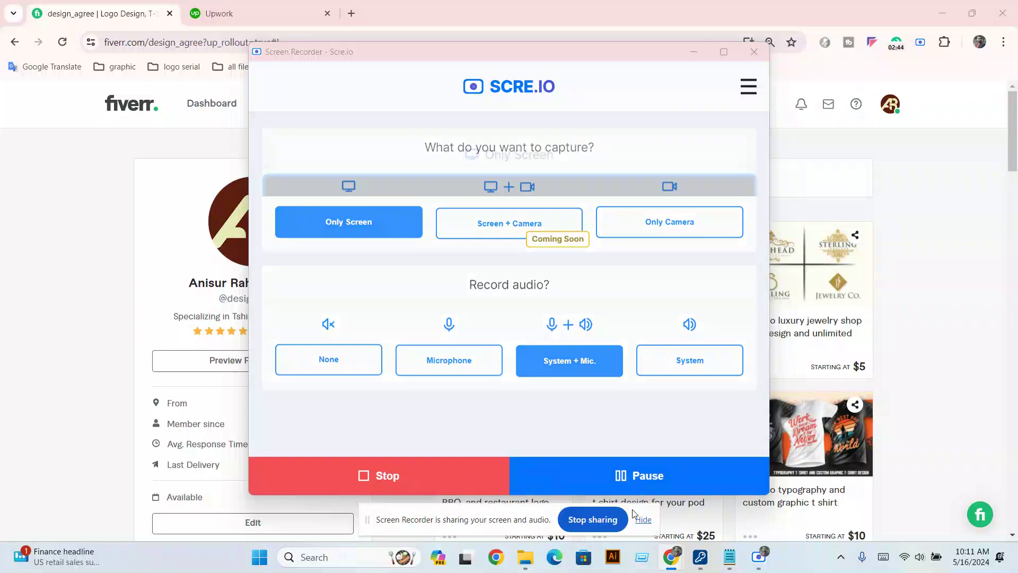
Minimize the browser, refresh the desktop twice, and bring back the Fiverr profile.
{"action": "left_click", "coordinate": [754, 52]}
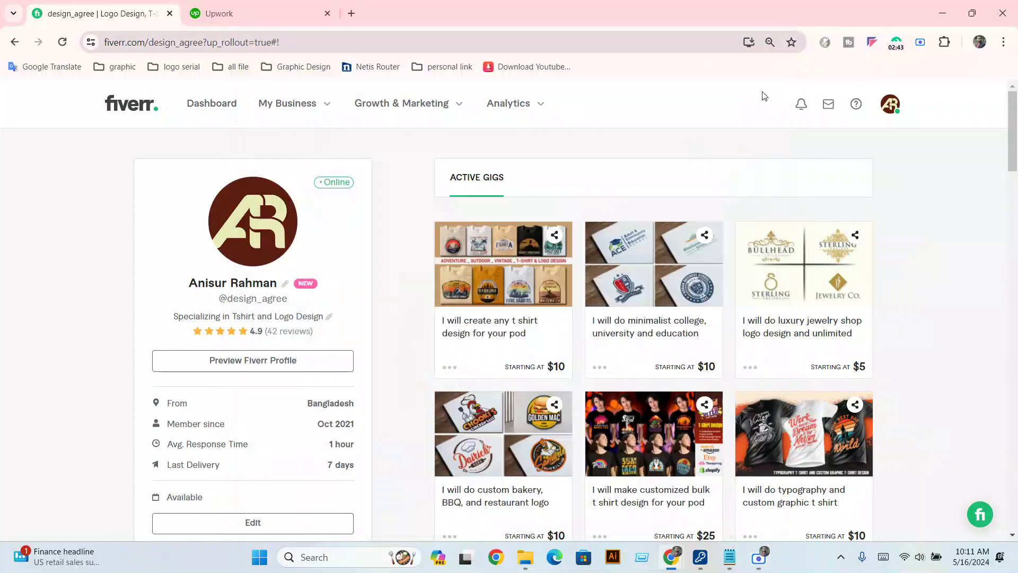
{"action": "left_click", "coordinate": [943, 13]}
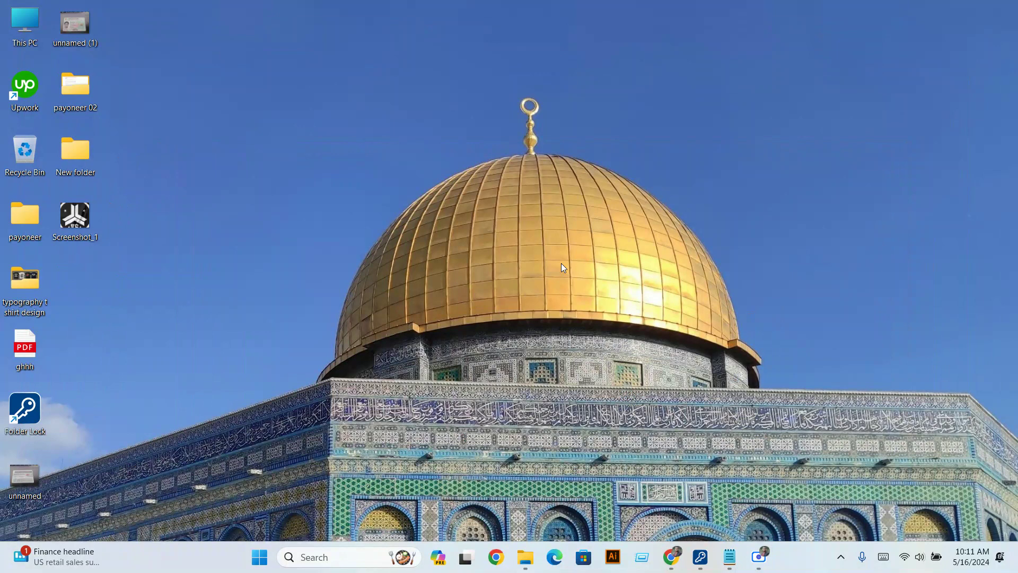
{"action": "right_click", "coordinate": [756, 127]}
{"action": "left_click", "coordinate": [800, 178]}
{"action": "right_click", "coordinate": [799, 175]}
{"action": "left_click", "coordinate": [835, 228]}
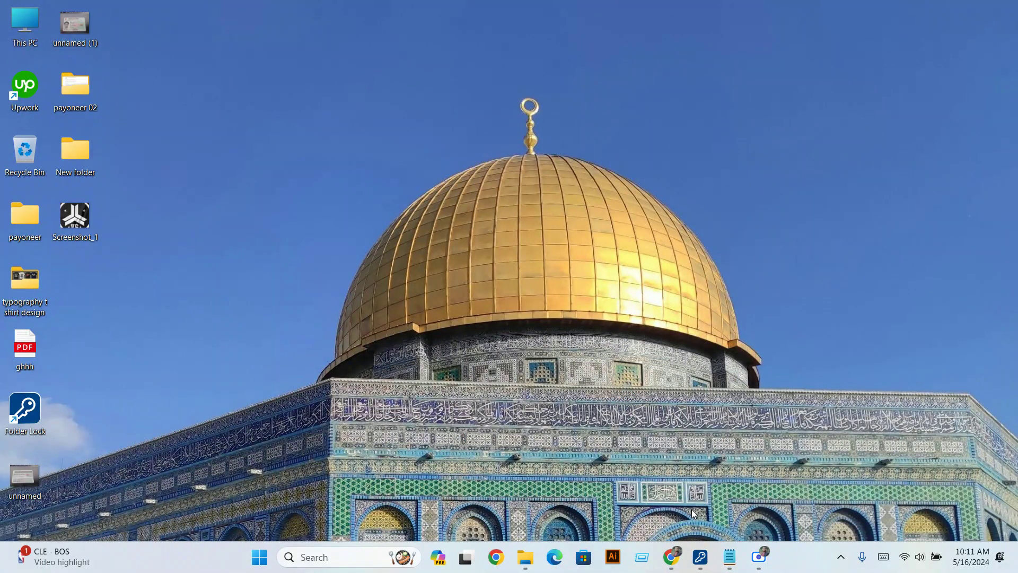
{"action": "mouse_move", "coordinate": [670, 556]}
{"action": "left_click", "coordinate": [588, 483]}
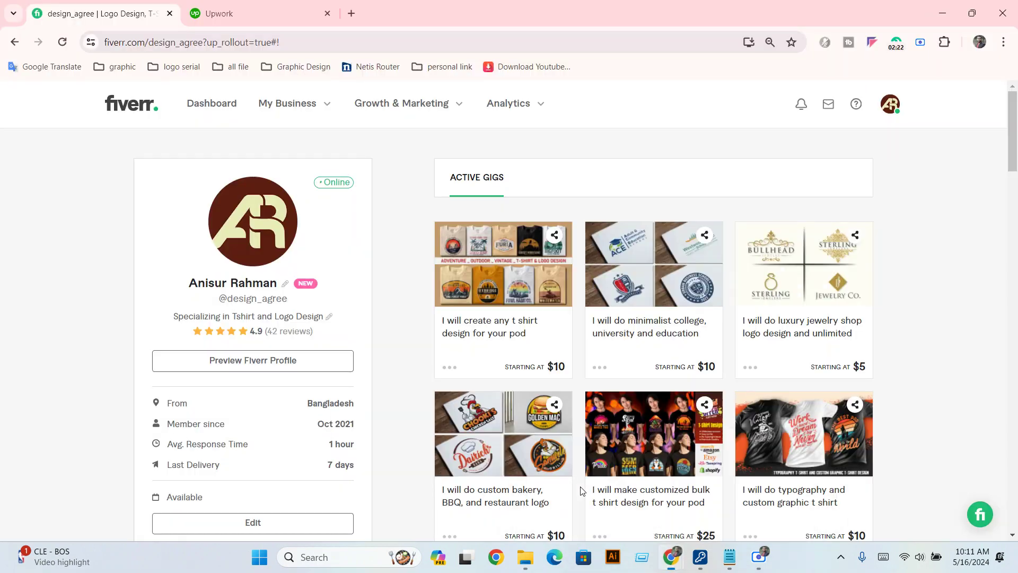
In a new tab, search 'behance login' from history and open the Behance Login result.
{"action": "left_click", "coordinate": [351, 13]}
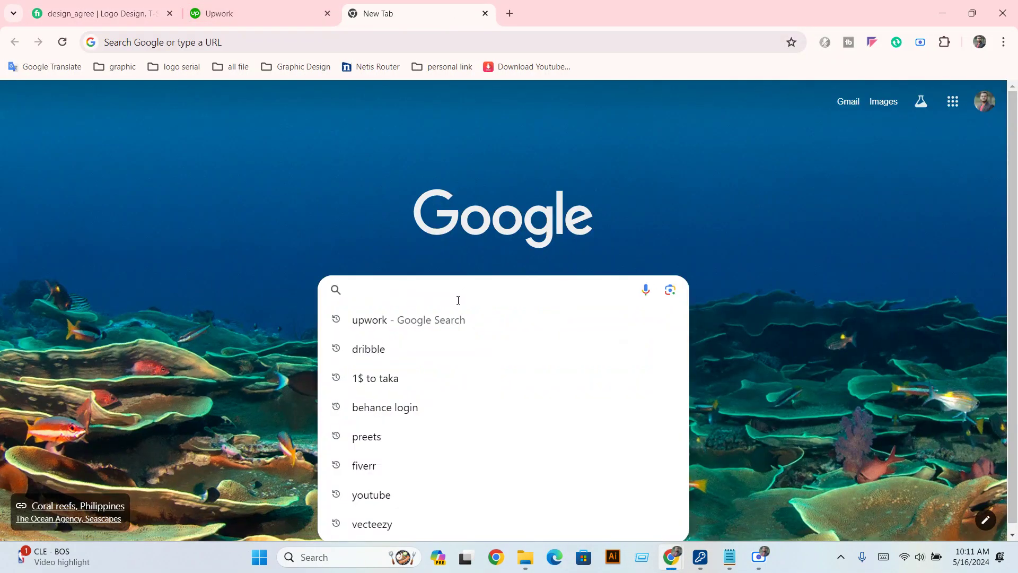
{"action": "left_click", "coordinate": [393, 401]}
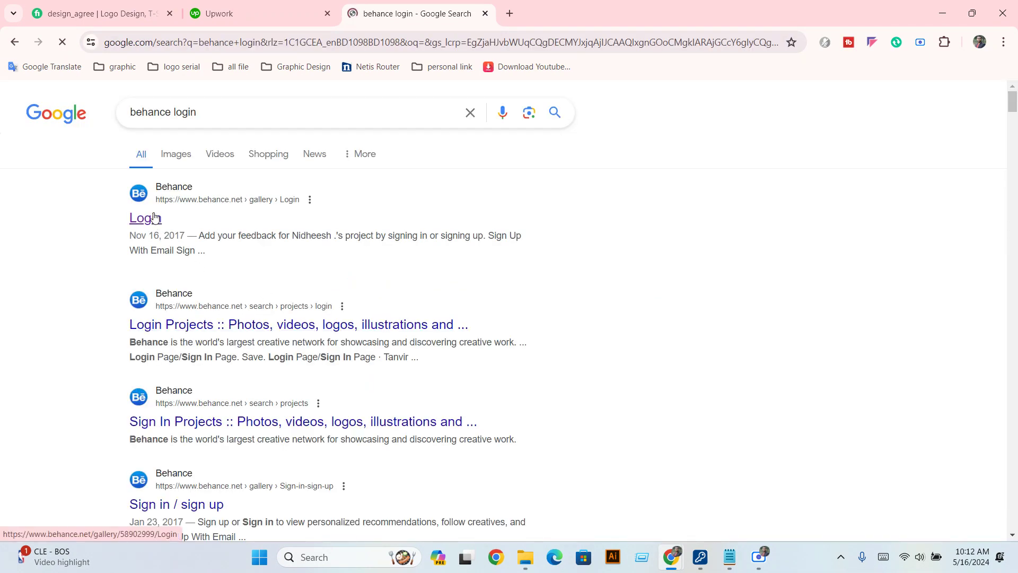
{"action": "left_click", "coordinate": [151, 218]}
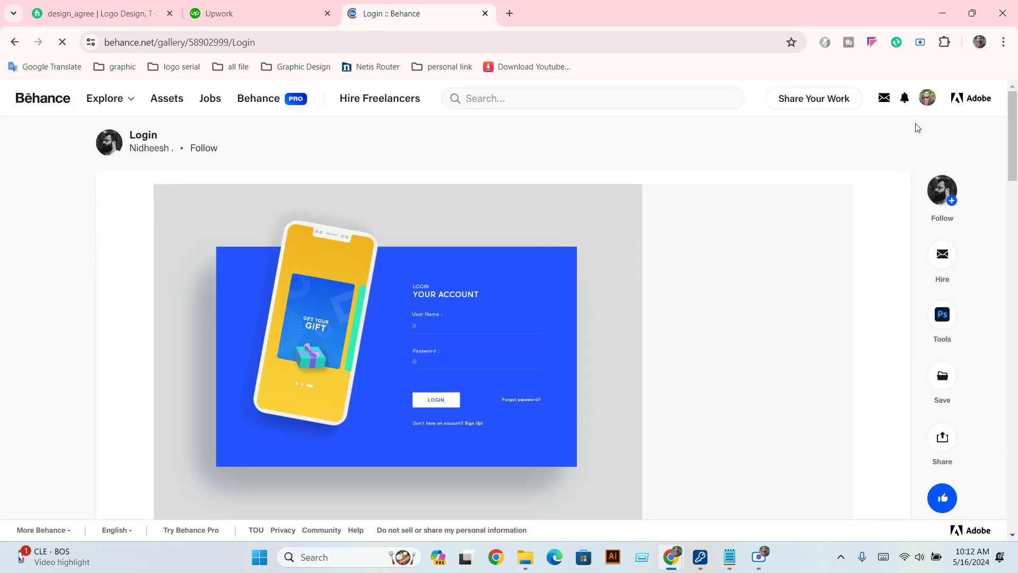
Check Behance notifications and messages, then open and browse the appreciating designer's profile.
{"action": "left_click", "coordinate": [905, 98]}
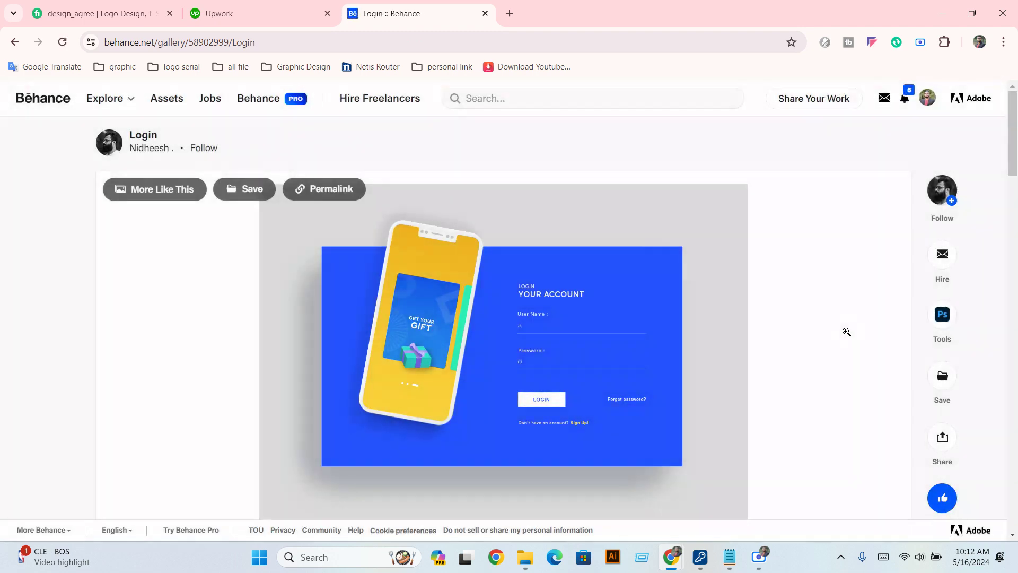
{"action": "left_click", "coordinate": [905, 100]}
{"action": "left_click", "coordinate": [884, 99]}
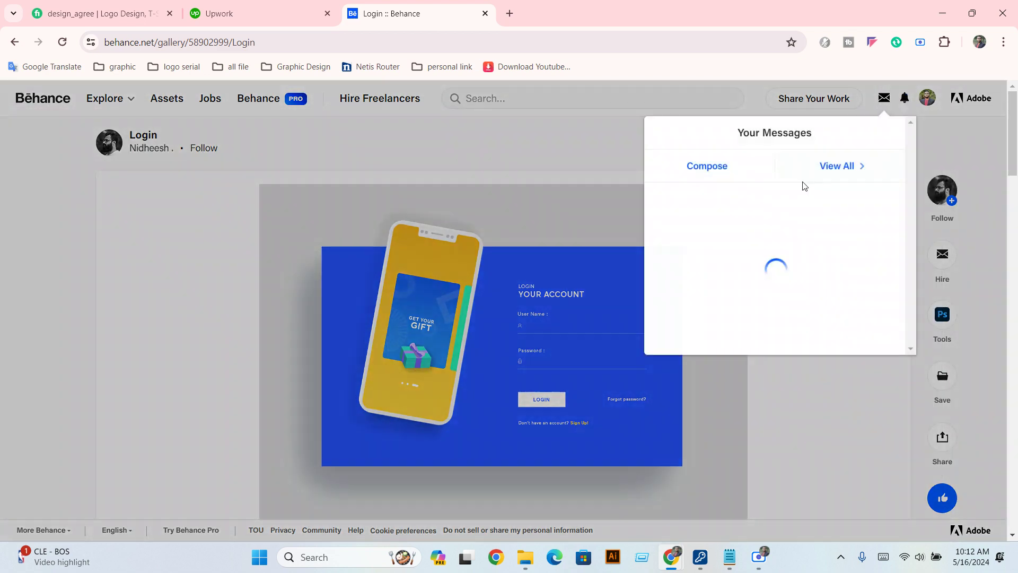
{"action": "left_click", "coordinate": [907, 105]}
{"action": "left_click", "coordinate": [777, 166]}
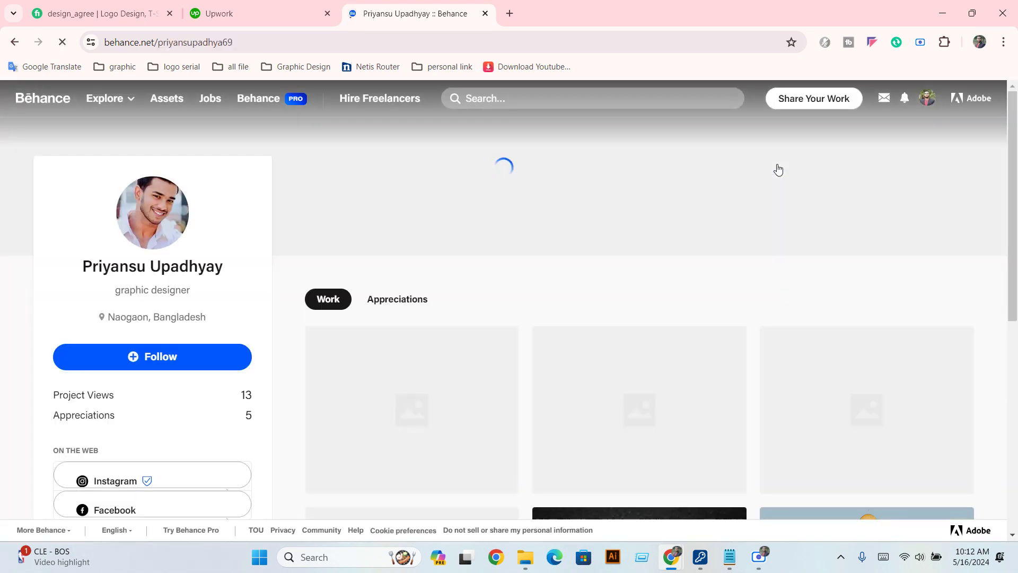
{"action": "scroll", "coordinate": [355, 446], "scroll_direction": "down", "scroll_amount": 4}
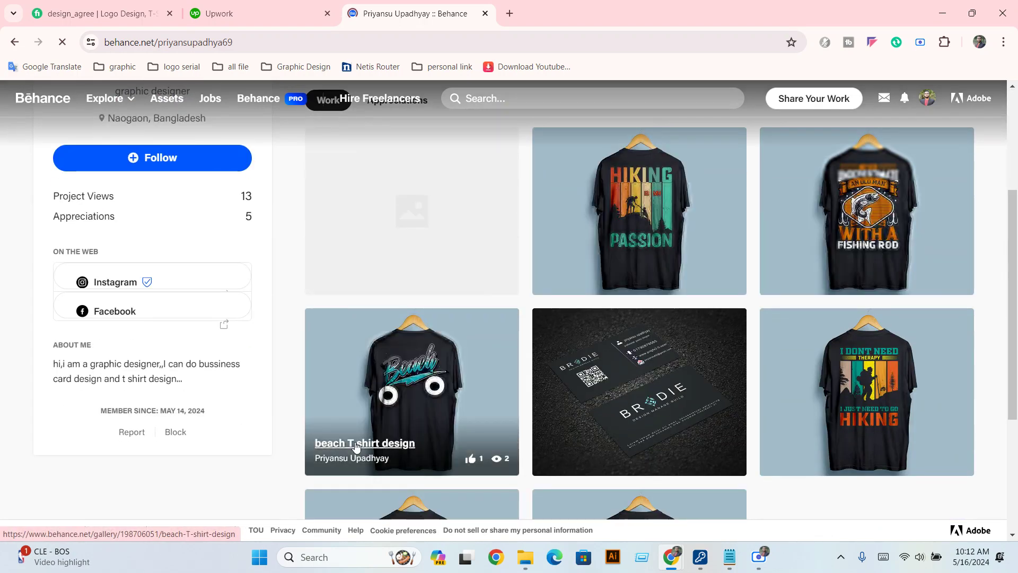
{"action": "scroll", "coordinate": [355, 446], "scroll_direction": "down", "scroll_amount": 4}
{"action": "scroll", "coordinate": [356, 447], "scroll_direction": "up", "scroll_amount": 5}
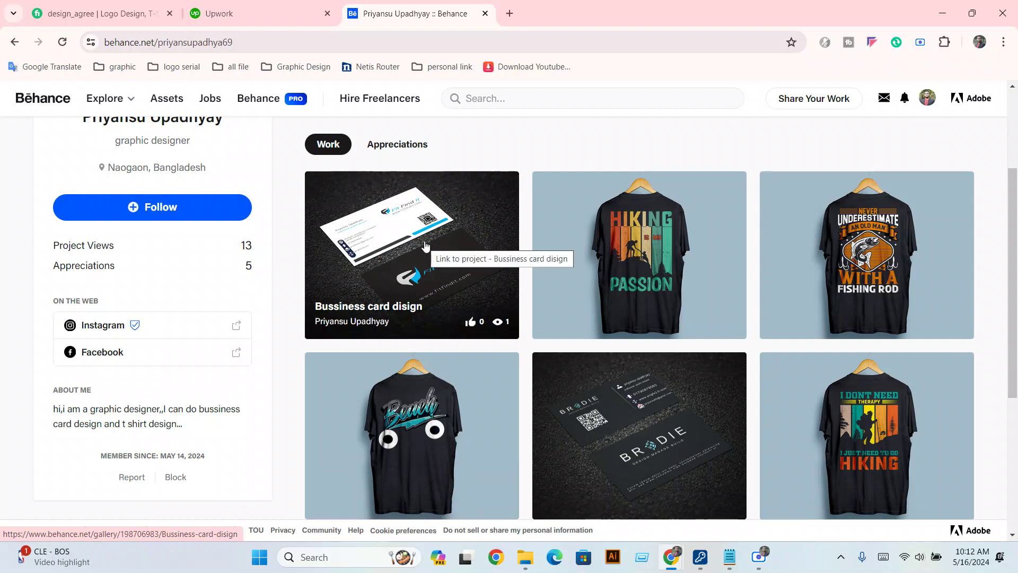
{"action": "scroll", "coordinate": [420, 248], "scroll_direction": "up", "scroll_amount": 3}
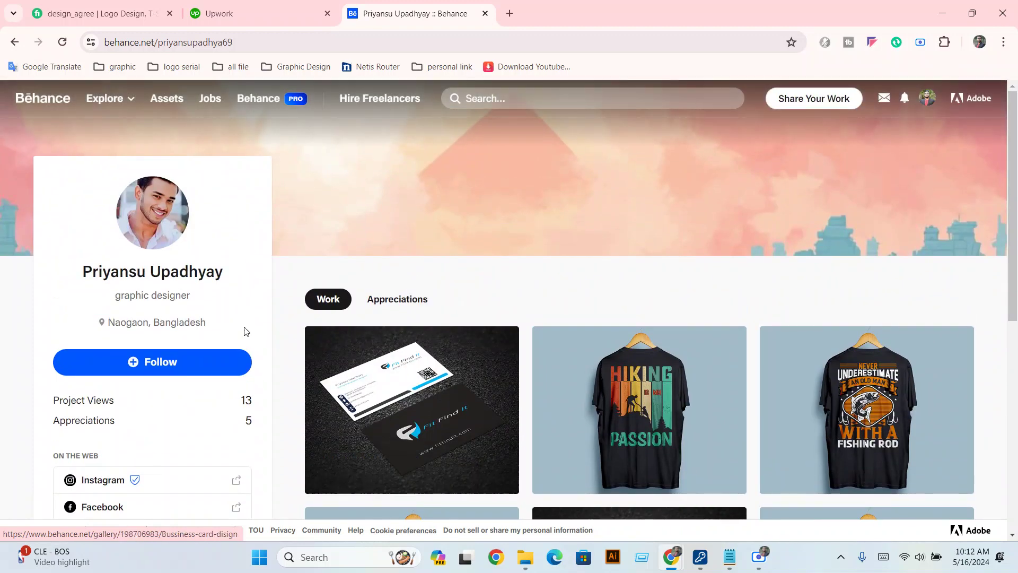
Open the 'Bussiness card disign' project, scroll through it, and appreciate it.
{"action": "left_click", "coordinate": [451, 376]}
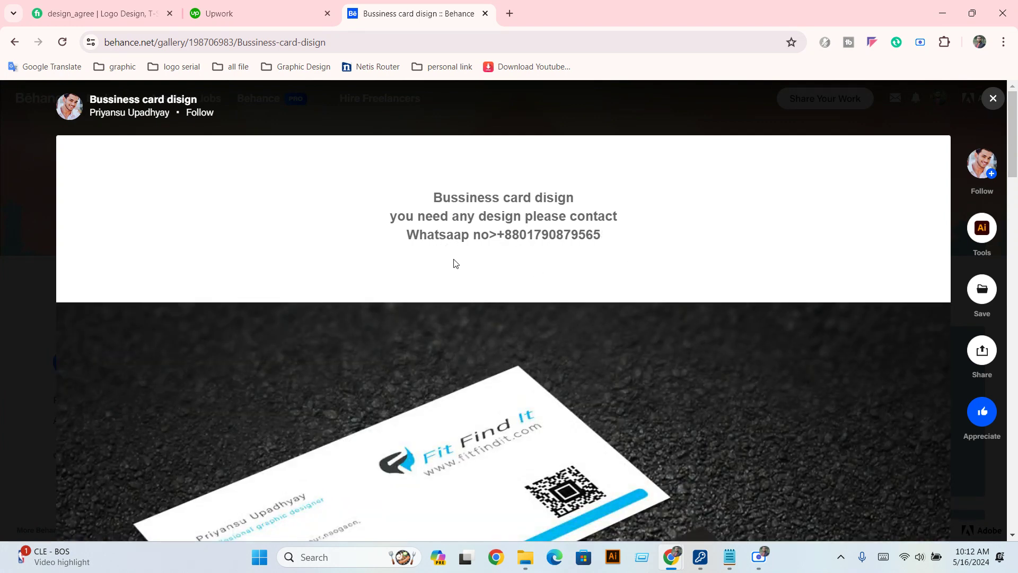
{"action": "scroll", "coordinate": [514, 297], "scroll_direction": "down", "scroll_amount": 5}
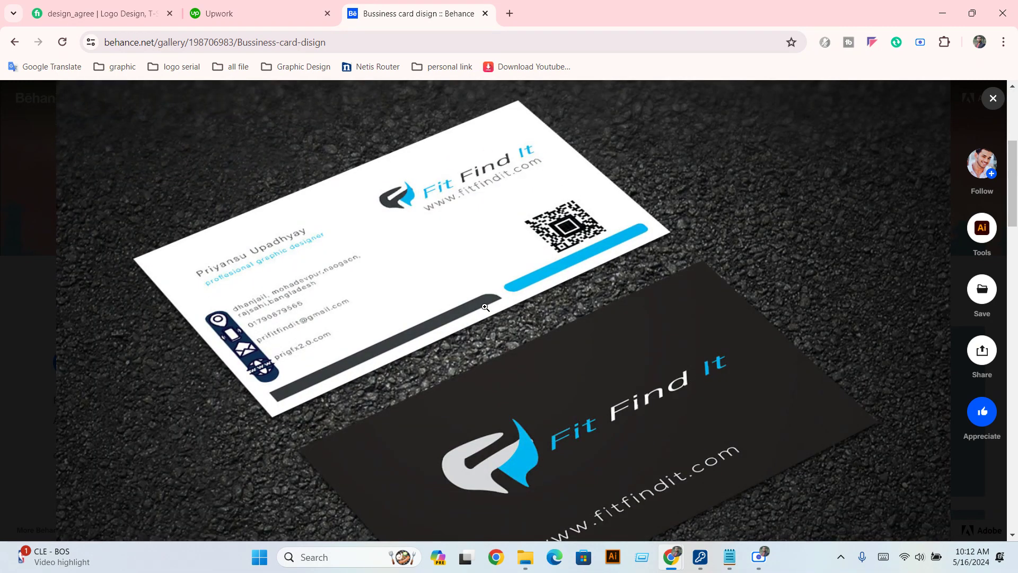
{"action": "scroll", "coordinate": [484, 313], "scroll_direction": "down", "scroll_amount": 5}
{"action": "scroll", "coordinate": [484, 313], "scroll_direction": "down", "scroll_amount": 5}
{"action": "scroll", "coordinate": [484, 314], "scroll_direction": "down", "scroll_amount": 3}
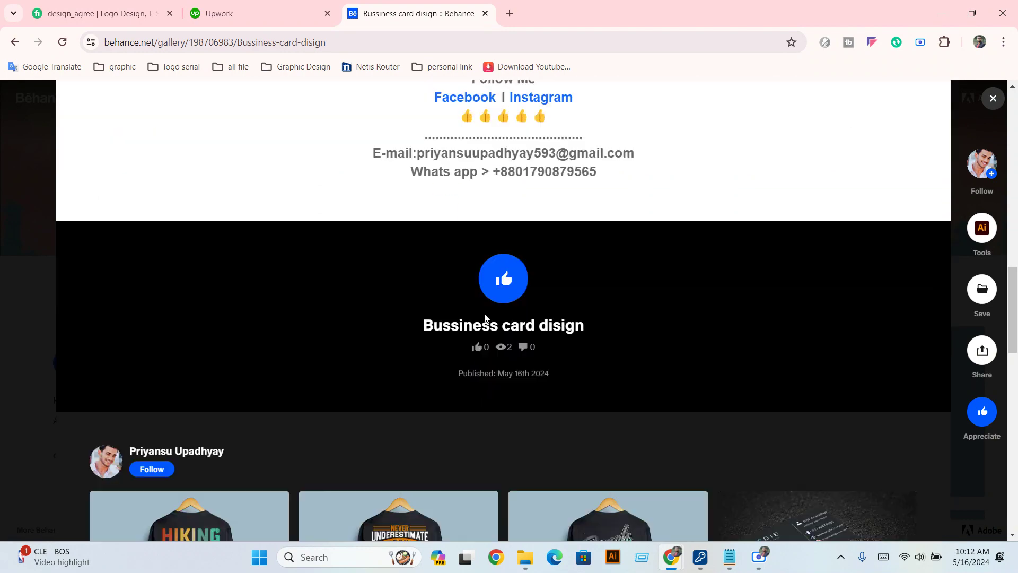
{"action": "scroll", "coordinate": [484, 314], "scroll_direction": "down", "scroll_amount": 2}
{"action": "left_click", "coordinate": [499, 168]}
{"action": "left_click", "coordinate": [992, 99]}
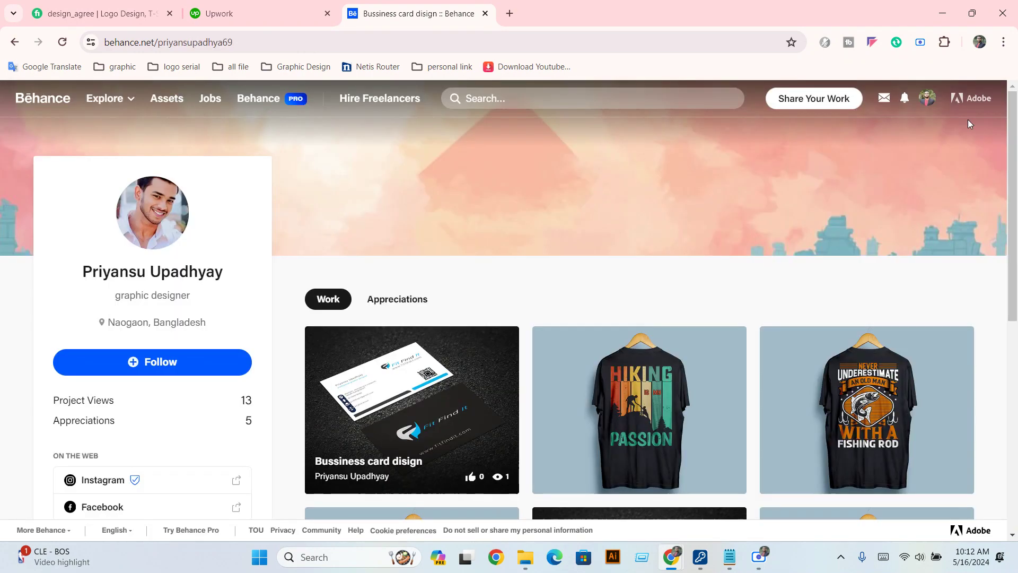
{"action": "left_click", "coordinate": [615, 412]}
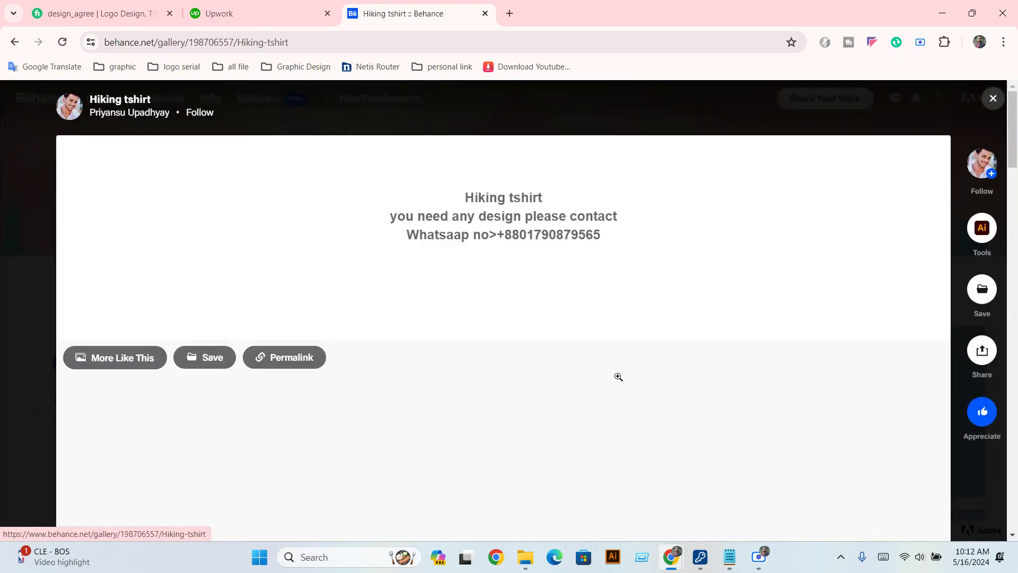
{"action": "scroll", "coordinate": [616, 378], "scroll_direction": "down", "scroll_amount": 5}
{"action": "scroll", "coordinate": [617, 378], "scroll_direction": "down", "scroll_amount": 5}
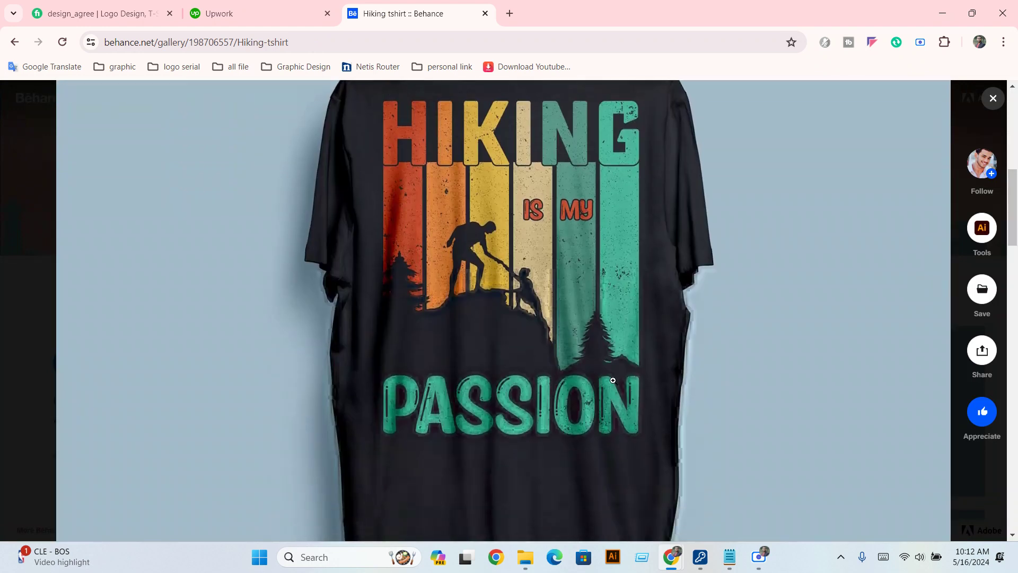
{"action": "scroll", "coordinate": [616, 379], "scroll_direction": "down", "scroll_amount": 5}
{"action": "scroll", "coordinate": [614, 385], "scroll_direction": "down", "scroll_amount": 5}
{"action": "scroll", "coordinate": [848, 341], "scroll_direction": "up", "scroll_amount": 5}
{"action": "scroll", "coordinate": [826, 248], "scroll_direction": "up", "scroll_amount": 4}
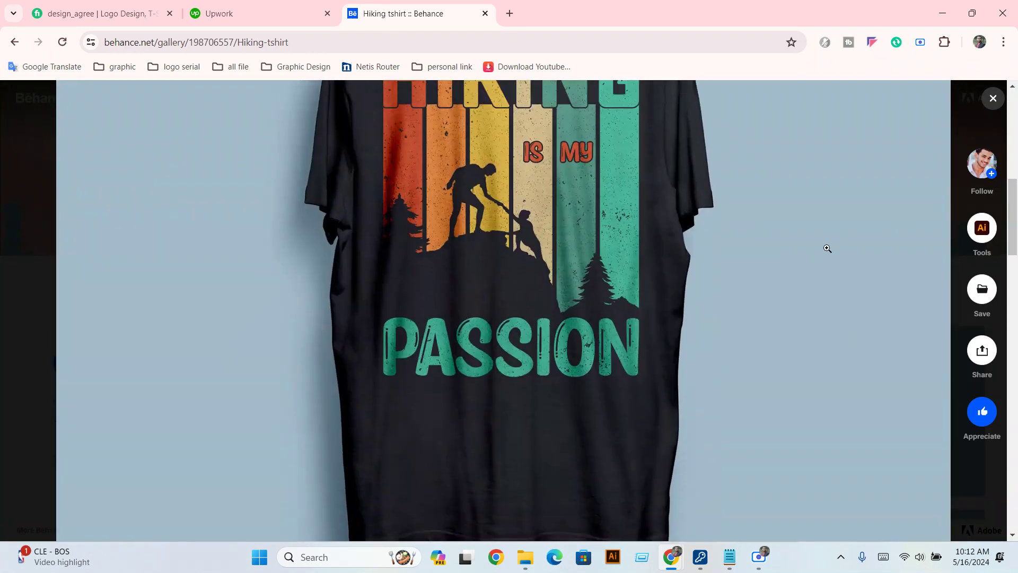
{"action": "left_click", "coordinate": [993, 98]}
{"action": "scroll", "coordinate": [735, 353], "scroll_direction": "down", "scroll_amount": 3}
{"action": "scroll", "coordinate": [735, 354], "scroll_direction": "down", "scroll_amount": 3}
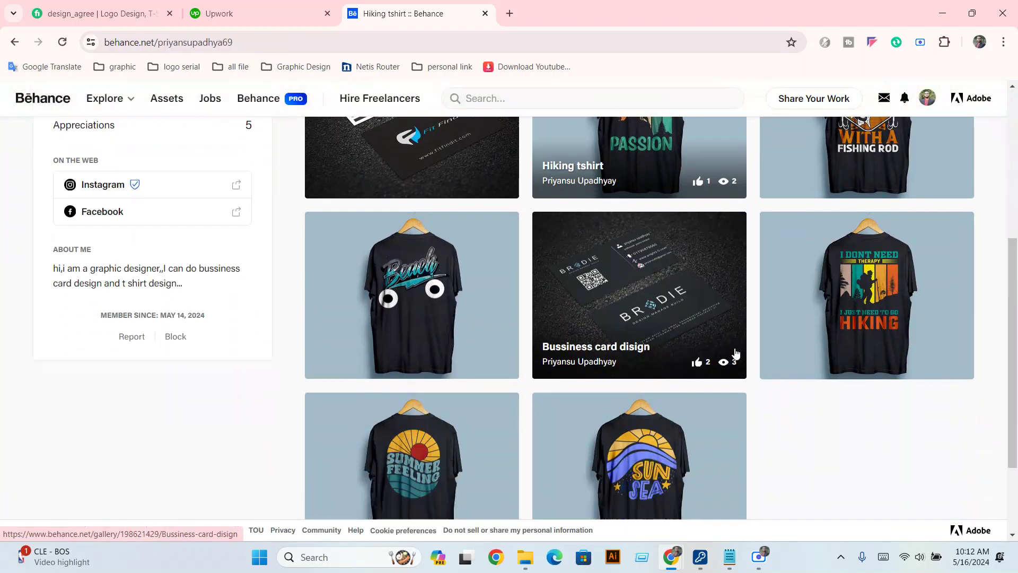
{"action": "scroll", "coordinate": [734, 346], "scroll_direction": "down", "scroll_amount": 1}
{"action": "left_click", "coordinate": [654, 204]}
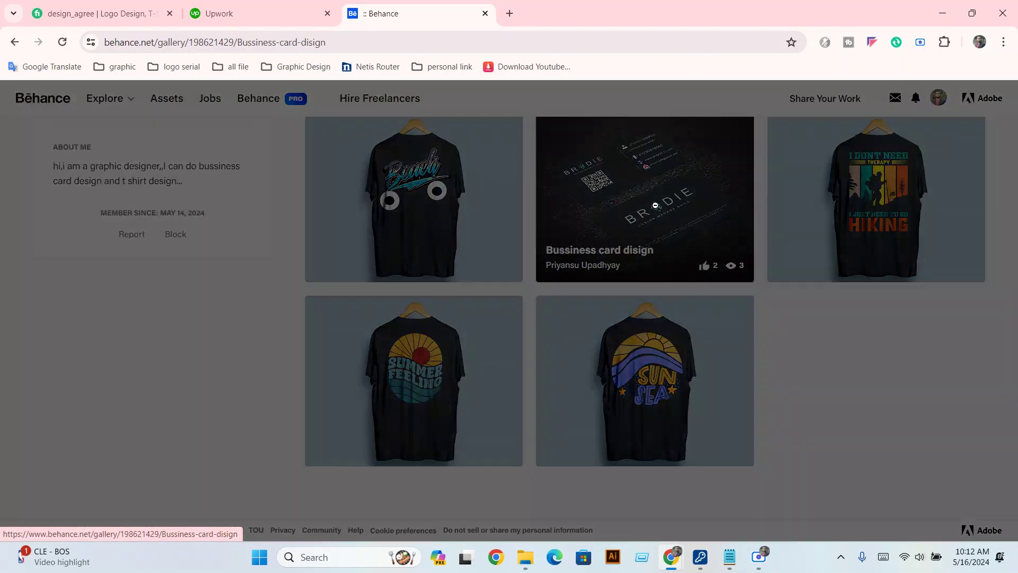
{"action": "scroll", "coordinate": [562, 311], "scroll_direction": "down", "scroll_amount": 3}
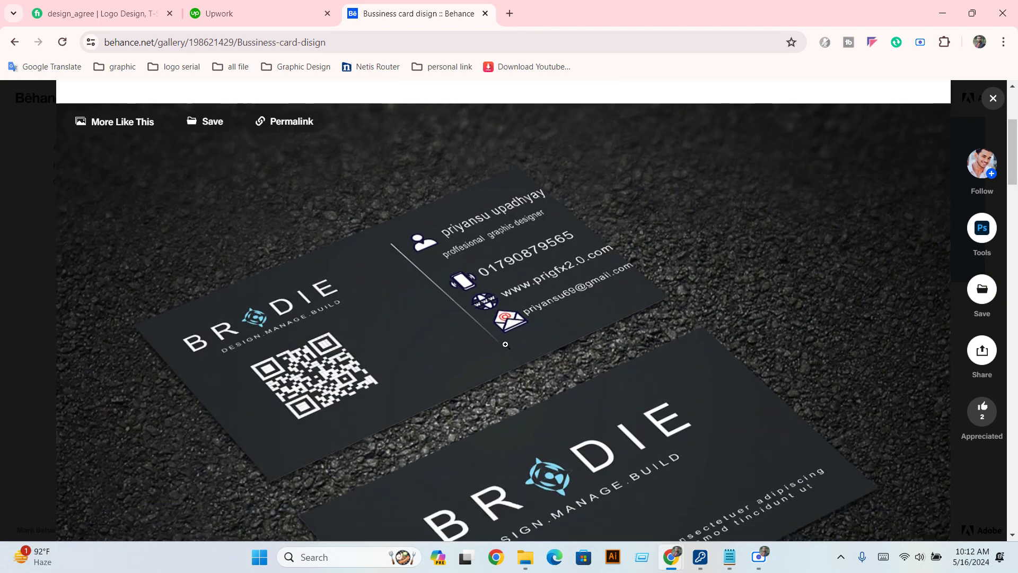
{"action": "scroll", "coordinate": [506, 344], "scroll_direction": "down", "scroll_amount": 5}
{"action": "left_click", "coordinate": [993, 98]}
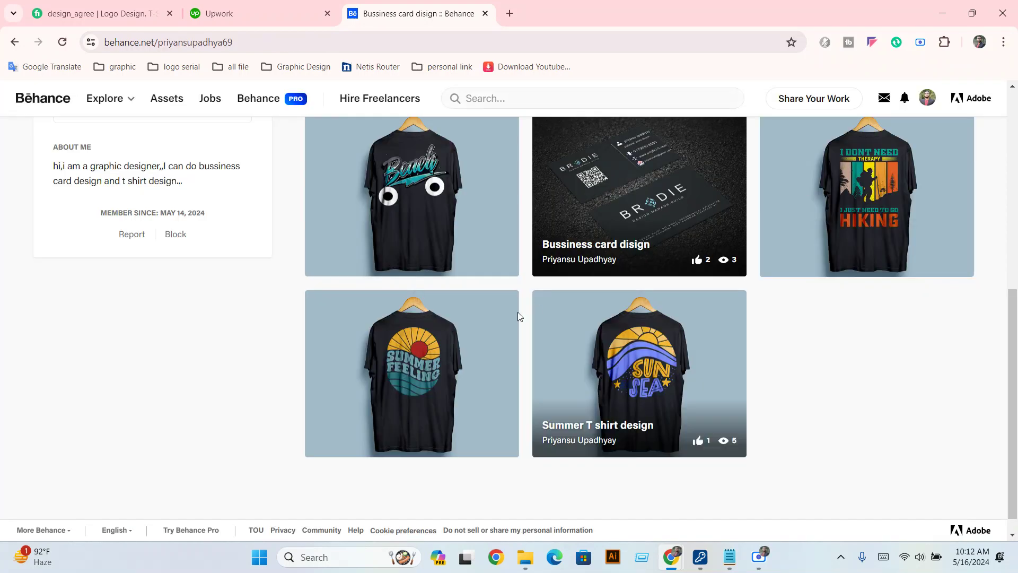
{"action": "scroll", "coordinate": [548, 363], "scroll_direction": "up", "scroll_amount": 10}
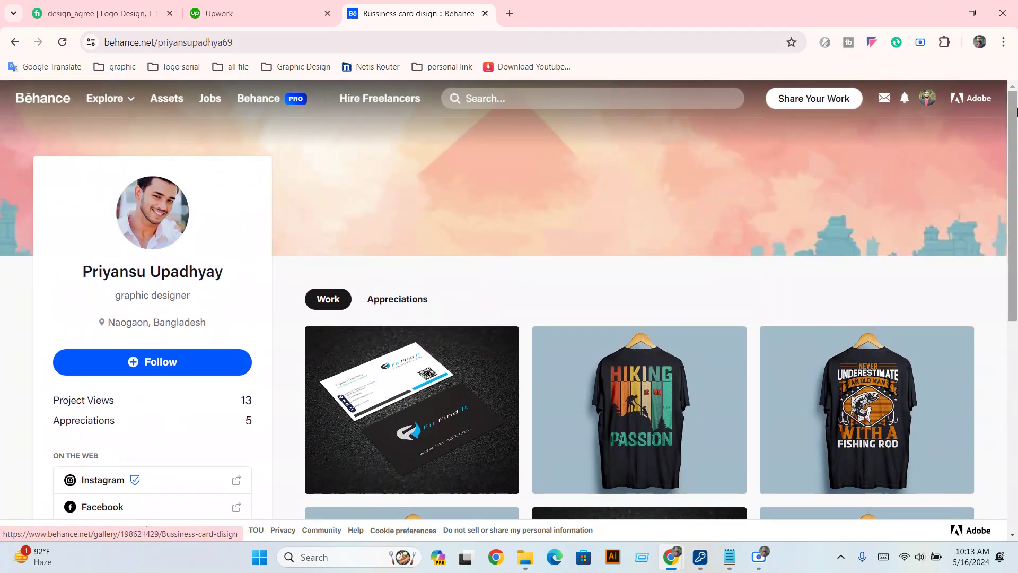
{"action": "left_click", "coordinate": [970, 98]}
{"action": "left_click", "coordinate": [952, 108]}
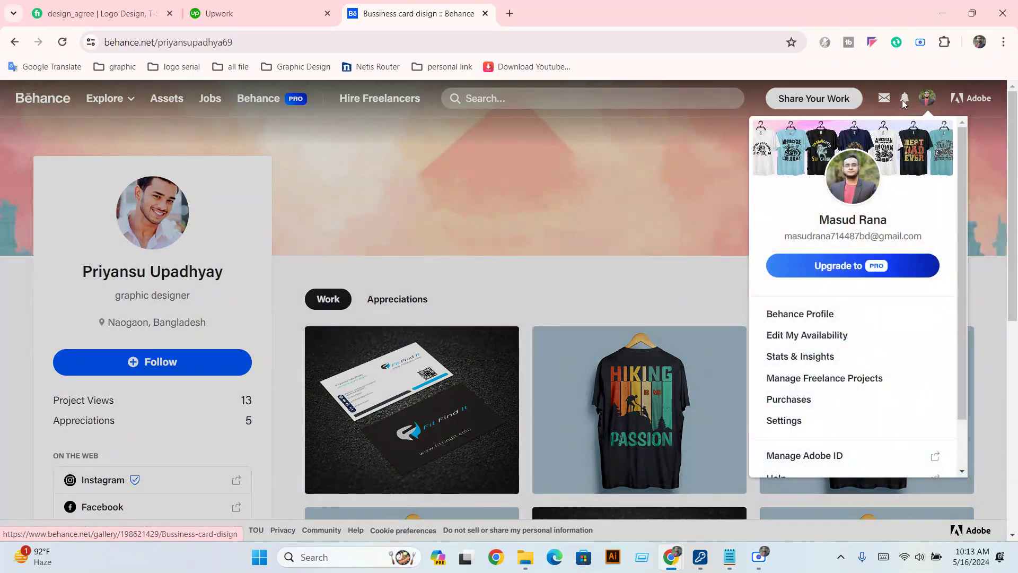
{"action": "left_click", "coordinate": [904, 99]}
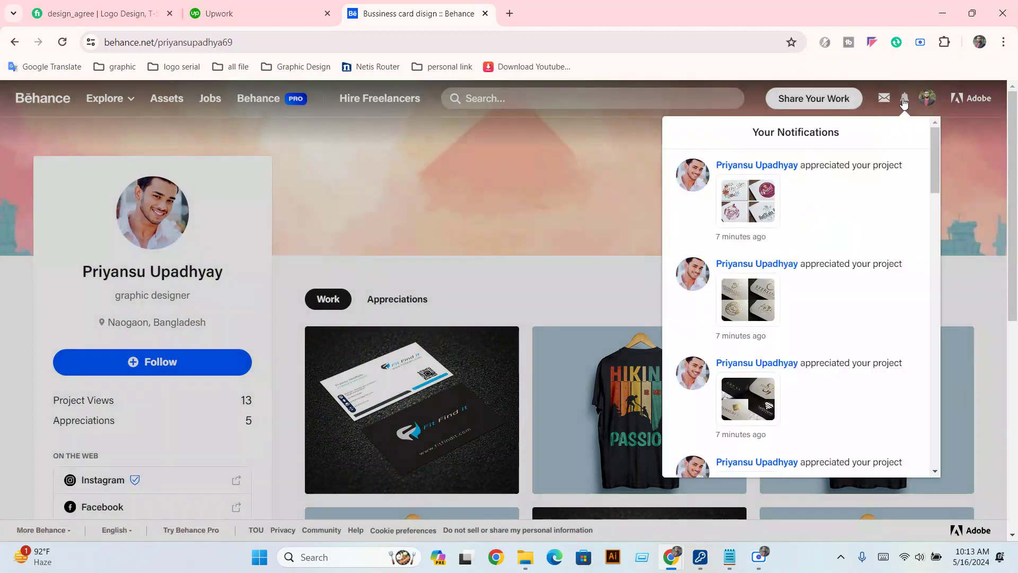
{"action": "left_click", "coordinate": [766, 252]}
{"action": "left_click", "coordinate": [884, 98]}
{"action": "left_click", "coordinate": [669, 55]}
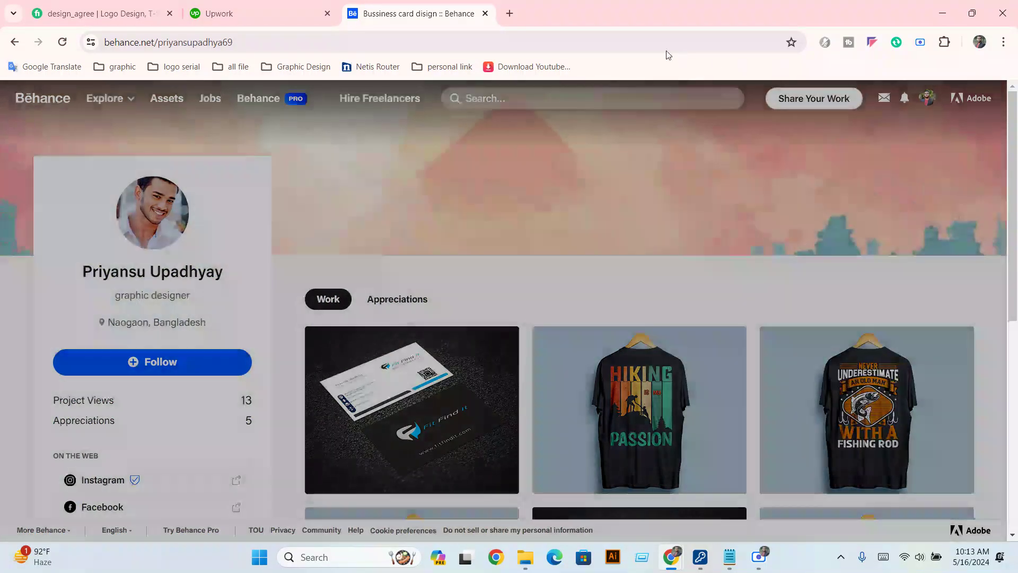
Google the designer's Behance username in a new tab and open the Behance result.
{"action": "left_click", "coordinate": [511, 16]}
{"action": "left_click", "coordinate": [428, 283]}
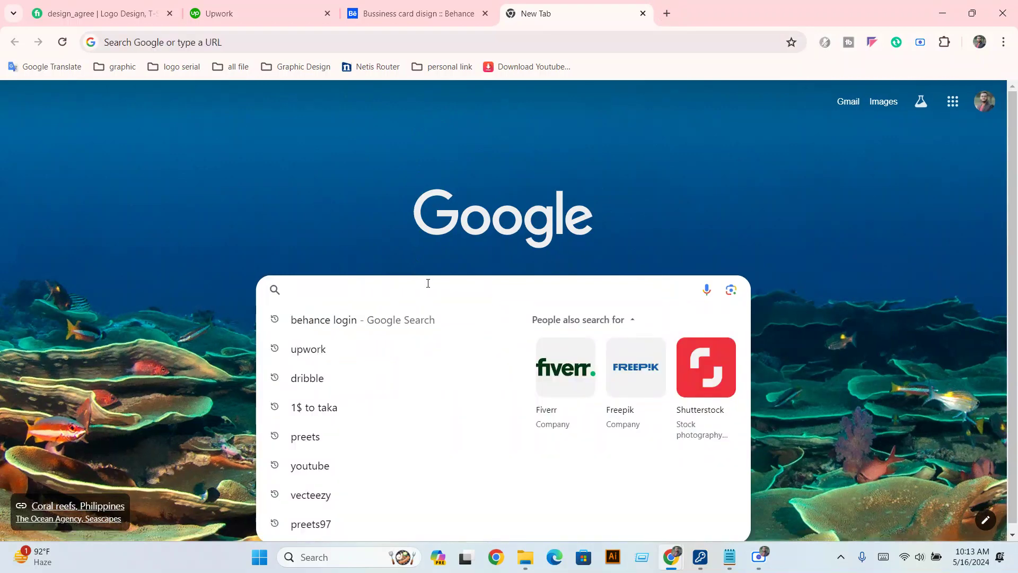
{"action": "type", "text": "mrgf"}
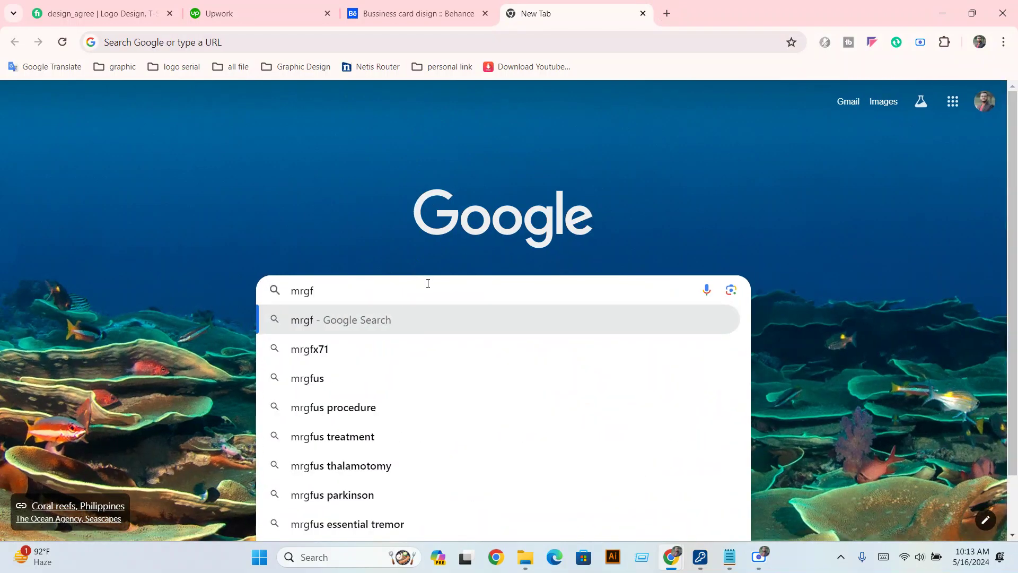
{"action": "type", "text": "x71"}
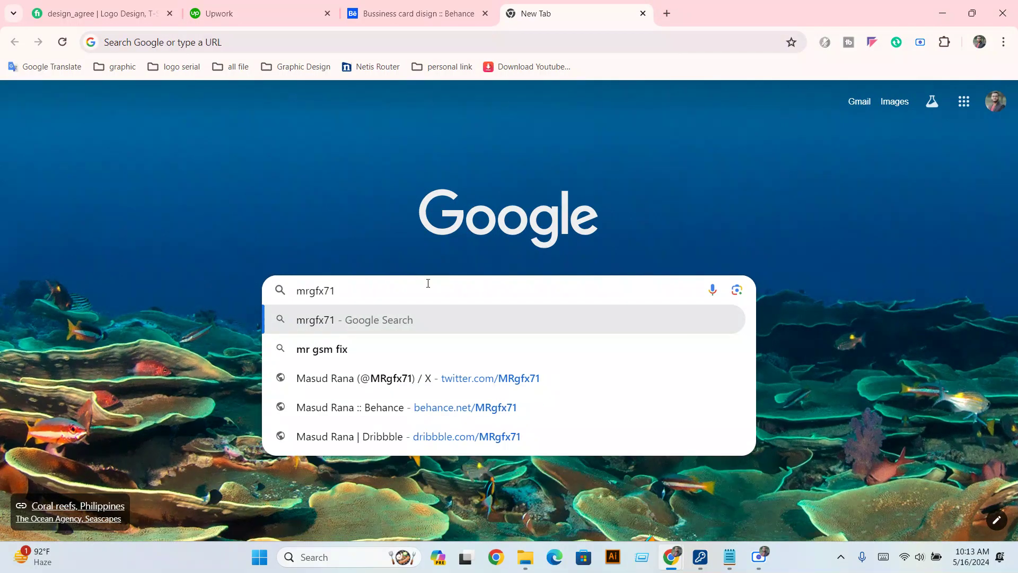
{"action": "key", "text": "Return"}
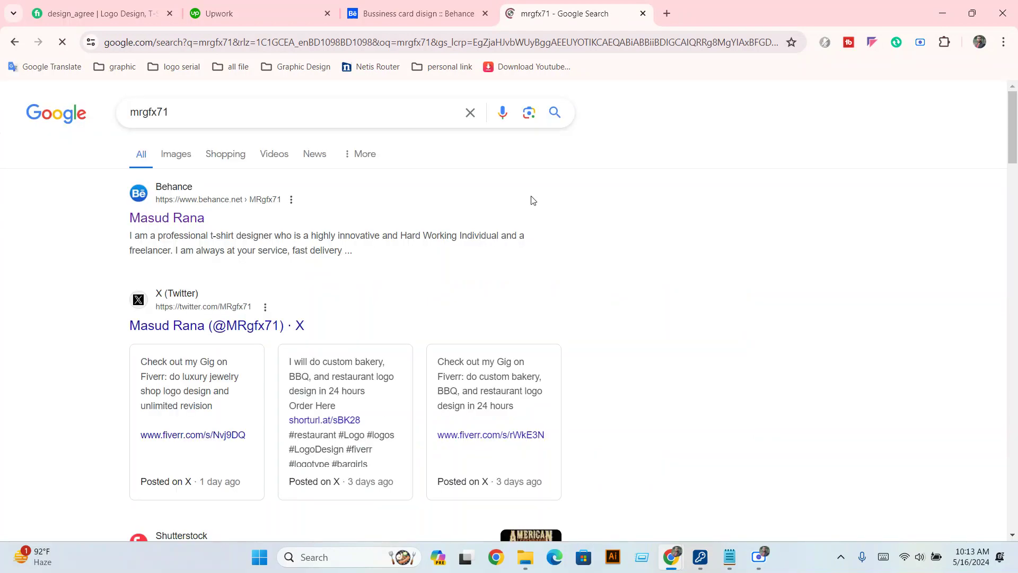
{"action": "left_click", "coordinate": [189, 227]}
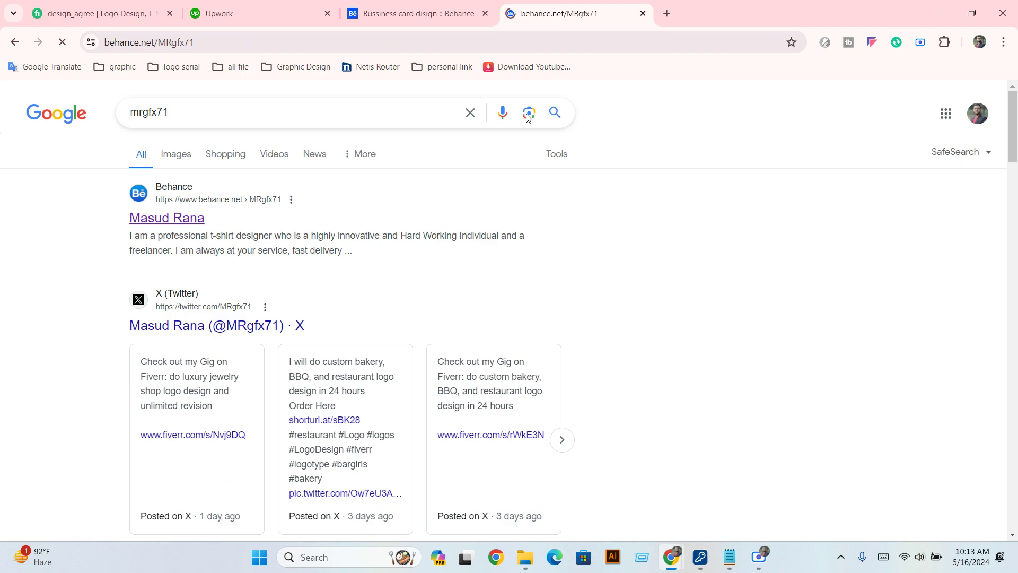
Scroll the own portfolio, check the latest notifications, and return to the business-card designer's tab.
{"action": "scroll", "coordinate": [578, 343], "scroll_direction": "down", "scroll_amount": 5}
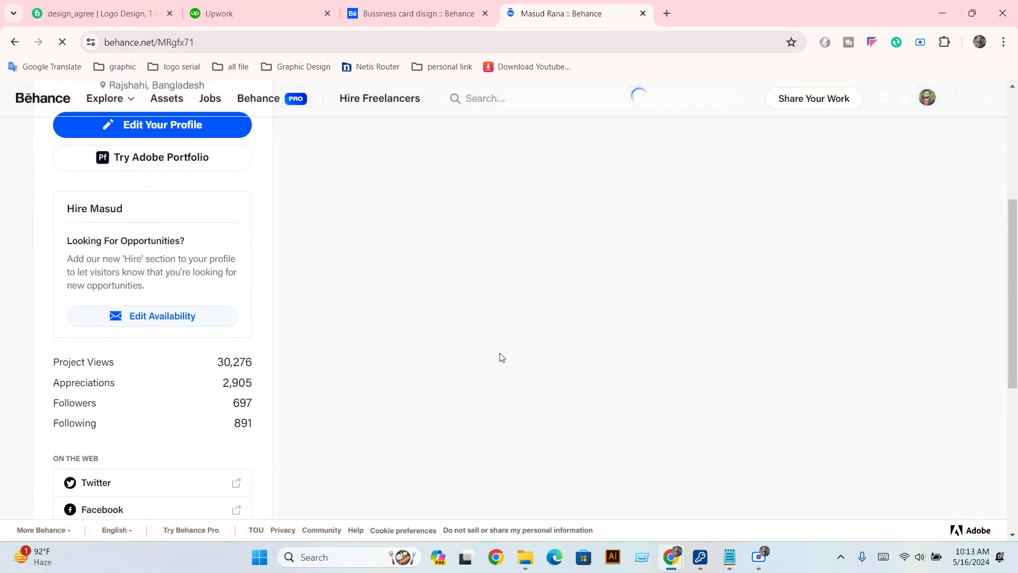
{"action": "scroll", "coordinate": [500, 357], "scroll_direction": "down", "scroll_amount": 3}
{"action": "scroll", "coordinate": [599, 269], "scroll_direction": "down", "scroll_amount": 5}
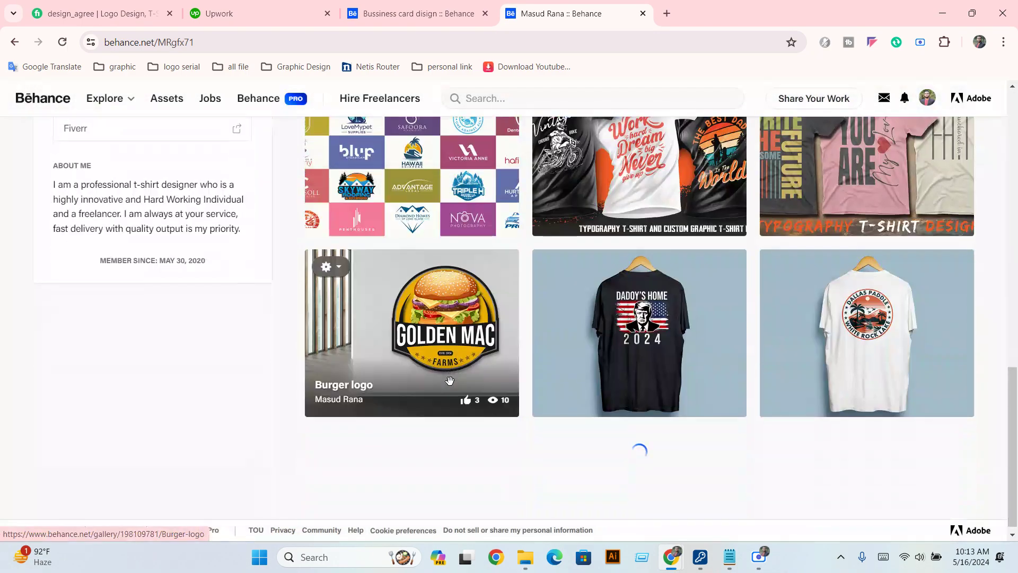
{"action": "scroll", "coordinate": [539, 408], "scroll_direction": "up", "scroll_amount": 5}
{"action": "scroll", "coordinate": [368, 263], "scroll_direction": "up", "scroll_amount": 3}
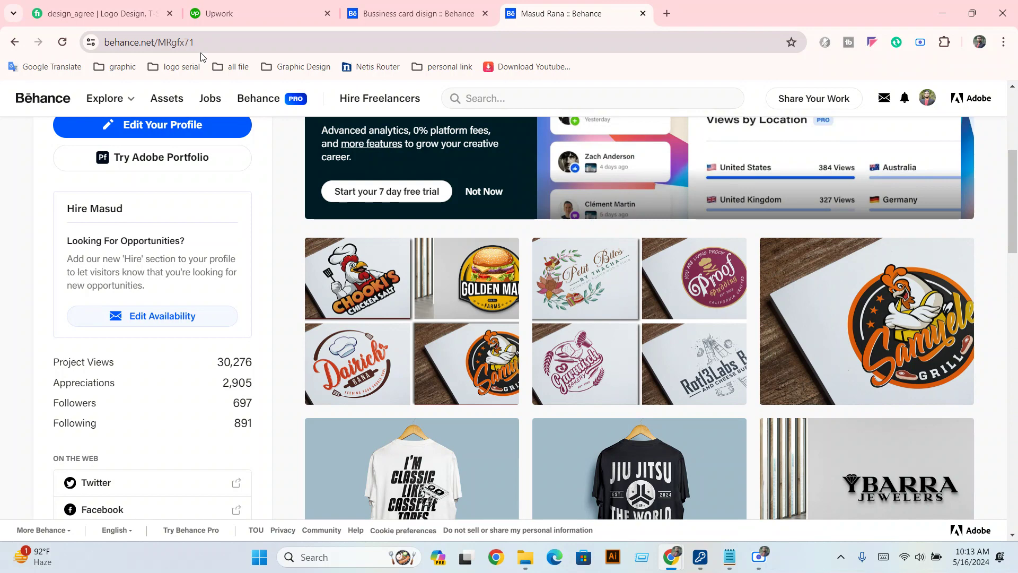
{"action": "left_click", "coordinate": [904, 98]}
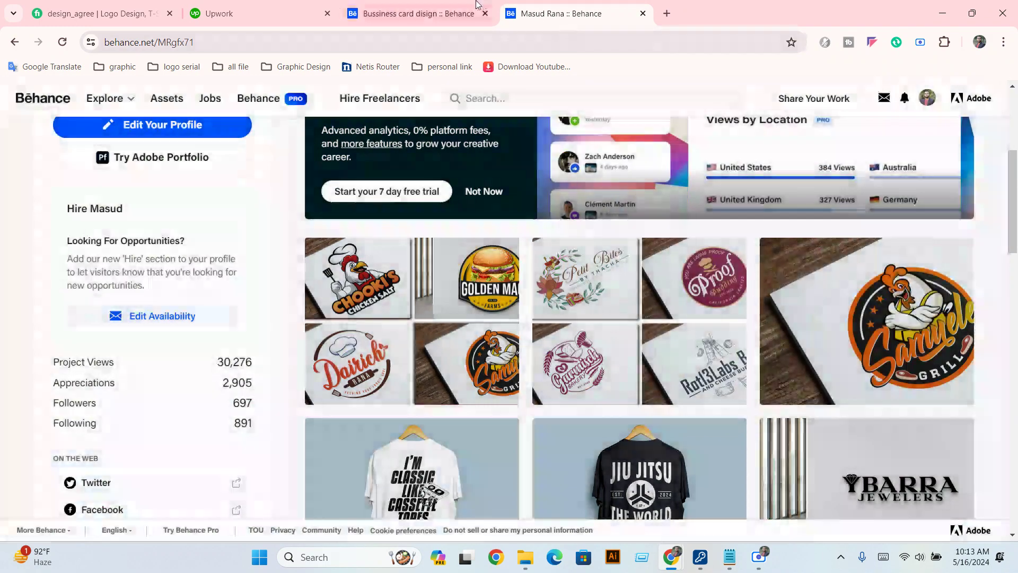
{"action": "left_click", "coordinate": [414, 13]}
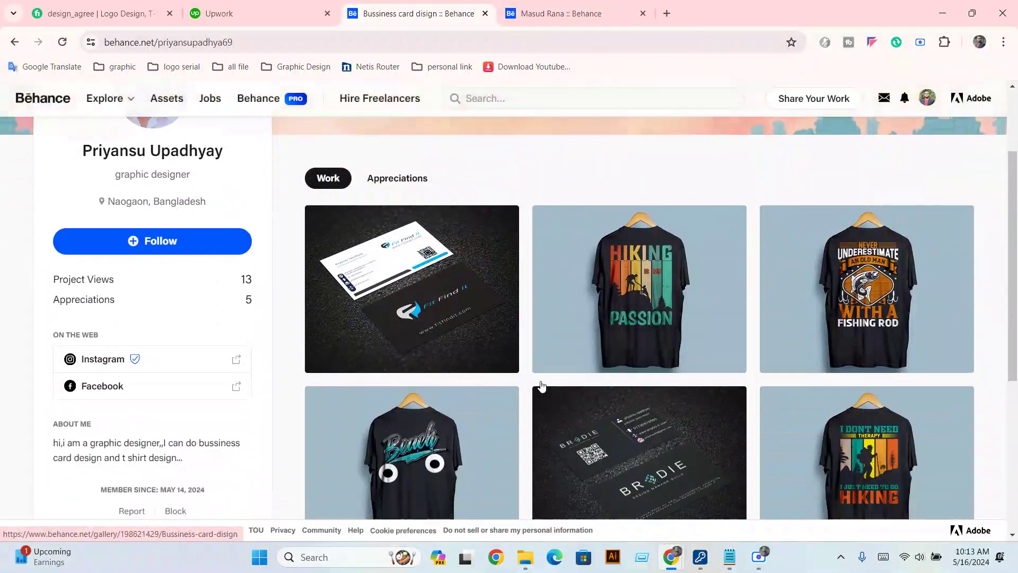
Hide and restore Chrome, then open a new tab with Google's search box ready.
{"action": "scroll", "coordinate": [541, 386], "scroll_direction": "up", "scroll_amount": 1}
{"action": "scroll", "coordinate": [547, 383], "scroll_direction": "down", "scroll_amount": 1}
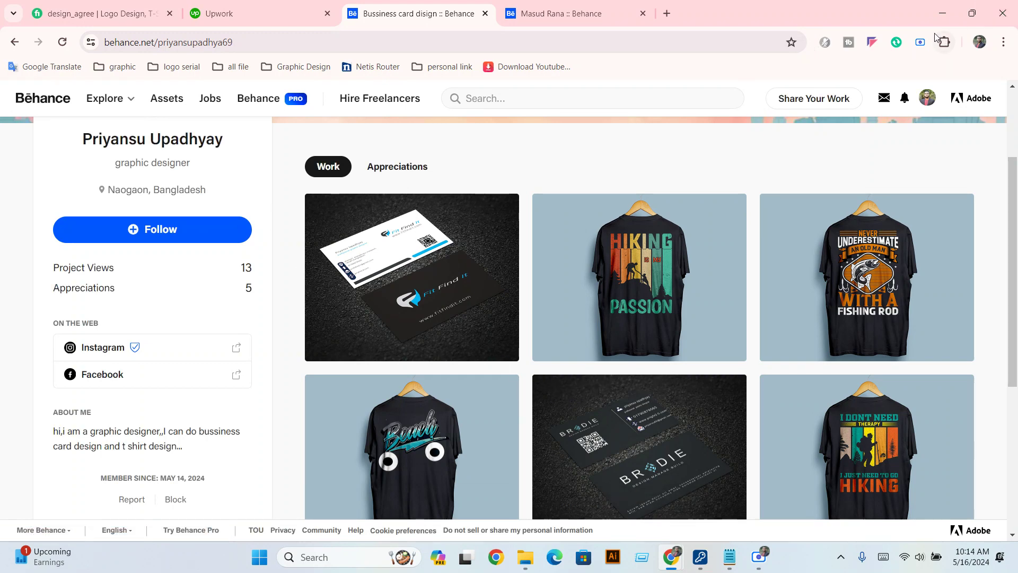
{"action": "left_click", "coordinate": [972, 14]}
{"action": "left_click", "coordinate": [943, 24]}
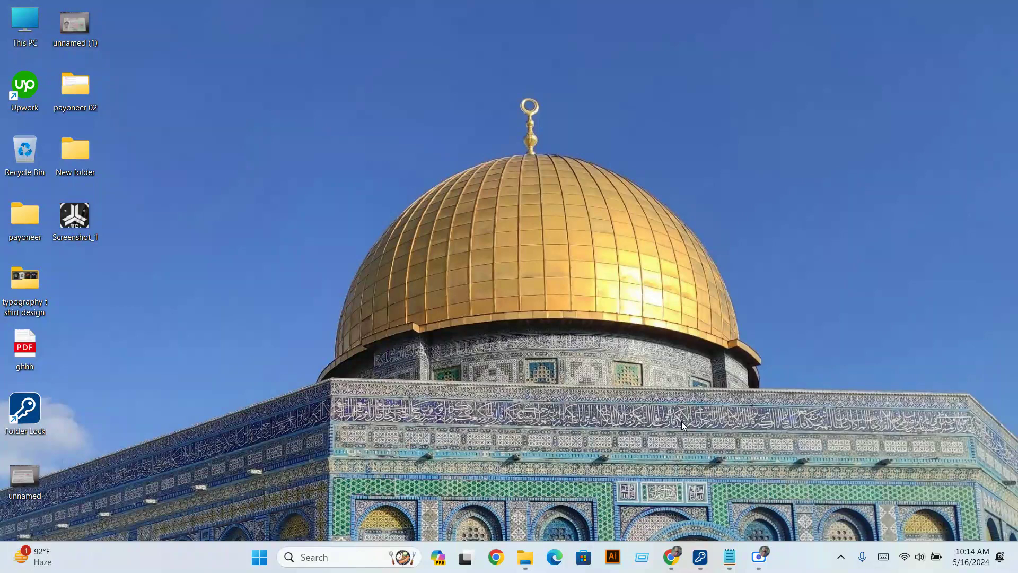
{"action": "mouse_move", "coordinate": [671, 557]}
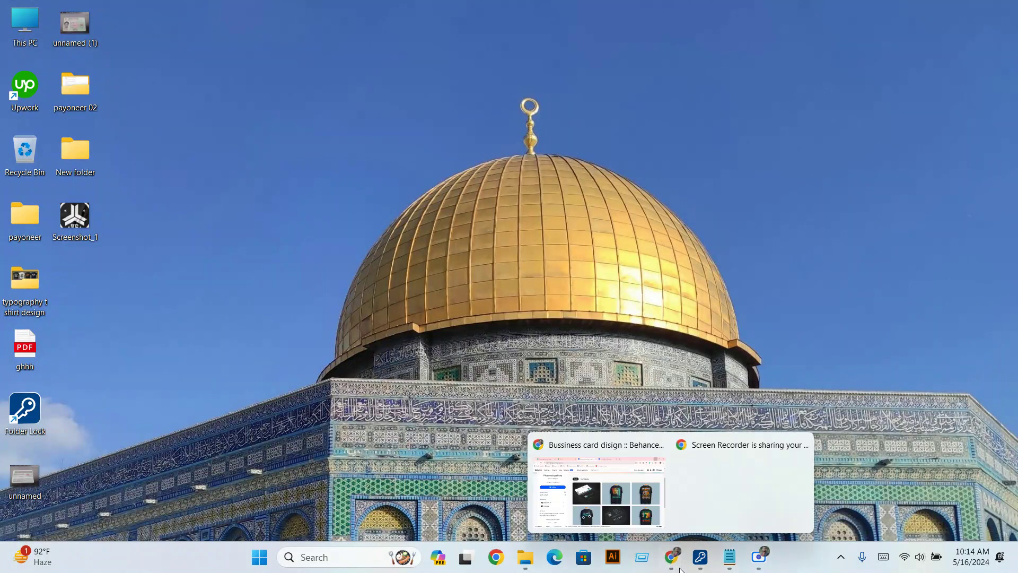
{"action": "left_click", "coordinate": [613, 530]}
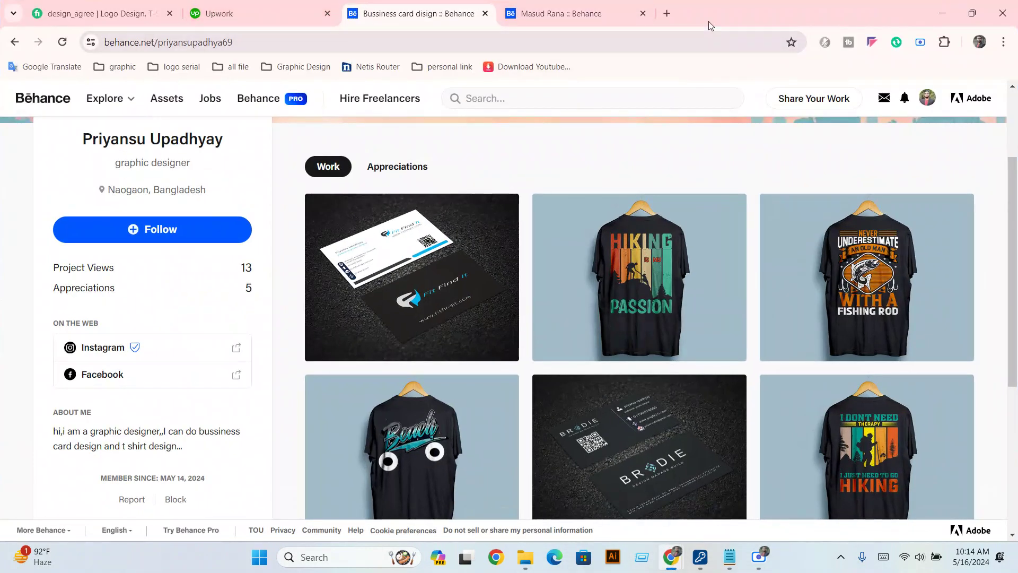
{"action": "left_click", "coordinate": [668, 15]}
{"action": "left_click", "coordinate": [532, 289]}
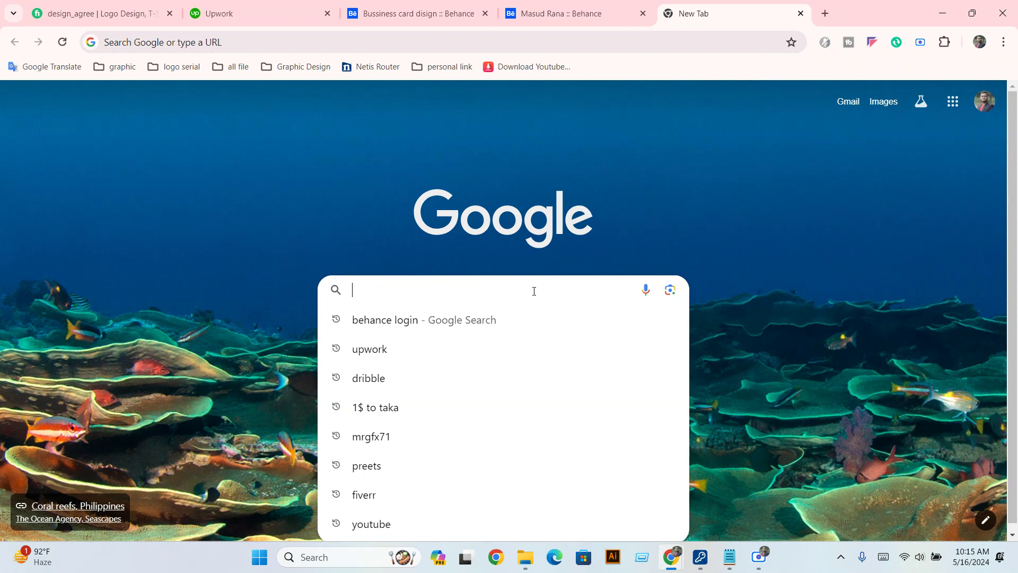
Run a Google search for 'tshirt design fiverr'.
{"action": "type", "text": "tsh"}
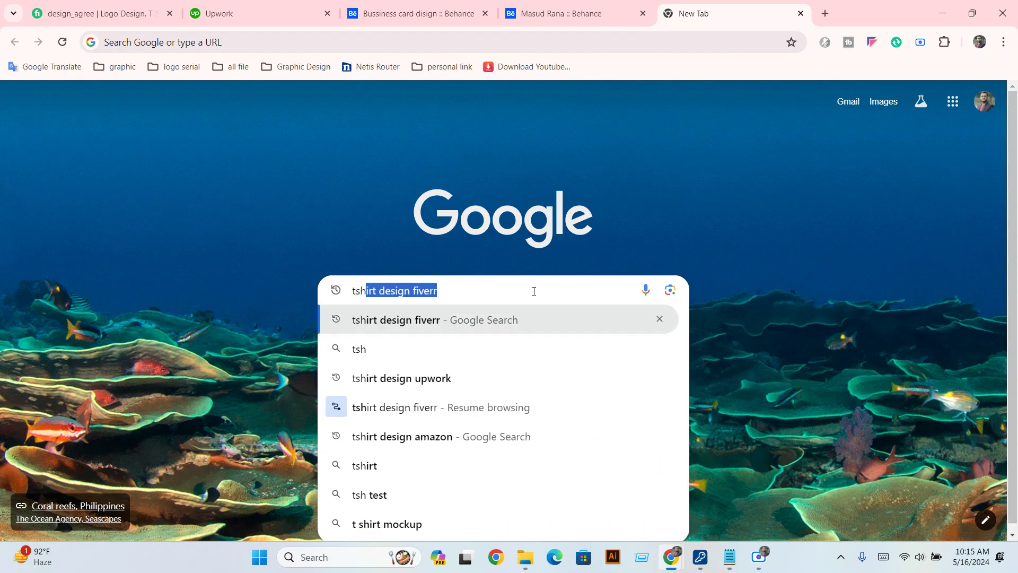
{"action": "type", "text": "irt "}
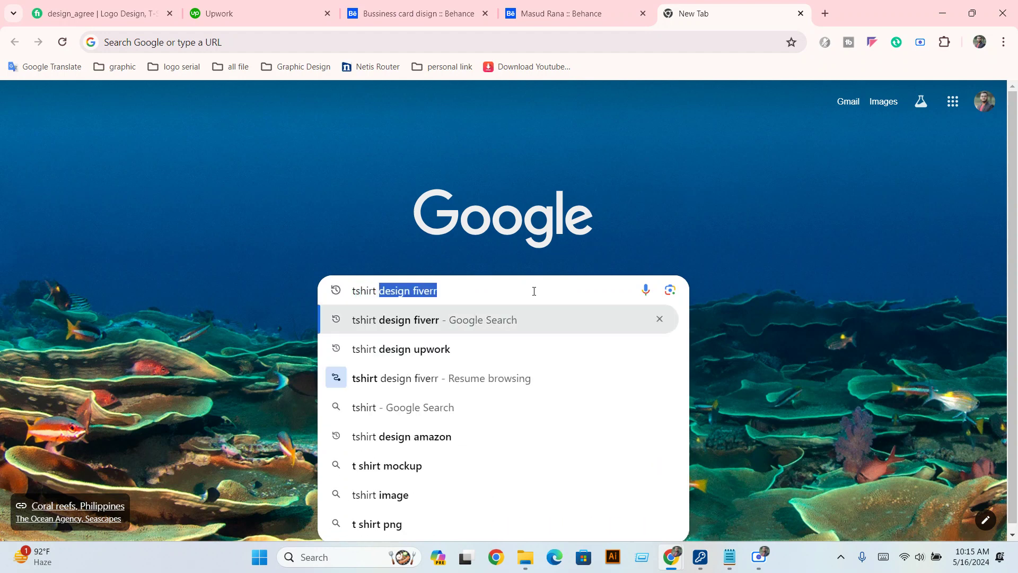
{"action": "type", "text": "design f"}
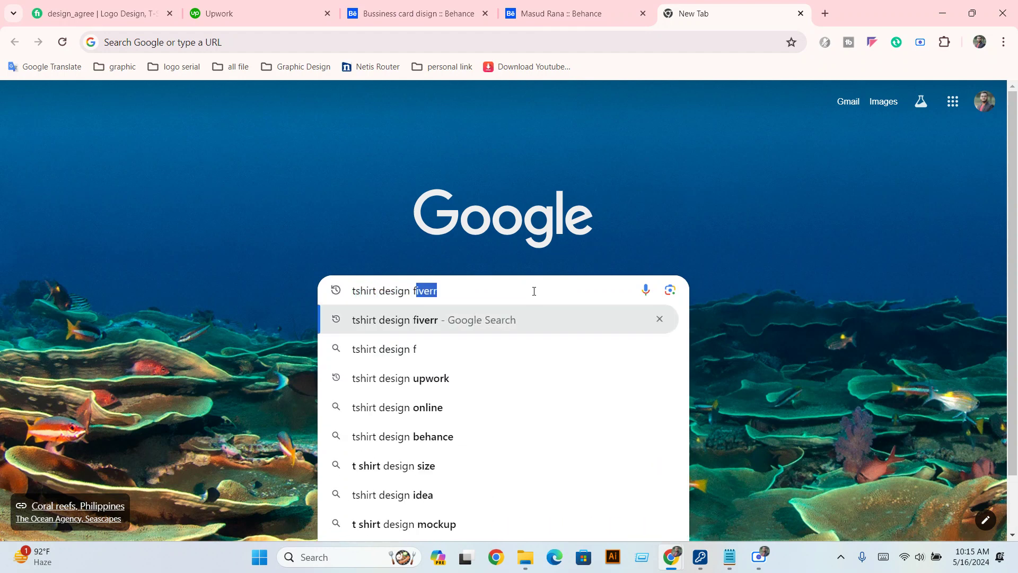
{"action": "type", "text": "iverr"}
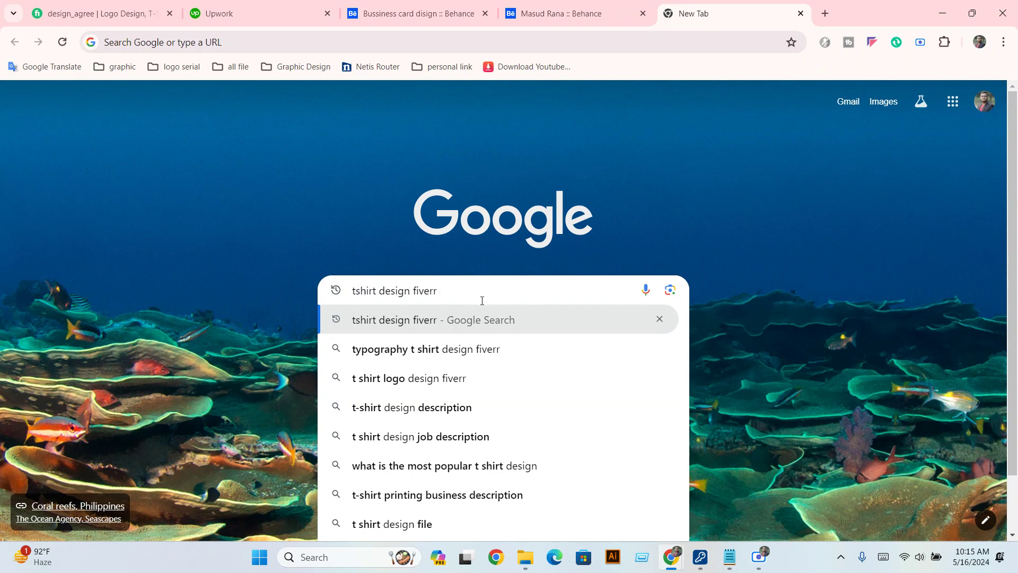
{"action": "key", "text": "Return"}
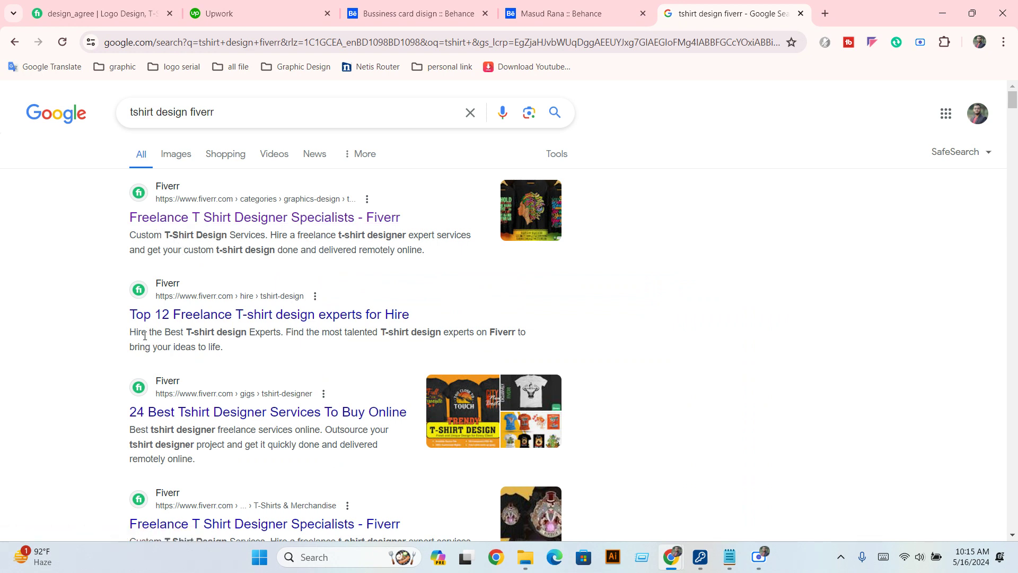
{"action": "left_click", "coordinate": [173, 321]}
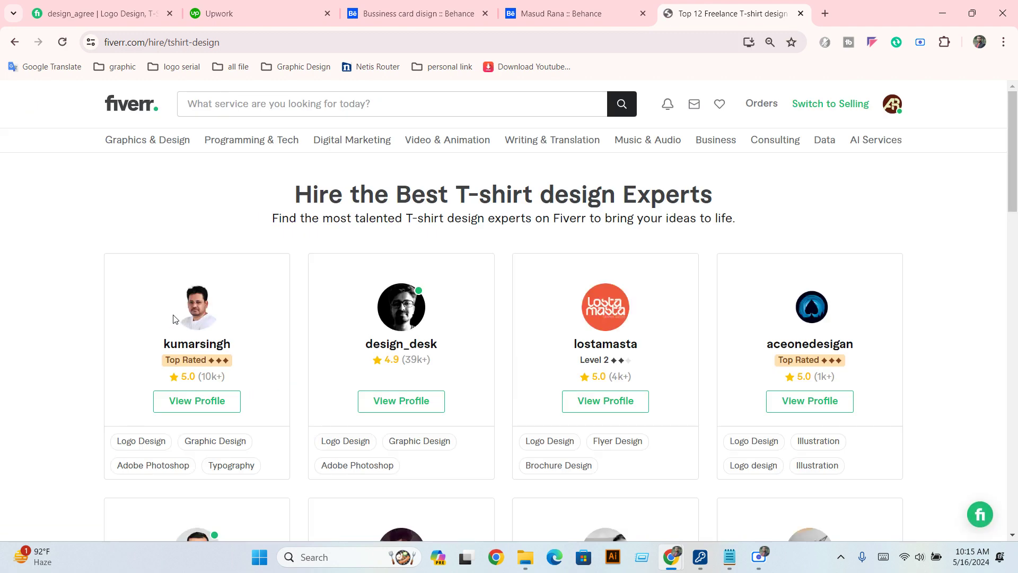
{"action": "scroll", "coordinate": [173, 320], "scroll_direction": "down", "scroll_amount": 3}
{"action": "scroll", "coordinate": [212, 317], "scroll_direction": "up", "scroll_amount": 1}
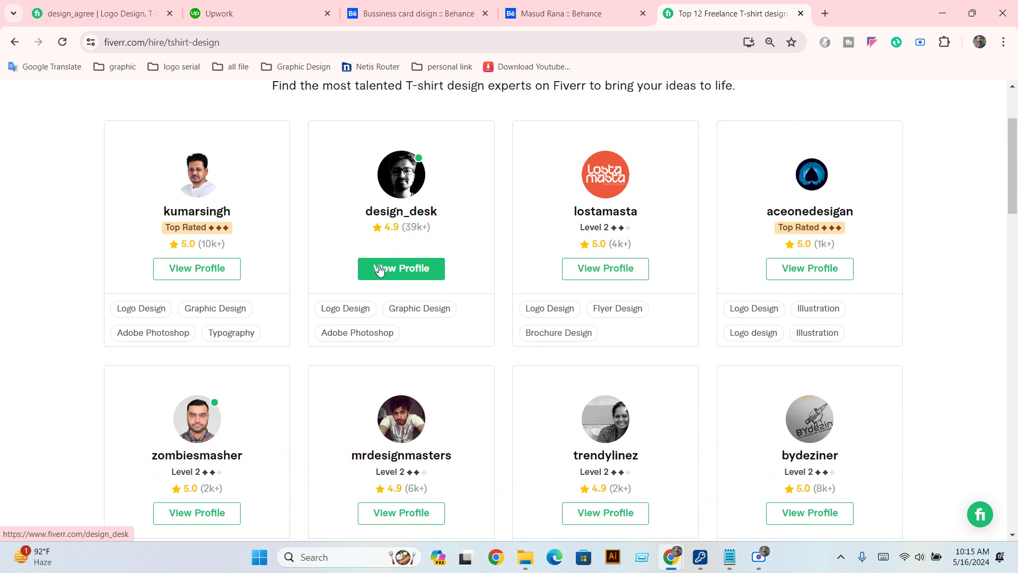
{"action": "scroll", "coordinate": [425, 314], "scroll_direction": "down", "scroll_amount": 2}
{"action": "scroll", "coordinate": [425, 316], "scroll_direction": "down", "scroll_amount": 5}
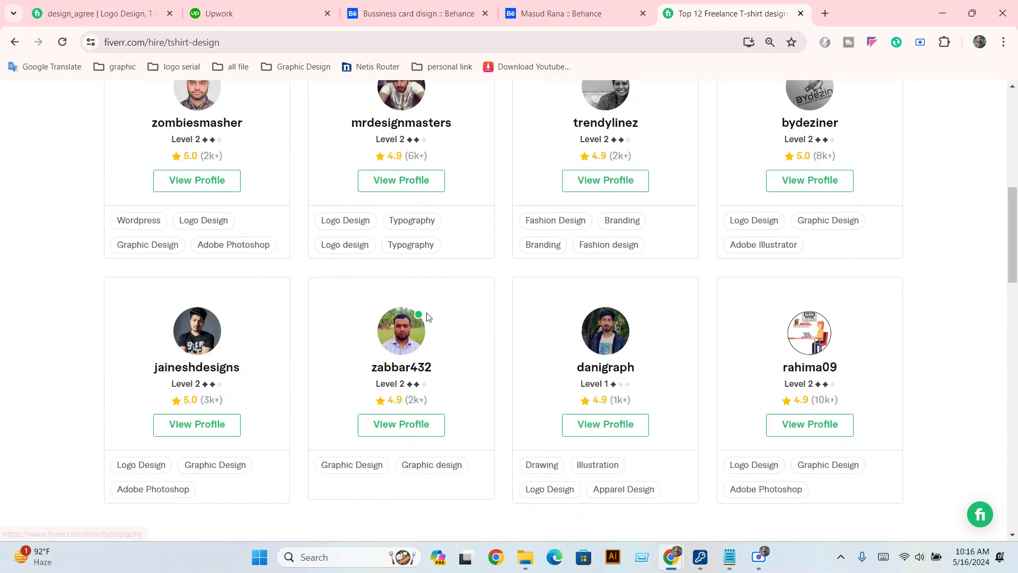
{"action": "scroll", "coordinate": [425, 316], "scroll_direction": "down", "scroll_amount": 4}
{"action": "scroll", "coordinate": [426, 318], "scroll_direction": "down", "scroll_amount": 4}
{"action": "scroll", "coordinate": [427, 317], "scroll_direction": "down", "scroll_amount": 7}
{"action": "scroll", "coordinate": [428, 317], "scroll_direction": "down", "scroll_amount": 4}
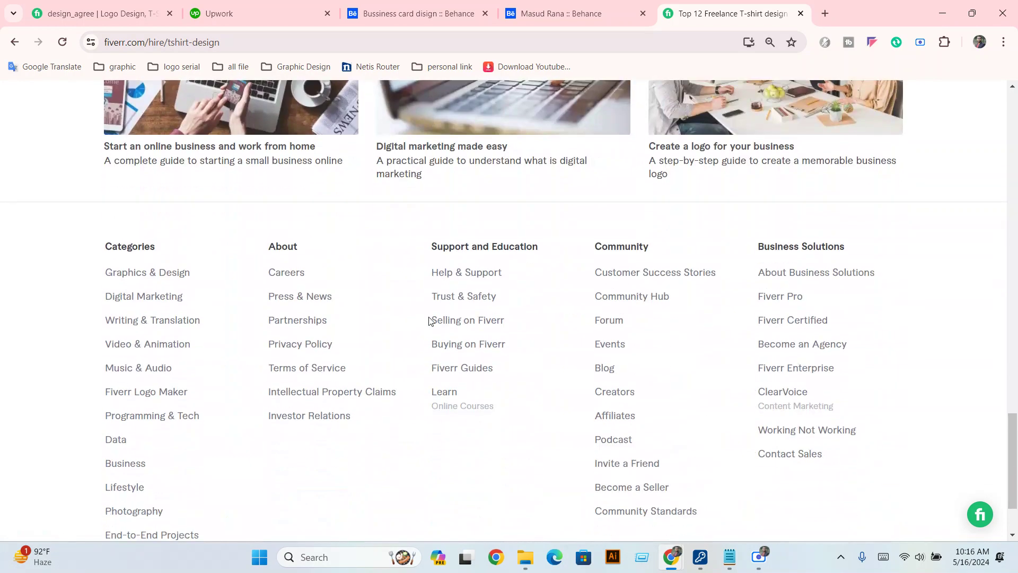
{"action": "scroll", "coordinate": [414, 308], "scroll_direction": "up", "scroll_amount": 6}
{"action": "scroll", "coordinate": [396, 298], "scroll_direction": "up", "scroll_amount": 7}
From the Google results, open Fiverr's T-Shirts & Merchandise category and browse its gig cards.
{"action": "left_click", "coordinate": [14, 42]}
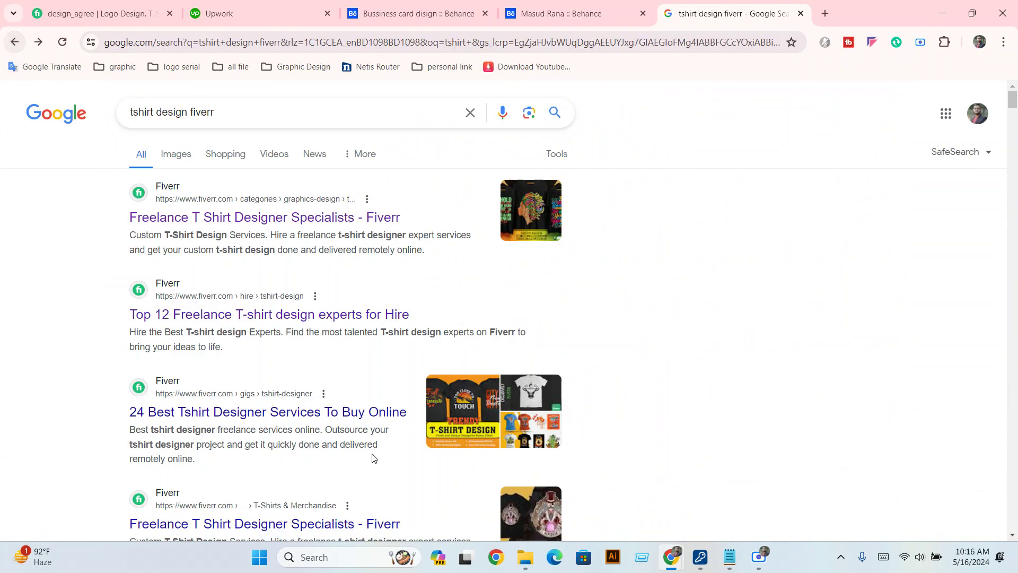
{"action": "left_click", "coordinate": [236, 227]}
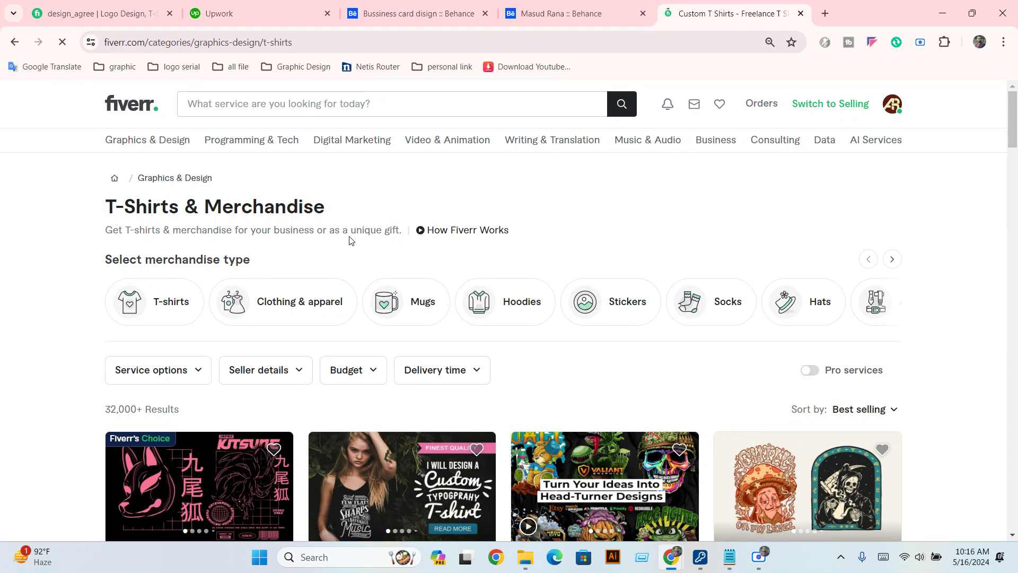
{"action": "scroll", "coordinate": [350, 239], "scroll_direction": "down", "scroll_amount": 3}
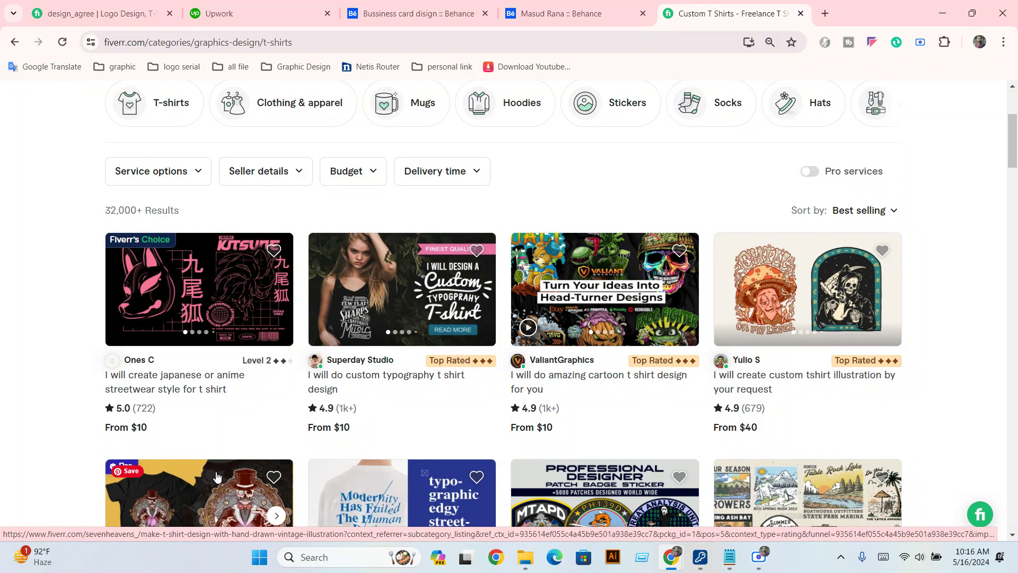
{"action": "scroll", "coordinate": [241, 501], "scroll_direction": "up", "scroll_amount": 3}
{"action": "left_click", "coordinate": [283, 104]}
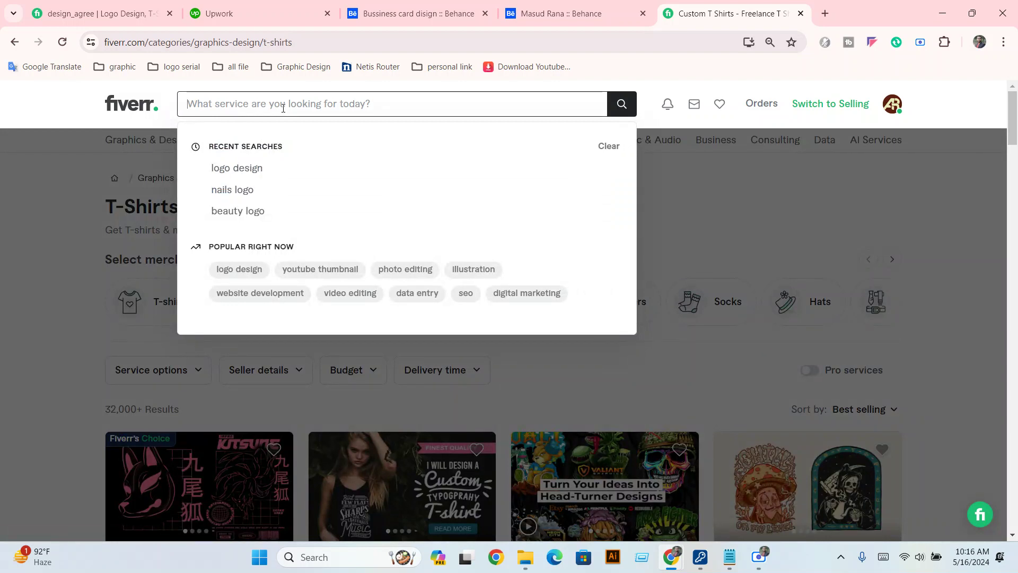
Search Fiverr for 't shirt design' gigs.
{"action": "left_click", "coordinate": [92, 279]}
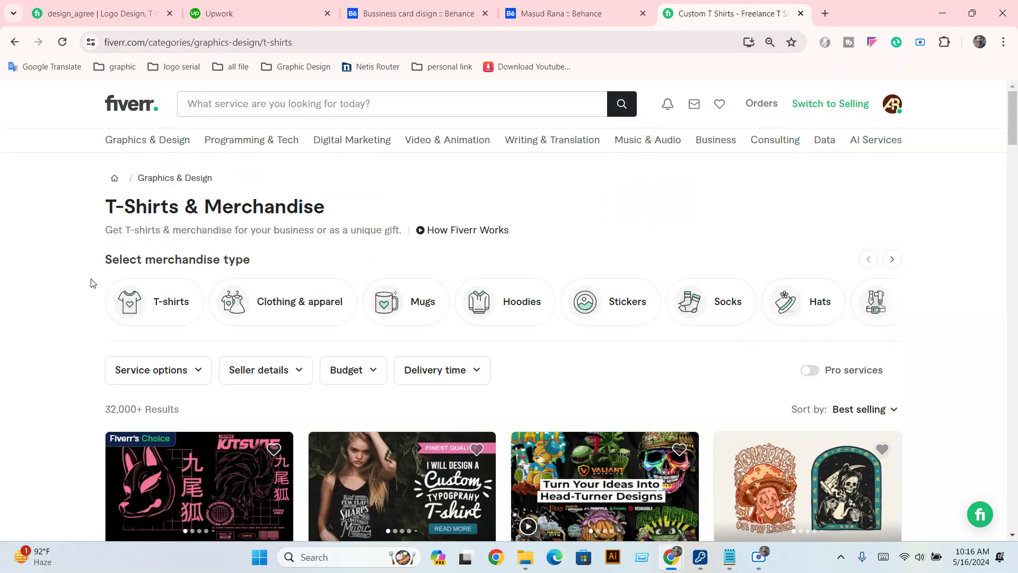
{"action": "left_click", "coordinate": [245, 103]}
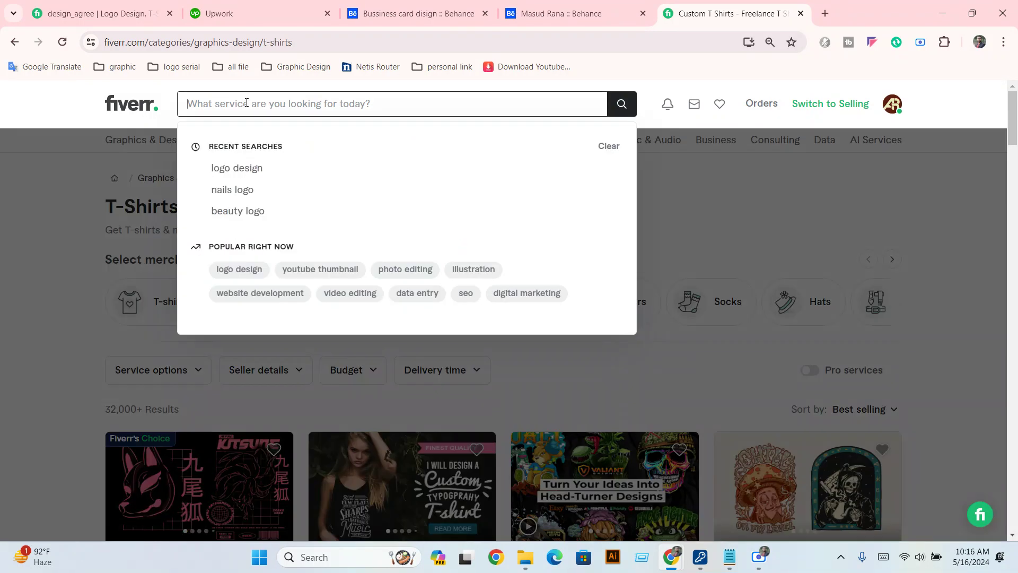
{"action": "type", "text": "t sh"}
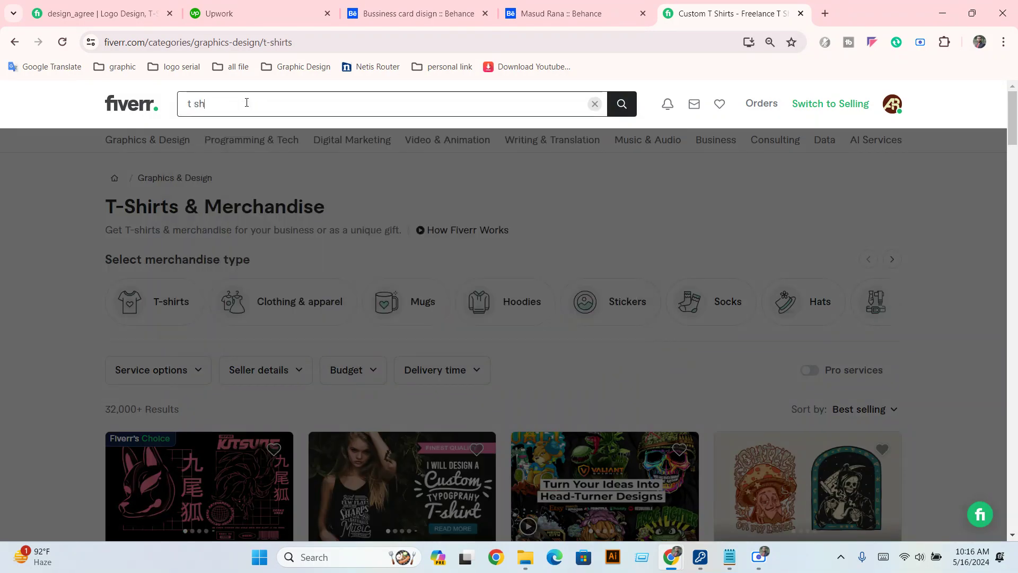
{"action": "type", "text": "irt design"}
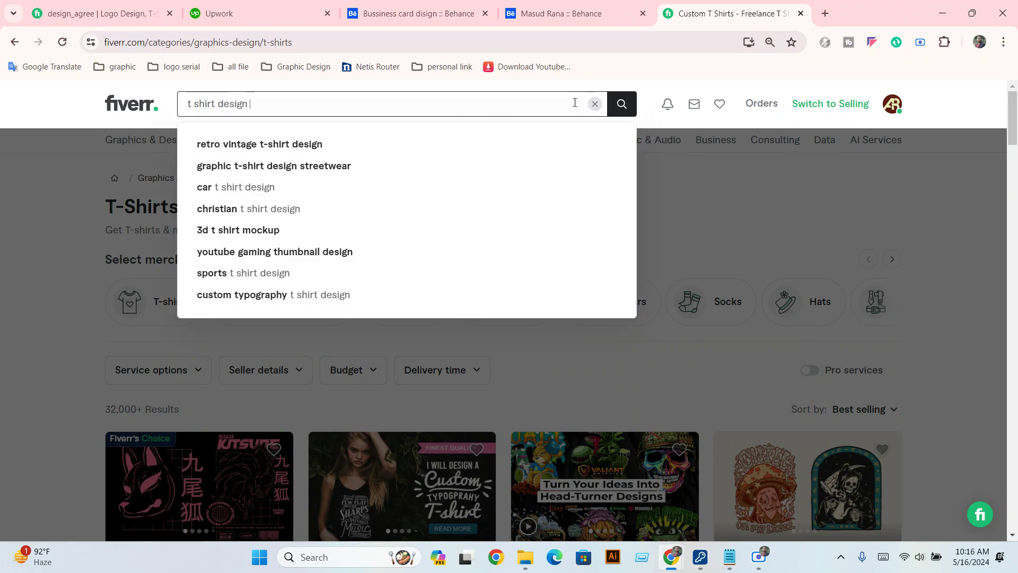
{"action": "left_click", "coordinate": [631, 111]}
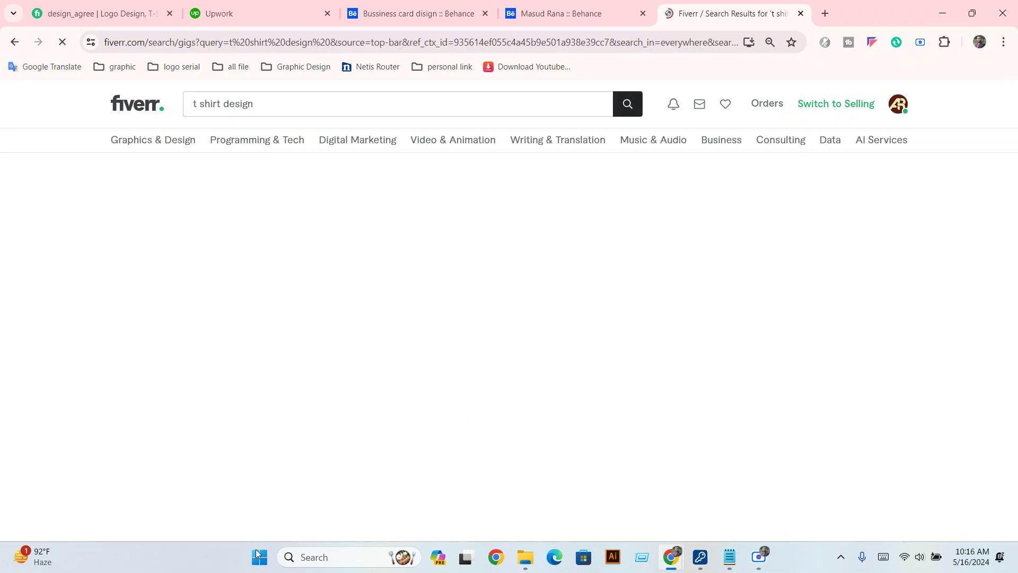
Open the typography, retro vintage, trendy, and minimalist typography gigs in new tabs.
{"action": "scroll", "coordinate": [273, 461], "scroll_direction": "down", "scroll_amount": 2}
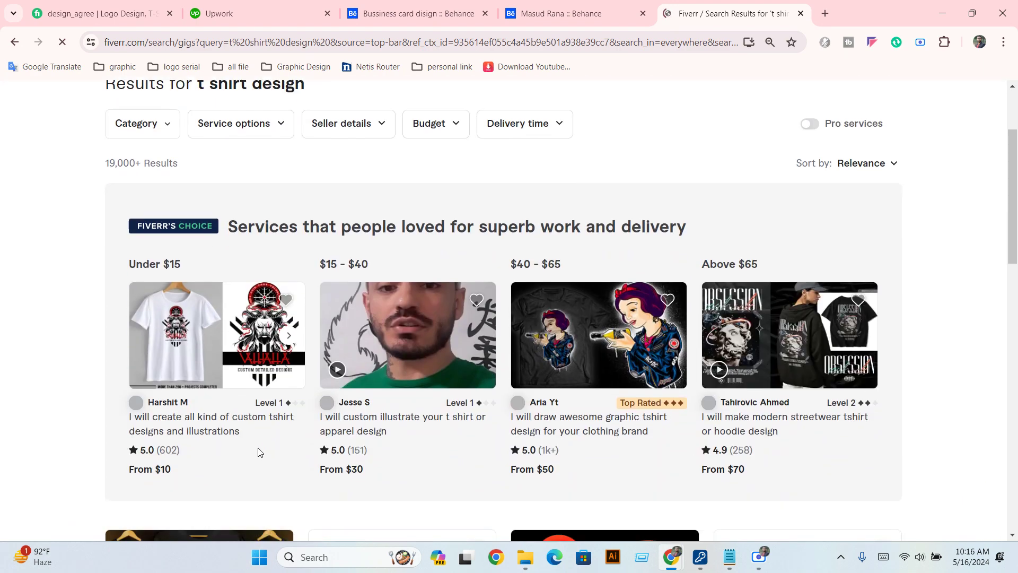
{"action": "scroll", "coordinate": [200, 379], "scroll_direction": "down", "scroll_amount": 2}
{"action": "scroll", "coordinate": [199, 378], "scroll_direction": "down", "scroll_amount": 2}
{"action": "scroll", "coordinate": [200, 379], "scroll_direction": "down", "scroll_amount": 1}
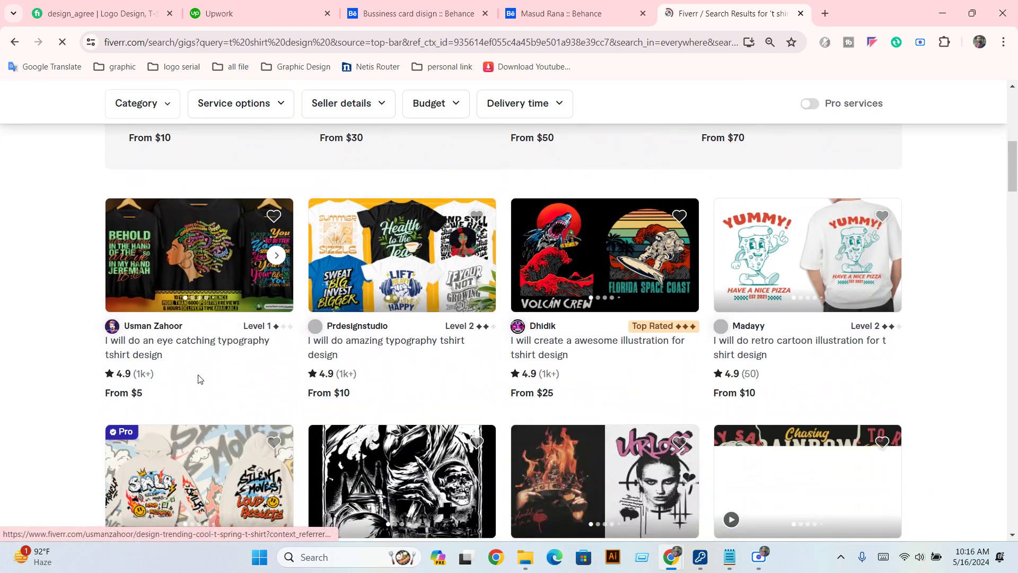
{"action": "right_click", "coordinate": [391, 225]}
{"action": "left_click", "coordinate": [465, 240]}
{"action": "scroll", "coordinate": [333, 375], "scroll_direction": "down", "scroll_amount": 3}
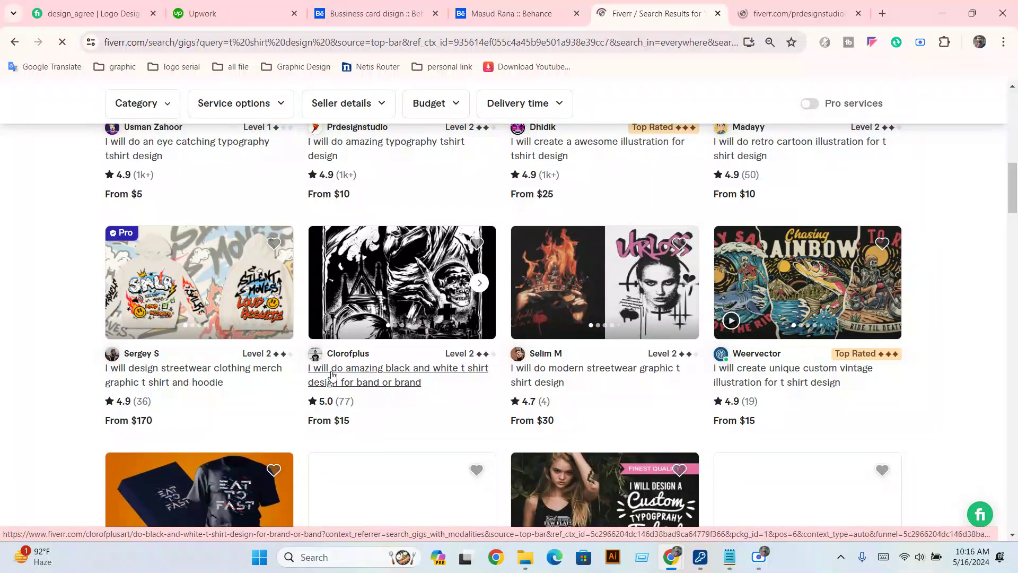
{"action": "scroll", "coordinate": [333, 374], "scroll_direction": "down", "scroll_amount": 4}
{"action": "right_click", "coordinate": [427, 189]}
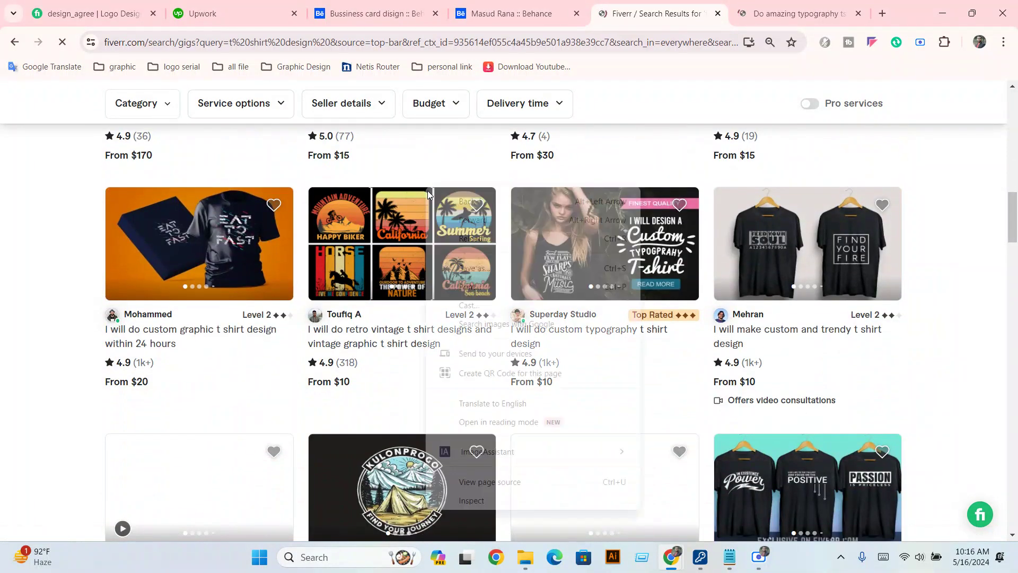
{"action": "left_click", "coordinate": [372, 340]}
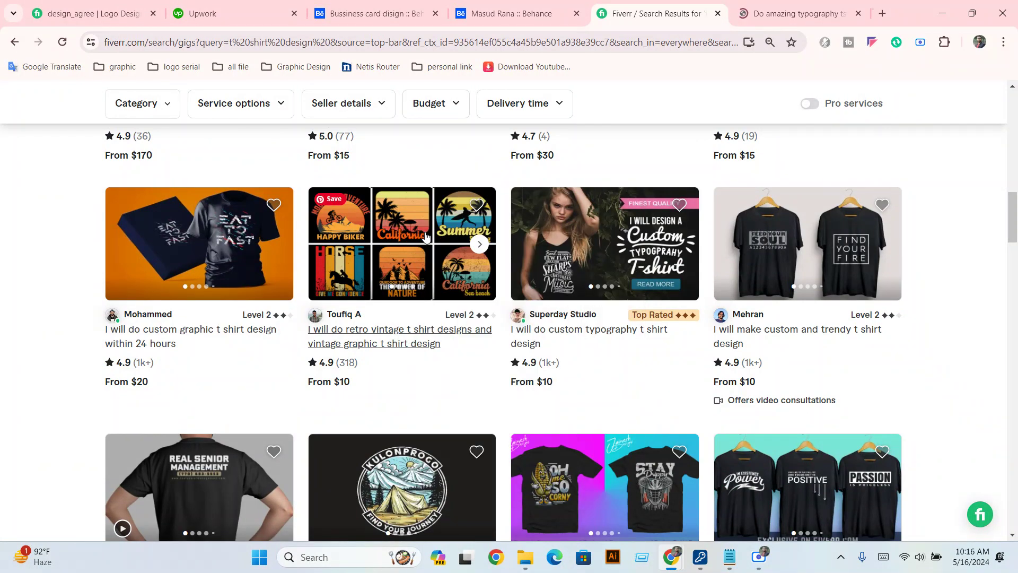
{"action": "middle_click", "coordinate": [403, 244]}
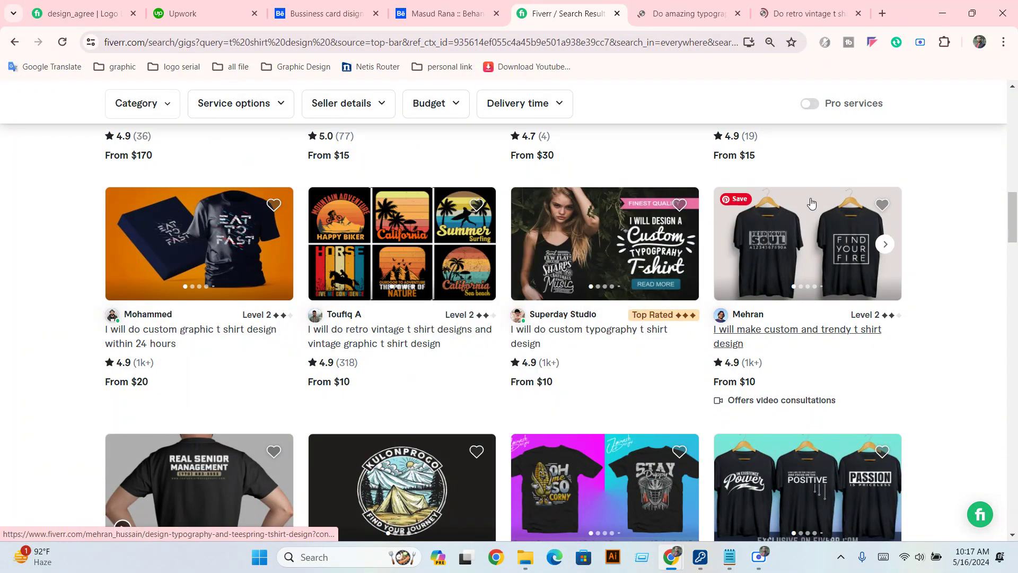
{"action": "right_click", "coordinate": [813, 201]}
{"action": "left_click", "coordinate": [848, 211]}
{"action": "scroll", "coordinate": [633, 346], "scroll_direction": "down", "scroll_amount": 4}
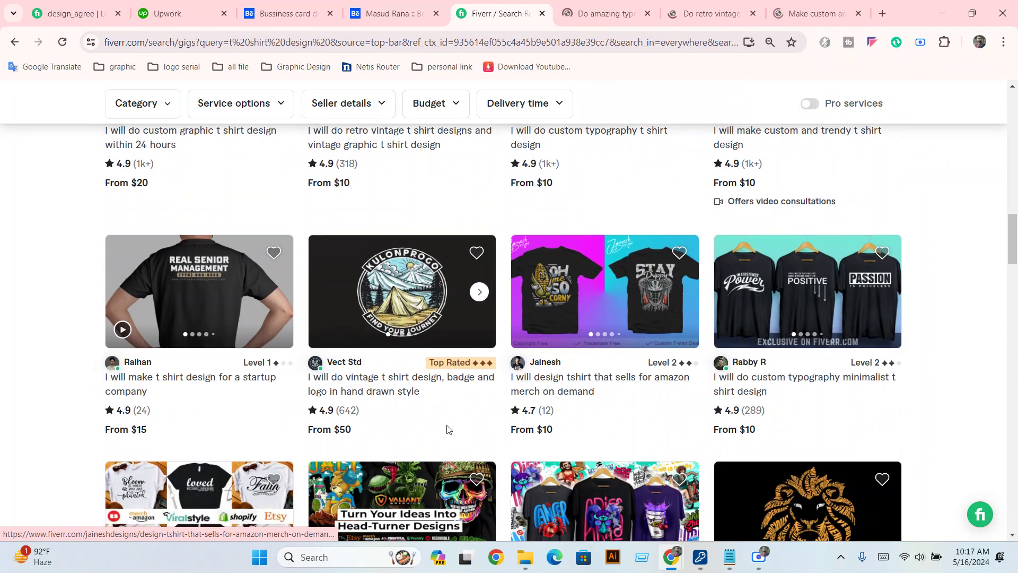
{"action": "scroll", "coordinate": [446, 427], "scroll_direction": "down", "scroll_amount": 1}
{"action": "right_click", "coordinate": [836, 211]}
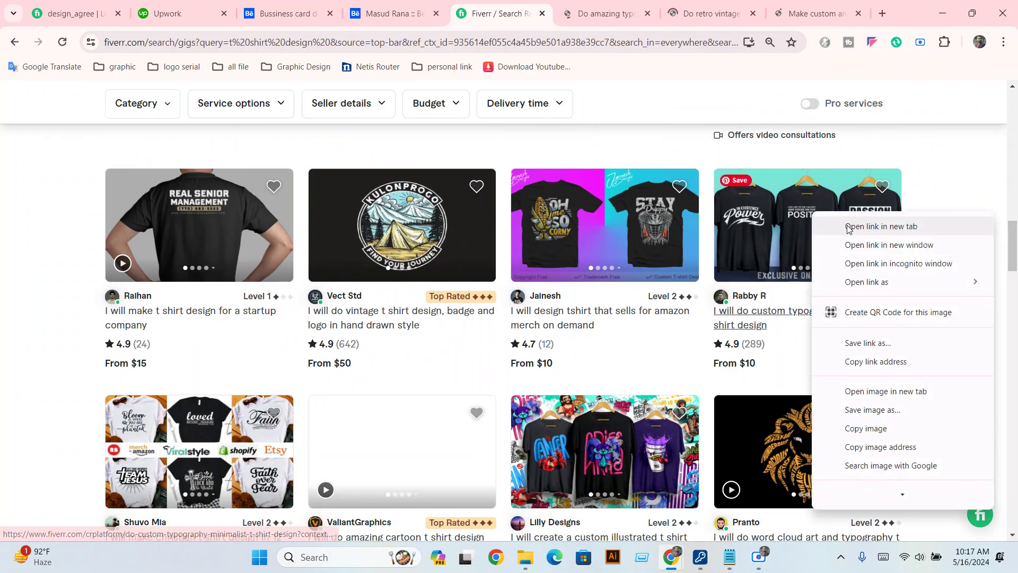
{"action": "left_click", "coordinate": [859, 225]}
Scroll to the bottom of the first results page and go to the next page.
{"action": "scroll", "coordinate": [345, 436], "scroll_direction": "down", "scroll_amount": 1}
{"action": "scroll", "coordinate": [346, 435], "scroll_direction": "down", "scroll_amount": 4}
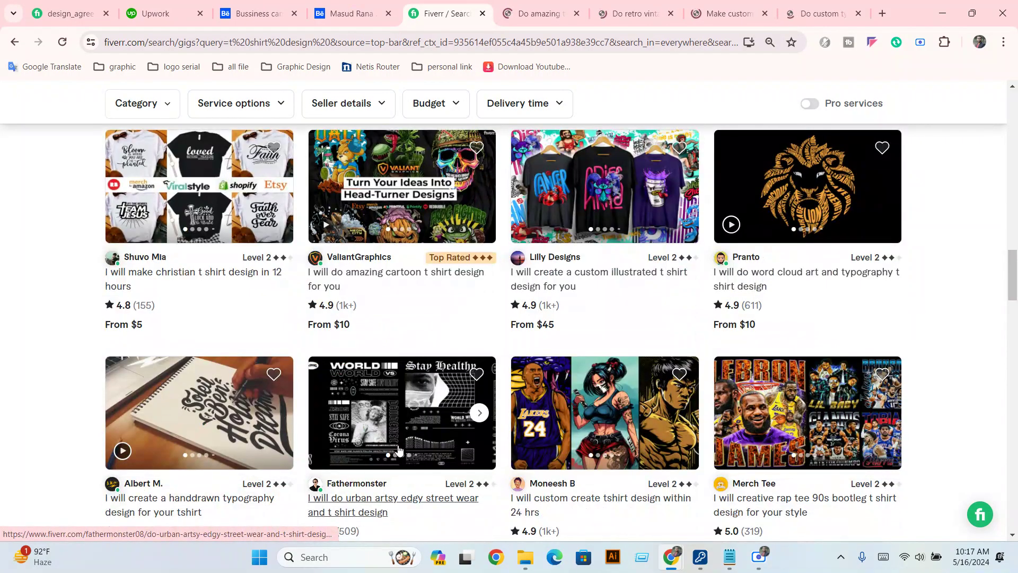
{"action": "scroll", "coordinate": [397, 449], "scroll_direction": "down", "scroll_amount": 4}
{"action": "scroll", "coordinate": [398, 450], "scroll_direction": "down", "scroll_amount": 4}
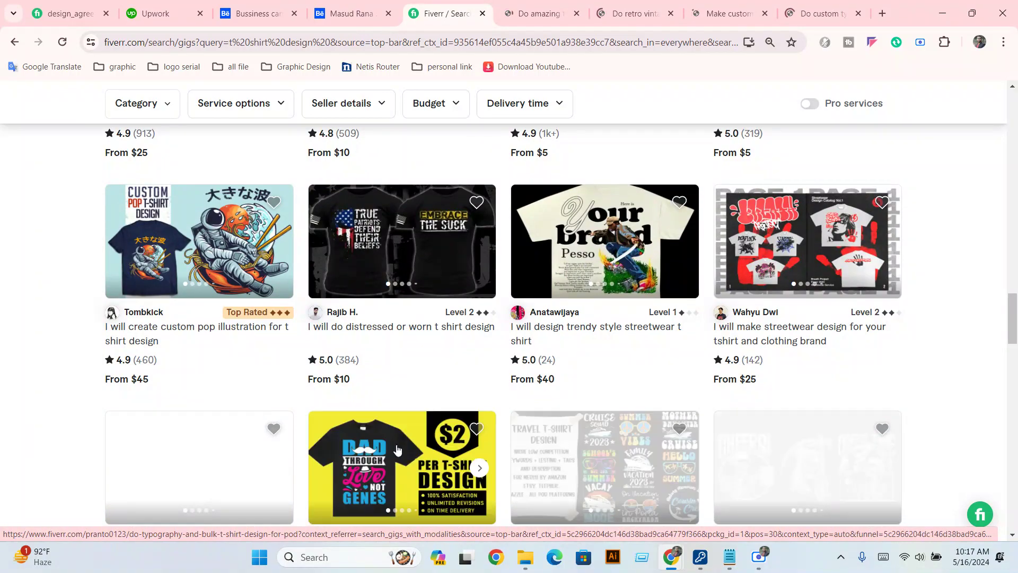
{"action": "scroll", "coordinate": [397, 450], "scroll_direction": "down", "scroll_amount": 1}
{"action": "scroll", "coordinate": [397, 451], "scroll_direction": "down", "scroll_amount": 3}
{"action": "scroll", "coordinate": [398, 451], "scroll_direction": "down", "scroll_amount": 1}
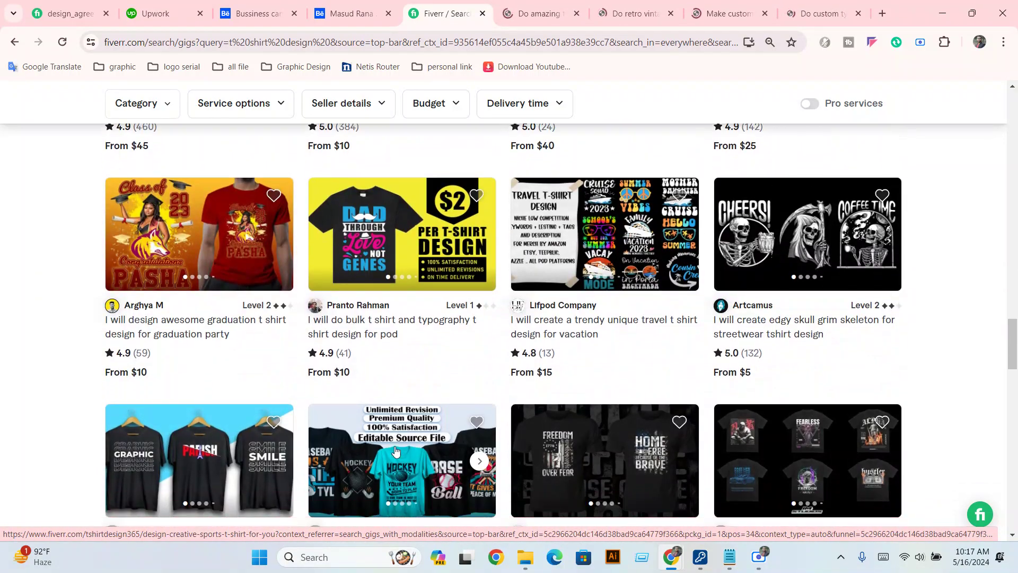
{"action": "scroll", "coordinate": [396, 451], "scroll_direction": "down", "scroll_amount": 3}
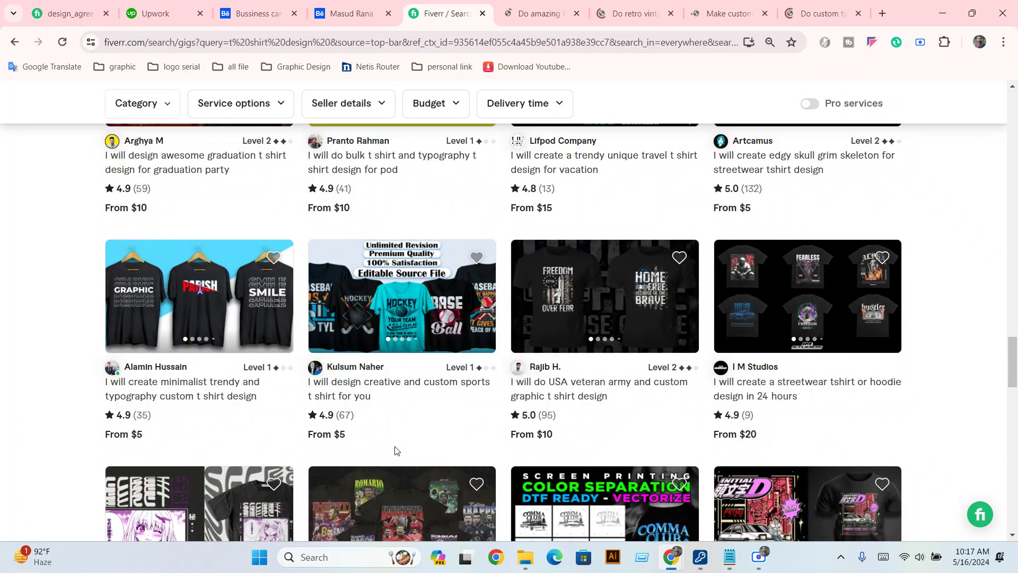
{"action": "scroll", "coordinate": [395, 452], "scroll_direction": "down", "scroll_amount": 2}
{"action": "scroll", "coordinate": [394, 454], "scroll_direction": "down", "scroll_amount": 2}
{"action": "scroll", "coordinate": [394, 455], "scroll_direction": "down", "scroll_amount": 1}
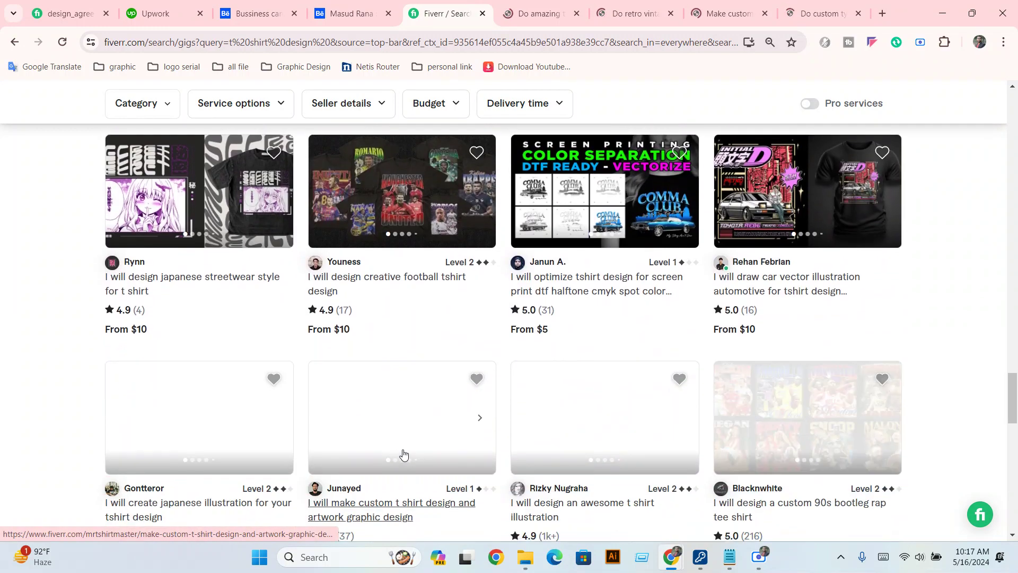
{"action": "scroll", "coordinate": [398, 454], "scroll_direction": "down", "scroll_amount": 4}
{"action": "scroll", "coordinate": [404, 455], "scroll_direction": "down", "scroll_amount": 1}
{"action": "scroll", "coordinate": [403, 454], "scroll_direction": "down", "scroll_amount": 2}
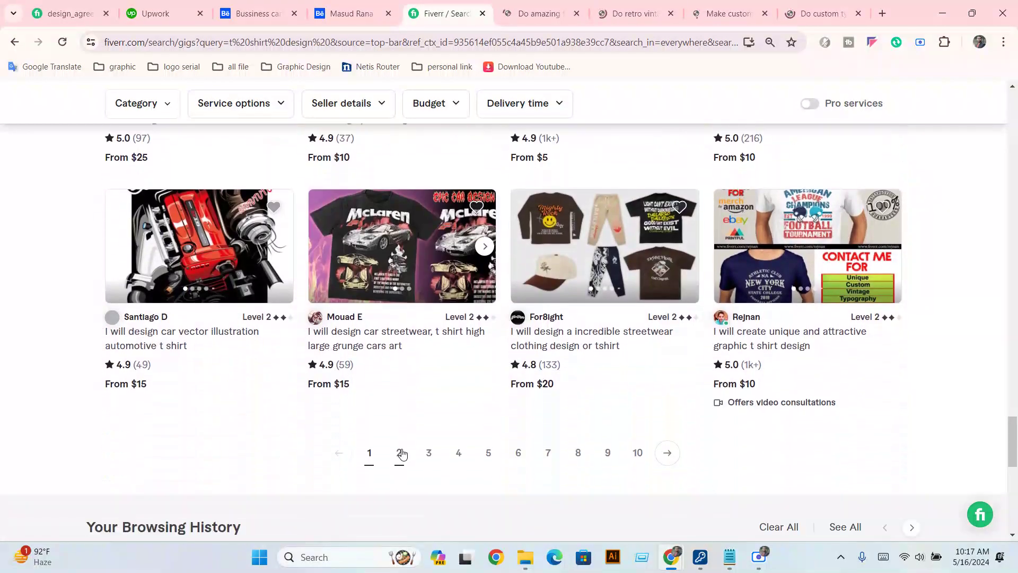
{"action": "scroll", "coordinate": [403, 453], "scroll_direction": "down", "scroll_amount": 2}
{"action": "left_click", "coordinate": [677, 322]}
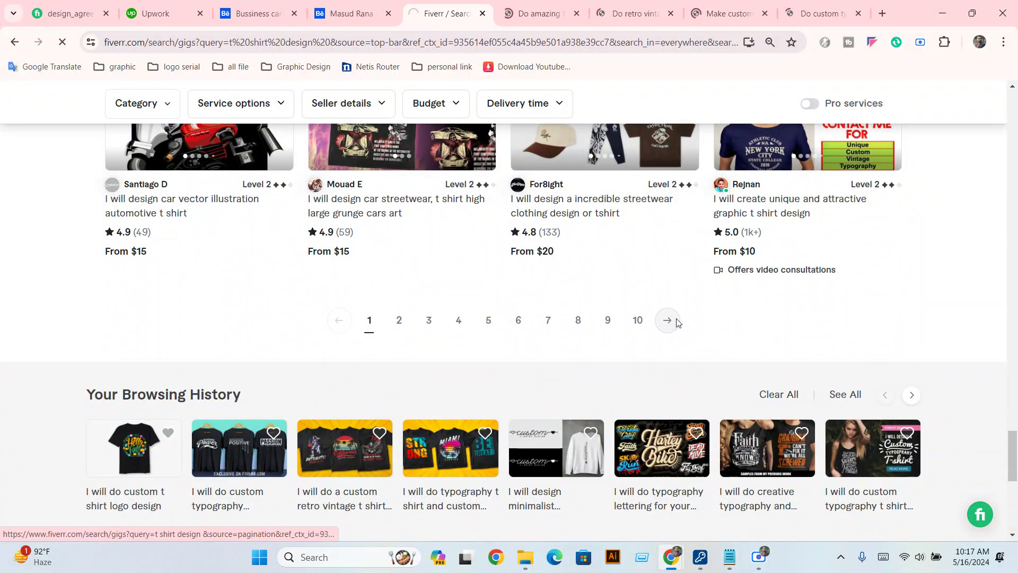
Browse results page 2 and open the typography t-shirt video gig in a new tab.
{"action": "scroll", "coordinate": [551, 366], "scroll_direction": "down", "scroll_amount": 3}
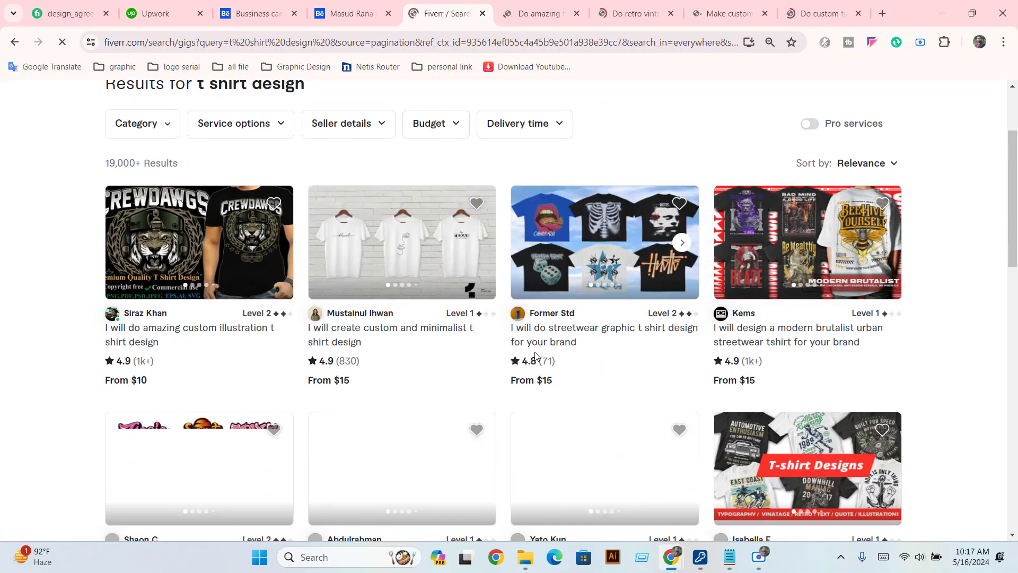
{"action": "scroll", "coordinate": [535, 355], "scroll_direction": "down", "scroll_amount": 2}
{"action": "scroll", "coordinate": [536, 355], "scroll_direction": "down", "scroll_amount": 1}
{"action": "scroll", "coordinate": [536, 355], "scroll_direction": "down", "scroll_amount": 2}
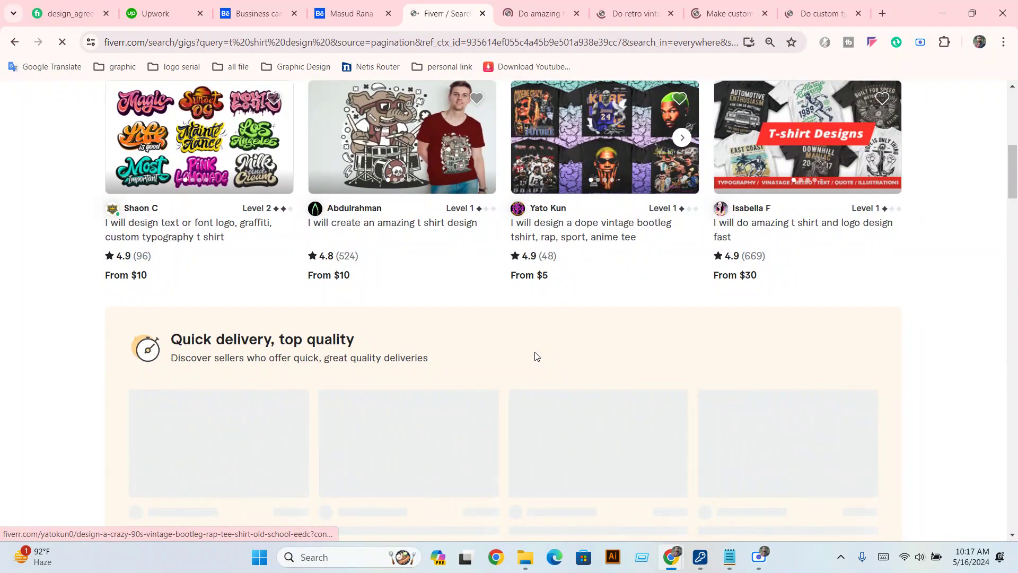
{"action": "scroll", "coordinate": [535, 355], "scroll_direction": "down", "scroll_amount": 2}
{"action": "scroll", "coordinate": [535, 355], "scroll_direction": "up", "scroll_amount": 1}
{"action": "scroll", "coordinate": [535, 355], "scroll_direction": "up", "scroll_amount": 2}
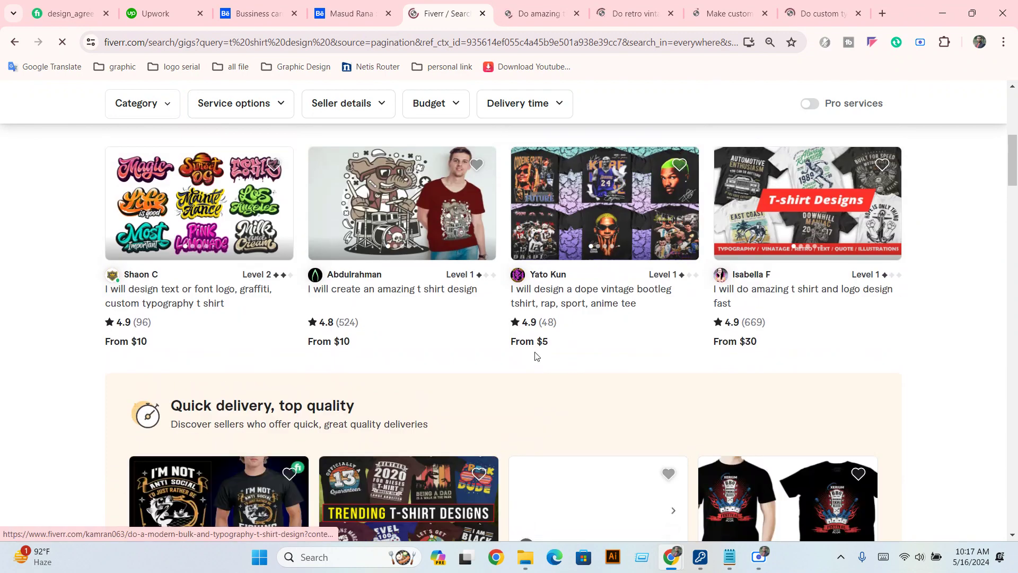
{"action": "right_click", "coordinate": [844, 170]}
{"action": "key", "text": "Escape"}
{"action": "scroll", "coordinate": [355, 419], "scroll_direction": "down", "scroll_amount": 5}
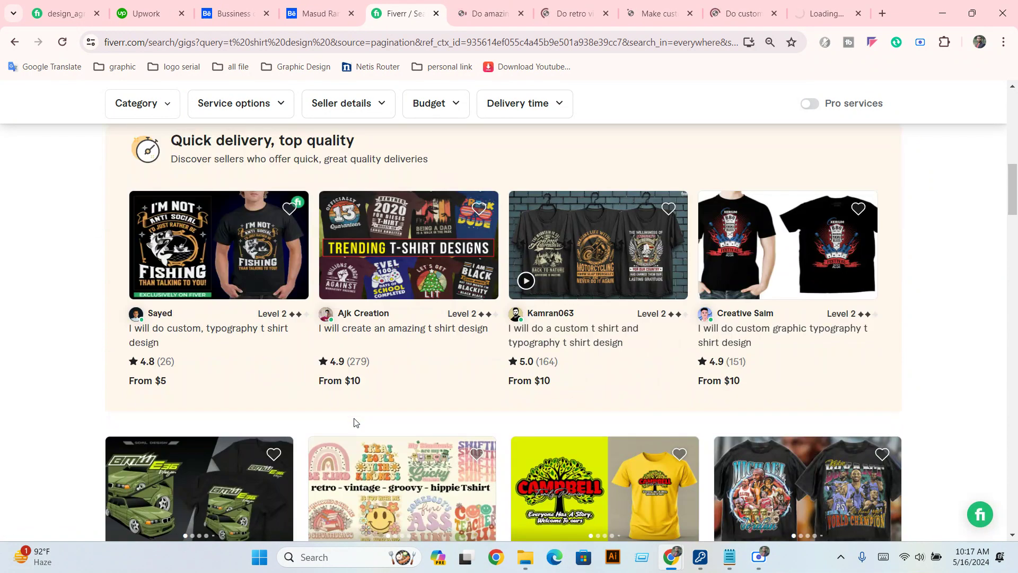
{"action": "right_click", "coordinate": [579, 249]}
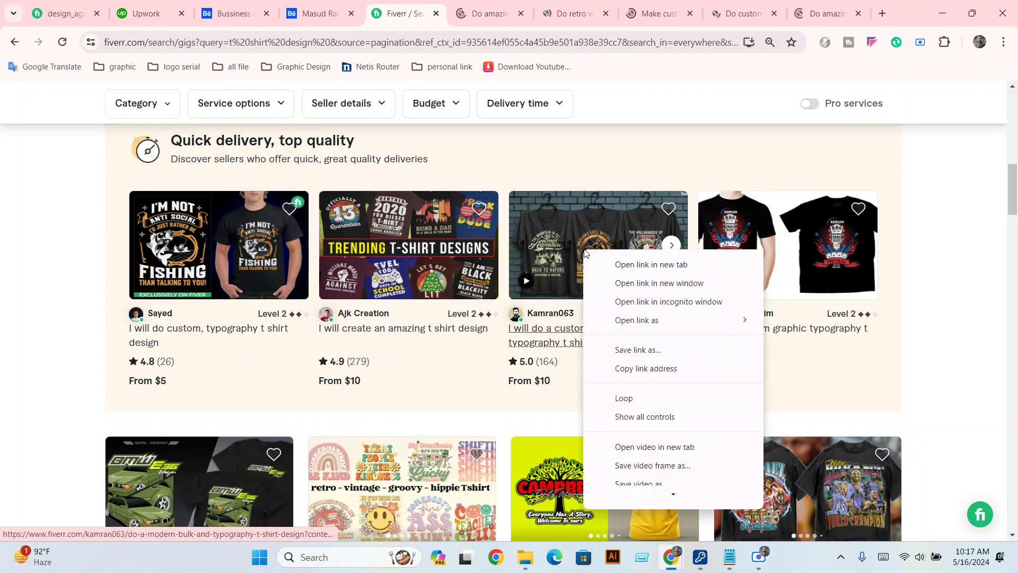
{"action": "left_click", "coordinate": [615, 263]}
Open the typography graphic t-shirt gig in a new tab, then switch to the first typography gig.
{"action": "scroll", "coordinate": [376, 423], "scroll_direction": "down", "scroll_amount": 4}
{"action": "scroll", "coordinate": [375, 423], "scroll_direction": "down", "scroll_amount": 4}
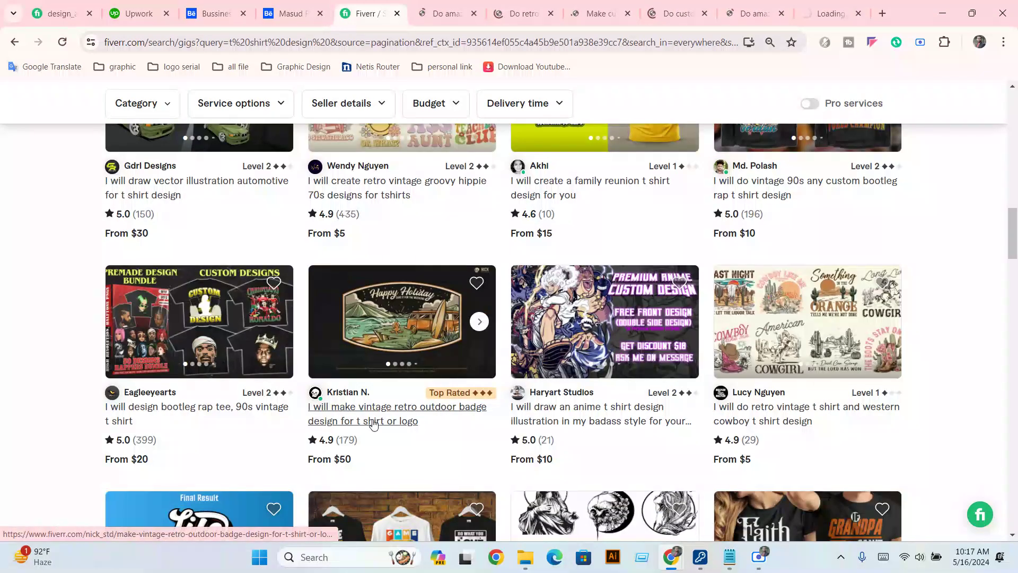
{"action": "scroll", "coordinate": [375, 422], "scroll_direction": "down", "scroll_amount": 6}
{"action": "scroll", "coordinate": [372, 422], "scroll_direction": "down", "scroll_amount": 3}
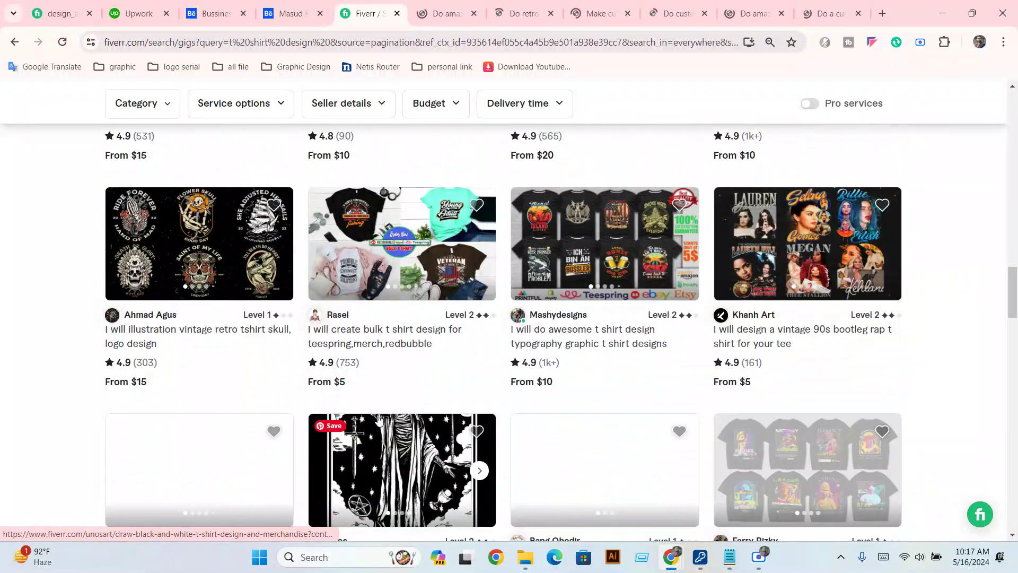
{"action": "scroll", "coordinate": [376, 419], "scroll_direction": "down", "scroll_amount": 2}
{"action": "scroll", "coordinate": [378, 417], "scroll_direction": "down", "scroll_amount": 2}
{"action": "scroll", "coordinate": [378, 417], "scroll_direction": "down", "scroll_amount": 2}
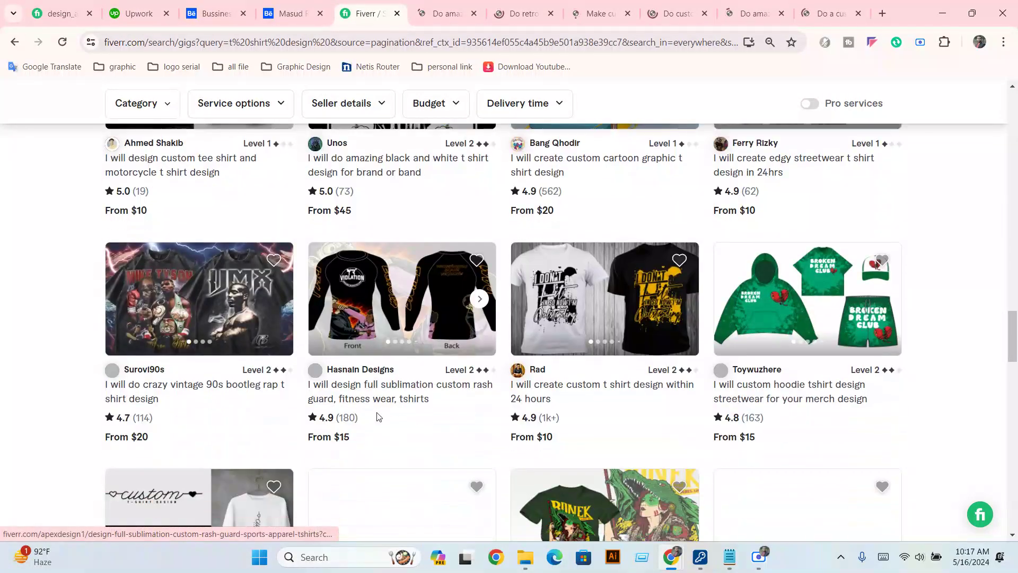
{"action": "scroll", "coordinate": [379, 417], "scroll_direction": "down", "scroll_amount": 4}
{"action": "scroll", "coordinate": [379, 418], "scroll_direction": "down", "scroll_amount": 3}
{"action": "scroll", "coordinate": [379, 417], "scroll_direction": "down", "scroll_amount": 2}
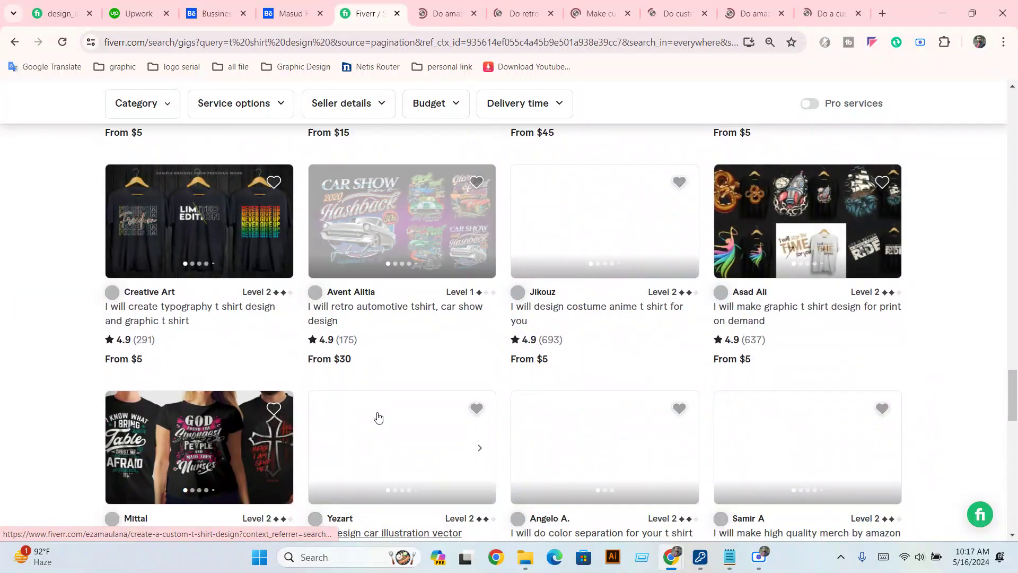
{"action": "right_click", "coordinate": [162, 208]}
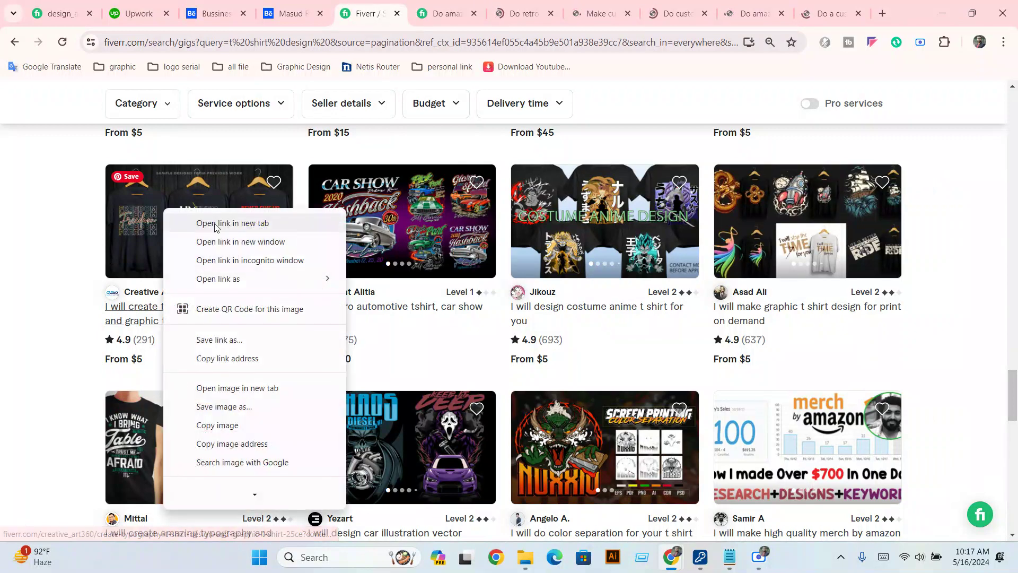
{"action": "left_click", "coordinate": [219, 231]}
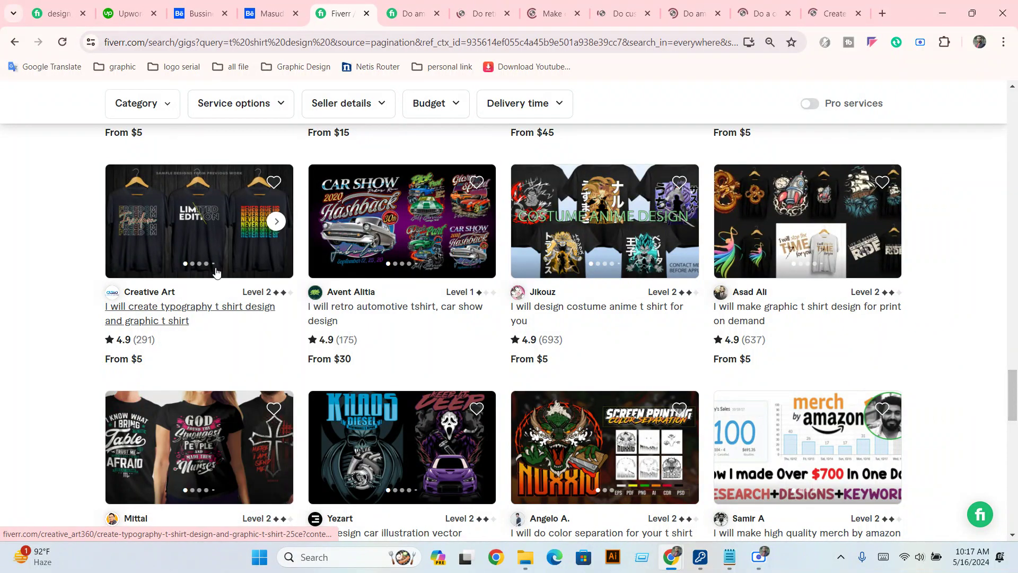
{"action": "left_click", "coordinate": [422, 5]}
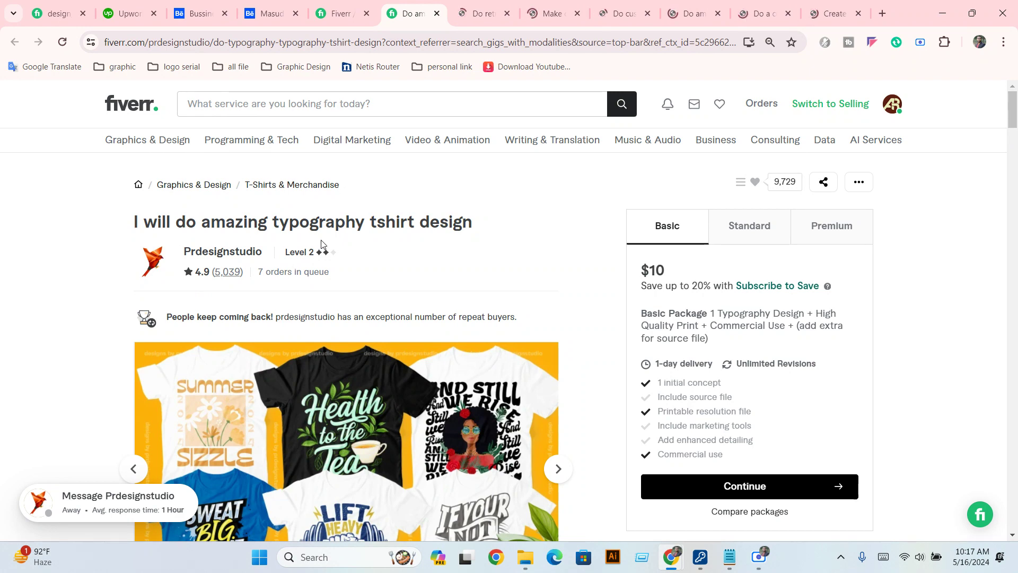
View the typography gig's sample shirt images full screen, advancing through three, then close.
{"action": "scroll", "coordinate": [318, 371], "scroll_direction": "down", "scroll_amount": 3}
{"action": "scroll", "coordinate": [318, 413], "scroll_direction": "up", "scroll_amount": 1}
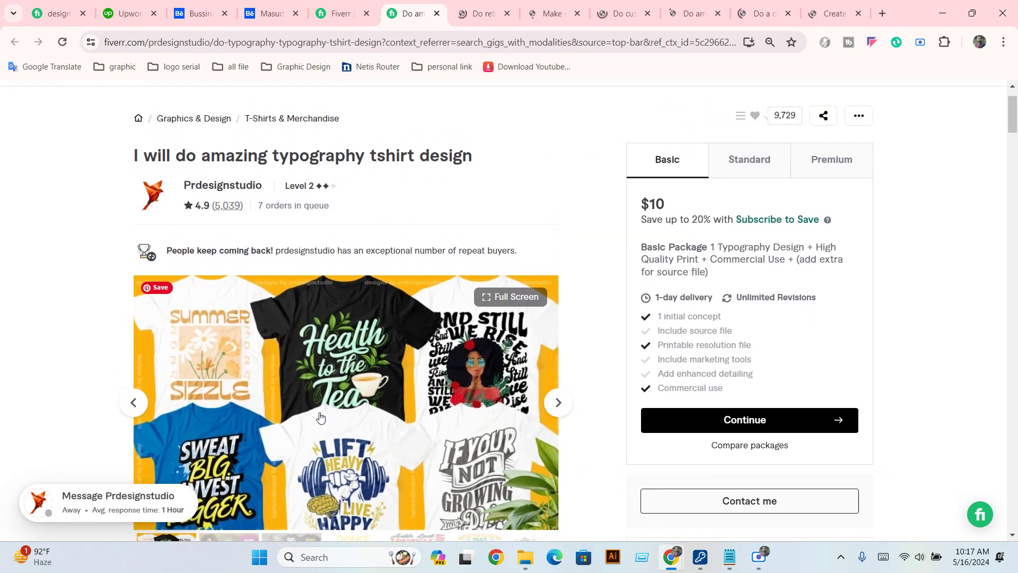
{"action": "scroll", "coordinate": [318, 418], "scroll_direction": "down", "scroll_amount": 1}
{"action": "left_click", "coordinate": [387, 296]}
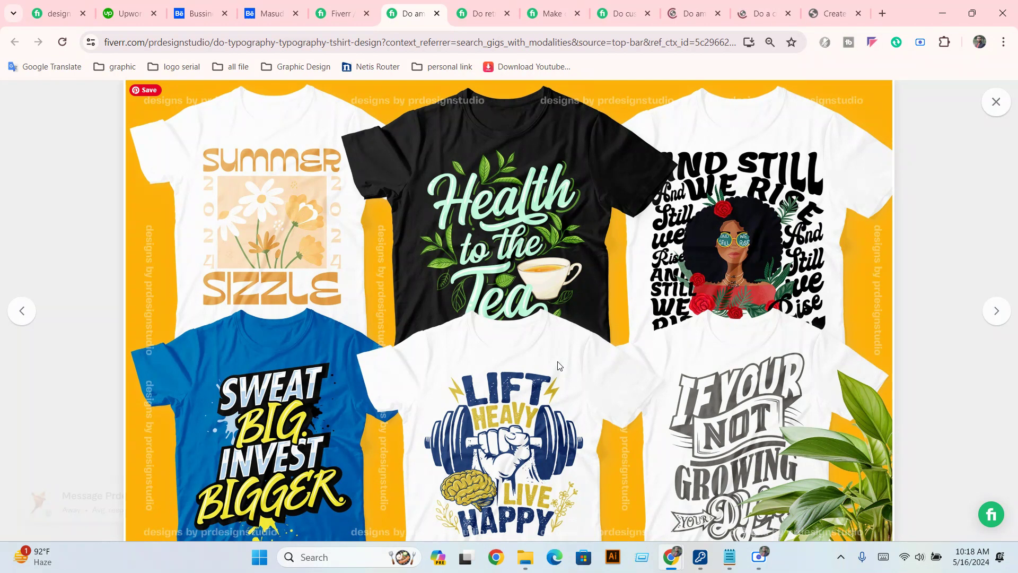
{"action": "left_click", "coordinate": [996, 312]}
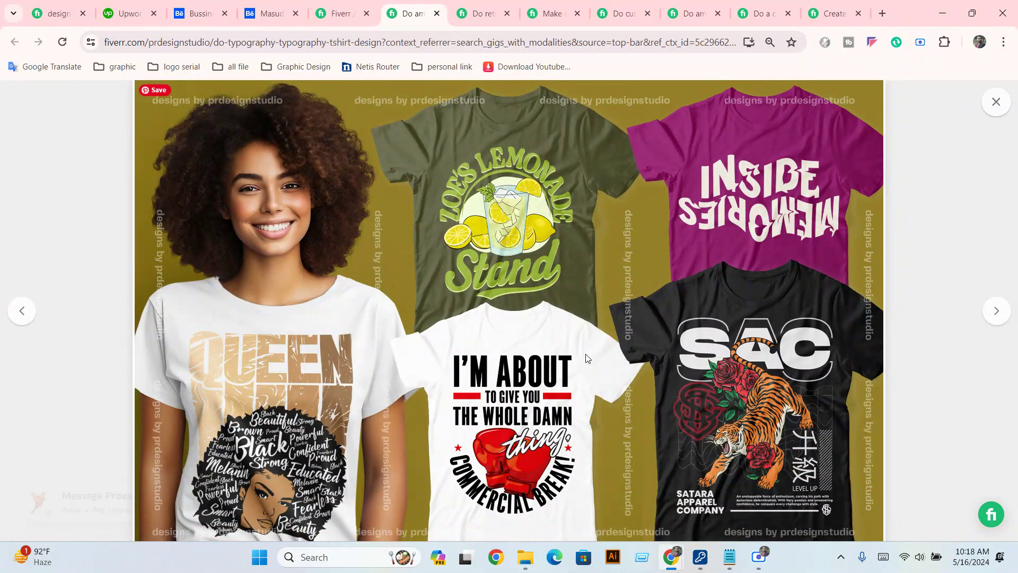
{"action": "left_click", "coordinate": [996, 311]}
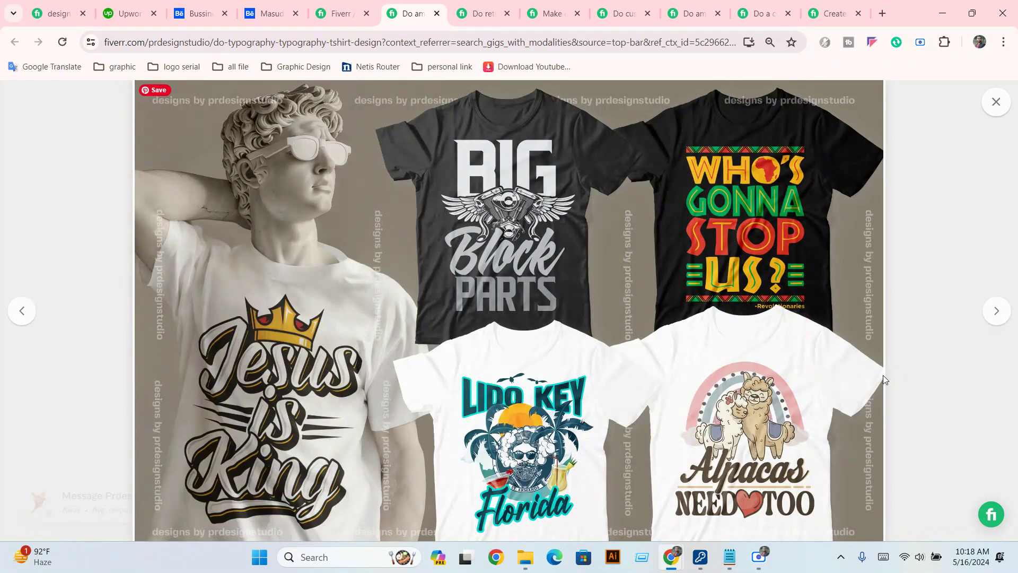
{"action": "left_click", "coordinate": [996, 313]}
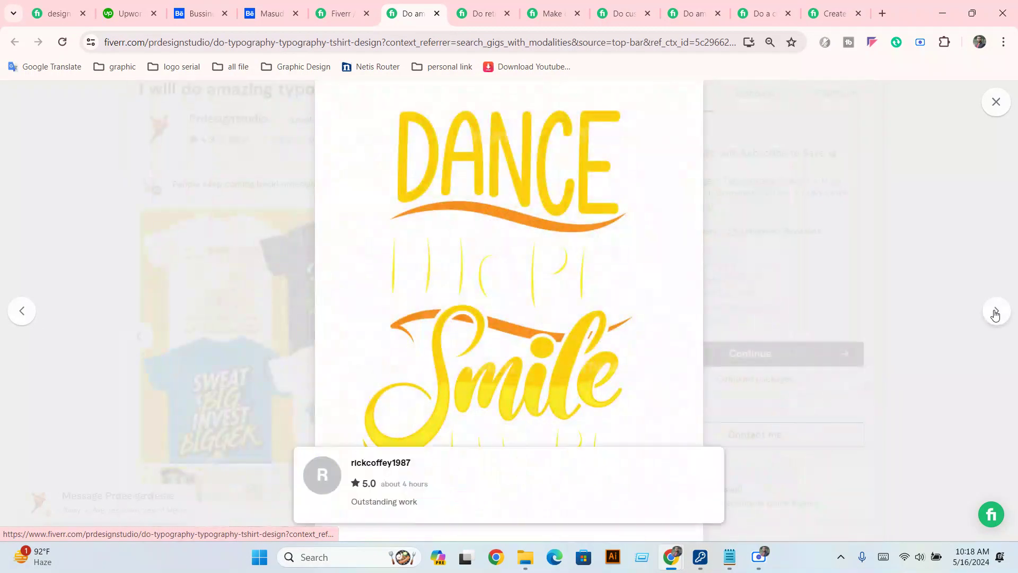
{"action": "left_click", "coordinate": [996, 104]}
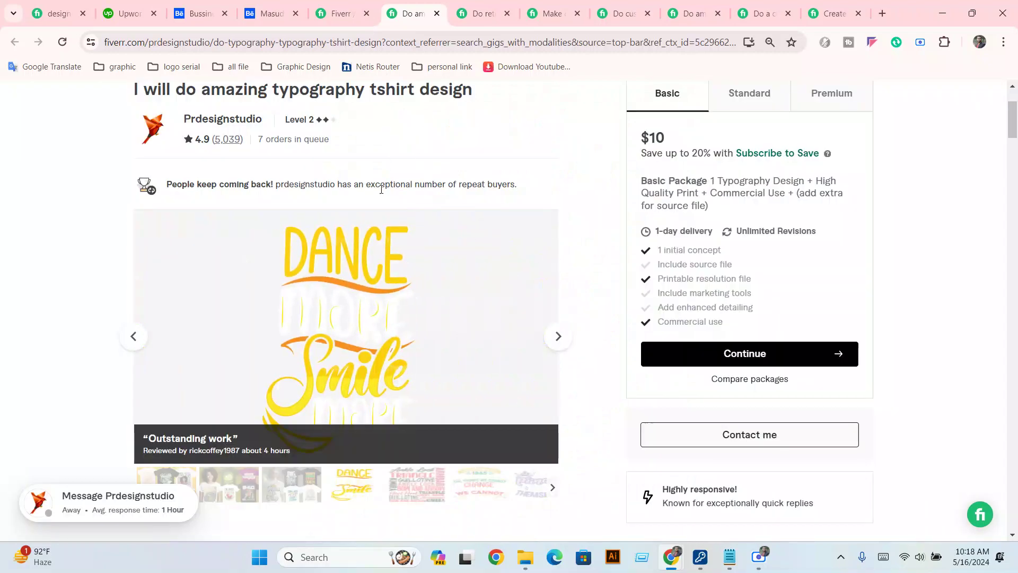
Step the gig gallery back to the shirt collage image and scroll toward reviews.
{"action": "scroll", "coordinate": [153, 416], "scroll_direction": "up", "scroll_amount": 3}
{"action": "left_click", "coordinate": [130, 468]}
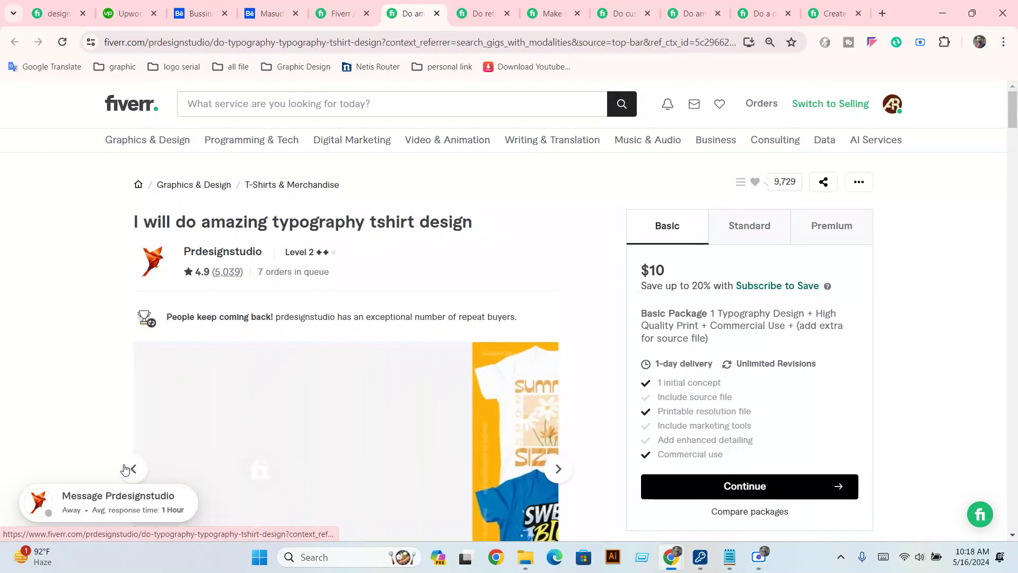
{"action": "left_click", "coordinate": [558, 468]}
{"action": "scroll", "coordinate": [530, 425], "scroll_direction": "down", "scroll_amount": 3}
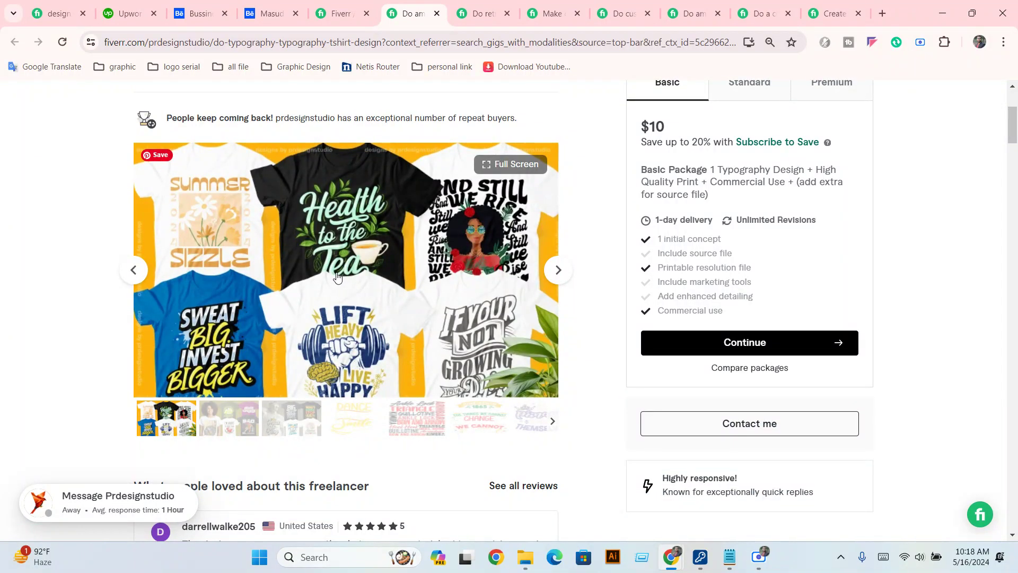
Switch to the retro vintage t-shirt gig and view its sample collage full screen.
{"action": "key", "text": "ctrl+Tab"}
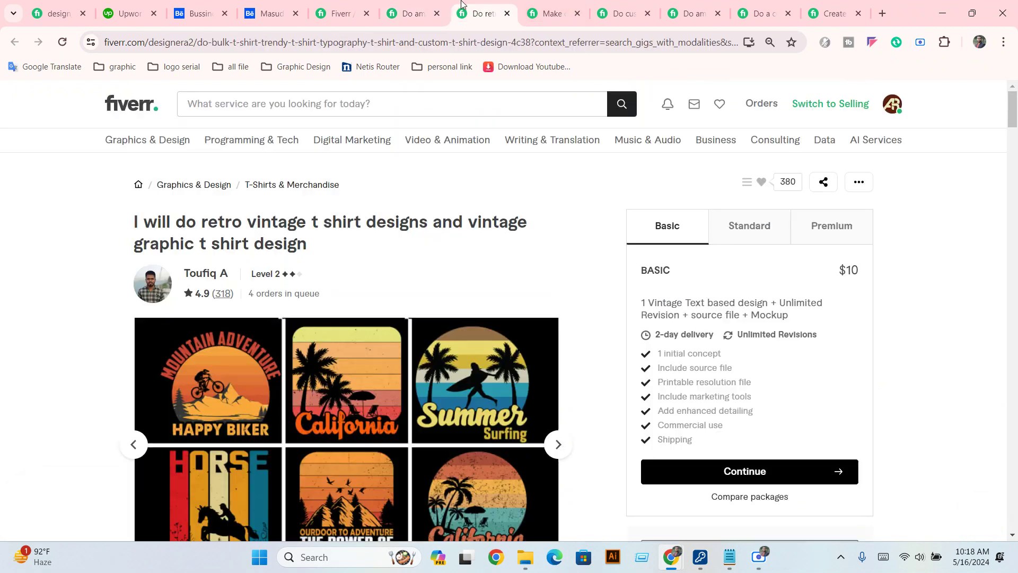
{"action": "scroll", "coordinate": [222, 337], "scroll_direction": "down", "scroll_amount": 2}
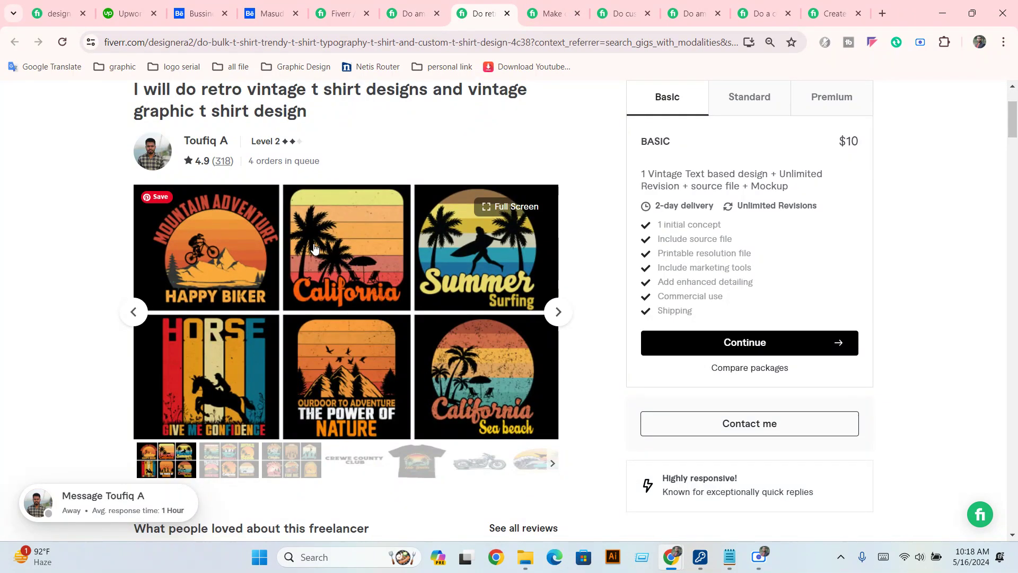
{"action": "left_click", "coordinate": [325, 287]}
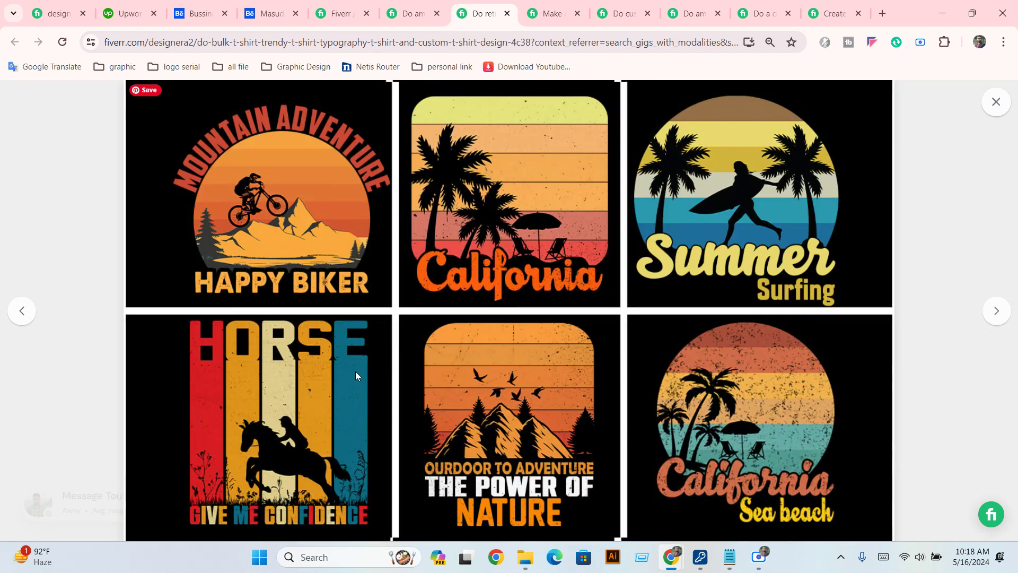
{"action": "left_click", "coordinate": [995, 102]}
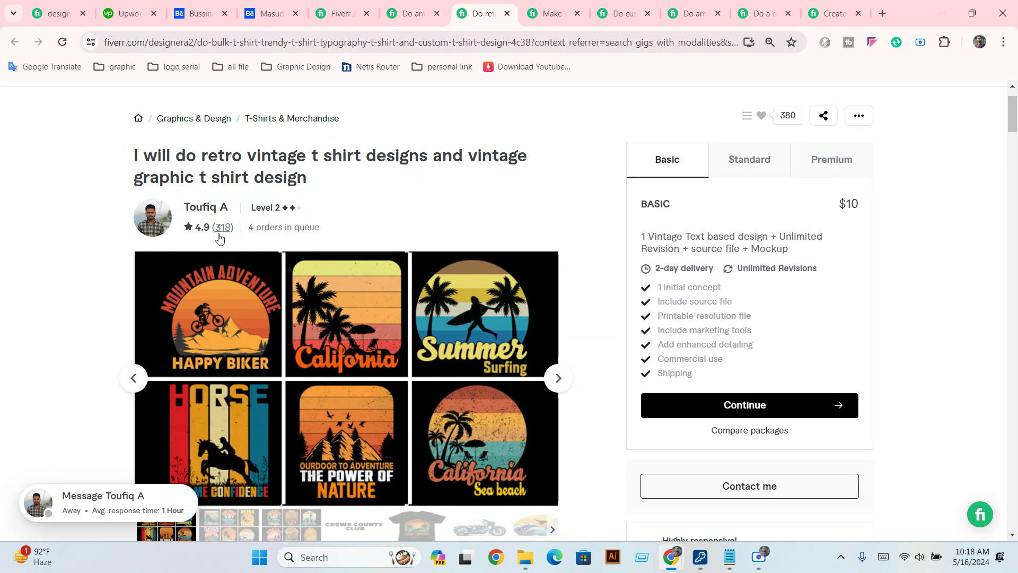
Read through the retro gig's About this gig and seller info sections.
{"action": "scroll", "coordinate": [210, 329], "scroll_direction": "down", "scroll_amount": 10}
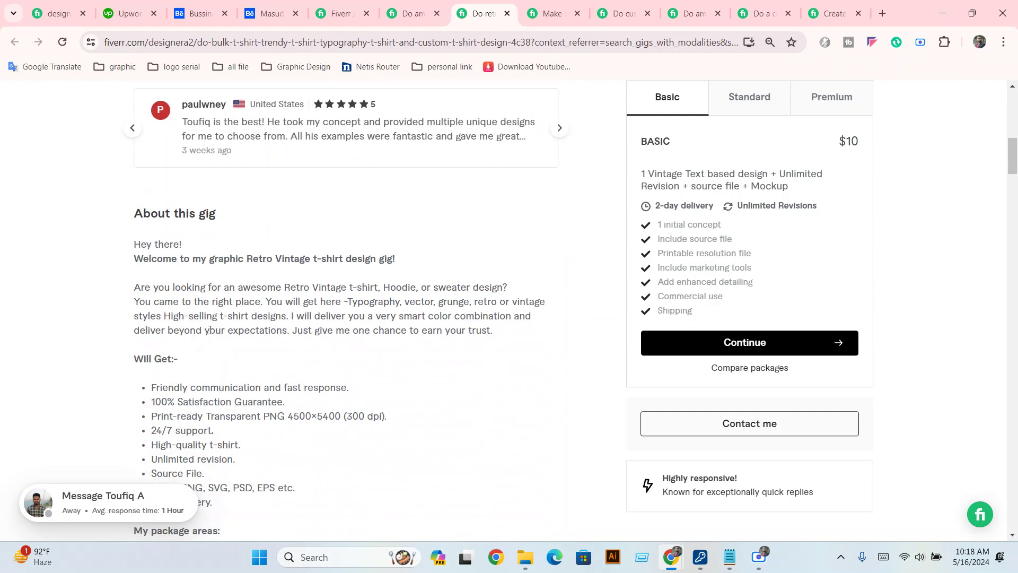
{"action": "scroll", "coordinate": [210, 330], "scroll_direction": "down", "scroll_amount": 6}
{"action": "scroll", "coordinate": [212, 345], "scroll_direction": "down", "scroll_amount": 5}
{"action": "scroll", "coordinate": [160, 391], "scroll_direction": "down", "scroll_amount": 2}
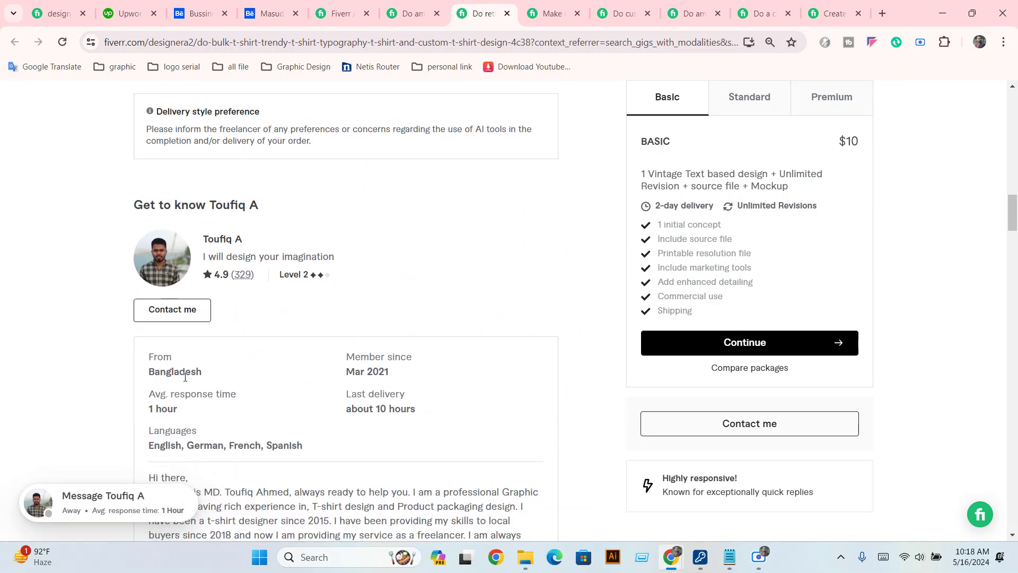
{"action": "scroll", "coordinate": [185, 377], "scroll_direction": "up", "scroll_amount": 8}
{"action": "scroll", "coordinate": [187, 379], "scroll_direction": "up", "scroll_amount": 8}
{"action": "scroll", "coordinate": [189, 380], "scroll_direction": "up", "scroll_amount": 2}
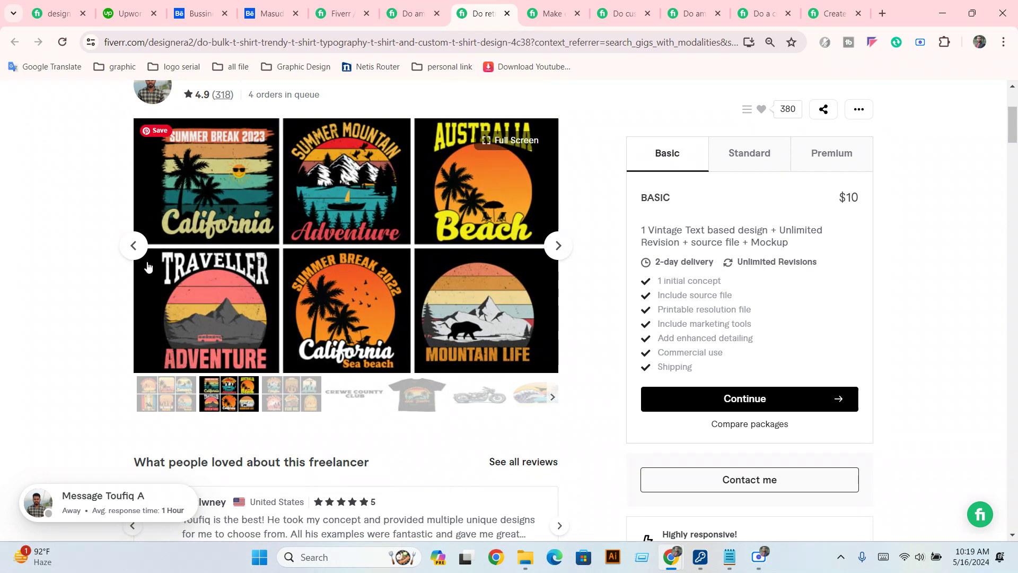
Return the retro gallery to its first image and move on to the $10 custom and trendy gig.
{"action": "left_click", "coordinate": [134, 245]}
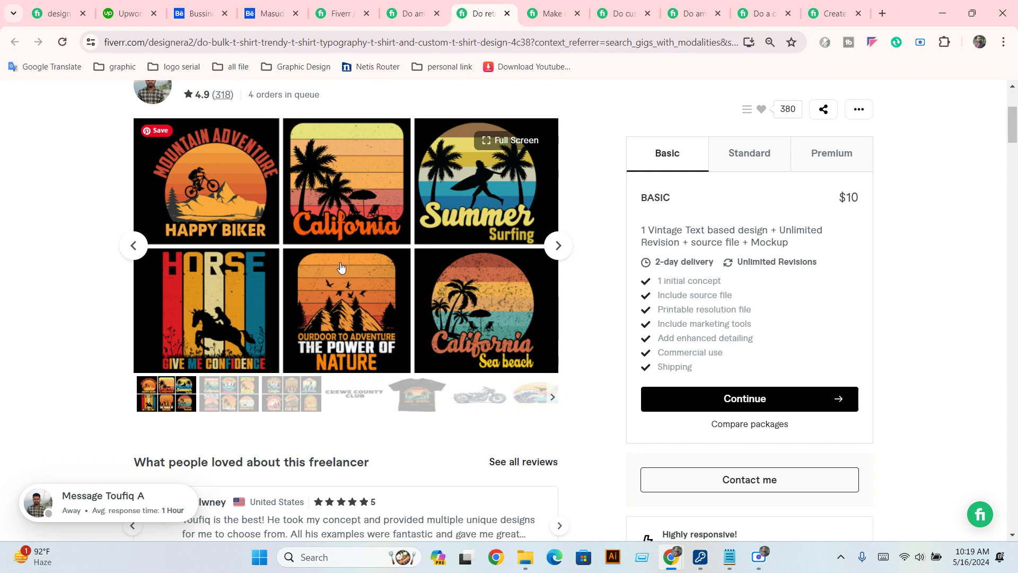
{"action": "scroll", "coordinate": [358, 339], "scroll_direction": "up", "scroll_amount": 1}
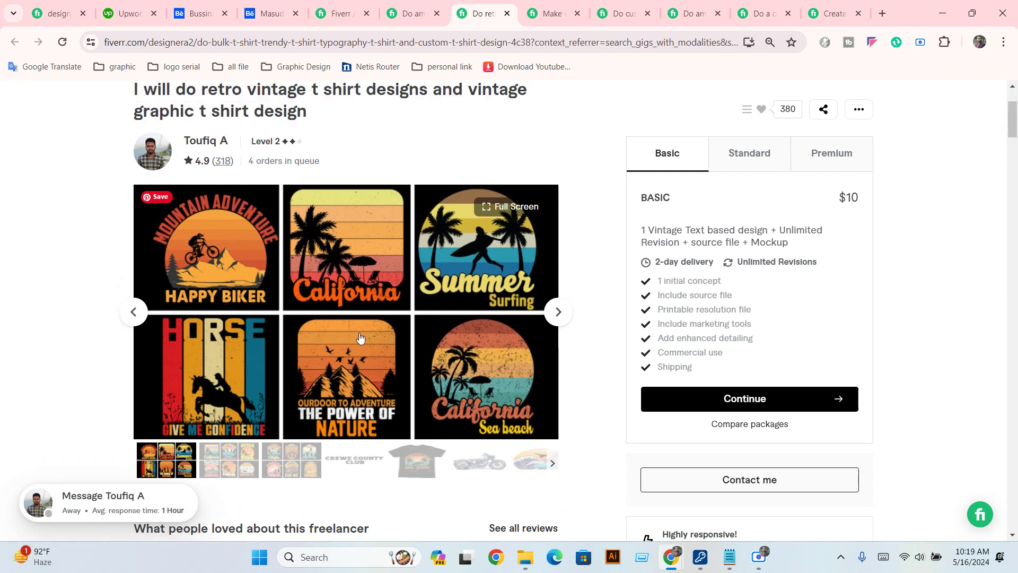
{"action": "key", "text": "ctrl+Tab"}
{"action": "scroll", "coordinate": [214, 339], "scroll_direction": "down", "scroll_amount": 1}
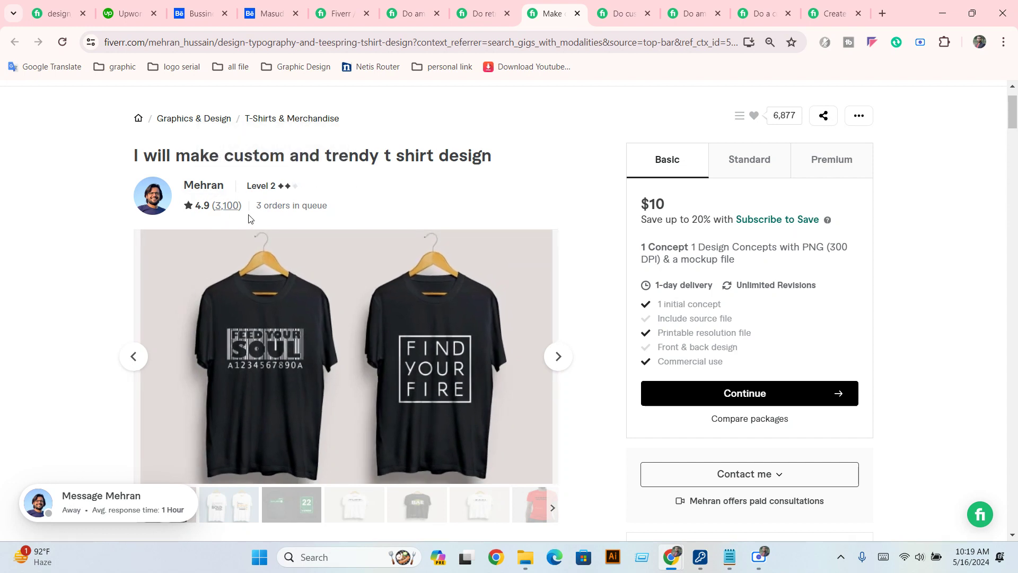
View the trendy gig's sample shirts full size, stepping through three slides.
{"action": "left_click", "coordinate": [251, 252]}
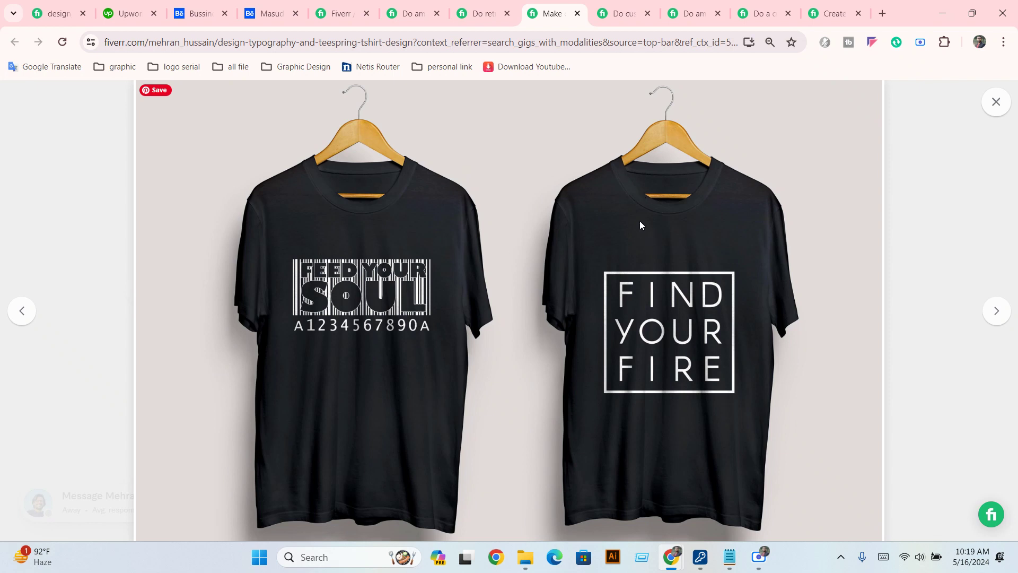
{"action": "mouse_move", "coordinate": [382, 348]}
{"action": "left_click", "coordinate": [997, 318]}
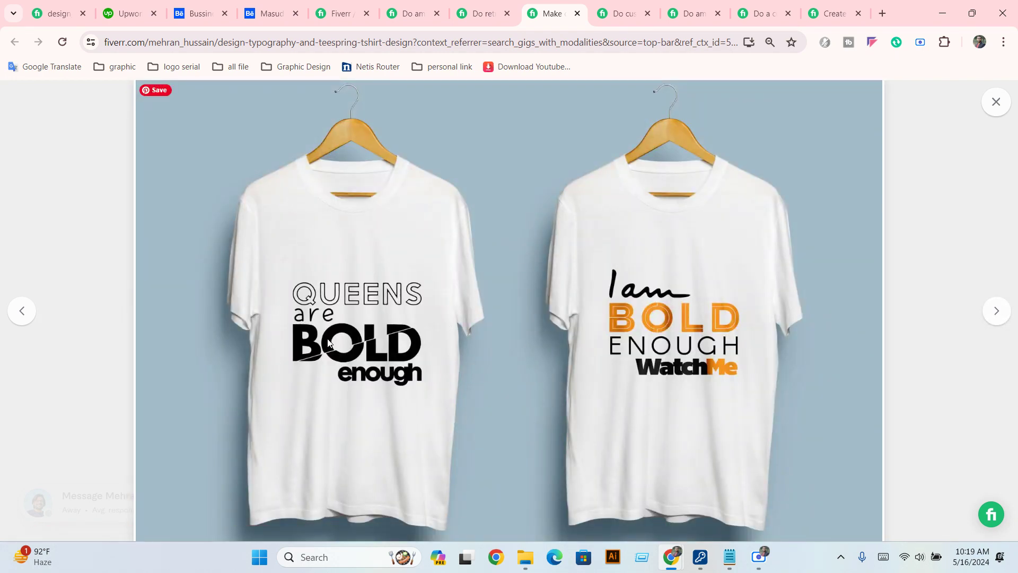
{"action": "left_click", "coordinate": [988, 317]}
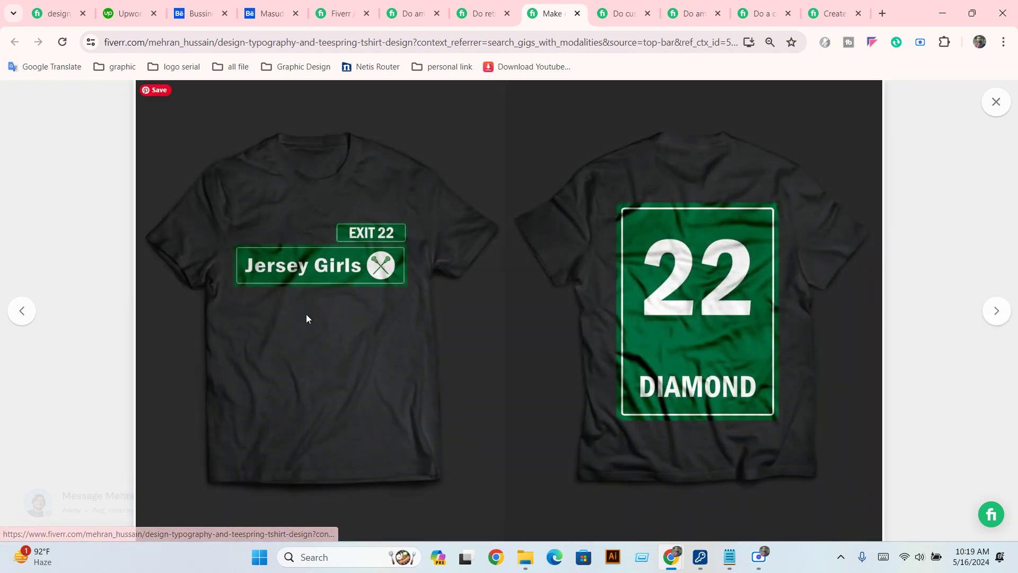
{"action": "left_click", "coordinate": [996, 310]}
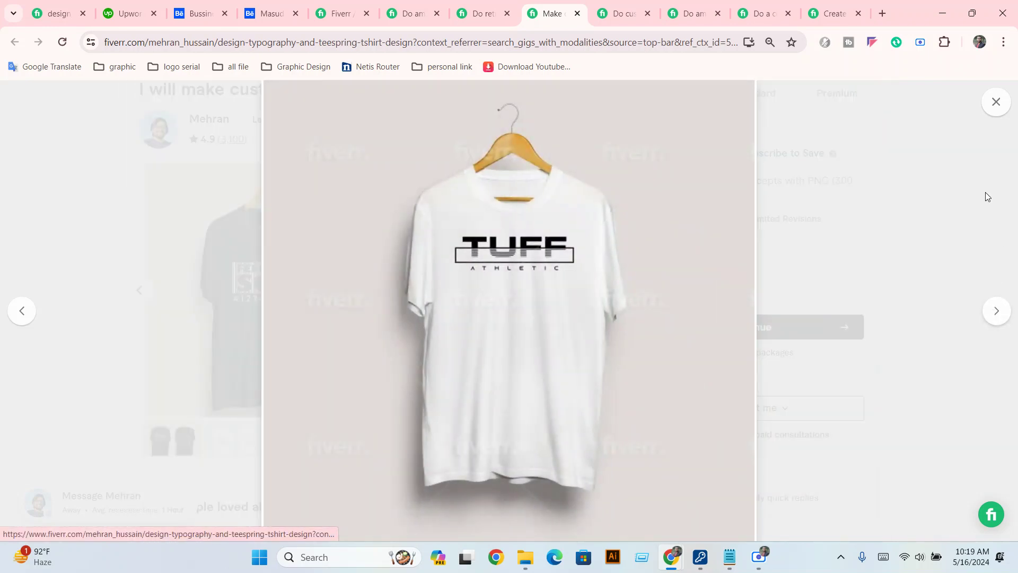
{"action": "left_click", "coordinate": [996, 104]}
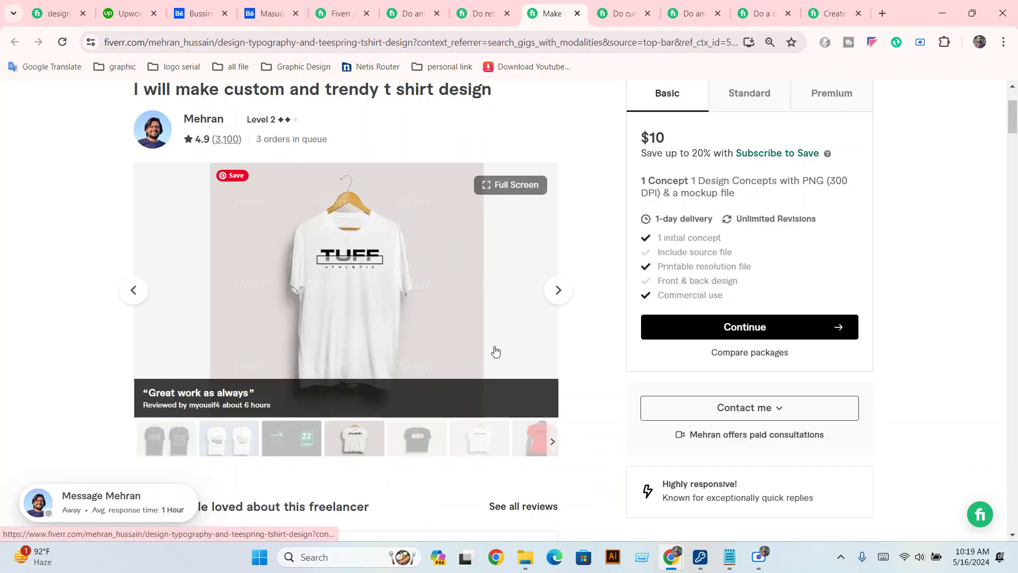
Cycle the gallery carousel back to the first image and open the minimalist typography gig.
{"action": "scroll", "coordinate": [213, 391], "scroll_direction": "up", "scroll_amount": 1}
{"action": "left_click", "coordinate": [133, 358]}
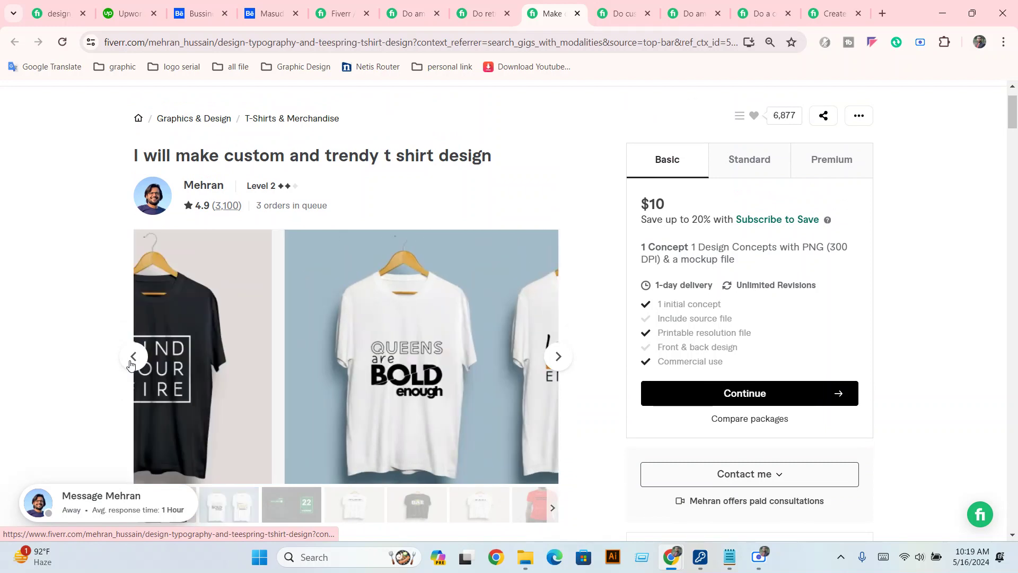
{"action": "left_click", "coordinate": [133, 358]}
{"action": "left_click", "coordinate": [133, 358]}
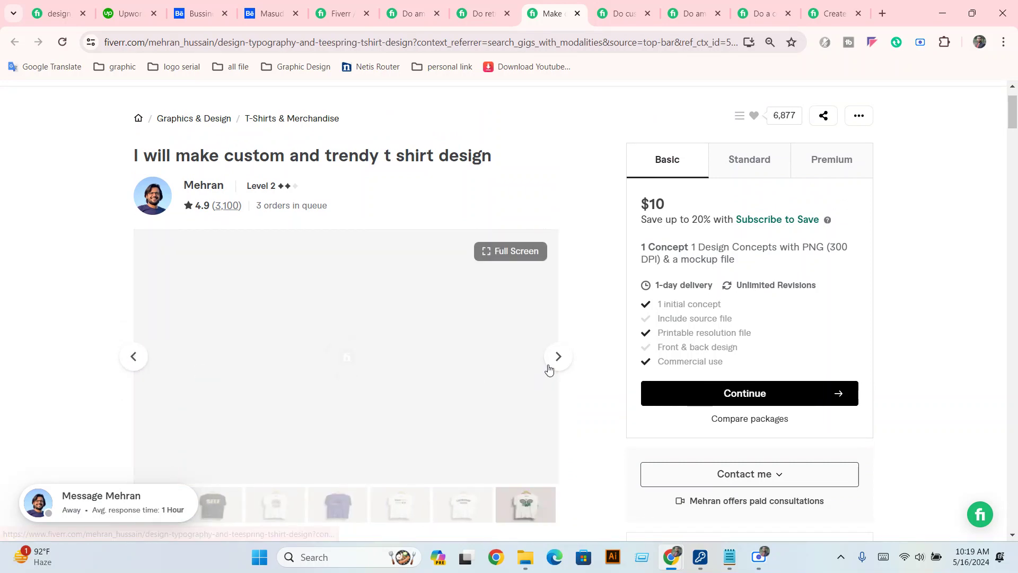
{"action": "left_click", "coordinate": [557, 358]}
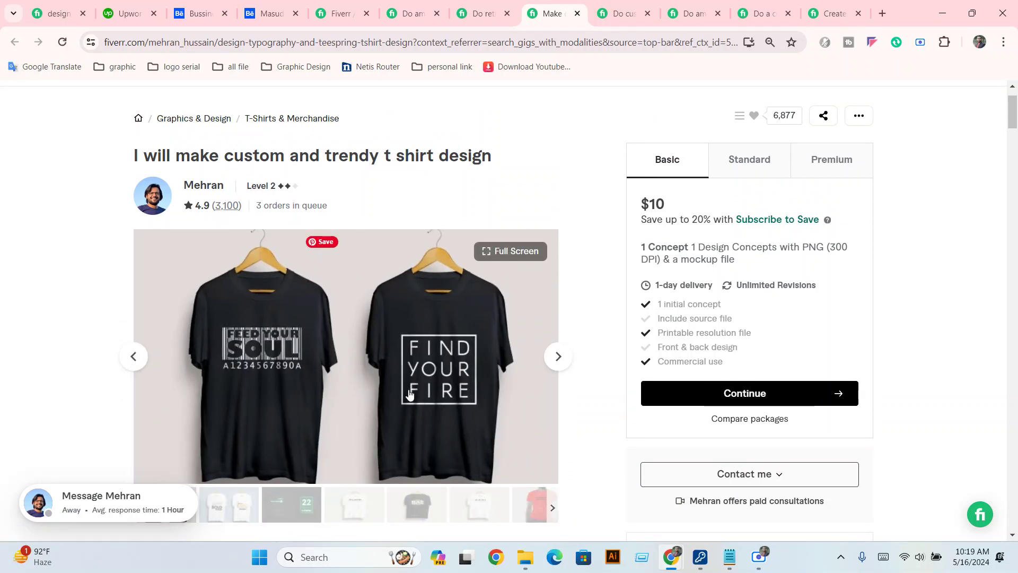
{"action": "scroll", "coordinate": [409, 397], "scroll_direction": "up", "scroll_amount": 1}
{"action": "left_click", "coordinate": [606, 19]}
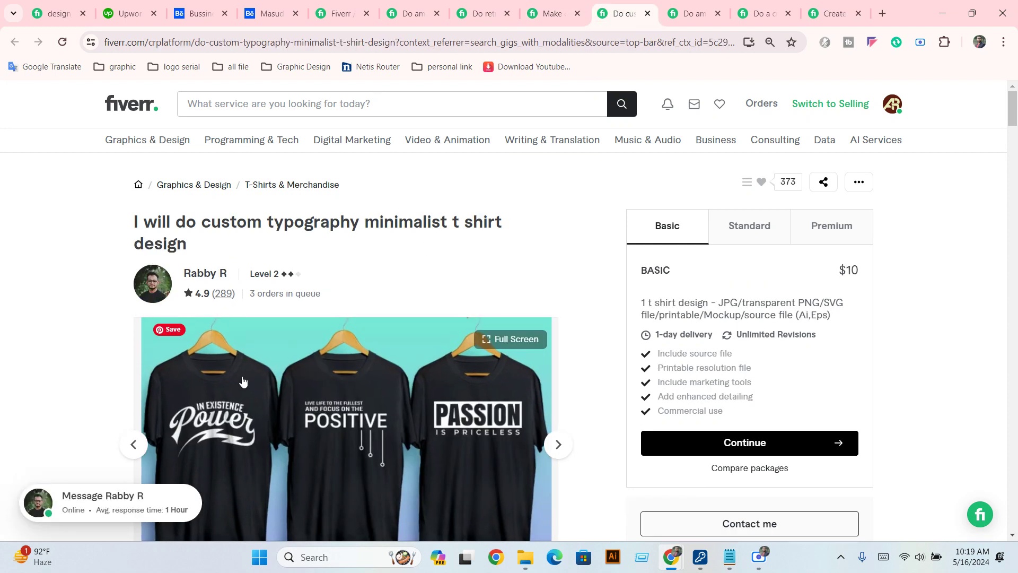
Switch to the next competitor gig, dismiss the discount popup and enlarge its sample image.
{"action": "scroll", "coordinate": [311, 221], "scroll_direction": "down", "scroll_amount": 1}
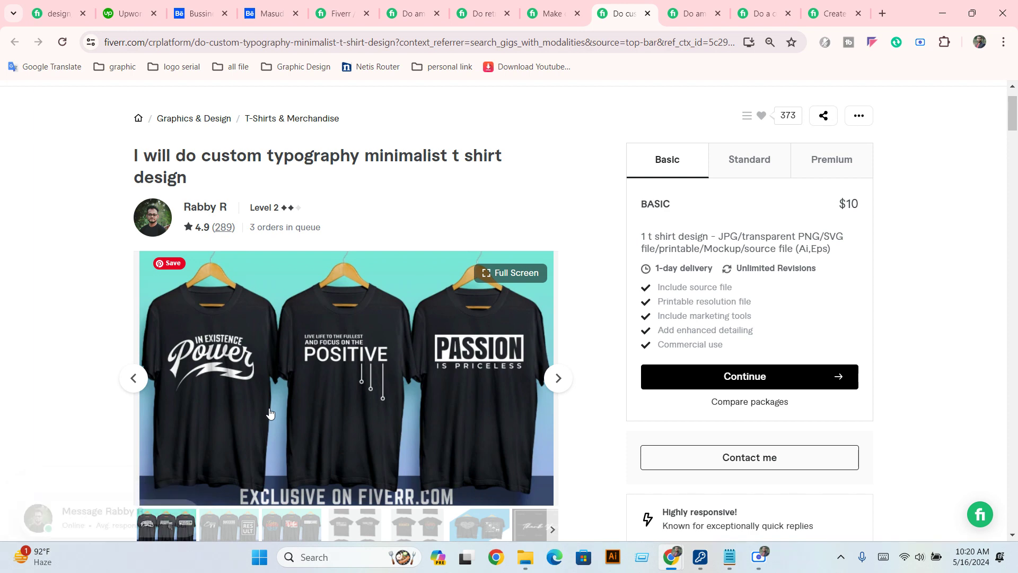
{"action": "left_click", "coordinate": [663, 20]}
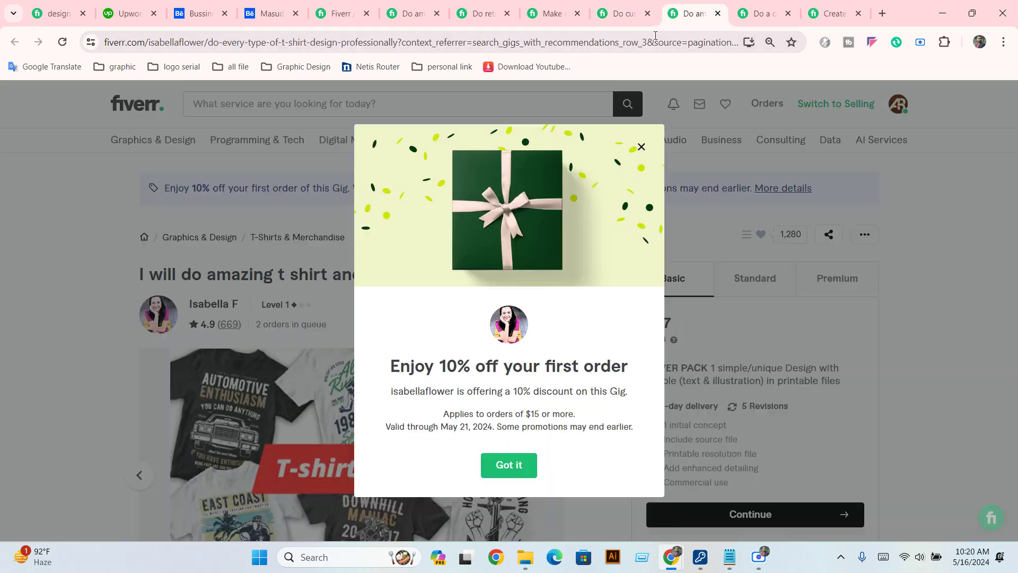
{"action": "left_click", "coordinate": [524, 466]}
{"action": "scroll", "coordinate": [524, 467], "scroll_direction": "down", "scroll_amount": 2}
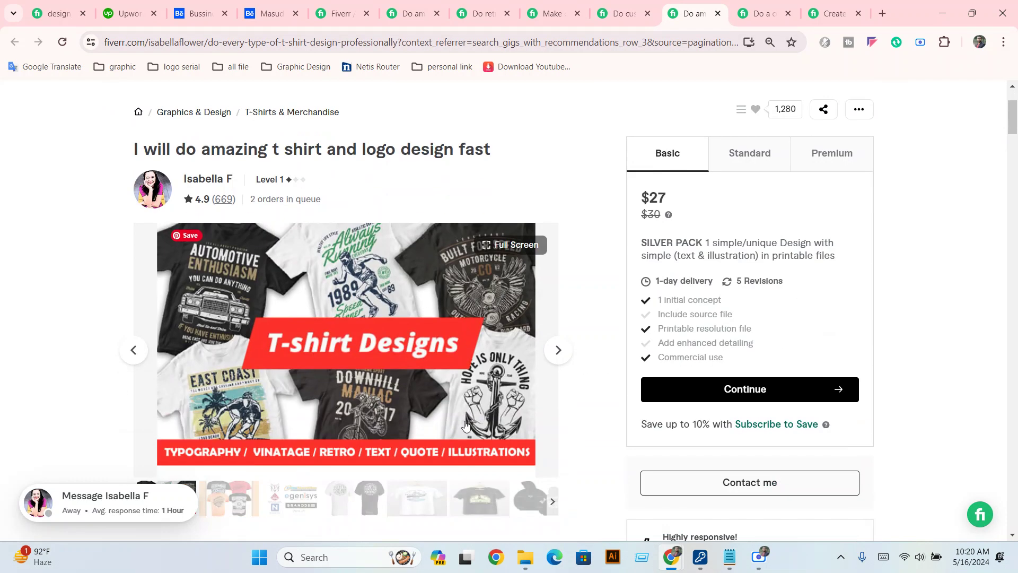
{"action": "left_click", "coordinate": [398, 348]}
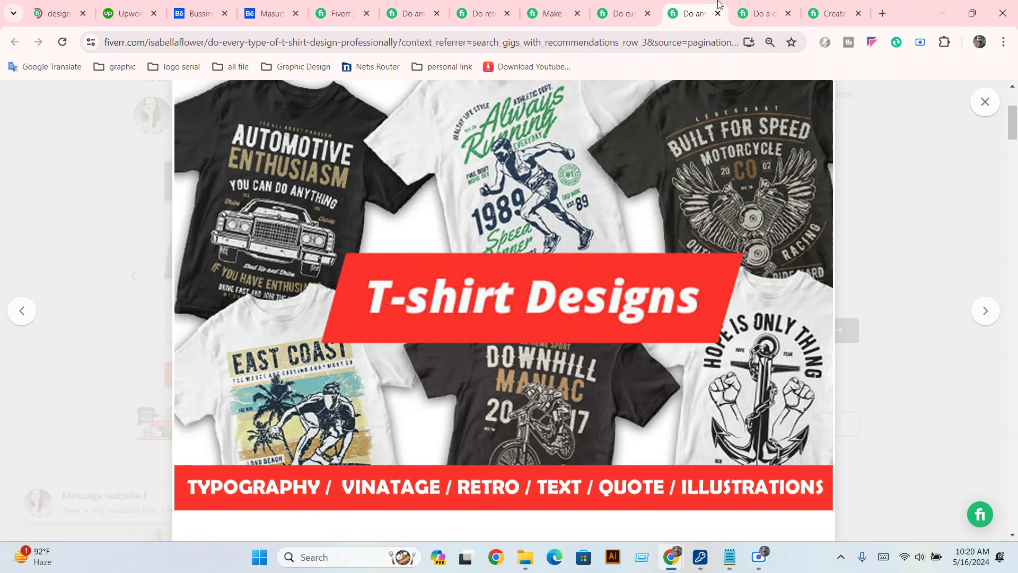
Move to another typography t-shirt gig and view its three-shirt sample full size.
{"action": "left_click", "coordinate": [758, 12]}
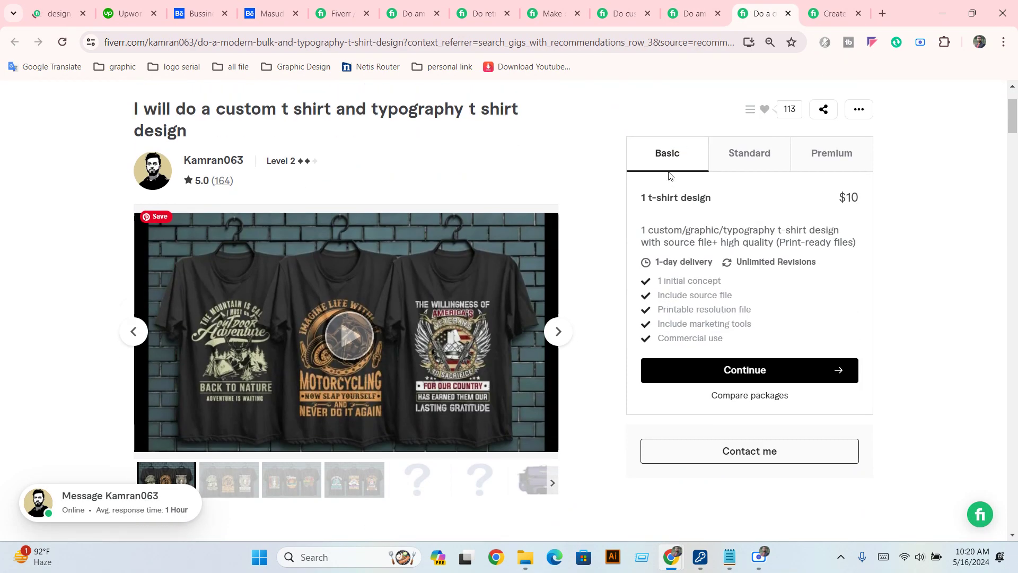
{"action": "left_click", "coordinate": [833, 14]}
{"action": "scroll", "coordinate": [478, 403], "scroll_direction": "down", "scroll_amount": 3}
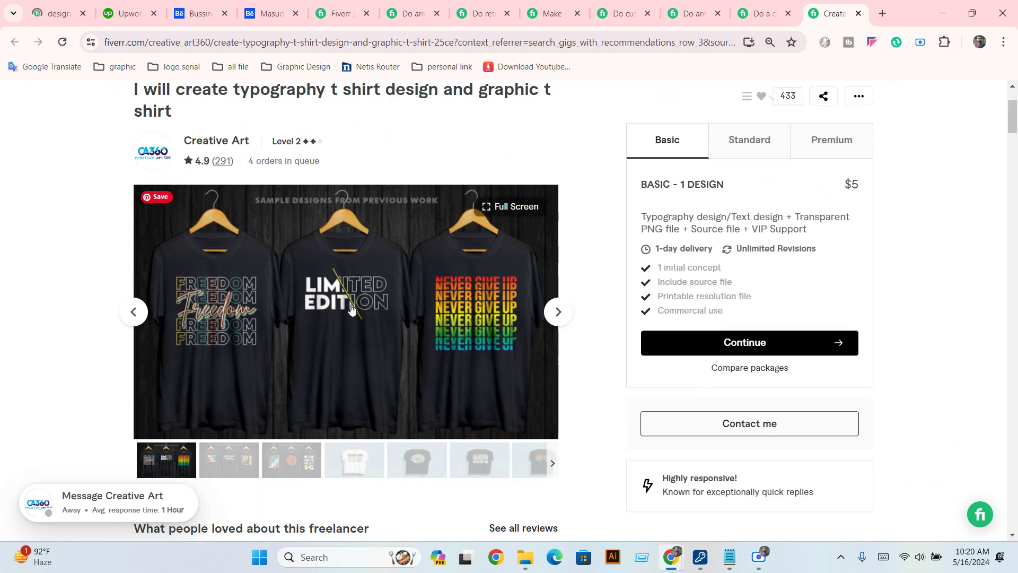
{"action": "left_click", "coordinate": [351, 308]}
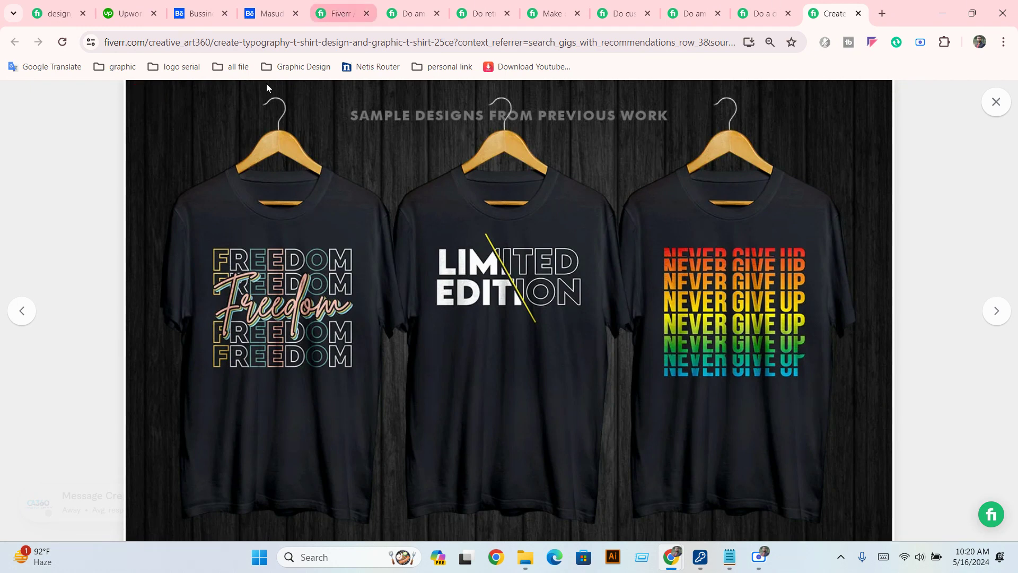
{"action": "double_click", "coordinate": [53, 19]}
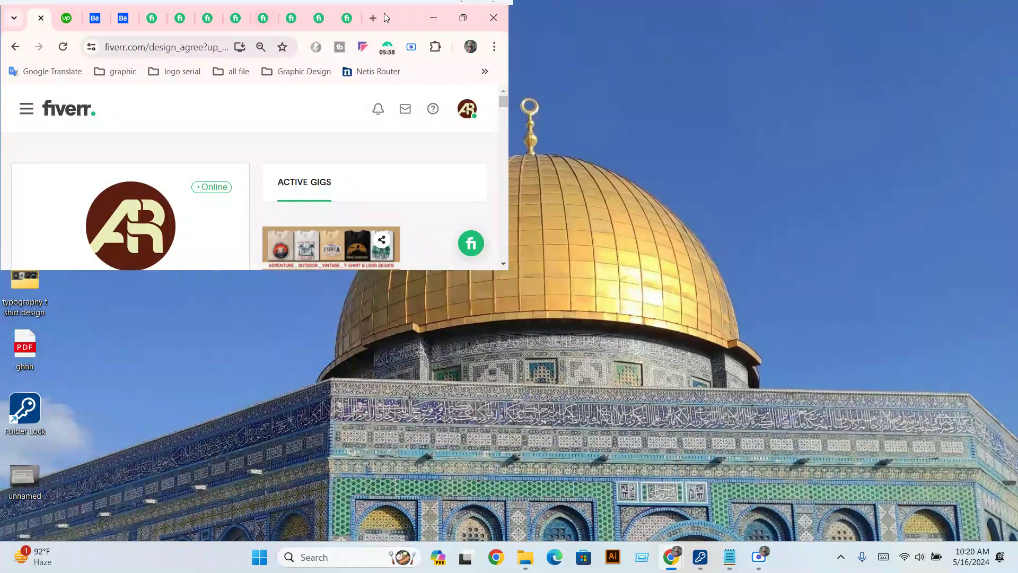
Check your Fiverr dashboard, then revisit competitor gigs ending on the three-black-tee sample.
{"action": "left_click", "coordinate": [463, 18]}
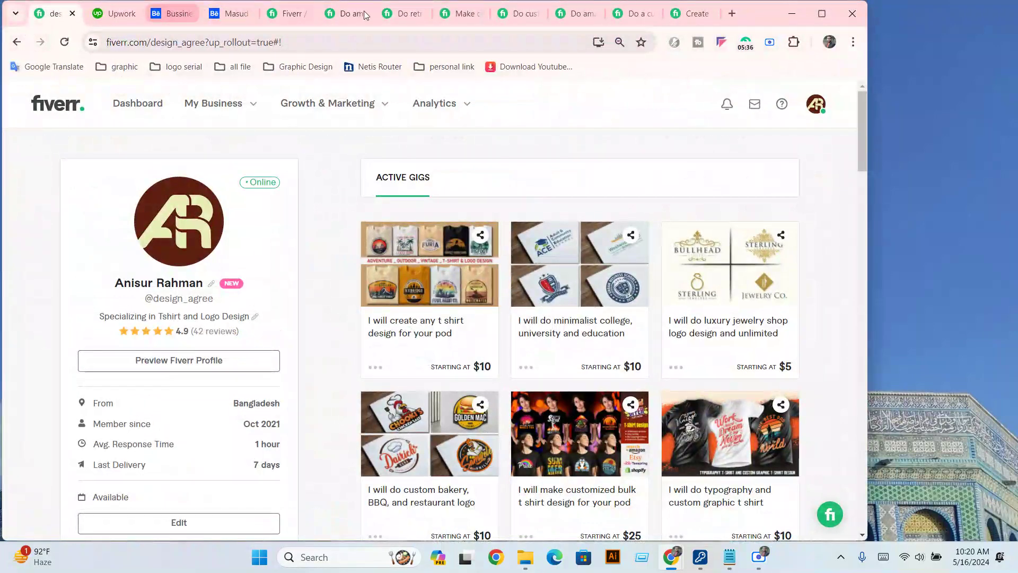
{"action": "left_click", "coordinate": [328, 6]}
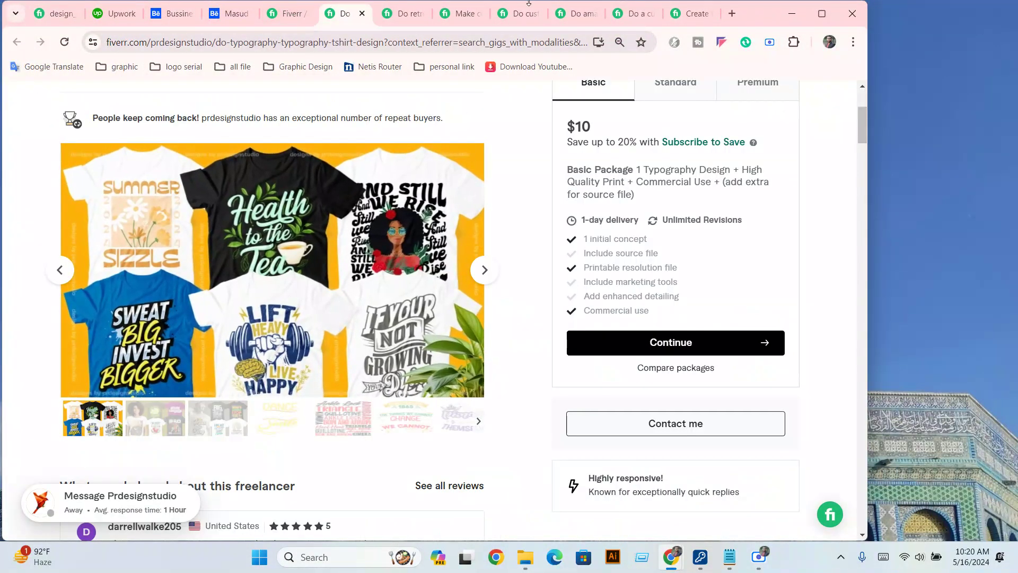
{"action": "left_click", "coordinate": [576, 13]}
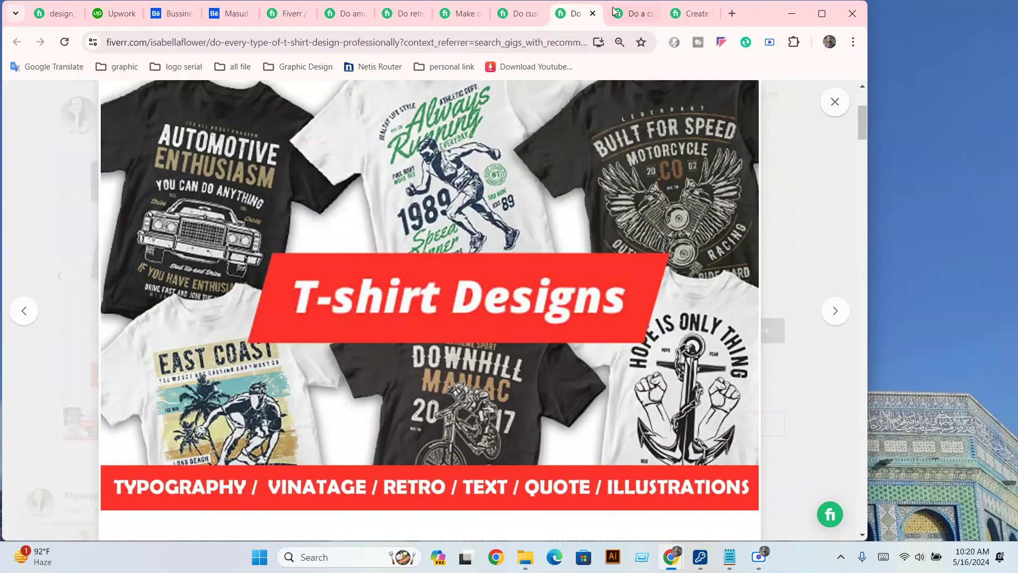
{"action": "left_click", "coordinate": [618, 12]}
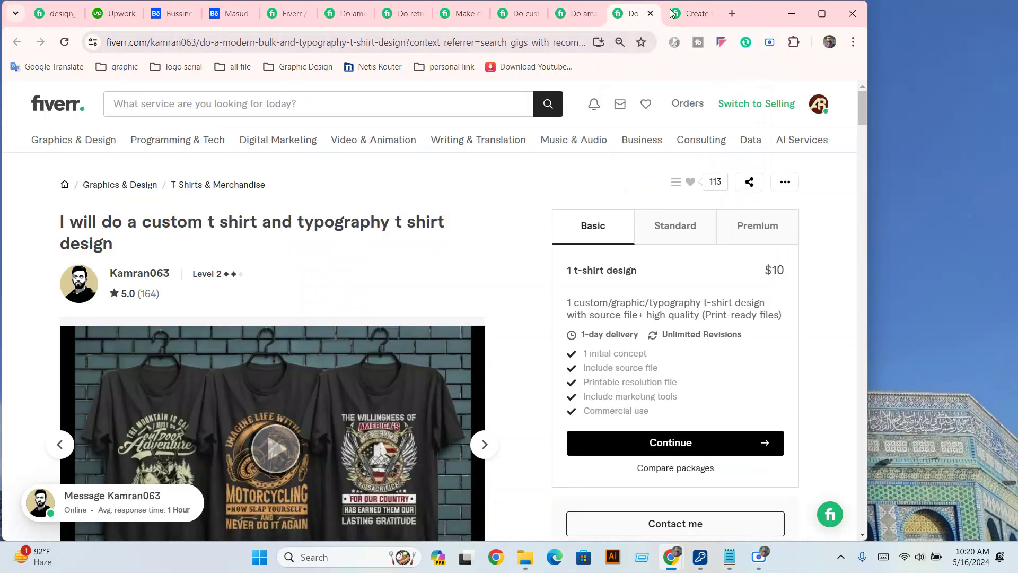
{"action": "left_click", "coordinate": [684, 11]}
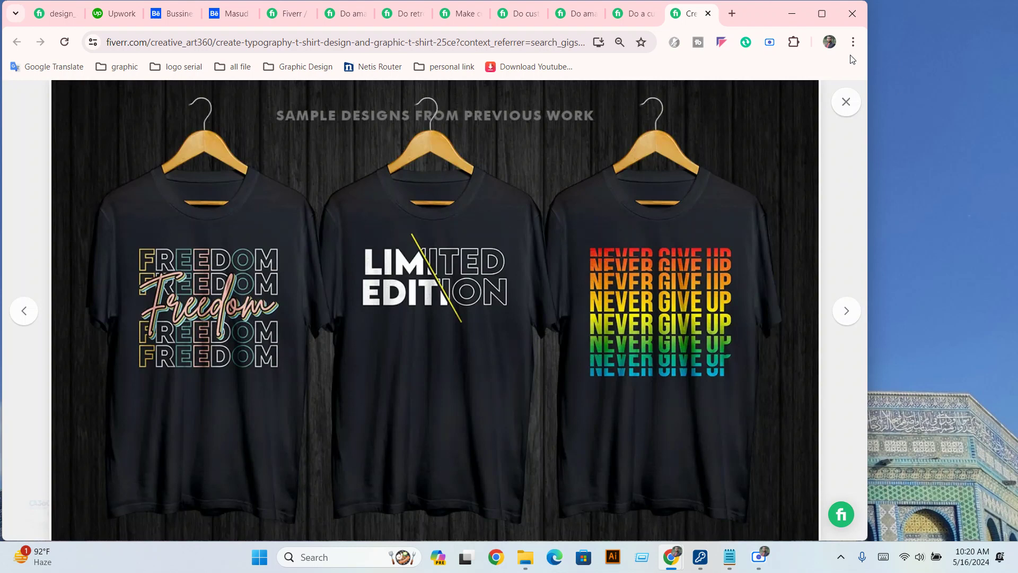
{"action": "left_click", "coordinate": [824, 13]}
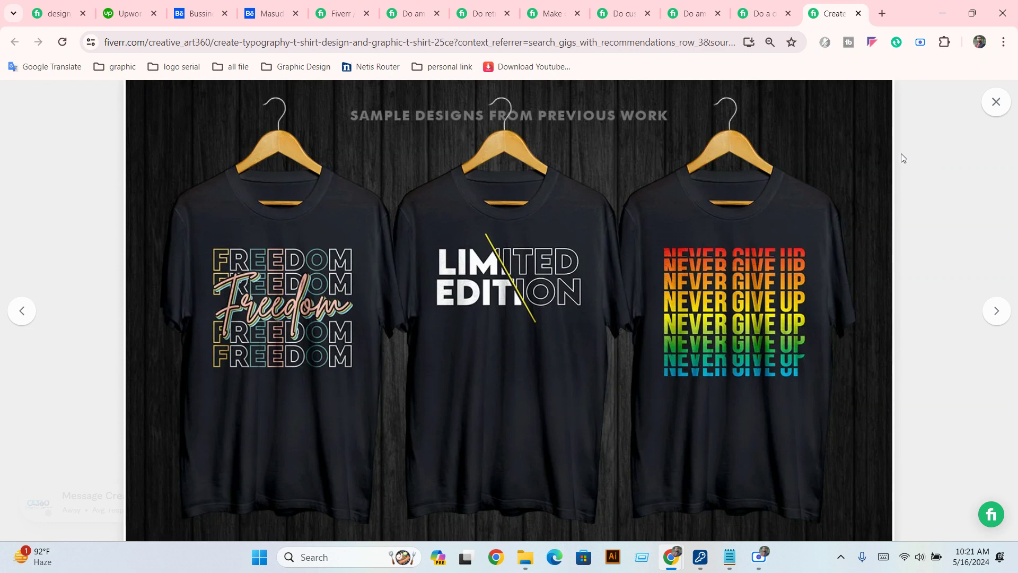
Start a Google search for 'fiverr gig' in a new Chrome tab.
{"action": "key", "text": "ctrl+t"}
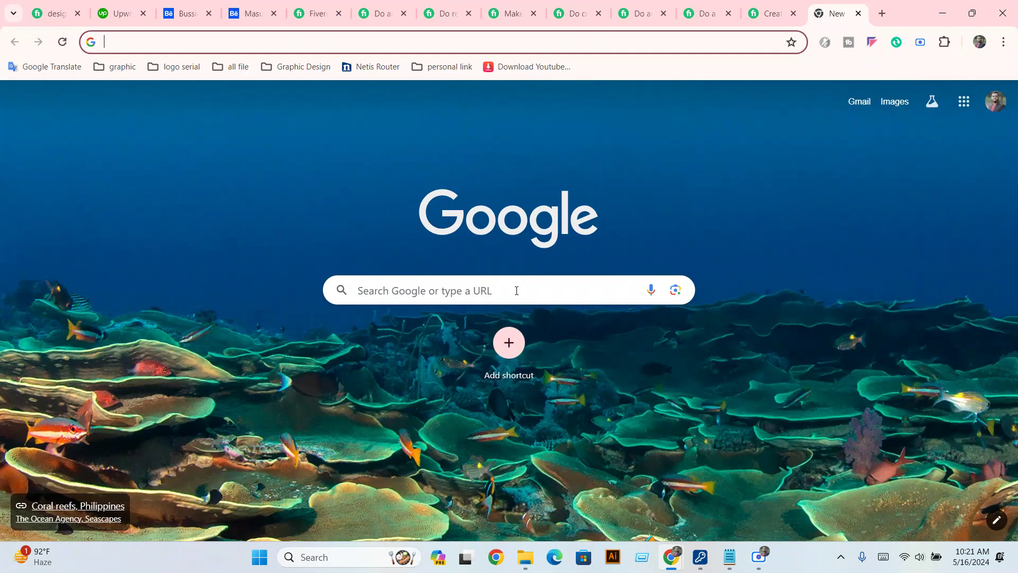
{"action": "left_click", "coordinate": [516, 291]}
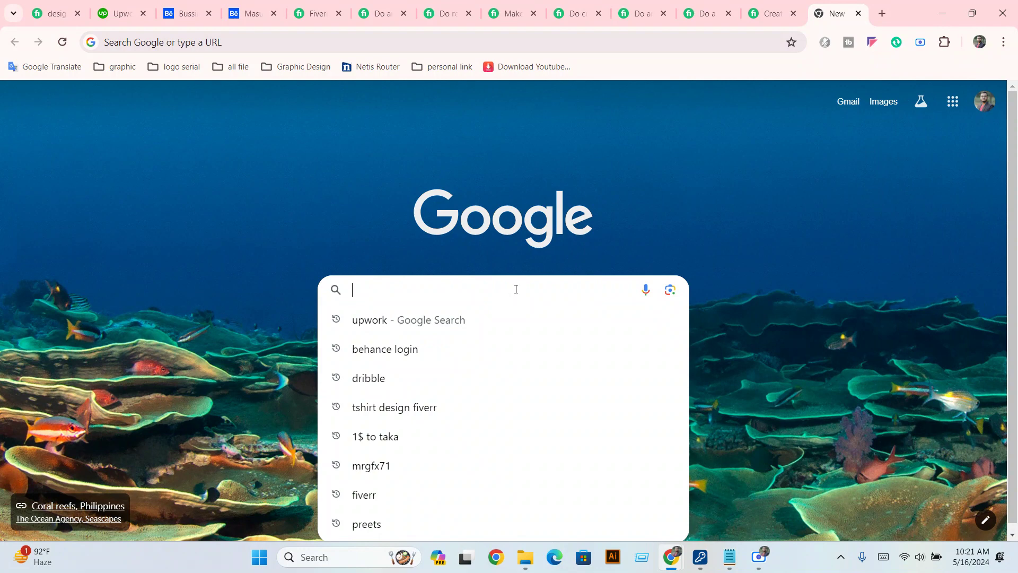
{"action": "type", "text": "f"}
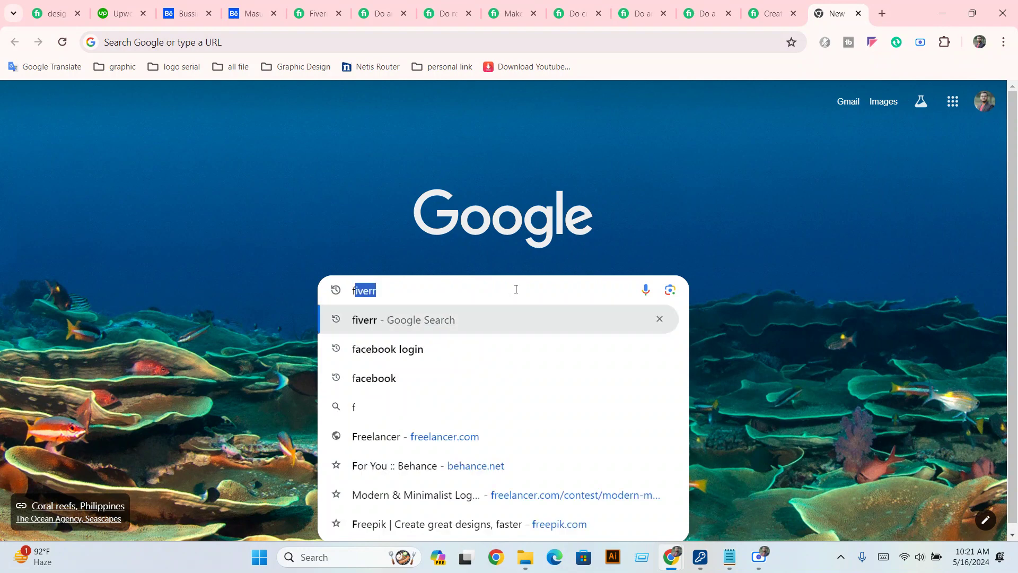
{"action": "type", "text": "iverr"}
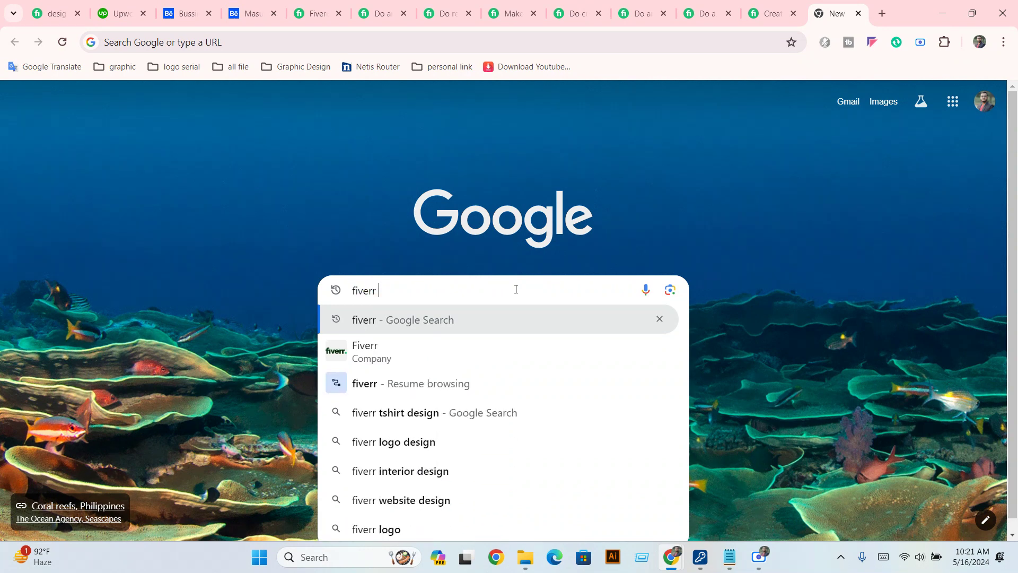
{"action": "type", "text": " gig"}
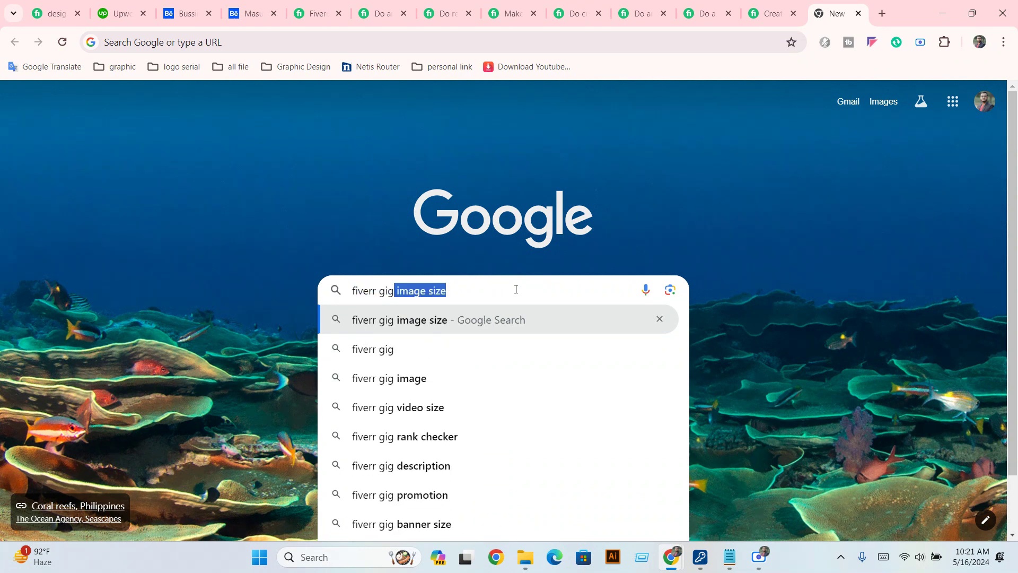
Search 'fiverr gig image size' and read the recommended 1280 x 769 px at 72 DPI.
{"action": "key", "text": "Return"}
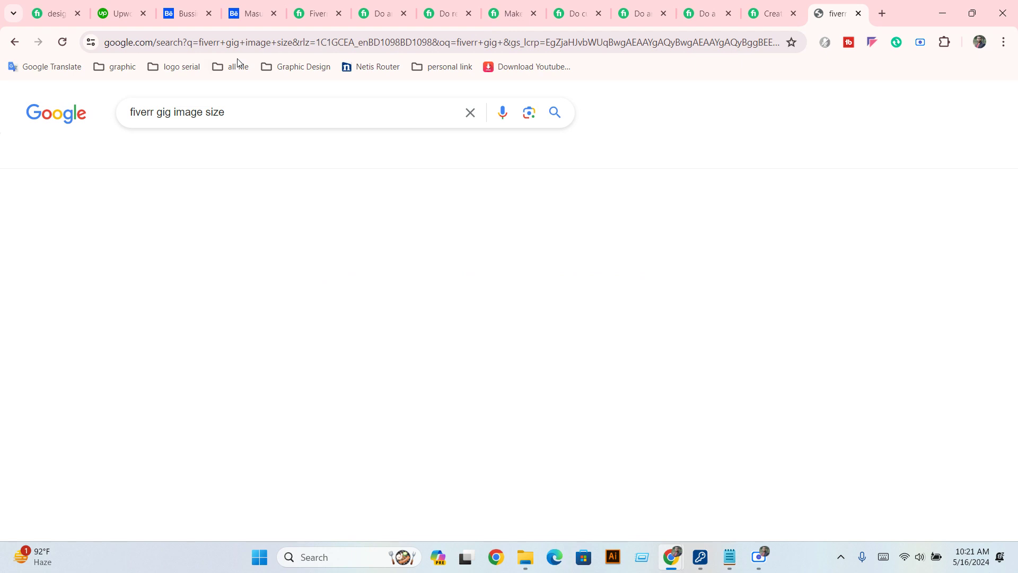
{"action": "left_click", "coordinate": [63, 42]}
{"action": "scroll", "coordinate": [305, 382], "scroll_direction": "down", "scroll_amount": 2}
{"action": "scroll", "coordinate": [305, 382], "scroll_direction": "up", "scroll_amount": 1}
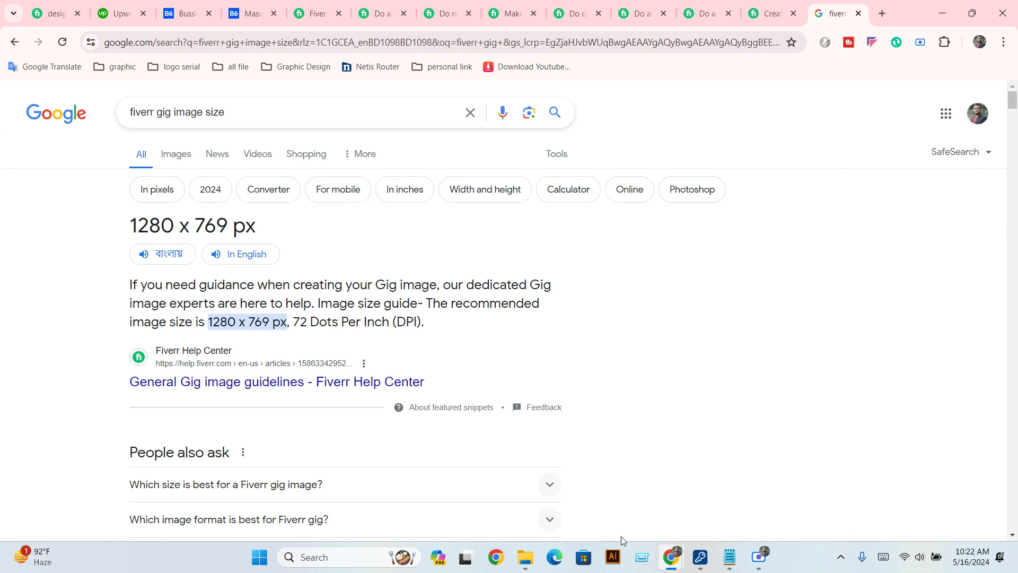
{"action": "key", "text": "super+r"}
{"action": "key", "text": "Return"}
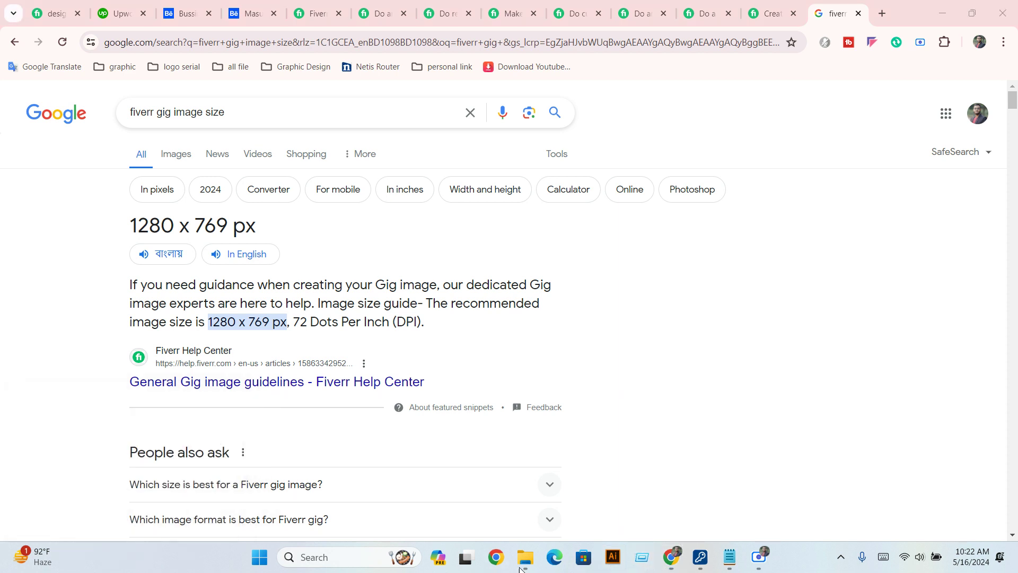
Launch Adobe Illustrator and start a new document.
{"action": "left_click", "coordinate": [612, 557]}
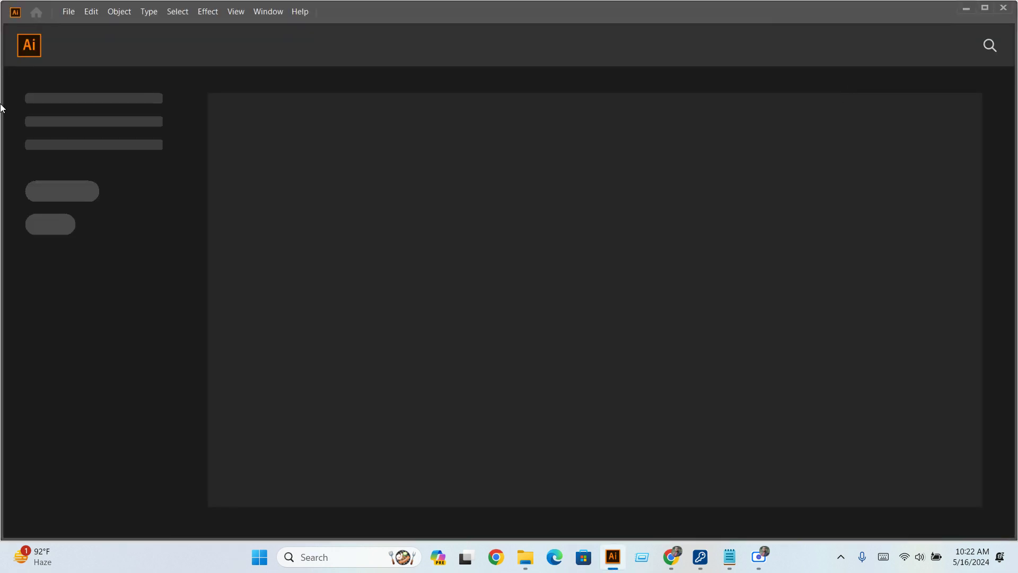
{"action": "left_click", "coordinate": [69, 11]}
{"action": "left_click", "coordinate": [98, 27]}
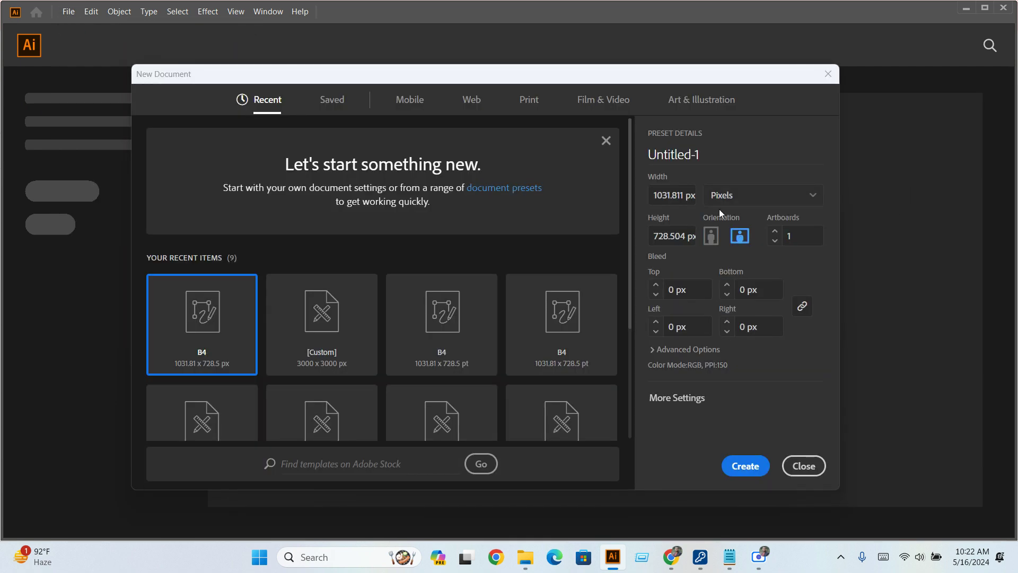
Create a 1280 x 769 px document in pixels with Medium (150 ppi) raster effects.
{"action": "left_click", "coordinate": [745, 198]}
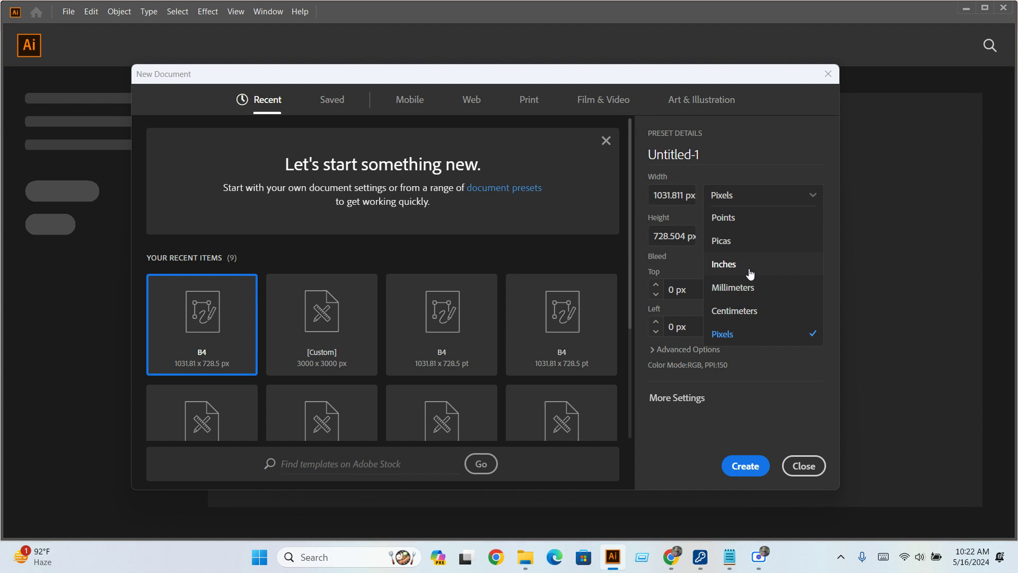
{"action": "left_click", "coordinate": [743, 335]}
{"action": "double_click", "coordinate": [684, 198]}
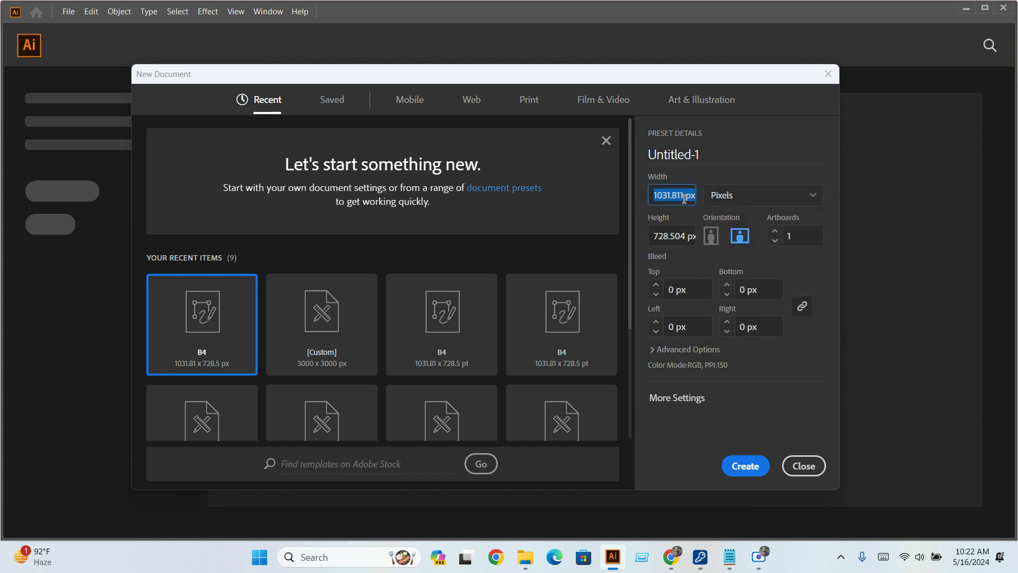
{"action": "type", "text": "128"}
{"action": "type", "text": "0"}
{"action": "double_click", "coordinate": [680, 236]}
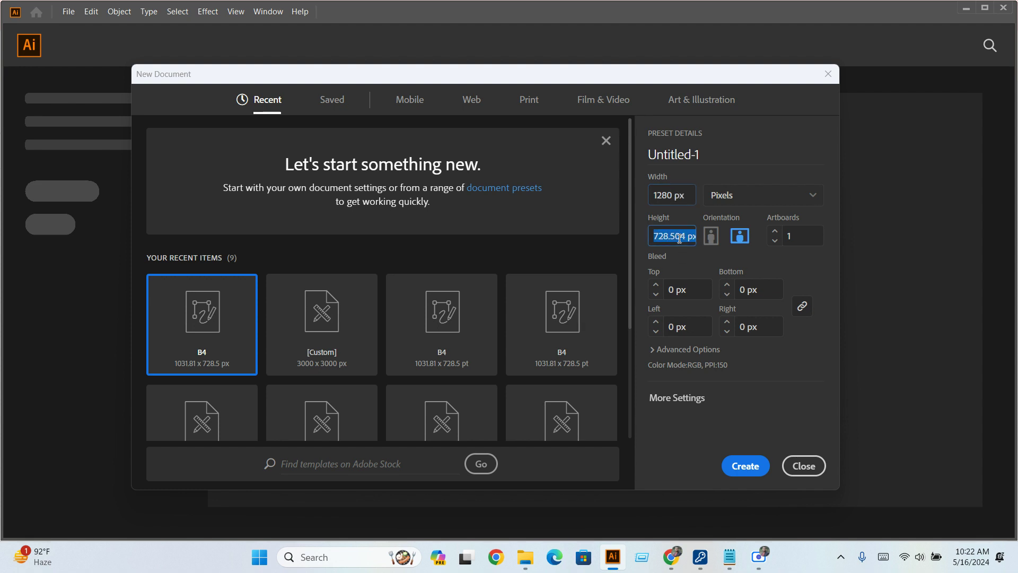
{"action": "type", "text": "769"}
{"action": "left_click", "coordinate": [686, 347]}
{"action": "left_click", "coordinate": [708, 358]}
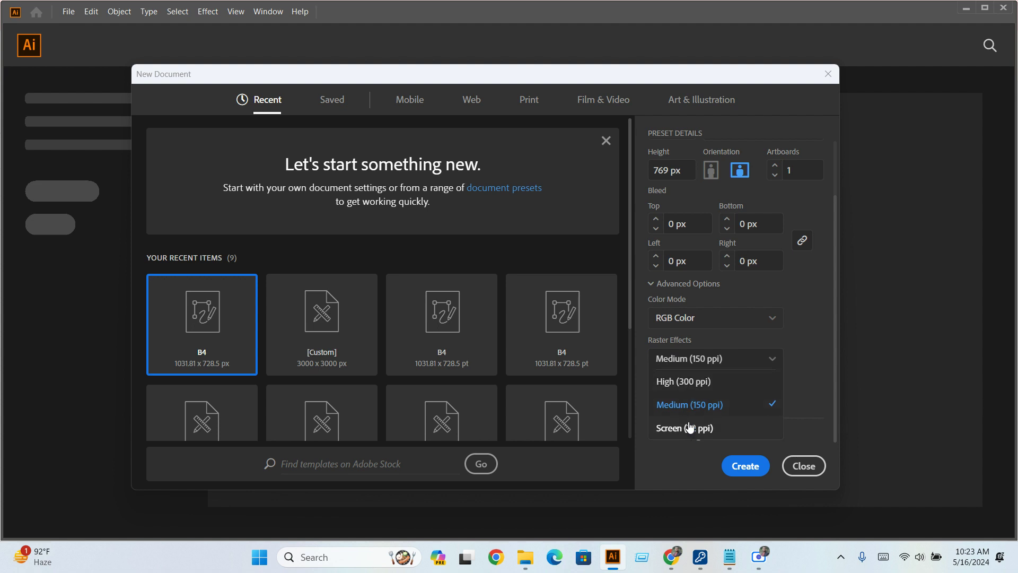
{"action": "left_click", "coordinate": [707, 406]}
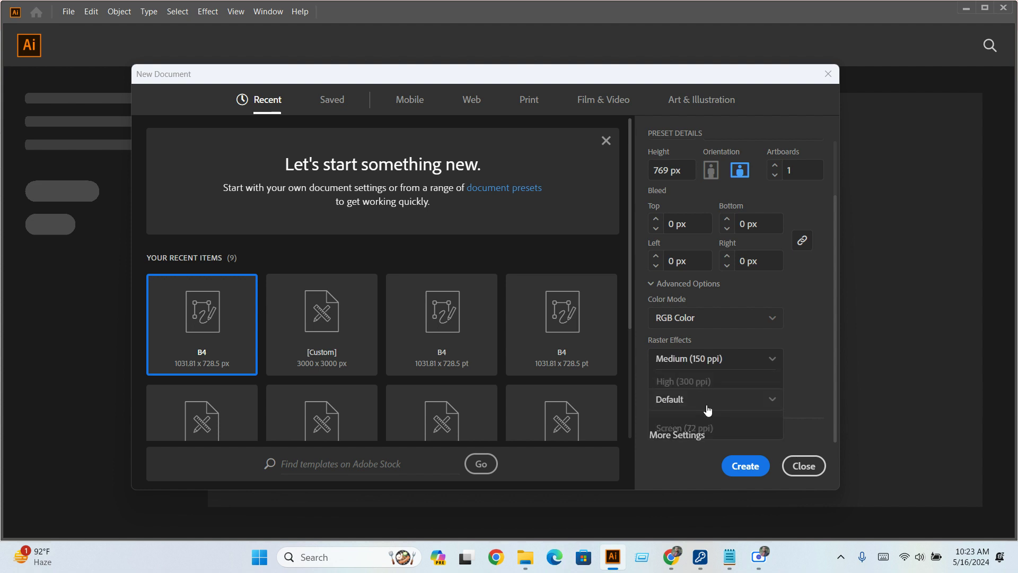
{"action": "left_click", "coordinate": [744, 465]}
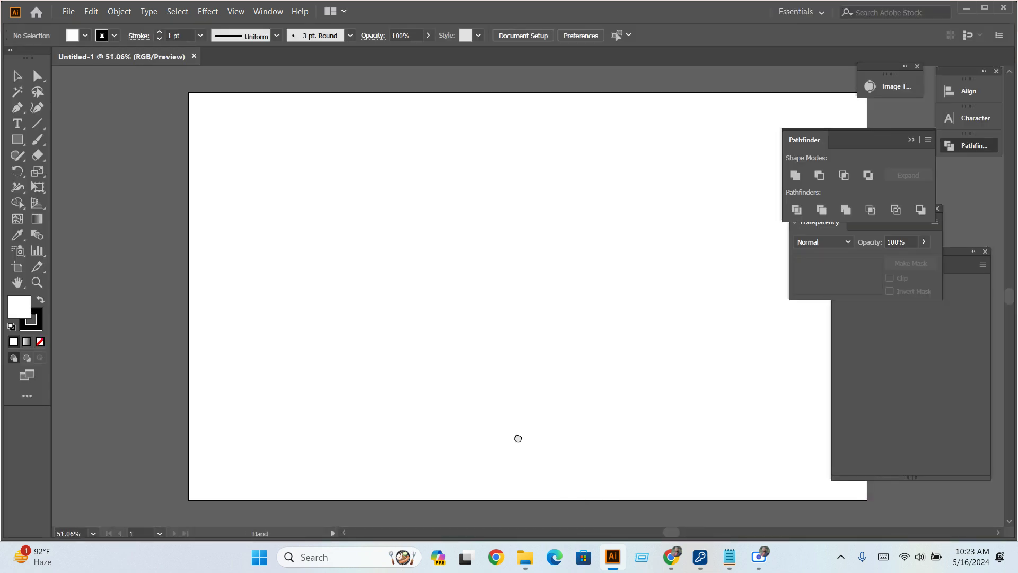
Collapse the Pathfinder, Libraries and Transparency panels into icons docked at the right edge.
{"action": "left_click", "coordinate": [914, 140]}
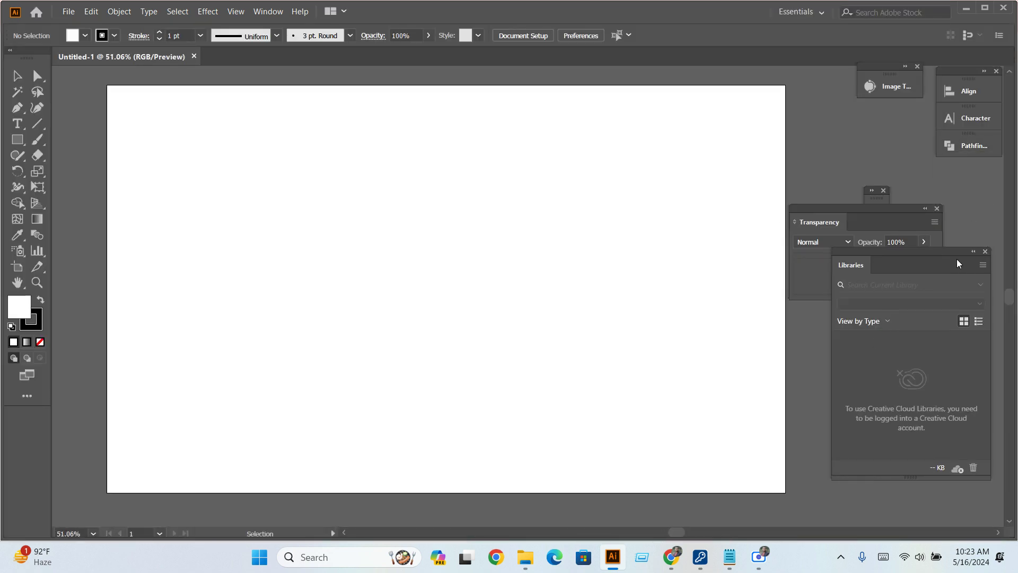
{"action": "left_click", "coordinate": [973, 252]}
{"action": "left_click", "coordinate": [928, 218]}
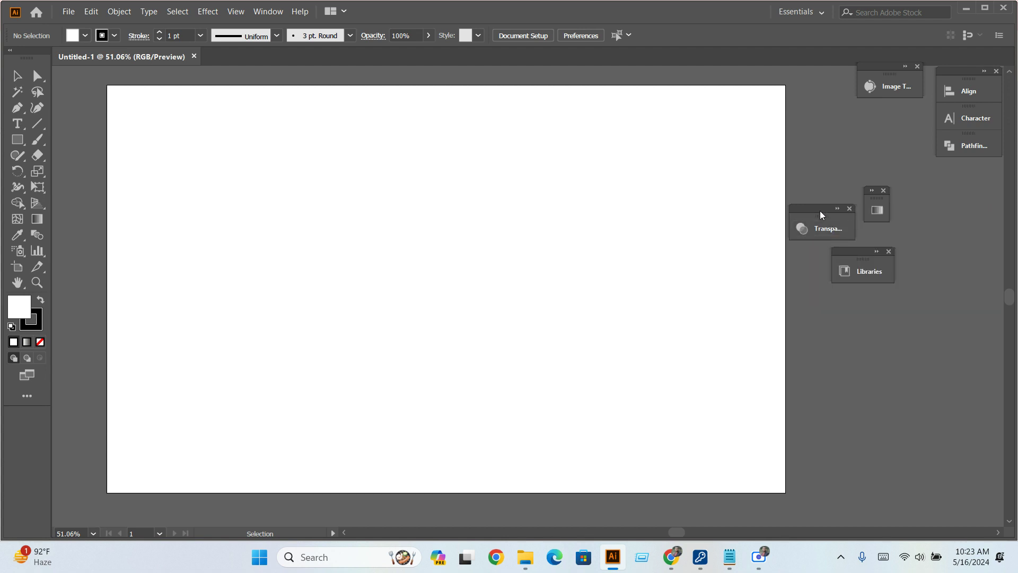
{"action": "left_click_drag", "start_coordinate": [822, 215], "coordinate": [972, 180]}
{"action": "left_click_drag", "start_coordinate": [876, 204], "coordinate": [969, 224]}
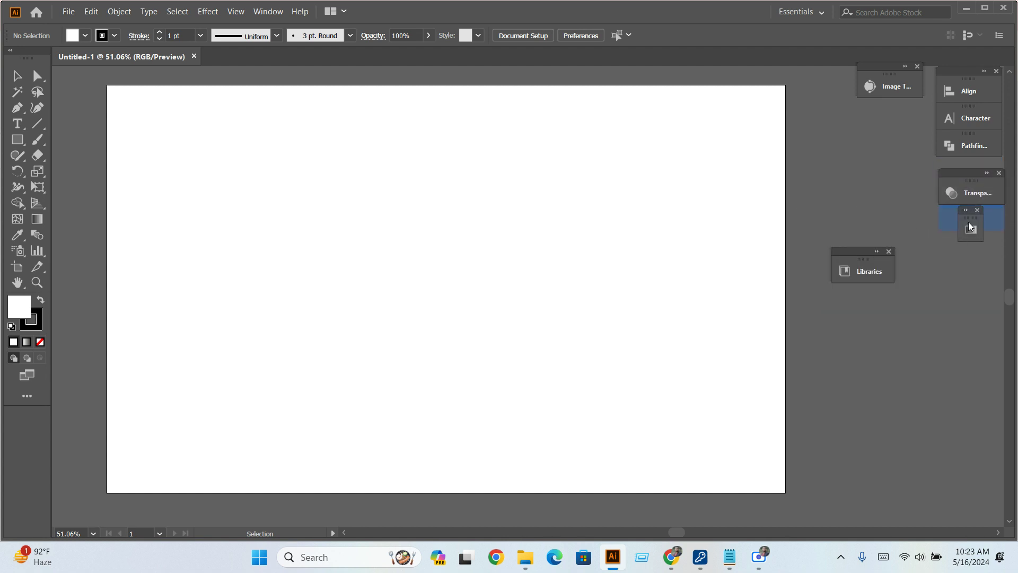
{"action": "left_click_drag", "start_coordinate": [864, 260], "coordinate": [974, 268]}
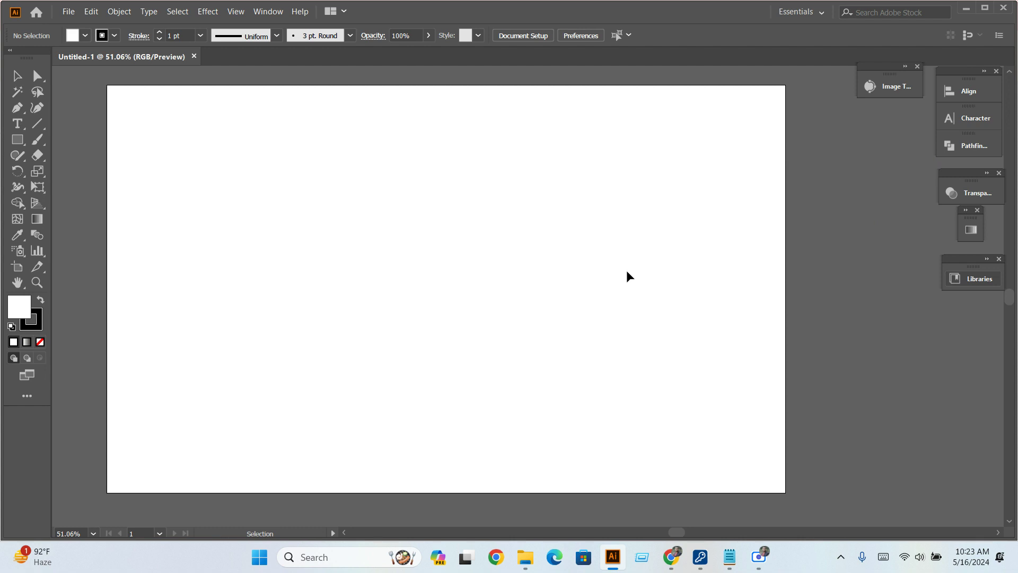
{"action": "left_click", "coordinate": [966, 8]}
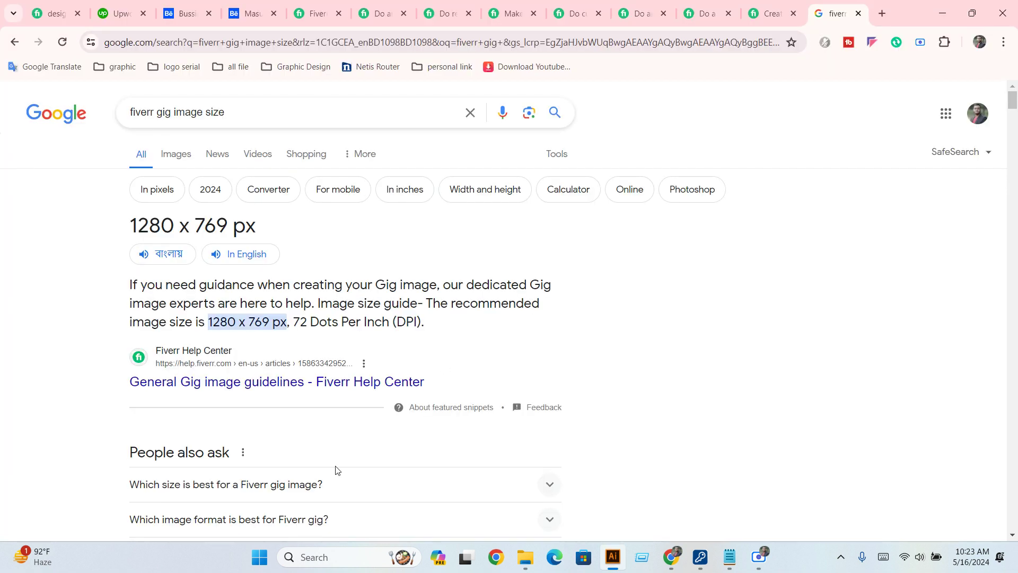
Open This PC from the desktop and refresh the Local Disk (D:) listing.
{"action": "left_click", "coordinate": [941, 12]}
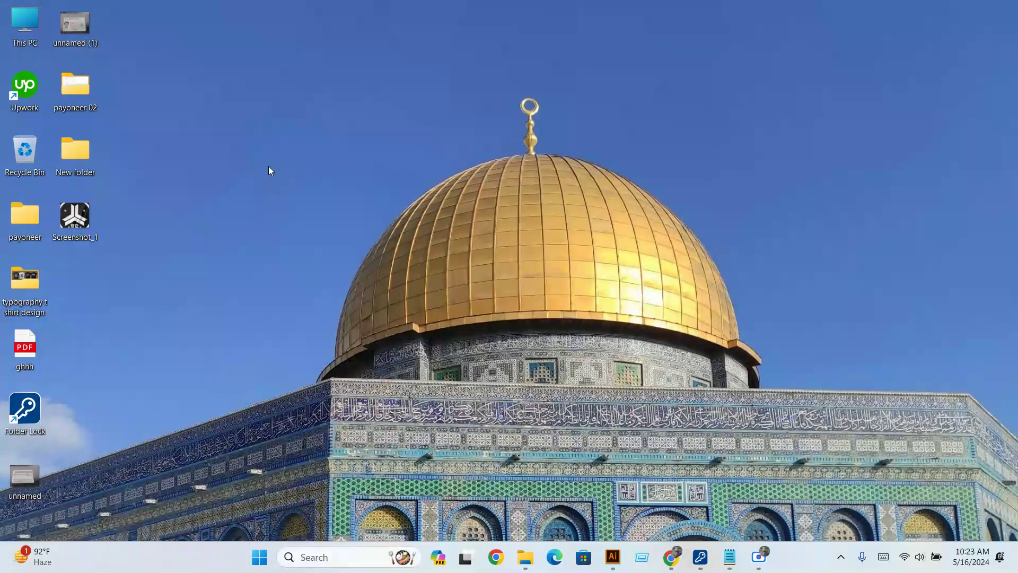
{"action": "double_click", "coordinate": [34, 24]}
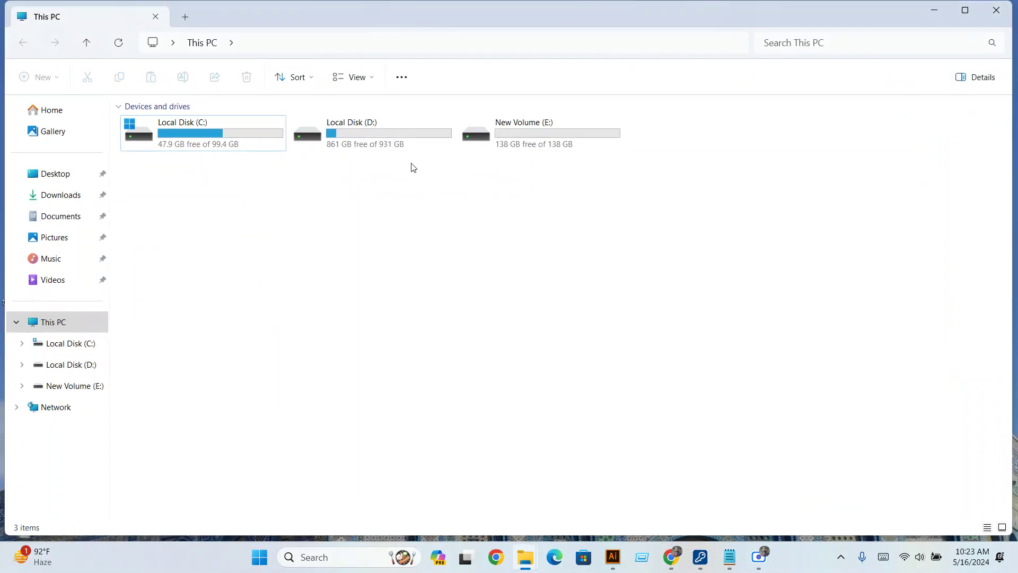
{"action": "double_click", "coordinate": [396, 149]}
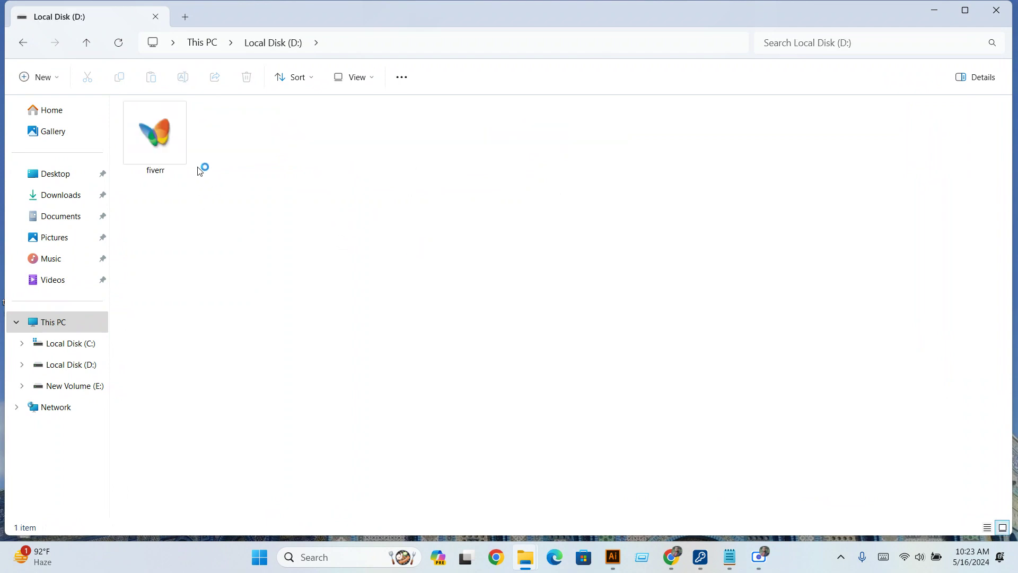
{"action": "right_click", "coordinate": [590, 307]}
{"action": "left_click", "coordinate": [661, 462]}
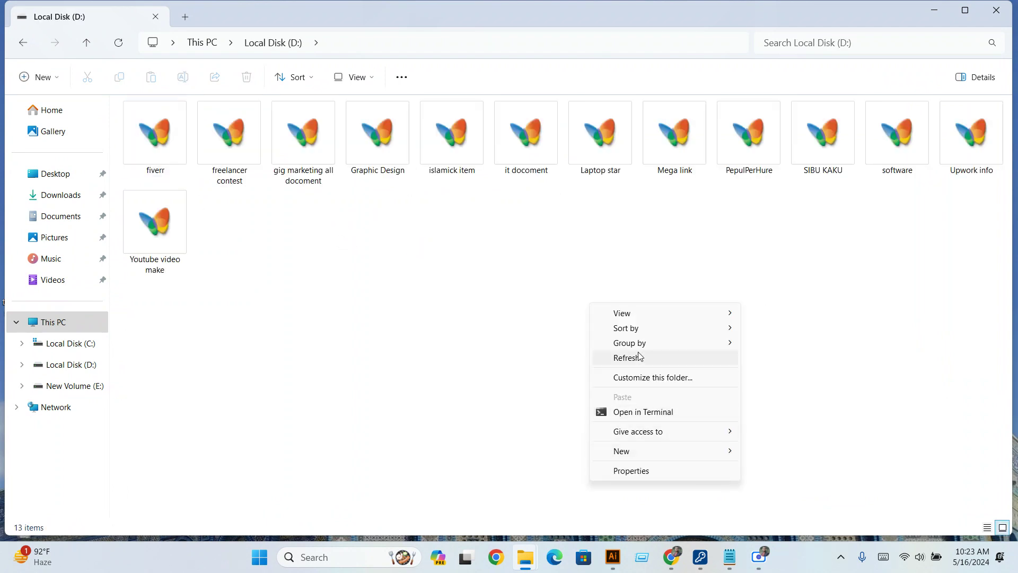
{"action": "left_click", "coordinate": [639, 357]}
Navigate to fiverr > fiverr new gig > tshirt new.
{"action": "double_click", "coordinate": [159, 135]}
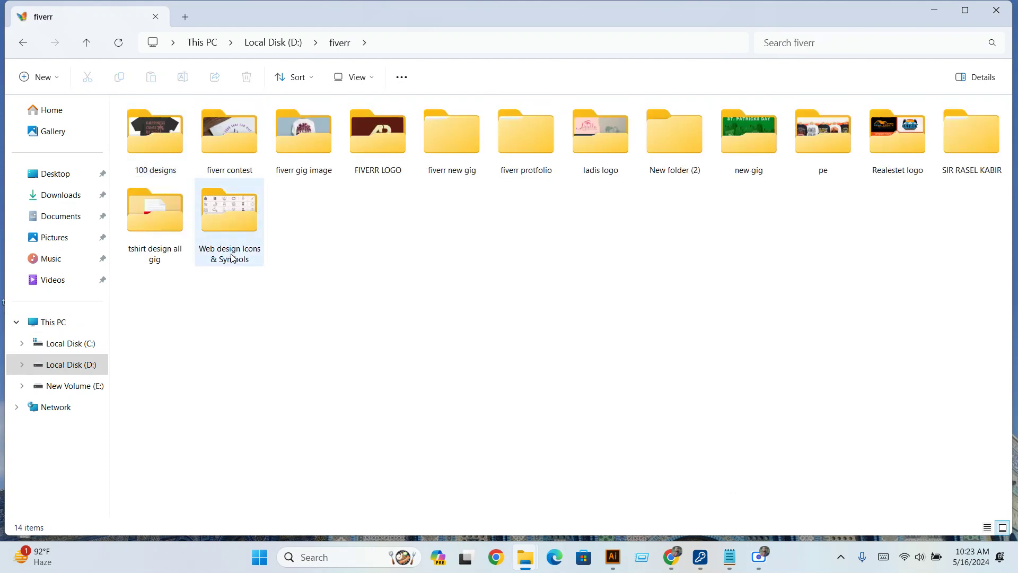
{"action": "double_click", "coordinate": [308, 141]}
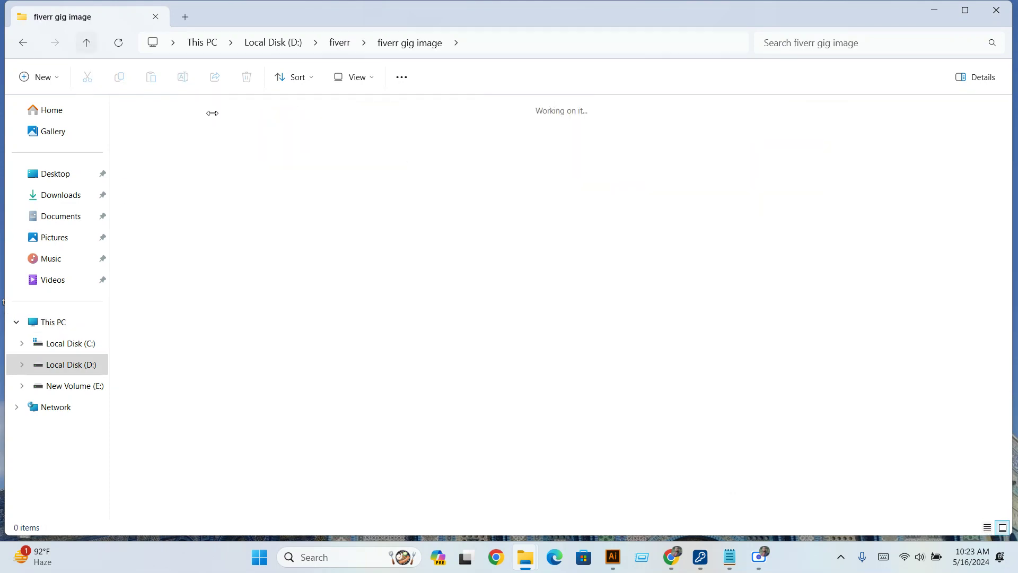
{"action": "key", "text": "BackSpace"}
{"action": "double_click", "coordinate": [462, 136]}
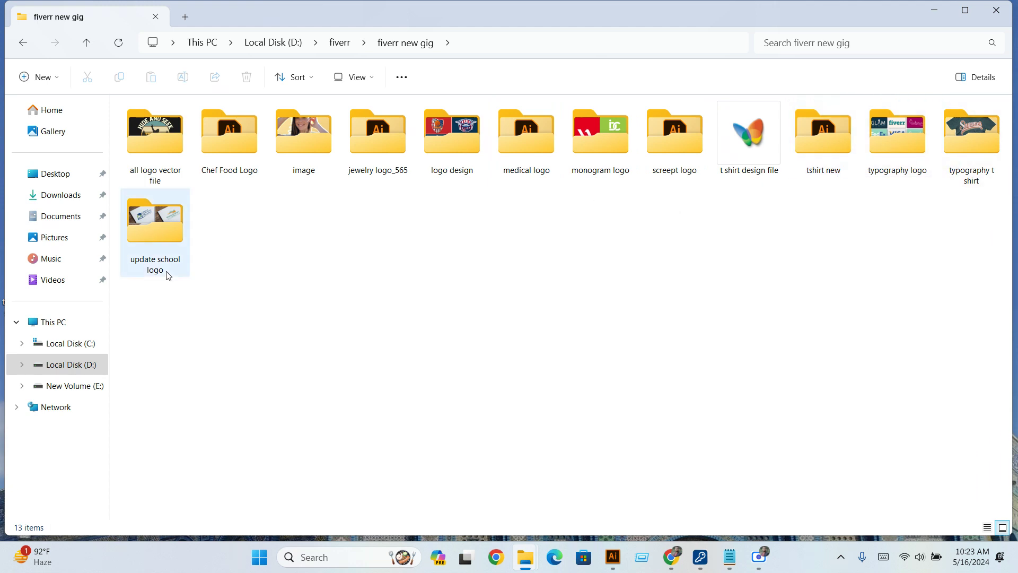
{"action": "left_click", "coordinate": [825, 157]}
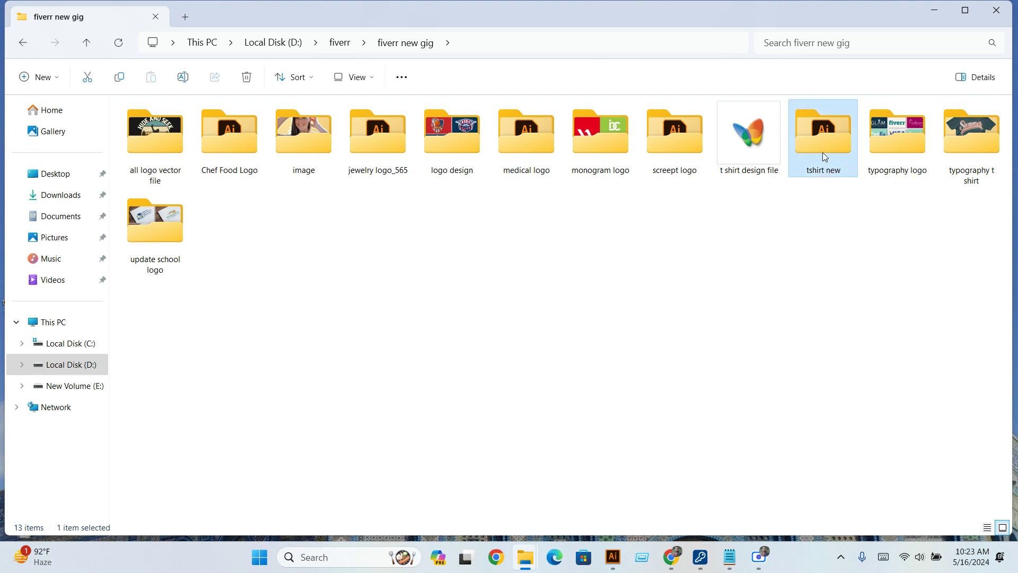
{"action": "double_click", "coordinate": [825, 157]}
{"action": "left_click", "coordinate": [227, 171]}
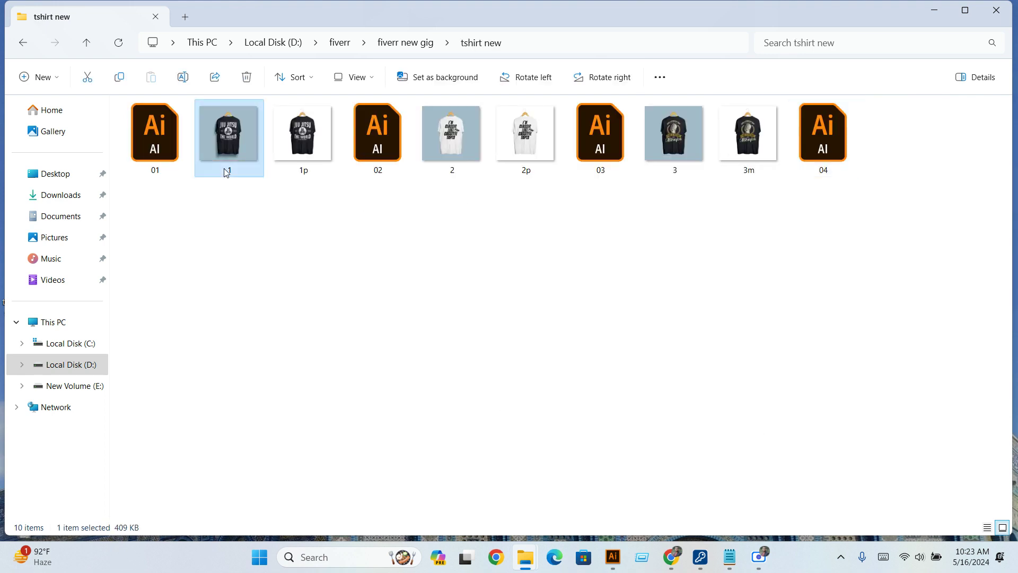
{"action": "double_click", "coordinate": [226, 170]}
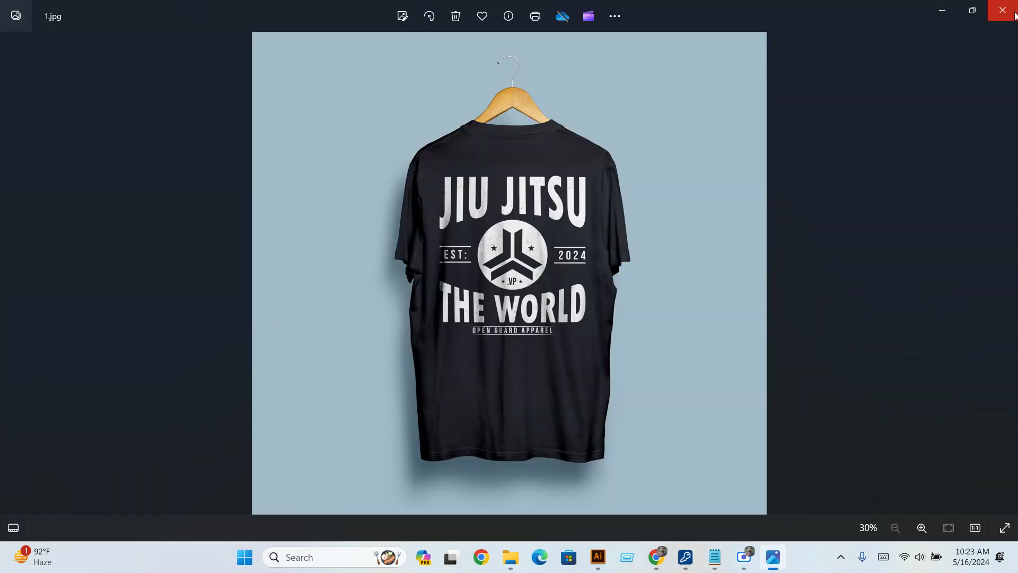
{"action": "left_click", "coordinate": [1002, 11]}
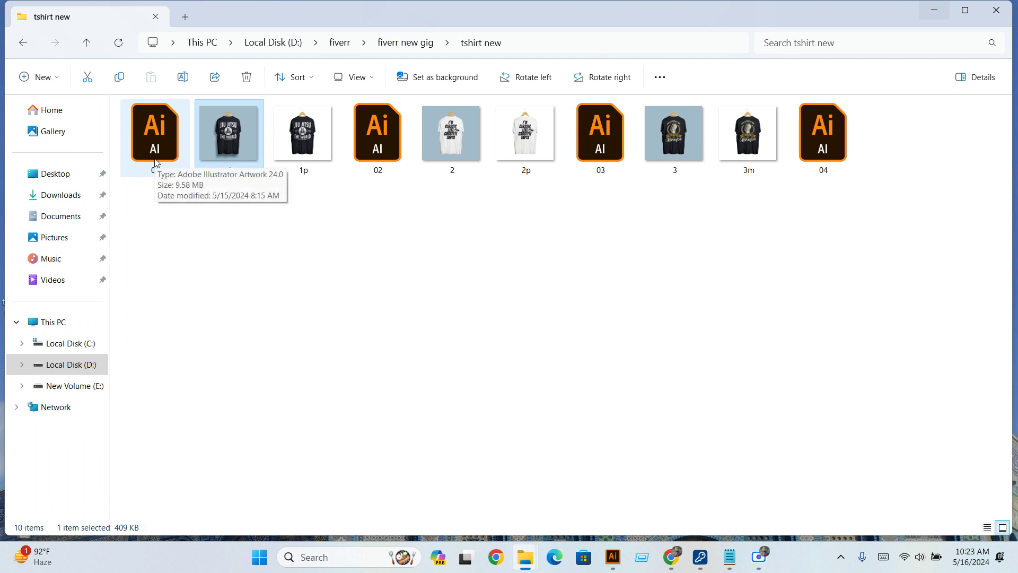
{"action": "double_click", "coordinate": [230, 151]}
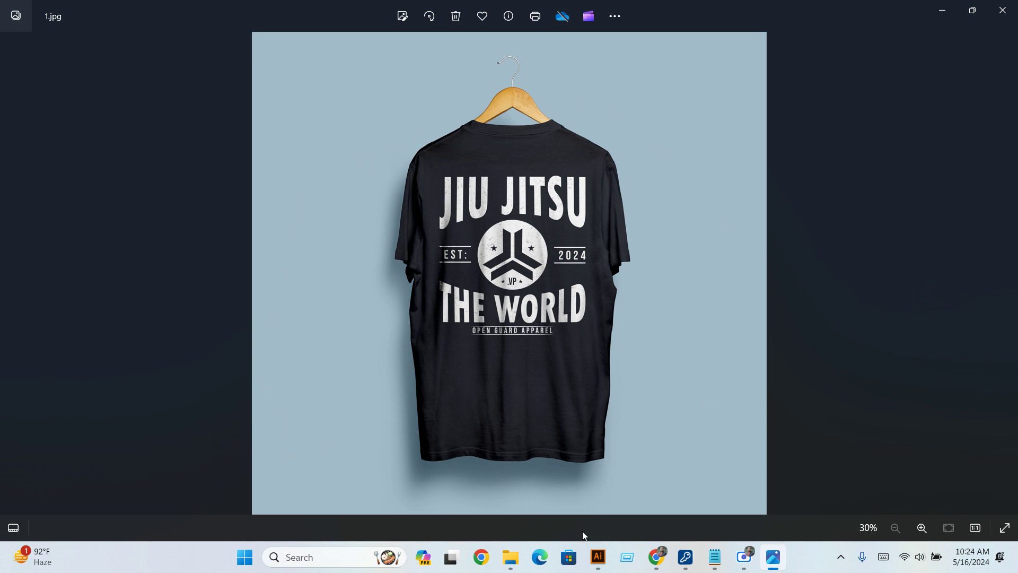
{"action": "scroll", "coordinate": [526, 467], "scroll_direction": "up", "scroll_amount": 2}
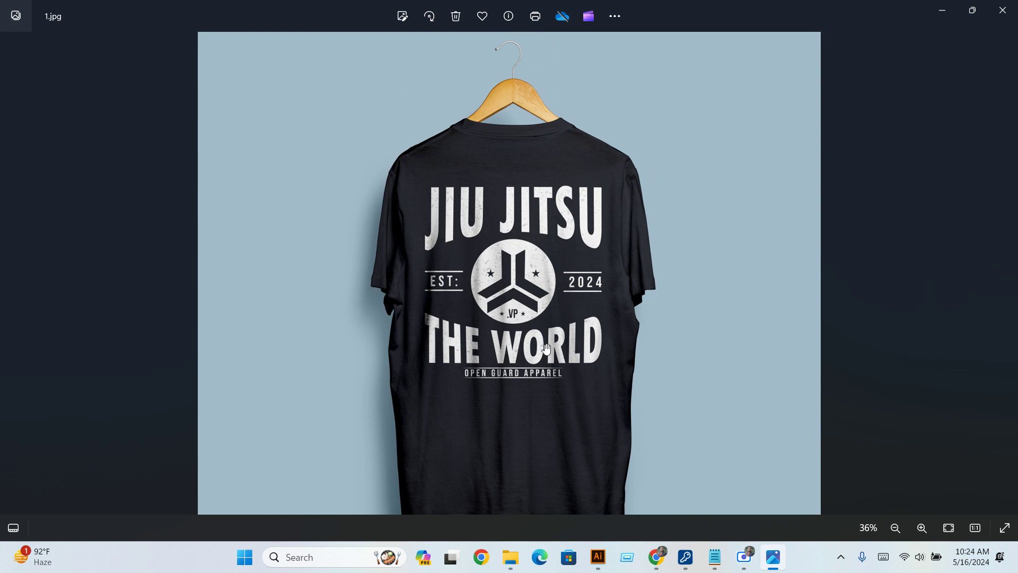
{"action": "left_click", "coordinate": [1006, 278]}
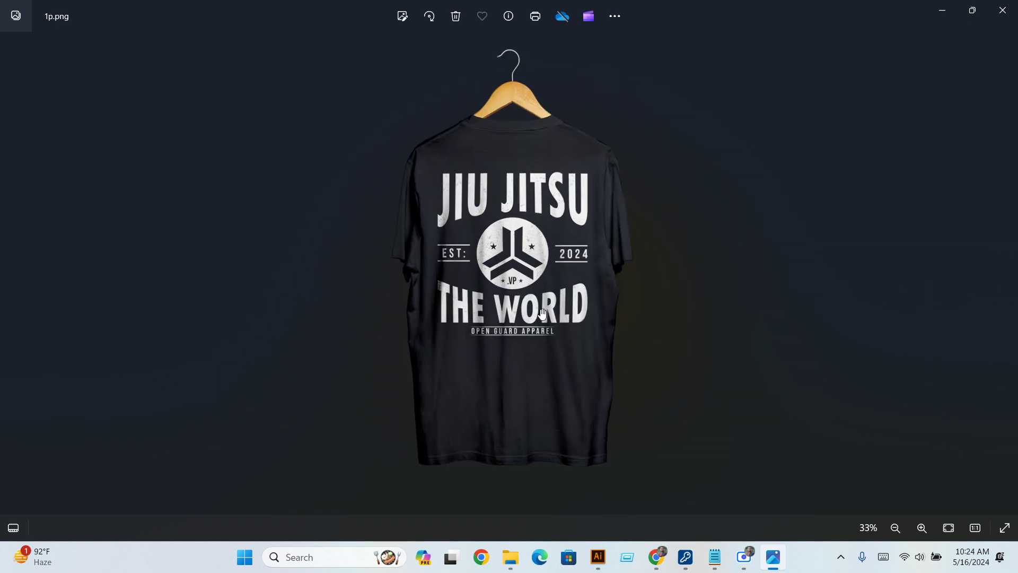
{"action": "scroll", "coordinate": [541, 312], "scroll_direction": "up", "scroll_amount": 2}
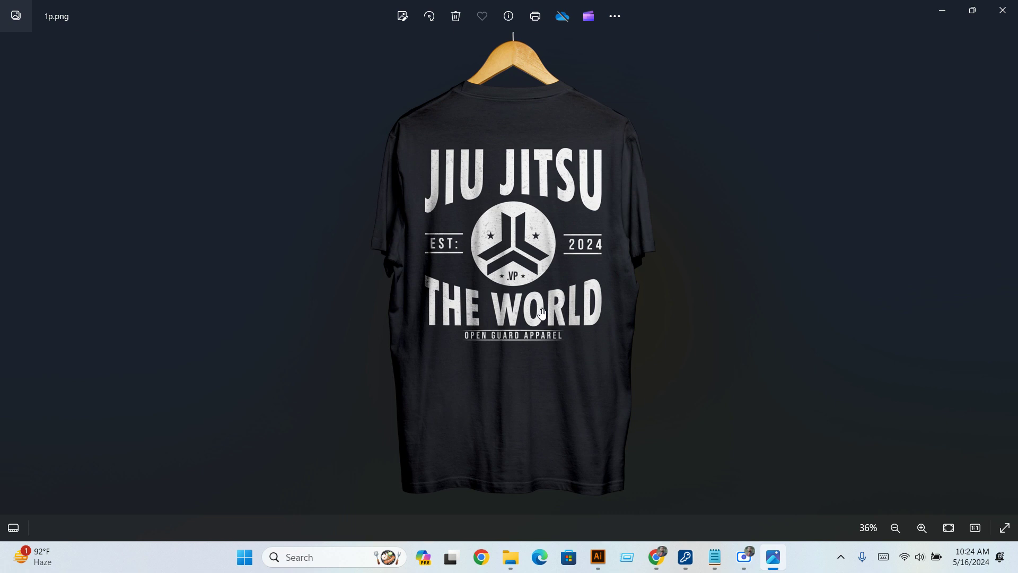
{"action": "left_click", "coordinate": [1002, 10]}
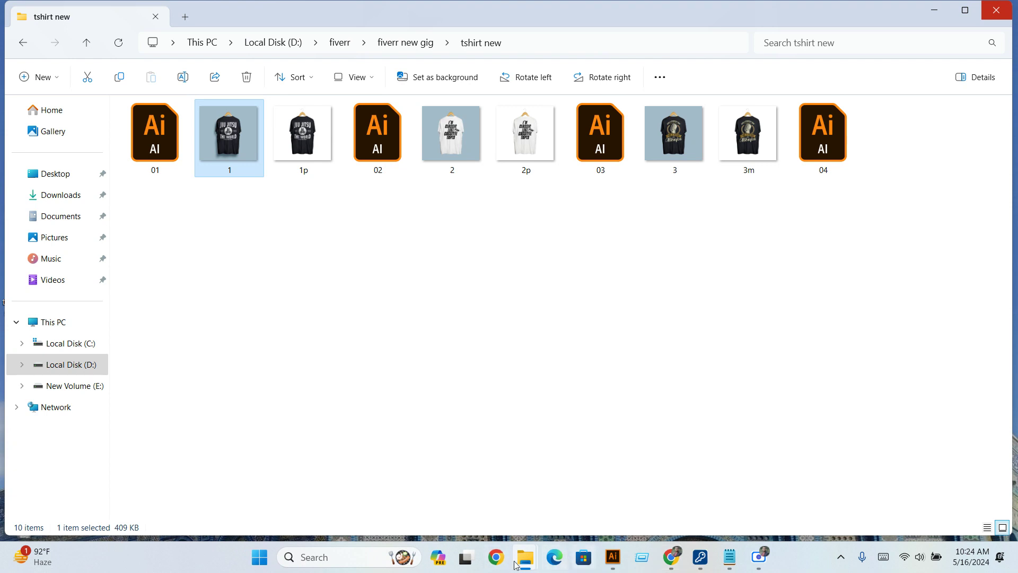
Launch Photoshop via Windows Search, then open the 01 artwork file and minimize both apps.
{"action": "left_click", "coordinate": [326, 558]}
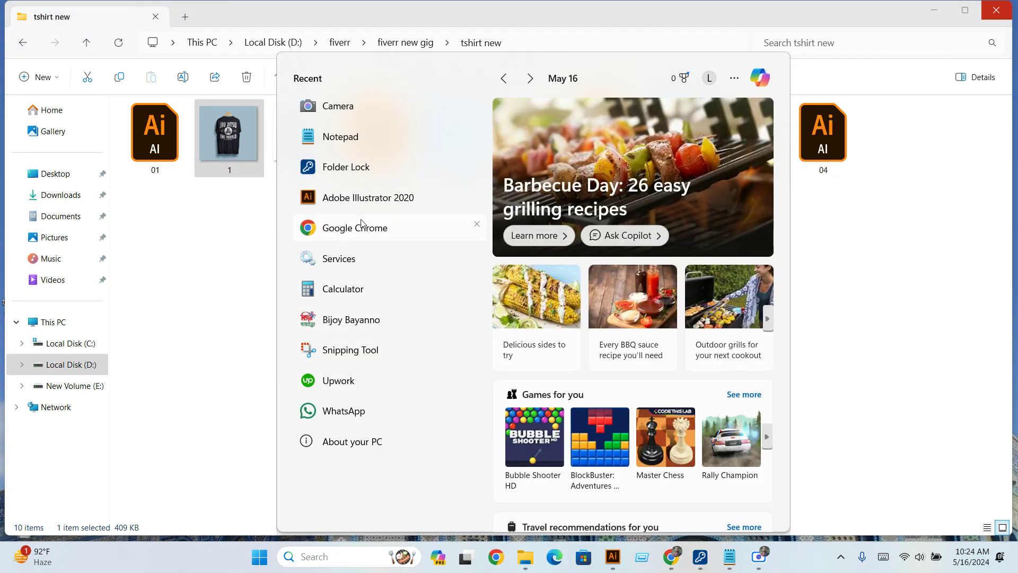
{"action": "type", "text": "a"}
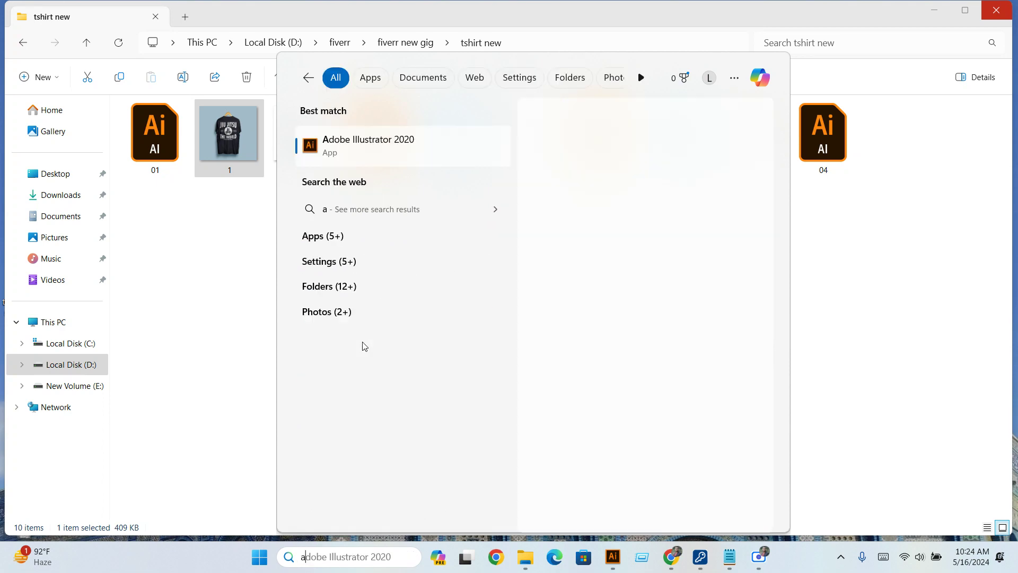
{"action": "type", "text": "i"}
{"action": "key", "text": "Return"}
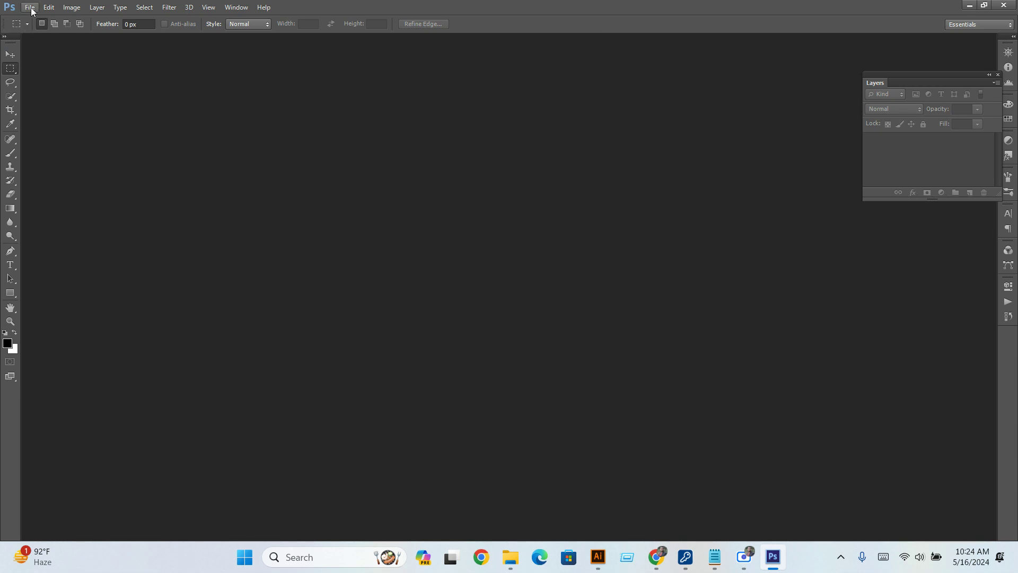
{"action": "left_click", "coordinate": [970, 5]}
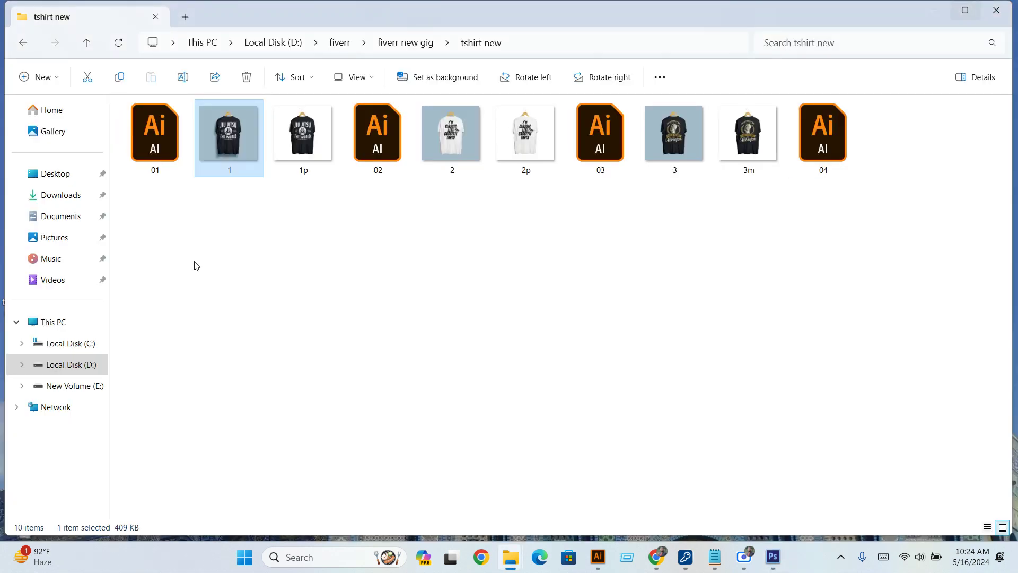
{"action": "double_click", "coordinate": [170, 155]}
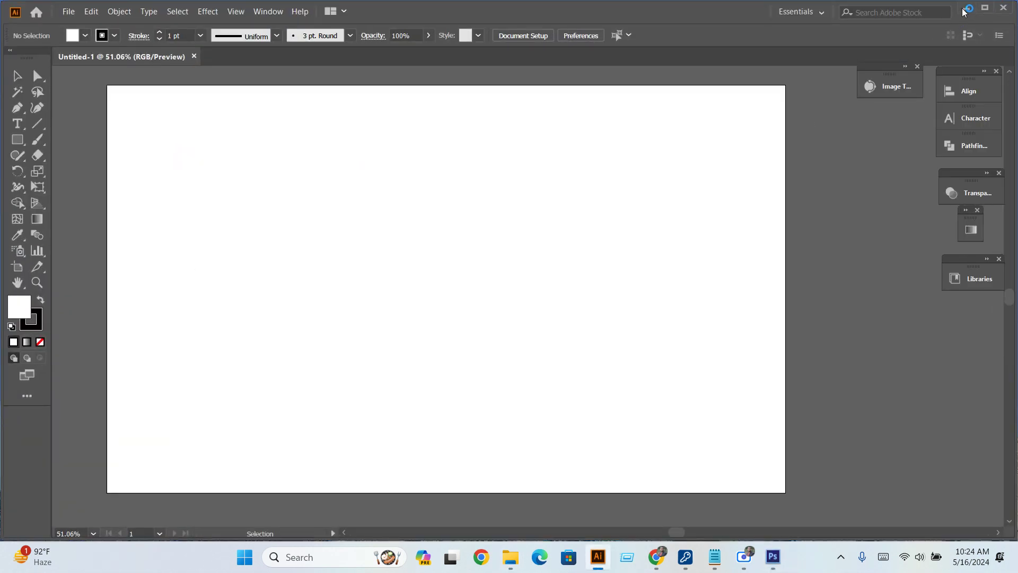
{"action": "left_click", "coordinate": [966, 8]}
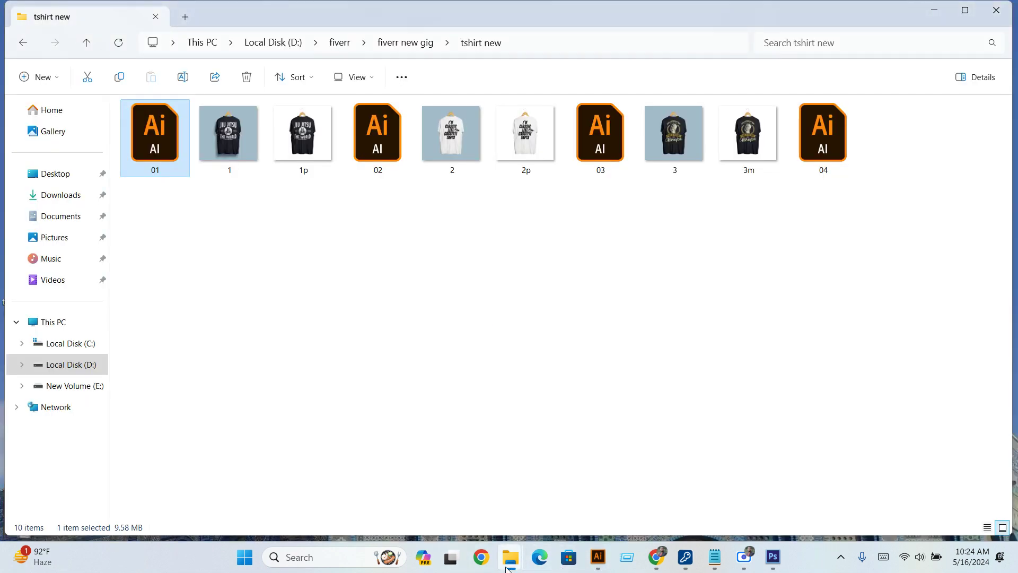
{"action": "mouse_move", "coordinate": [509, 557]}
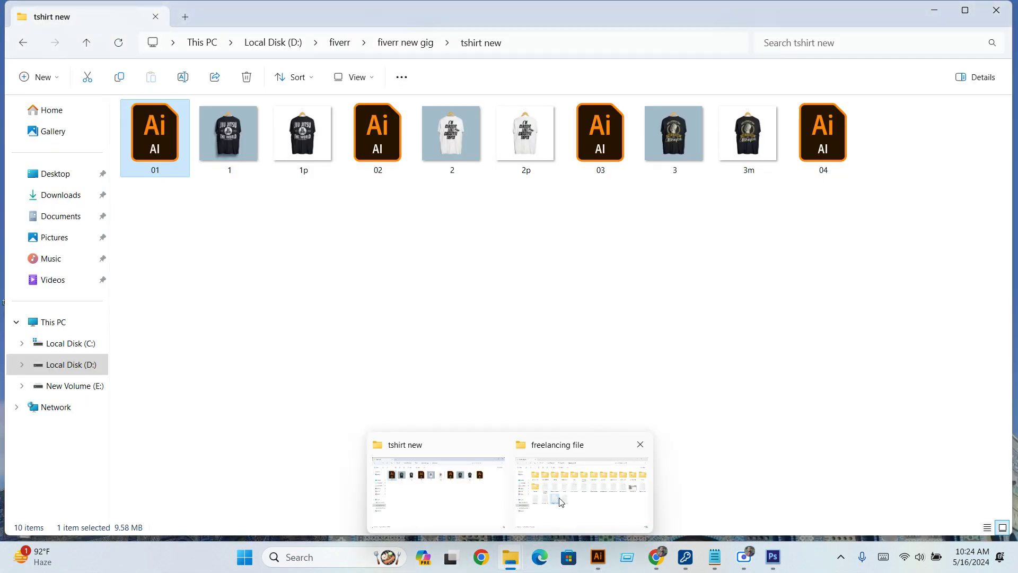
Go to D: > Graphic Design > All Mockup > Best tshirt mockup and select the T-Shirt Mock-Up Back PSD.
{"action": "left_click", "coordinate": [561, 501]}
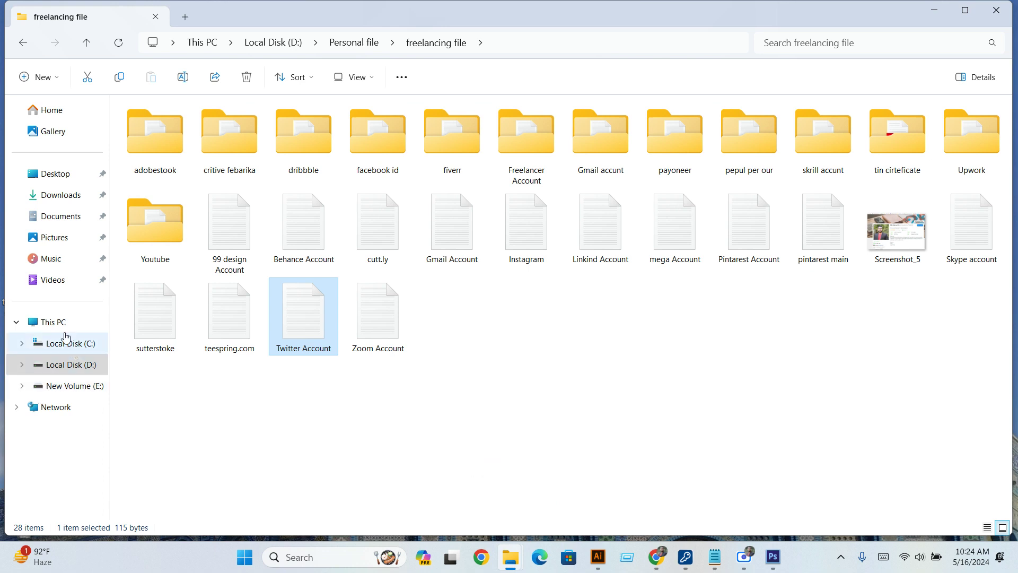
{"action": "left_click", "coordinate": [53, 322]}
{"action": "double_click", "coordinate": [352, 144]}
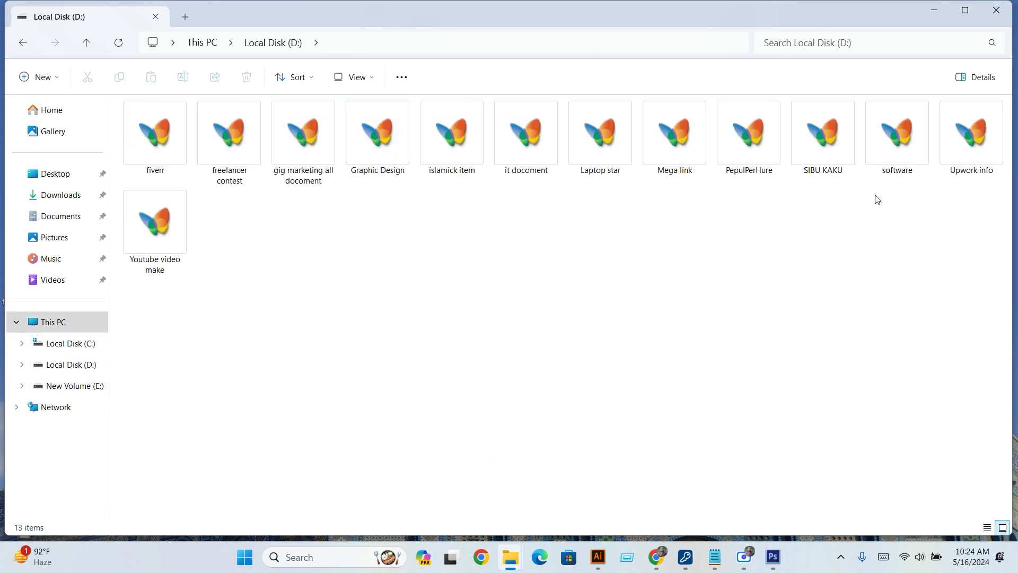
{"action": "double_click", "coordinate": [367, 160]}
{"action": "double_click", "coordinate": [154, 147]}
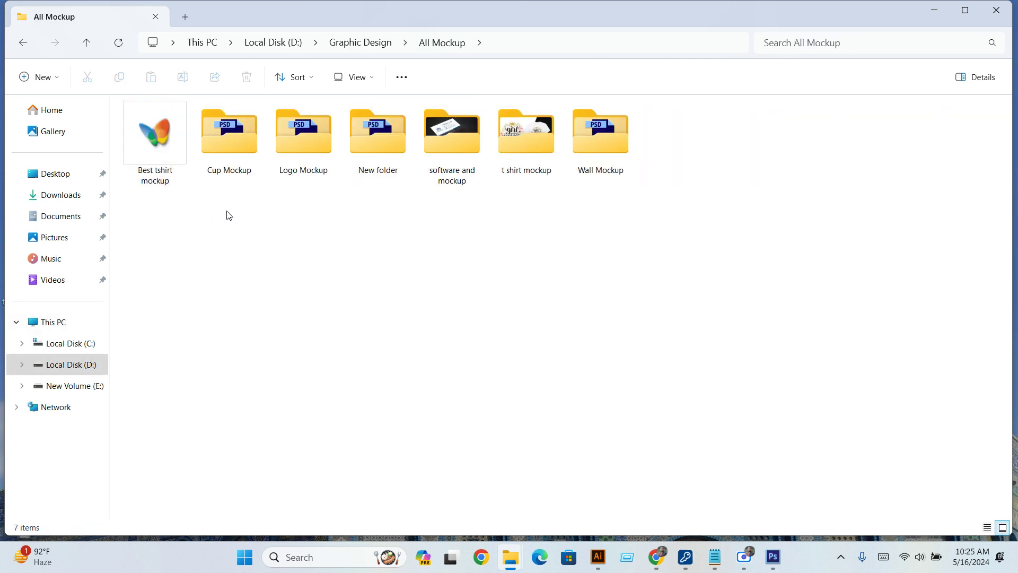
{"action": "left_click", "coordinate": [229, 135]}
{"action": "left_click", "coordinate": [154, 150]}
{"action": "double_click", "coordinate": [154, 149]}
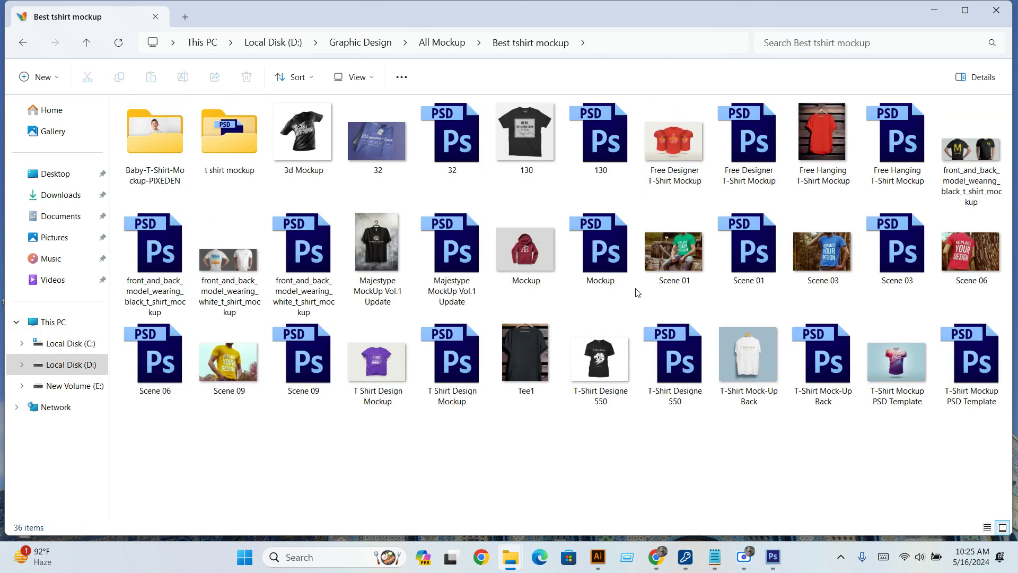
{"action": "left_click", "coordinate": [604, 392]}
{"action": "left_click", "coordinate": [743, 378]}
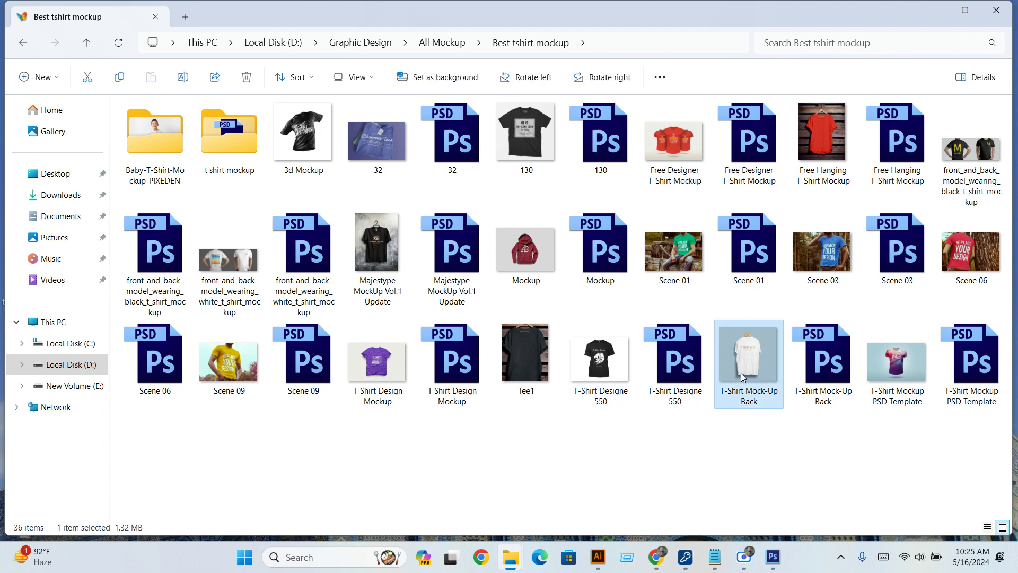
Open T-Shirt Mock-Up Back.psd, the white hanger-shirt mockup, in Photoshop.
{"action": "double_click", "coordinate": [817, 366]}
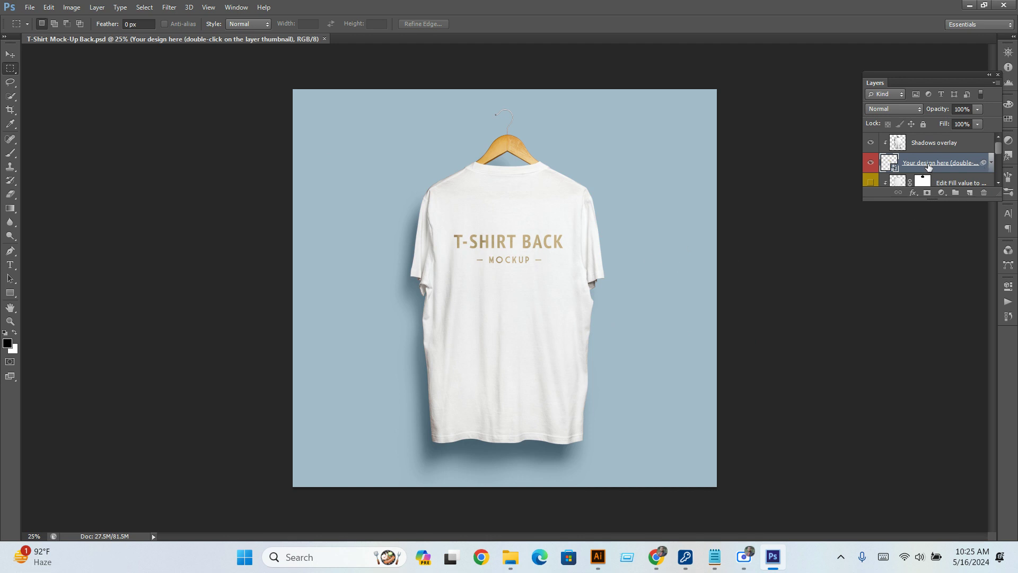
In Illustrator, zoom out and select the white JIU JITSU THE WORLD logo group to copy.
{"action": "left_click", "coordinate": [598, 557]}
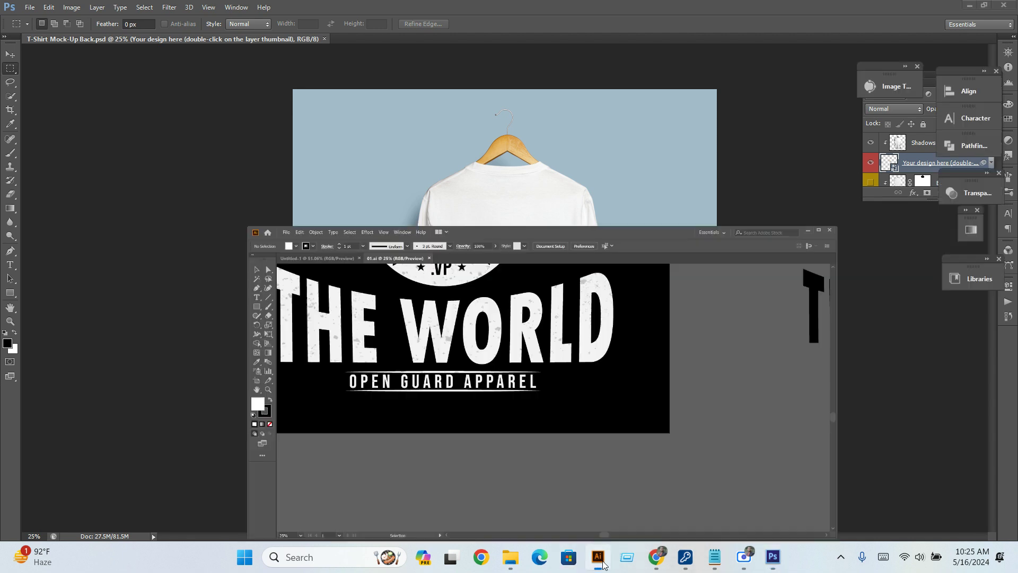
{"action": "scroll", "coordinate": [449, 403], "scroll_direction": "down", "scroll_amount": 3}
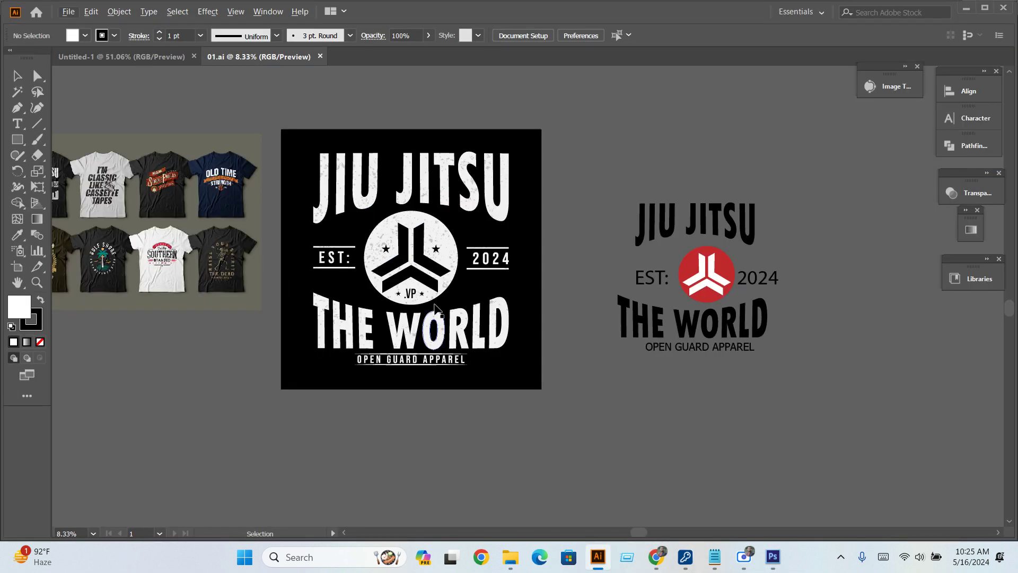
{"action": "left_click", "coordinate": [422, 183]}
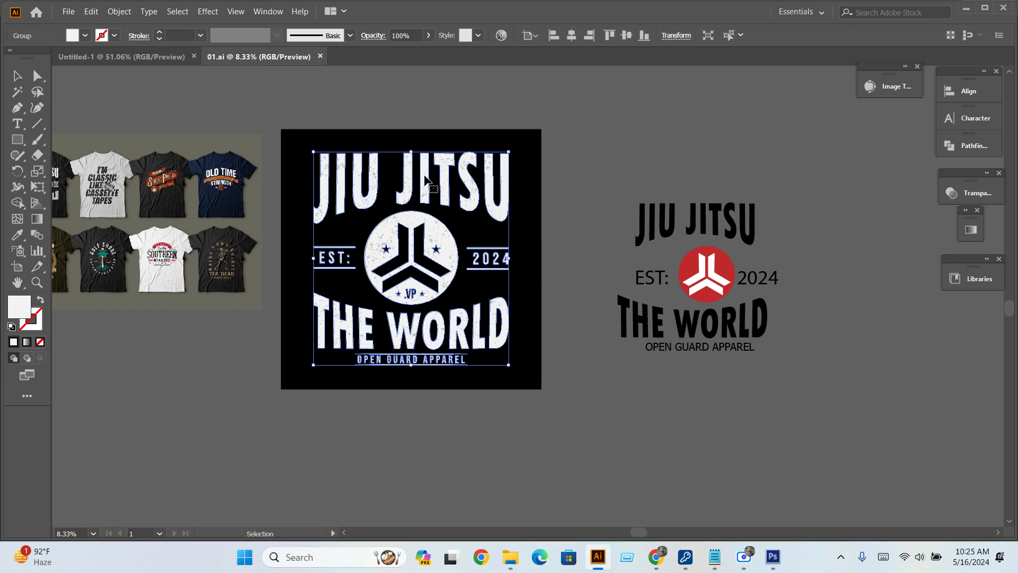
Test the shirt layers' visibility and turn on the Edit Fill layer to make the shirt black.
{"action": "left_click", "coordinate": [770, 565]}
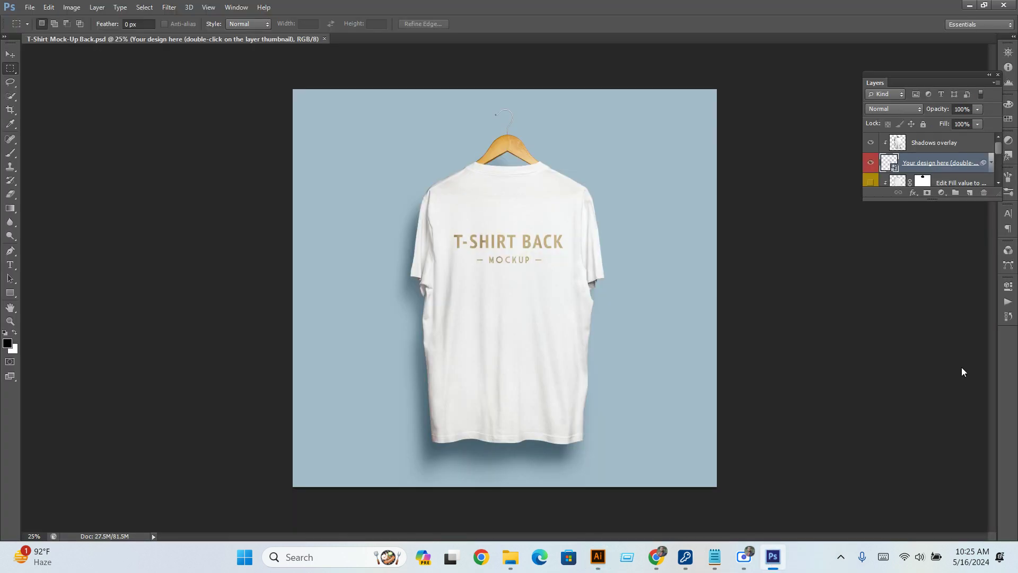
{"action": "scroll", "coordinate": [886, 173], "scroll_direction": "down", "scroll_amount": 3}
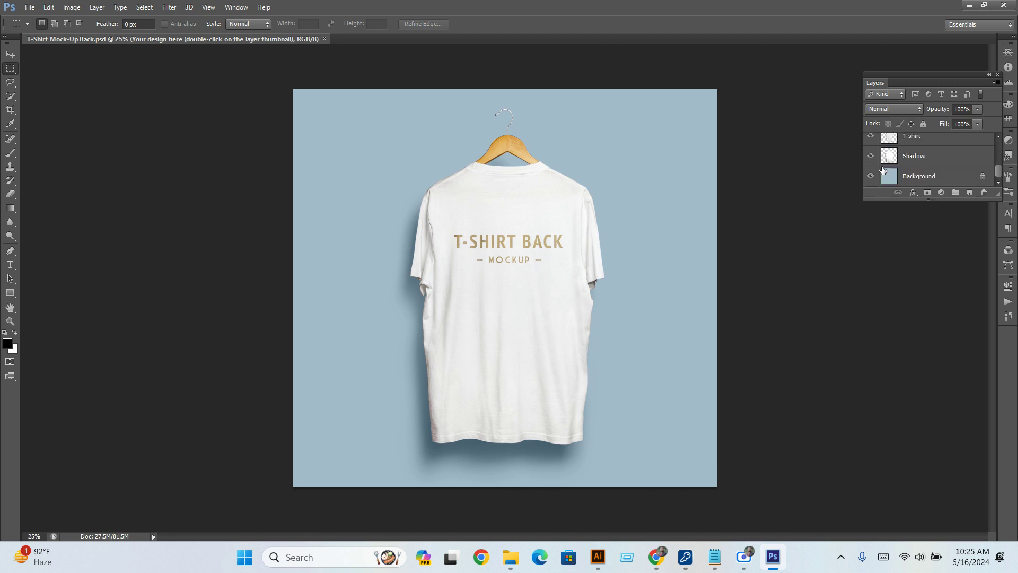
{"action": "left_click", "coordinate": [871, 158]}
{"action": "scroll", "coordinate": [870, 157], "scroll_direction": "up", "scroll_amount": 1}
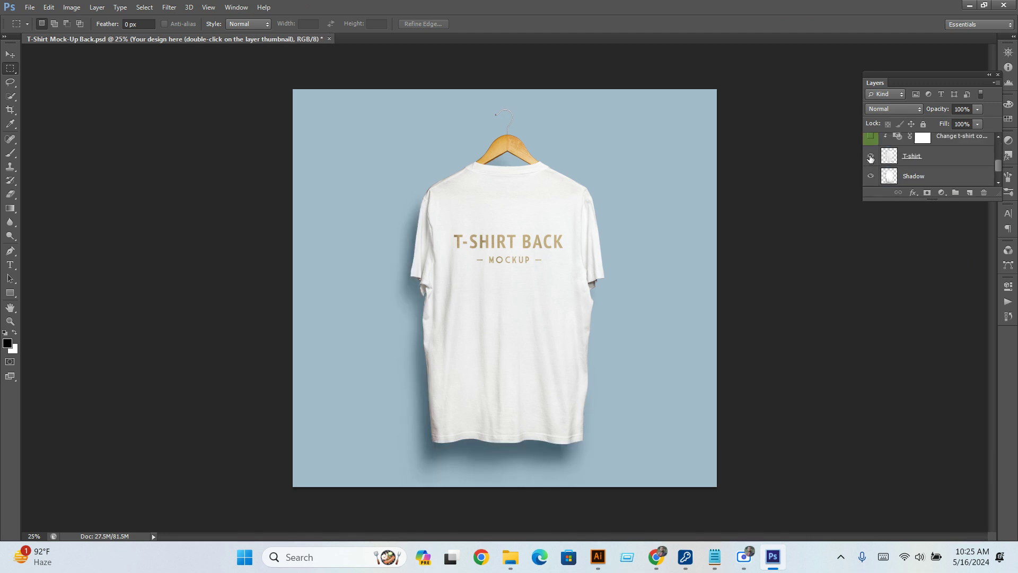
{"action": "left_click", "coordinate": [870, 157]}
{"action": "scroll", "coordinate": [870, 157], "scroll_direction": "up", "scroll_amount": 2}
{"action": "left_click", "coordinate": [870, 156]}
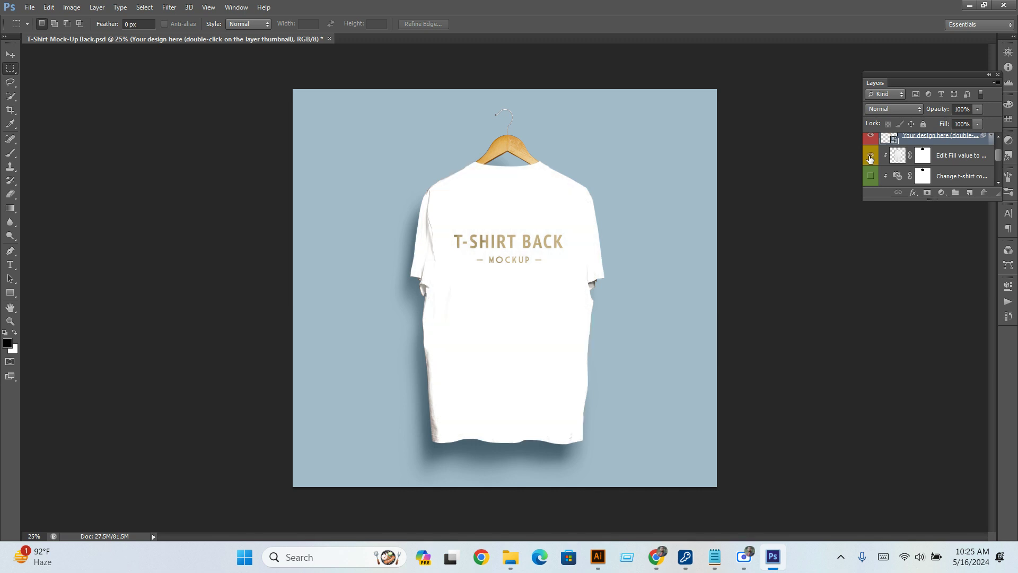
{"action": "scroll", "coordinate": [870, 169], "scroll_direction": "up", "scroll_amount": 1}
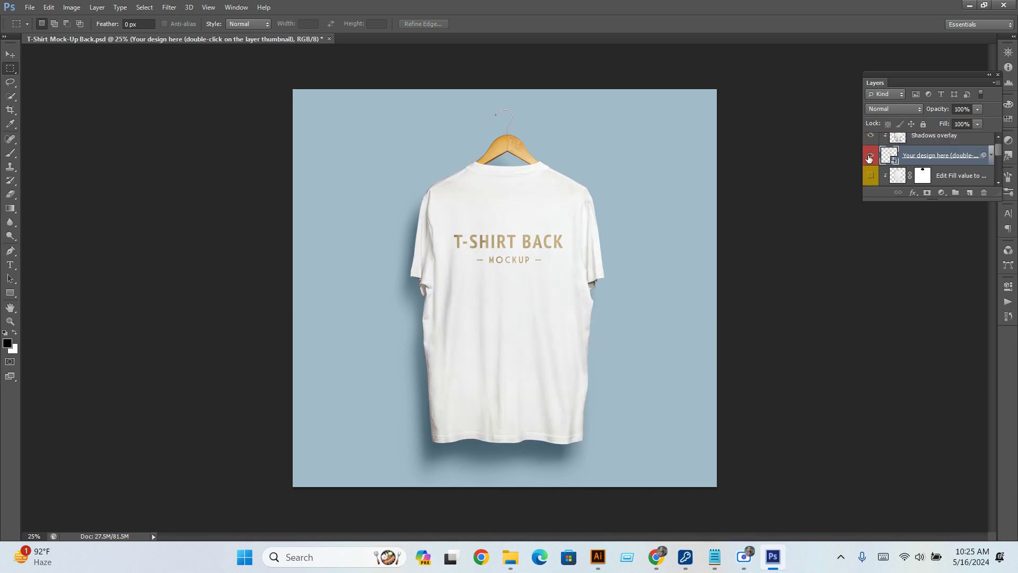
{"action": "left_click", "coordinate": [868, 157]}
{"action": "scroll", "coordinate": [869, 157], "scroll_direction": "down", "scroll_amount": 1}
{"action": "left_click", "coordinate": [870, 159]}
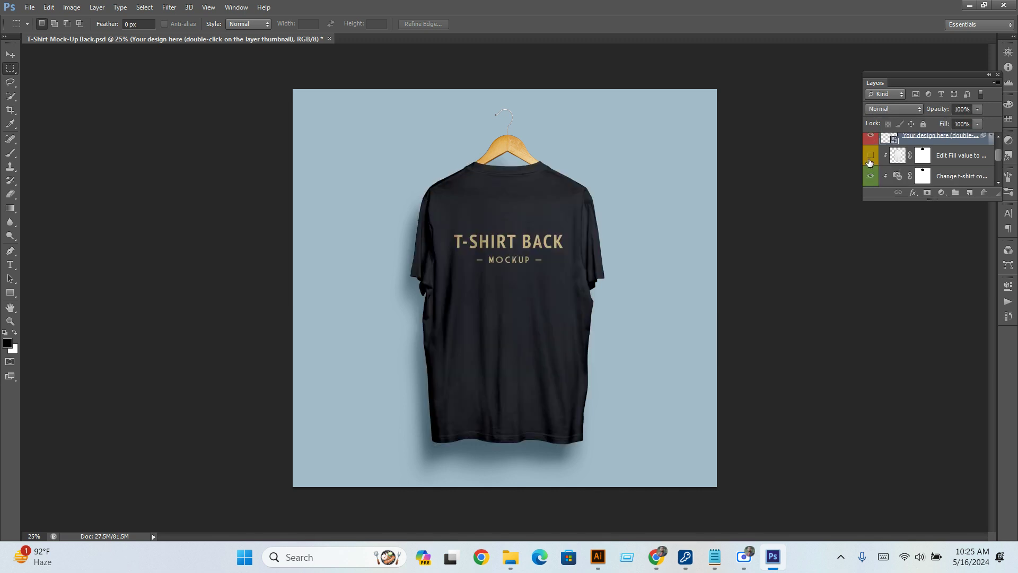
{"action": "left_click", "coordinate": [871, 158]}
{"action": "left_click", "coordinate": [870, 158]}
{"action": "scroll", "coordinate": [898, 189], "scroll_direction": "up", "scroll_amount": 1}
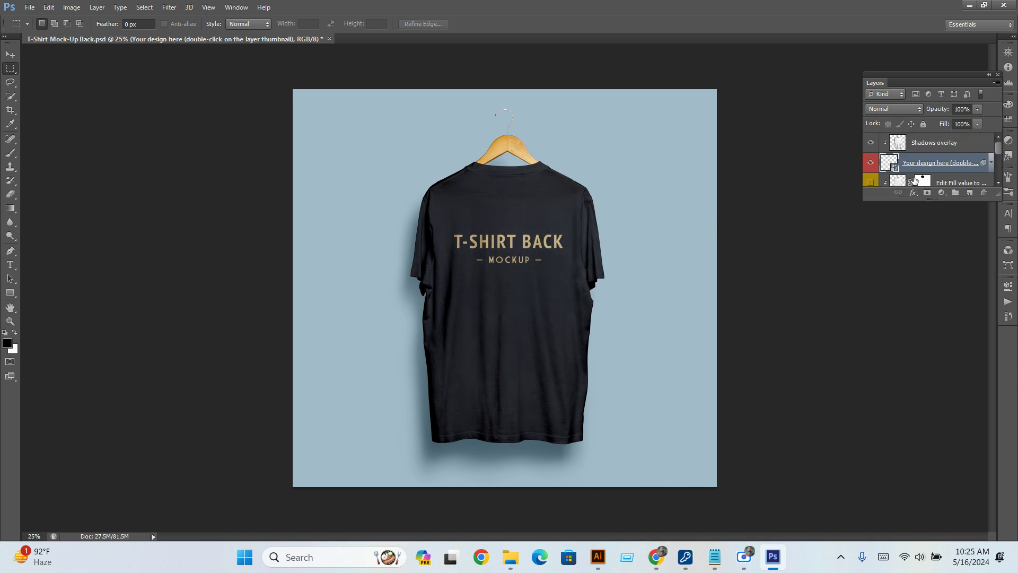
Open the 'Your design here' smart object contents and hide the T-SHIRT BACK placeholder text.
{"action": "double_click", "coordinate": [894, 168]}
{"action": "left_click", "coordinate": [510, 219]}
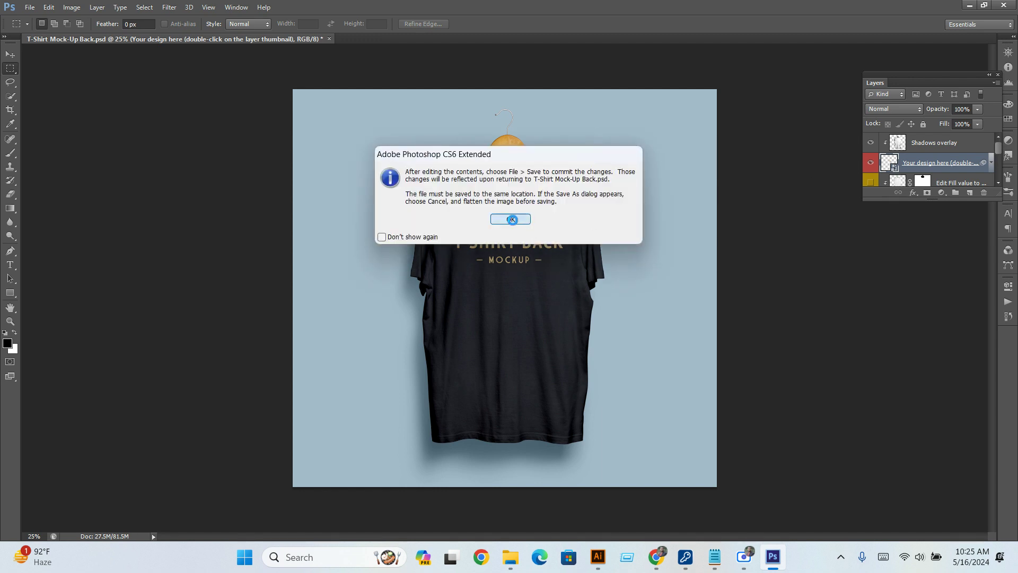
{"action": "left_click", "coordinate": [429, 213]}
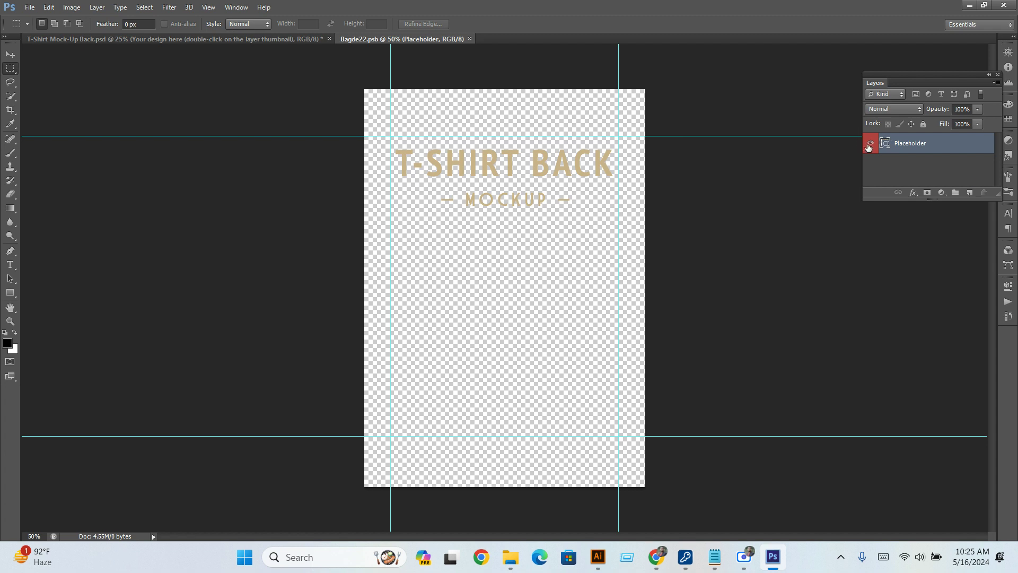
{"action": "left_click", "coordinate": [870, 144]}
Paste the logo as a smart object, scale it to about 79%, and save it.
{"action": "key", "text": "ctrl+v"}
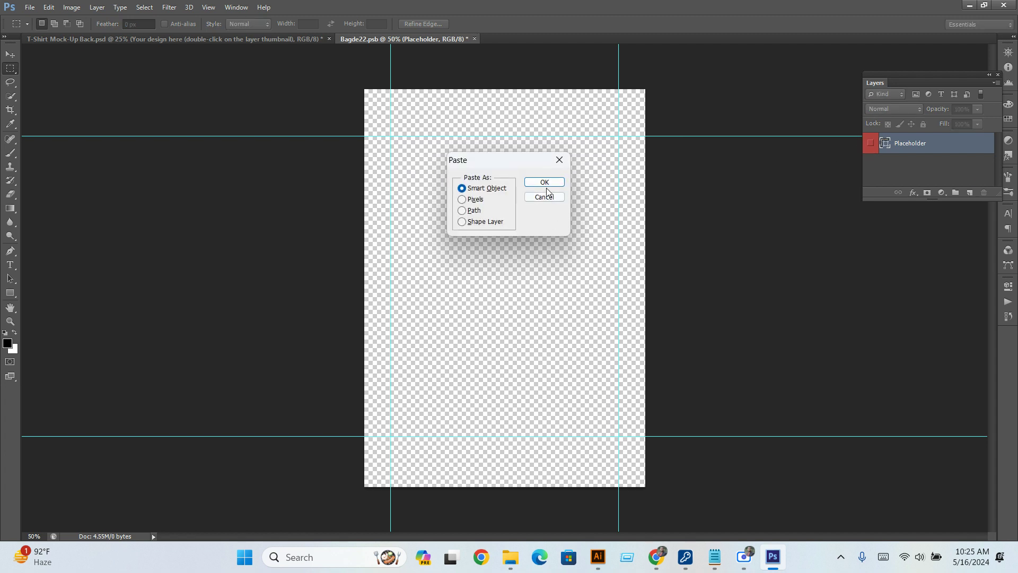
{"action": "left_click", "coordinate": [545, 181]}
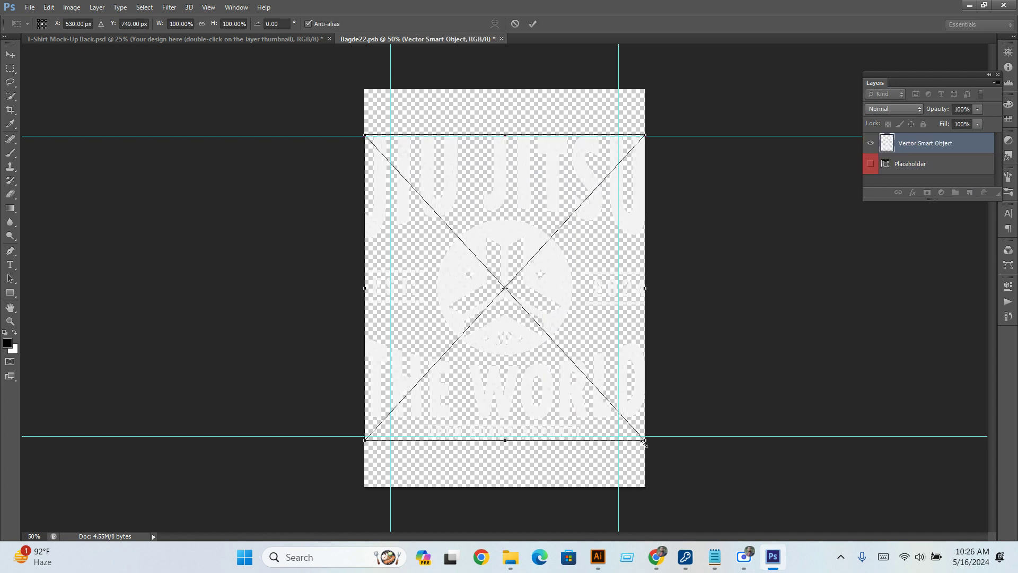
{"action": "left_click_drag", "start_coordinate": [645, 443], "coordinate": [615, 409]}
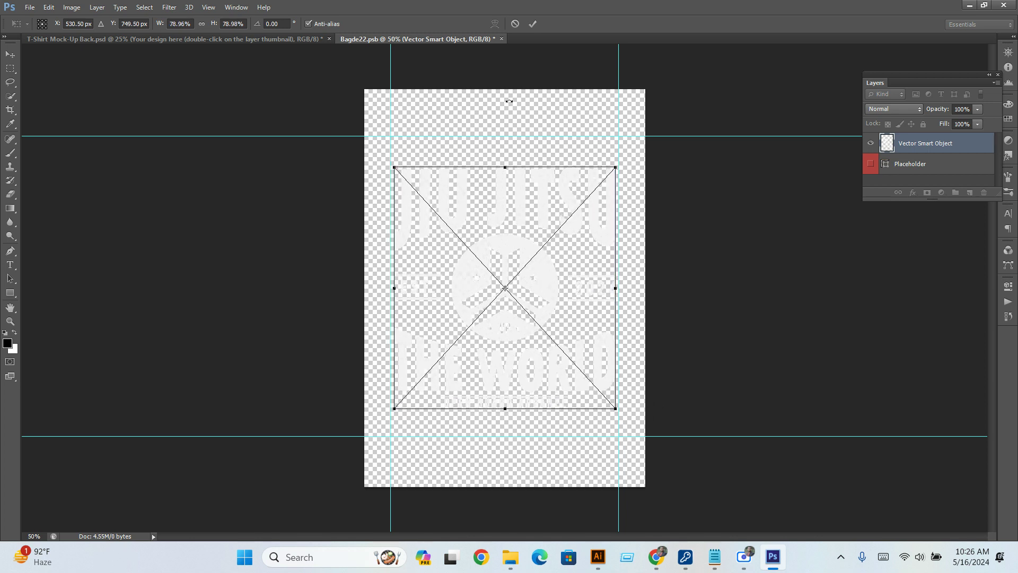
{"action": "left_click", "coordinate": [533, 24]}
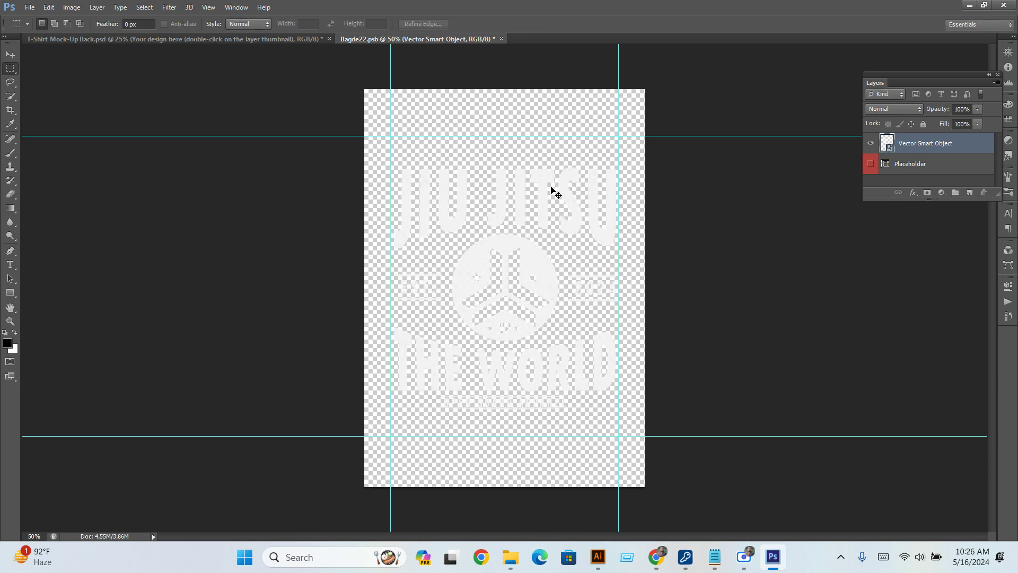
{"action": "key", "text": "ctrl+alt+f"}
{"action": "left_click", "coordinate": [557, 185]}
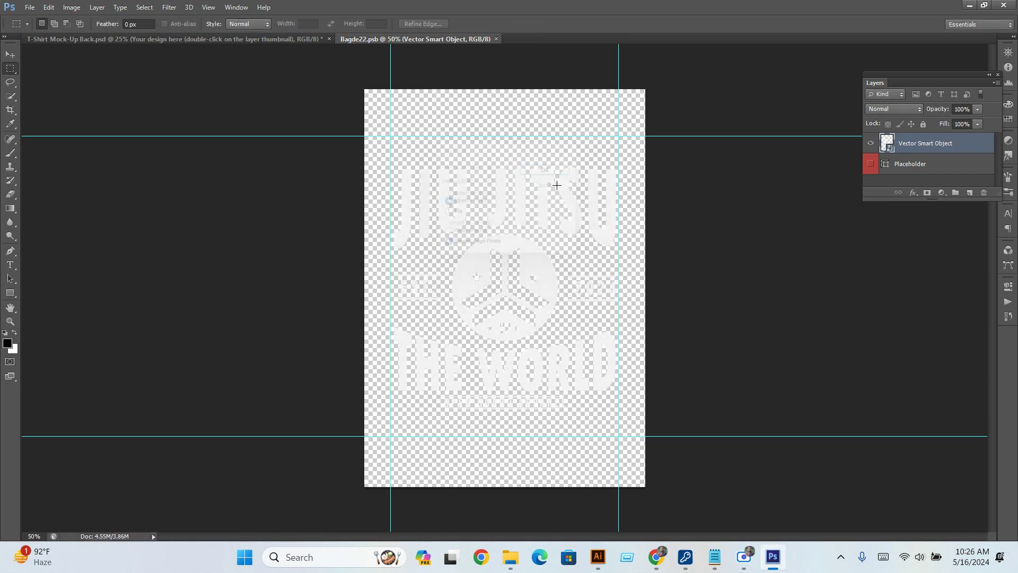
{"action": "left_click", "coordinate": [157, 41]}
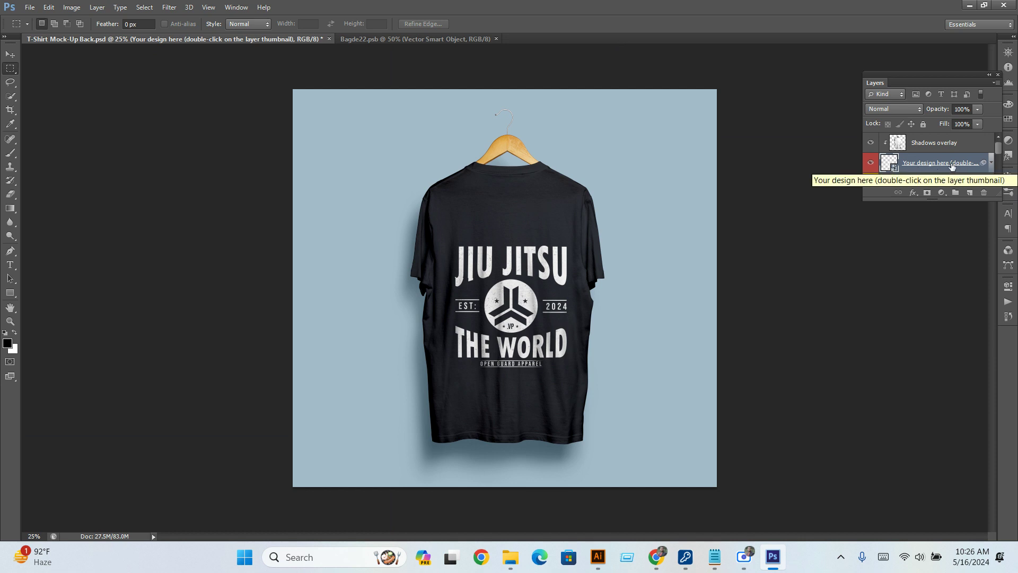
Move the logo higher on the shirt's back and commit the transform.
{"action": "key", "text": "ctrl+t"}
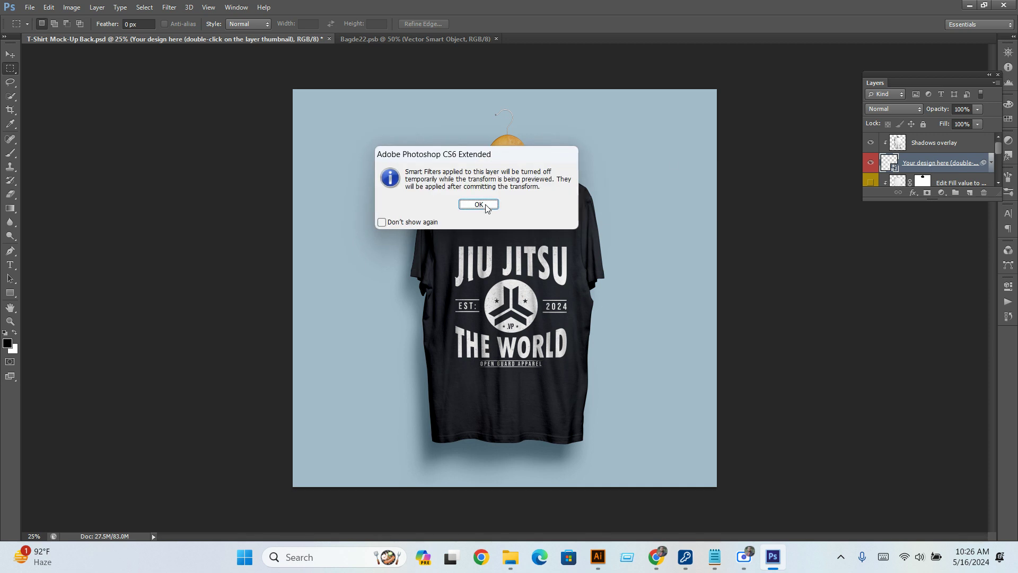
{"action": "left_click", "coordinate": [486, 207]}
{"action": "left_click_drag", "start_coordinate": [522, 310], "coordinate": [520, 268]}
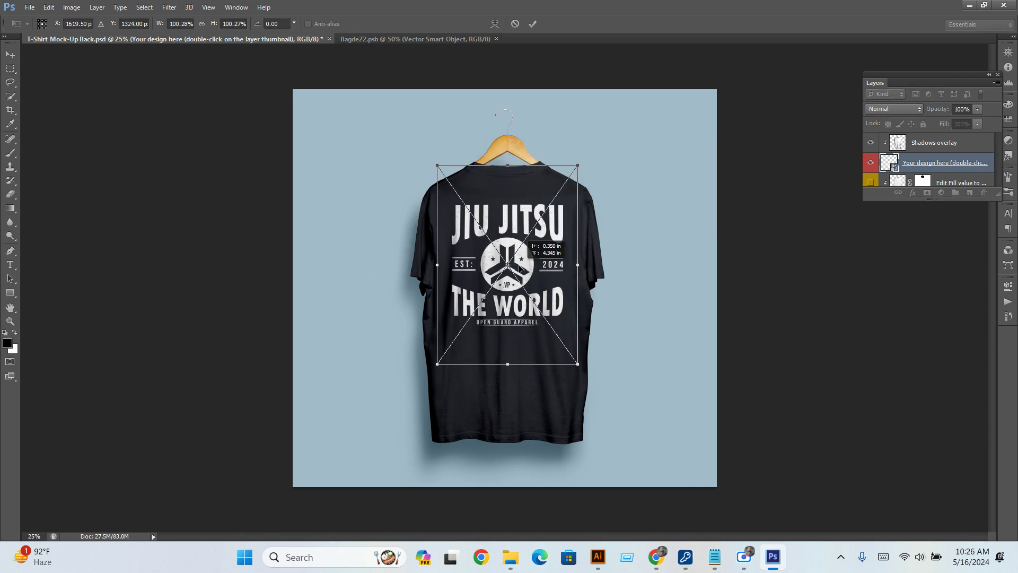
{"action": "left_click", "coordinate": [533, 25]}
{"action": "left_click", "coordinate": [552, 182]}
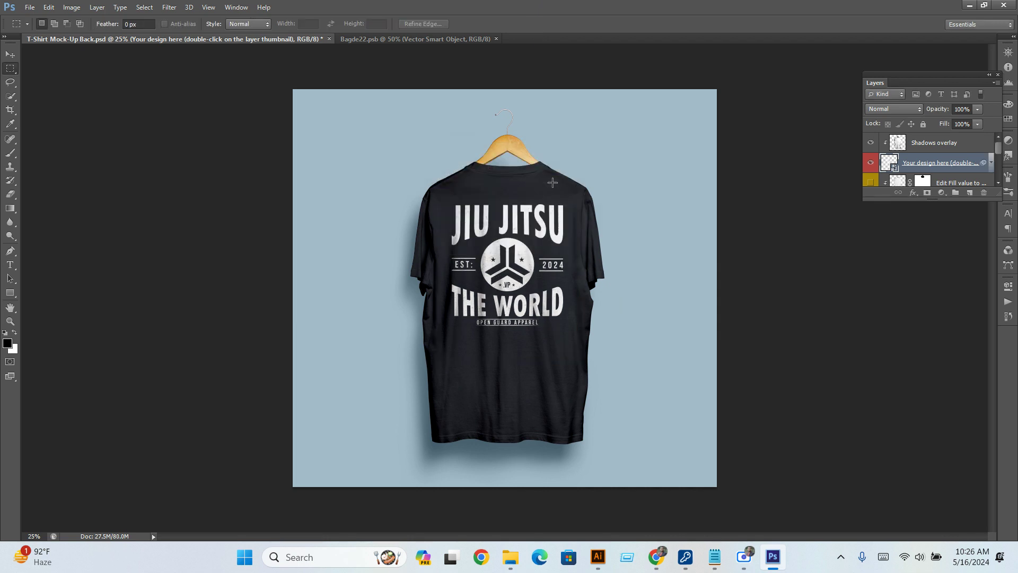
Hide the blue Background layer and the Shadow layer, leaving a transparent canvas.
{"action": "scroll", "coordinate": [660, 259], "scroll_direction": "up", "scroll_amount": 1}
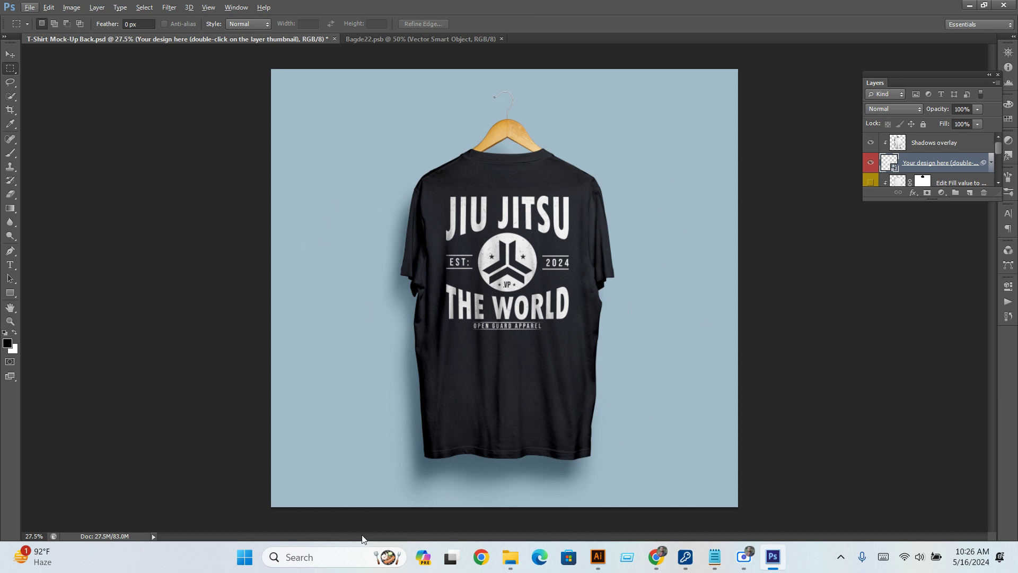
{"action": "scroll", "coordinate": [951, 149], "scroll_direction": "down", "scroll_amount": 5}
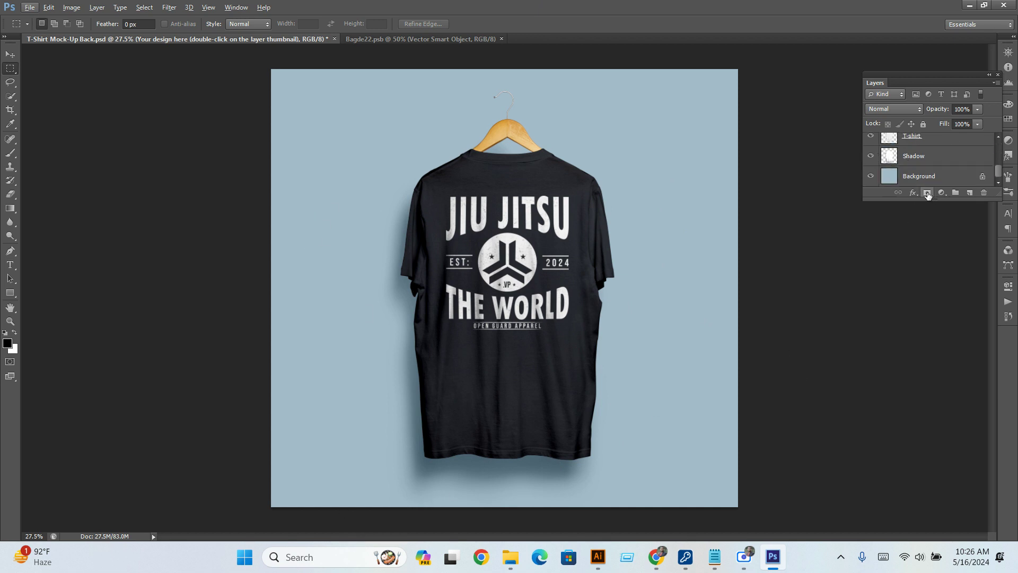
{"action": "left_click", "coordinate": [870, 176]}
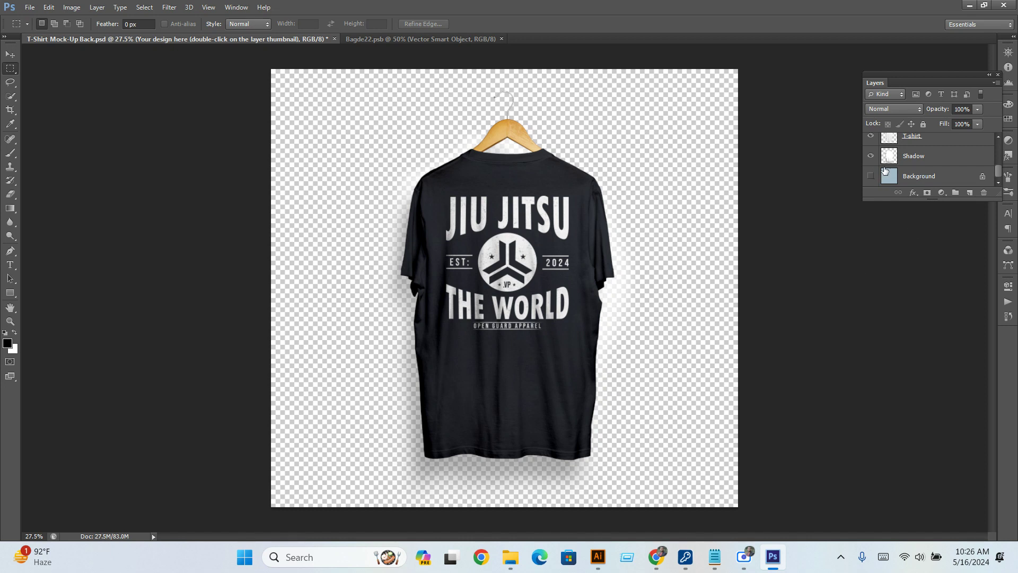
{"action": "left_click", "coordinate": [871, 156]}
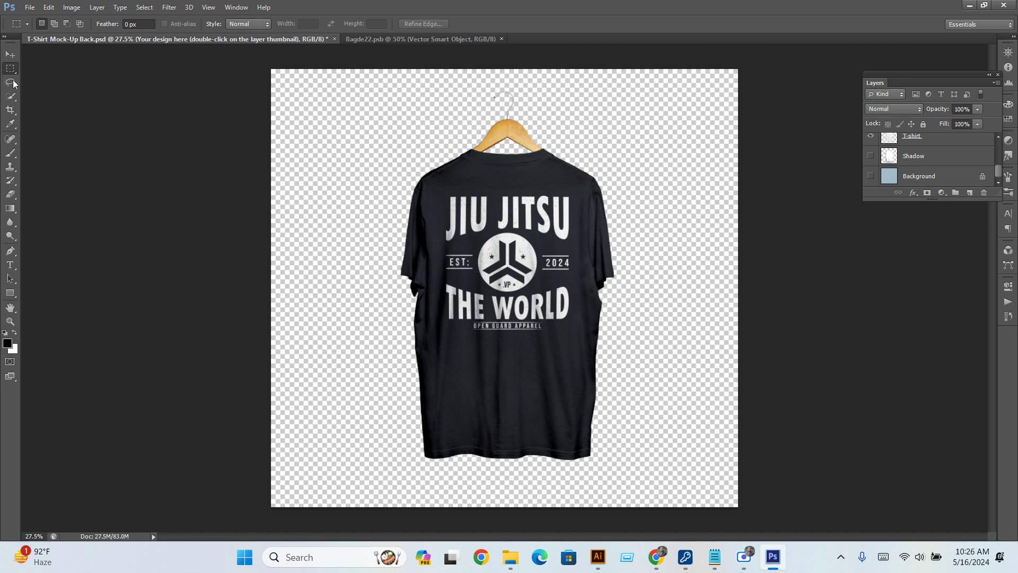
Save for Web as transparent PNG-24 named 'ppppppp' in the tshirt new folder.
{"action": "left_click", "coordinate": [29, 8]}
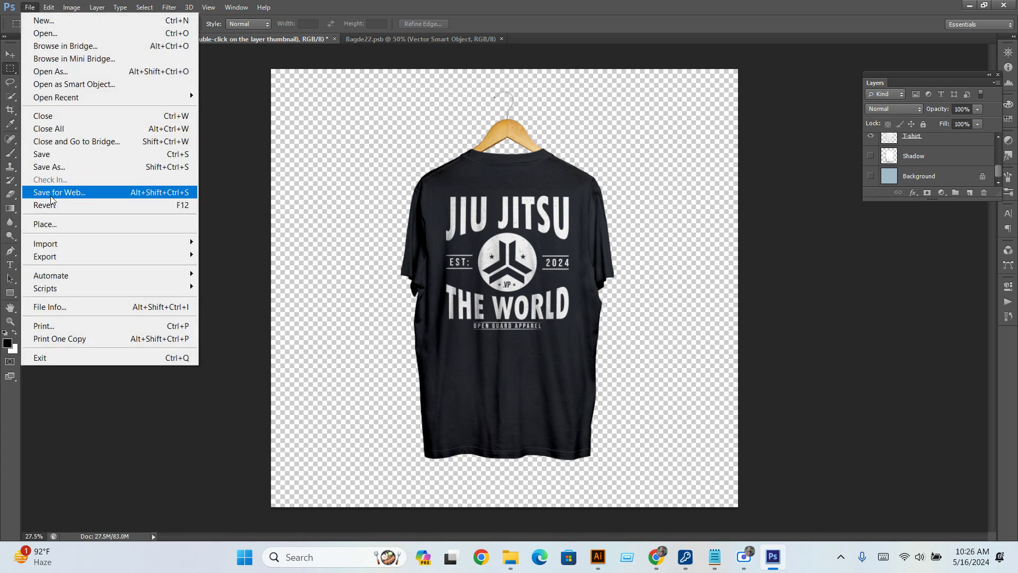
{"action": "left_click", "coordinate": [79, 192]}
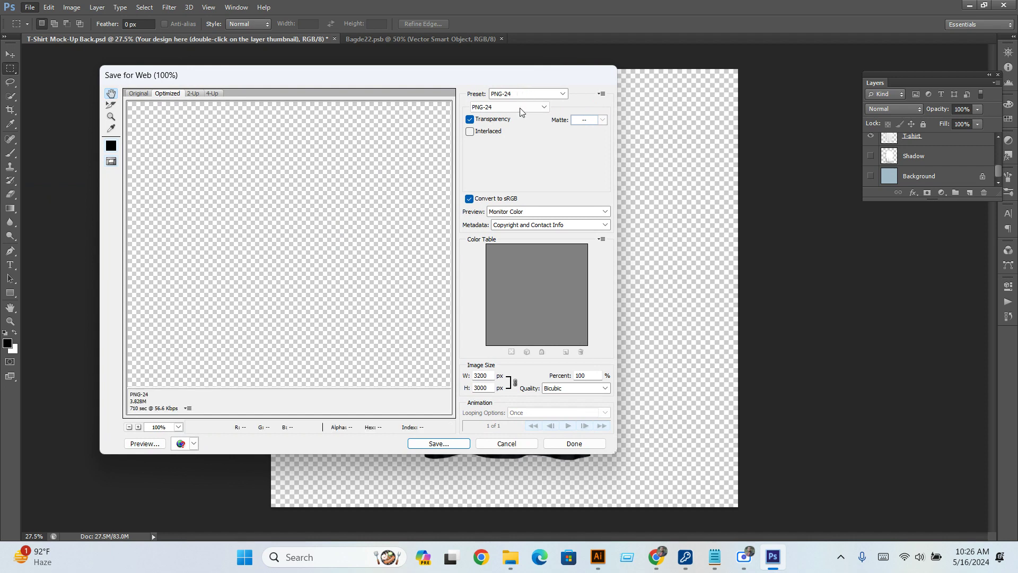
{"action": "left_click", "coordinate": [519, 108]}
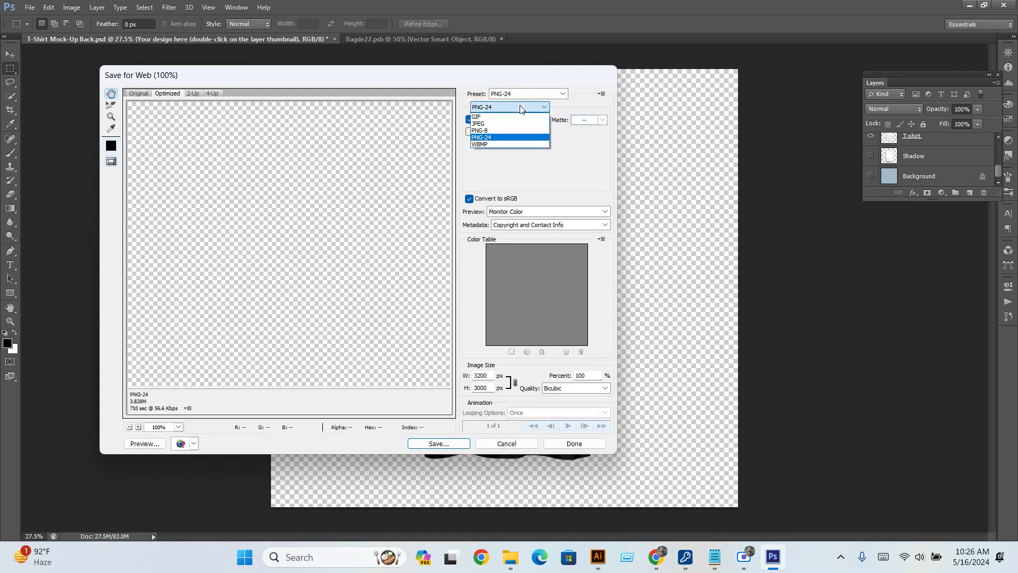
{"action": "left_click", "coordinate": [490, 139]}
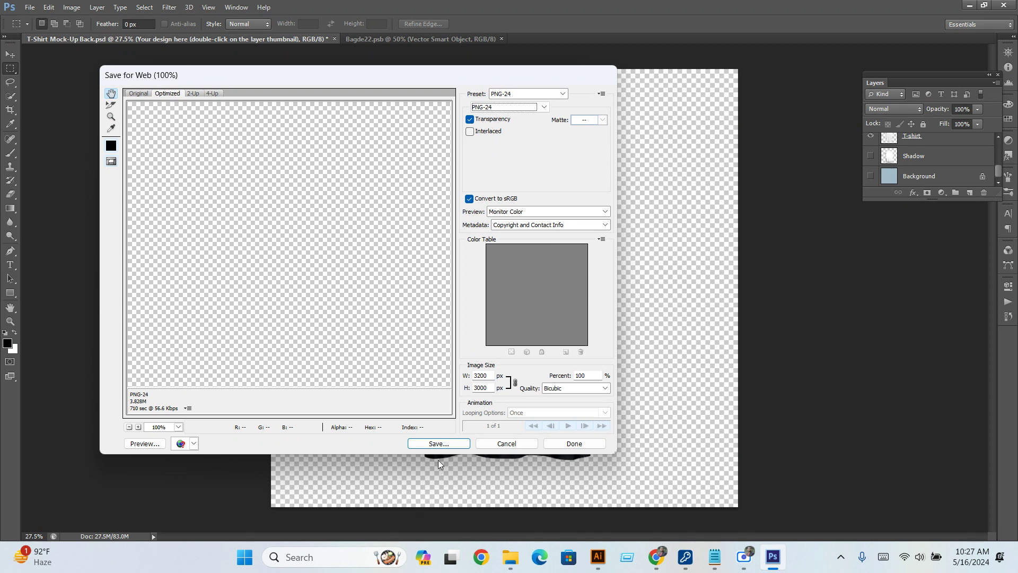
{"action": "left_click", "coordinate": [440, 444]}
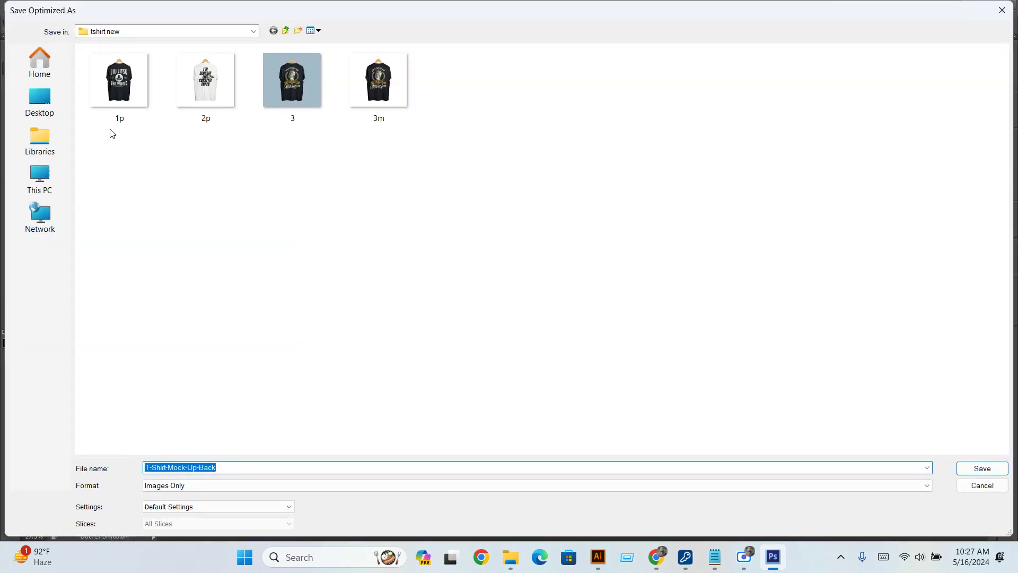
{"action": "type", "text": "ppppppp"}
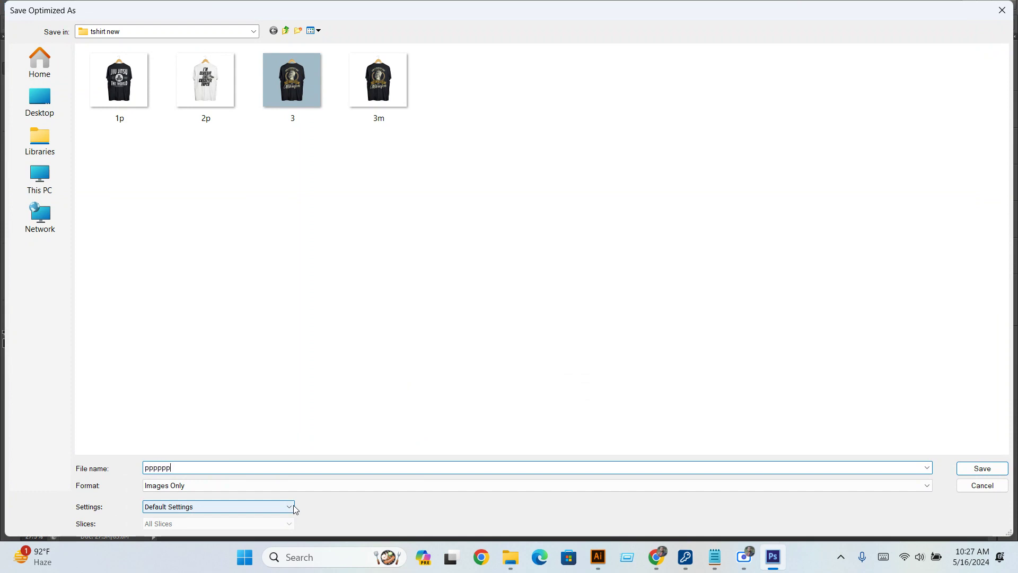
{"action": "left_click", "coordinate": [983, 468]}
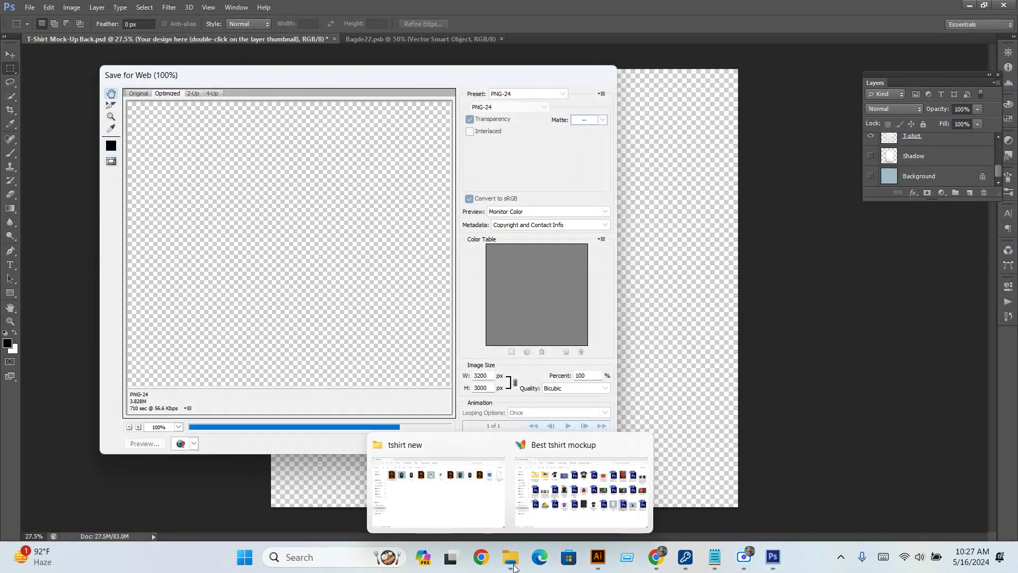
Refresh the tshirt new folder in File Explorer so the new PNG appears.
{"action": "left_click", "coordinate": [440, 505]}
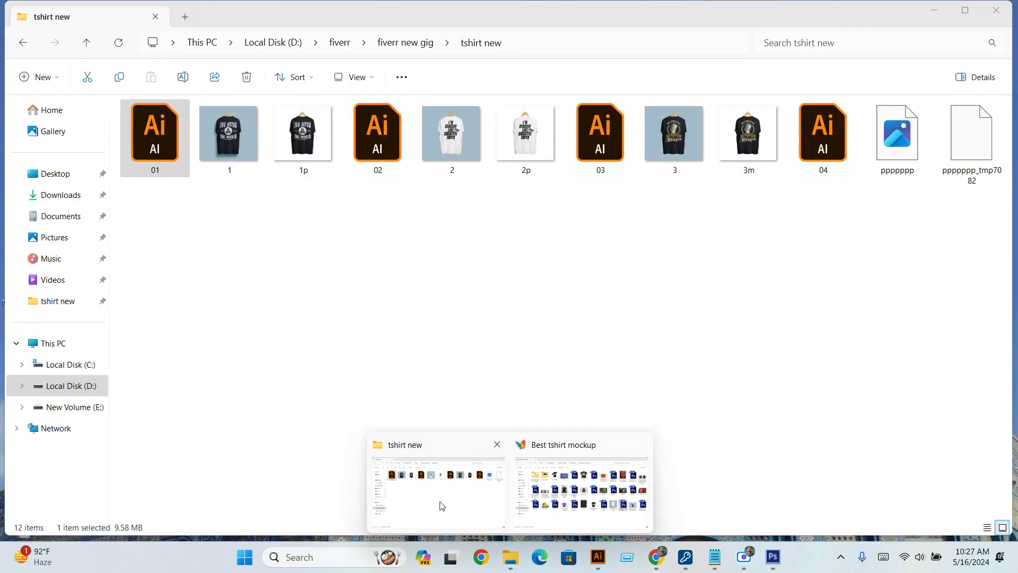
{"action": "right_click", "coordinate": [919, 259]}
{"action": "left_click", "coordinate": [809, 419]}
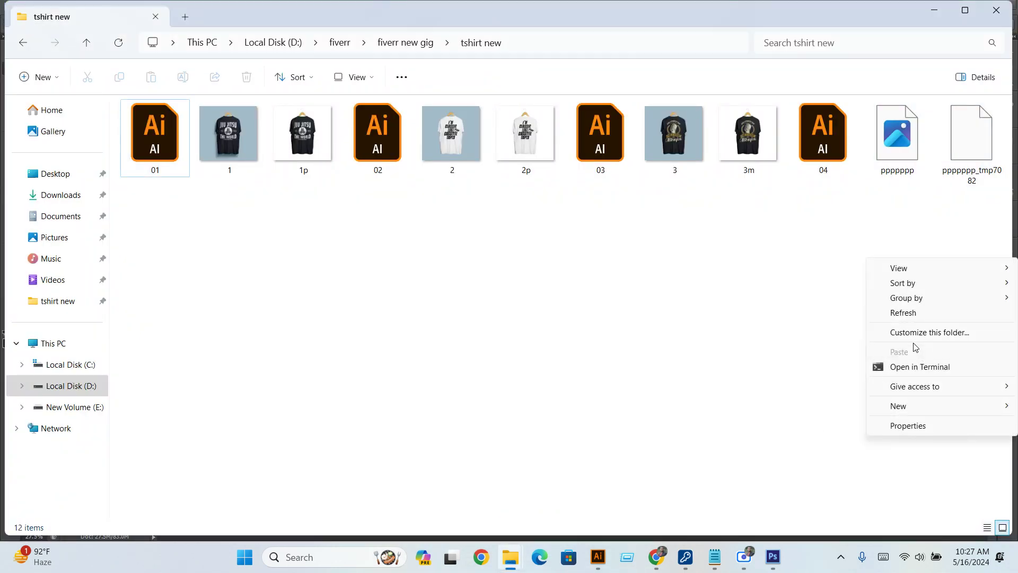
{"action": "left_click", "coordinate": [909, 315]}
Preview the exported Jiu Jitsu PNG, then drag it into the Illustrator document.
{"action": "double_click", "coordinate": [901, 154]}
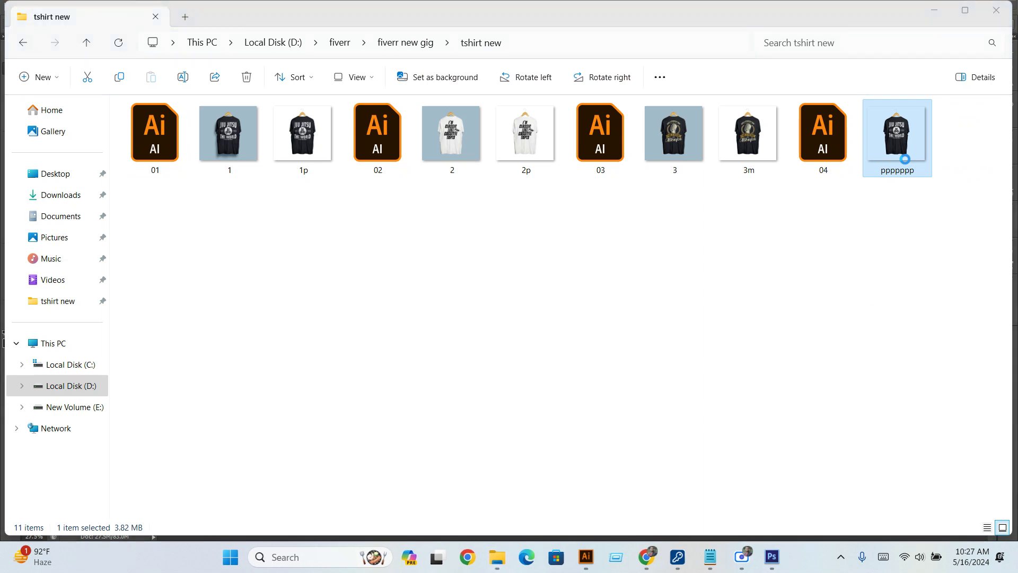
{"action": "scroll", "coordinate": [692, 289], "scroll_direction": "up", "scroll_amount": 2}
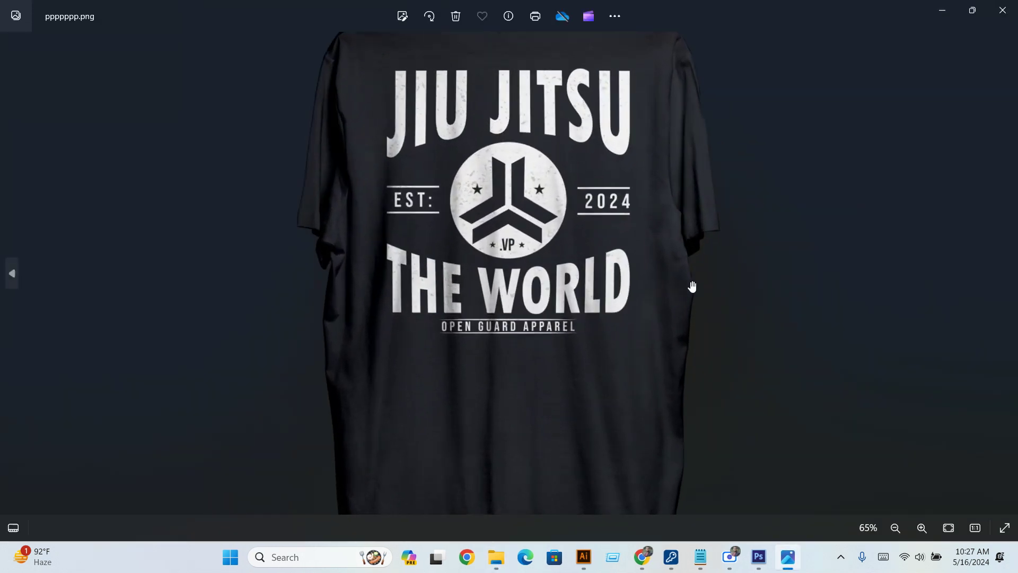
{"action": "scroll", "coordinate": [692, 289], "scroll_direction": "up", "scroll_amount": 2}
{"action": "scroll", "coordinate": [694, 289], "scroll_direction": "up", "scroll_amount": 2}
{"action": "scroll", "coordinate": [694, 289], "scroll_direction": "down", "scroll_amount": 3}
{"action": "left_click", "coordinate": [1002, 10]}
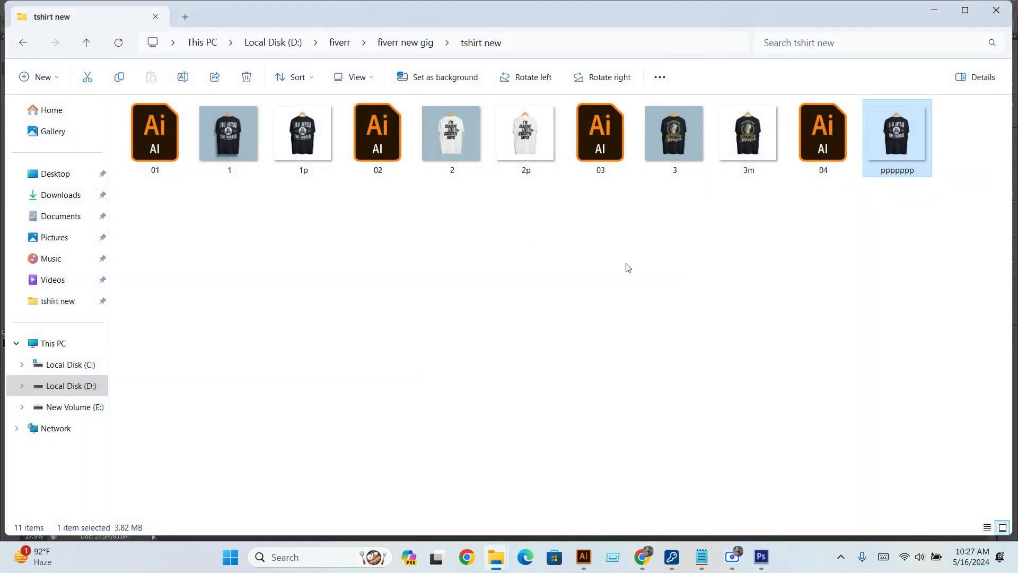
{"action": "mouse_move", "coordinate": [914, 148]}
{"action": "left_mouse_down"}
{"action": "mouse_move", "coordinate": [787, 396]}
{"action": "mouse_move", "coordinate": [685, 524]}
{"action": "mouse_move", "coordinate": [478, 570]}
{"action": "mouse_move", "coordinate": [587, 507]}
{"action": "mouse_move", "coordinate": [606, 568]}
{"action": "mouse_move", "coordinate": [528, 504]}
{"action": "mouse_move", "coordinate": [172, 61]}
{"action": "mouse_move", "coordinate": [105, 64]}
{"action": "mouse_move", "coordinate": [339, 323]}
{"action": "mouse_move", "coordinate": [600, 341]}
{"action": "left_mouse_up"}
Drag the Cassette Tapes (2p) and Mikrofon (3m) shirt PNGs into the Illustrator document.
{"action": "key", "text": "ctrl+minus"}
{"action": "key", "text": "ctrl+minus"}
{"action": "key", "text": "ctrl+minus"}
{"action": "mouse_move", "coordinate": [510, 556]}
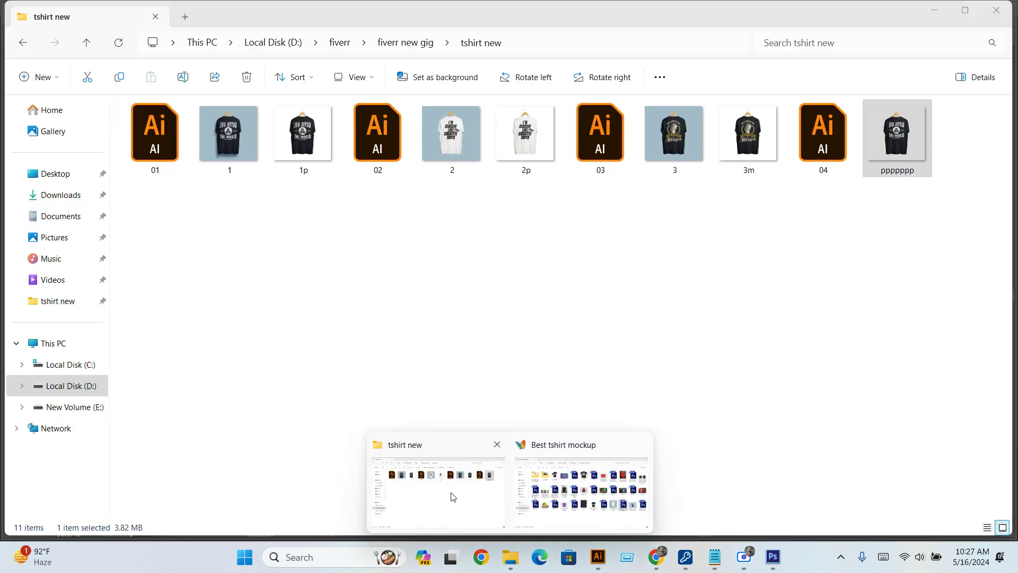
{"action": "left_click", "coordinate": [453, 497]}
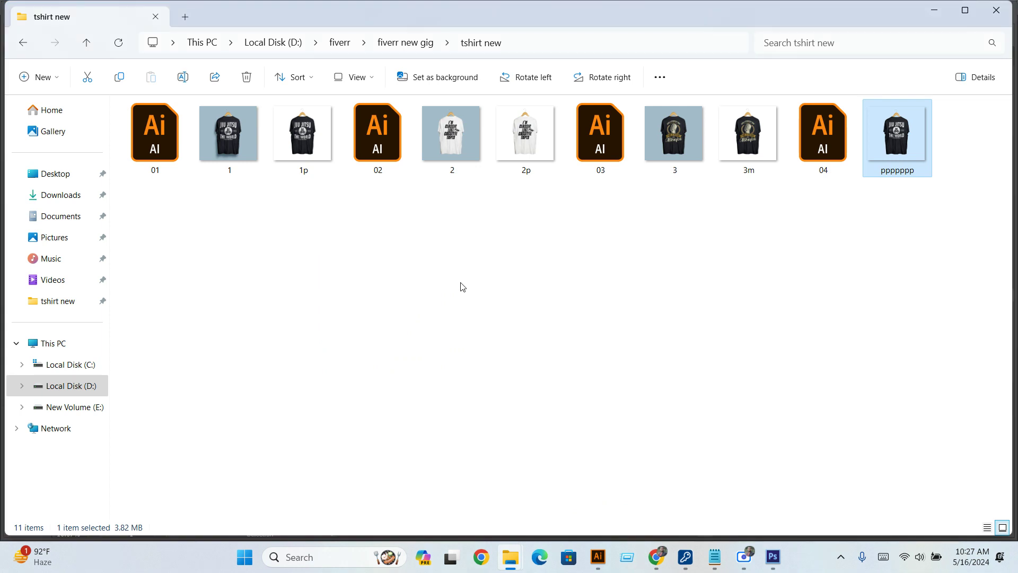
{"action": "left_click", "coordinate": [521, 156]}
{"action": "left_click", "coordinate": [755, 156], "text": "ctrl"}
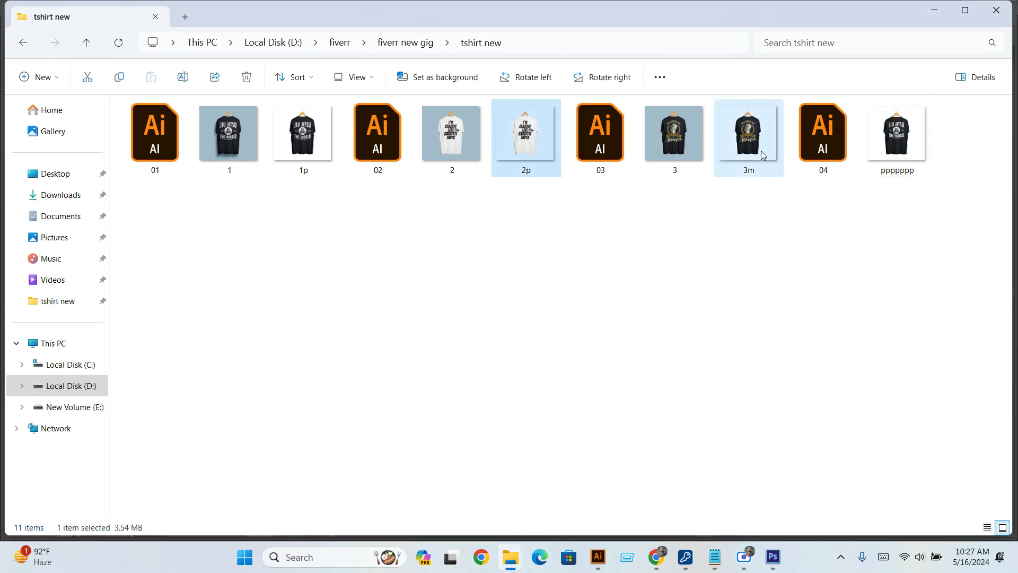
{"action": "left_click_drag", "start_coordinate": [748, 138], "coordinate": [600, 565]}
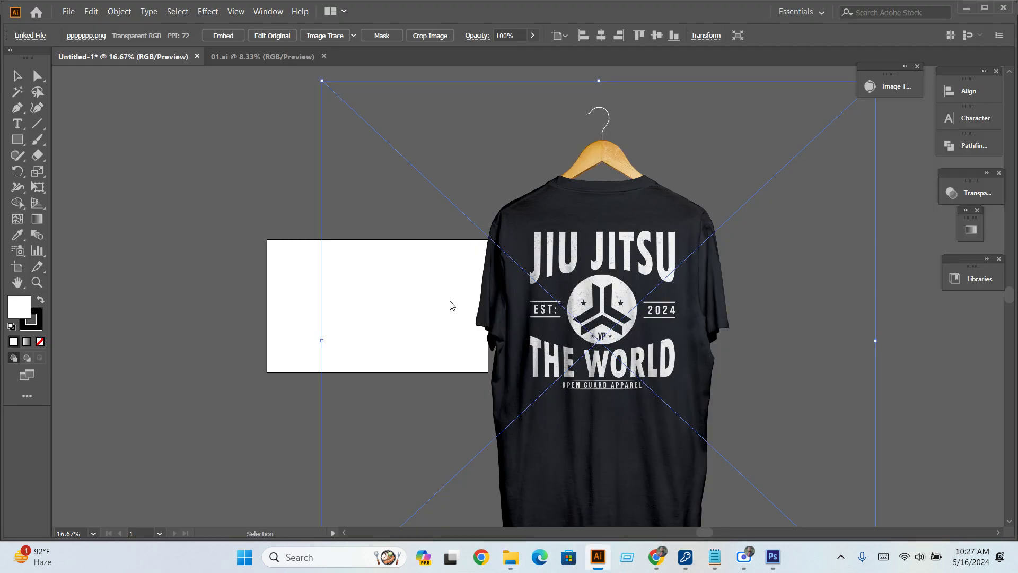
{"action": "left_click_drag", "start_coordinate": [600, 566], "coordinate": [450, 305]}
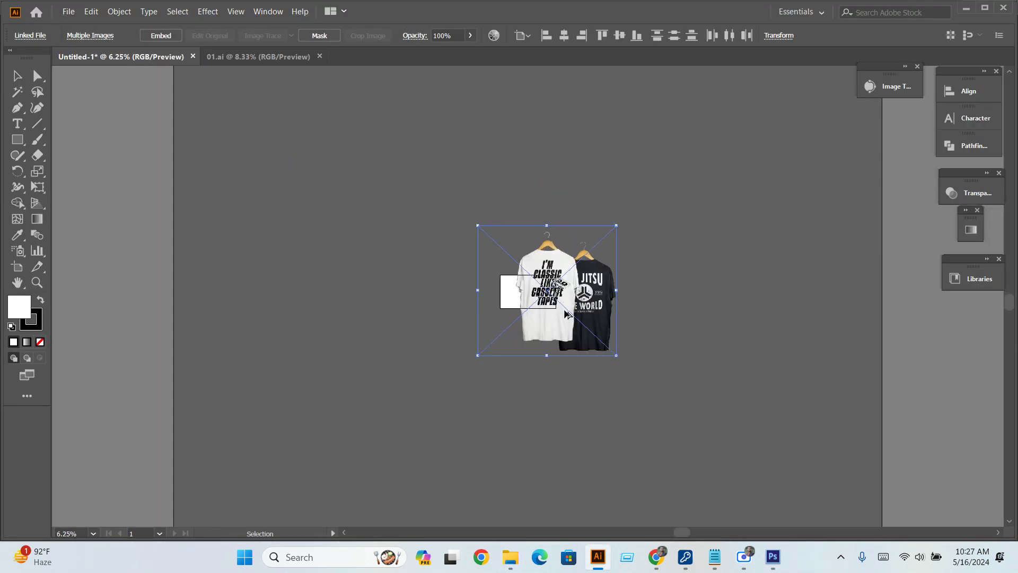
{"action": "scroll", "coordinate": [570, 319], "scroll_direction": "up", "scroll_amount": 1}
{"action": "left_click_drag", "start_coordinate": [548, 322], "coordinate": [717, 401]}
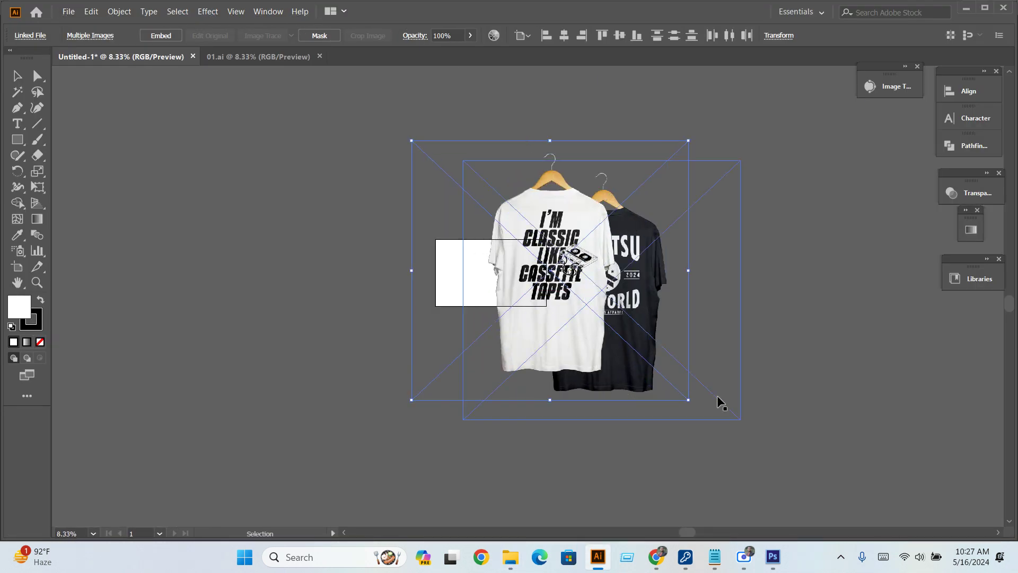
Embed the Cassette Tapes shirt image and move it to the left.
{"action": "scroll", "coordinate": [716, 398], "scroll_direction": "up", "scroll_amount": 1}
{"action": "mouse_move", "coordinate": [819, 394]}
{"action": "left_mouse_down"}
{"action": "mouse_move", "coordinate": [391, 260]}
{"action": "mouse_move", "coordinate": [447, 335]}
{"action": "left_mouse_up"}
{"action": "scroll", "coordinate": [447, 335], "scroll_direction": "down", "scroll_amount": 1}
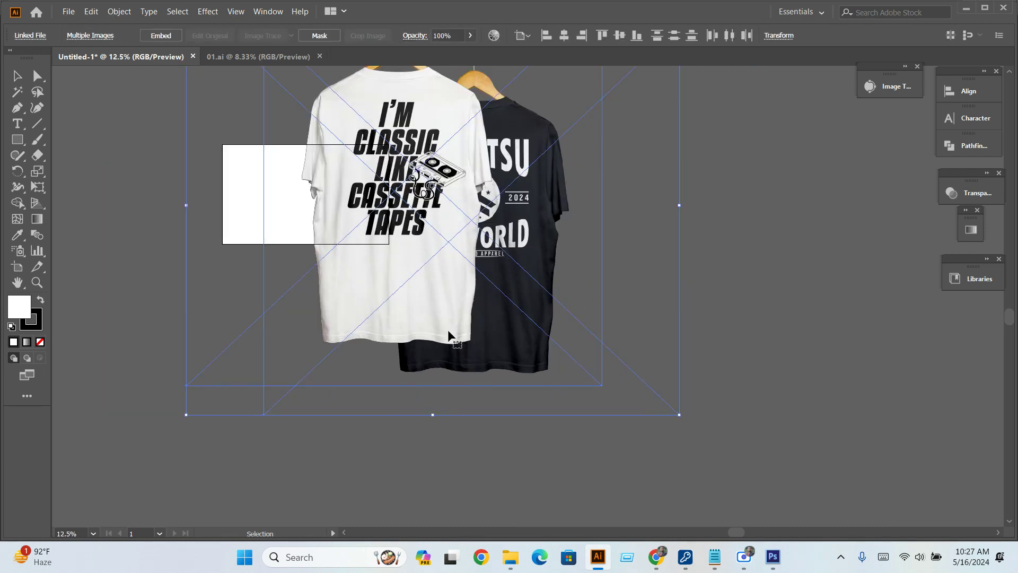
{"action": "scroll", "coordinate": [529, 256], "scroll_direction": "up", "scroll_amount": 1}
{"action": "left_click", "coordinate": [715, 257]}
{"action": "scroll", "coordinate": [756, 280], "scroll_direction": "up", "scroll_amount": 3}
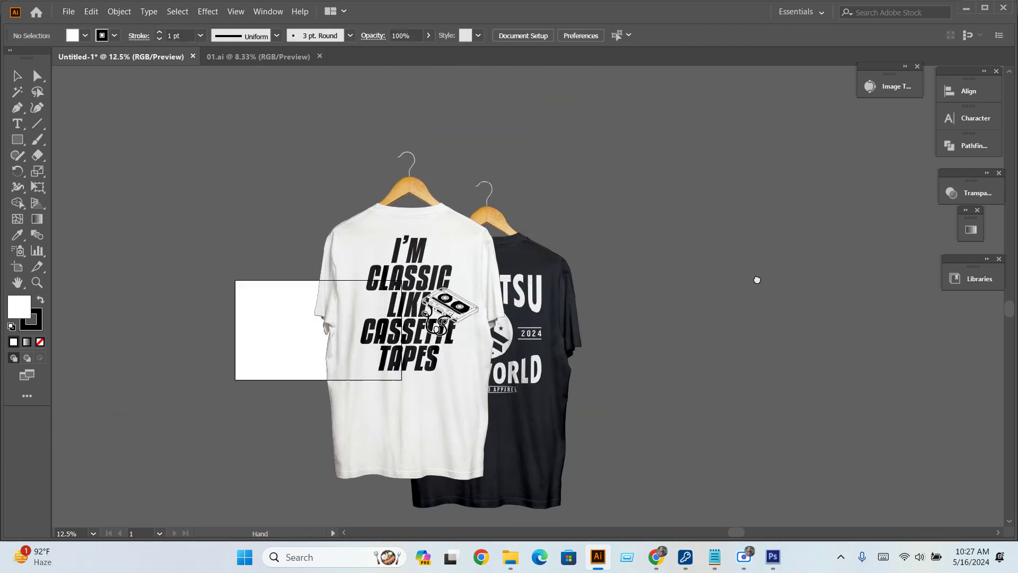
{"action": "left_click", "coordinate": [385, 201]}
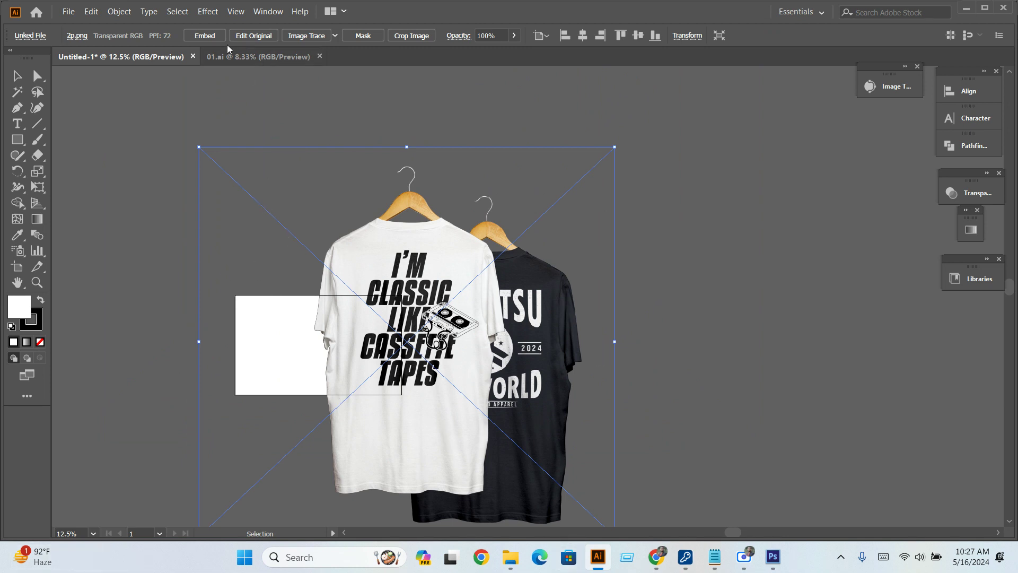
{"action": "left_click", "coordinate": [215, 37]}
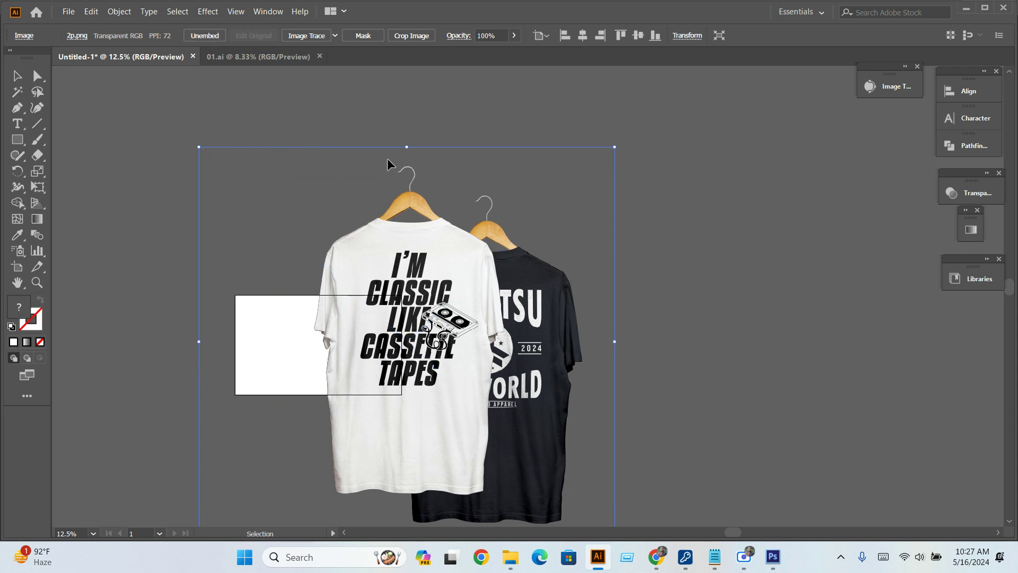
{"action": "left_click_drag", "start_coordinate": [461, 386], "coordinate": [212, 381]}
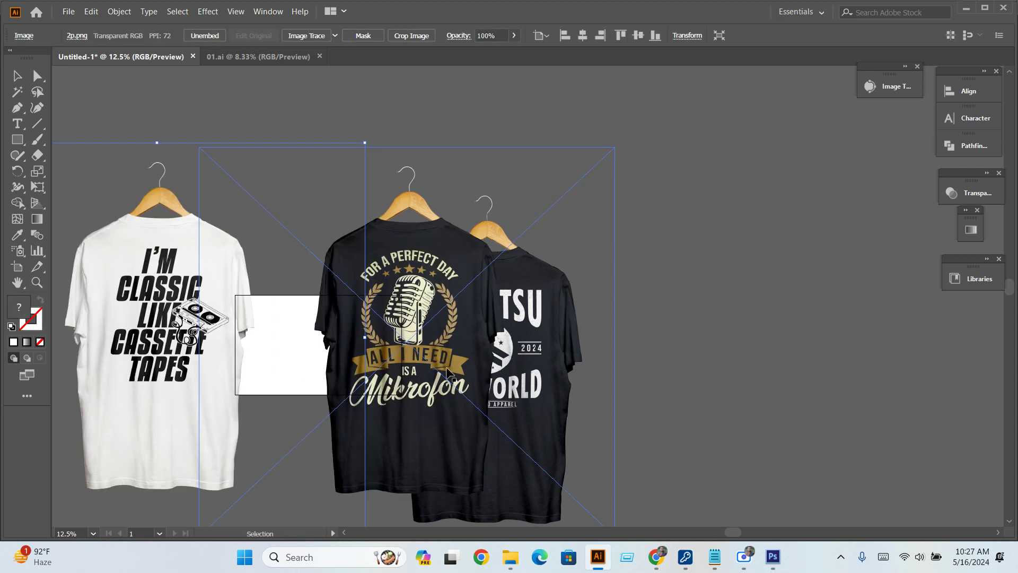
Embed the Mikrofon and Jiu Jitsu shirt images, moving the Mikrofon shirt left.
{"action": "left_click", "coordinate": [476, 342]}
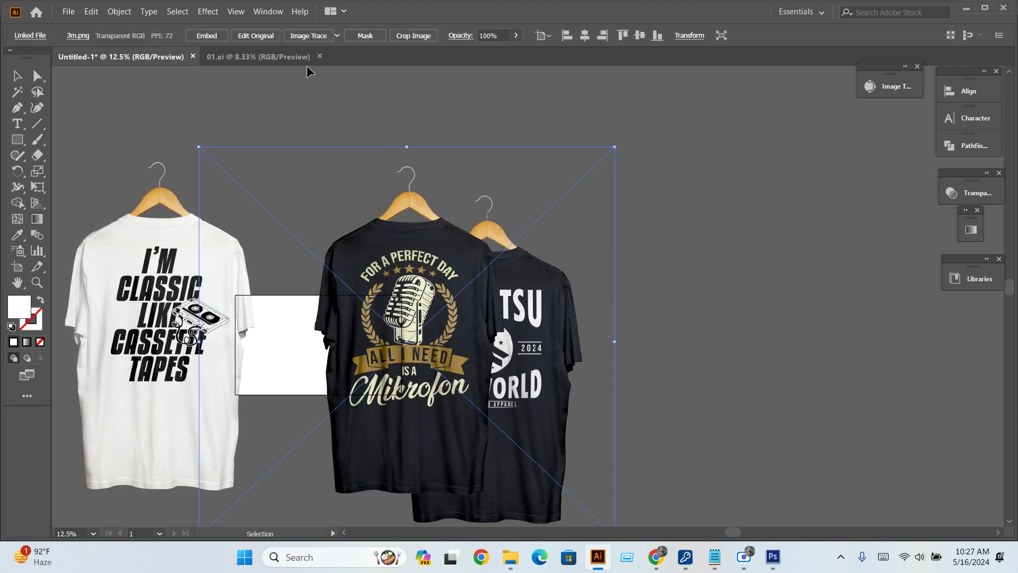
{"action": "left_click", "coordinate": [207, 35]}
{"action": "left_click_drag", "start_coordinate": [469, 343], "coordinate": [209, 343]}
{"action": "left_click", "coordinate": [488, 424]}
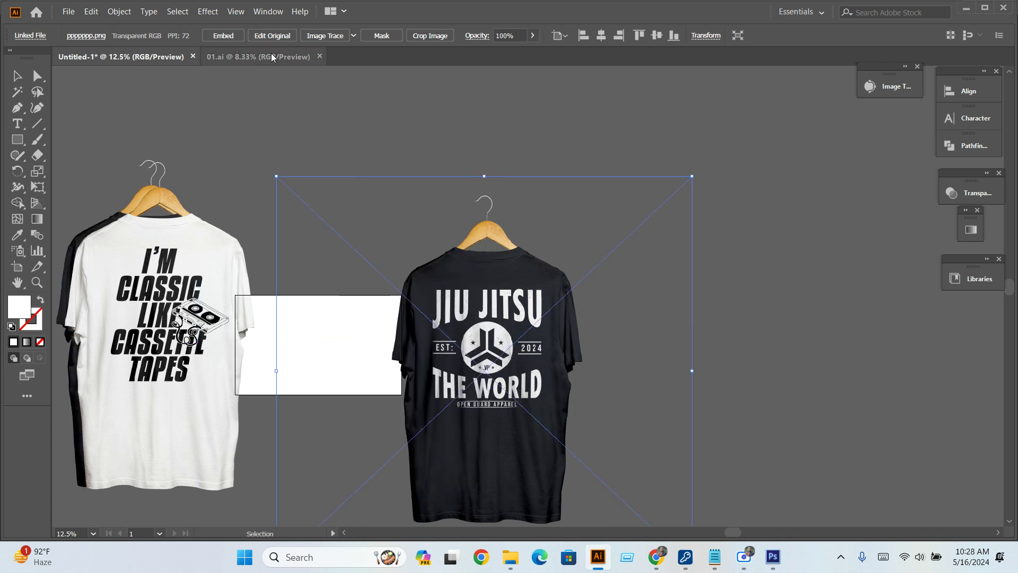
{"action": "left_click", "coordinate": [233, 38]}
Move the Jiu Jitsu shirt behind the white shirt and centre-align them.
{"action": "scroll", "coordinate": [626, 246], "scroll_direction": "down", "scroll_amount": 2}
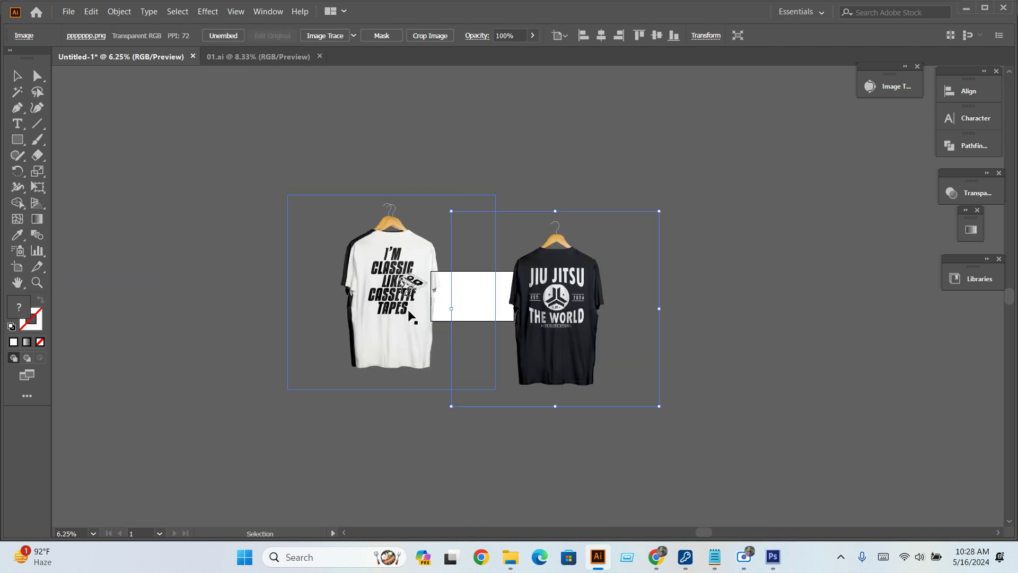
{"action": "left_click_drag", "start_coordinate": [563, 366], "coordinate": [399, 350]}
{"action": "scroll", "coordinate": [355, 141], "scroll_direction": "up", "scroll_amount": 1}
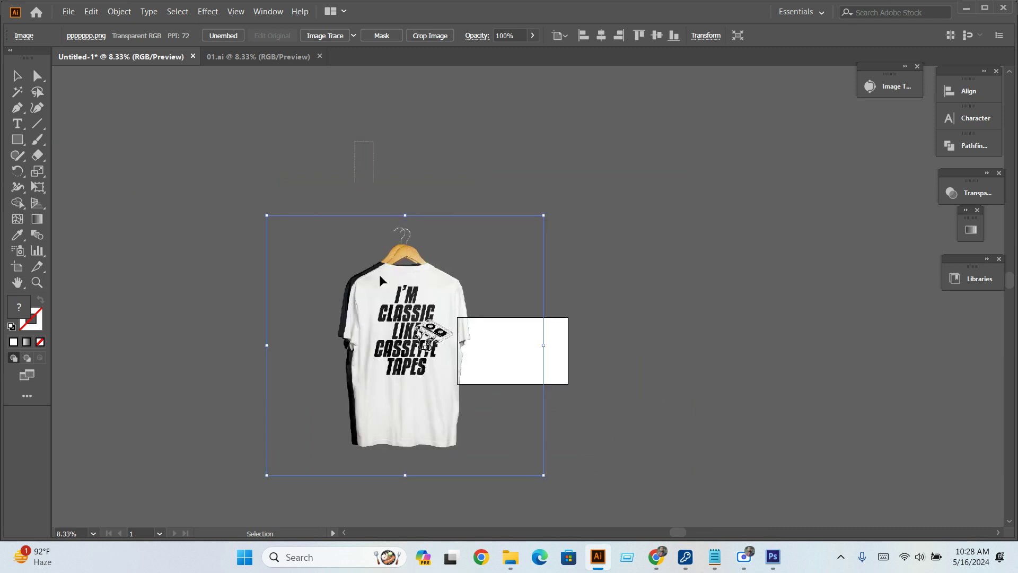
{"action": "left_click", "coordinate": [417, 378], "text": "shift"}
{"action": "left_click", "coordinate": [564, 35]}
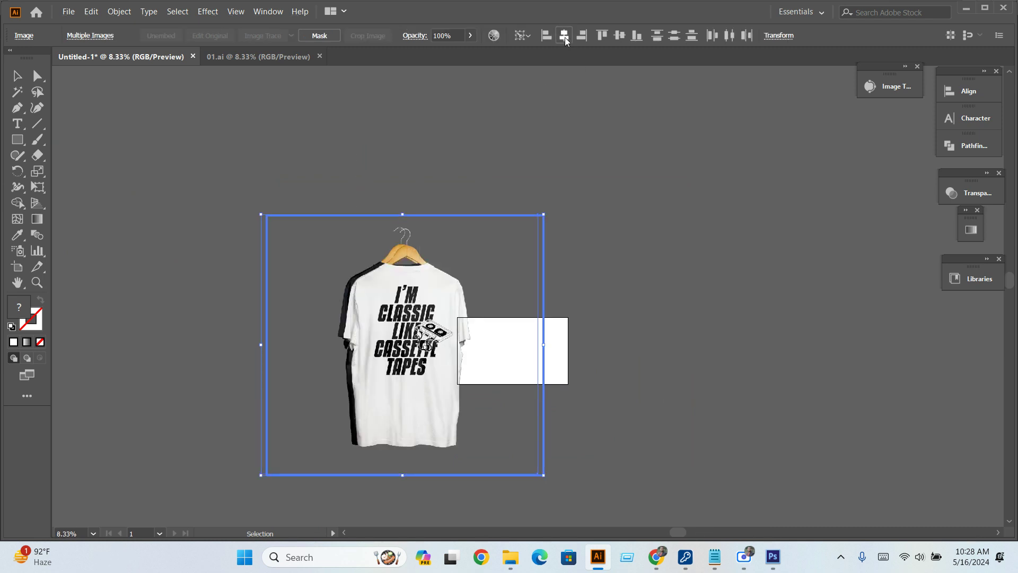
{"action": "left_click", "coordinate": [619, 35]}
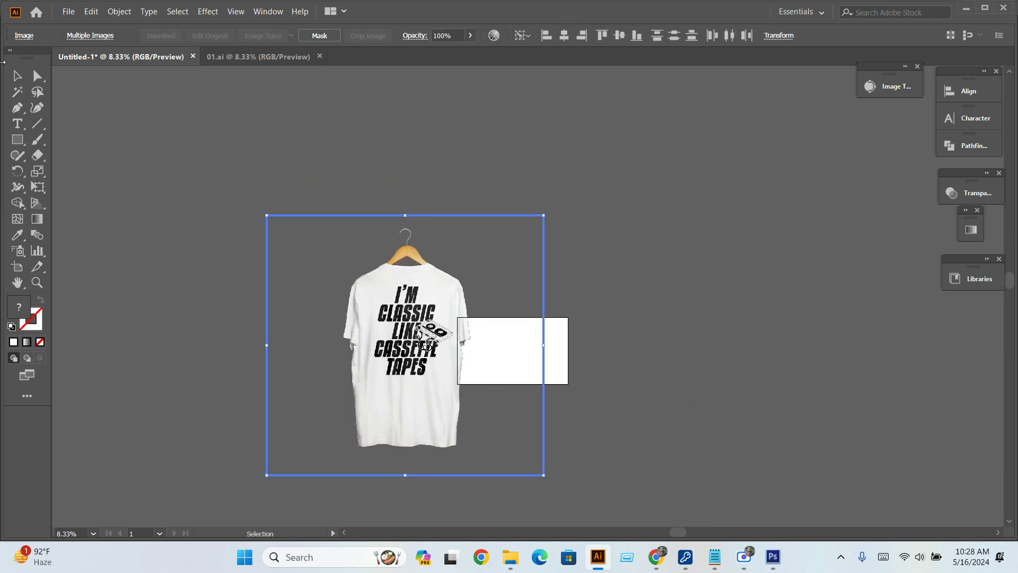
{"action": "left_click", "coordinate": [291, 173]}
Resize the Cassette Tapes shirt and position it on the artboard.
{"action": "scroll", "coordinate": [361, 419], "scroll_direction": "up", "scroll_amount": 1}
{"action": "left_click_drag", "start_coordinate": [120, 234], "coordinate": [297, 371]}
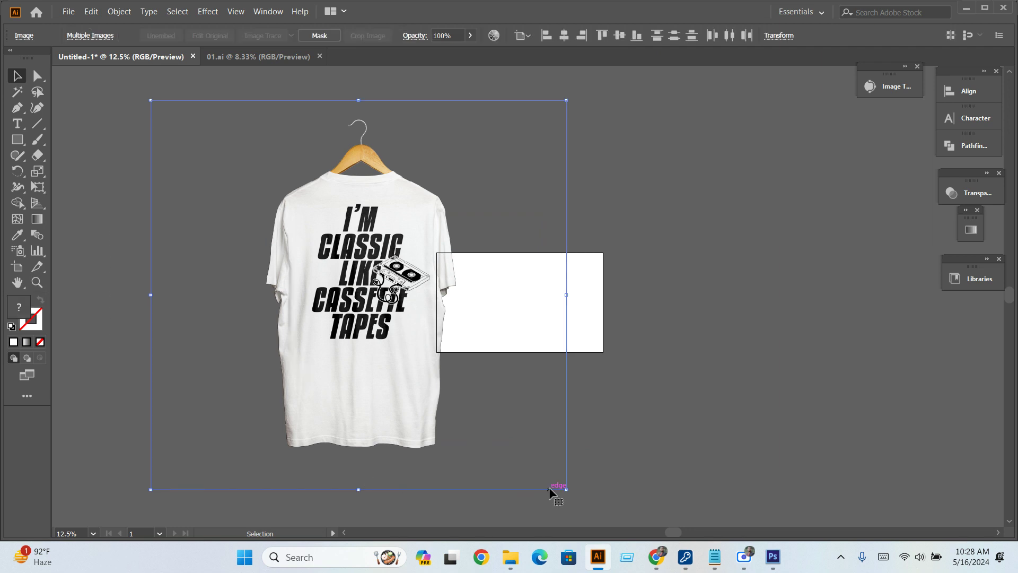
{"action": "left_click_drag", "start_coordinate": [566, 487], "coordinate": [536, 480]}
{"action": "left_click_drag", "start_coordinate": [421, 398], "coordinate": [398, 375]}
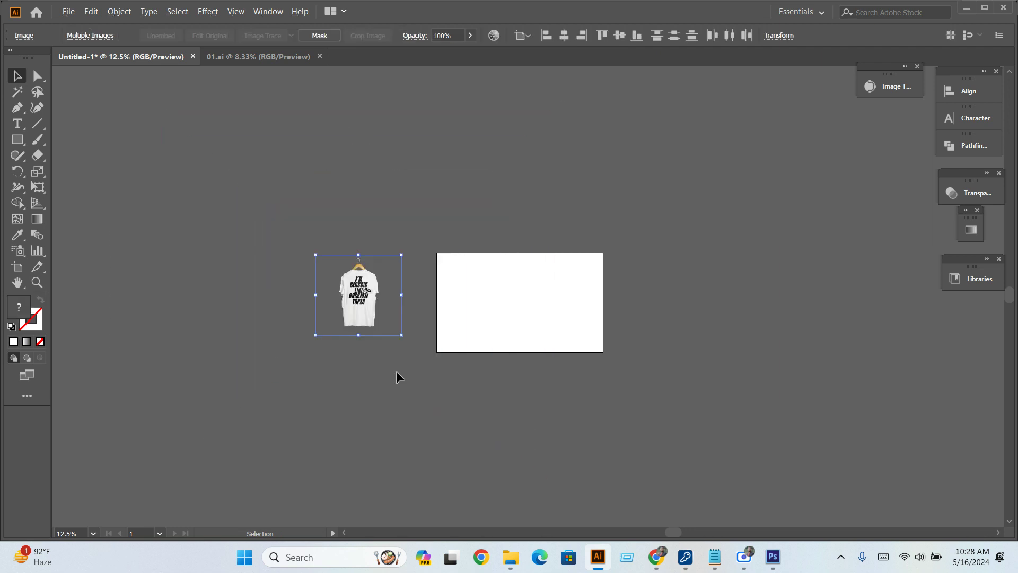
{"action": "scroll", "coordinate": [373, 300], "scroll_direction": "up", "scroll_amount": 1}
{"action": "mouse_move", "coordinate": [350, 303]}
{"action": "left_mouse_down"}
{"action": "mouse_move", "coordinate": [592, 324]}
{"action": "mouse_move", "coordinate": [449, 323]}
{"action": "left_mouse_up"}
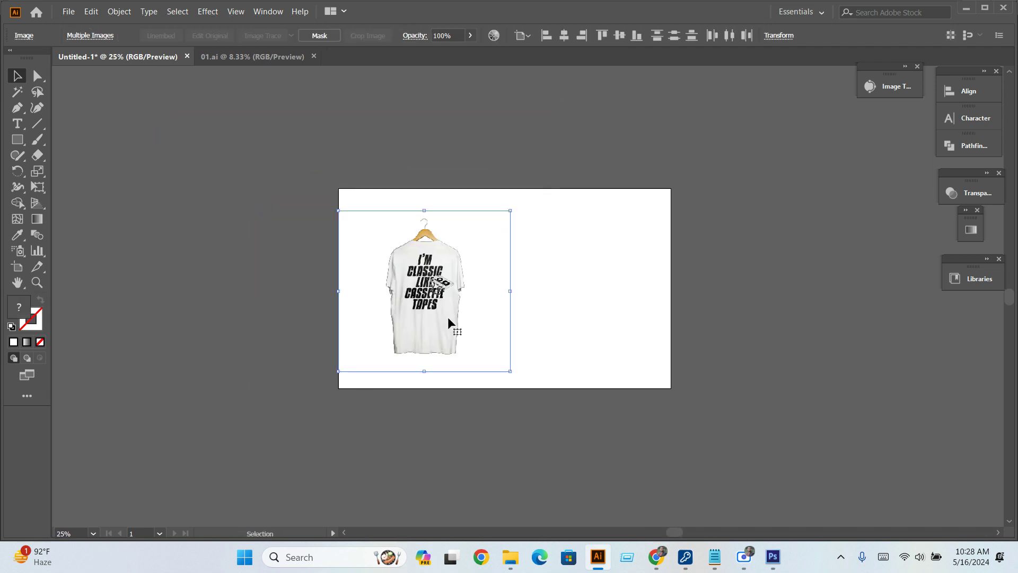
{"action": "left_click_drag", "start_coordinate": [510, 372], "coordinate": [542, 402]}
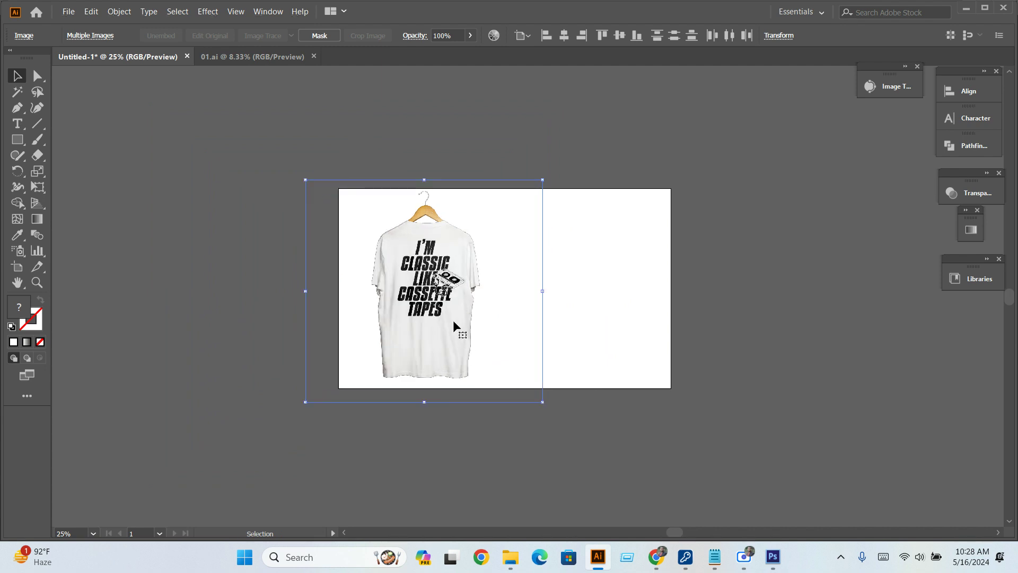
{"action": "left_click_drag", "start_coordinate": [447, 323], "coordinate": [428, 323]}
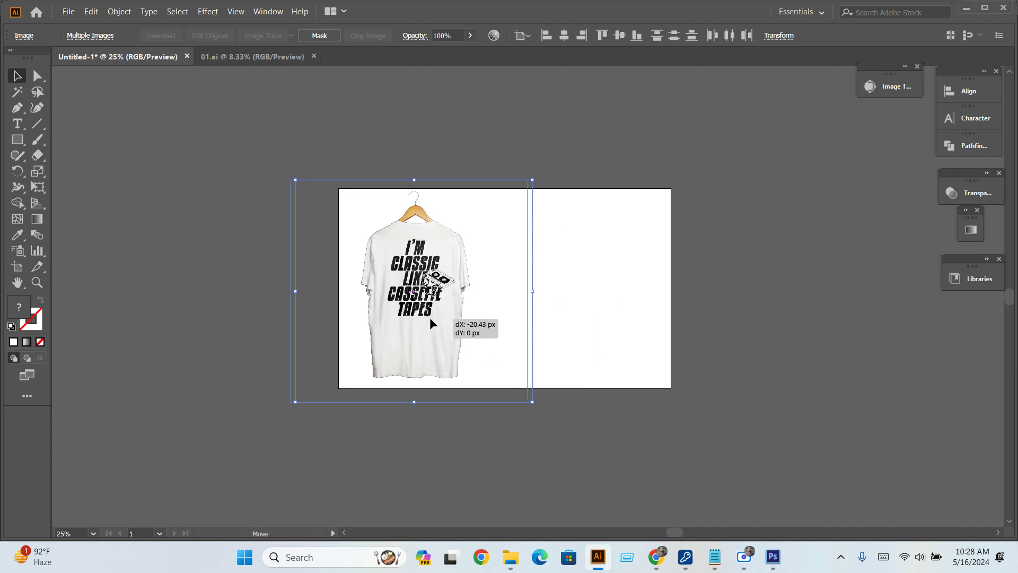
{"action": "left_click", "coordinate": [248, 443]}
Arrange Jiu Jitsu, Cassette Tapes and Mikrofon shirts in a row across the artboard.
{"action": "scroll", "coordinate": [182, 420], "scroll_direction": "right", "scroll_amount": 3}
{"action": "left_click_drag", "start_coordinate": [291, 337], "coordinate": [444, 333]}
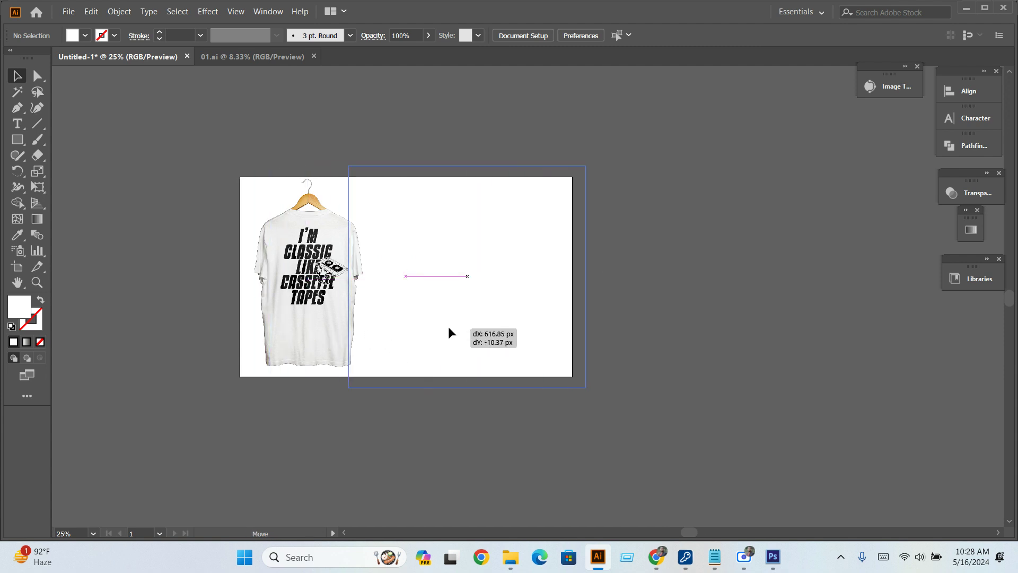
{"action": "left_click_drag", "start_coordinate": [318, 329], "coordinate": [686, 362]}
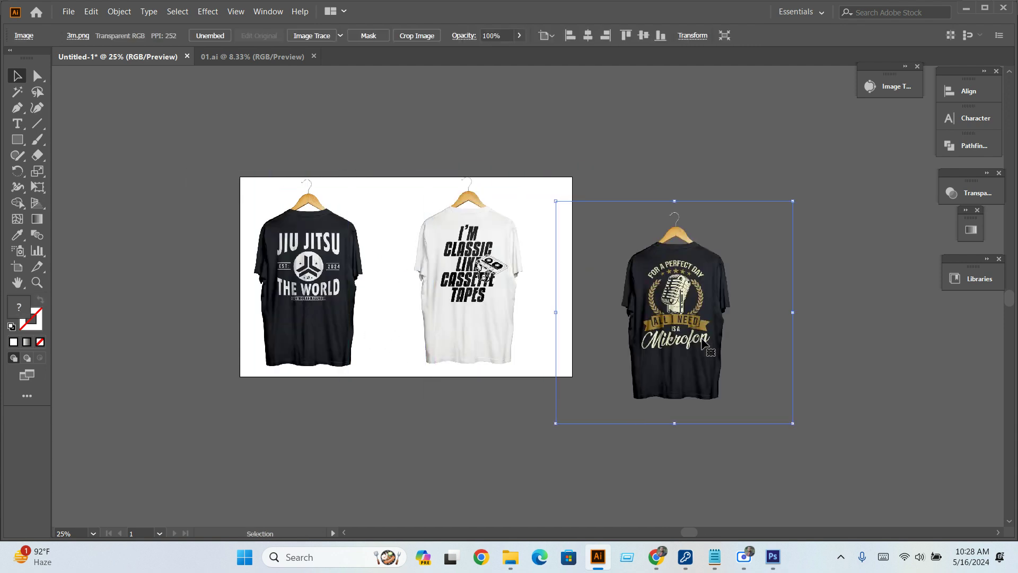
{"action": "left_click_drag", "start_coordinate": [467, 319], "coordinate": [421, 324]}
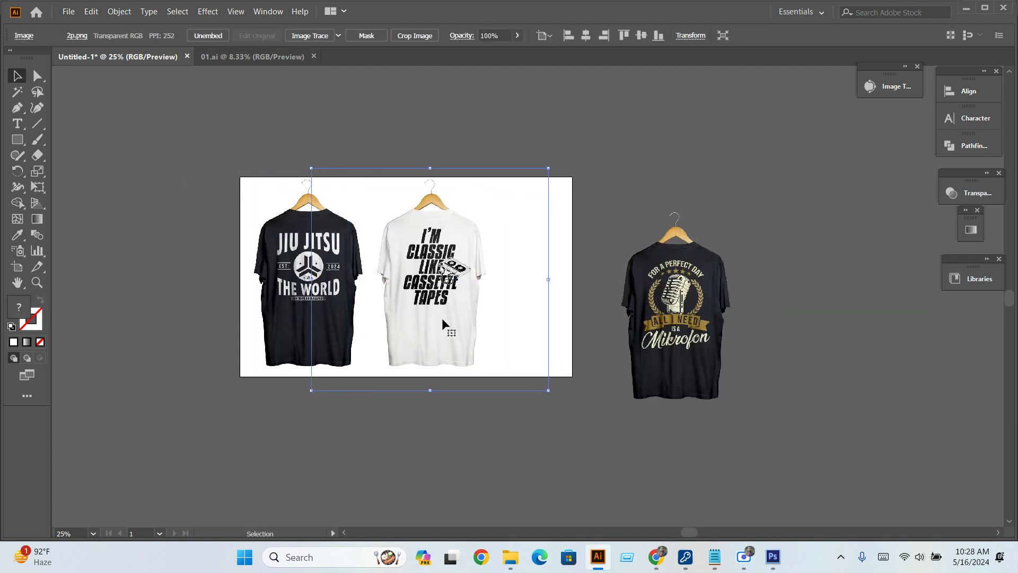
{"action": "mouse_move", "coordinate": [689, 345]}
{"action": "left_mouse_down"}
{"action": "mouse_move", "coordinate": [487, 313]}
{"action": "mouse_move", "coordinate": [424, 317]}
{"action": "left_mouse_up"}
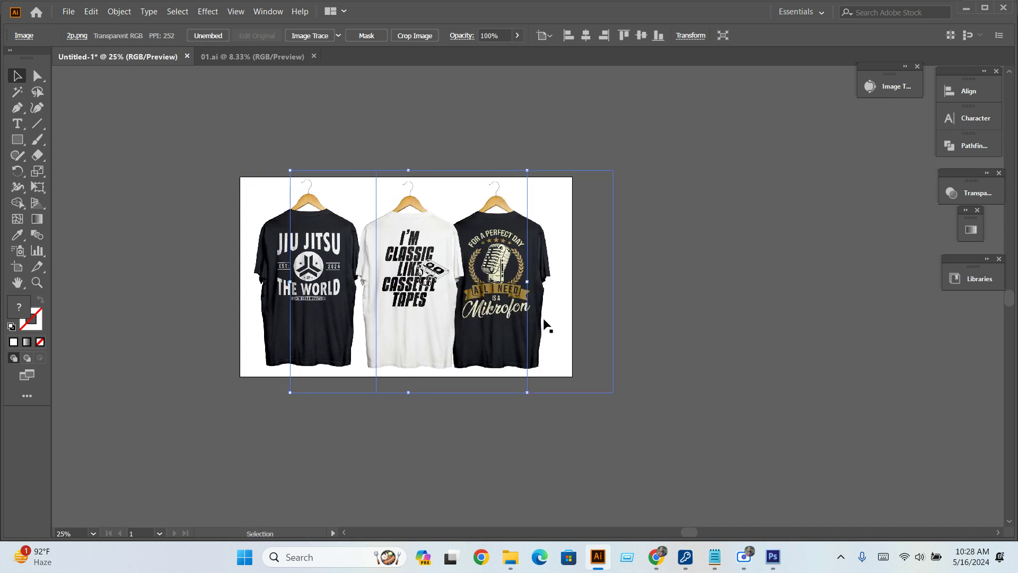
{"action": "left_click_drag", "start_coordinate": [546, 324], "coordinate": [575, 312]}
Top-align the three shirt images and group them.
{"action": "left_click", "coordinate": [722, 357]}
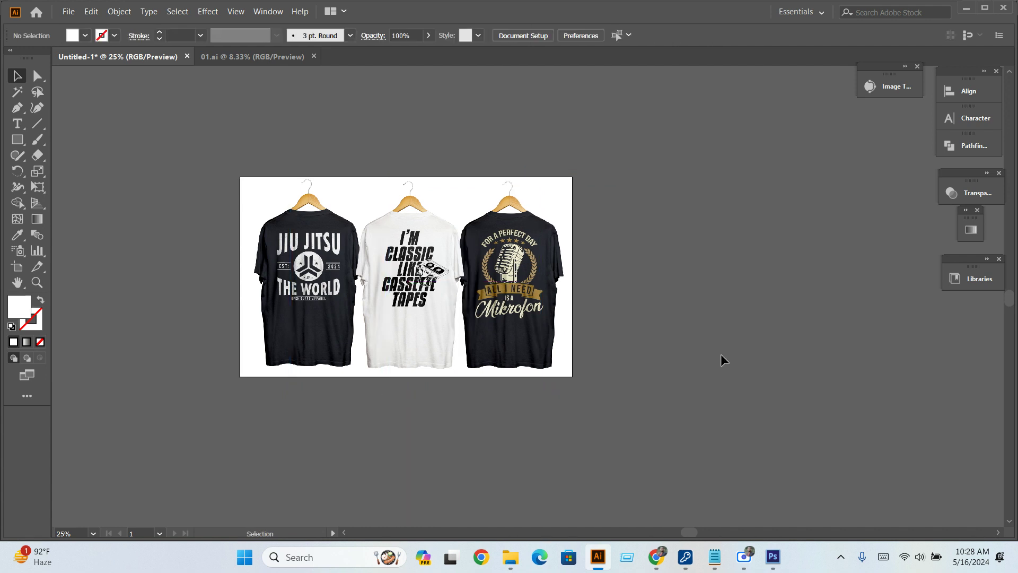
{"action": "key", "text": "ctrl+a"}
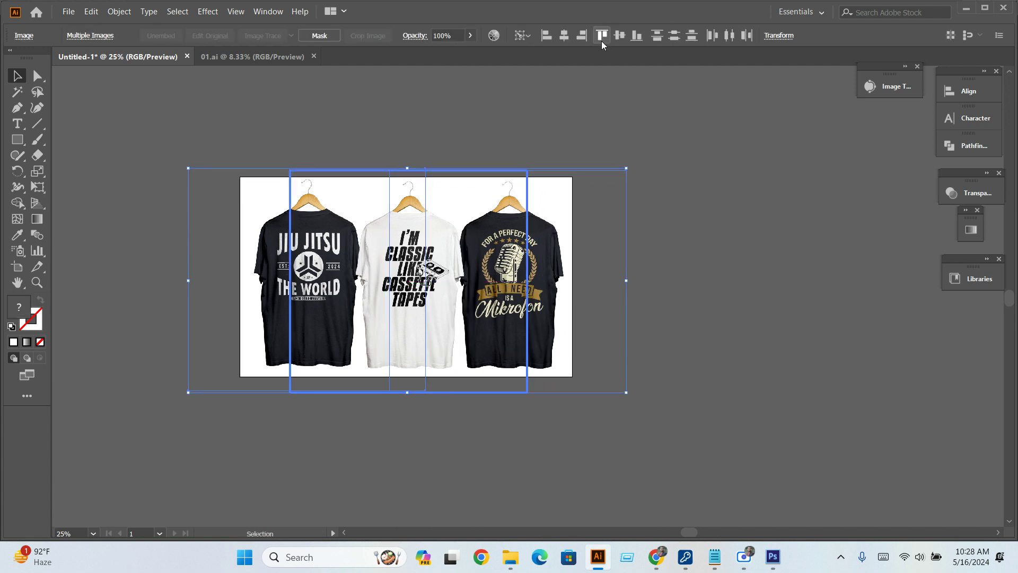
{"action": "left_click", "coordinate": [602, 35]}
{"action": "left_click", "coordinate": [628, 357]}
{"action": "scroll", "coordinate": [446, 301], "scroll_direction": "up", "scroll_amount": 2}
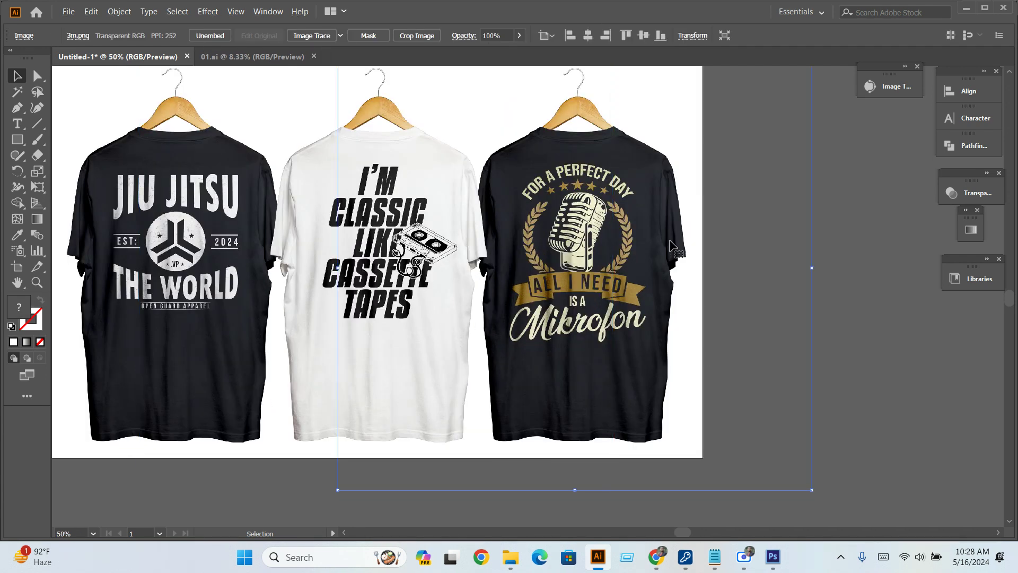
{"action": "left_click_drag", "start_coordinate": [613, 490], "coordinate": [114, 227]}
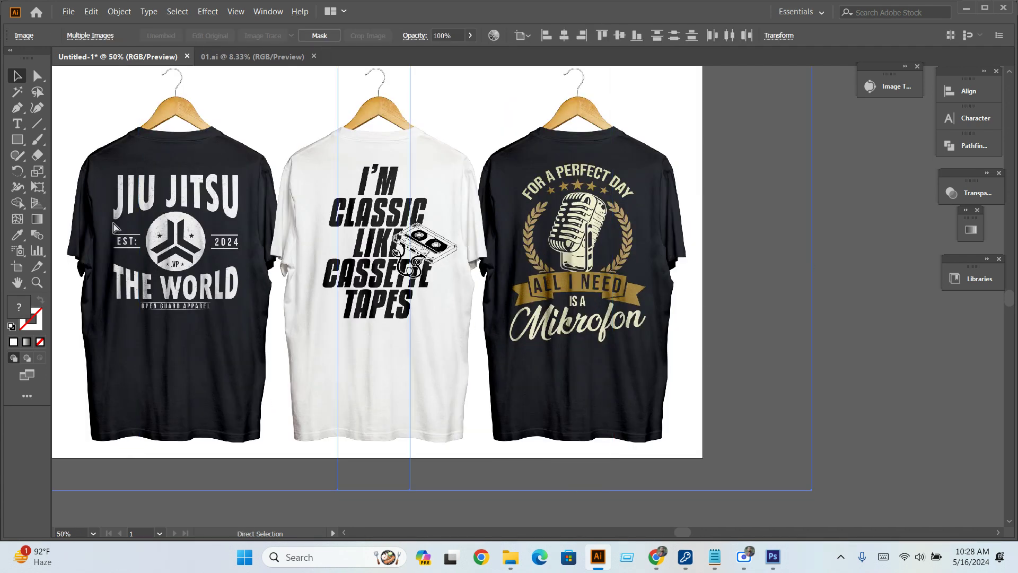
{"action": "key", "text": "ctrl+g"}
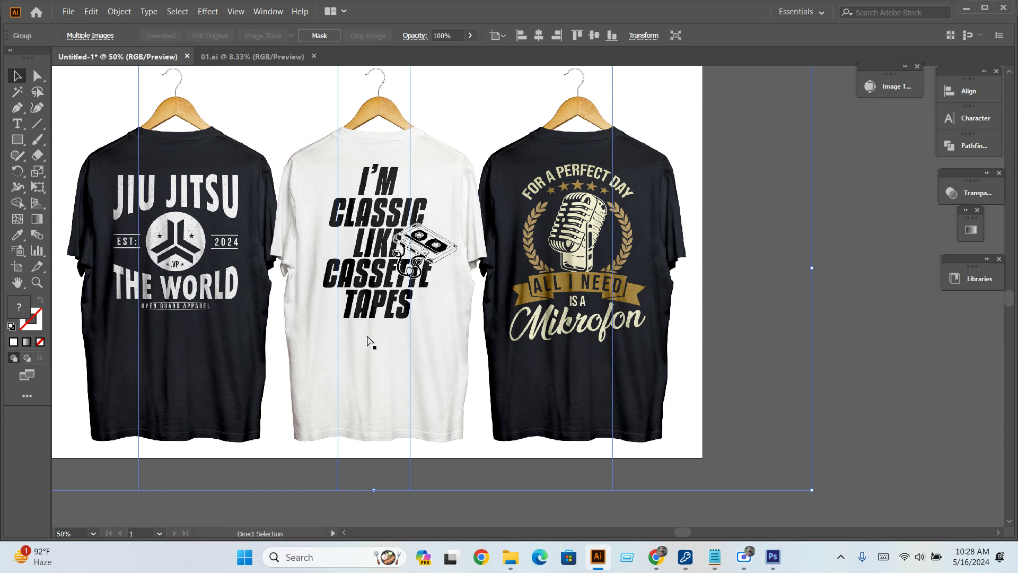
Centre the shirt group horizontally and vertically on the artboard.
{"action": "scroll", "coordinate": [359, 375], "scroll_direction": "down", "scroll_amount": 1}
{"action": "left_click", "coordinate": [698, 322]}
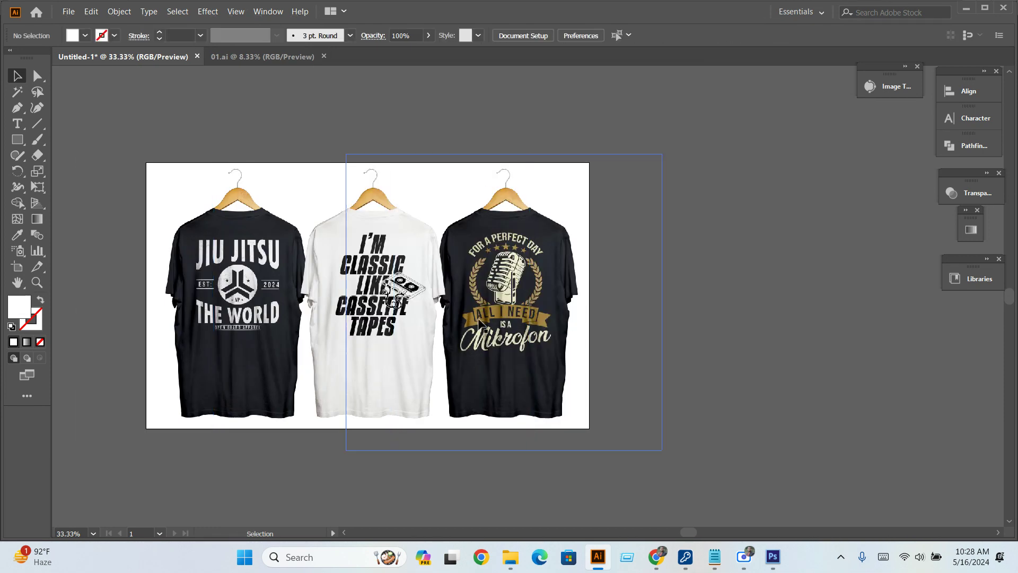
{"action": "left_click", "coordinate": [346, 305]}
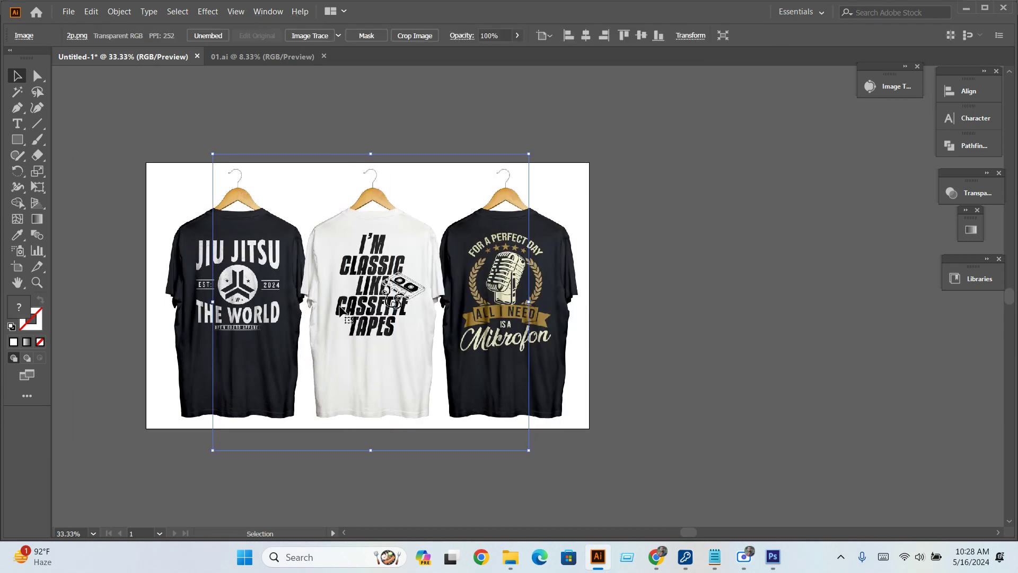
{"action": "left_click", "coordinate": [655, 347]}
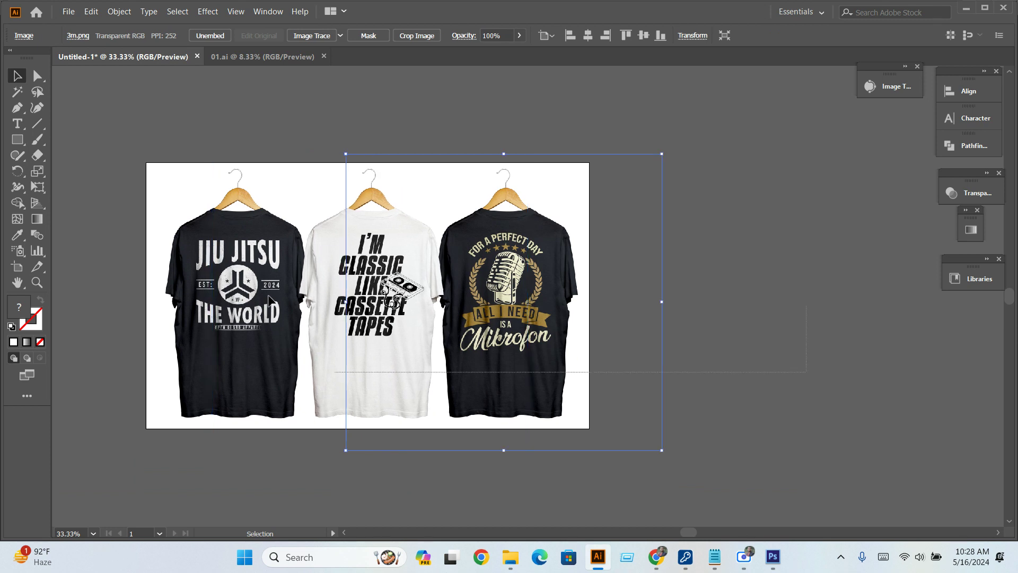
{"action": "left_click", "coordinate": [123, 274]}
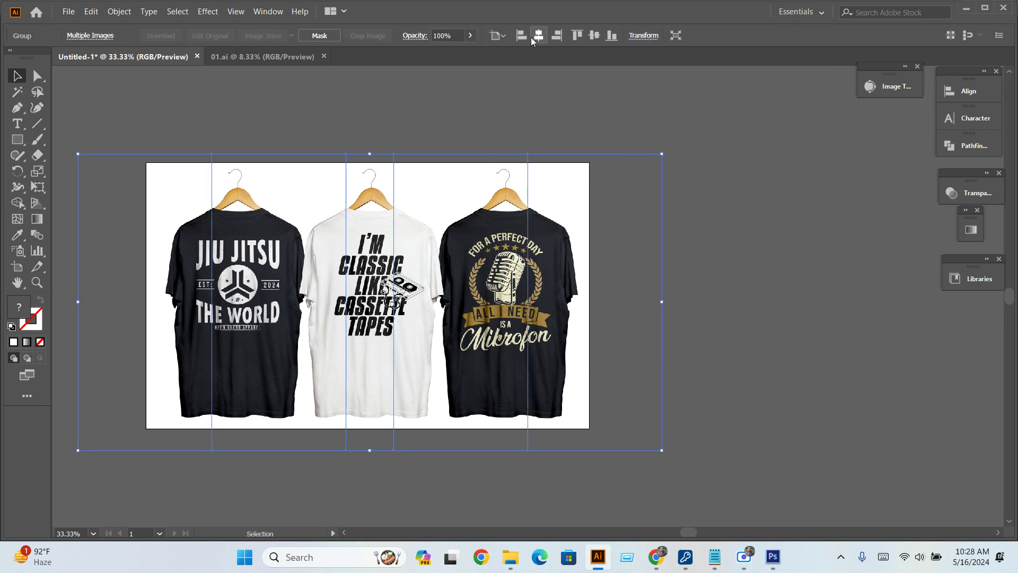
{"action": "left_click", "coordinate": [533, 41]}
{"action": "left_click", "coordinate": [594, 36]}
Nudge the shirt group down and back up with Shift+arrow keys.
{"action": "left_click", "coordinate": [741, 291]}
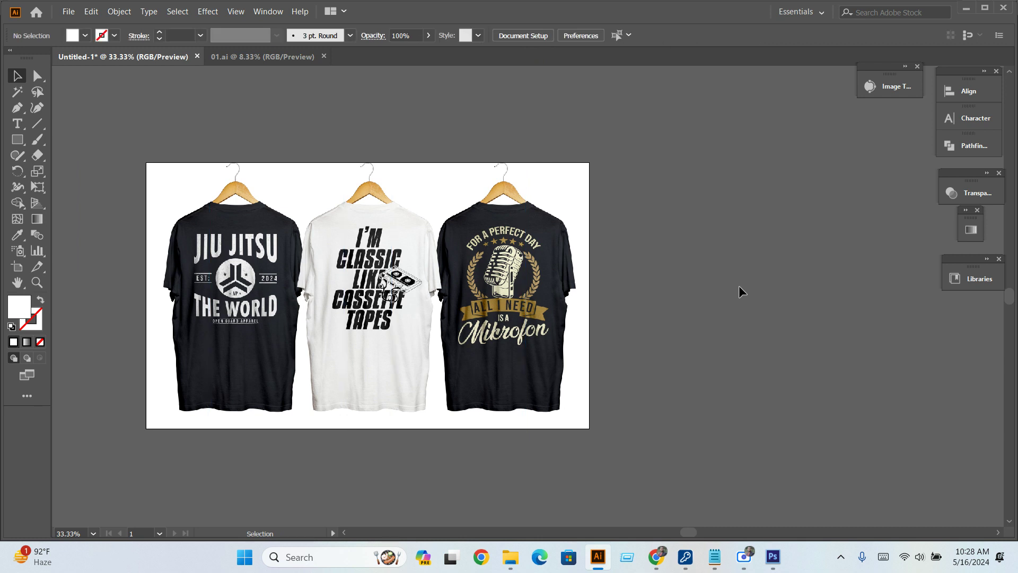
{"action": "left_click", "coordinate": [532, 351]}
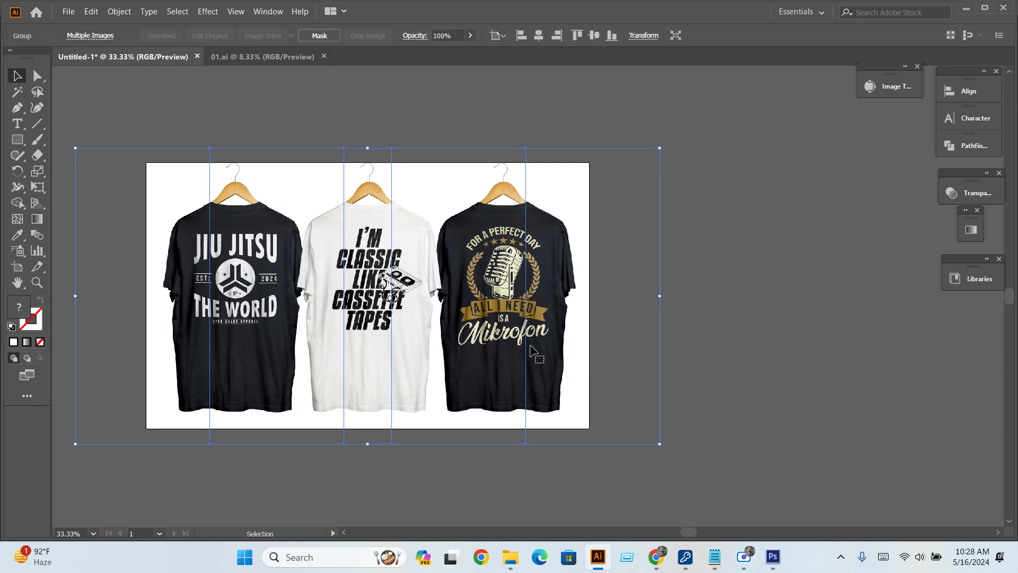
{"action": "key", "text": "shift+Down"}
{"action": "key", "text": "shift+Down"}
{"action": "key", "text": "shift+Down"}
{"action": "key", "text": "shift+Up"}
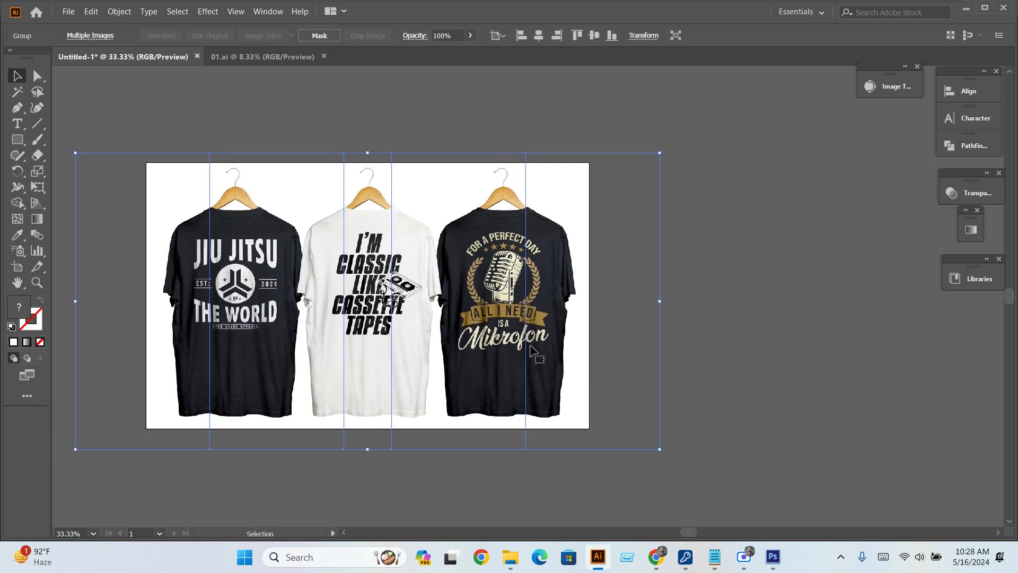
{"action": "left_click", "coordinate": [762, 363]}
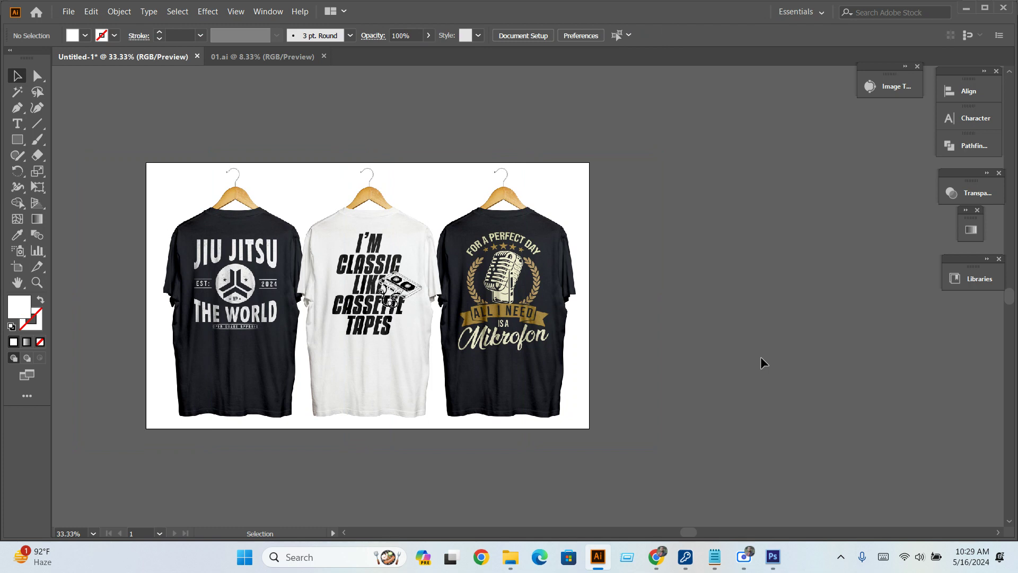
{"action": "scroll", "coordinate": [510, 467], "scroll_direction": "up", "scroll_amount": 1}
{"action": "scroll", "coordinate": [679, 408], "scroll_direction": "left", "scroll_amount": 2}
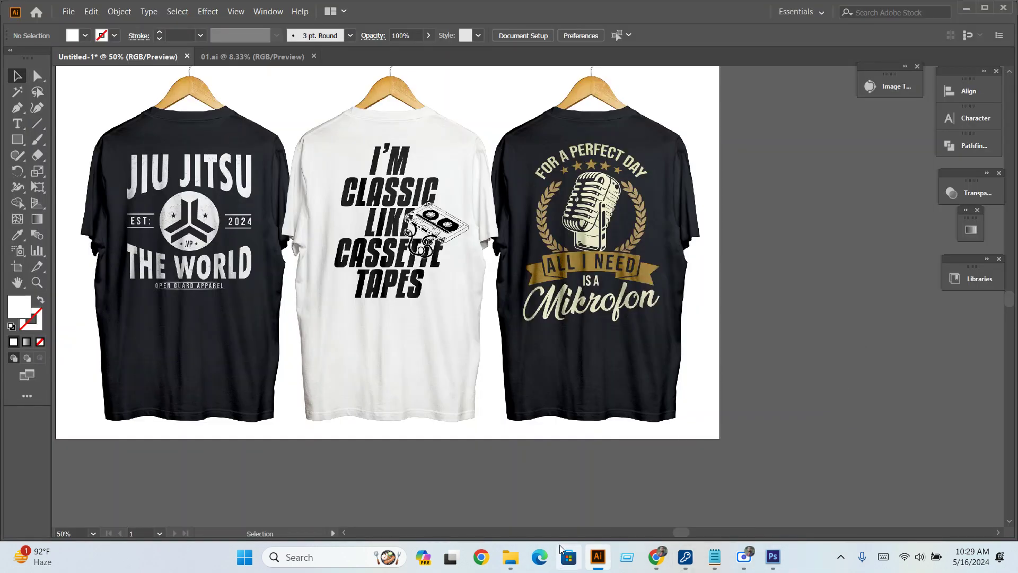
Bring up Chrome and look over the Fiverr dashboard and gig image size search tabs.
{"action": "mouse_move", "coordinate": [656, 557]}
{"action": "left_click", "coordinate": [621, 502]}
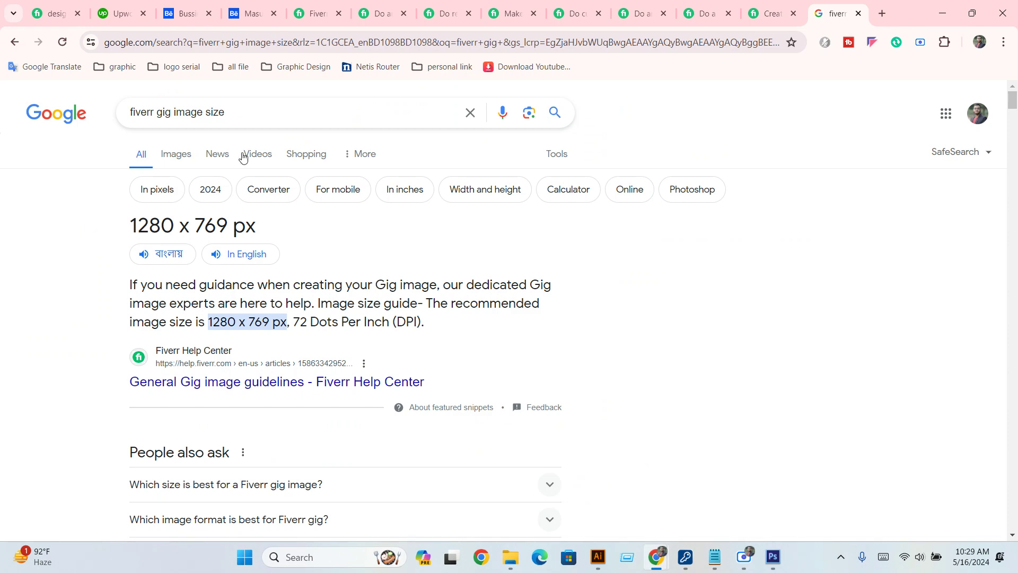
{"action": "left_click", "coordinate": [56, 16]}
{"action": "left_click", "coordinate": [843, 8]}
Run a Google search for 'freepik' in a new browser tab.
{"action": "left_click", "coordinate": [882, 13]}
{"action": "left_click", "coordinate": [430, 292]}
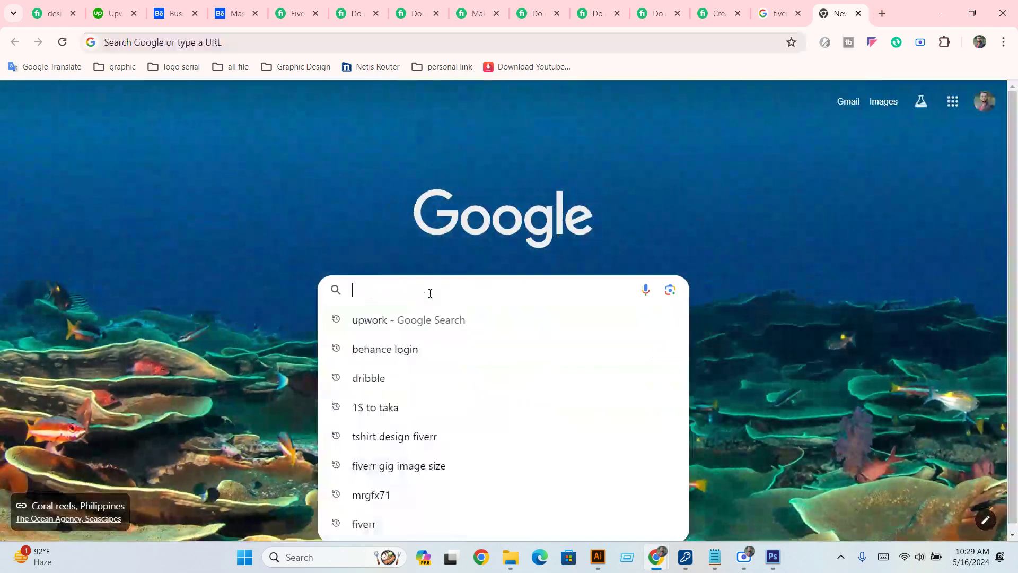
{"action": "type", "text": "free"}
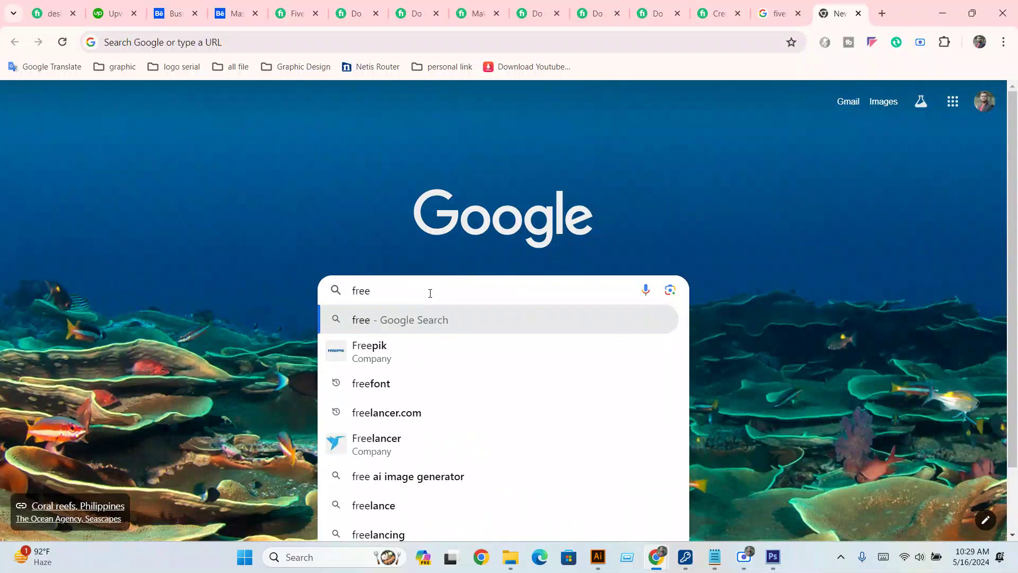
{"action": "type", "text": "pik"}
{"action": "key", "text": "Return"}
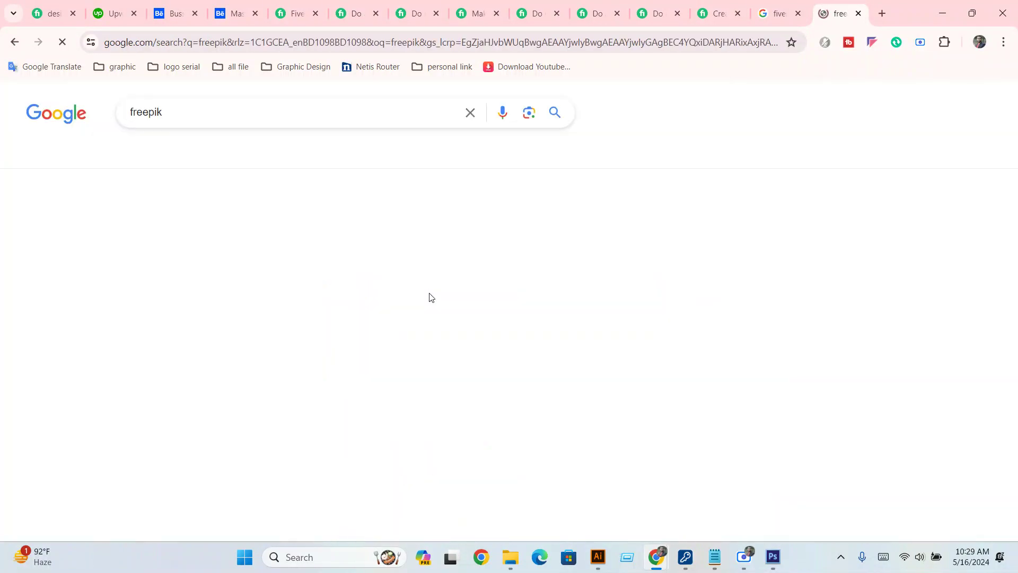
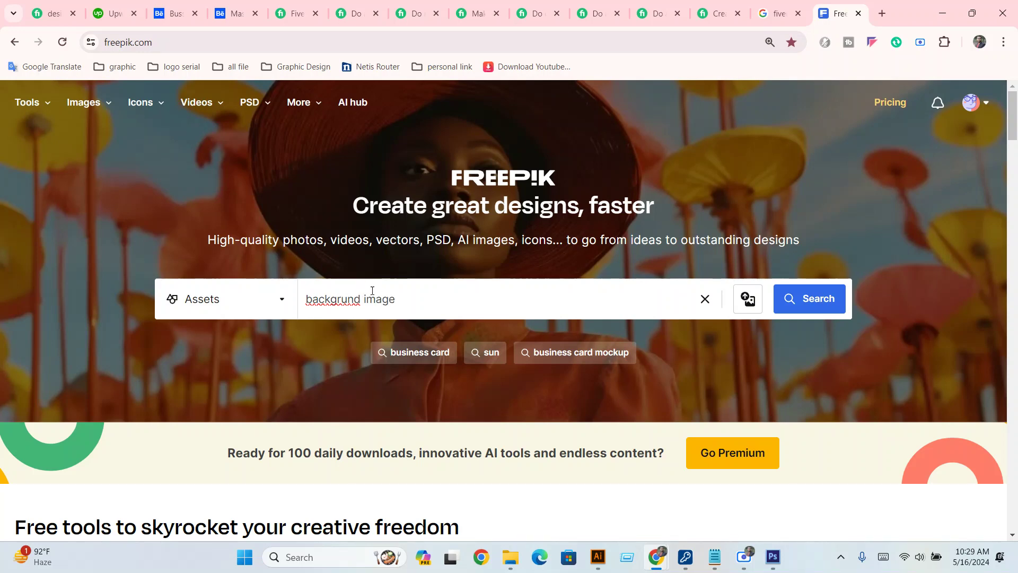
Correct 'backgrund' to 'background' and search Freepik for background image.
{"action": "right_click", "coordinate": [334, 301]}
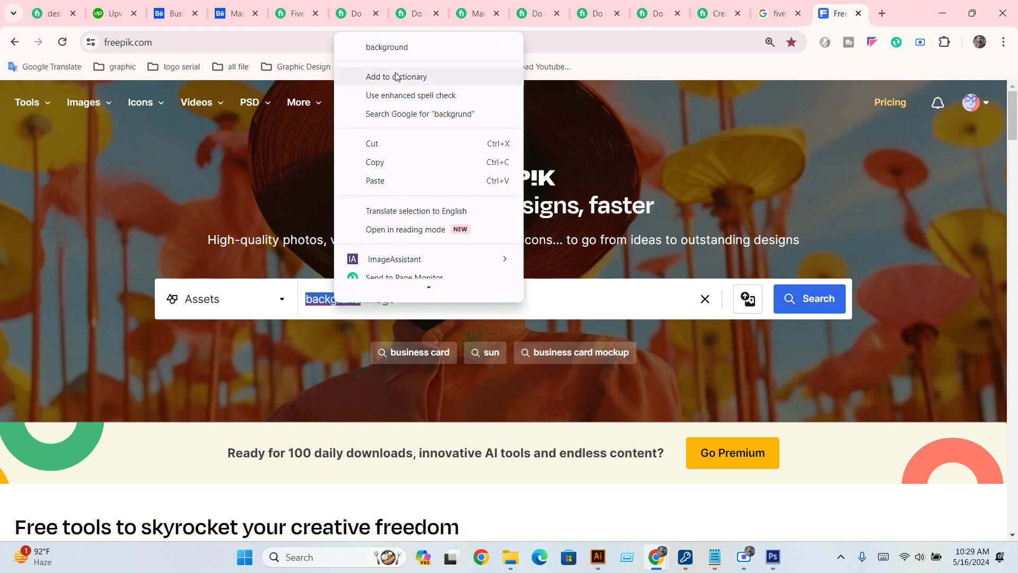
{"action": "left_click", "coordinate": [396, 53]}
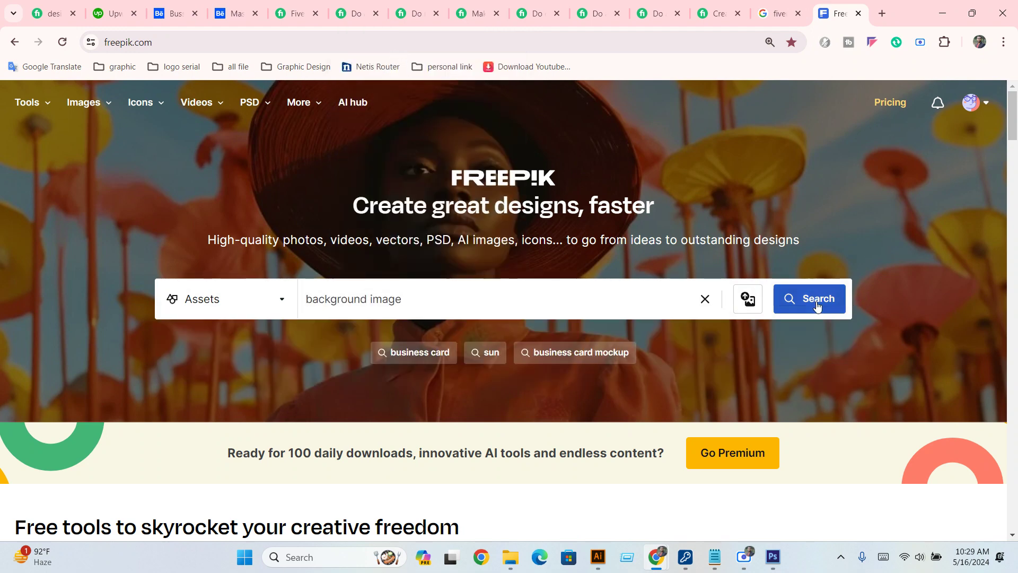
{"action": "left_click", "coordinate": [822, 300]}
{"action": "left_click", "coordinate": [788, 16]}
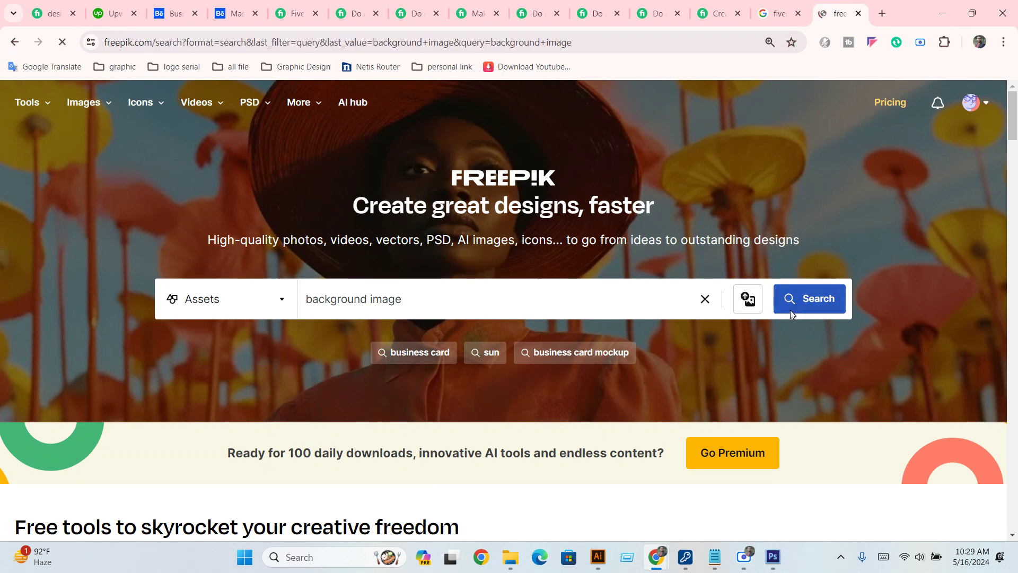
Filter the results to free photos only and rerun the search.
{"action": "scroll", "coordinate": [298, 344], "scroll_direction": "down", "scroll_amount": 1}
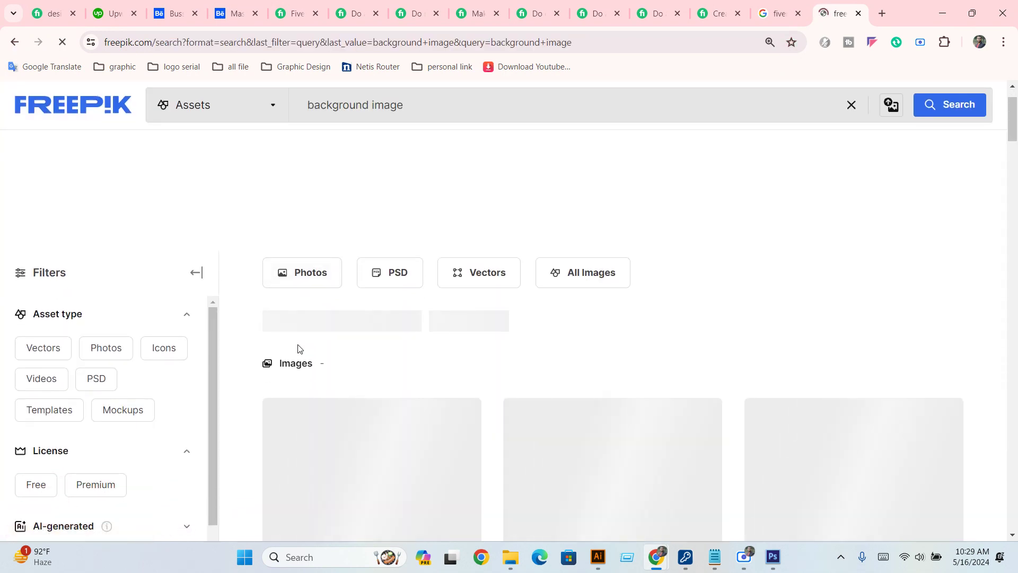
{"action": "left_click", "coordinate": [219, 118]}
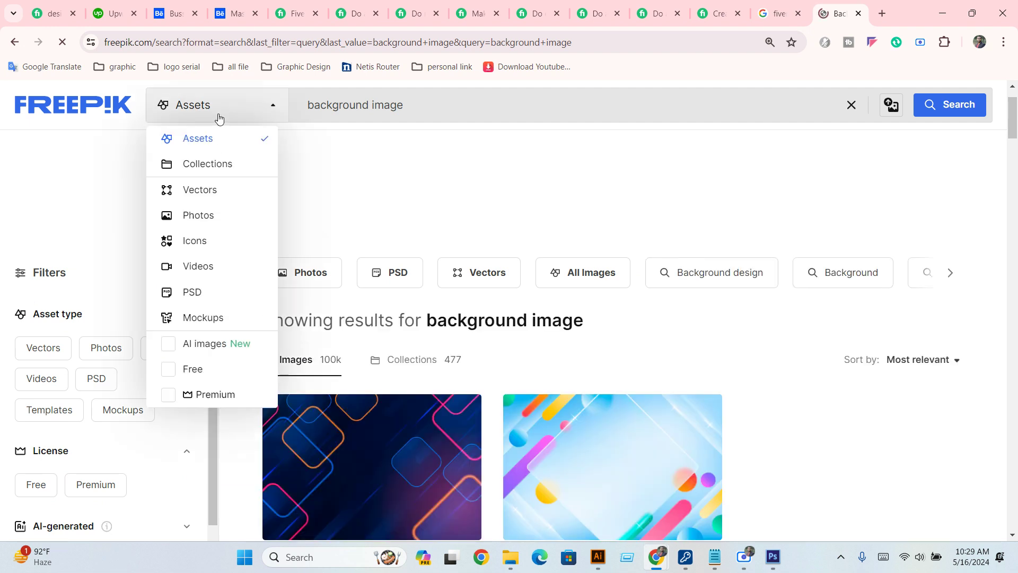
{"action": "left_click", "coordinate": [182, 373]}
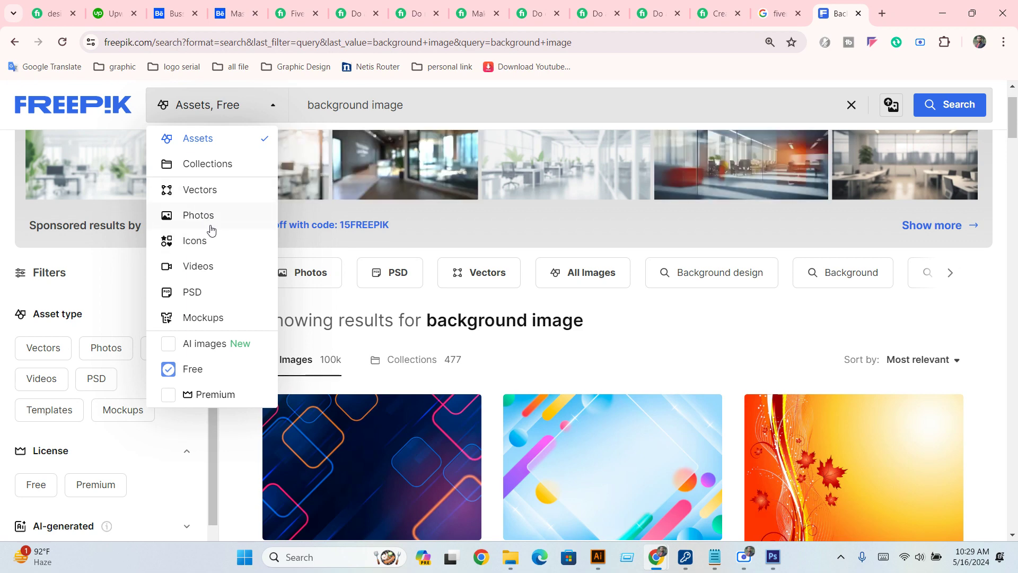
{"action": "left_click", "coordinate": [211, 229]}
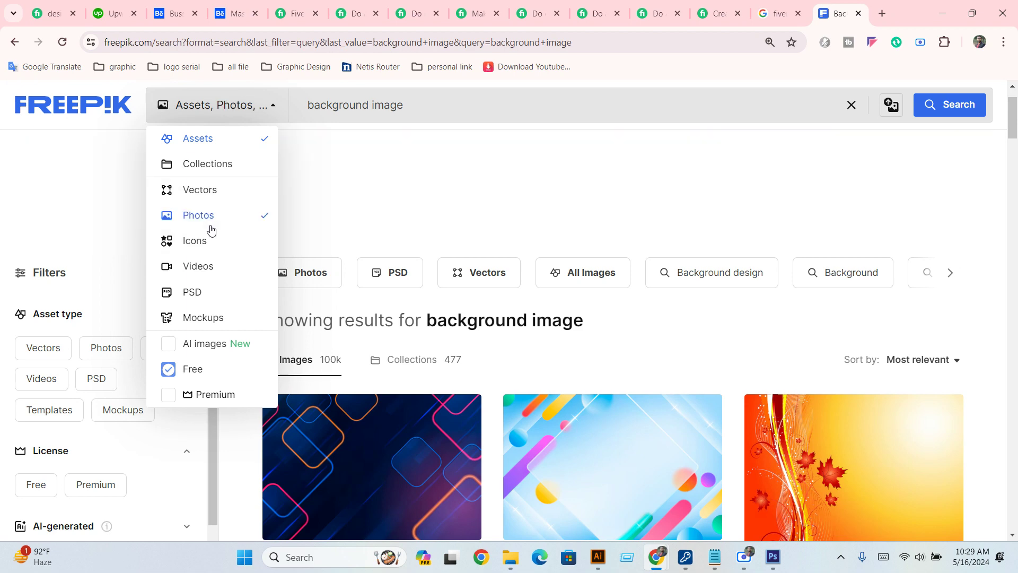
{"action": "left_click", "coordinate": [935, 114]}
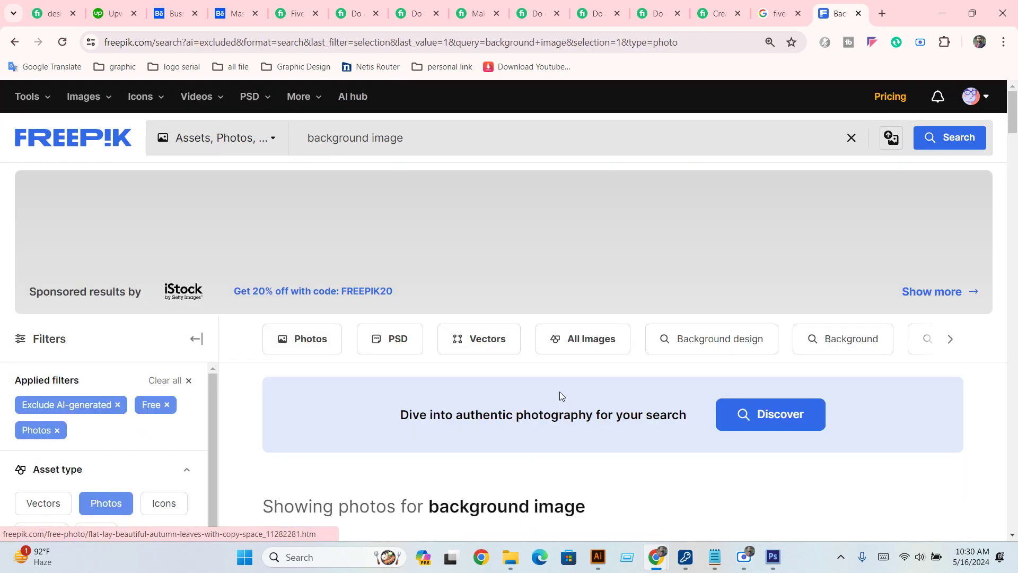
Scroll through the first page of free background photos and go to page 2.
{"action": "scroll", "coordinate": [559, 395], "scroll_direction": "down", "scroll_amount": 3}
{"action": "scroll", "coordinate": [558, 395], "scroll_direction": "down", "scroll_amount": 5}
{"action": "scroll", "coordinate": [559, 395], "scroll_direction": "down", "scroll_amount": 3}
{"action": "scroll", "coordinate": [557, 395], "scroll_direction": "down", "scroll_amount": 1}
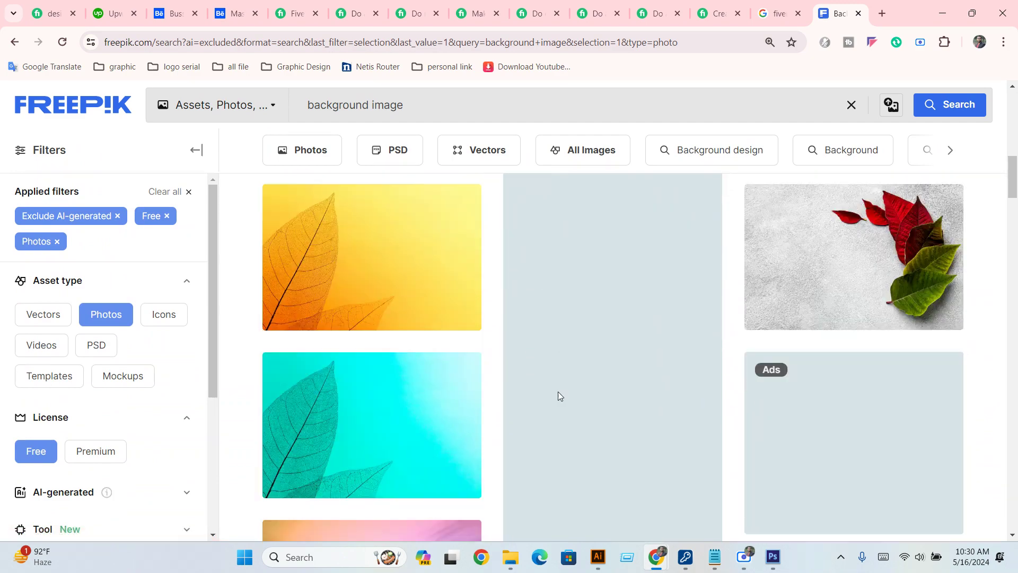
{"action": "scroll", "coordinate": [558, 395], "scroll_direction": "down", "scroll_amount": 3}
{"action": "scroll", "coordinate": [558, 395], "scroll_direction": "down", "scroll_amount": 1}
{"action": "scroll", "coordinate": [558, 395], "scroll_direction": "down", "scroll_amount": 2}
{"action": "scroll", "coordinate": [558, 395], "scroll_direction": "down", "scroll_amount": 1}
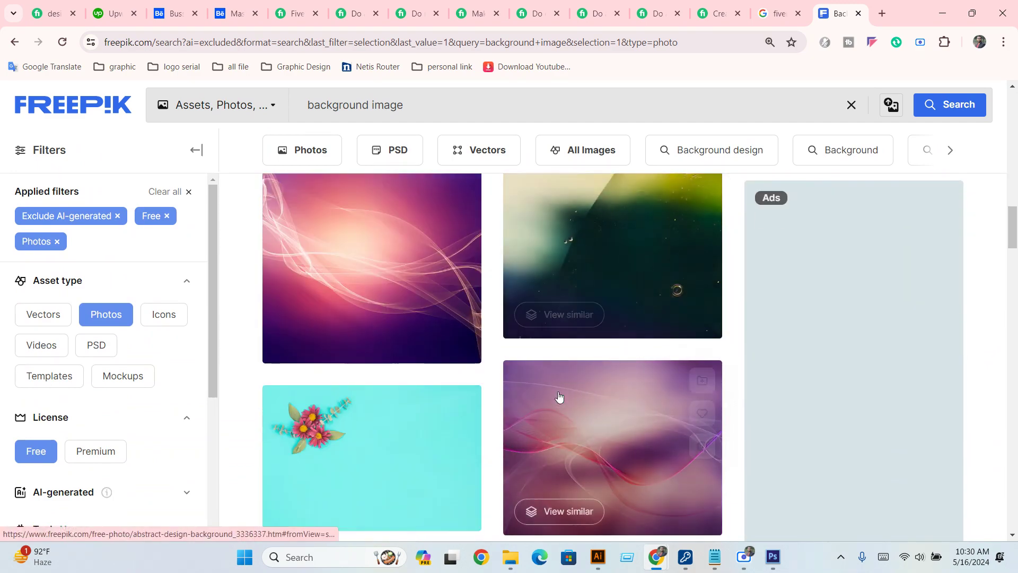
{"action": "scroll", "coordinate": [559, 397], "scroll_direction": "down", "scroll_amount": 3}
{"action": "scroll", "coordinate": [559, 397], "scroll_direction": "down", "scroll_amount": 4}
{"action": "scroll", "coordinate": [558, 398], "scroll_direction": "down", "scroll_amount": 5}
{"action": "scroll", "coordinate": [557, 400], "scroll_direction": "down", "scroll_amount": 2}
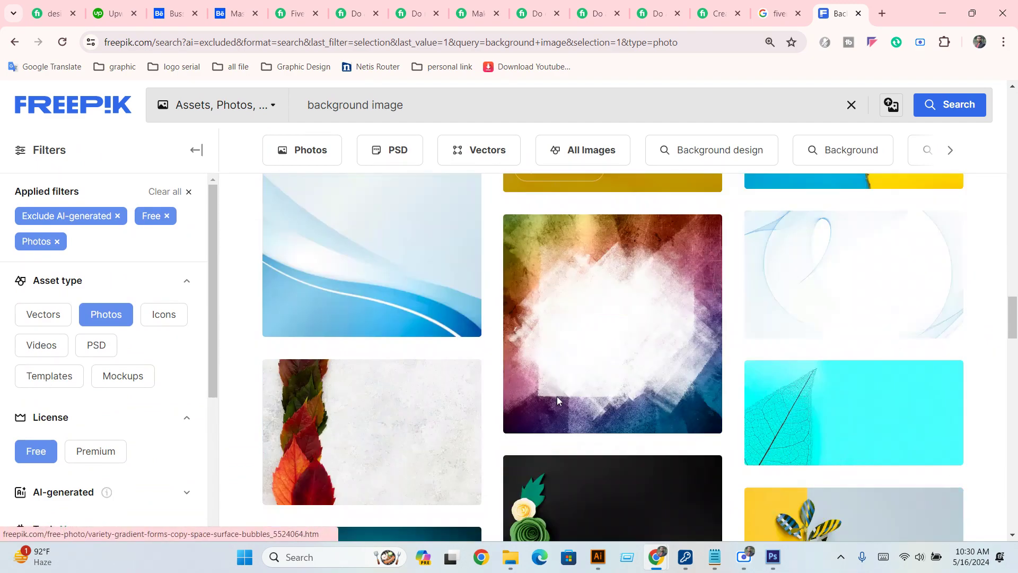
{"action": "scroll", "coordinate": [557, 400], "scroll_direction": "down", "scroll_amount": 1}
{"action": "scroll", "coordinate": [556, 401], "scroll_direction": "down", "scroll_amount": 4}
{"action": "scroll", "coordinate": [557, 403], "scroll_direction": "down", "scroll_amount": 3}
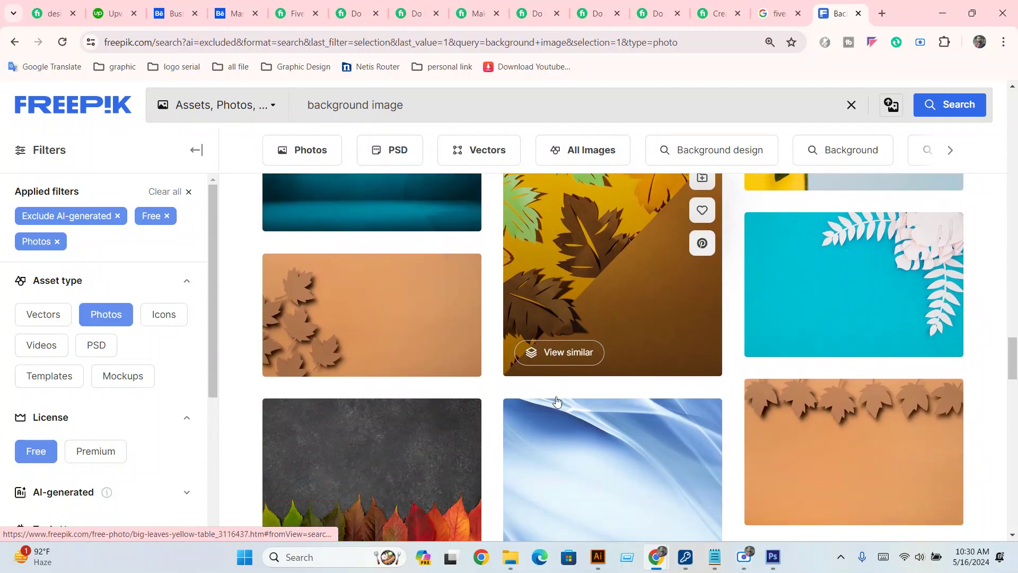
{"action": "scroll", "coordinate": [557, 402], "scroll_direction": "down", "scroll_amount": 5}
{"action": "scroll", "coordinate": [556, 400], "scroll_direction": "down", "scroll_amount": 4}
{"action": "scroll", "coordinate": [555, 399], "scroll_direction": "down", "scroll_amount": 2}
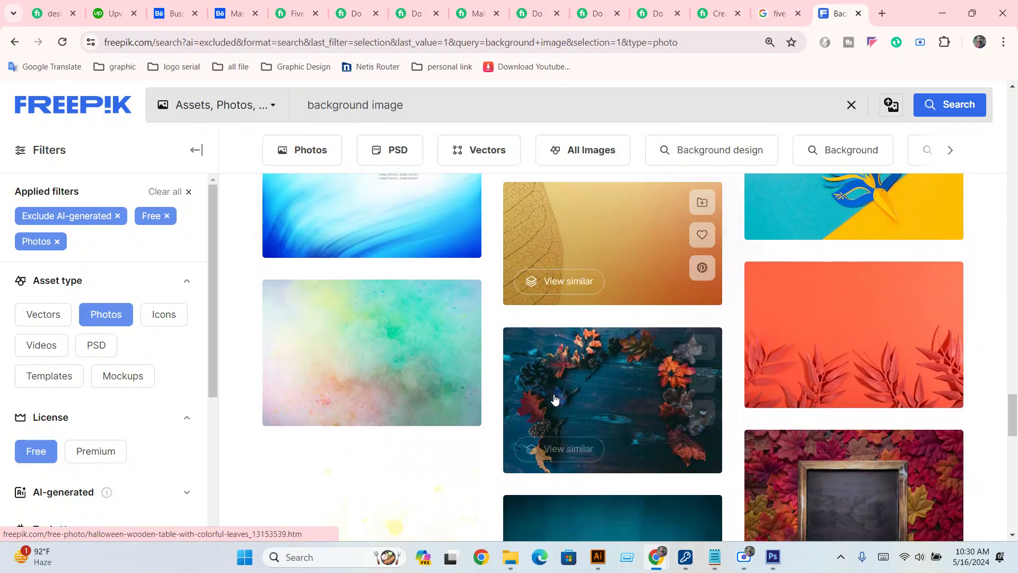
{"action": "scroll", "coordinate": [554, 399], "scroll_direction": "down", "scroll_amount": 4}
{"action": "scroll", "coordinate": [555, 398], "scroll_direction": "down", "scroll_amount": 2}
{"action": "scroll", "coordinate": [554, 399], "scroll_direction": "down", "scroll_amount": 3}
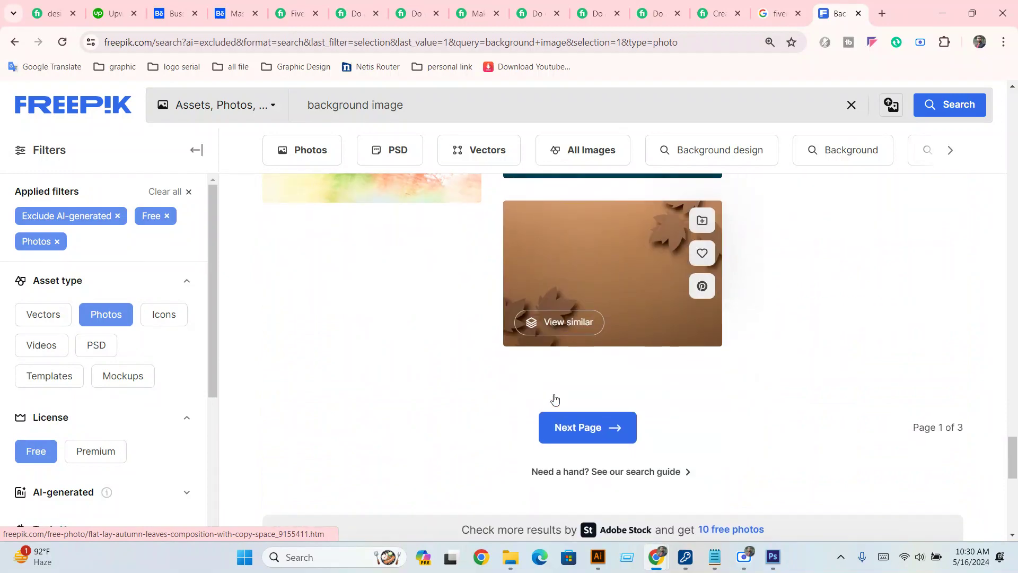
{"action": "left_click", "coordinate": [567, 435]}
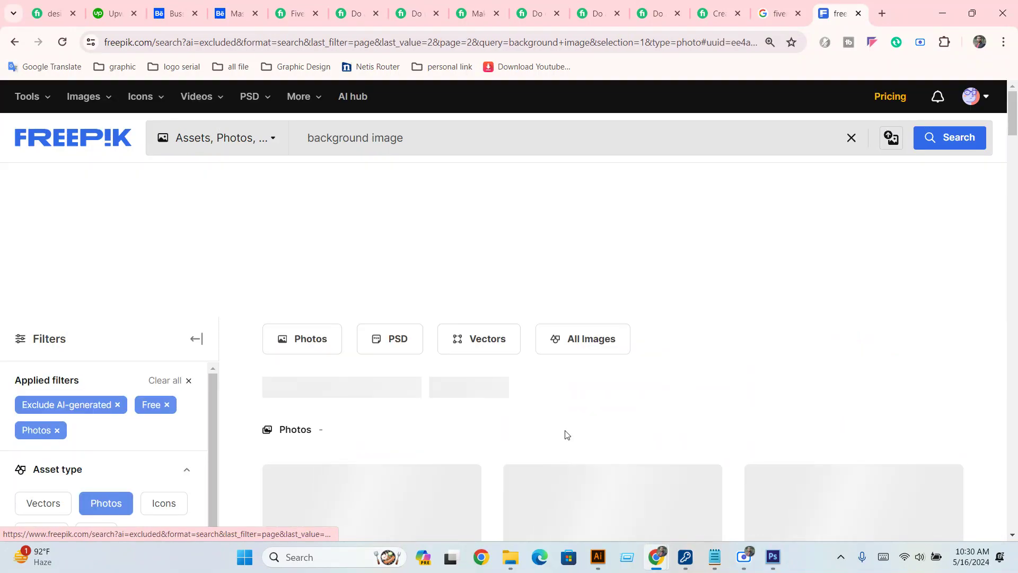
Scroll down through the page 2 background photo results.
{"action": "scroll", "coordinate": [565, 432], "scroll_direction": "down", "scroll_amount": 1}
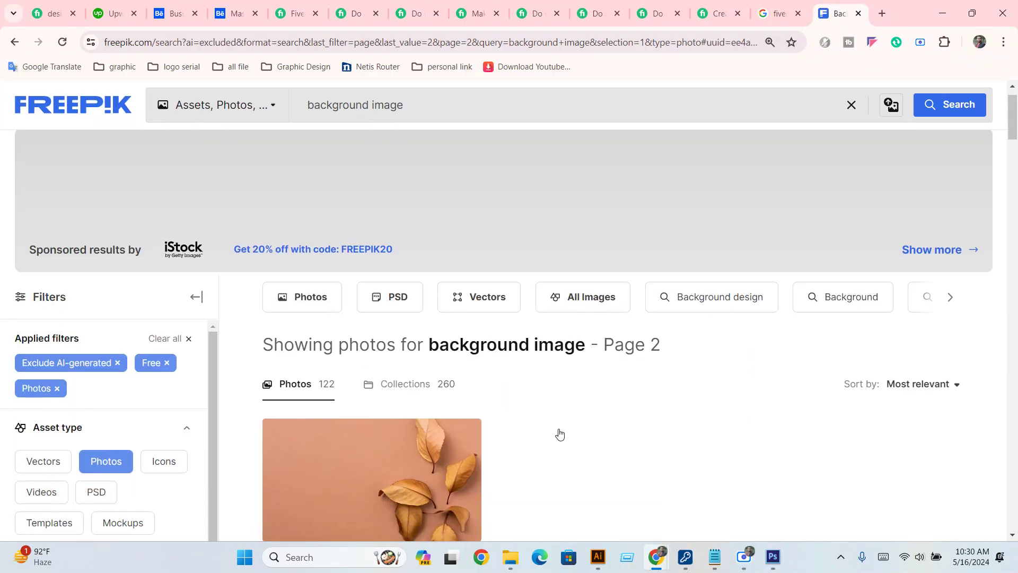
{"action": "scroll", "coordinate": [558, 433], "scroll_direction": "down", "scroll_amount": 3}
{"action": "scroll", "coordinate": [558, 433], "scroll_direction": "down", "scroll_amount": 2}
{"action": "scroll", "coordinate": [559, 433], "scroll_direction": "down", "scroll_amount": 4}
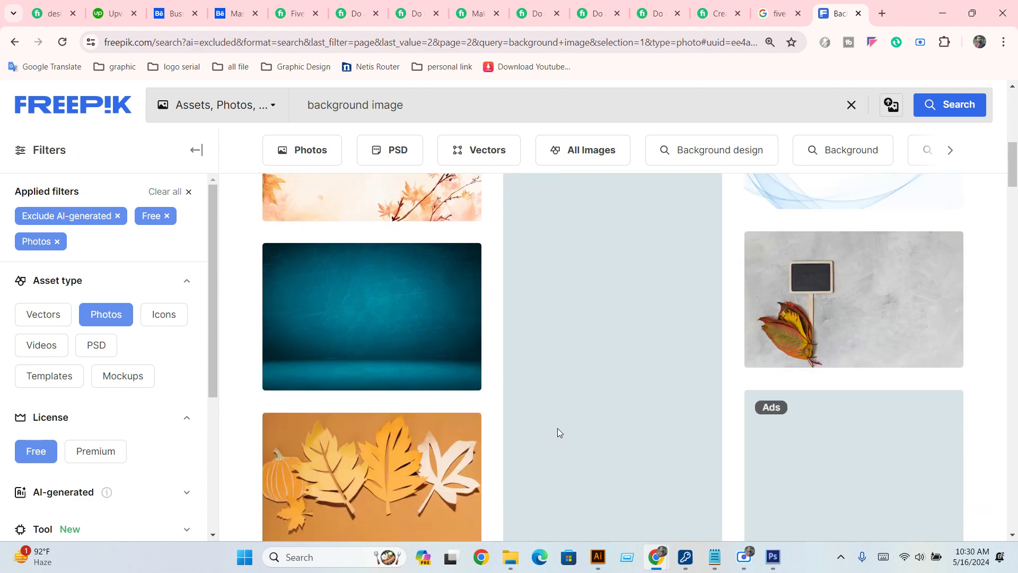
{"action": "scroll", "coordinate": [558, 428], "scroll_direction": "down", "scroll_amount": 1}
{"action": "scroll", "coordinate": [558, 429], "scroll_direction": "down", "scroll_amount": 2}
{"action": "scroll", "coordinate": [558, 428], "scroll_direction": "down", "scroll_amount": 3}
{"action": "scroll", "coordinate": [557, 429], "scroll_direction": "down", "scroll_amount": 3}
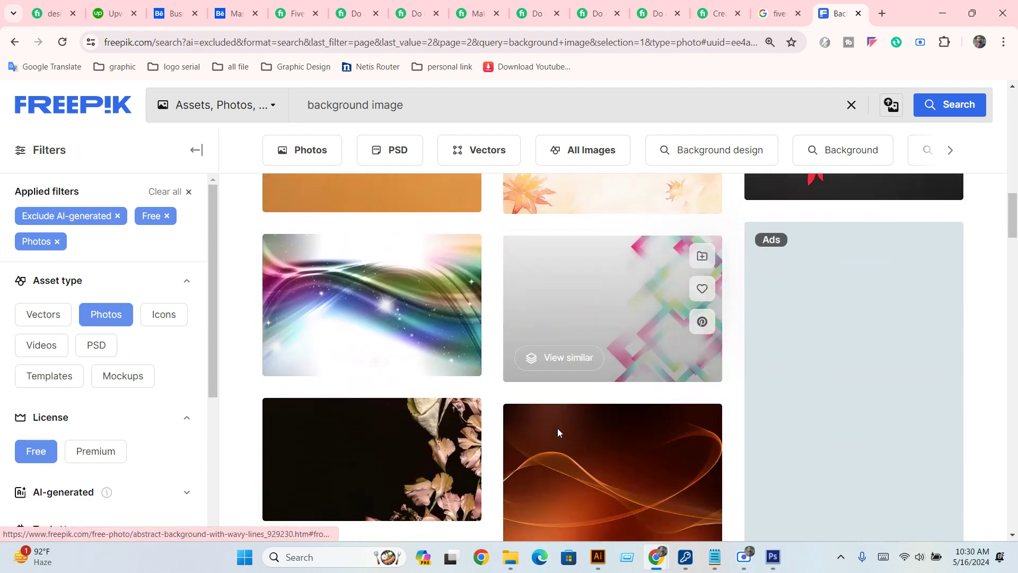
{"action": "scroll", "coordinate": [558, 428], "scroll_direction": "down", "scroll_amount": 4}
{"action": "scroll", "coordinate": [558, 429], "scroll_direction": "down", "scroll_amount": 1}
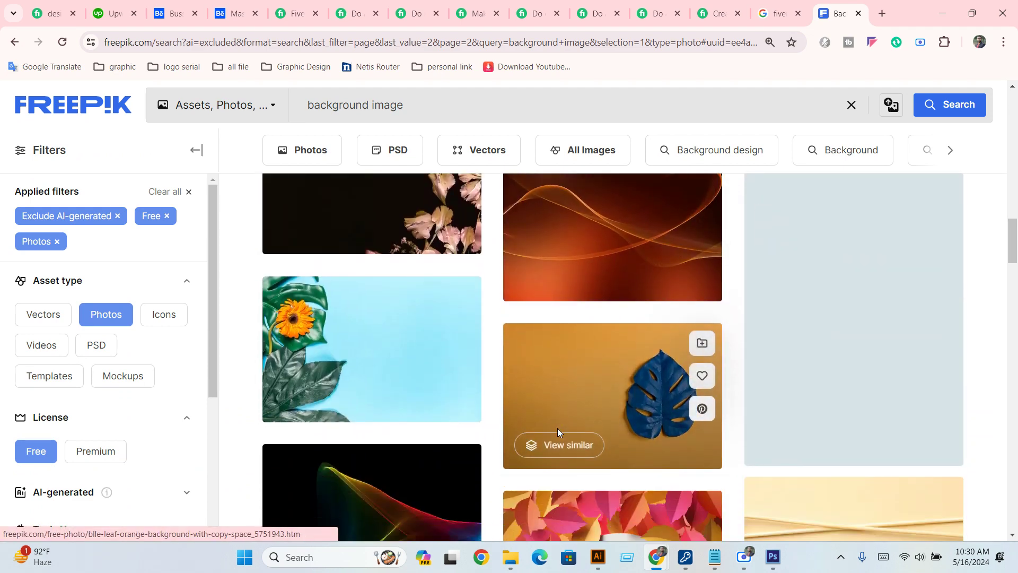
{"action": "left_click", "coordinate": [744, 557]}
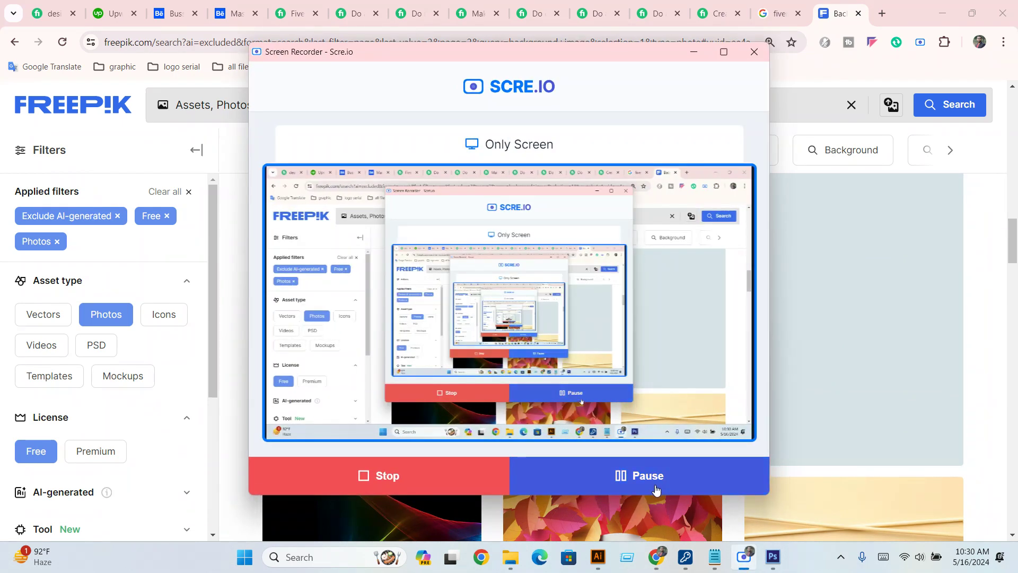
Check the asset type filter list at the top of the results.
{"action": "left_click", "coordinate": [657, 480]}
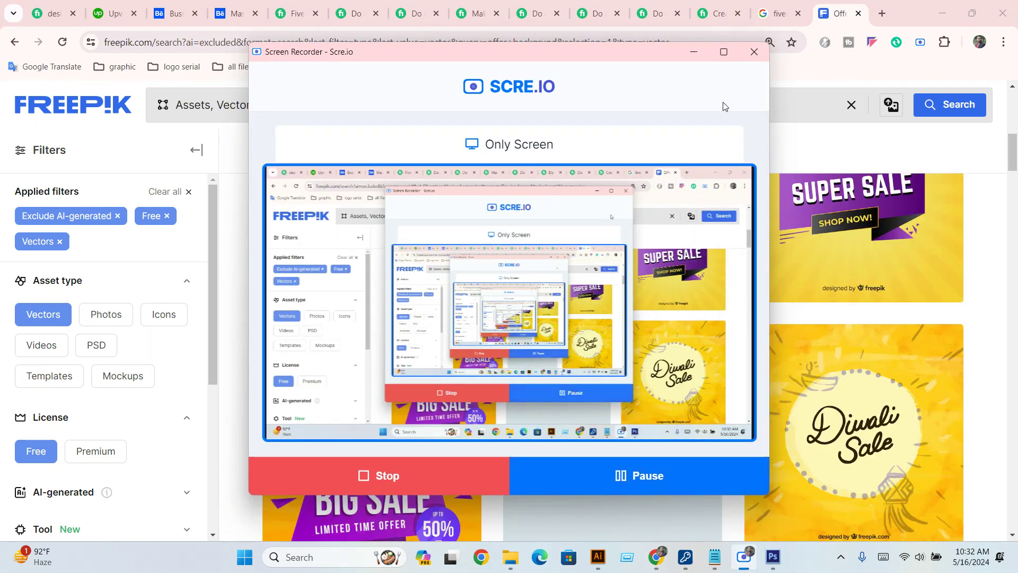
{"action": "left_click", "coordinate": [695, 55]}
{"action": "scroll", "coordinate": [318, 121], "scroll_direction": "up", "scroll_amount": 4}
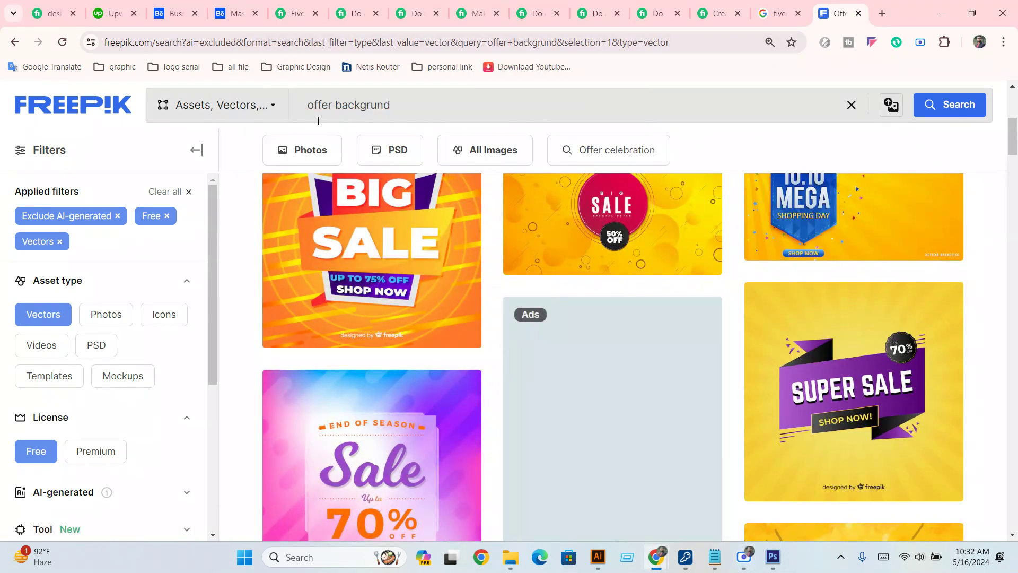
{"action": "left_click", "coordinate": [272, 108]}
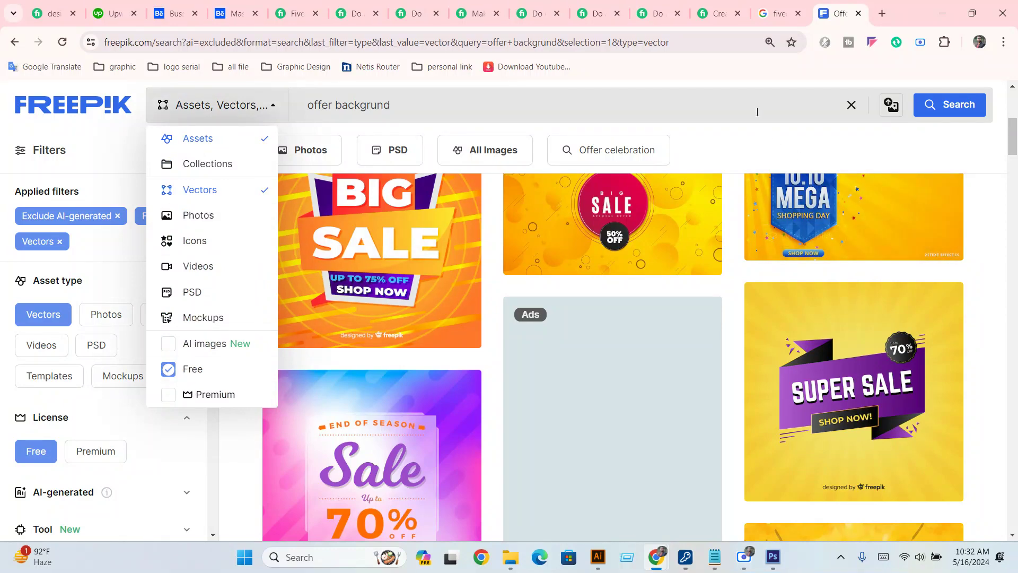
{"action": "left_click", "coordinate": [752, 87]}
{"action": "scroll", "coordinate": [539, 428], "scroll_direction": "up", "scroll_amount": 5}
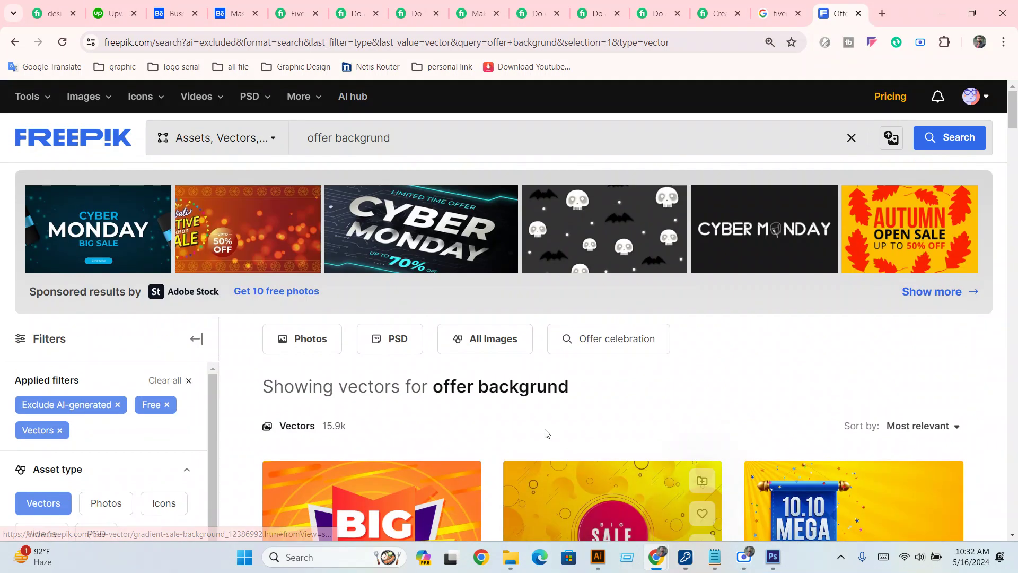
Open the Big Sale banner result in a new tab.
{"action": "scroll", "coordinate": [546, 434], "scroll_direction": "down", "scroll_amount": 3}
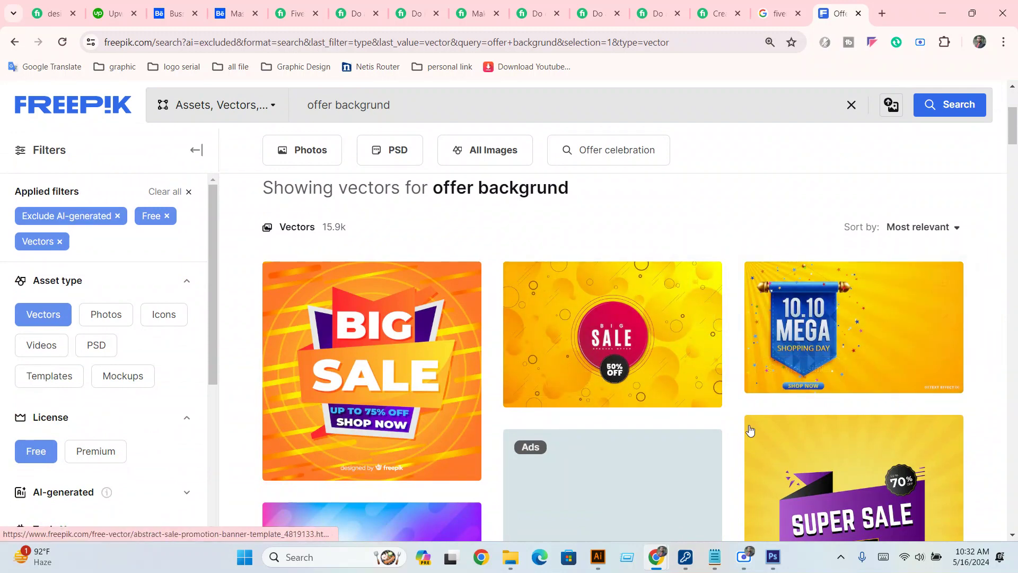
{"action": "scroll", "coordinate": [815, 316], "scroll_direction": "down", "scroll_amount": 1}
{"action": "scroll", "coordinate": [742, 355], "scroll_direction": "down", "scroll_amount": 1}
{"action": "scroll", "coordinate": [737, 358], "scroll_direction": "down", "scroll_amount": 1}
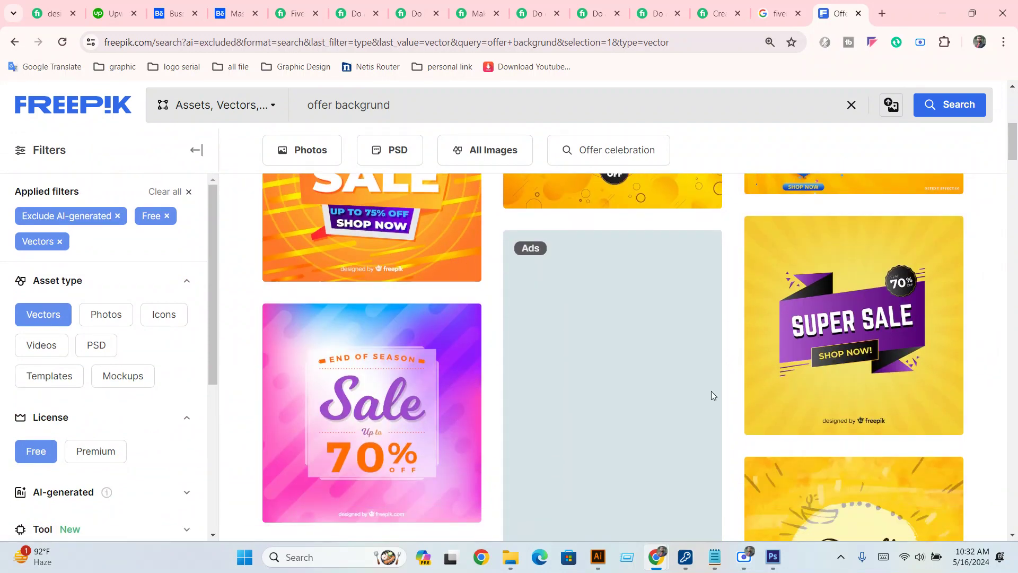
{"action": "scroll", "coordinate": [616, 460], "scroll_direction": "down", "scroll_amount": 1}
{"action": "scroll", "coordinate": [615, 459], "scroll_direction": "down", "scroll_amount": 4}
{"action": "scroll", "coordinate": [616, 460], "scroll_direction": "down", "scroll_amount": 3}
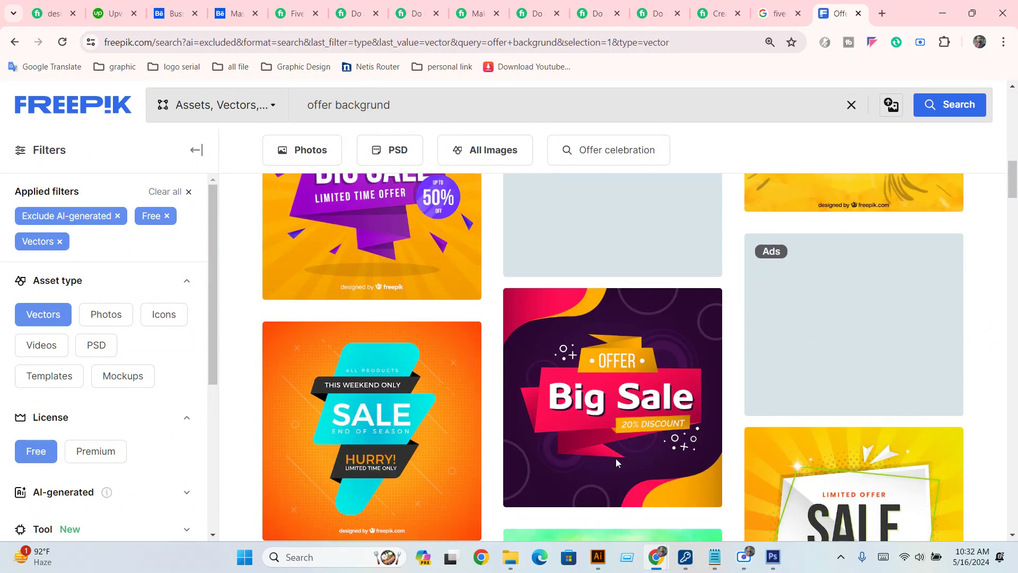
{"action": "right_click", "coordinate": [419, 207]}
{"action": "left_click", "coordinate": [451, 220]}
Open the Limited Offer SALE banner in a new tab.
{"action": "scroll", "coordinate": [384, 428], "scroll_direction": "down", "scroll_amount": 3}
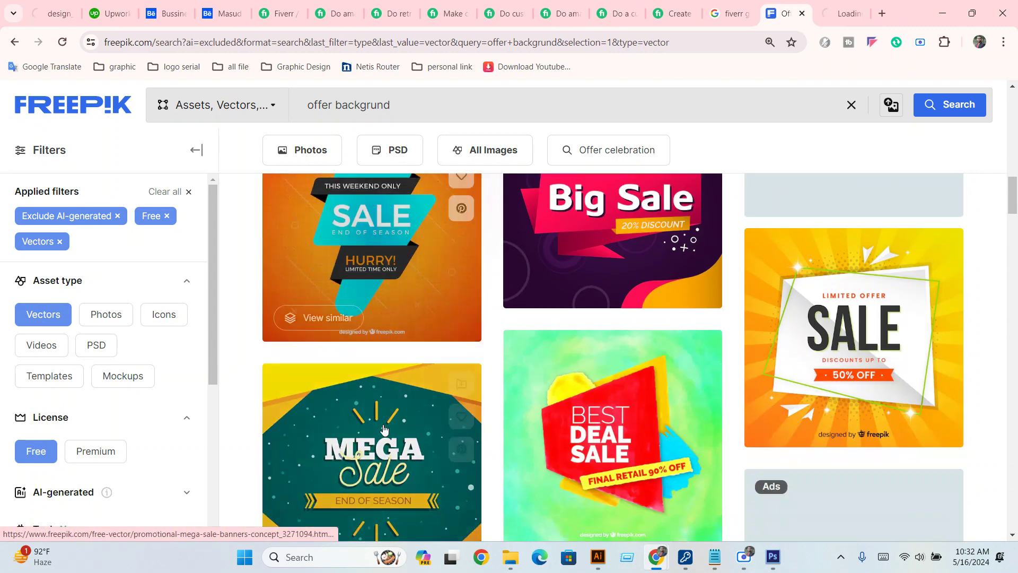
{"action": "scroll", "coordinate": [384, 429], "scroll_direction": "down", "scroll_amount": 2}
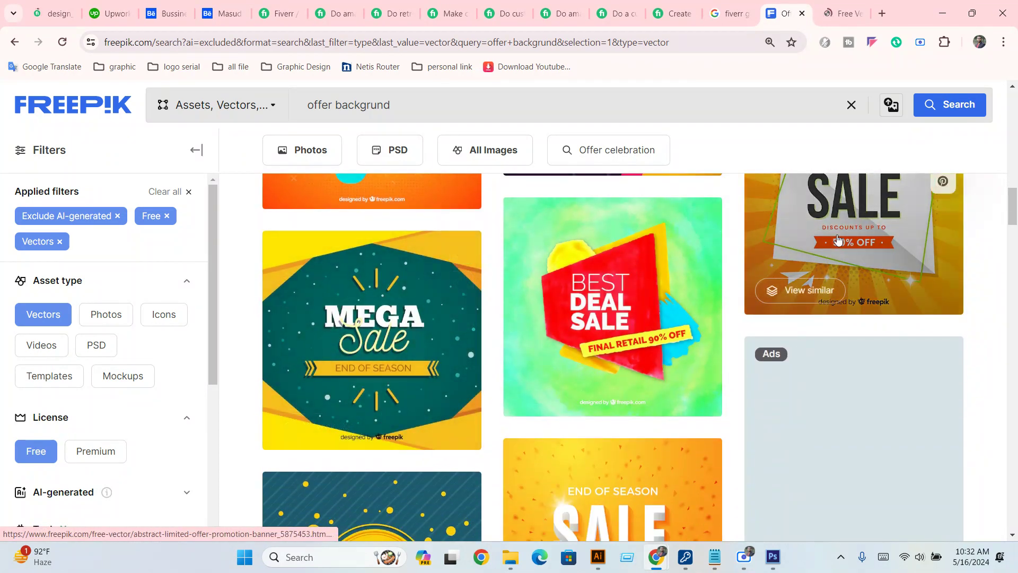
{"action": "right_click", "coordinate": [838, 240]}
{"action": "left_click", "coordinate": [791, 256]}
Scroll further and open the red Great Sale background in a new tab.
{"action": "scroll", "coordinate": [513, 439], "scroll_direction": "down", "scroll_amount": 3}
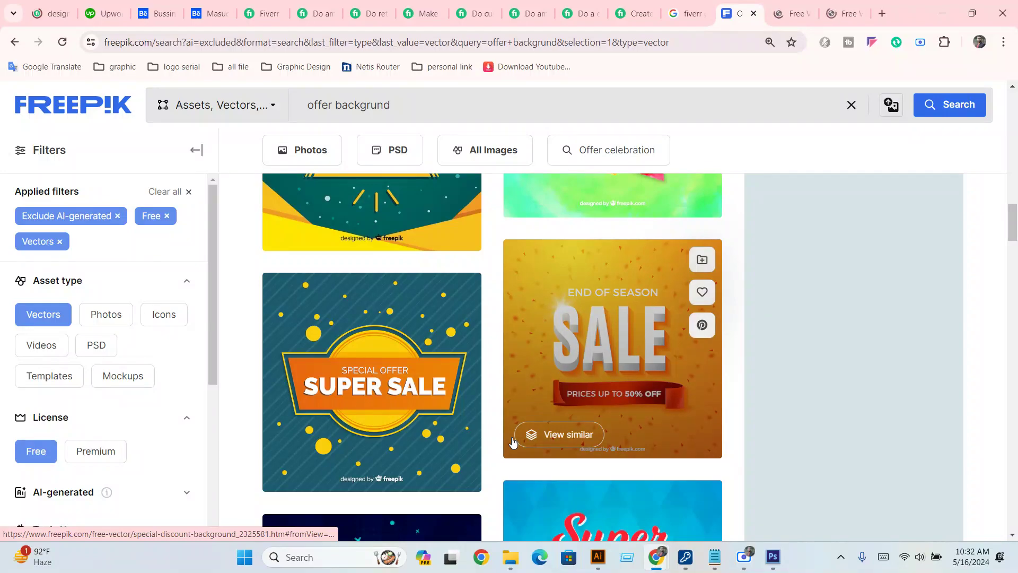
{"action": "scroll", "coordinate": [513, 441], "scroll_direction": "down", "scroll_amount": 3}
{"action": "scroll", "coordinate": [513, 441], "scroll_direction": "down", "scroll_amount": 1}
{"action": "scroll", "coordinate": [513, 441], "scroll_direction": "down", "scroll_amount": 2}
{"action": "scroll", "coordinate": [513, 441], "scroll_direction": "down", "scroll_amount": 2}
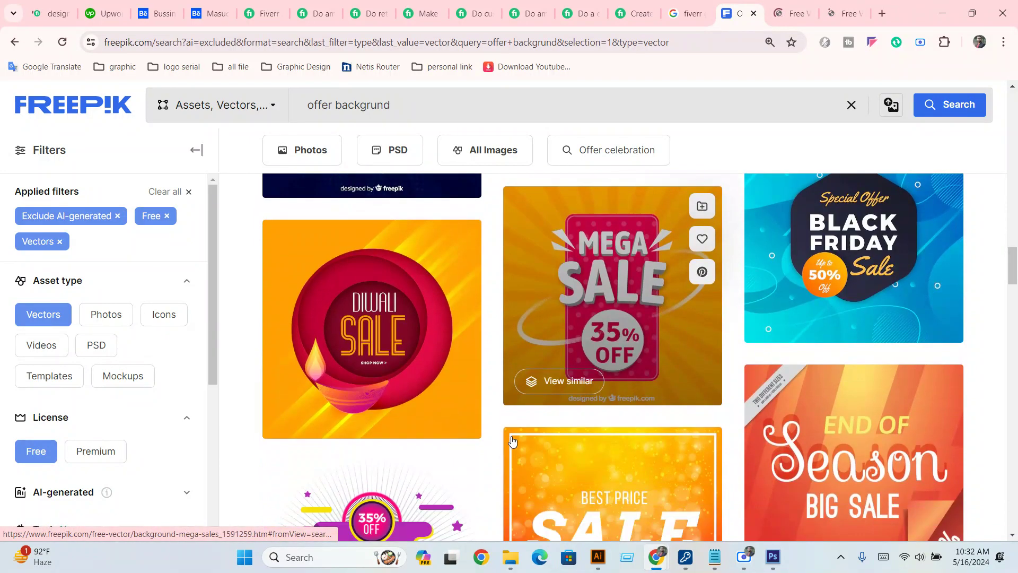
{"action": "scroll", "coordinate": [512, 441], "scroll_direction": "down", "scroll_amount": 1}
{"action": "scroll", "coordinate": [512, 441], "scroll_direction": "down", "scroll_amount": 2}
{"action": "scroll", "coordinate": [511, 442], "scroll_direction": "down", "scroll_amount": 3}
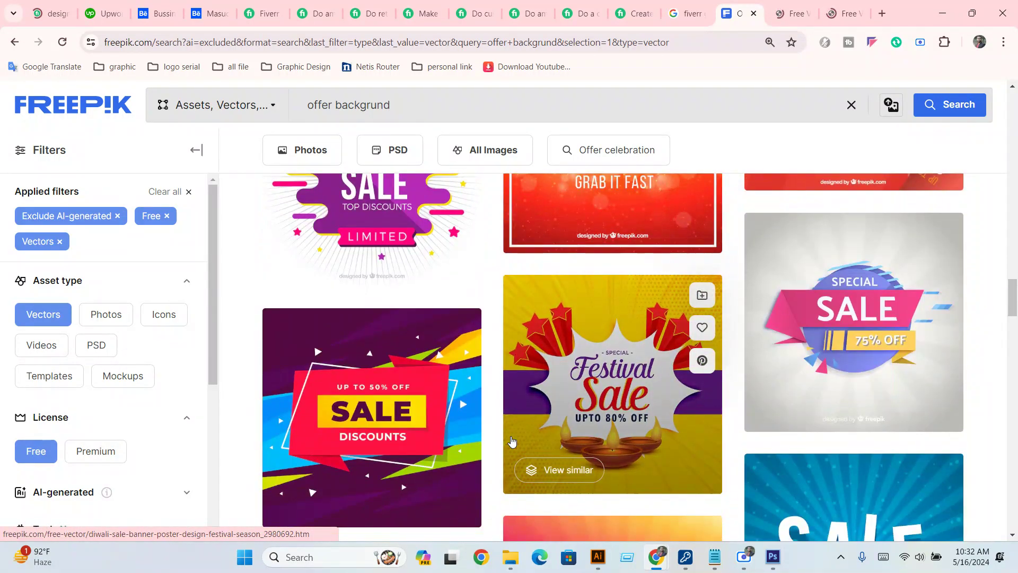
{"action": "scroll", "coordinate": [512, 441], "scroll_direction": "down", "scroll_amount": 4}
{"action": "scroll", "coordinate": [512, 441], "scroll_direction": "down", "scroll_amount": 2}
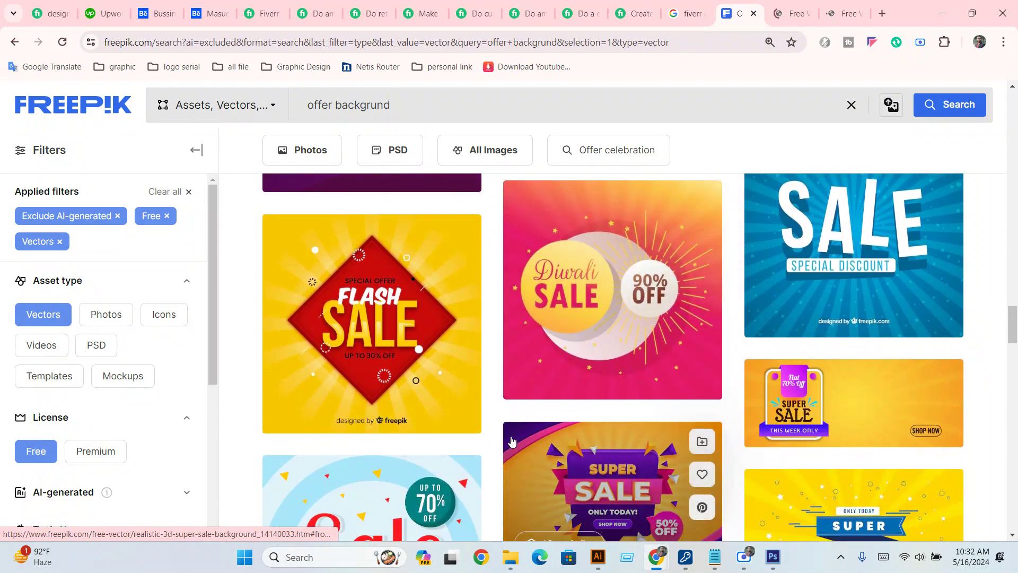
{"action": "scroll", "coordinate": [511, 441], "scroll_direction": "down", "scroll_amount": 2}
{"action": "scroll", "coordinate": [512, 441], "scroll_direction": "down", "scroll_amount": 2}
{"action": "scroll", "coordinate": [511, 442], "scroll_direction": "down", "scroll_amount": 2}
{"action": "scroll", "coordinate": [511, 441], "scroll_direction": "down", "scroll_amount": 2}
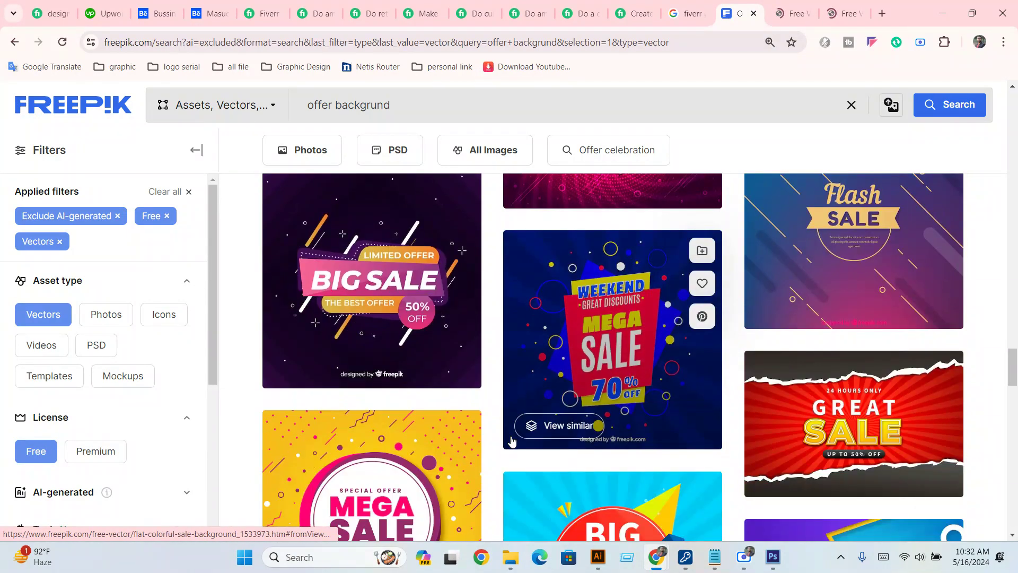
{"action": "scroll", "coordinate": [511, 441], "scroll_direction": "down", "scroll_amount": 2}
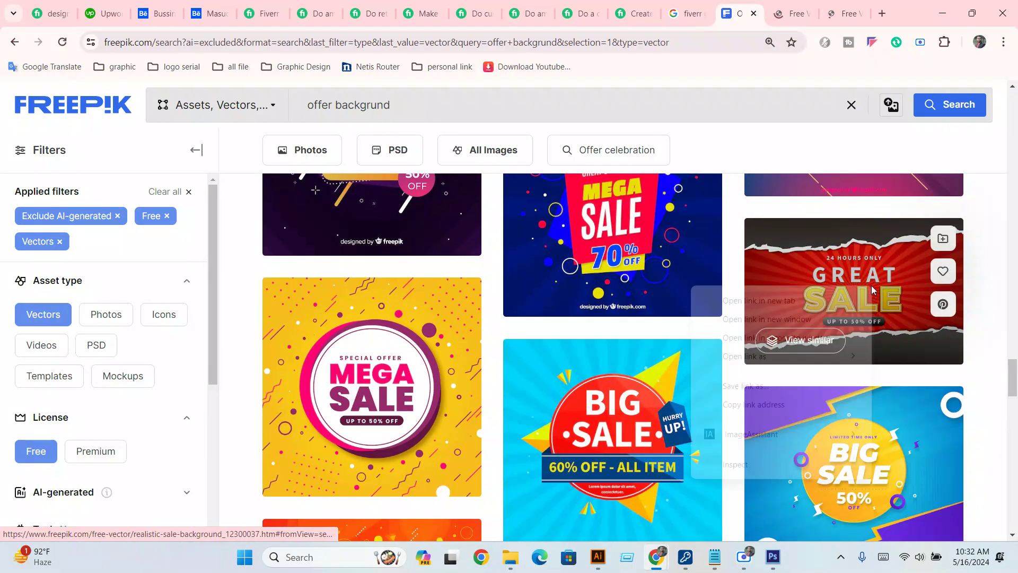
{"action": "right_click", "coordinate": [871, 286]}
{"action": "left_click", "coordinate": [779, 300]}
Move to the next results page and browse its sale banners.
{"action": "scroll", "coordinate": [626, 412], "scroll_direction": "down", "scroll_amount": 3}
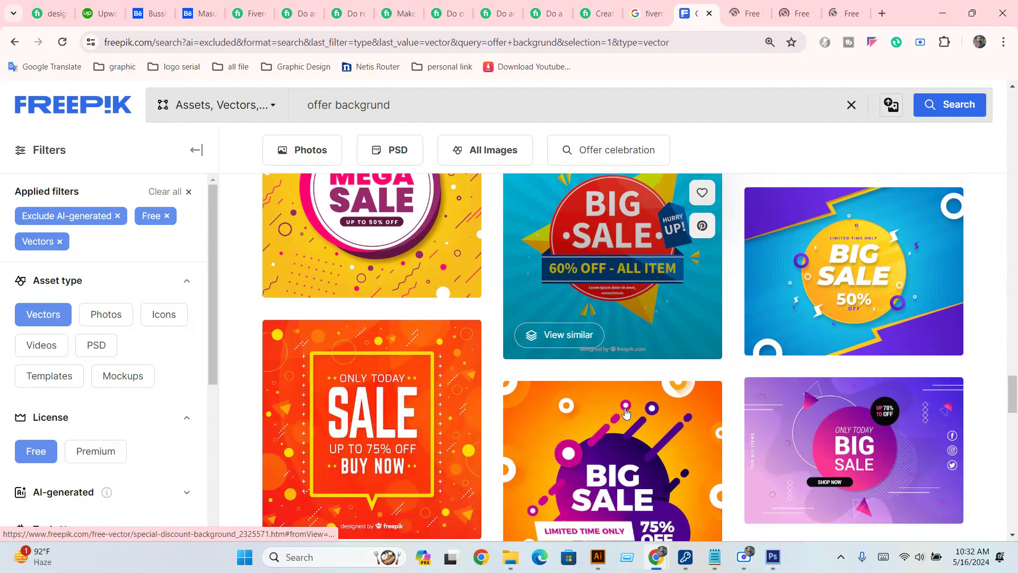
{"action": "scroll", "coordinate": [626, 412], "scroll_direction": "down", "scroll_amount": 3}
{"action": "scroll", "coordinate": [626, 412], "scroll_direction": "down", "scroll_amount": 2}
{"action": "scroll", "coordinate": [626, 412], "scroll_direction": "down", "scroll_amount": 4}
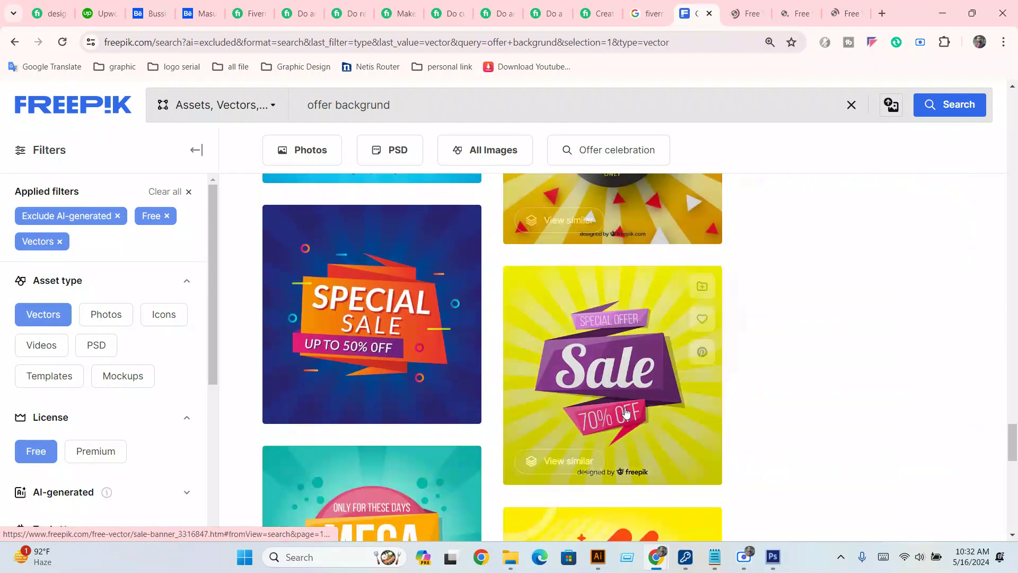
{"action": "scroll", "coordinate": [626, 412], "scroll_direction": "down", "scroll_amount": 5}
{"action": "scroll", "coordinate": [626, 412], "scroll_direction": "down", "scroll_amount": 3}
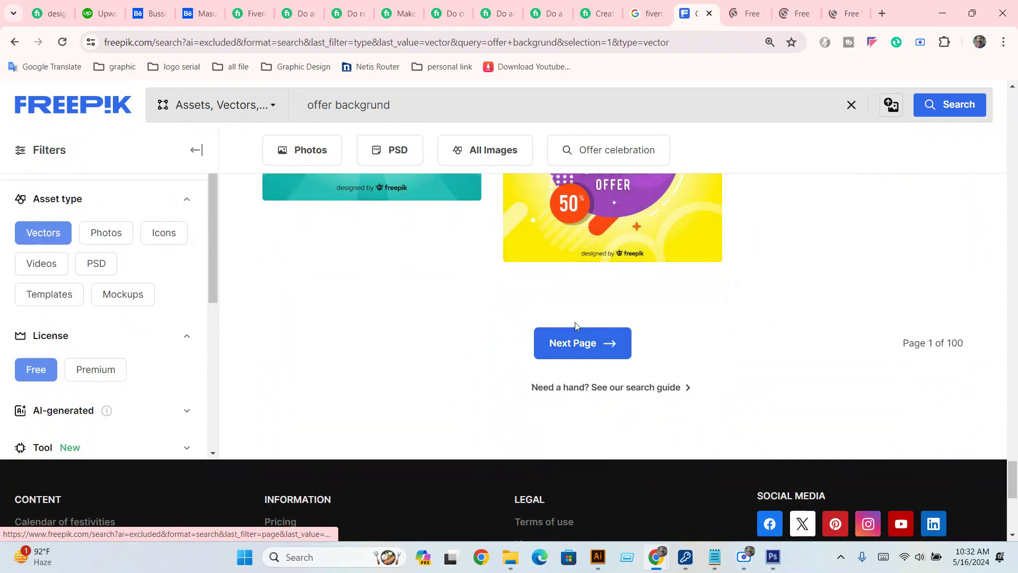
{"action": "left_click", "coordinate": [570, 344]}
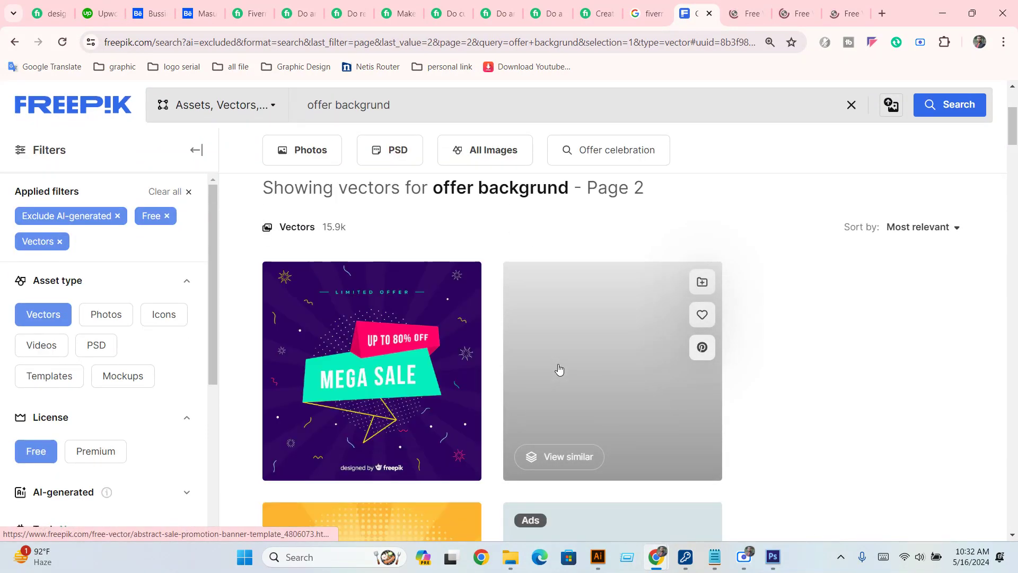
{"action": "scroll", "coordinate": [567, 374], "scroll_direction": "down", "scroll_amount": 2}
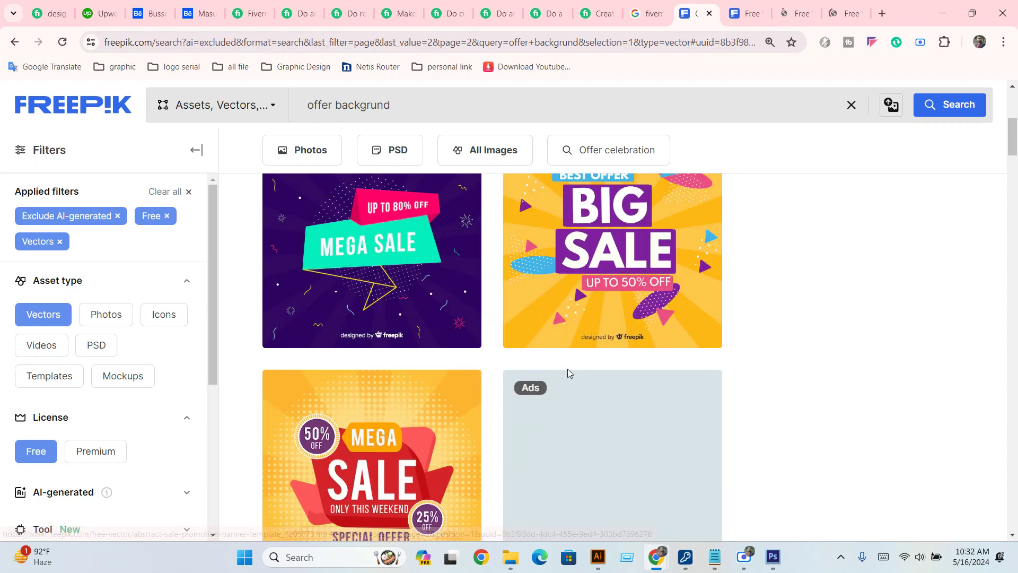
{"action": "scroll", "coordinate": [568, 373], "scroll_direction": "down", "scroll_amount": 4}
{"action": "scroll", "coordinate": [571, 374], "scroll_direction": "up", "scroll_amount": 5}
{"action": "scroll", "coordinate": [570, 374], "scroll_direction": "down", "scroll_amount": 3}
{"action": "scroll", "coordinate": [571, 375], "scroll_direction": "down", "scroll_amount": 4}
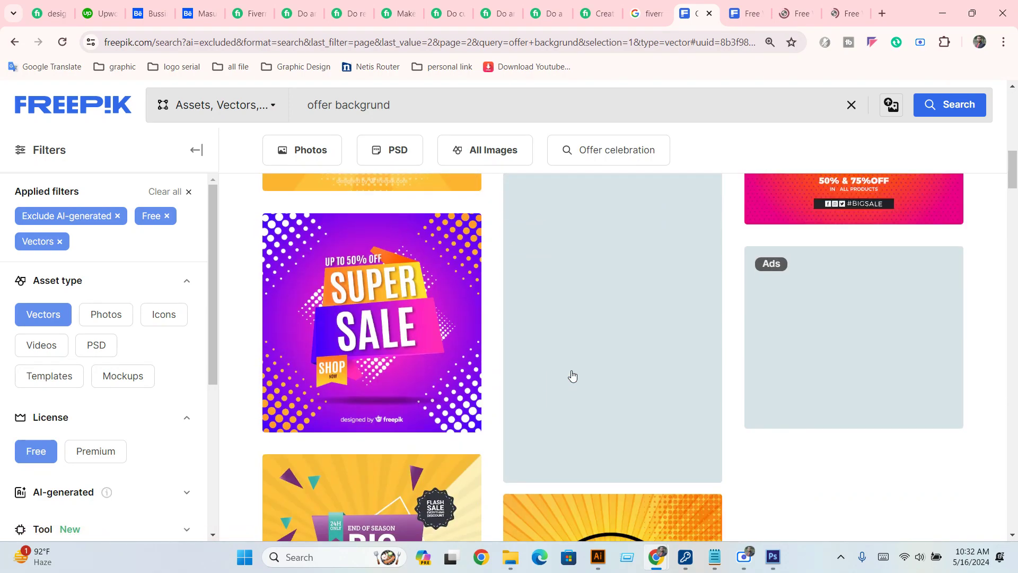
{"action": "scroll", "coordinate": [573, 375], "scroll_direction": "up", "scroll_amount": 2}
{"action": "scroll", "coordinate": [572, 376], "scroll_direction": "down", "scroll_amount": 5}
{"action": "scroll", "coordinate": [572, 375], "scroll_direction": "down", "scroll_amount": 3}
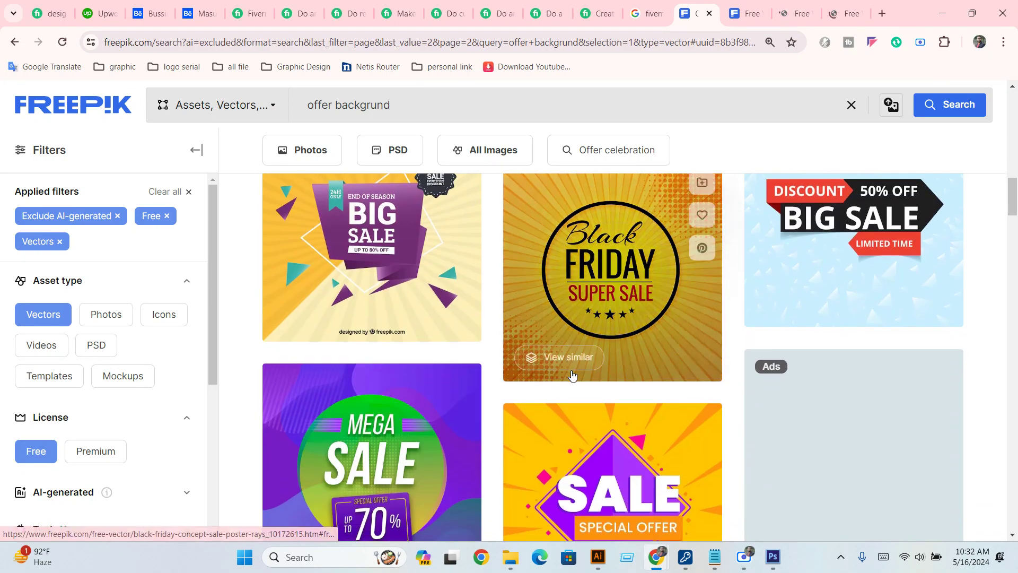
{"action": "scroll", "coordinate": [571, 375], "scroll_direction": "down", "scroll_amount": 2}
{"action": "scroll", "coordinate": [572, 374], "scroll_direction": "down", "scroll_amount": 3}
{"action": "scroll", "coordinate": [571, 374], "scroll_direction": "down", "scroll_amount": 4}
{"action": "scroll", "coordinate": [571, 374], "scroll_direction": "down", "scroll_amount": 2}
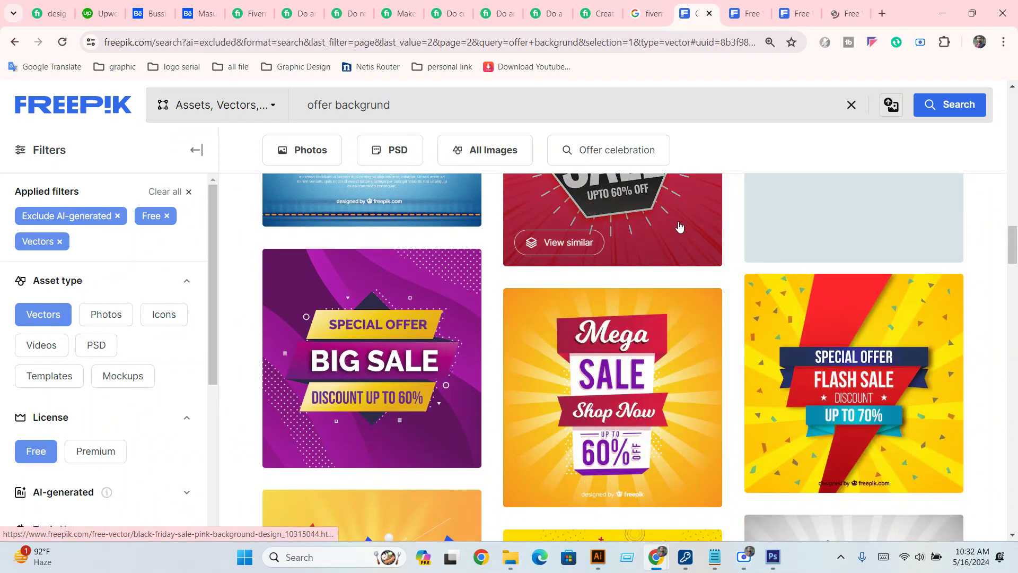
Review the Big Sale, Limited Offer SALE and Great Sale tabs.
{"action": "left_click", "coordinate": [745, 14]}
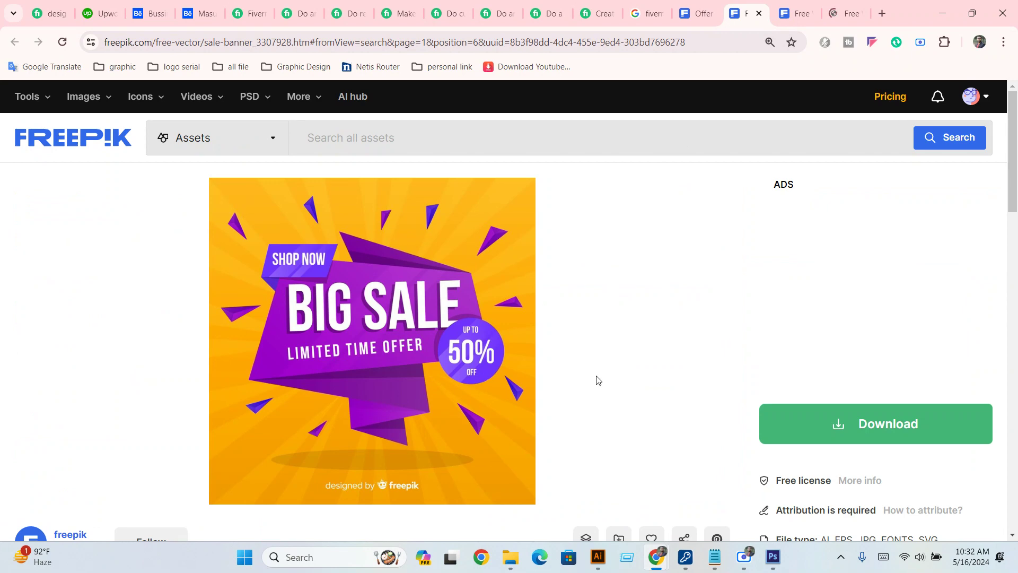
{"action": "left_click", "coordinate": [801, 13]}
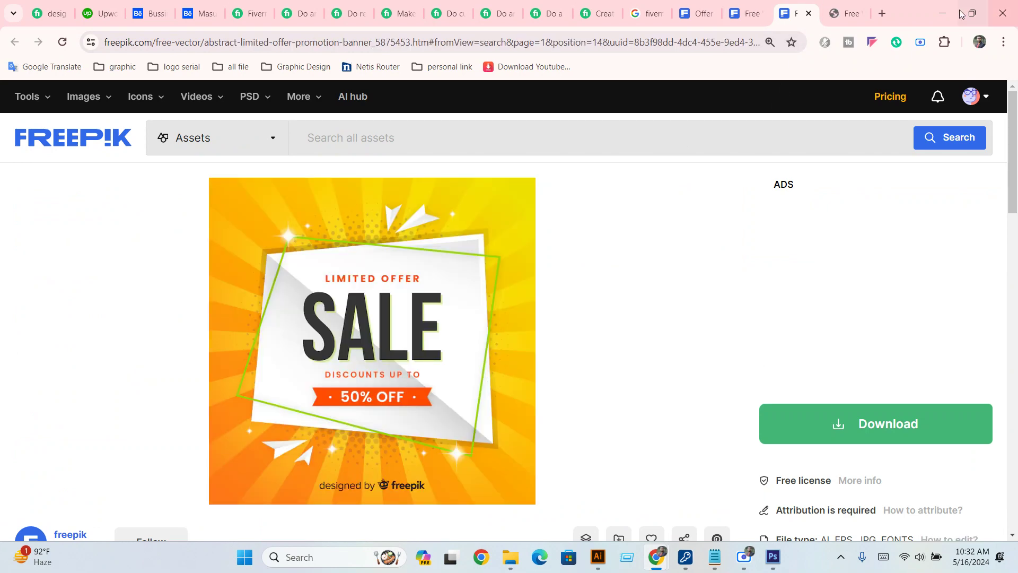
{"action": "left_click", "coordinate": [858, 12]}
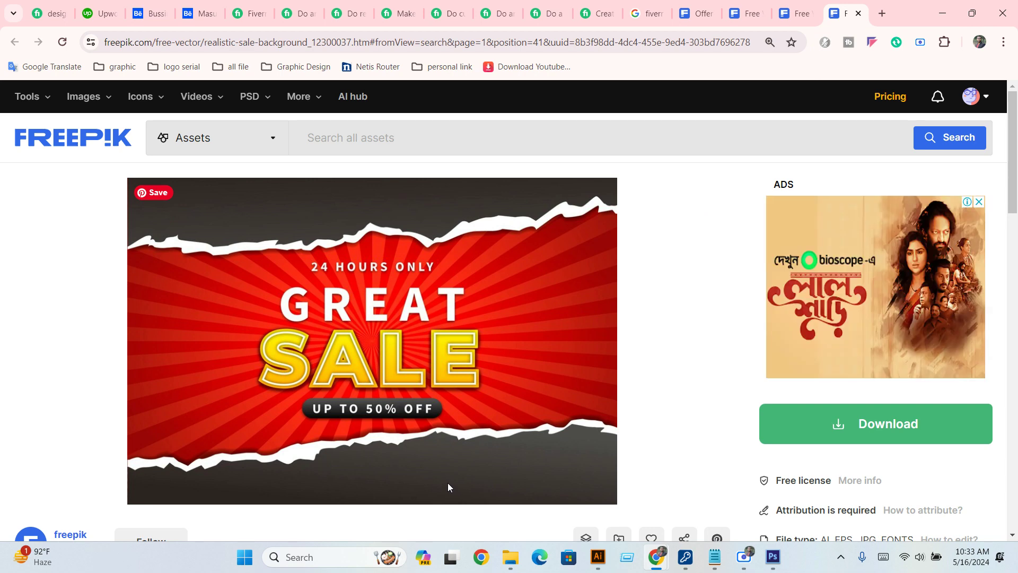
Free-download the Great Sale background and open realistic-sale-background.zip from downloads.
{"action": "left_click", "coordinate": [847, 420]}
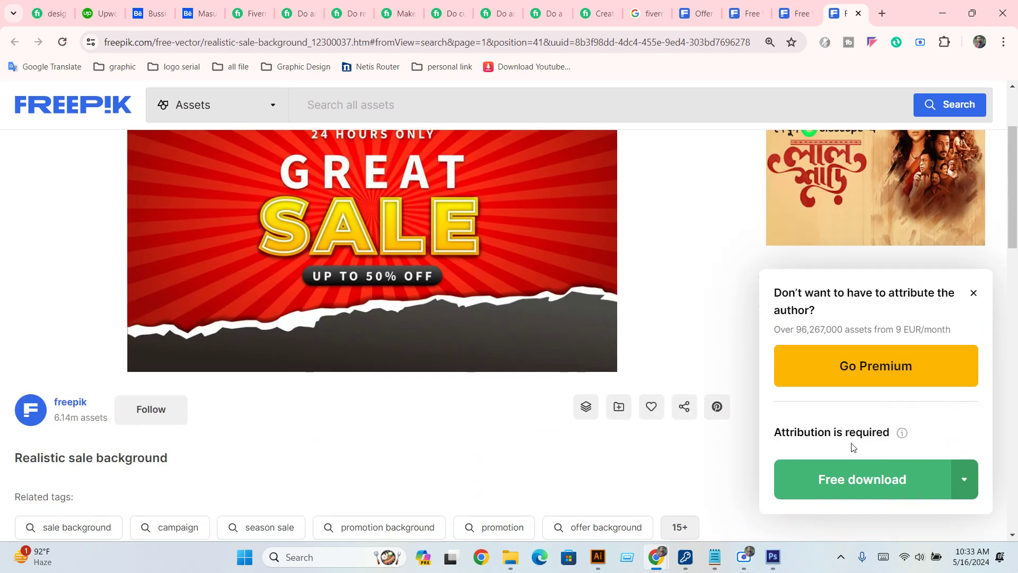
{"action": "left_click", "coordinate": [867, 479]}
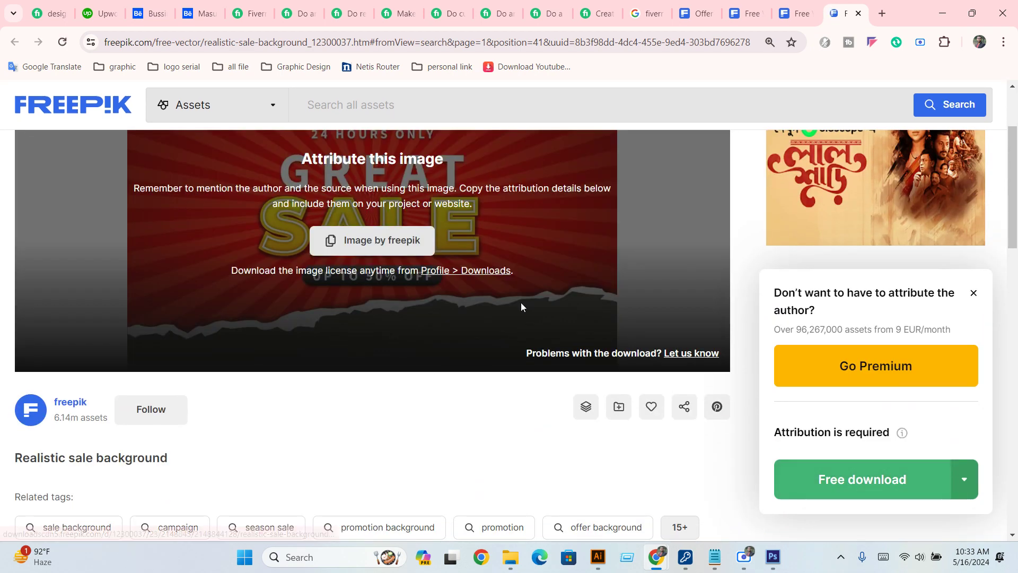
{"action": "left_click", "coordinate": [957, 45]}
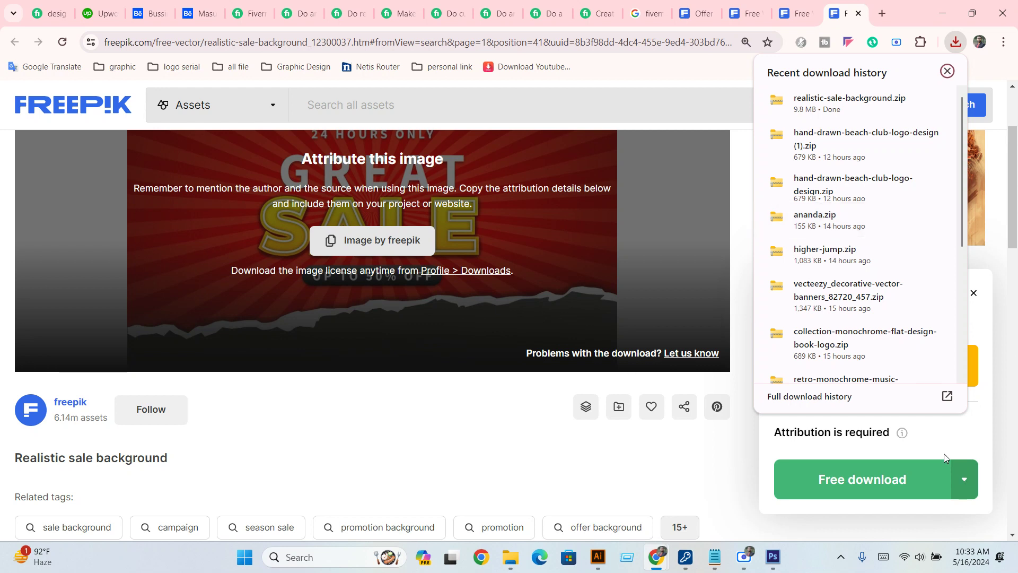
{"action": "mouse_move", "coordinate": [855, 103]}
{"action": "left_click", "coordinate": [896, 106]}
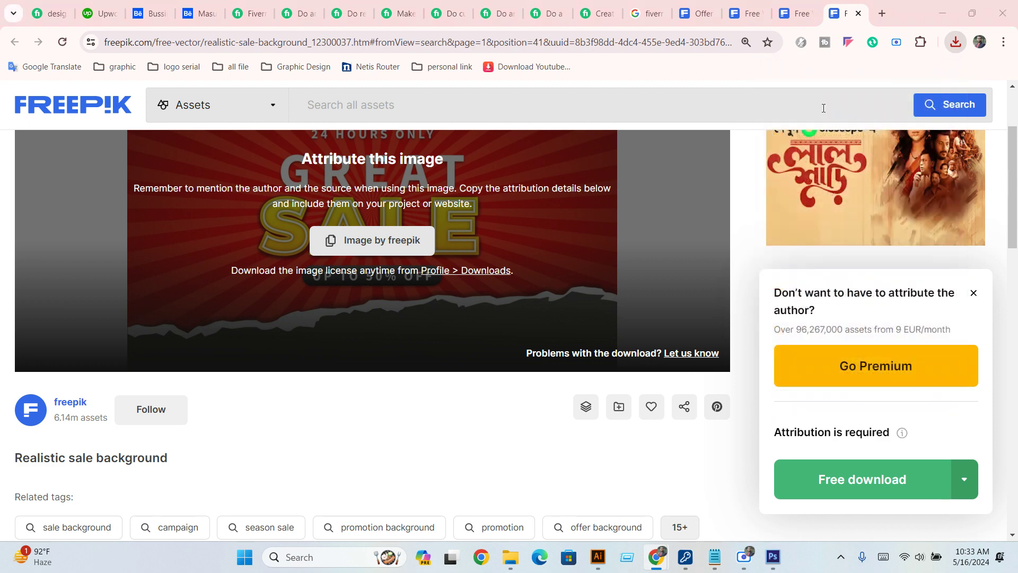
Open 4961283.ai in Illustrator and dismiss the missing fonts warning.
{"action": "double_click", "coordinate": [174, 150]}
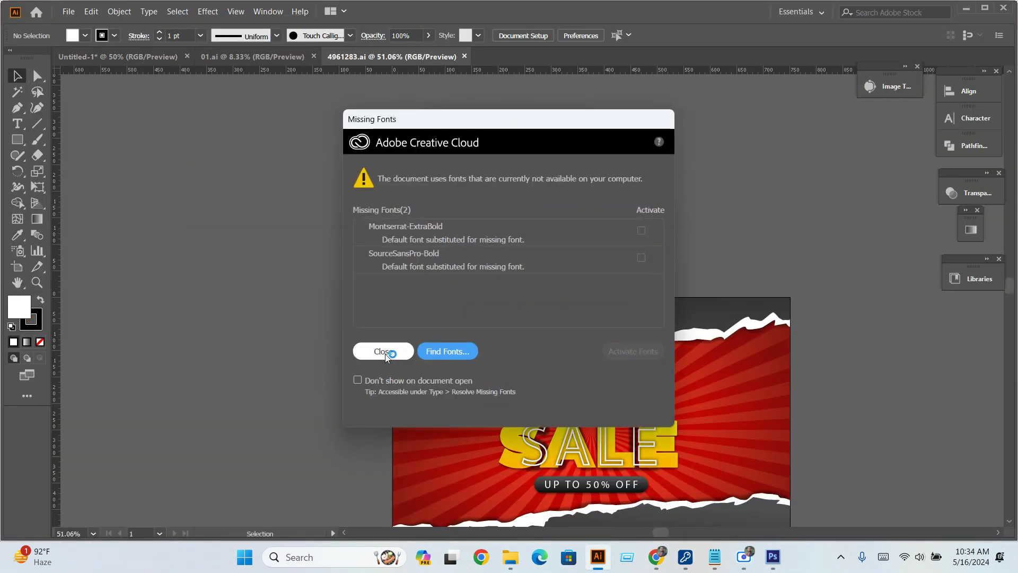
{"action": "left_click", "coordinate": [384, 351]}
{"action": "scroll", "coordinate": [315, 362], "scroll_direction": "down", "scroll_amount": 1}
{"action": "scroll", "coordinate": [311, 363], "scroll_direction": "down", "scroll_amount": 1}
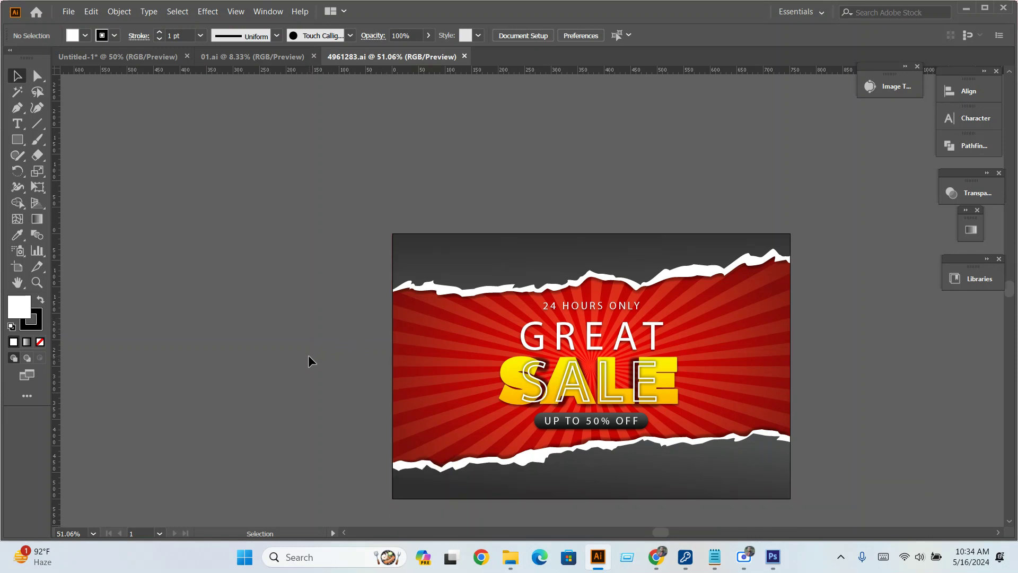
{"action": "scroll", "coordinate": [310, 361], "scroll_direction": "down", "scroll_amount": 1}
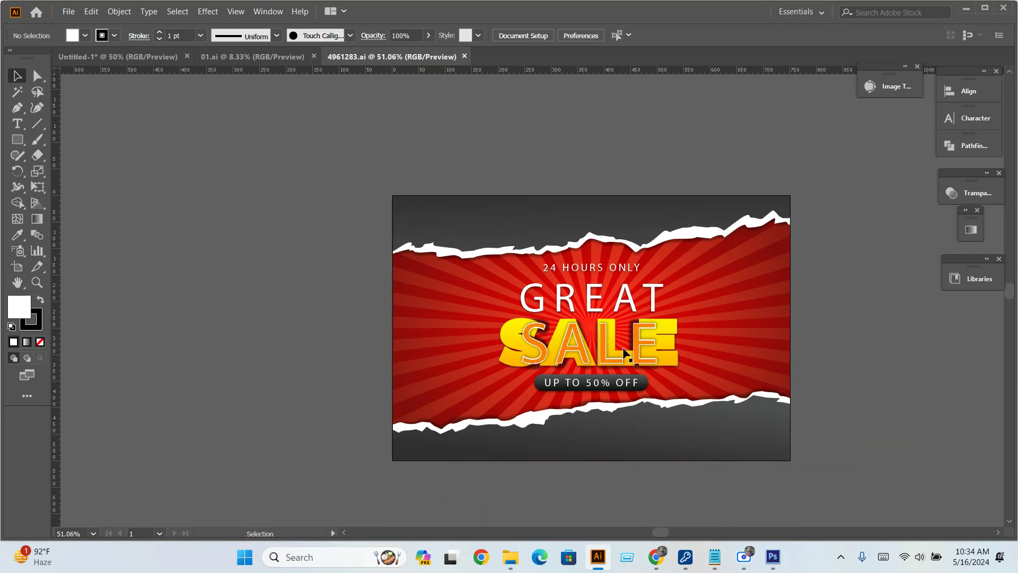
Ungroup the banner artwork and delete its sale text group.
{"action": "right_click", "coordinate": [626, 349]}
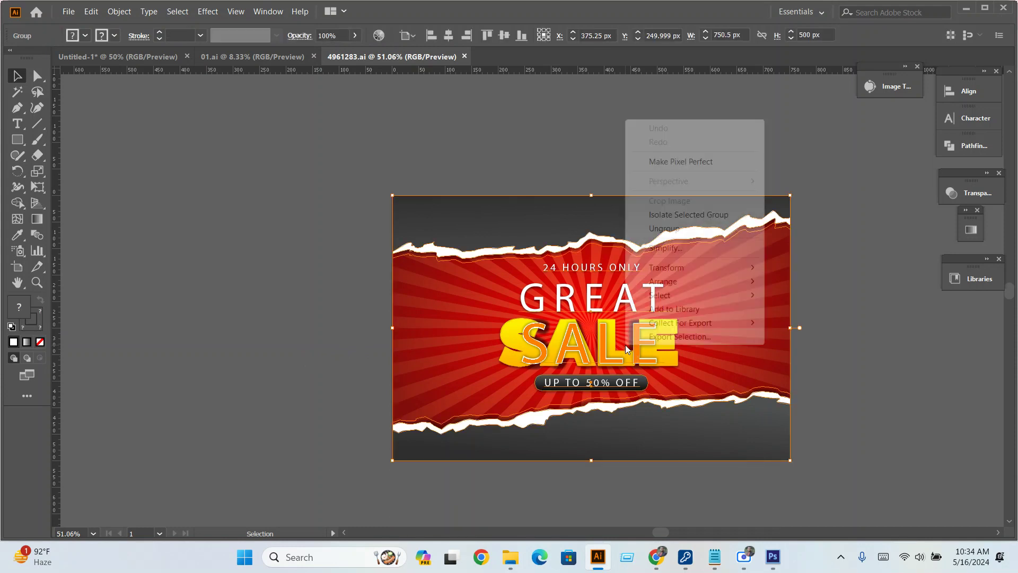
{"action": "left_click", "coordinate": [663, 229]}
{"action": "left_click", "coordinate": [913, 371]}
{"action": "left_click", "coordinate": [647, 329]}
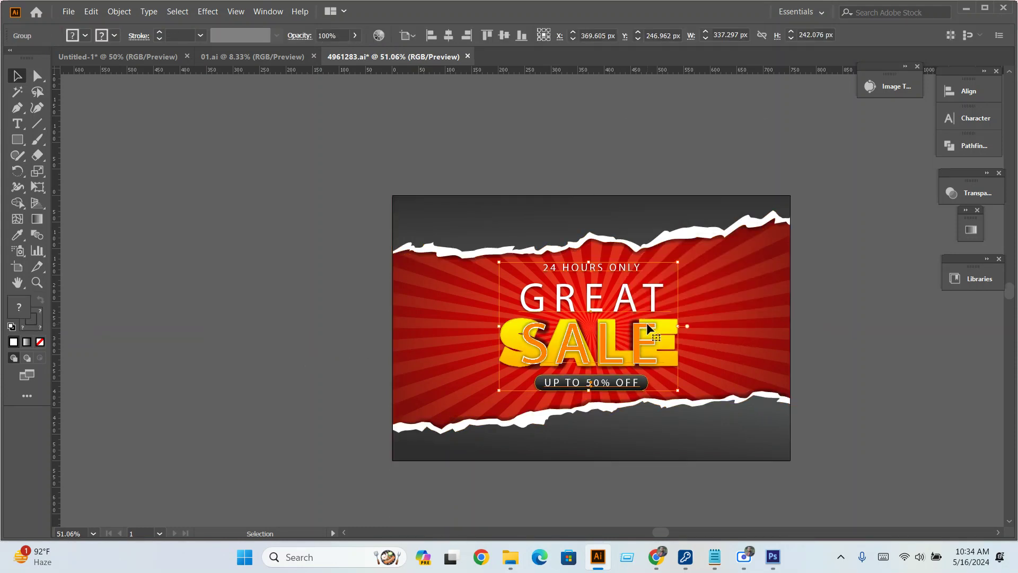
{"action": "left_click", "coordinate": [871, 493]}
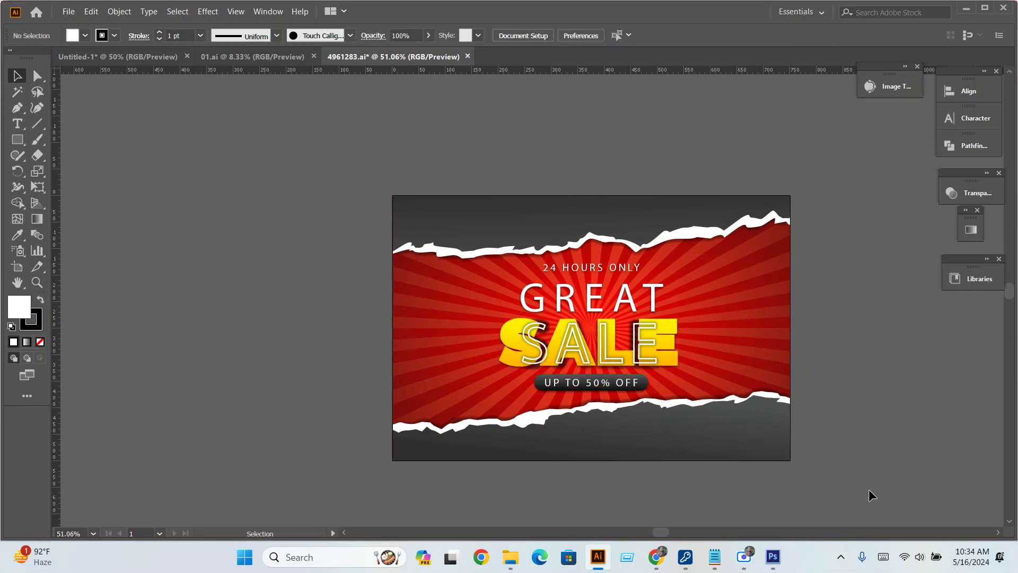
{"action": "scroll", "coordinate": [703, 436], "scroll_direction": "right", "scroll_amount": 3}
{"action": "left_click", "coordinate": [552, 363]}
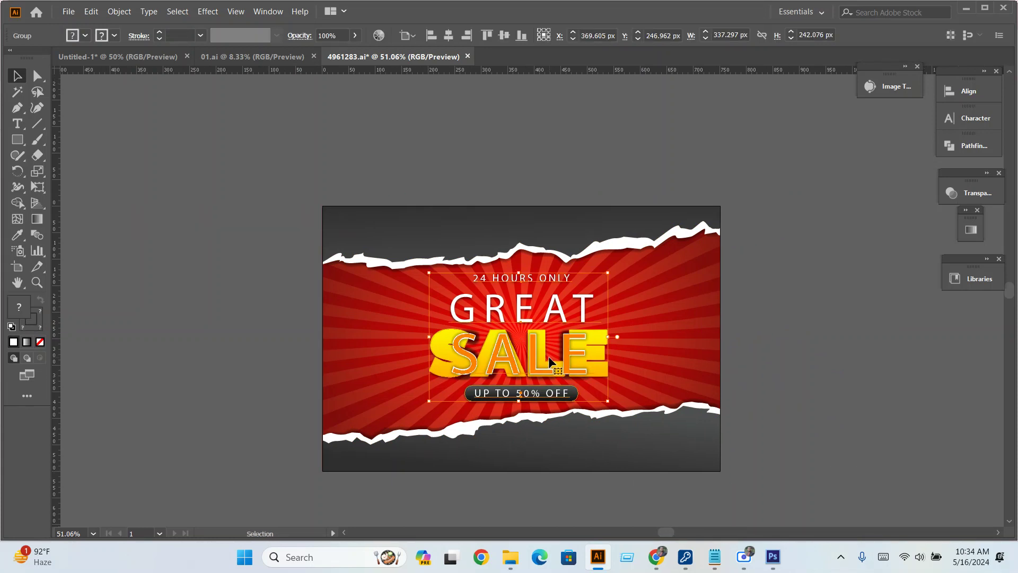
{"action": "key", "text": "Delete"}
Select and delete the torn-paper sunburst artwork from the artboard.
{"action": "mouse_move", "coordinate": [554, 355]}
{"action": "left_mouse_down"}
{"action": "mouse_move", "coordinate": [463, 356]}
{"action": "mouse_move", "coordinate": [561, 348]}
{"action": "left_mouse_up"}
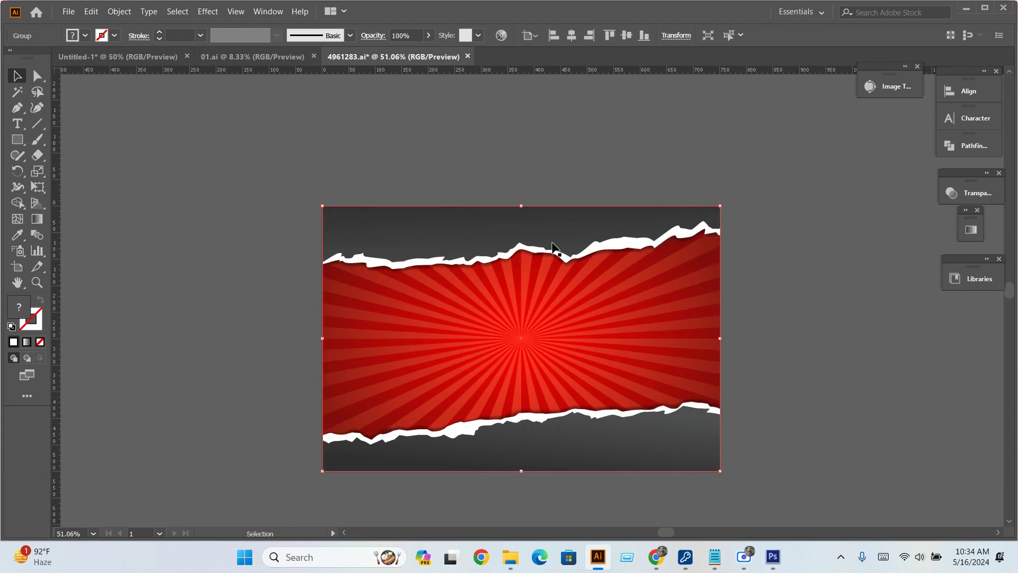
{"action": "double_click", "coordinate": [586, 320]}
{"action": "double_click", "coordinate": [793, 347]}
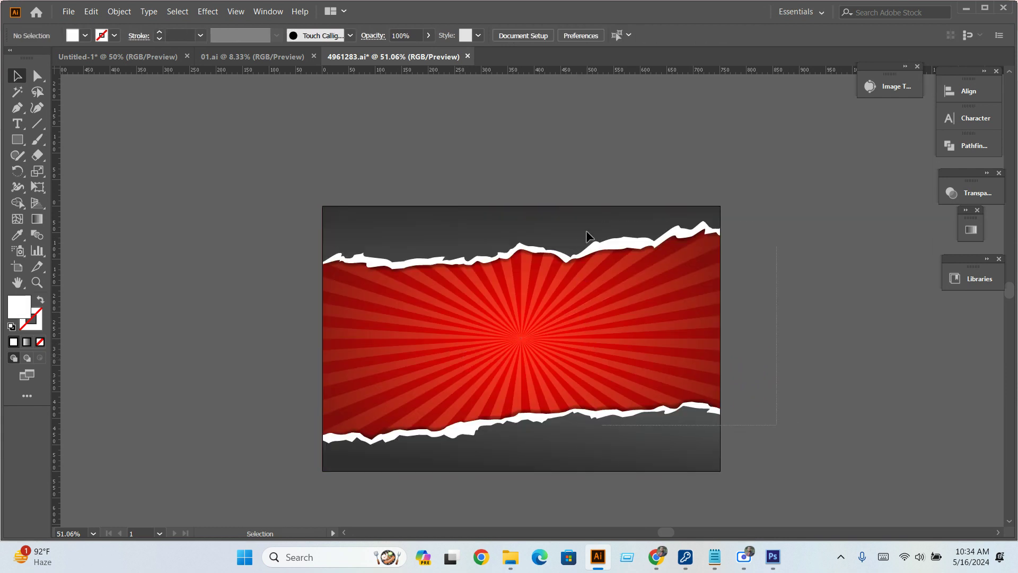
{"action": "left_click", "coordinate": [583, 229]}
{"action": "key", "text": "Delete"}
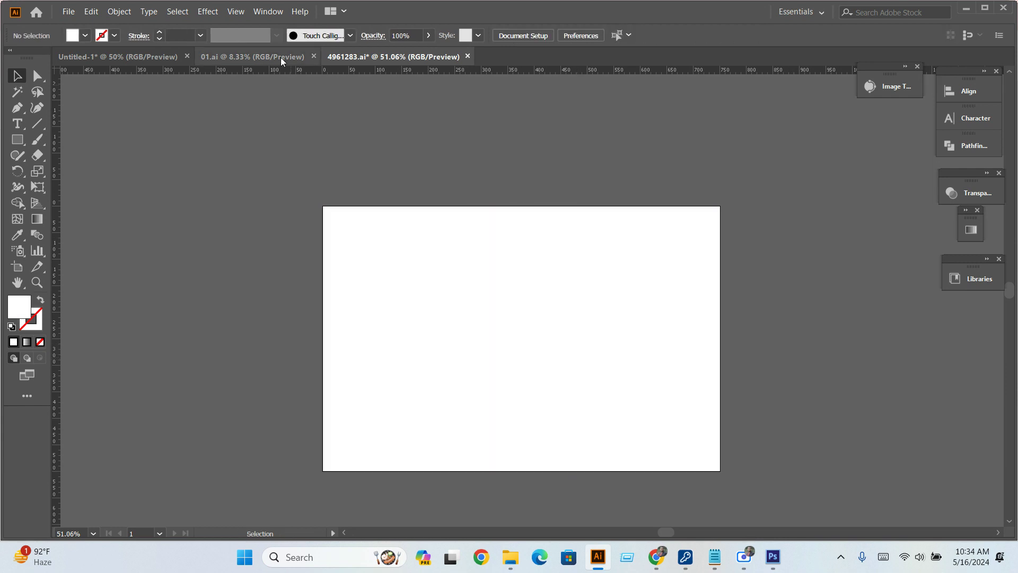
{"action": "left_click", "coordinate": [281, 57]}
Place the torn-paper sunburst artwork on the T-shirt artboard and delete its red sunburst panel.
{"action": "left_click", "coordinate": [107, 63]}
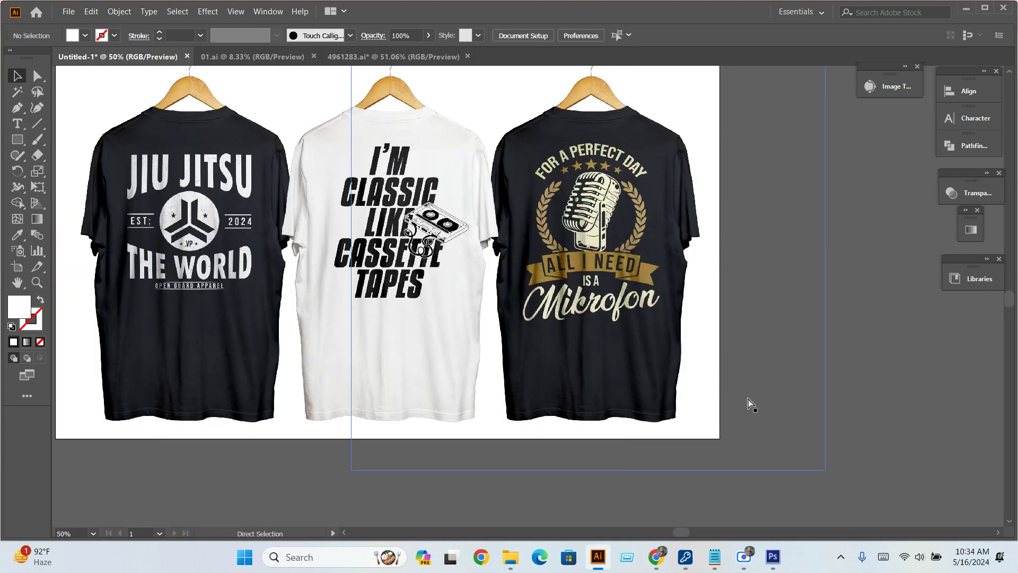
{"action": "left_click_drag", "start_coordinate": [751, 404], "coordinate": [748, 404]}
{"action": "key", "text": "ctrl+minus"}
{"action": "key", "text": "ctrl+minus"}
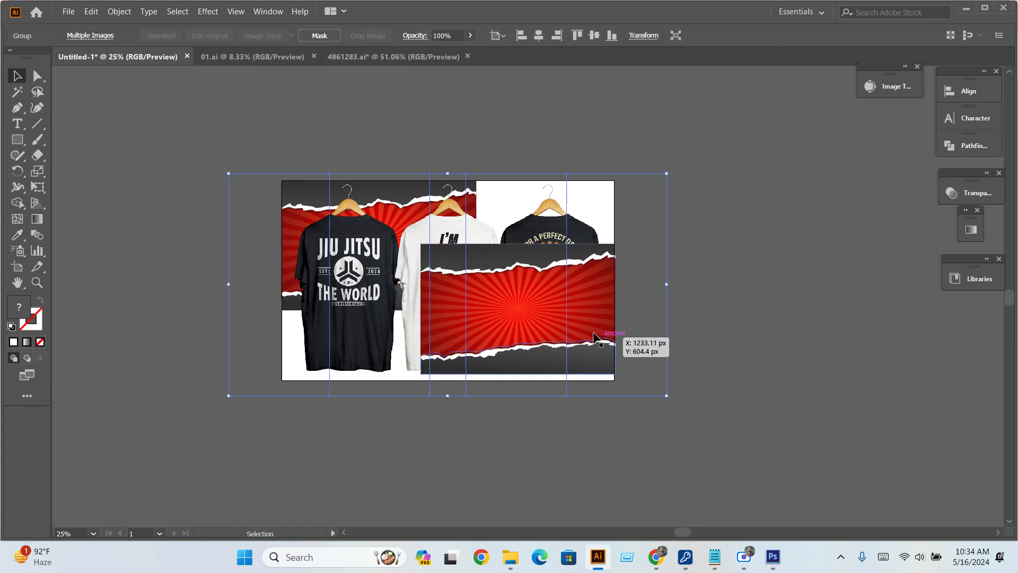
{"action": "left_click", "coordinate": [730, 396]}
{"action": "left_click_drag", "start_coordinate": [578, 330], "coordinate": [819, 380]}
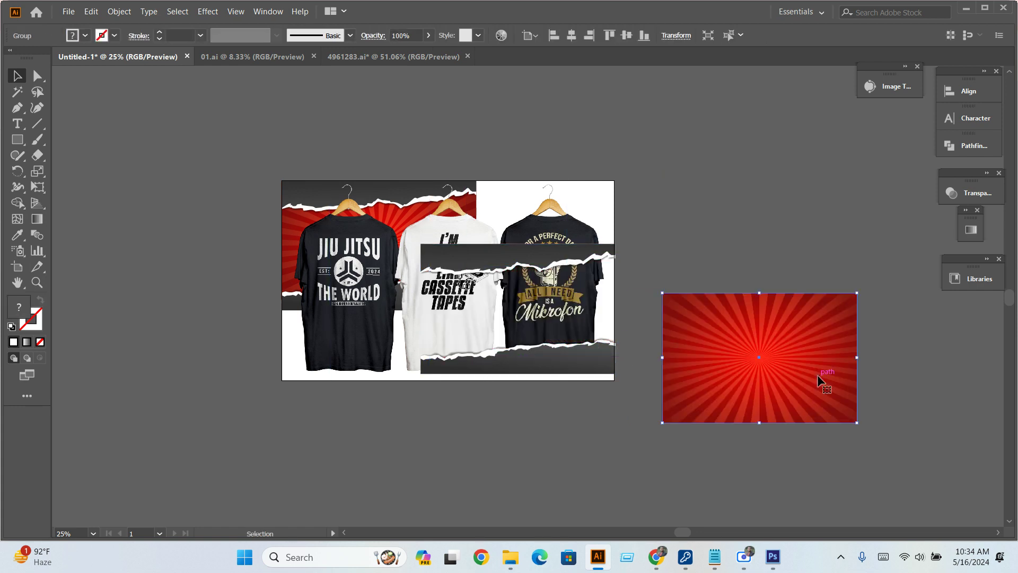
{"action": "key", "text": "Delete"}
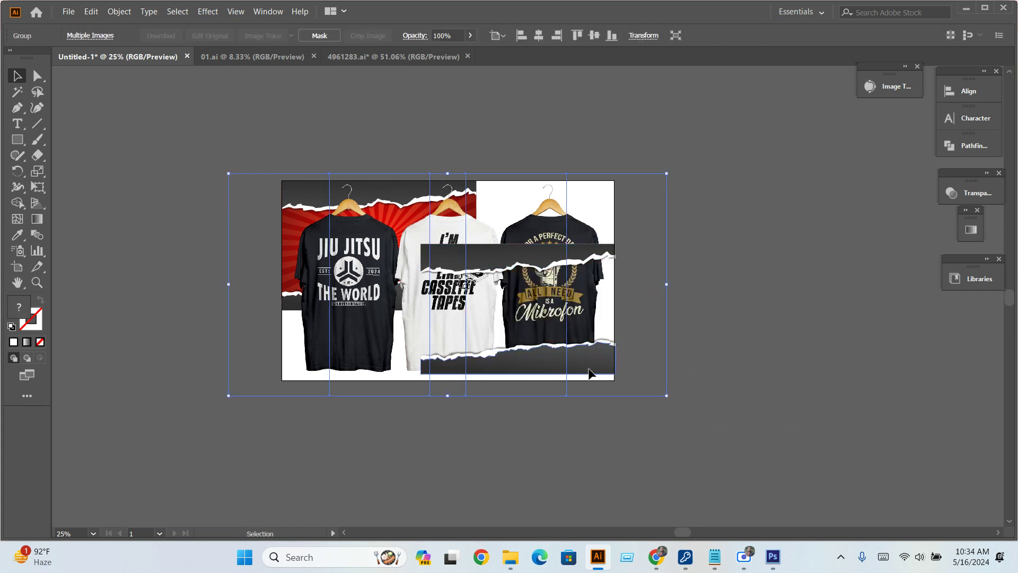
Delete the stray lower torn-paper strip and deselect the artwork.
{"action": "left_click", "coordinate": [596, 367]}
{"action": "left_click_drag", "start_coordinate": [597, 367], "coordinate": [610, 253]}
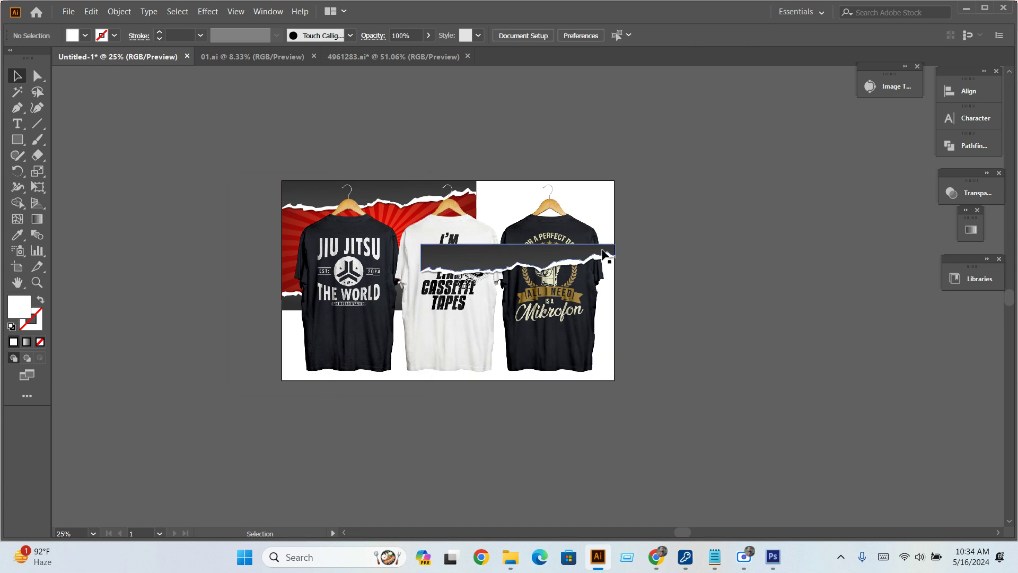
{"action": "key", "text": "Delete"}
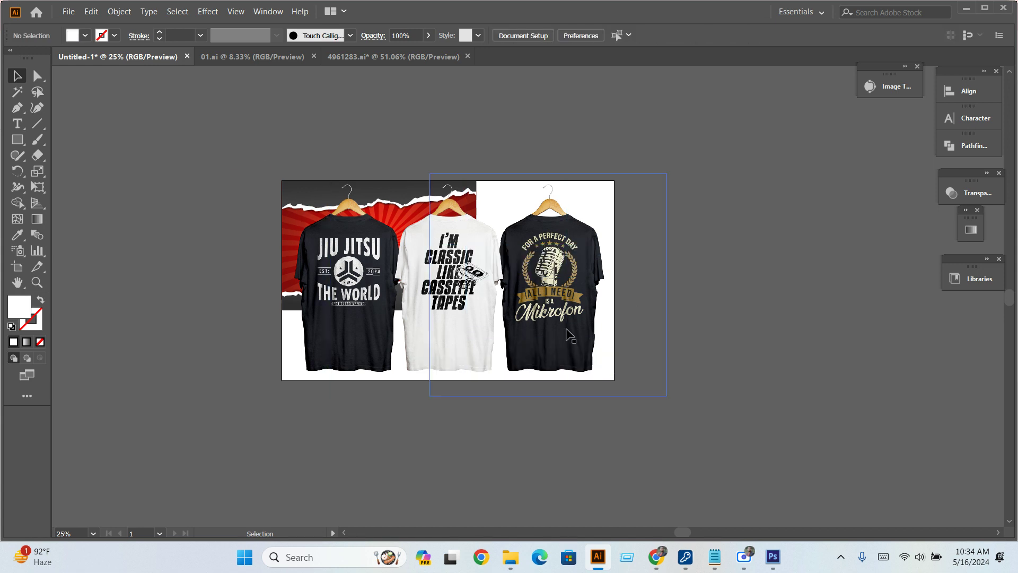
{"action": "left_click", "coordinate": [562, 323]}
{"action": "key", "text": "ctrl"}
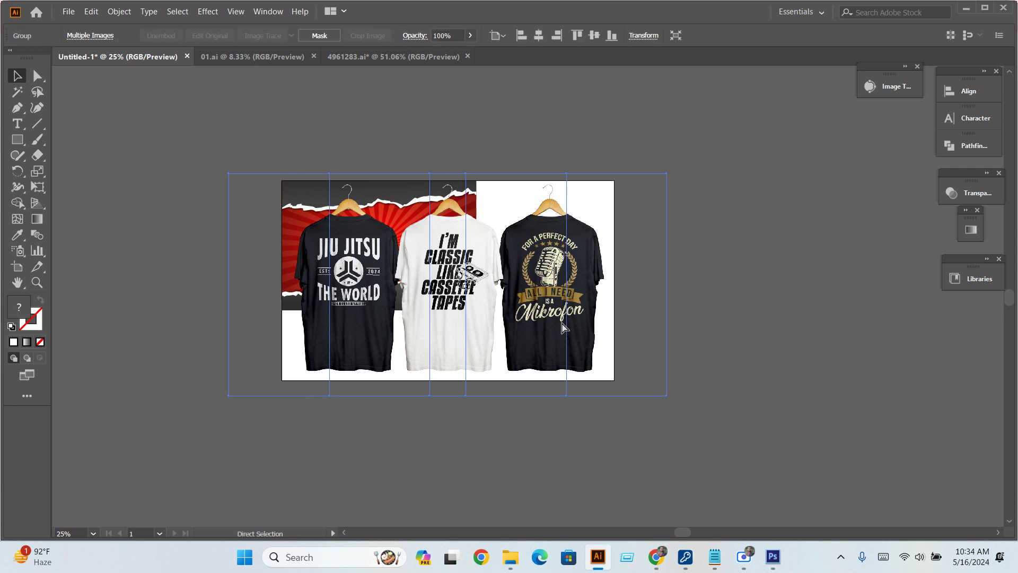
{"action": "key", "text": "ctrl+shift+a"}
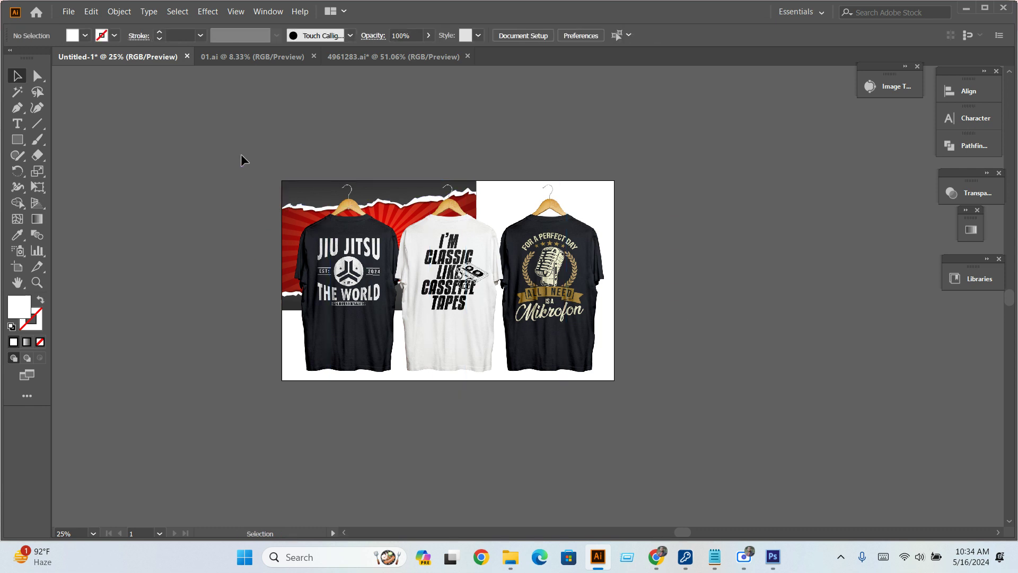
Try stretching the red background across the artboard, then undo to the smaller size.
{"action": "left_click", "coordinate": [291, 222]}
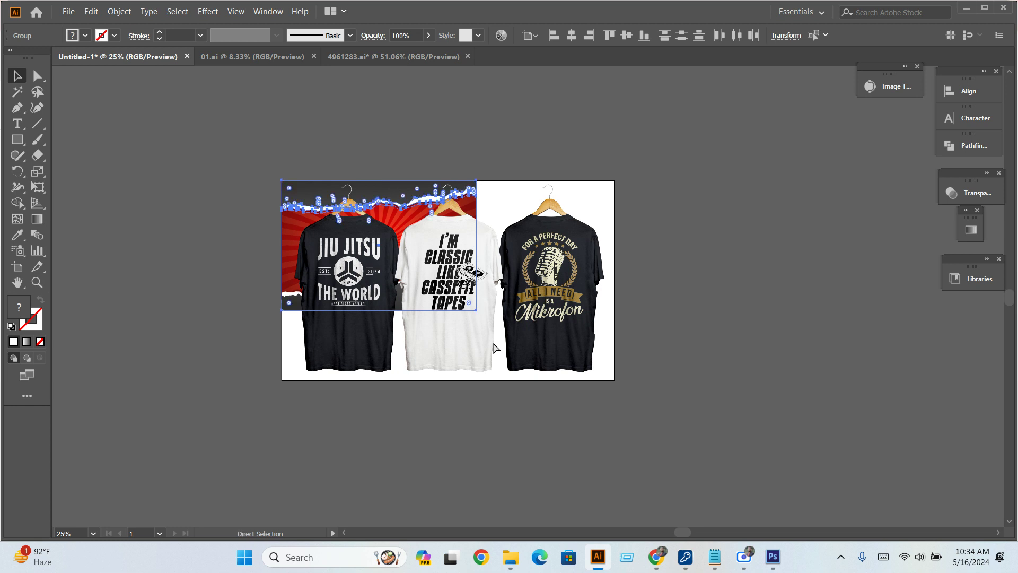
{"action": "left_click_drag", "start_coordinate": [476, 312], "coordinate": [615, 380]}
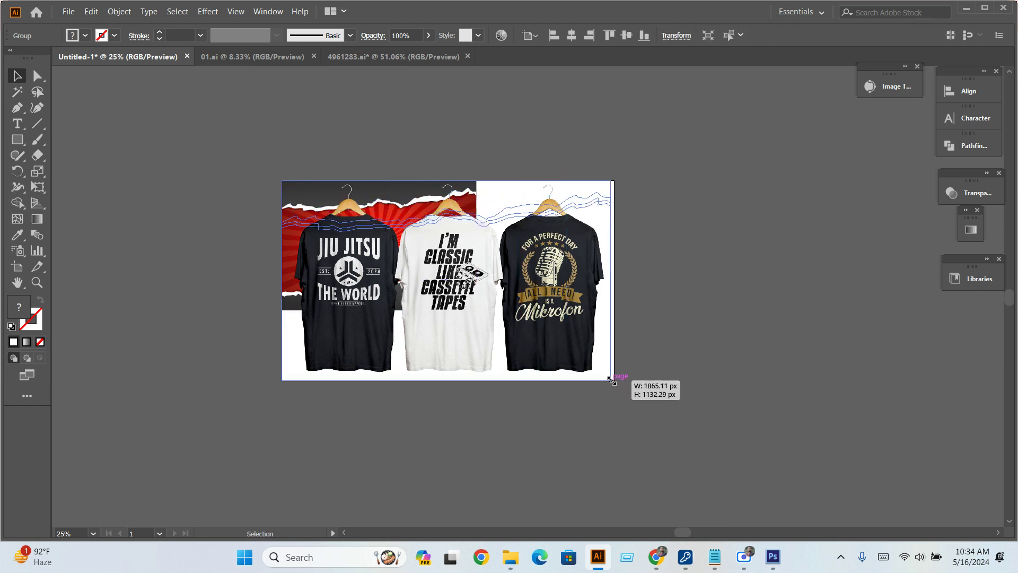
{"action": "left_click", "coordinate": [706, 350]}
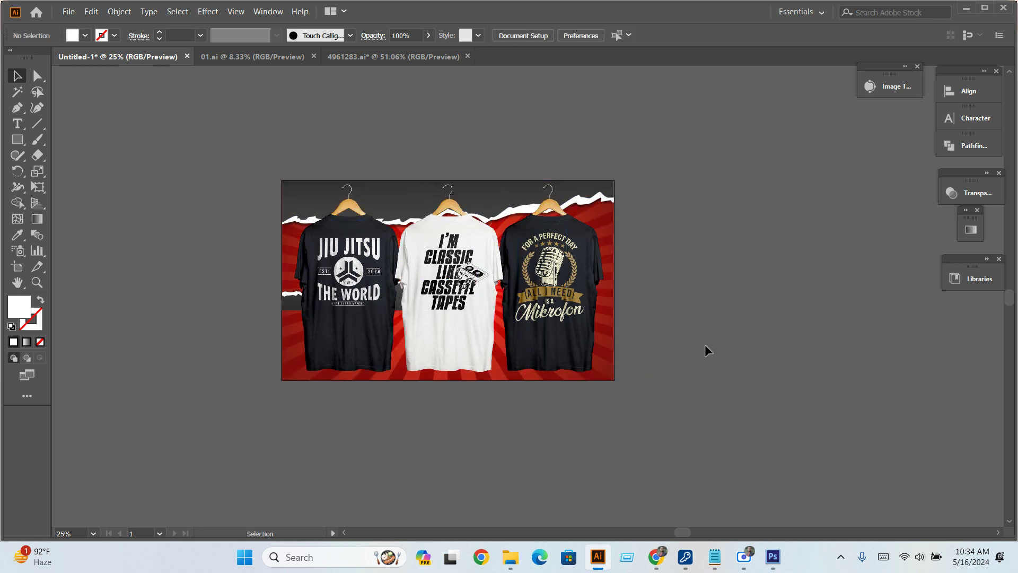
{"action": "scroll", "coordinate": [707, 350], "scroll_direction": "up", "scroll_amount": 1}
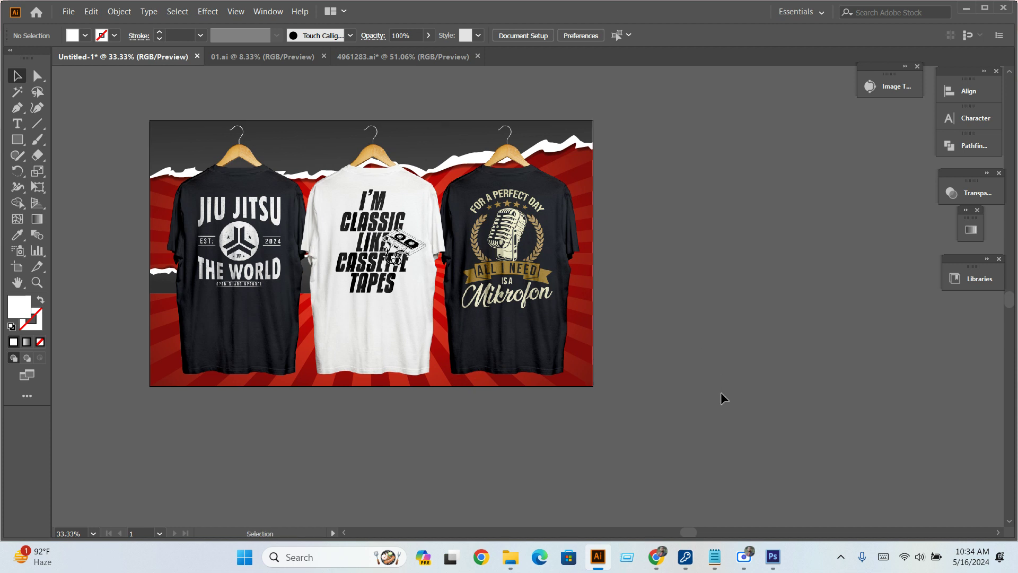
{"action": "key", "text": "ctrl+z"}
{"action": "key", "text": "ctrl+z"}
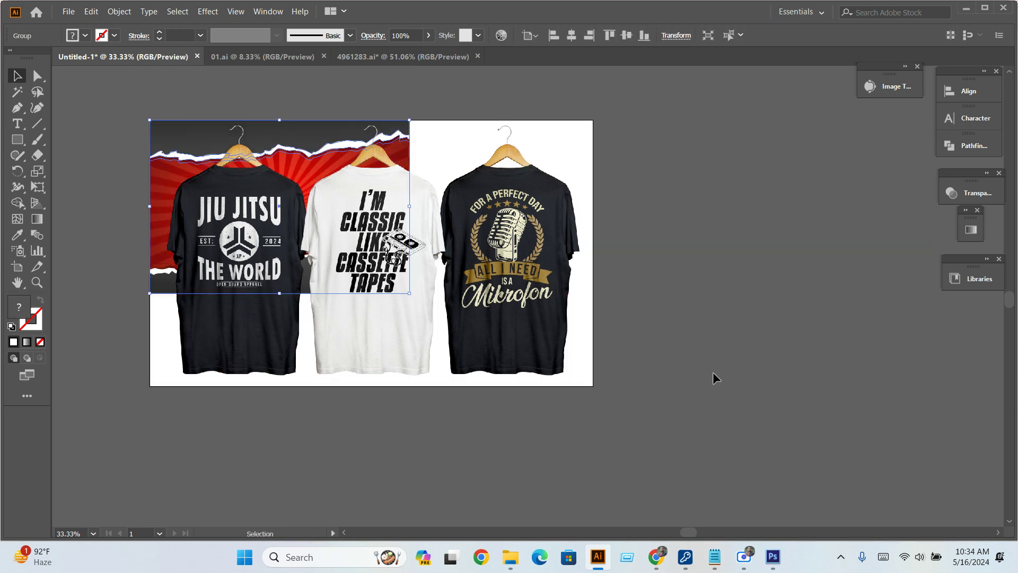
{"action": "key", "text": "ctrl+shift+a"}
Reselect the red torn-paper group, trying a nudge and restoring its original position.
{"action": "double_click", "coordinate": [166, 290]}
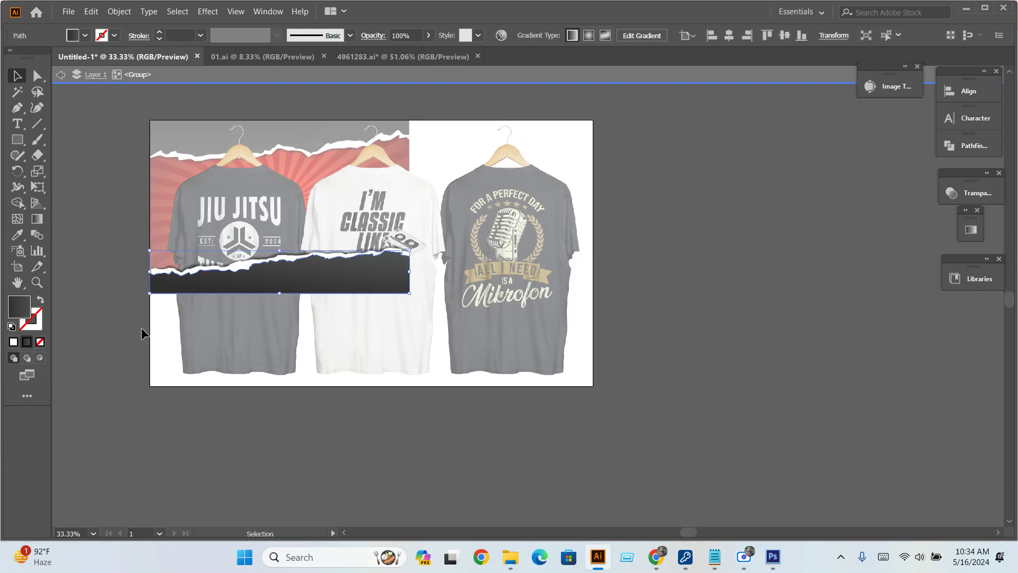
{"action": "double_click", "coordinate": [112, 337]}
{"action": "left_click", "coordinate": [162, 152]}
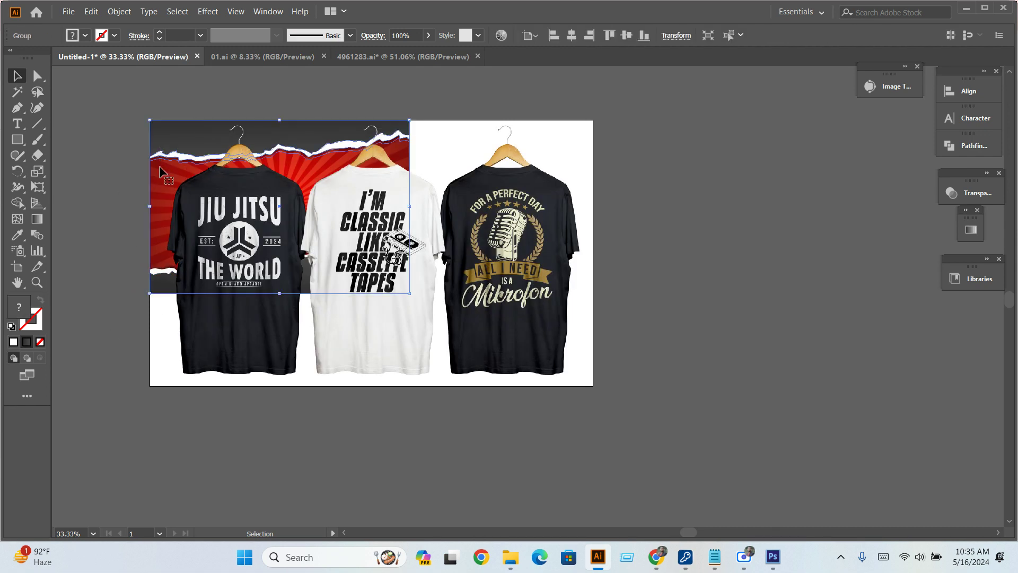
{"action": "left_click_drag", "start_coordinate": [162, 152], "coordinate": [103, 154]}
{"action": "key", "text": "ctrl+z"}
{"action": "left_click", "coordinate": [98, 173]}
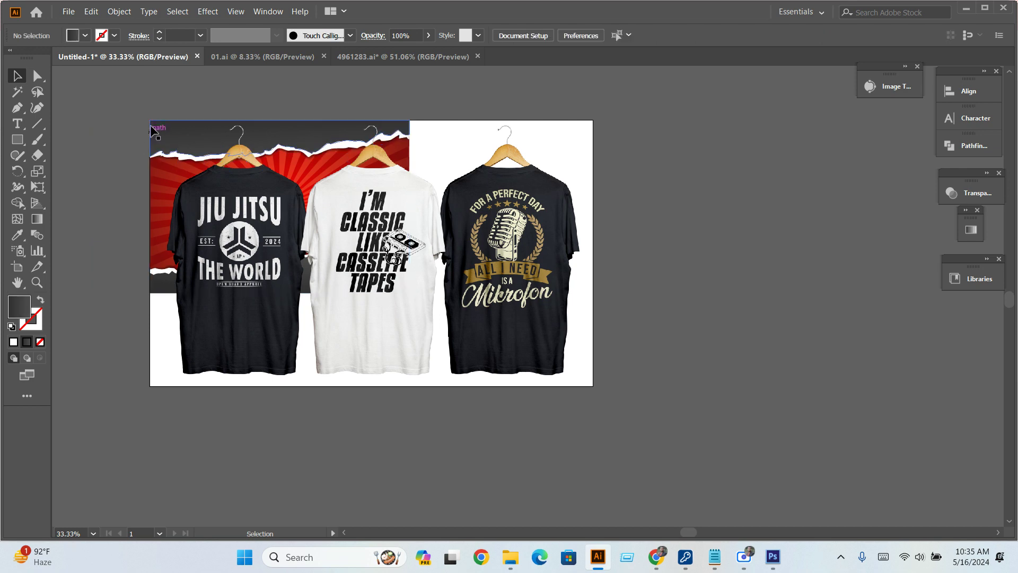
{"action": "key", "text": "v"}
Scale the red background up around the shirts and align its top-left with the artboard corner.
{"action": "left_click", "coordinate": [162, 289]}
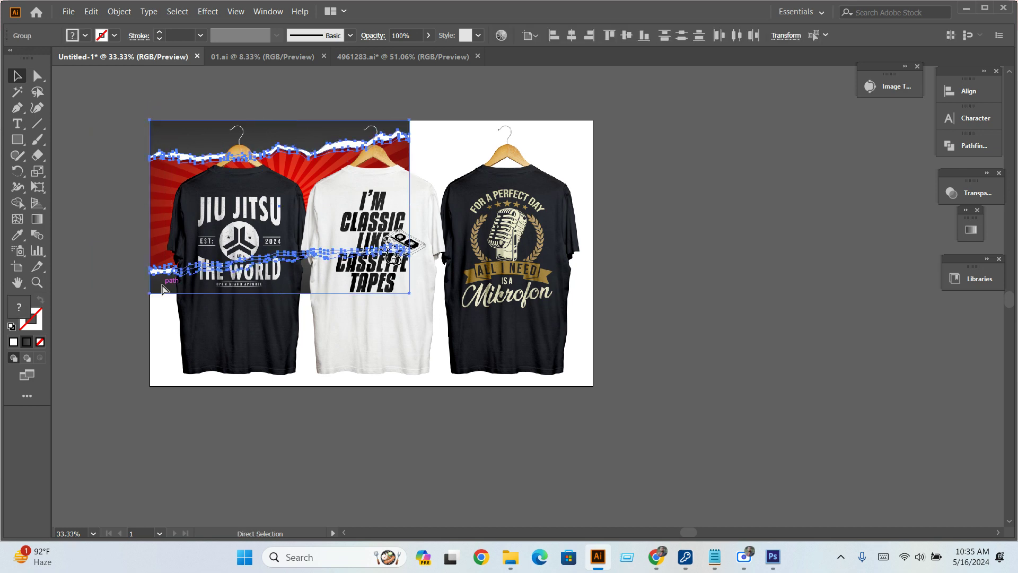
{"action": "mouse_move", "coordinate": [409, 292]}
{"action": "left_mouse_down"}
{"action": "mouse_move", "coordinate": [443, 321]}
{"action": "mouse_move", "coordinate": [508, 345]}
{"action": "mouse_move", "coordinate": [639, 449]}
{"action": "left_mouse_up"}
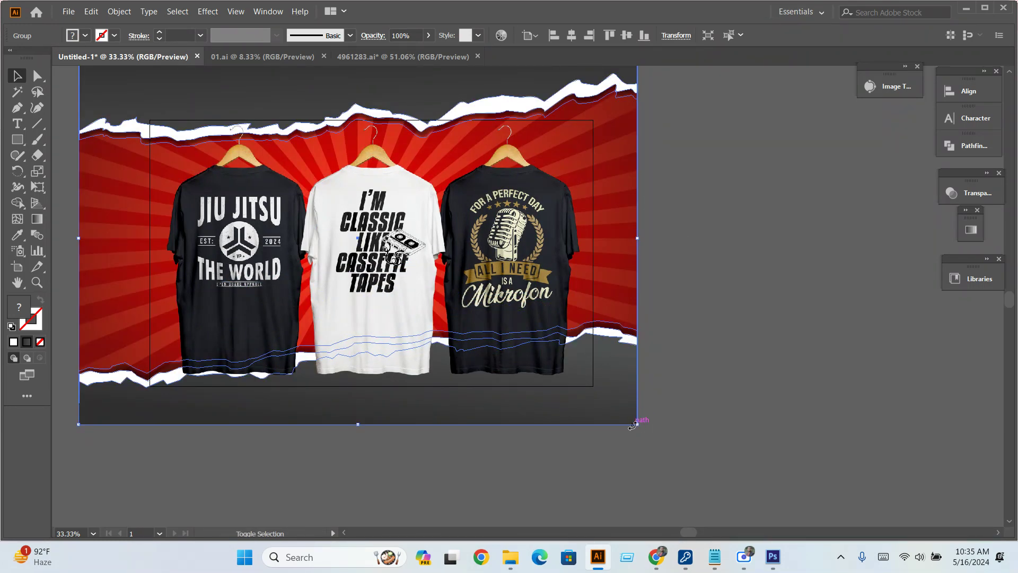
{"action": "left_click_drag", "start_coordinate": [637, 424], "coordinate": [587, 394]}
{"action": "scroll", "coordinate": [159, 182], "scroll_direction": "up", "scroll_amount": 2}
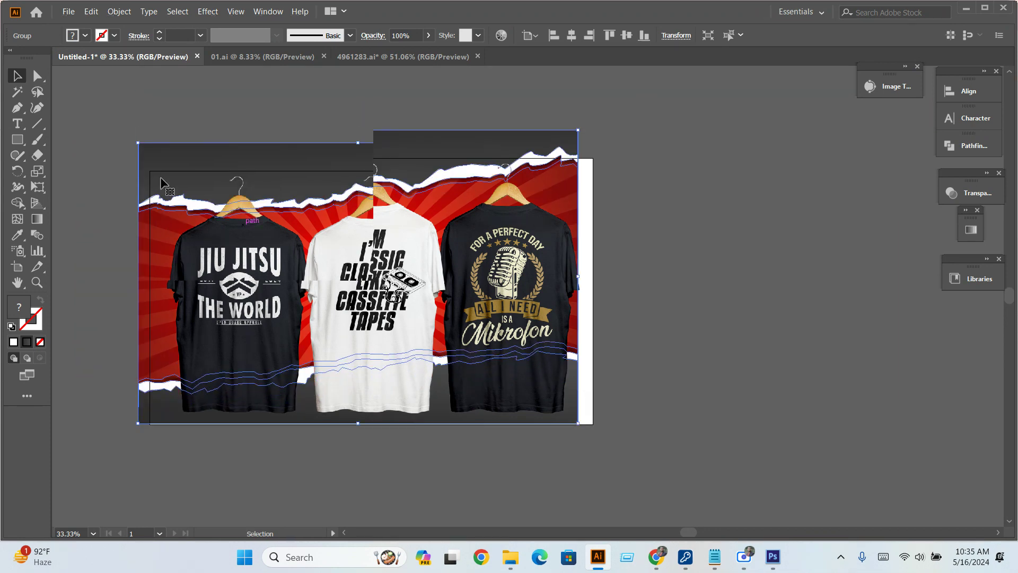
{"action": "left_click_drag", "start_coordinate": [156, 154], "coordinate": [164, 183]}
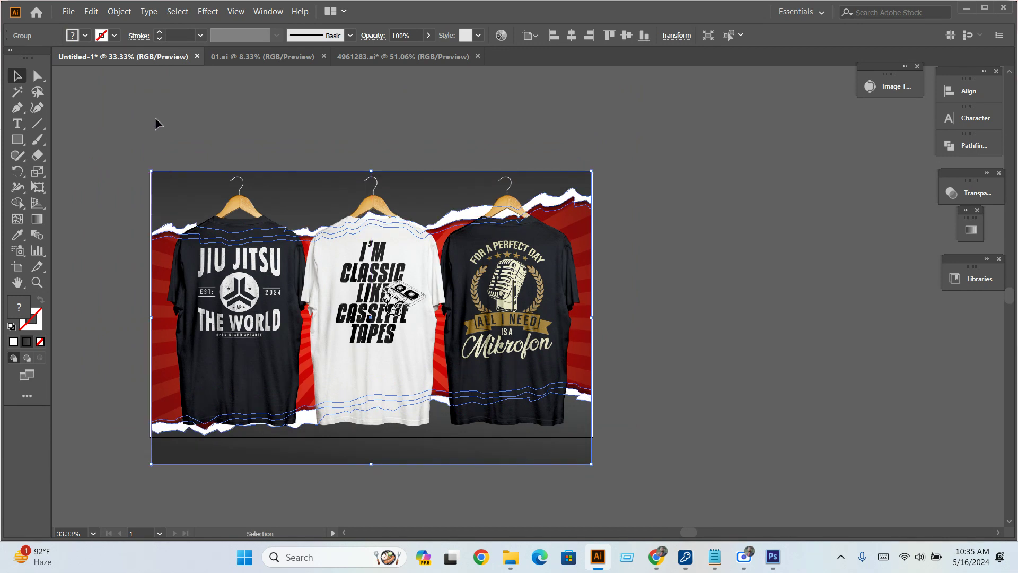
Shrink the background group from its corner to fit the artboard.
{"action": "left_click", "coordinate": [156, 122]}
{"action": "key", "text": "ctrl+1"}
{"action": "key", "text": "ctrl+equal"}
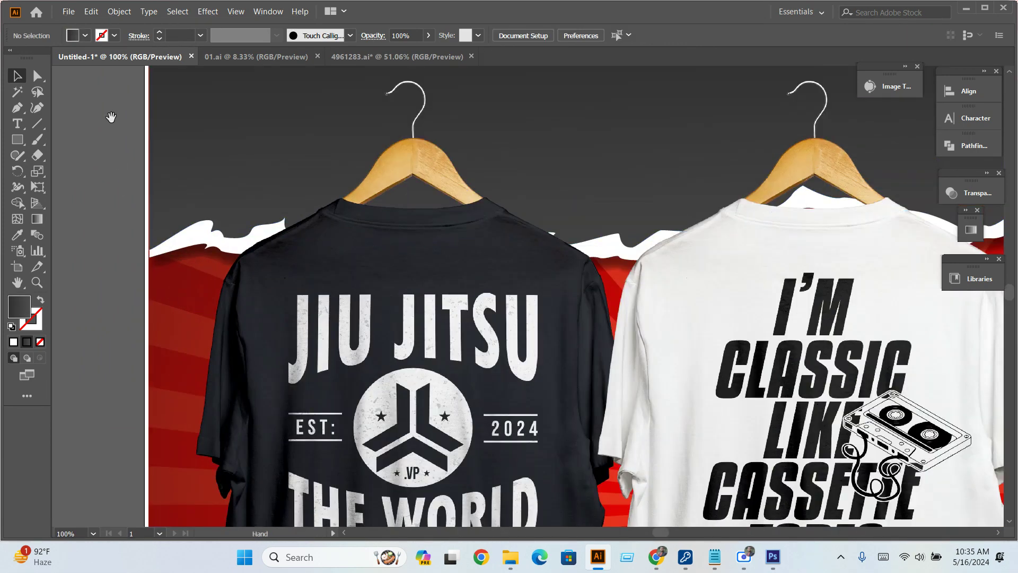
{"action": "scroll", "coordinate": [159, 212], "scroll_direction": "up", "scroll_amount": 3}
{"action": "left_click_drag", "start_coordinate": [231, 269], "coordinate": [227, 266]}
{"action": "scroll", "coordinate": [201, 233], "scroll_direction": "up", "scroll_amount": 5}
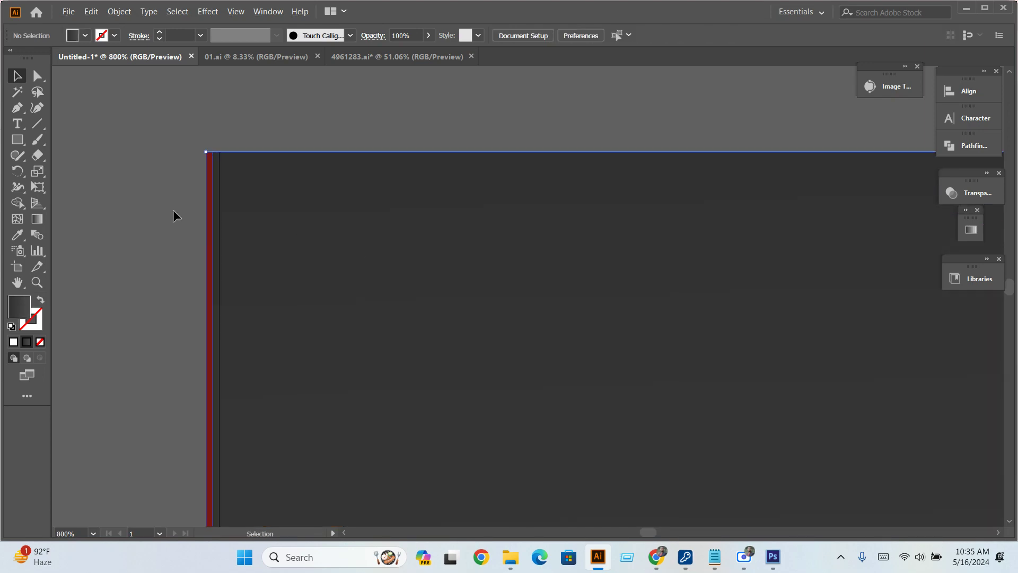
{"action": "scroll", "coordinate": [150, 198], "scroll_direction": "down", "scroll_amount": 3}
{"action": "scroll", "coordinate": [150, 203], "scroll_direction": "down", "scroll_amount": 2}
{"action": "scroll", "coordinate": [150, 203], "scroll_direction": "down", "scroll_amount": 2}
{"action": "scroll", "coordinate": [150, 204], "scroll_direction": "down", "scroll_amount": 1}
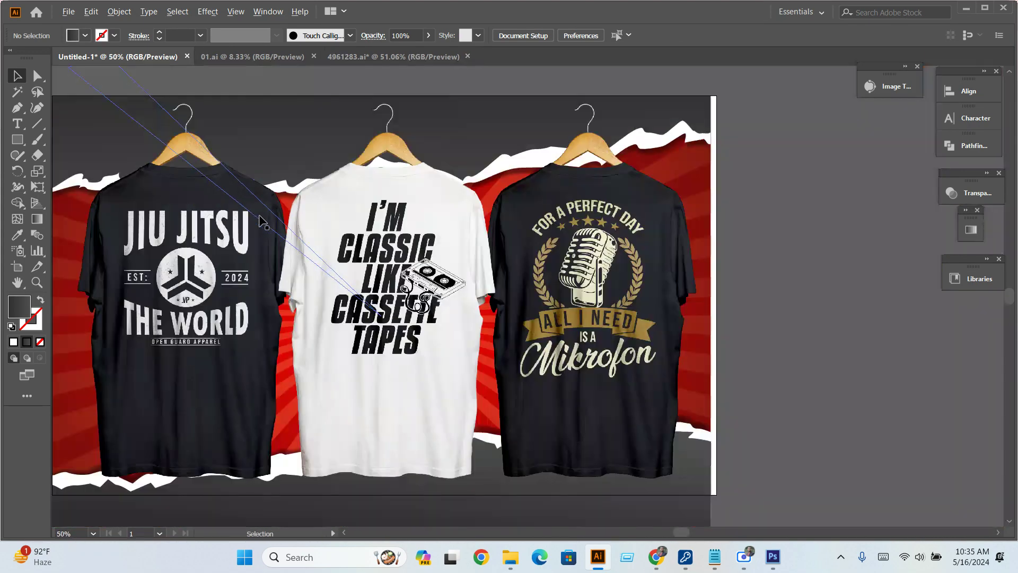
{"action": "scroll", "coordinate": [775, 357], "scroll_direction": "down", "scroll_amount": 3}
{"action": "left_click", "coordinate": [671, 403]}
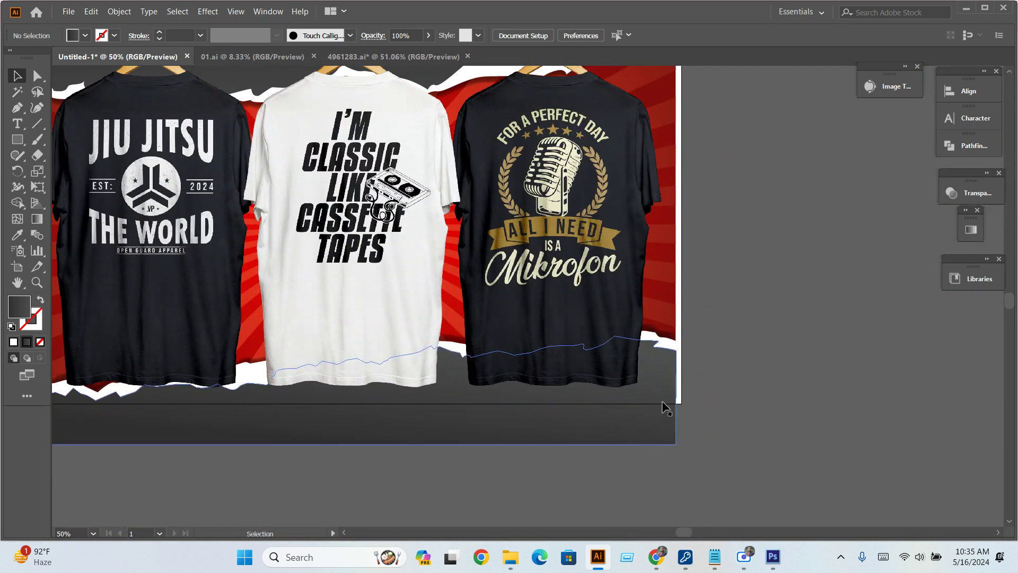
{"action": "mouse_move", "coordinate": [675, 445]}
{"action": "left_mouse_down"}
{"action": "mouse_move", "coordinate": [682, 416]}
{"action": "mouse_move", "coordinate": [686, 475]}
{"action": "left_mouse_up"}
{"action": "left_click", "coordinate": [832, 411]}
Resize the background so it meets the artboard's bottom-right corner.
{"action": "left_click", "coordinate": [681, 398]}
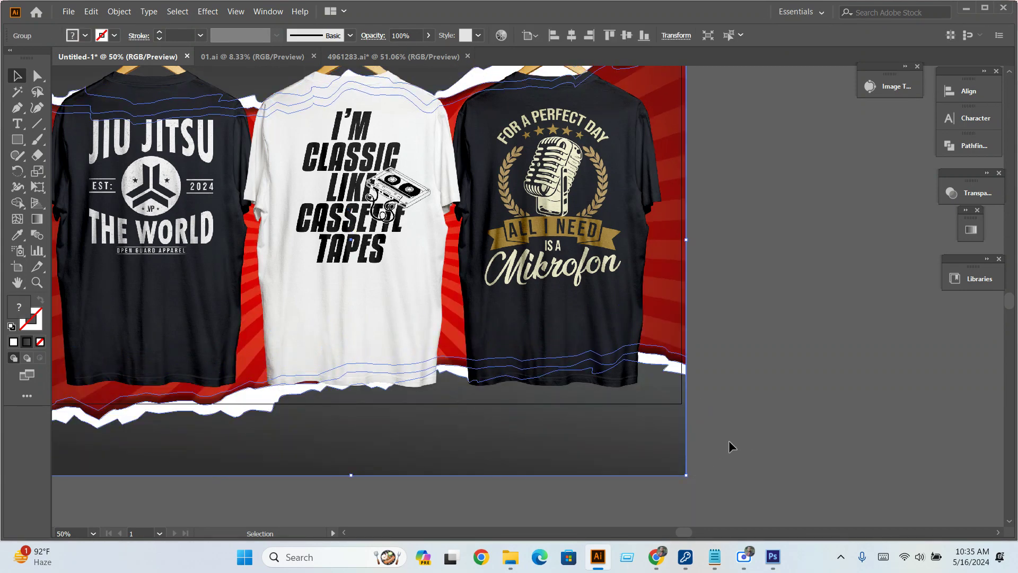
{"action": "left_click", "coordinate": [731, 447]}
{"action": "key", "text": "ctrl+minus"}
{"action": "key", "text": "ctrl+minus"}
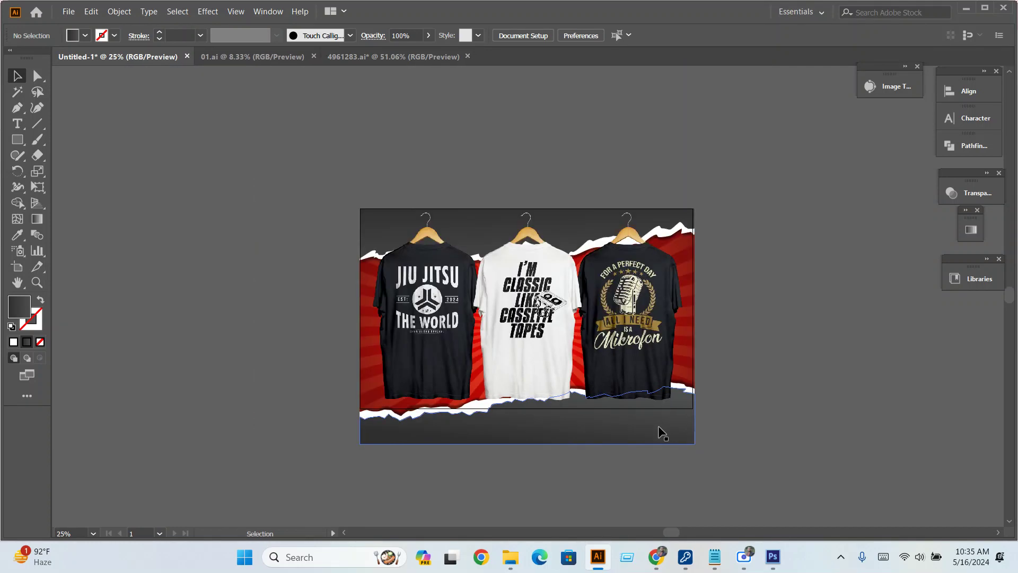
{"action": "key", "text": "ctrl+plus"}
{"action": "left_click", "coordinate": [679, 412]}
{"action": "left_click_drag", "start_coordinate": [705, 447], "coordinate": [702, 405]}
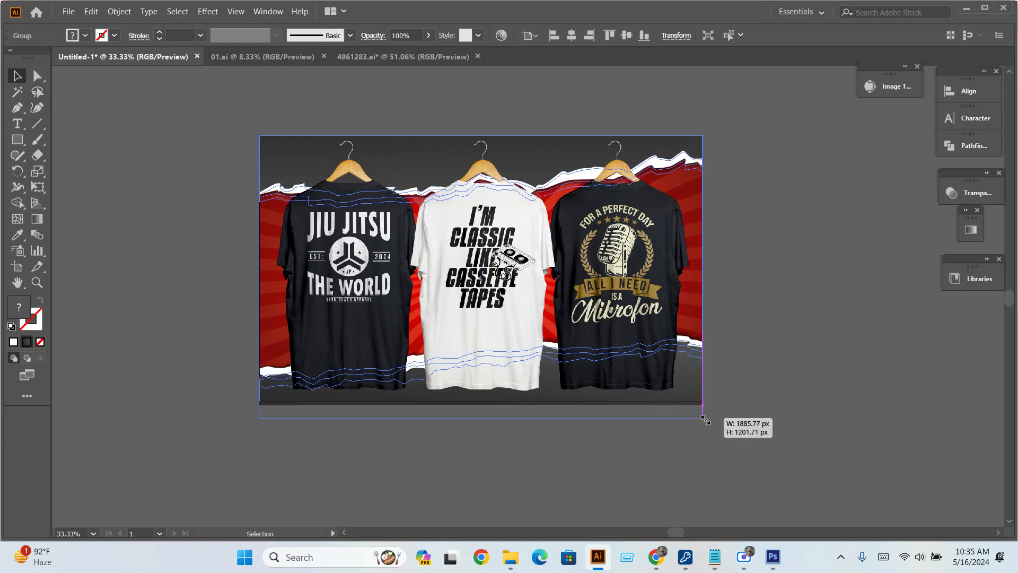
{"action": "left_click", "coordinate": [813, 398]}
{"action": "mouse_move", "coordinate": [813, 398]}
{"action": "left_mouse_down"}
{"action": "mouse_move", "coordinate": [727, 406]}
{"action": "mouse_move", "coordinate": [748, 377]}
{"action": "left_mouse_up"}
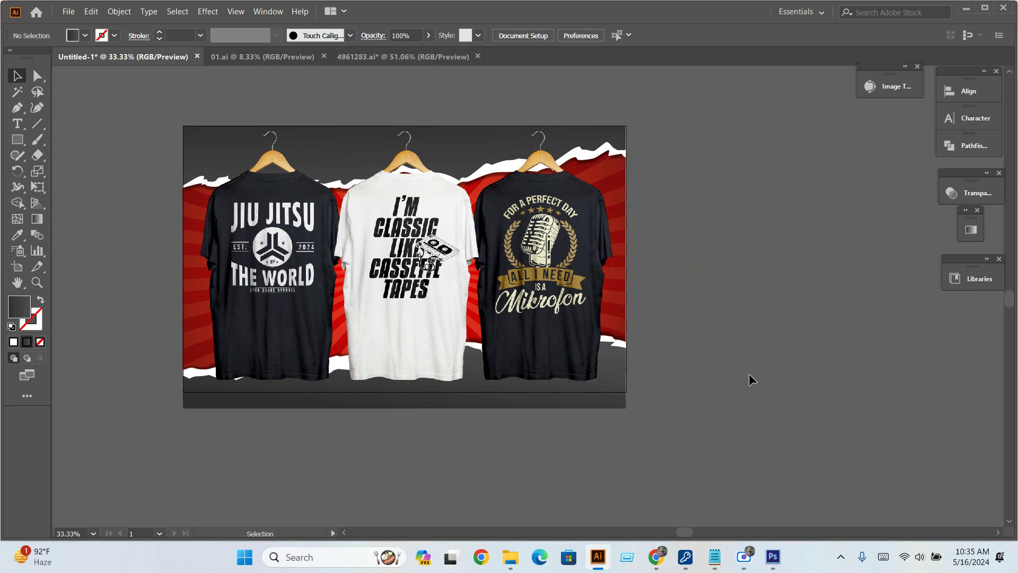
{"action": "scroll", "coordinate": [628, 414], "scroll_direction": "up", "scroll_amount": 1}
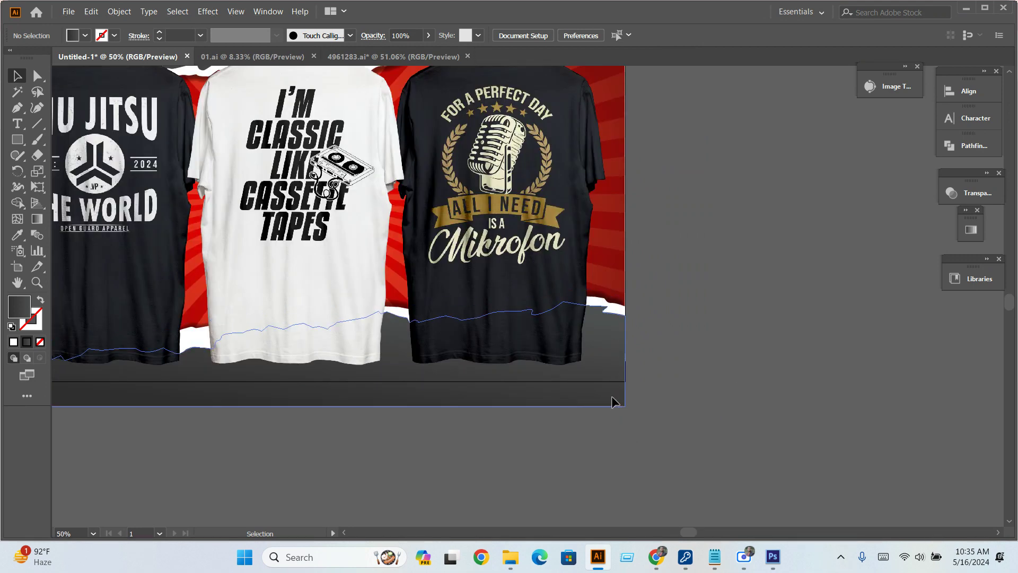
Try a red fill on the bottom torn-paper band, then undo it.
{"action": "double_click", "coordinate": [612, 402]}
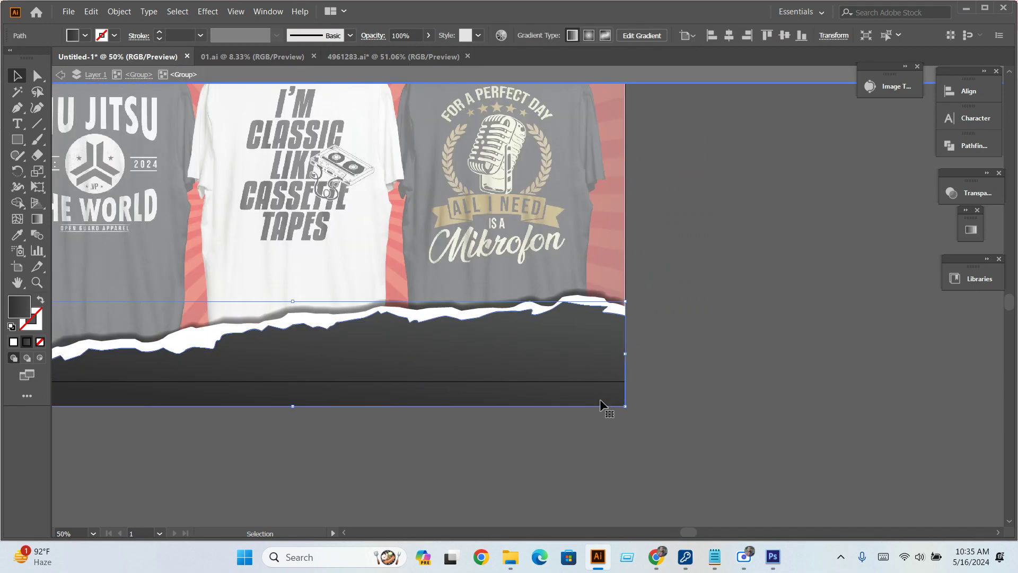
{"action": "double_click", "coordinate": [602, 404]}
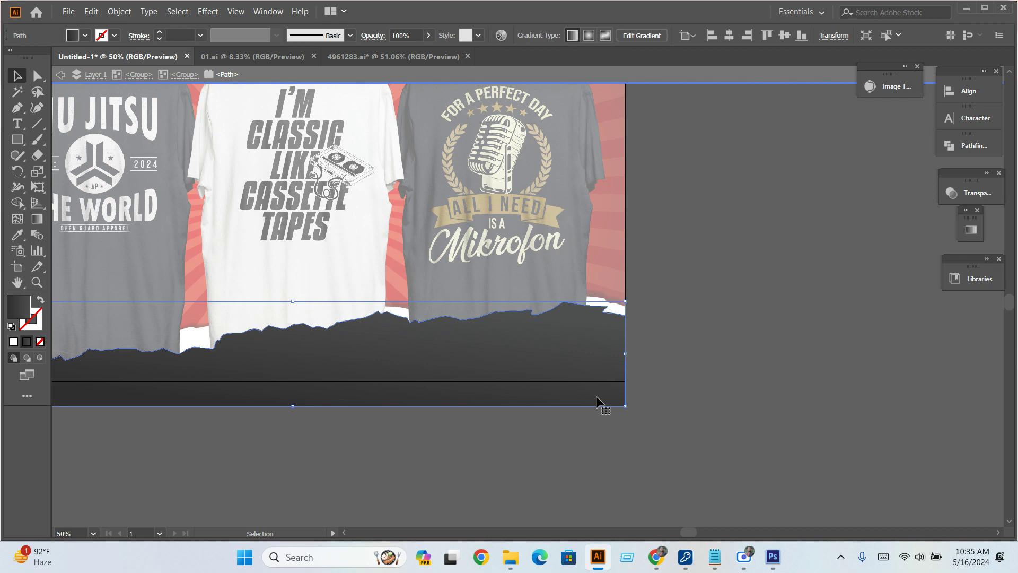
{"action": "left_click", "coordinate": [84, 38]}
{"action": "left_click", "coordinate": [105, 62]}
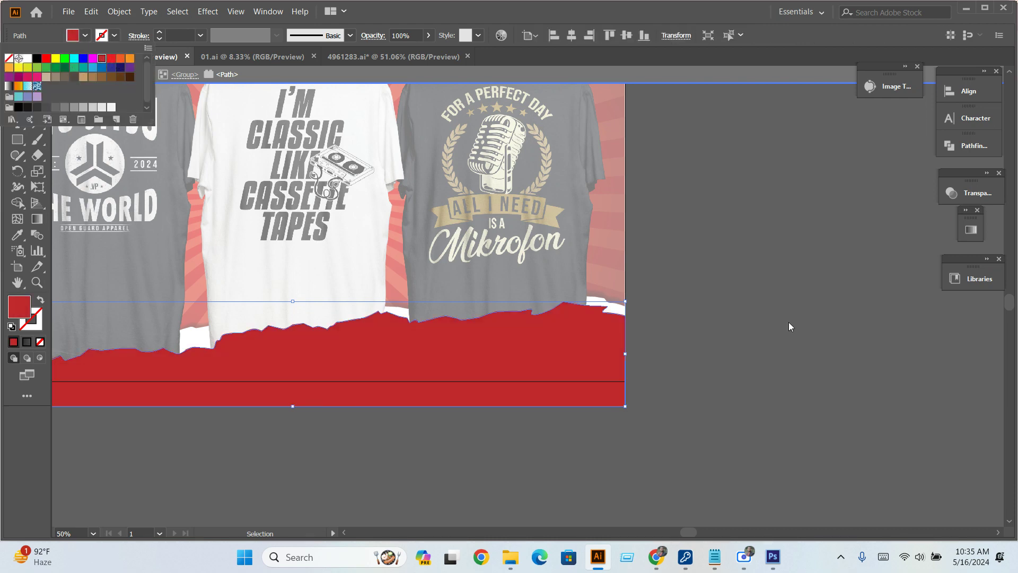
{"action": "key", "text": "Escape"}
{"action": "key", "text": "ctrl+minus"}
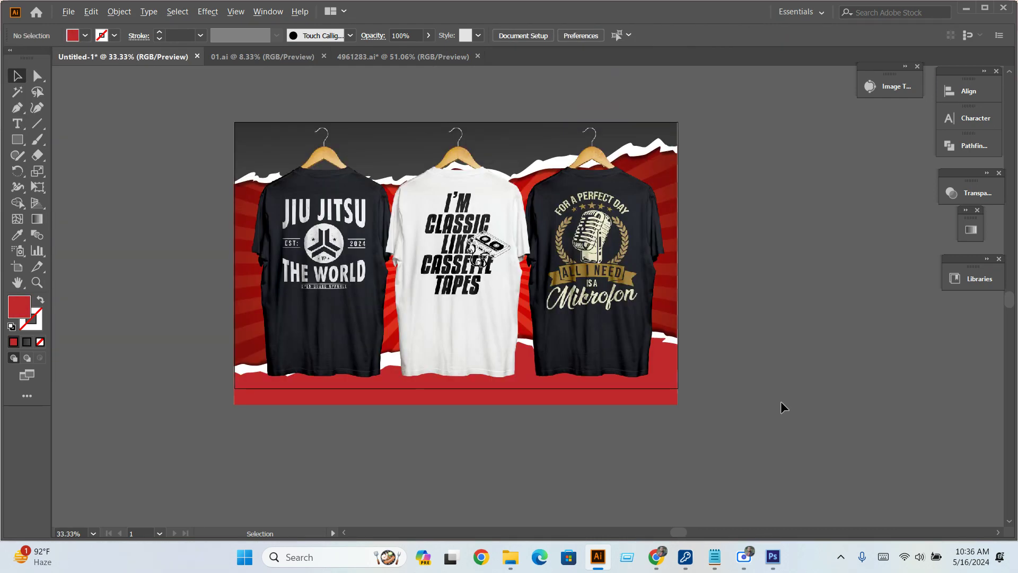
{"action": "key", "text": "ctrl+z"}
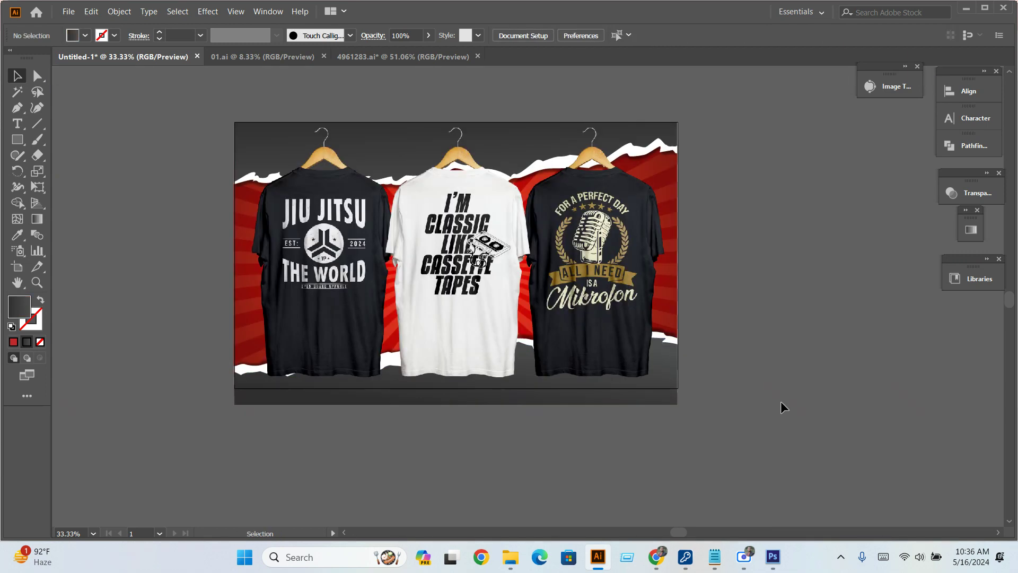
{"action": "left_click_drag", "start_coordinate": [781, 402], "coordinate": [750, 406]}
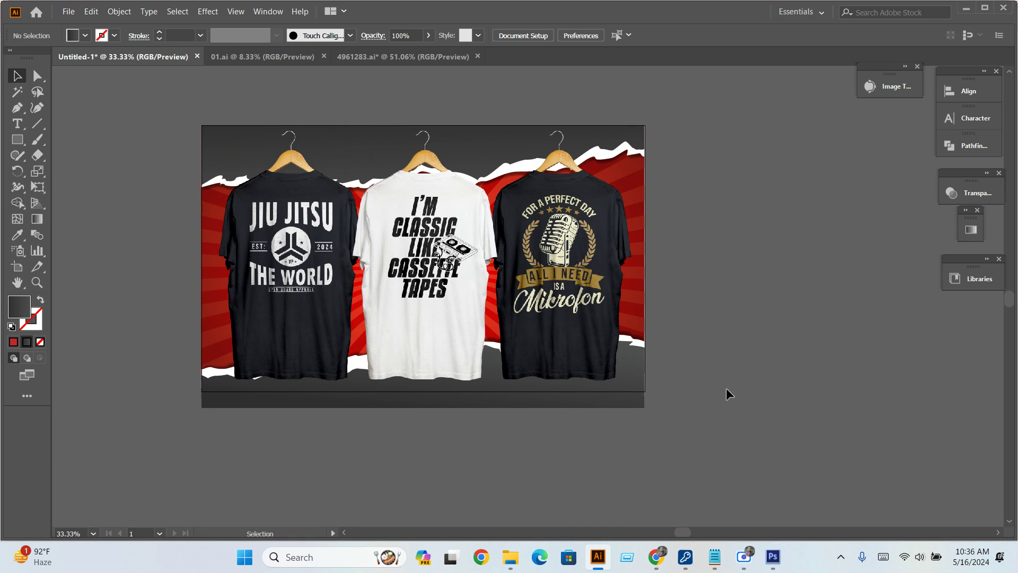
Fill the bottom torn-paper band with white.
{"action": "double_click", "coordinate": [637, 405]}
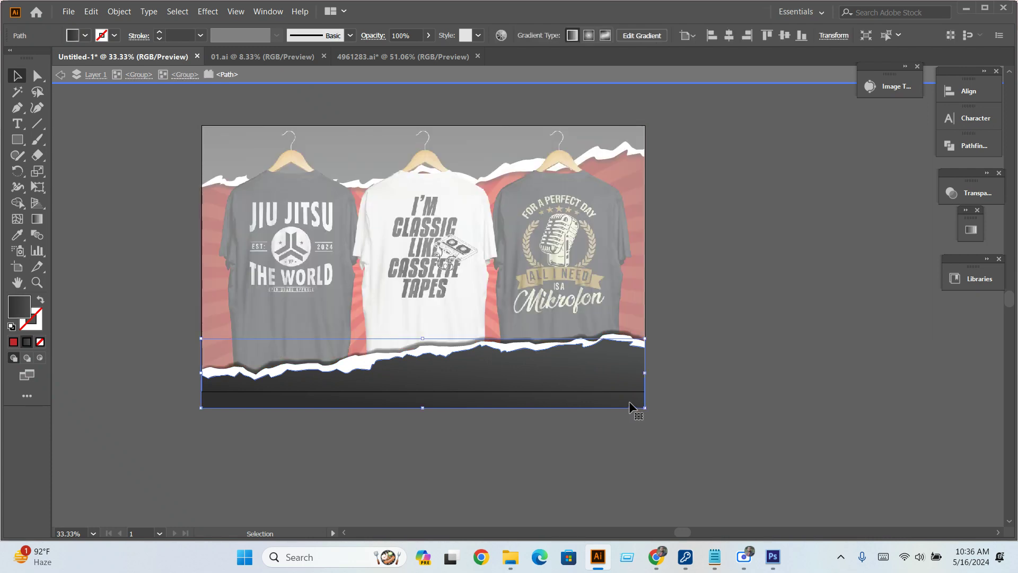
{"action": "left_click", "coordinate": [85, 35]}
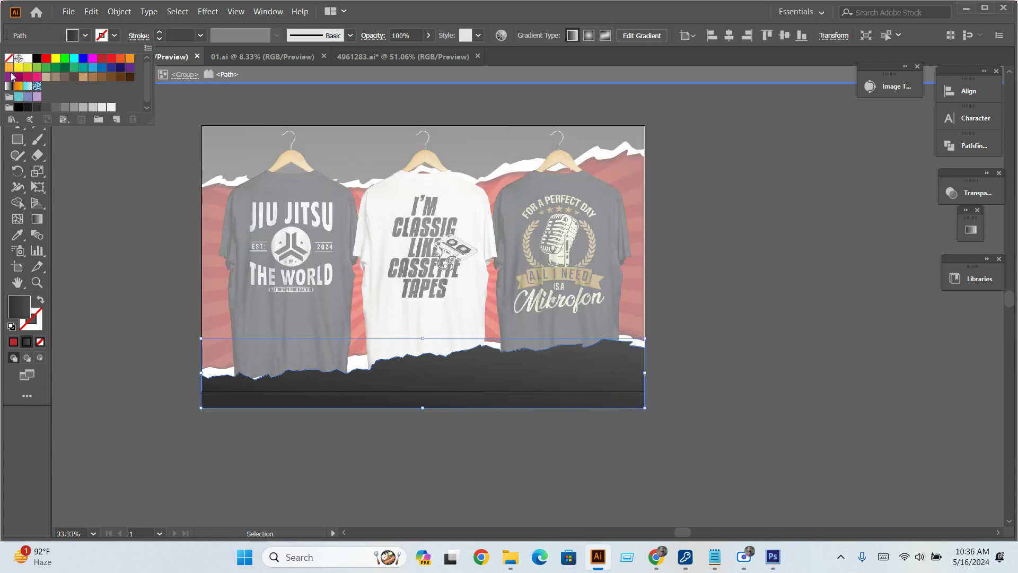
{"action": "left_click", "coordinate": [27, 60]}
{"action": "double_click", "coordinate": [98, 351]}
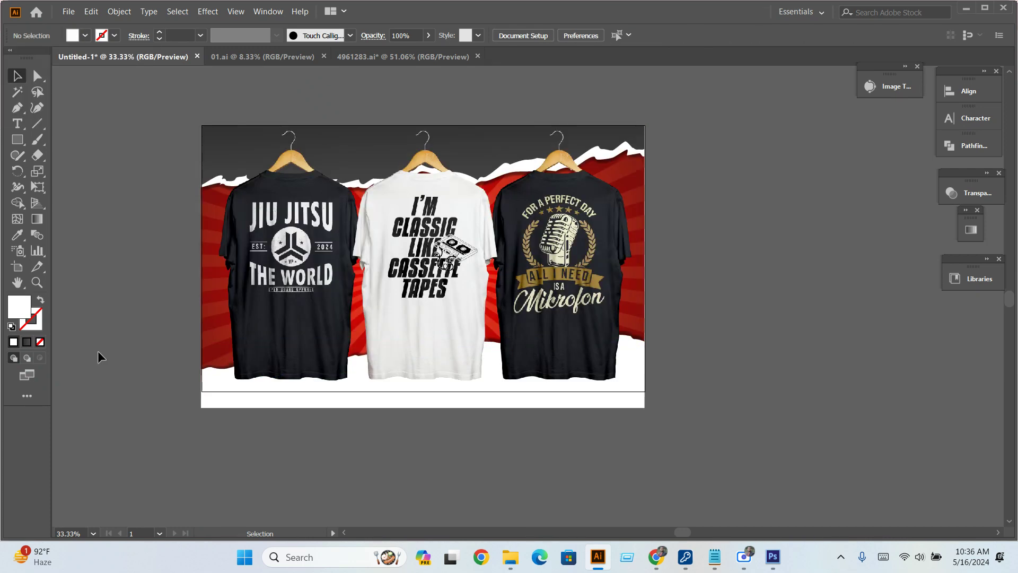
Try filling the top torn-paper shape white, then undo to keep it dark.
{"action": "double_click", "coordinate": [219, 144]}
{"action": "double_click", "coordinate": [221, 141]}
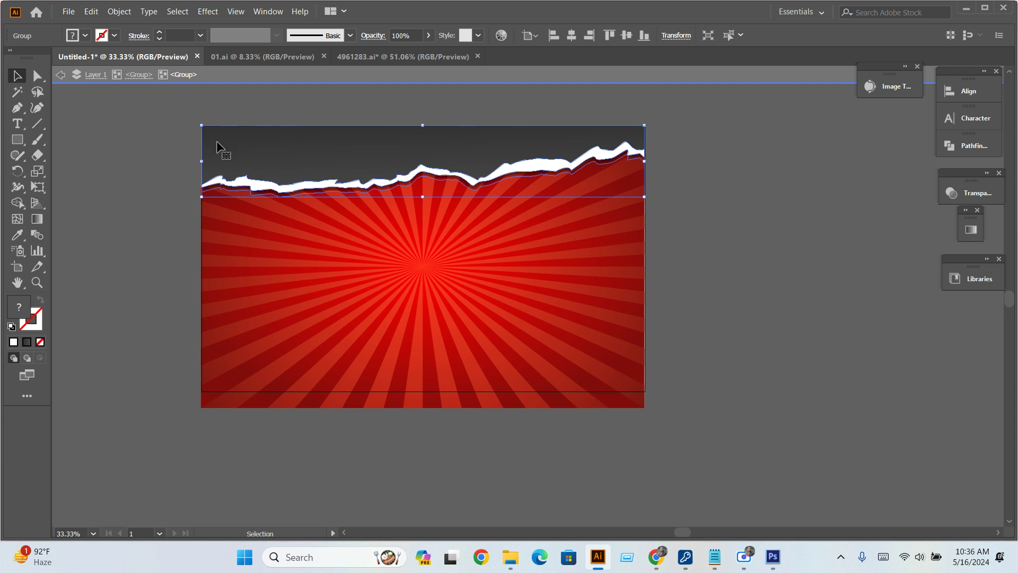
{"action": "double_click", "coordinate": [218, 142]}
{"action": "left_click", "coordinate": [86, 36]}
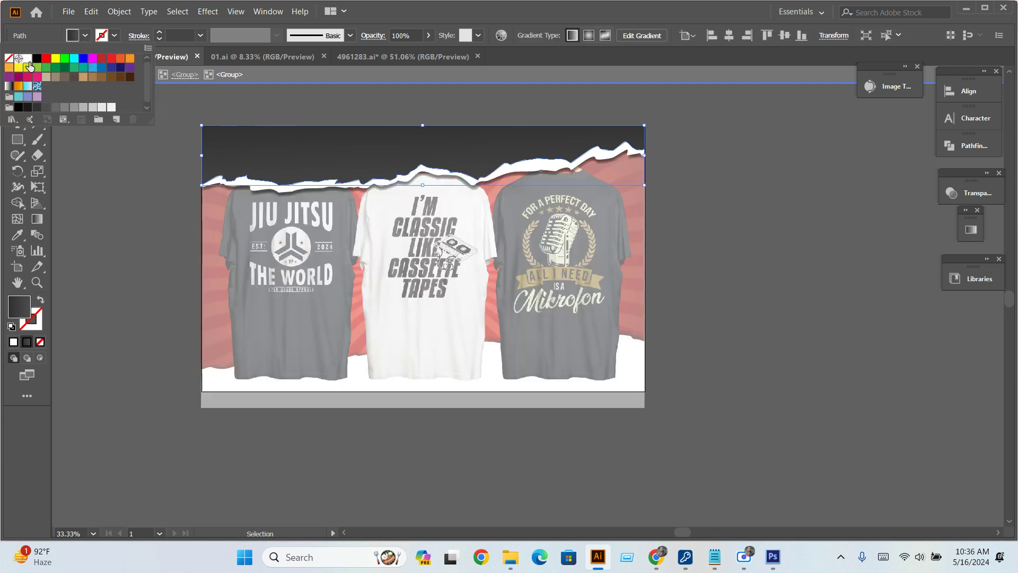
{"action": "left_click", "coordinate": [31, 67]}
{"action": "double_click", "coordinate": [116, 236]}
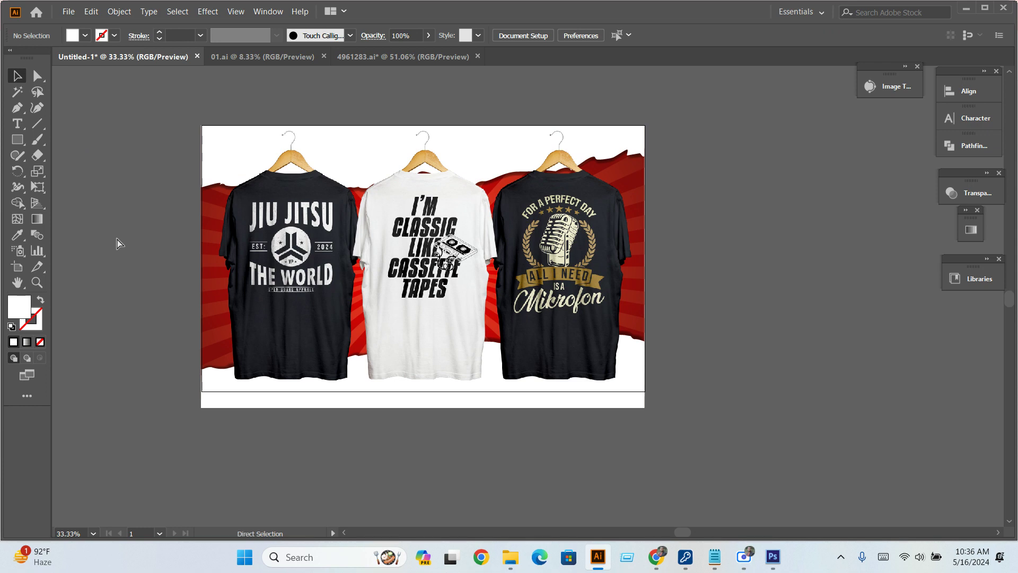
{"action": "key", "text": "ctrl+z"}
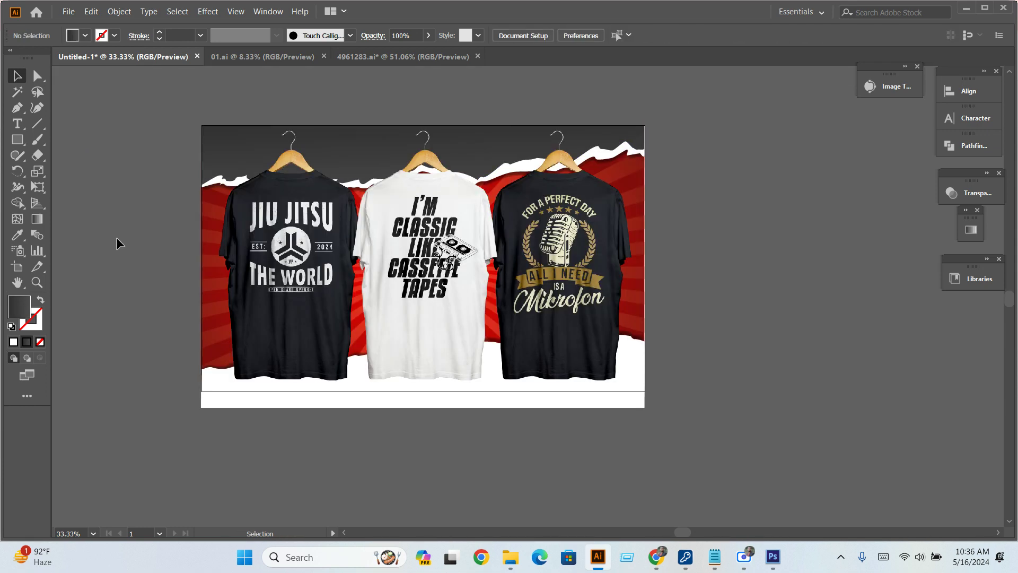
Nudge the whole artwork group slightly to the right.
{"action": "scroll", "coordinate": [752, 441], "scroll_direction": "right", "scroll_amount": 1}
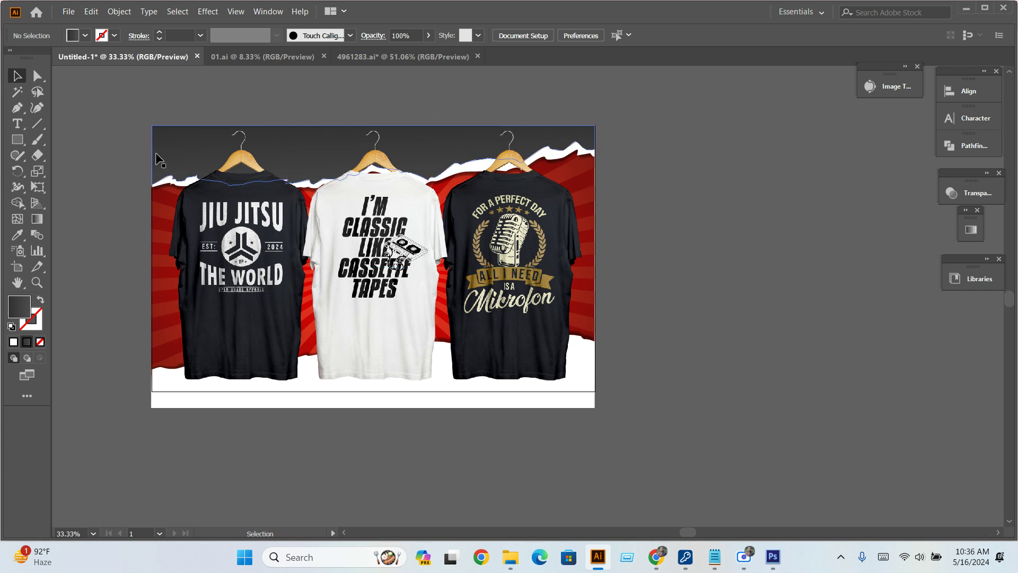
{"action": "left_click", "coordinate": [478, 130]}
{"action": "key", "text": "Right"}
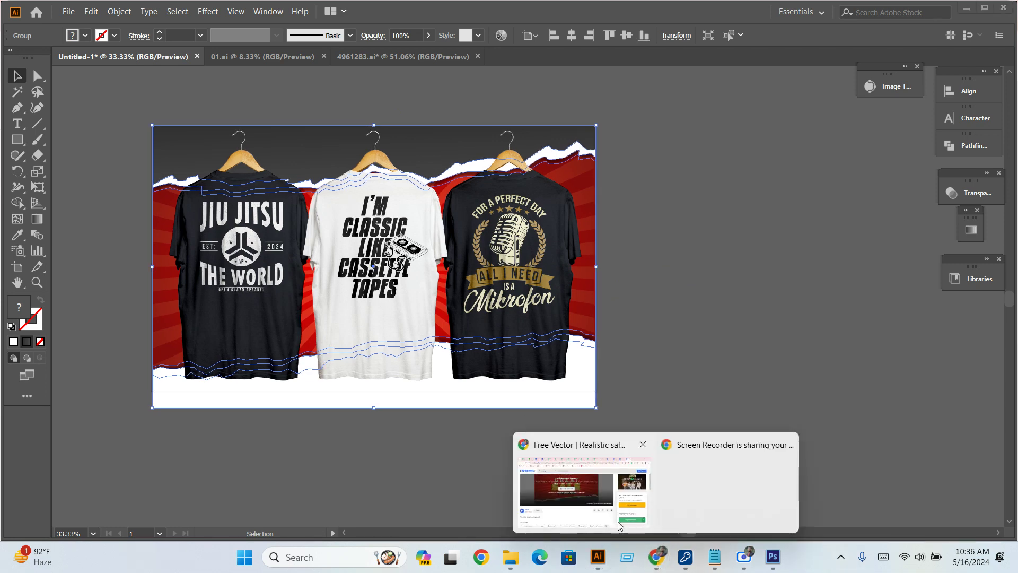
{"action": "left_click", "coordinate": [573, 508]}
{"action": "left_click", "coordinate": [802, 5]}
{"action": "mouse_move", "coordinate": [498, 354]}
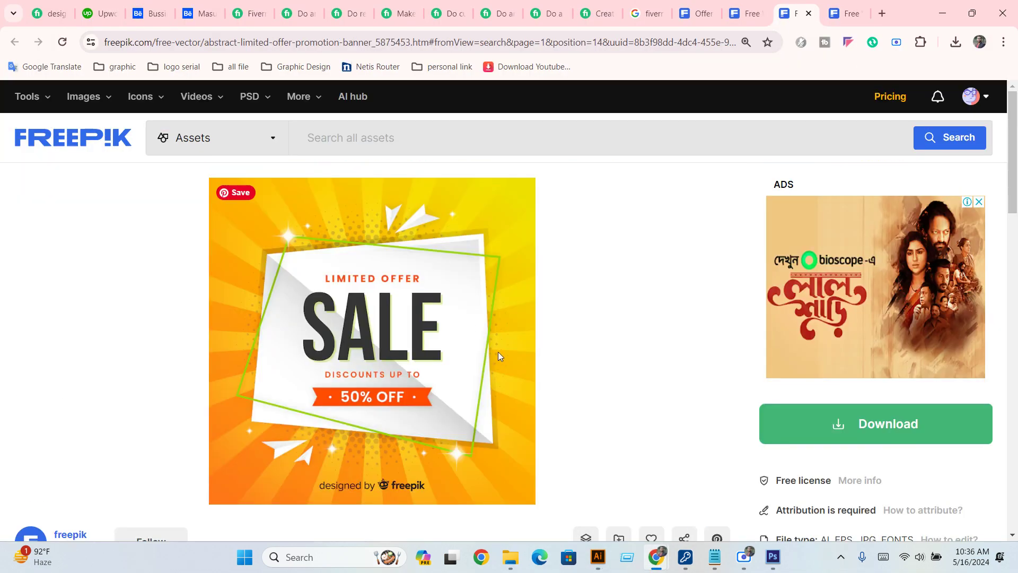
{"action": "left_click", "coordinate": [748, 13]}
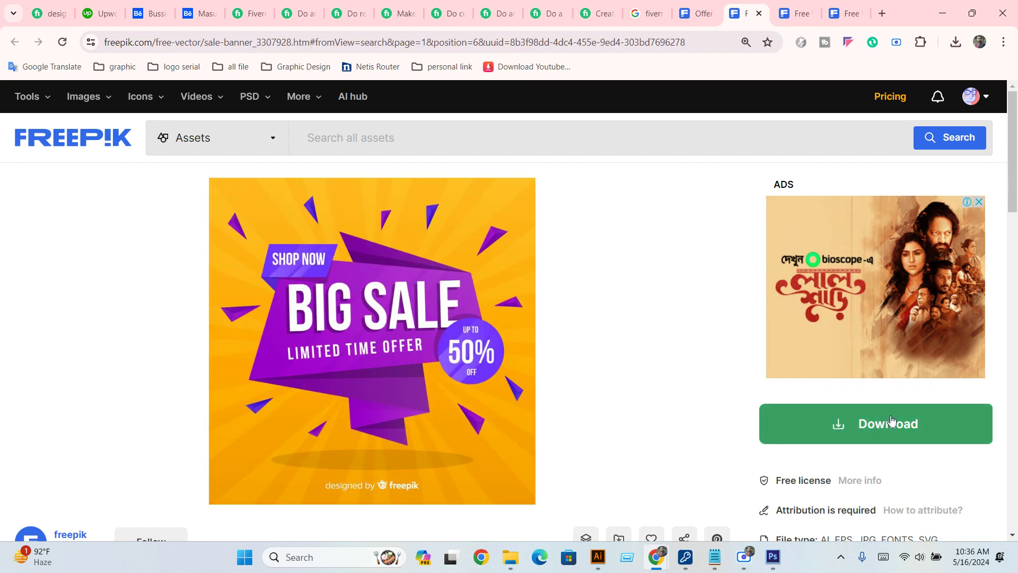
{"action": "left_click", "coordinate": [943, 13]}
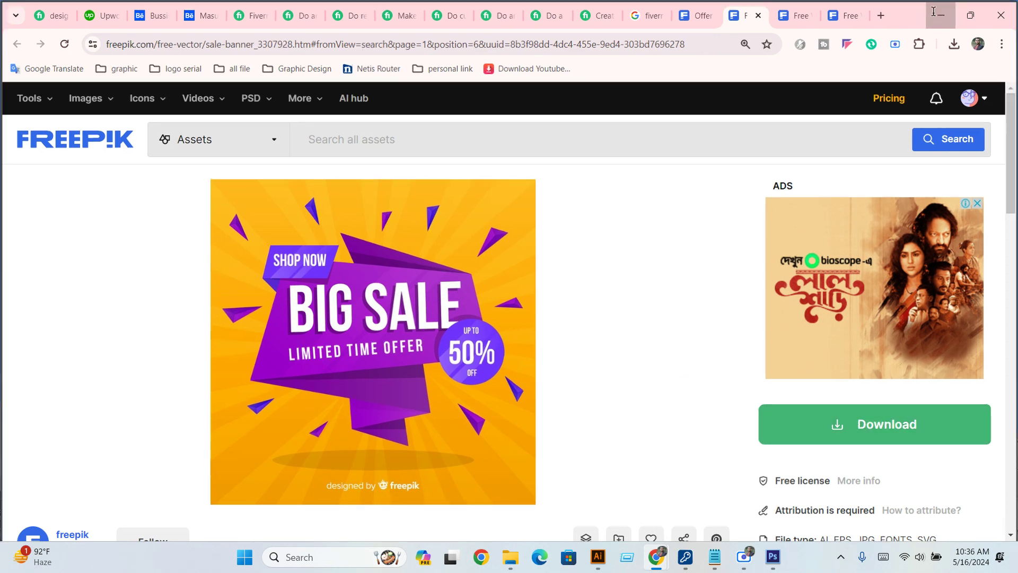
{"action": "left_click", "coordinate": [645, 380]}
{"action": "left_click_drag", "start_coordinate": [666, 383], "coordinate": [694, 385]}
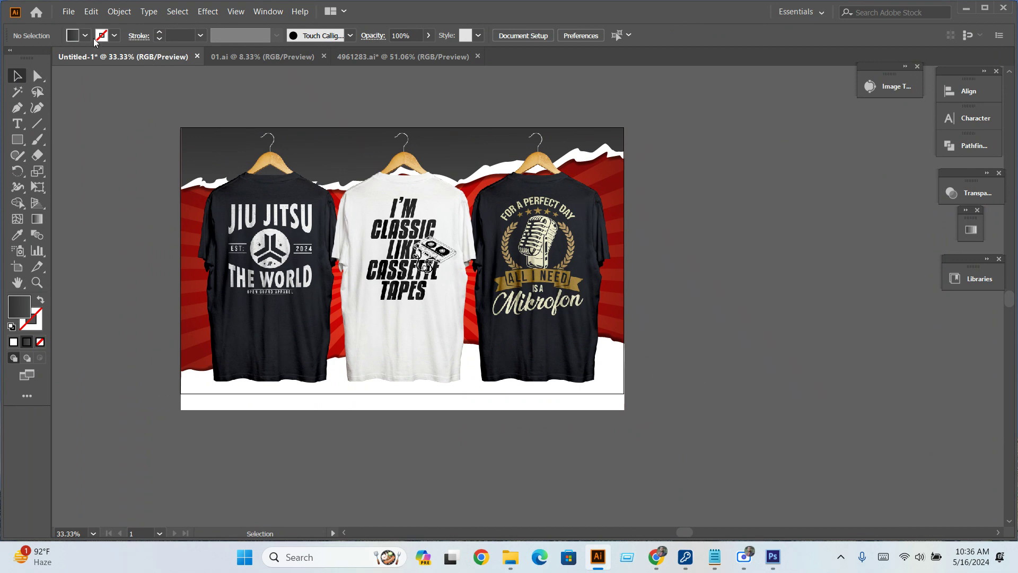
Save the mockup as 'thamnel 01' in the tshirt new folder.
{"action": "left_click", "coordinate": [68, 11]}
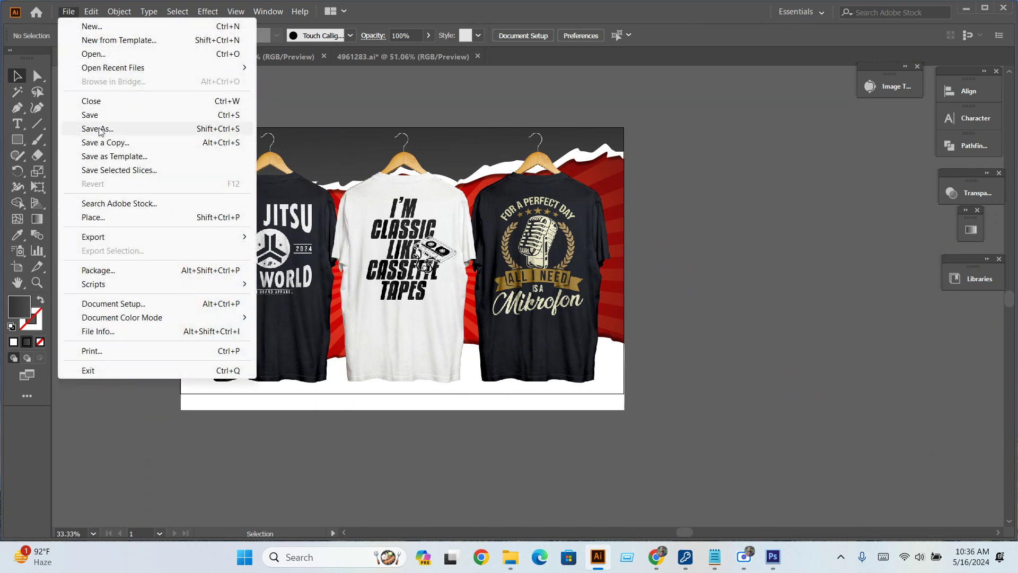
{"action": "left_click", "coordinate": [97, 128]}
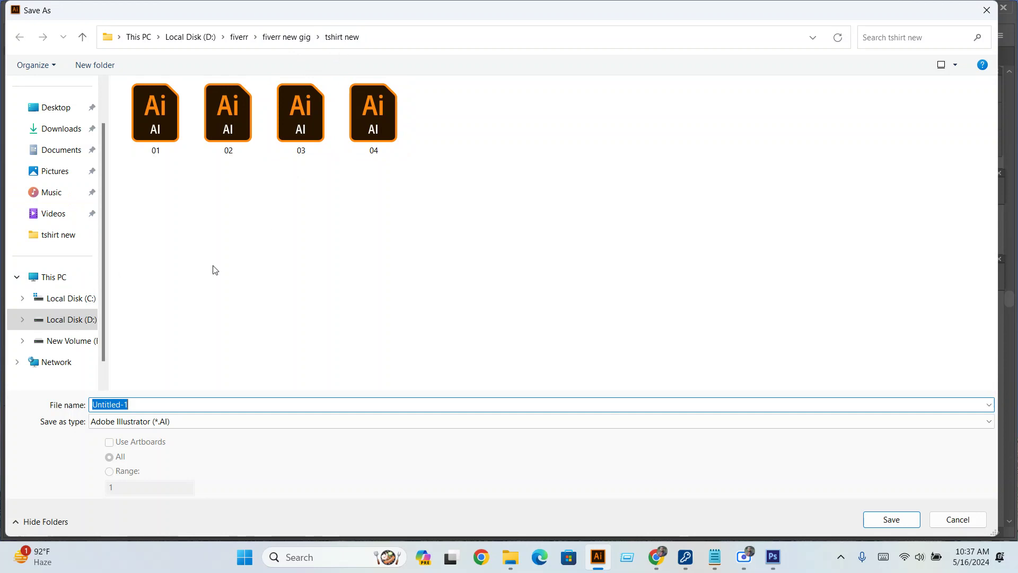
{"action": "type", "text": "tham"}
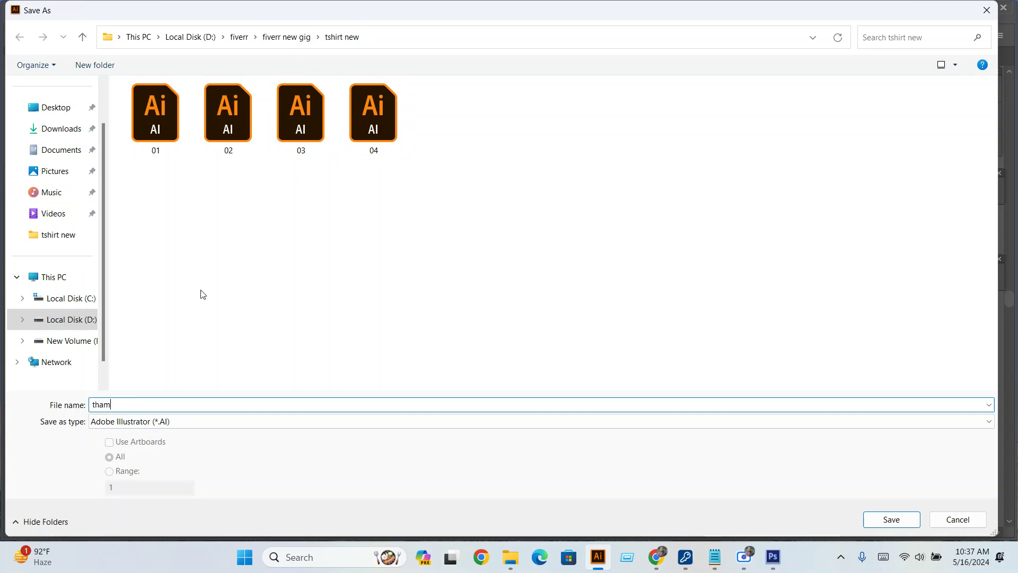
{"action": "type", "text": "nel "}
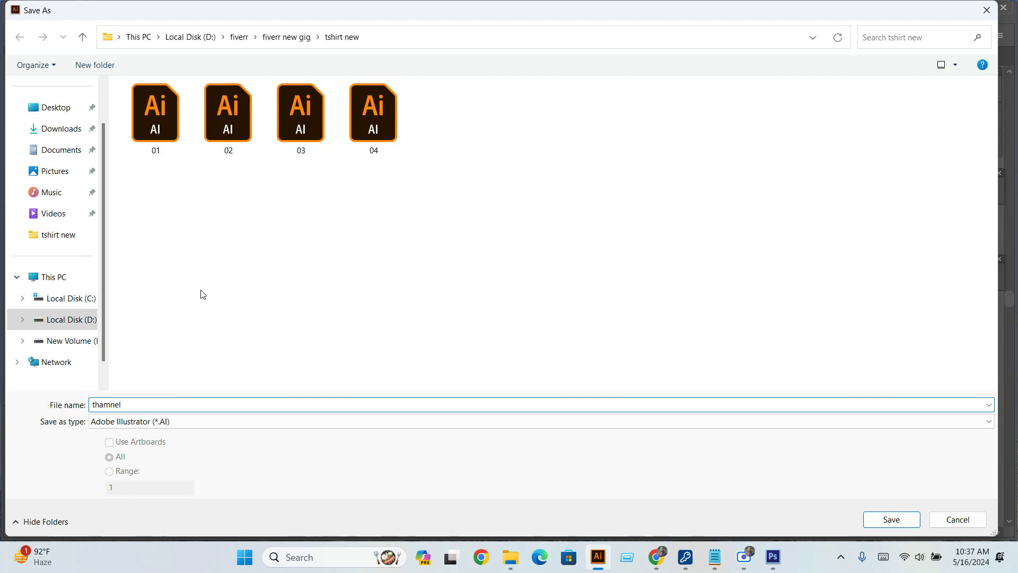
{"action": "type", "text": "01"}
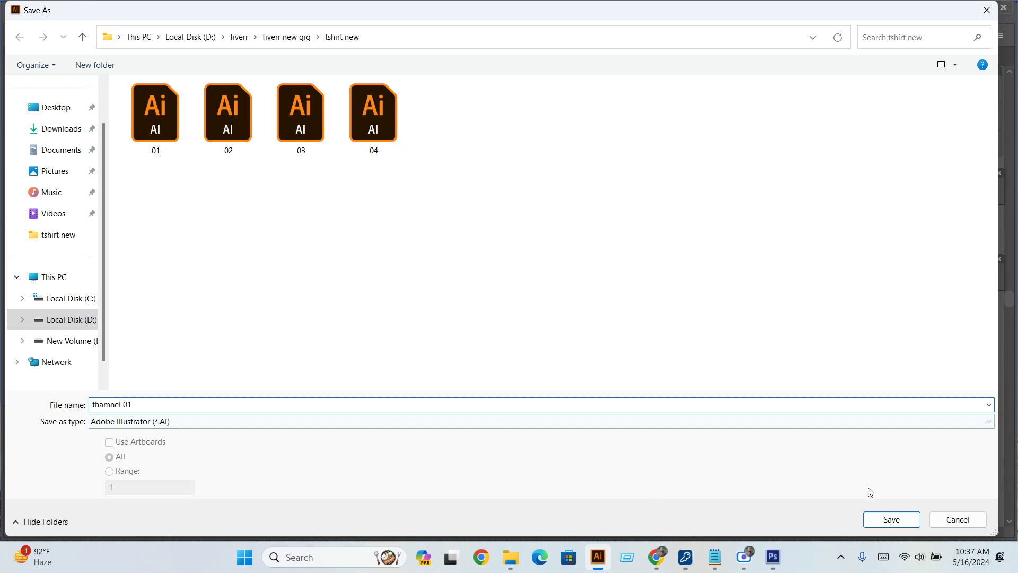
{"action": "left_click", "coordinate": [890, 517]}
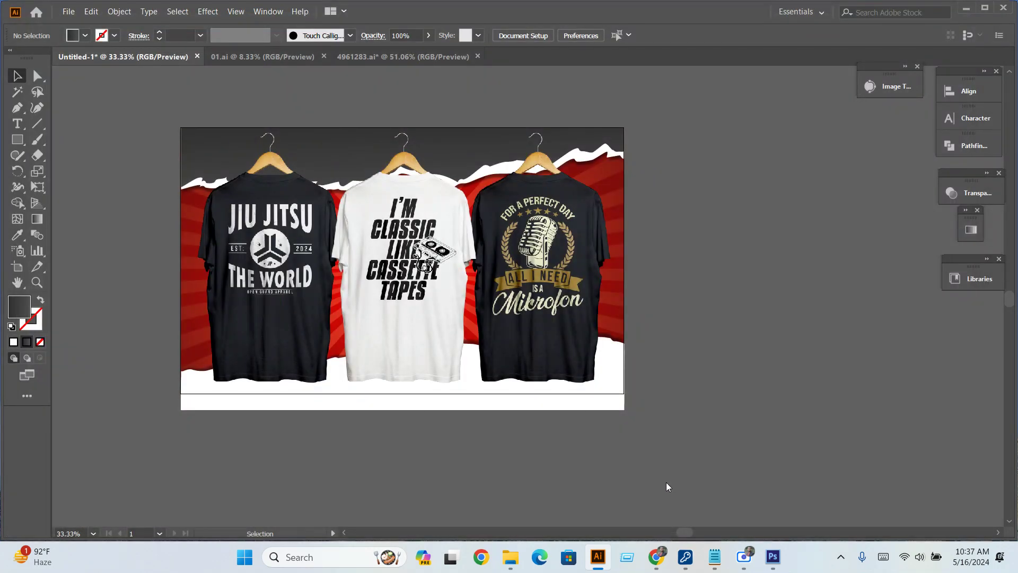
Accept the default Illustrator save options and choose JPEG as the export format.
{"action": "left_click", "coordinate": [581, 465]}
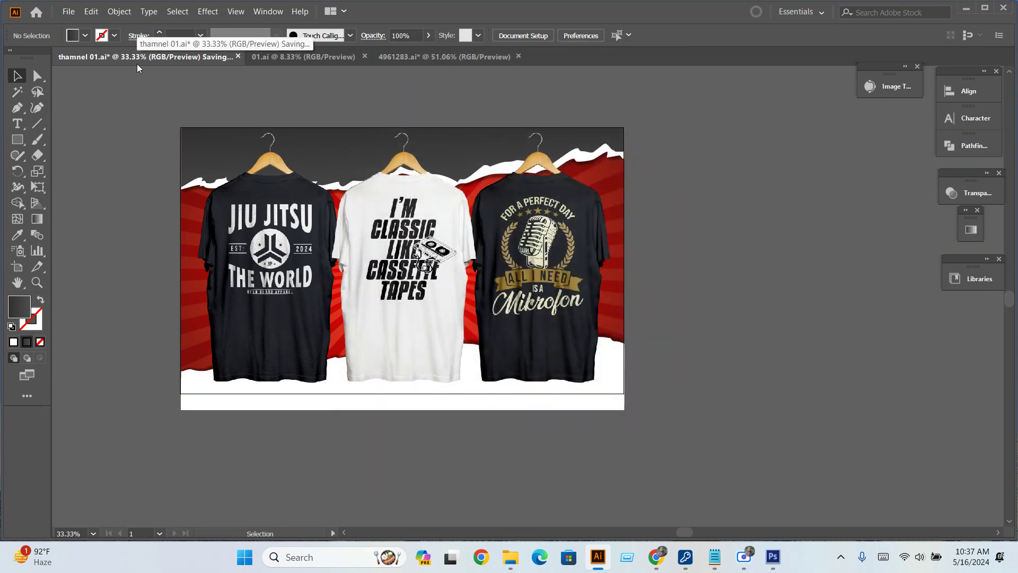
{"action": "left_click", "coordinate": [69, 11]}
{"action": "mouse_move", "coordinate": [93, 236]}
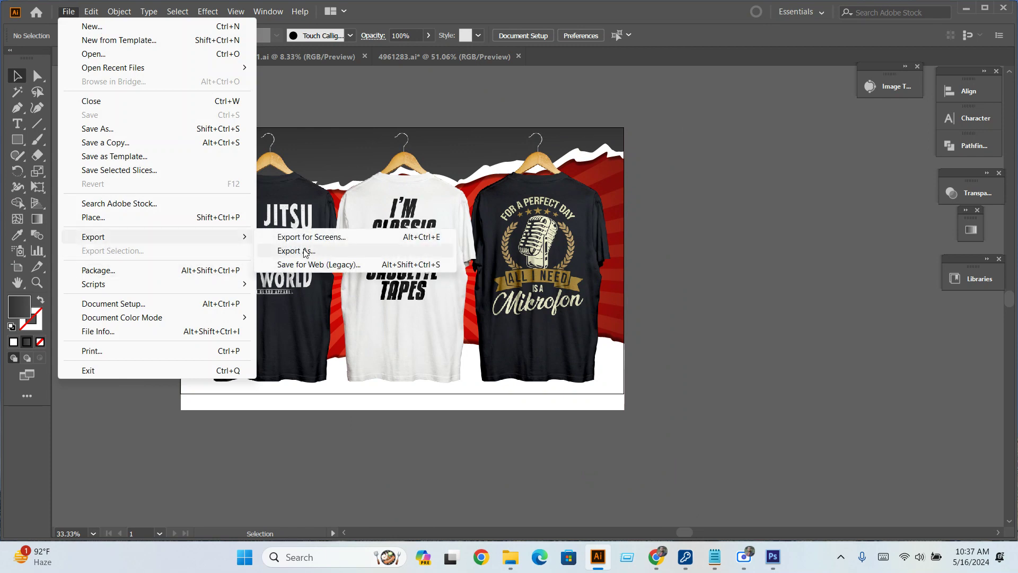
{"action": "left_click", "coordinate": [303, 250]}
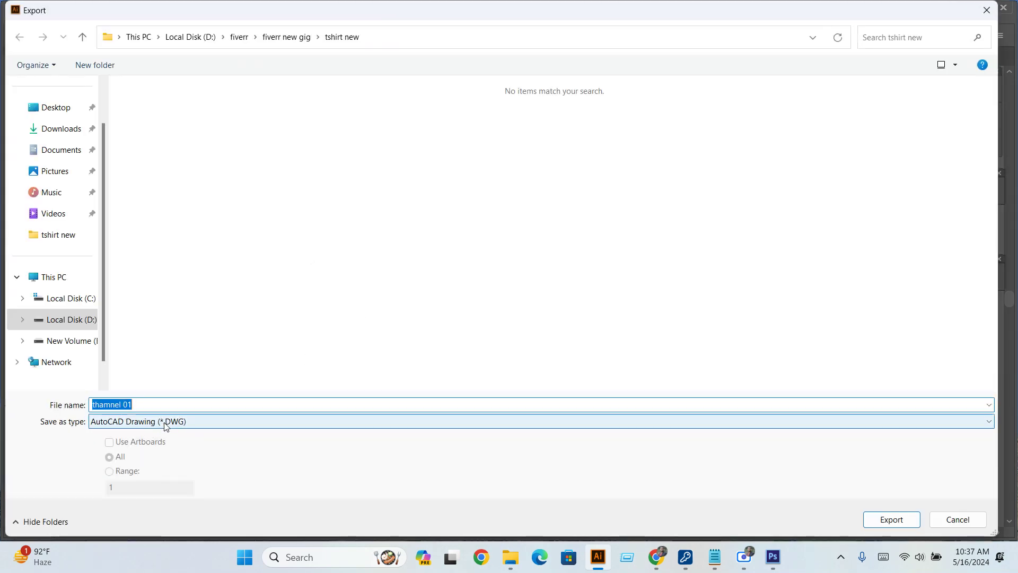
{"action": "left_click", "coordinate": [166, 421]}
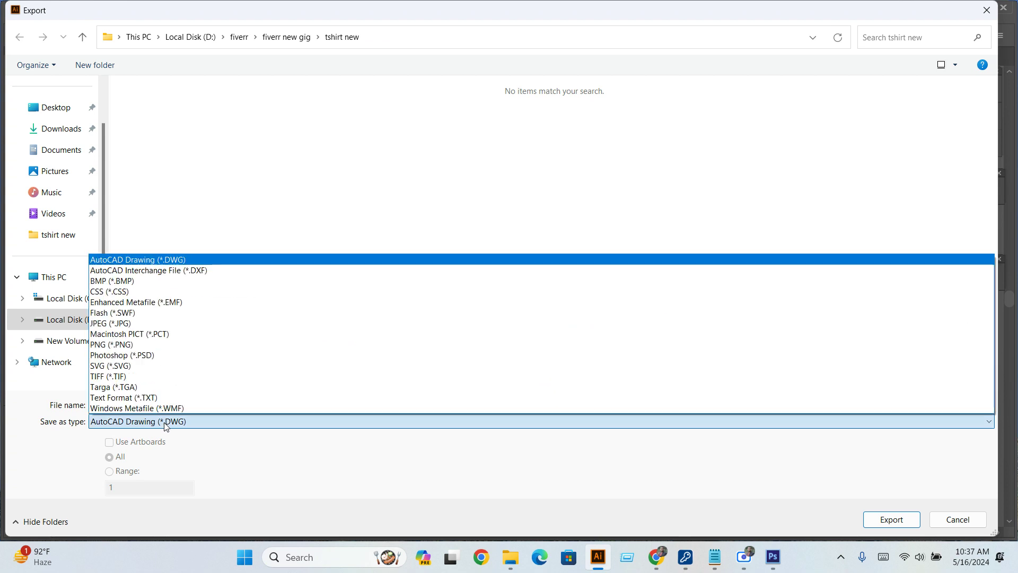
{"action": "left_click", "coordinate": [111, 323]}
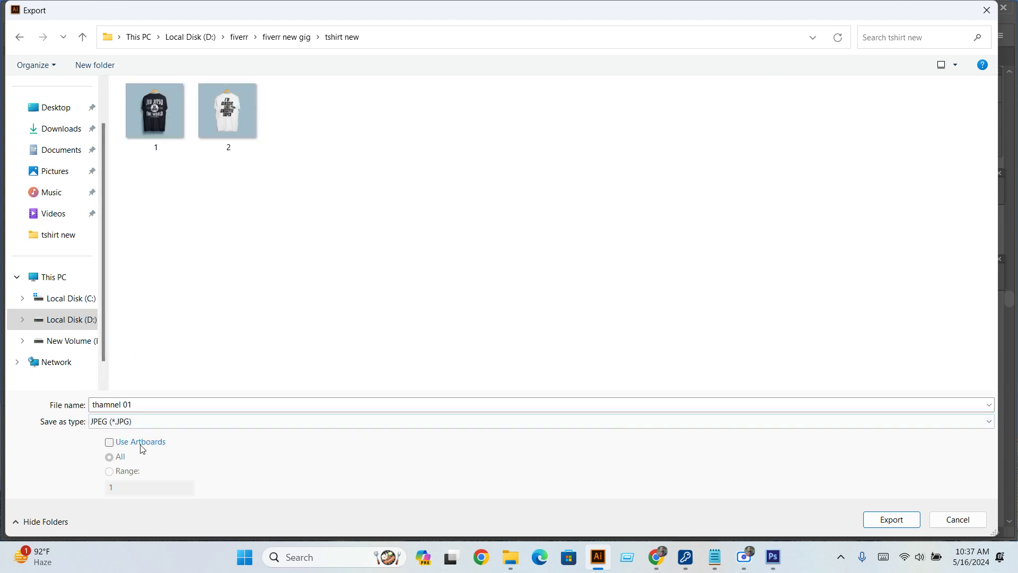
Export using the artboard bounds at Medium 150 ppi resolution.
{"action": "left_click", "coordinate": [141, 445]}
{"action": "left_click", "coordinate": [905, 523]}
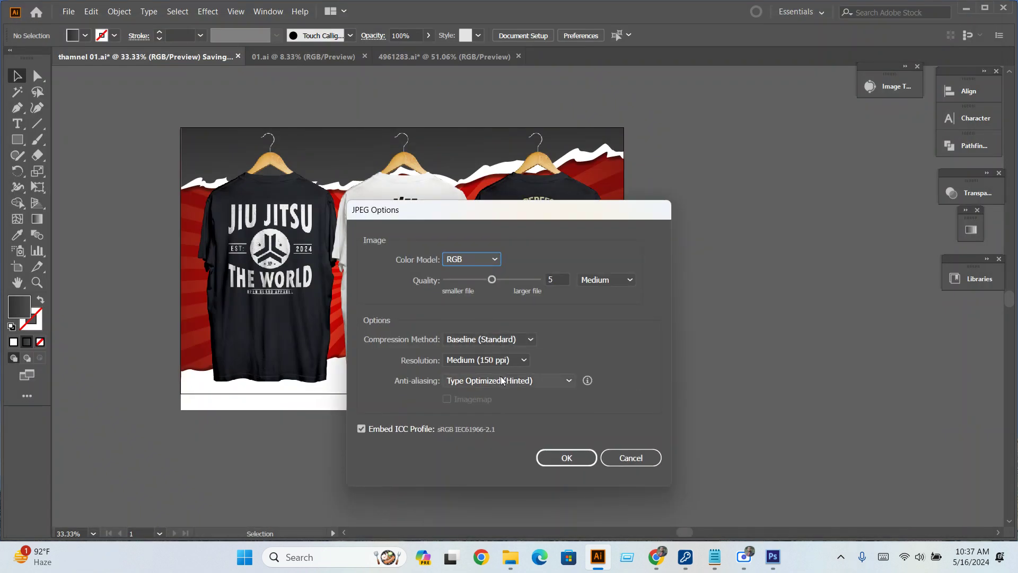
{"action": "left_click", "coordinate": [504, 361]}
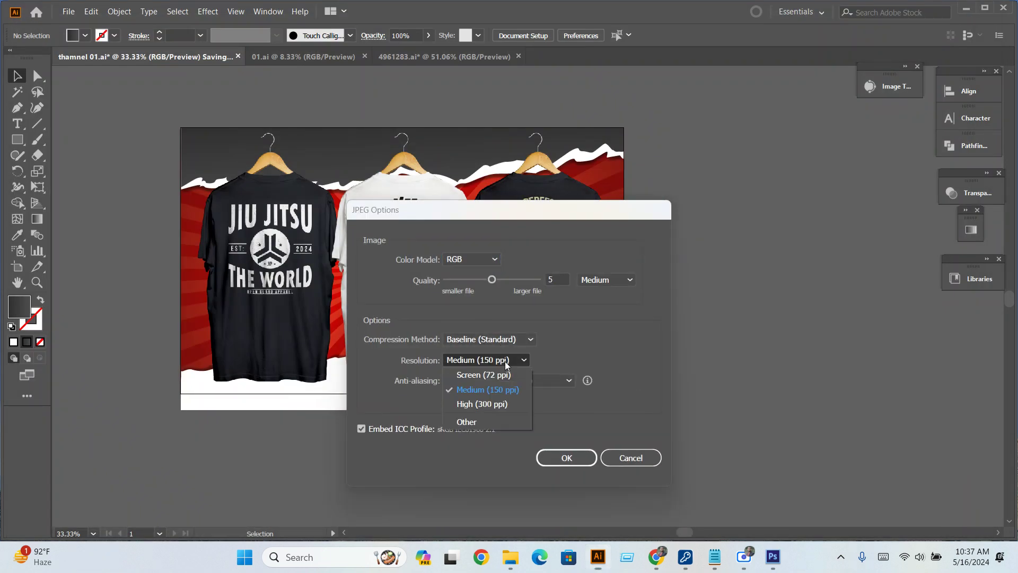
{"action": "left_click", "coordinate": [498, 391]}
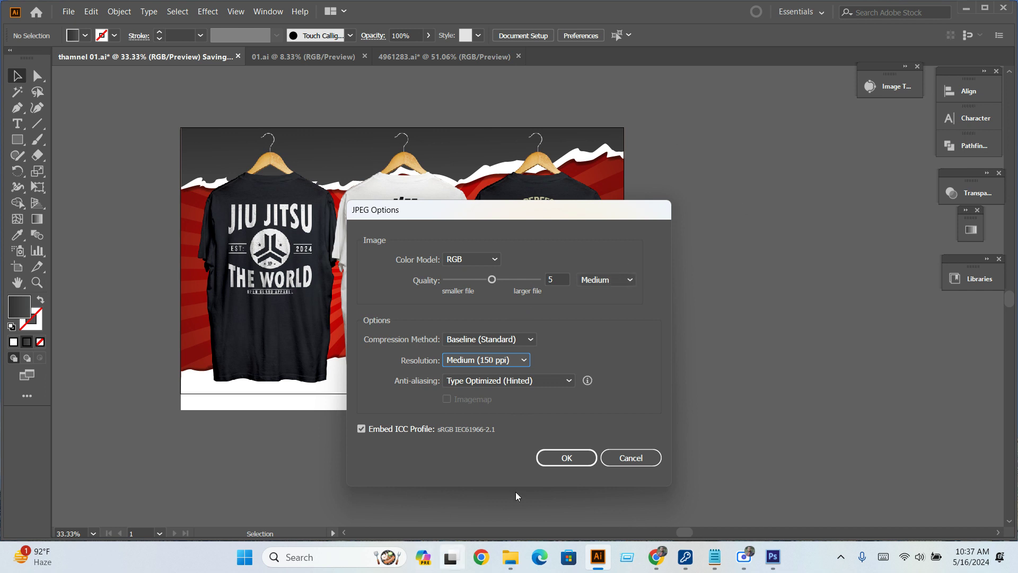
{"action": "left_click", "coordinate": [576, 456]}
{"action": "mouse_move", "coordinate": [510, 557]}
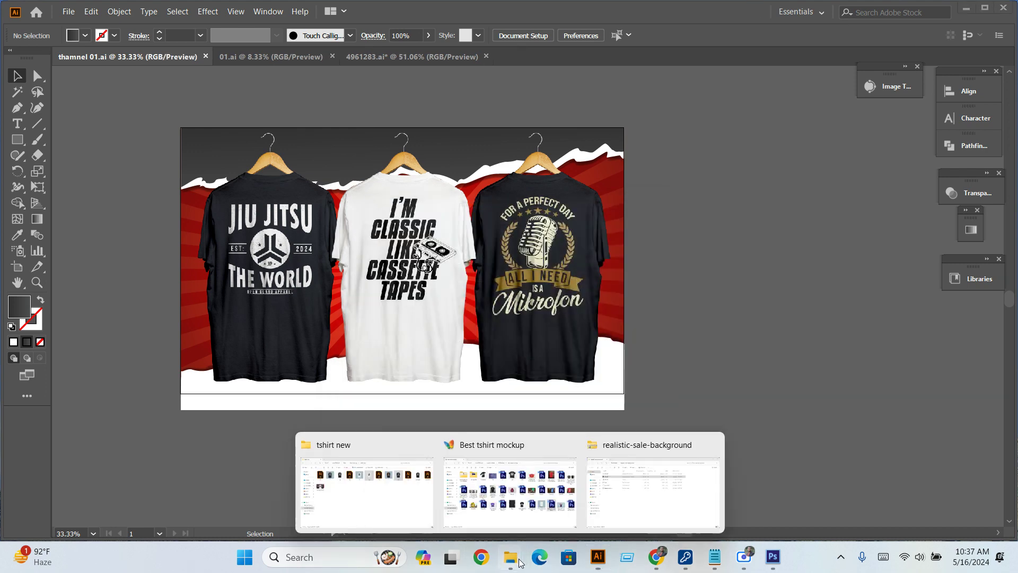
View the exported thamnel 01-01 image in Photos, then close the viewer.
{"action": "left_click", "coordinate": [402, 495]}
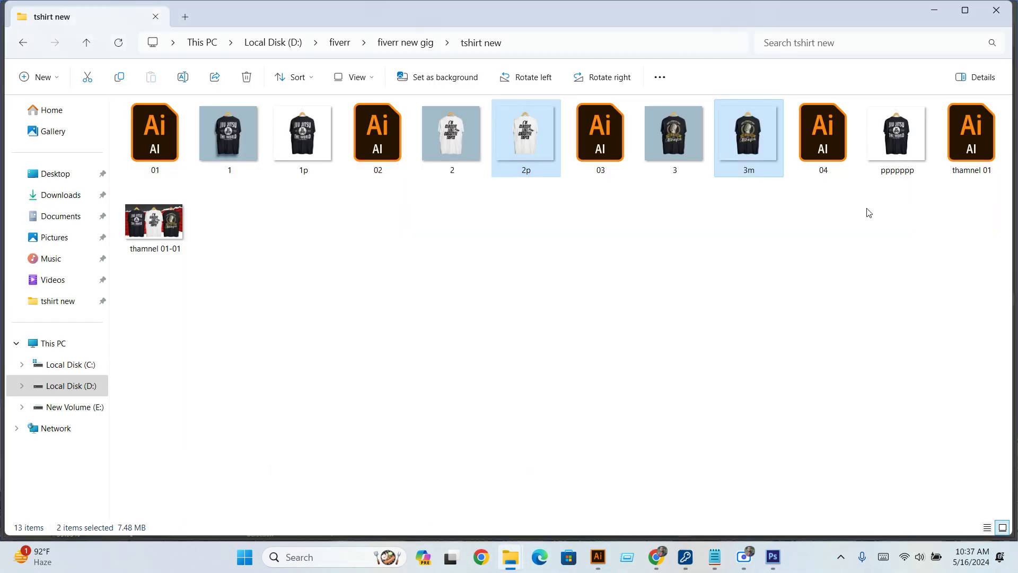
{"action": "double_click", "coordinate": [154, 244]}
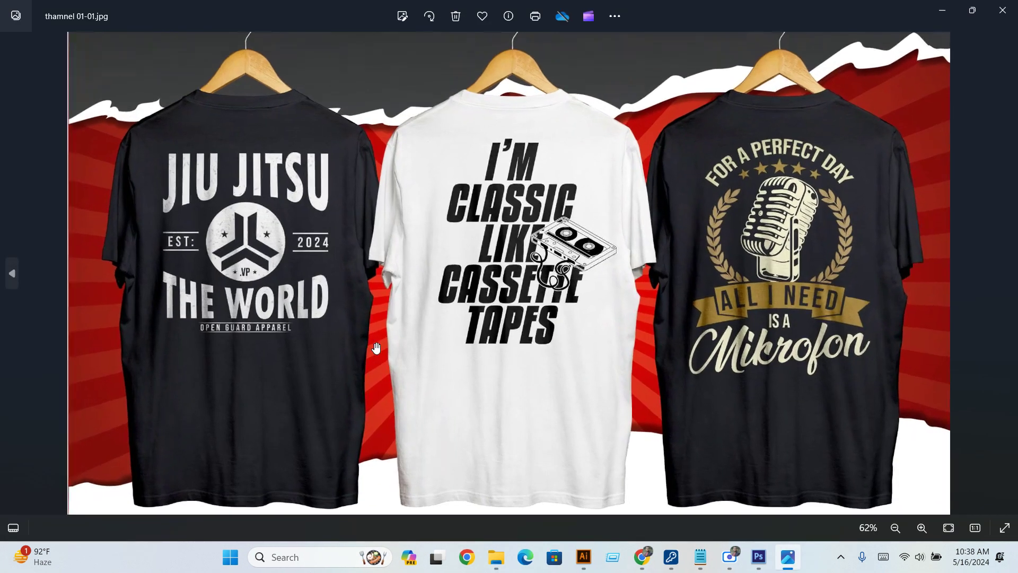
{"action": "scroll", "coordinate": [376, 348], "scroll_direction": "down", "scroll_amount": 2}
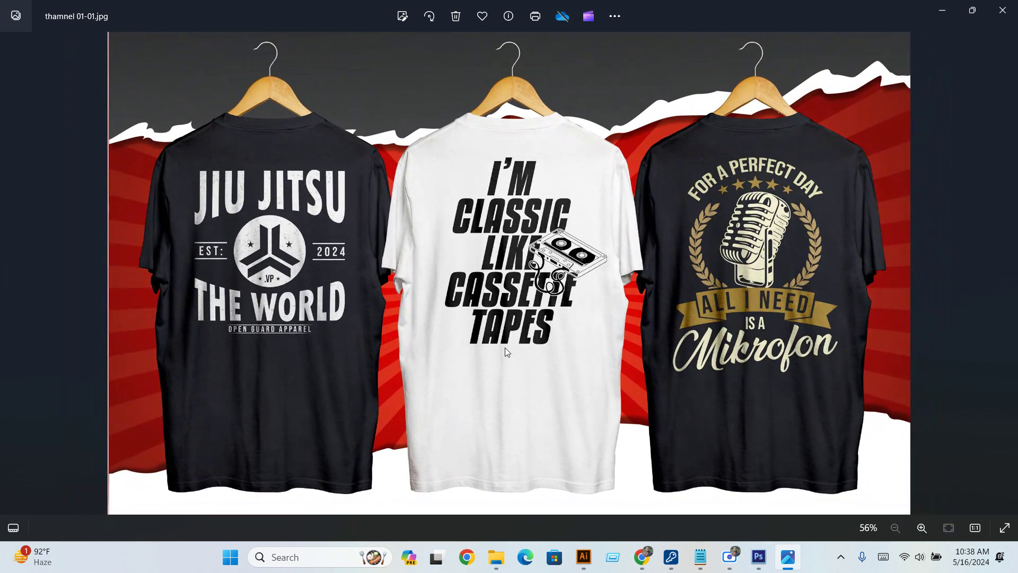
{"action": "left_click", "coordinate": [1002, 10]}
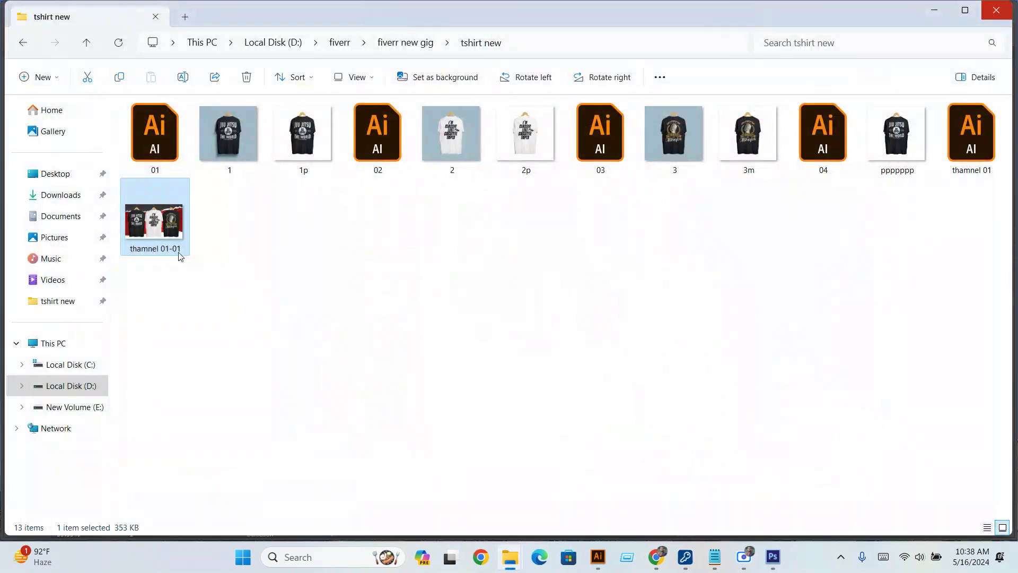
Check the properties of thamnel 01-01, a 353 KB JPG, then close them.
{"action": "right_click", "coordinate": [162, 237]}
{"action": "left_click", "coordinate": [219, 460]}
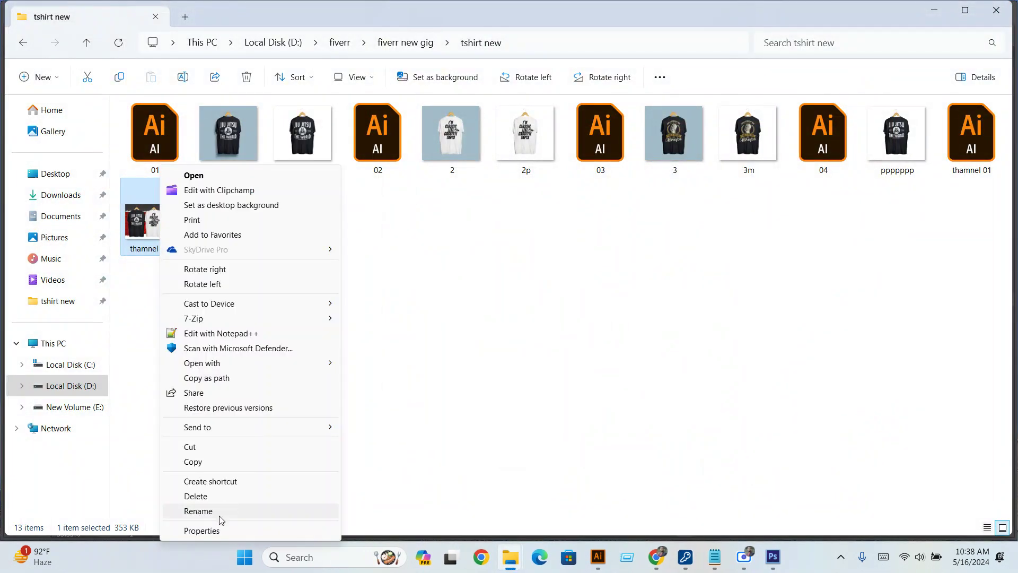
{"action": "left_click", "coordinate": [202, 531]}
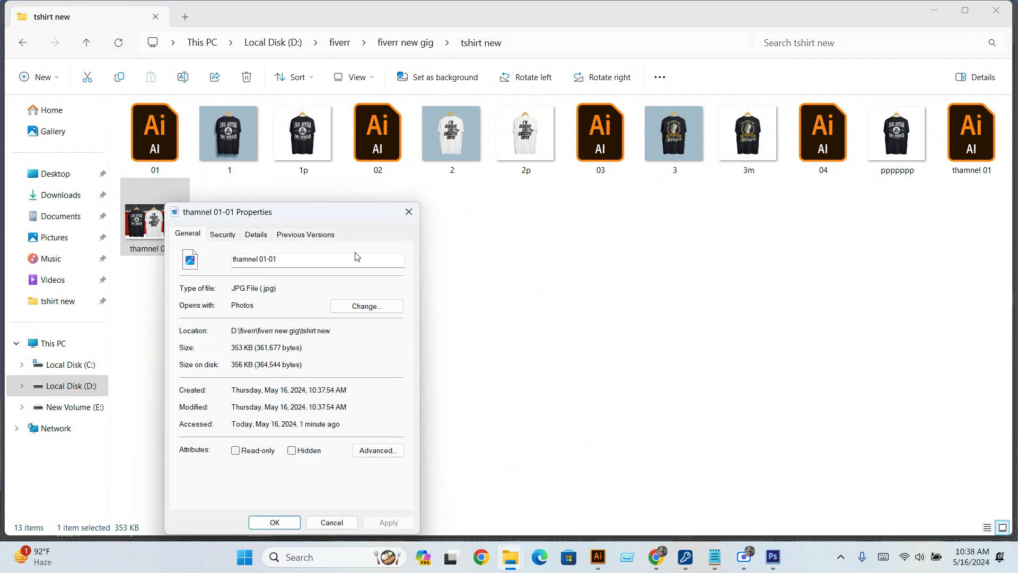
{"action": "left_click", "coordinate": [408, 212]}
Re-export the shirt artboard as a JPEG at maximum quality 10.
{"action": "left_click", "coordinate": [598, 557]}
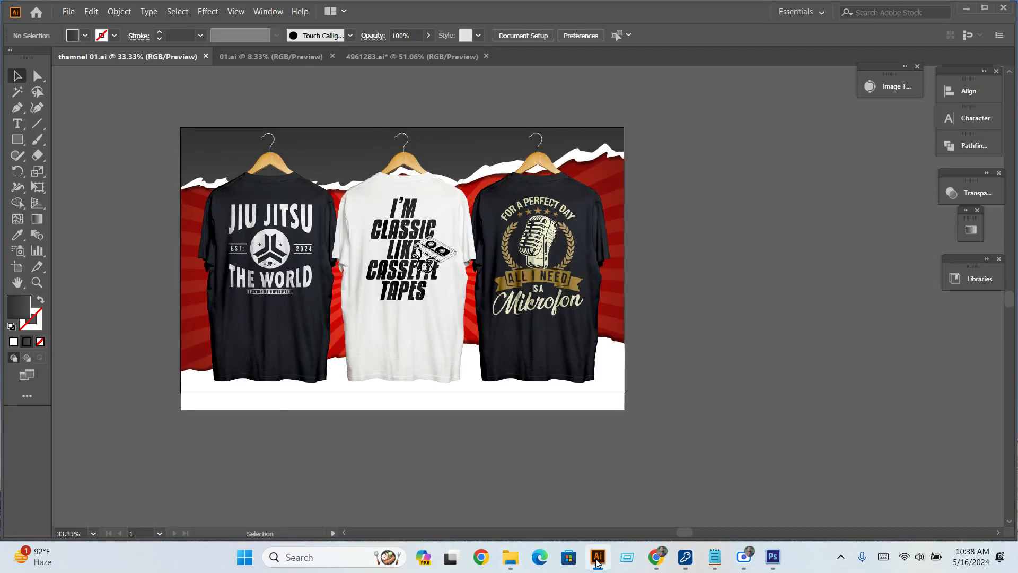
{"action": "left_click", "coordinate": [68, 11]}
{"action": "mouse_move", "coordinate": [93, 236]}
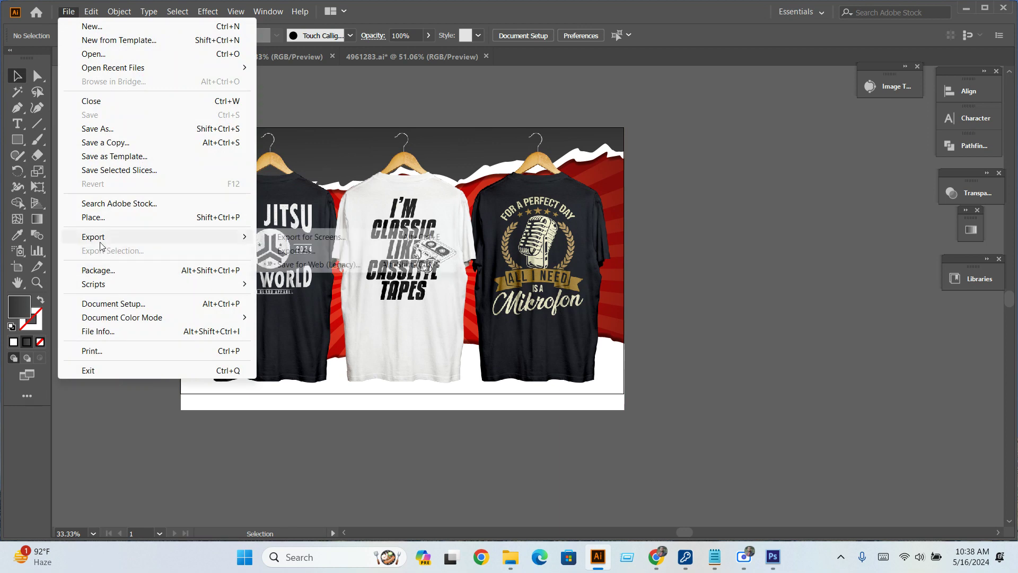
{"action": "left_click", "coordinate": [280, 252]}
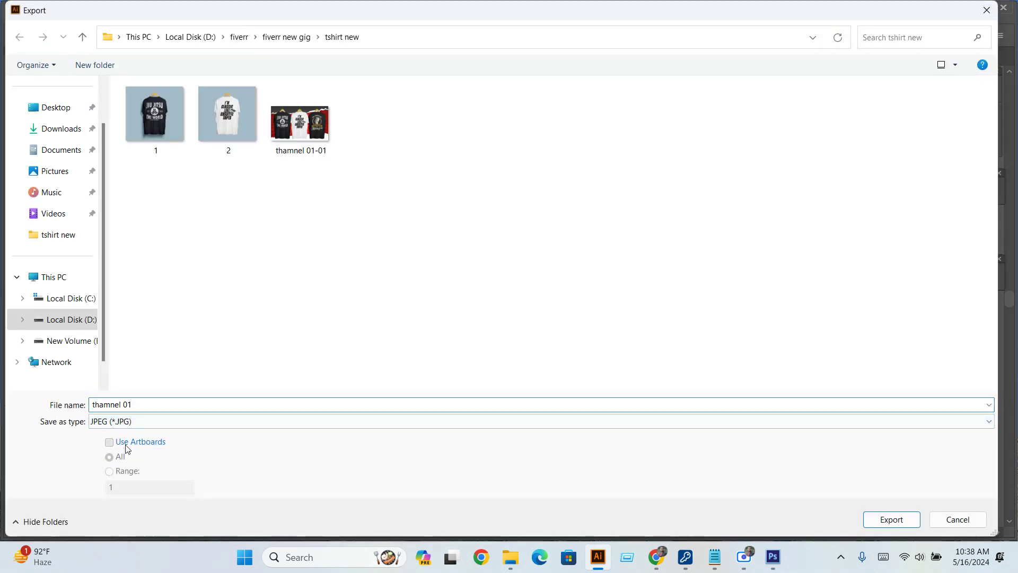
{"action": "left_click", "coordinate": [122, 443]}
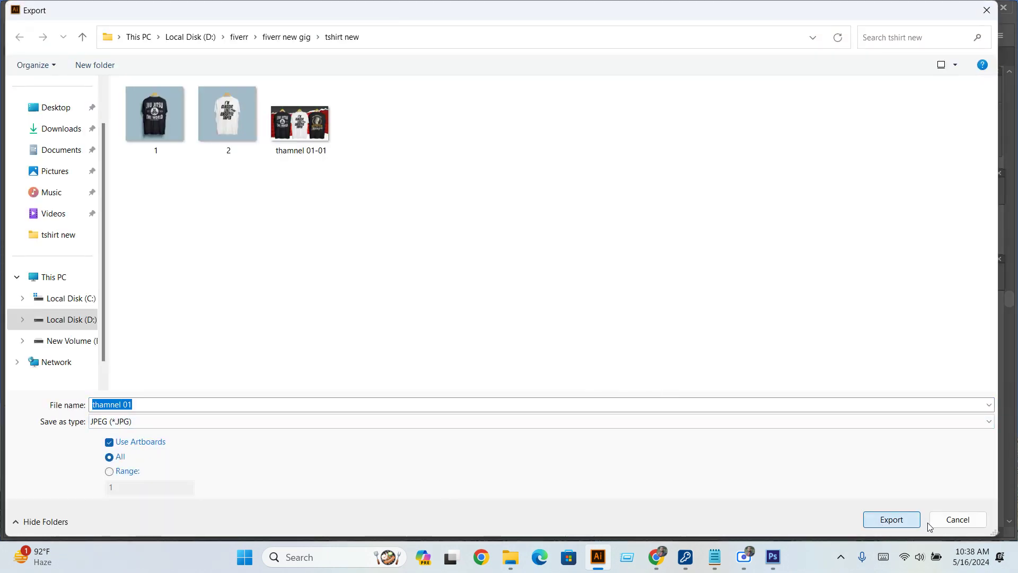
{"action": "left_click", "coordinate": [903, 520]}
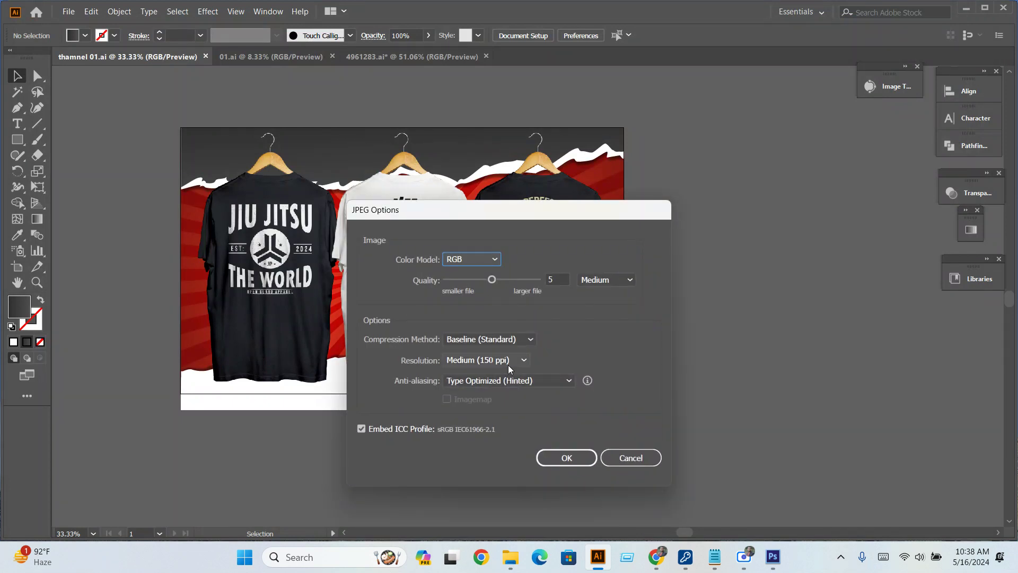
{"action": "left_click_drag", "start_coordinate": [492, 280], "coordinate": [540, 281]}
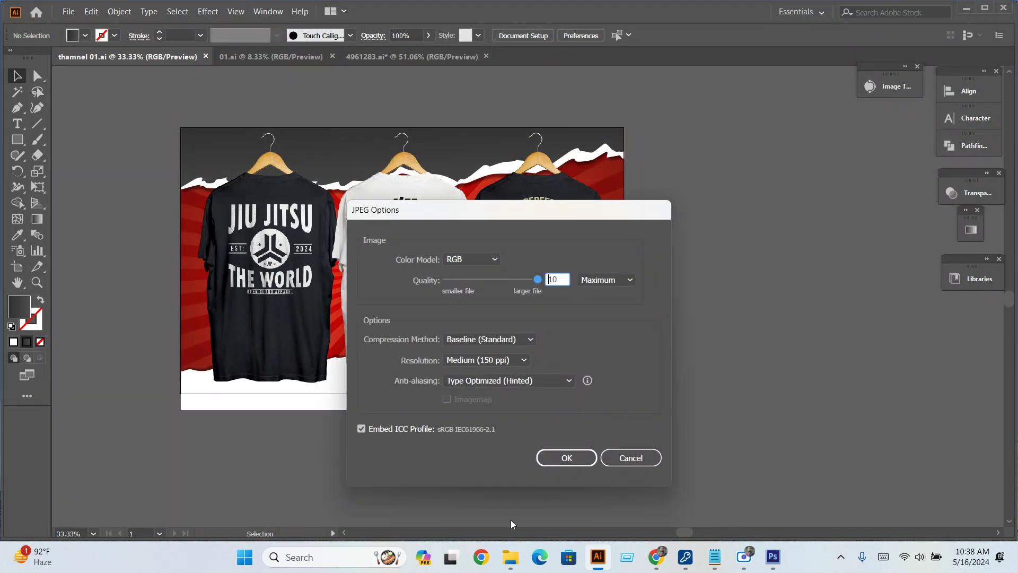
{"action": "left_click", "coordinate": [566, 457]}
Replace the old file and confirm thamnel 01-01 JPG is now 1.84 MB.
{"action": "key", "text": "Return"}
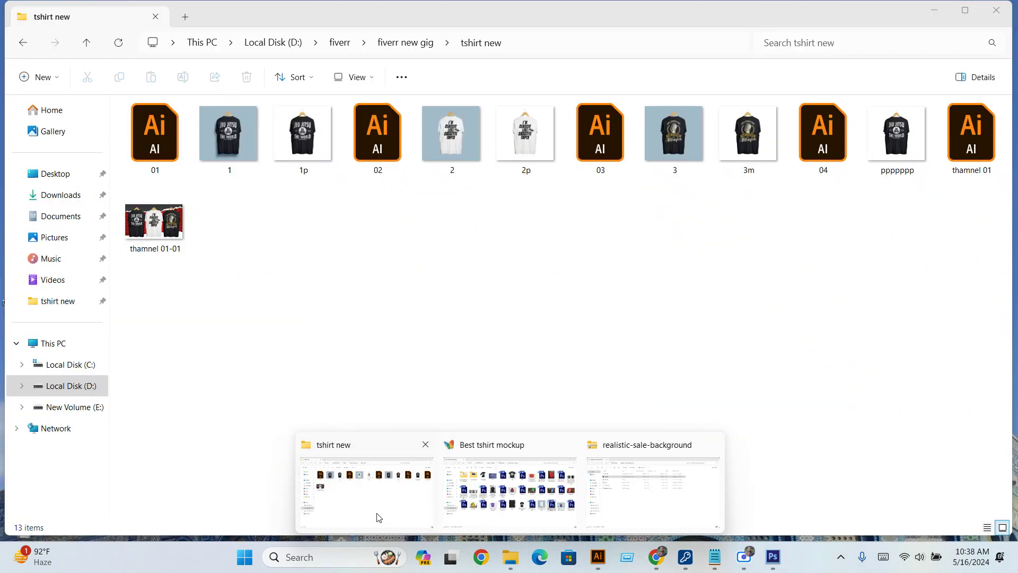
{"action": "left_click", "coordinate": [377, 518]}
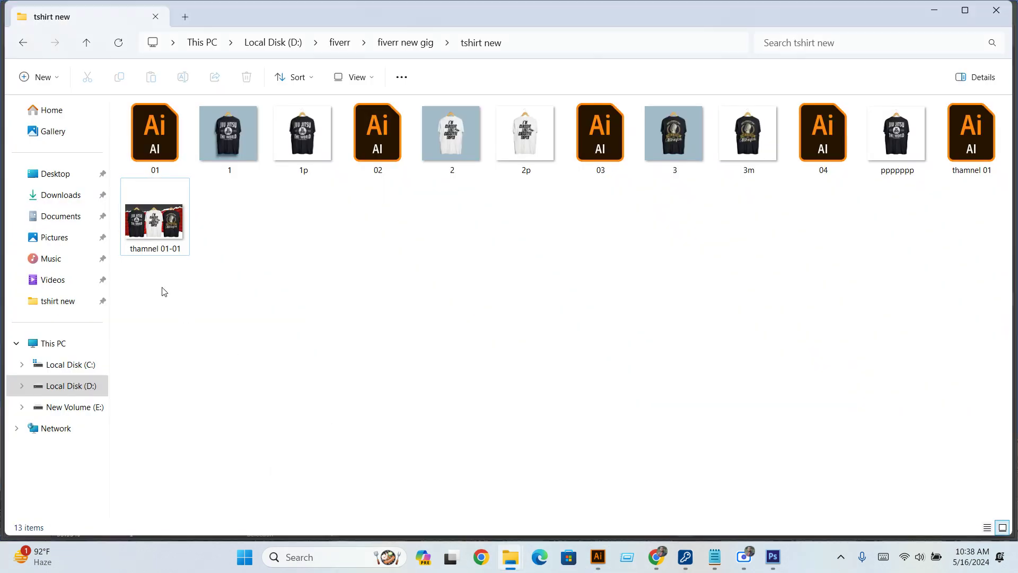
{"action": "right_click", "coordinate": [144, 223]}
{"action": "left_click", "coordinate": [206, 457]}
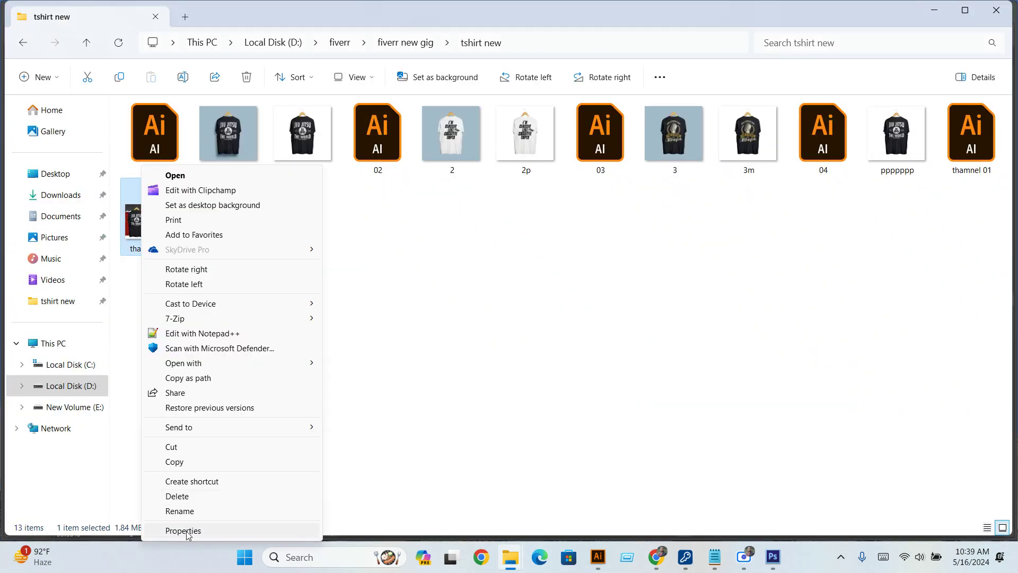
{"action": "left_click", "coordinate": [187, 530]}
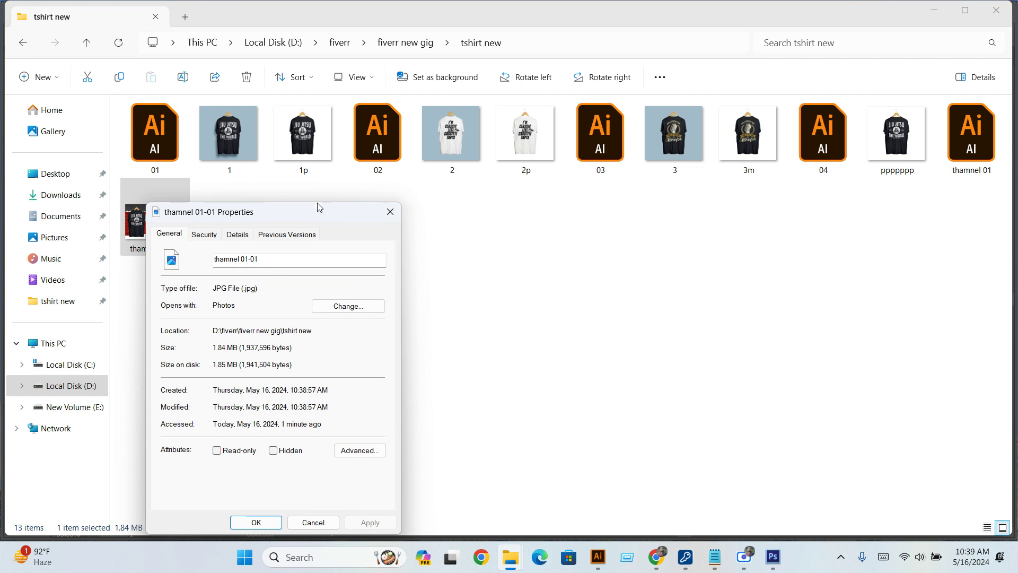
{"action": "left_click", "coordinate": [382, 221]}
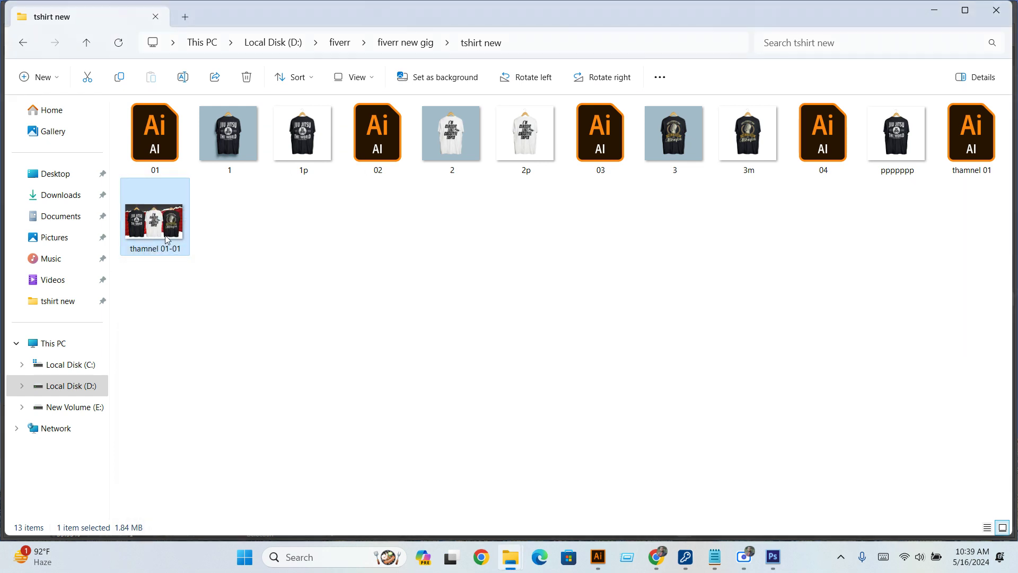
Zoom and pan around thamnel 01-01 in Photos to check quality, then close it.
{"action": "double_click", "coordinate": [167, 236]}
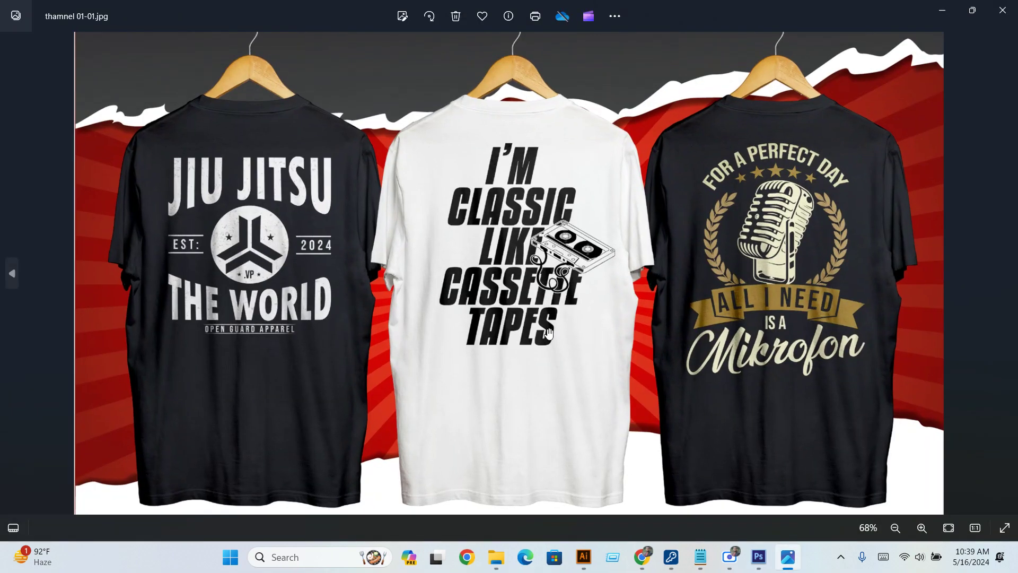
{"action": "scroll", "coordinate": [537, 158], "scroll_direction": "up", "scroll_amount": 1}
{"action": "scroll", "coordinate": [537, 158], "scroll_direction": "up", "scroll_amount": 1}
{"action": "scroll", "coordinate": [537, 157], "scroll_direction": "up", "scroll_amount": 2}
{"action": "scroll", "coordinate": [537, 158], "scroll_direction": "down", "scroll_amount": 2}
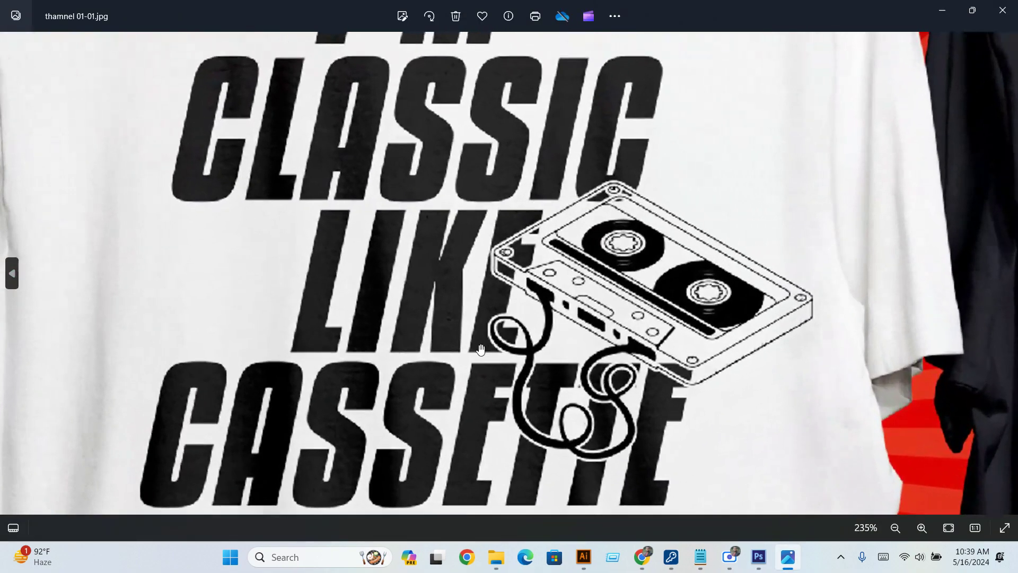
{"action": "scroll", "coordinate": [509, 239], "scroll_direction": "down", "scroll_amount": 2}
{"action": "left_click_drag", "start_coordinate": [487, 309], "coordinate": [479, 345]}
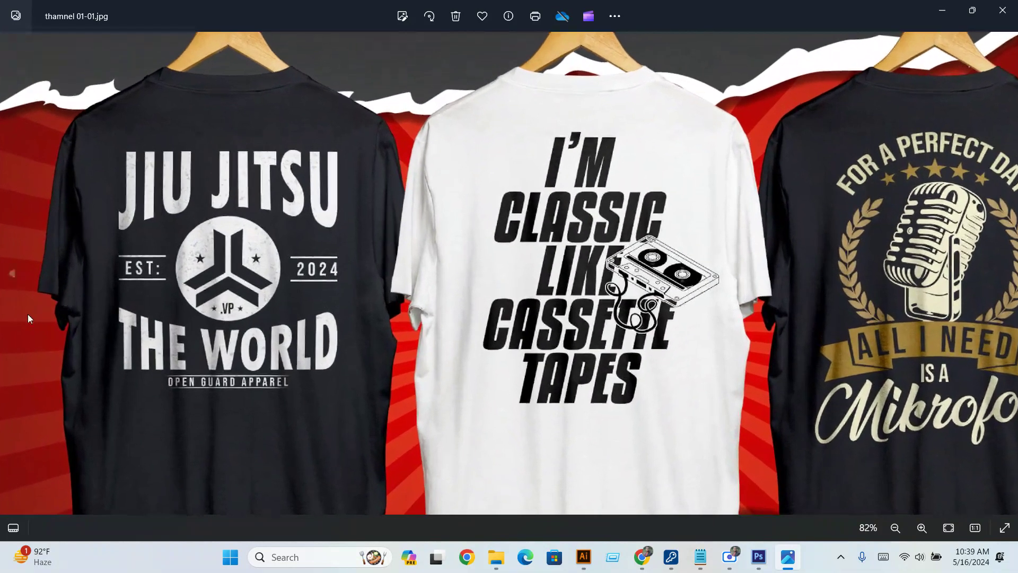
{"action": "left_click", "coordinate": [11, 273]}
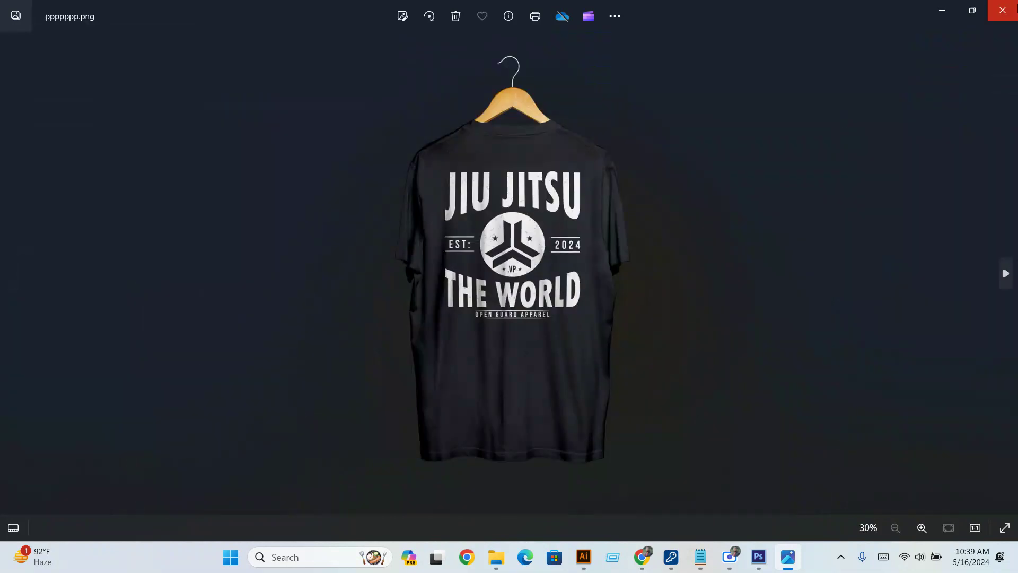
{"action": "left_click", "coordinate": [1003, 10]}
Extend the red background's left edge to the artboard edge, closing the white gap.
{"action": "left_click", "coordinate": [598, 557]}
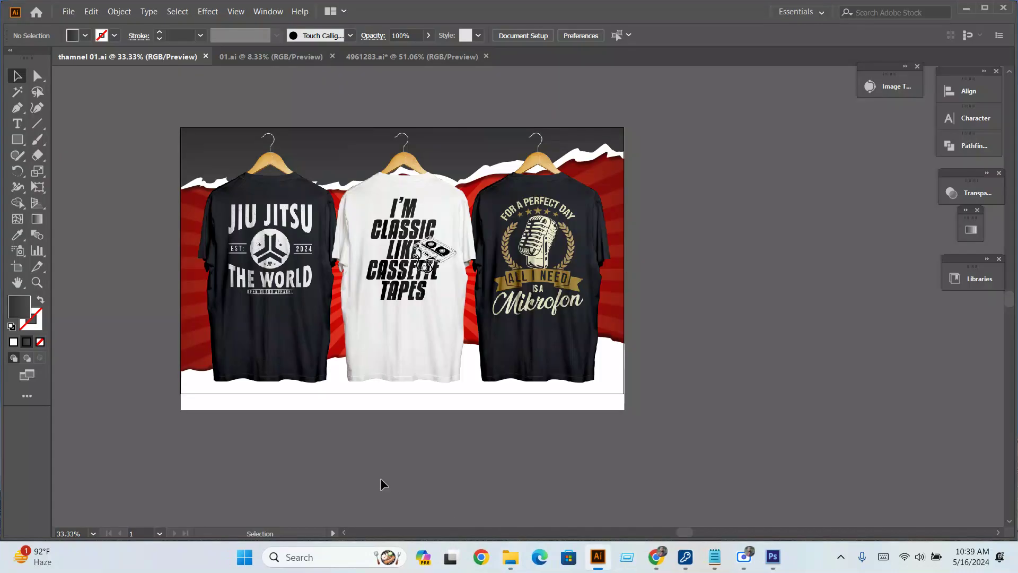
{"action": "scroll", "coordinate": [168, 286], "scroll_direction": "up", "scroll_amount": 5}
{"action": "scroll", "coordinate": [641, 344], "scroll_direction": "up", "scroll_amount": 3}
{"action": "scroll", "coordinate": [642, 344], "scroll_direction": "right", "scroll_amount": 3}
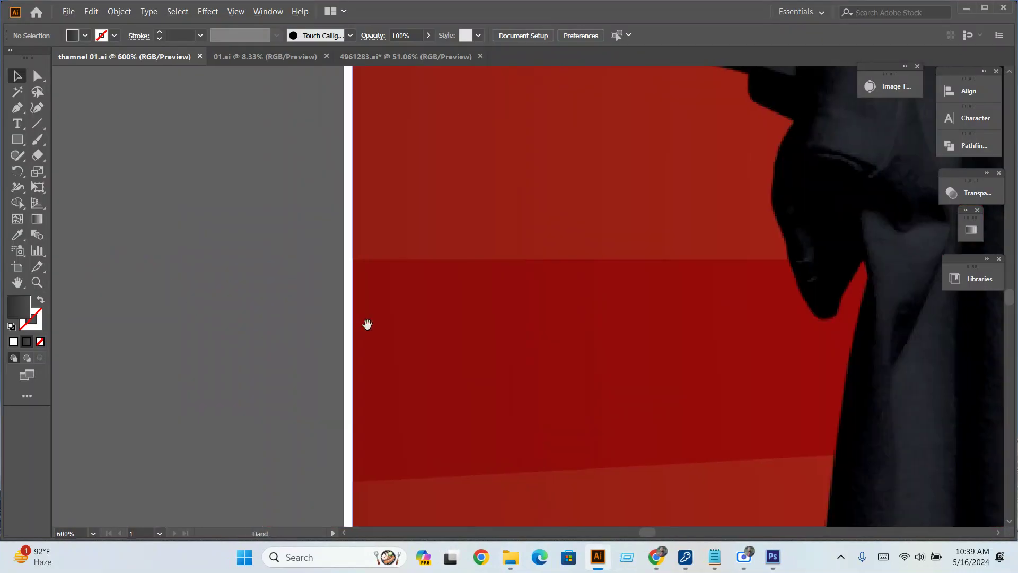
{"action": "left_click", "coordinate": [391, 302]}
{"action": "scroll", "coordinate": [350, 258], "scroll_direction": "up", "scroll_amount": 2}
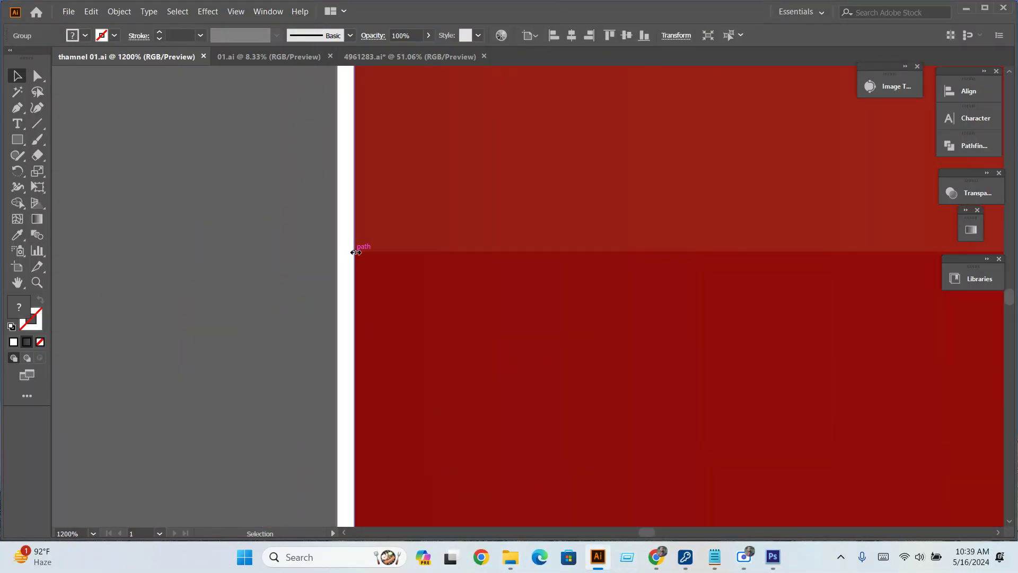
{"action": "left_click_drag", "start_coordinate": [354, 251], "coordinate": [336, 251]}
{"action": "left_click", "coordinate": [265, 281]}
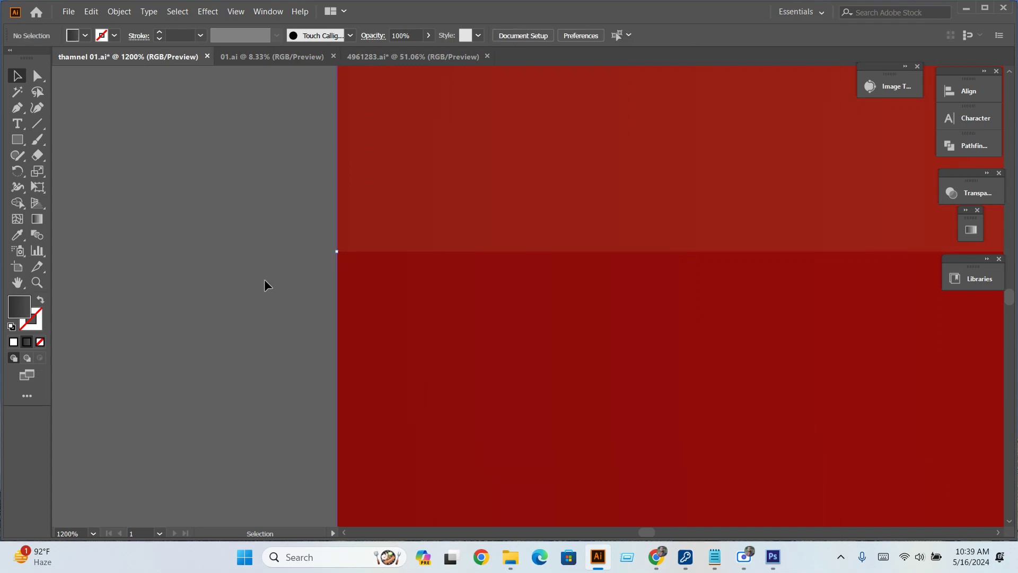
Save the thumbnail document and minimize Illustrator.
{"action": "scroll", "coordinate": [246, 361], "scroll_direction": "down", "scroll_amount": 5}
{"action": "scroll", "coordinate": [246, 360], "scroll_direction": "down", "scroll_amount": 3}
{"action": "scroll", "coordinate": [246, 360], "scroll_direction": "down", "scroll_amount": 3}
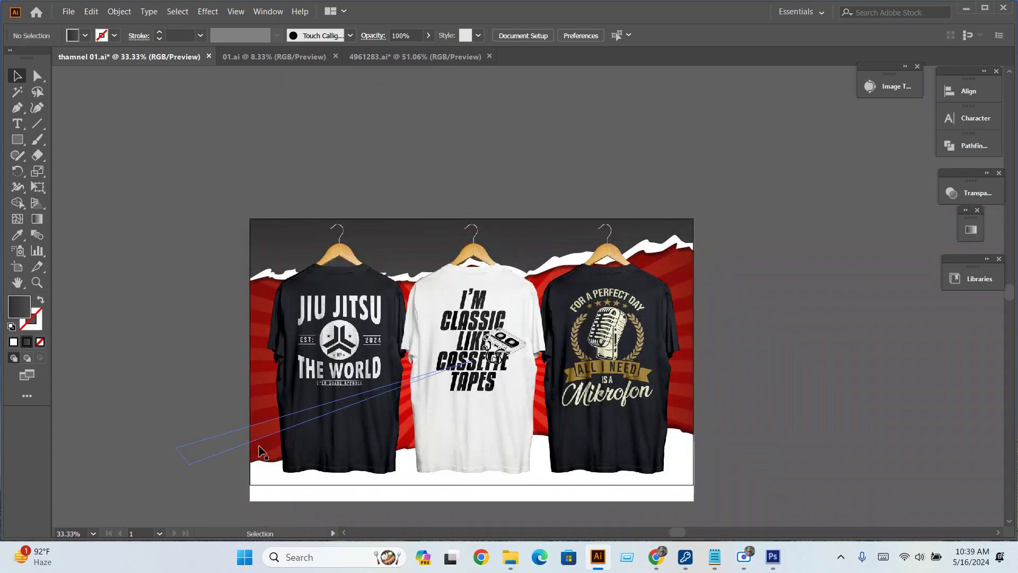
{"action": "scroll", "coordinate": [205, 469], "scroll_direction": "up", "scroll_amount": 1}
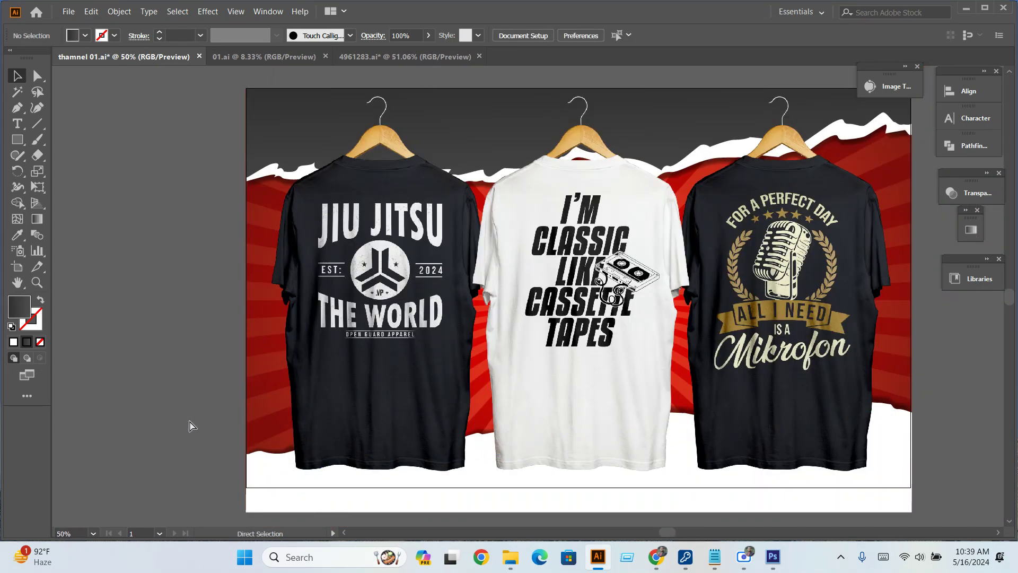
{"action": "key", "text": "ctrl+s"}
{"action": "left_click", "coordinate": [966, 9]}
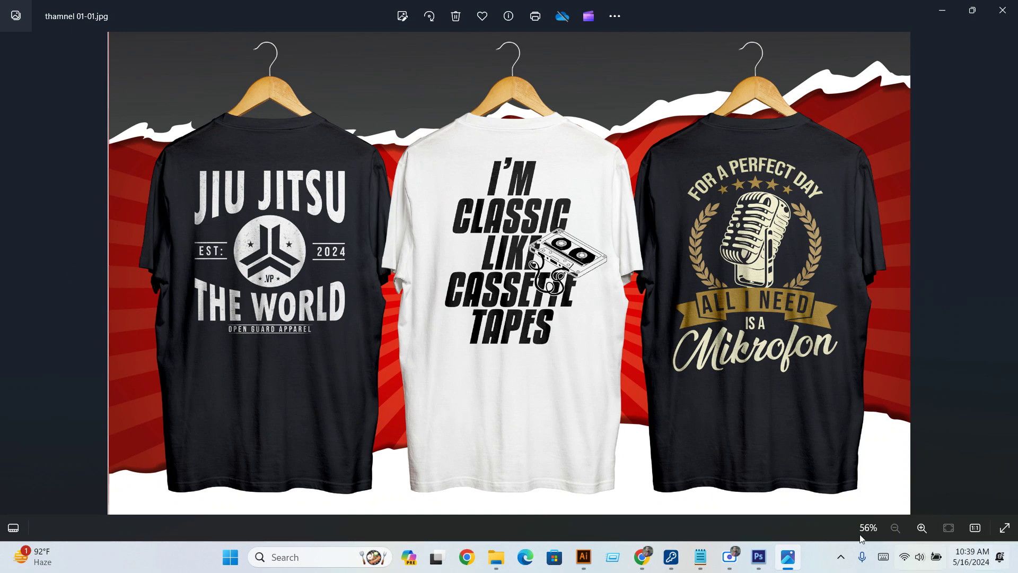
Search Fiverr for logo design gigs in the browser.
{"action": "mouse_move", "coordinate": [642, 557]}
{"action": "left_click", "coordinate": [610, 522]}
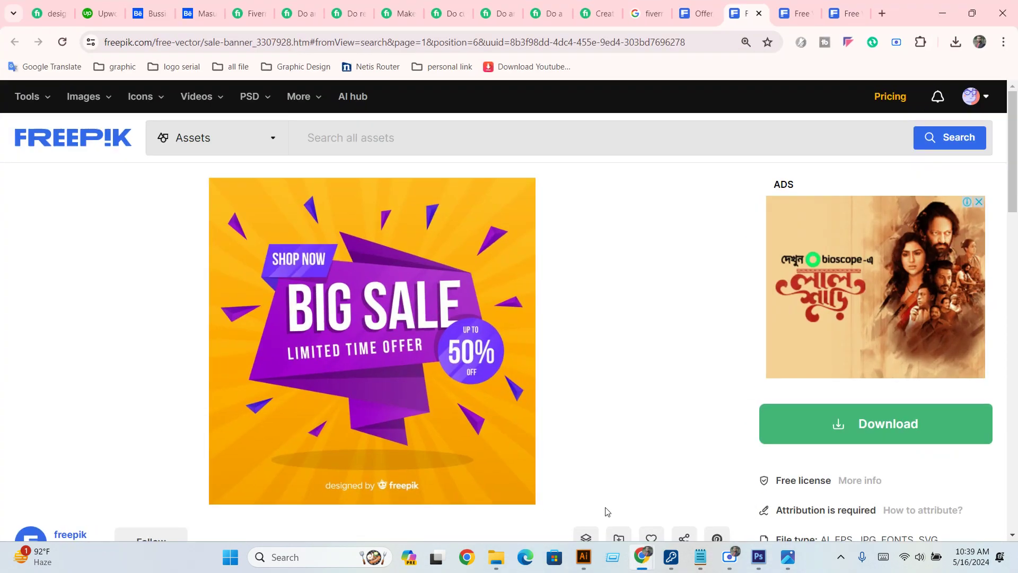
{"action": "left_click", "coordinate": [600, 13]}
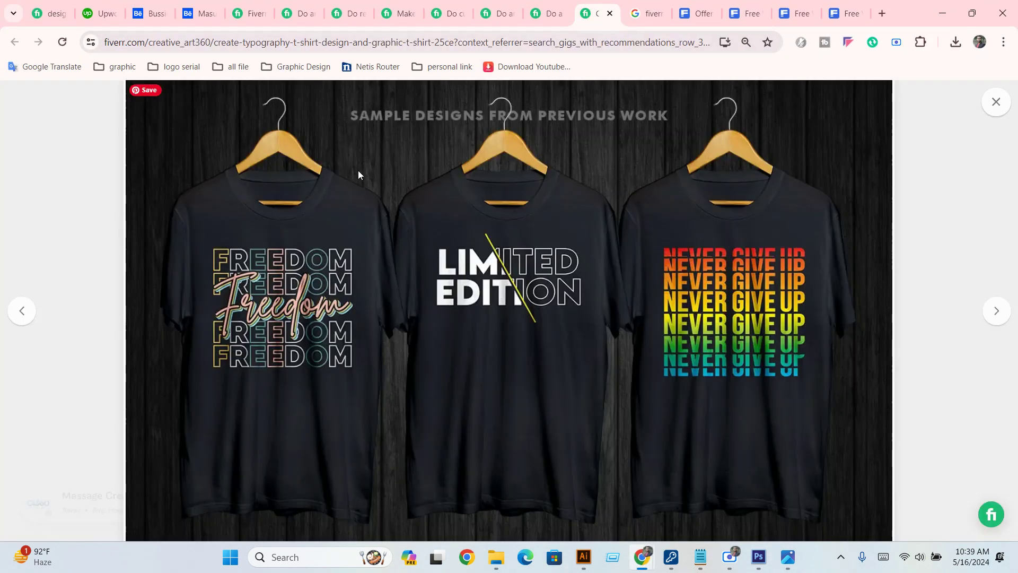
{"action": "left_click", "coordinate": [546, 15]}
{"action": "left_click", "coordinate": [255, 100]}
{"action": "type", "text": "logo des"}
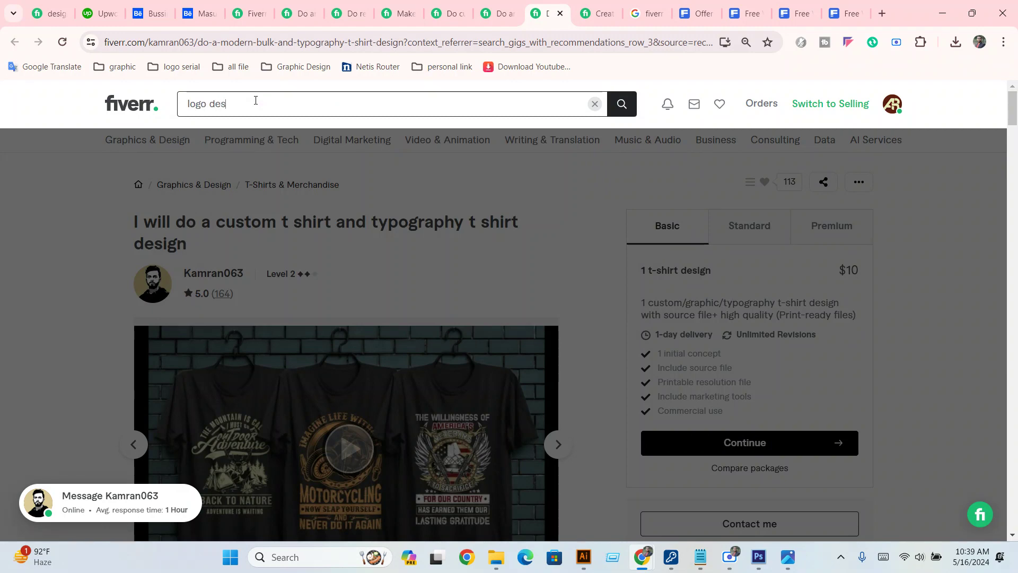
{"action": "type", "text": "ign"}
{"action": "key", "text": "Return"}
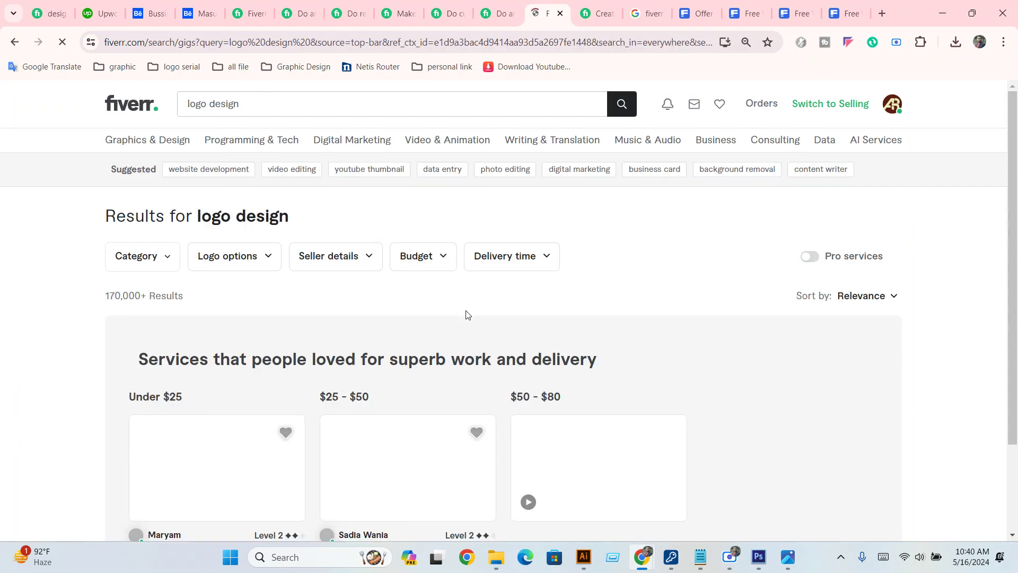
Scroll the search results and open the first logo gig in a new tab.
{"action": "scroll", "coordinate": [469, 337], "scroll_direction": "down", "scroll_amount": 2}
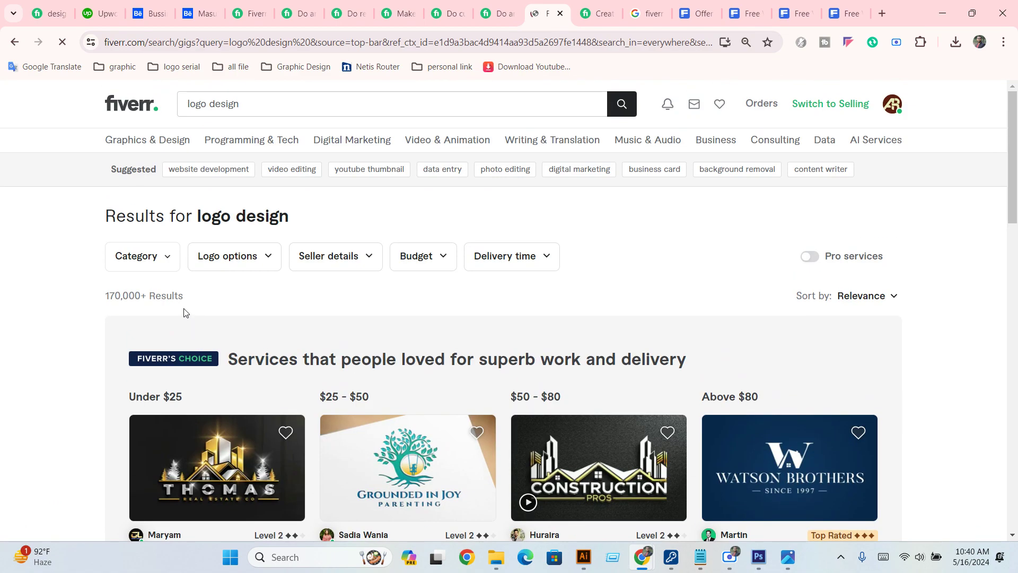
{"action": "scroll", "coordinate": [290, 264], "scroll_direction": "down", "scroll_amount": 5}
{"action": "scroll", "coordinate": [294, 304], "scroll_direction": "down", "scroll_amount": 5}
{"action": "scroll", "coordinate": [293, 304], "scroll_direction": "up", "scroll_amount": 3}
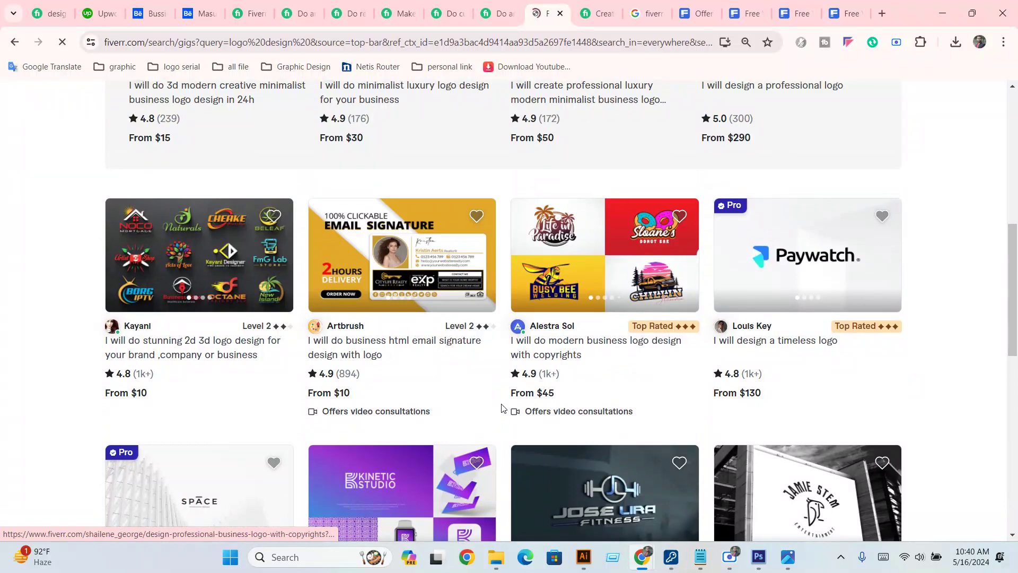
{"action": "right_click", "coordinate": [624, 231]}
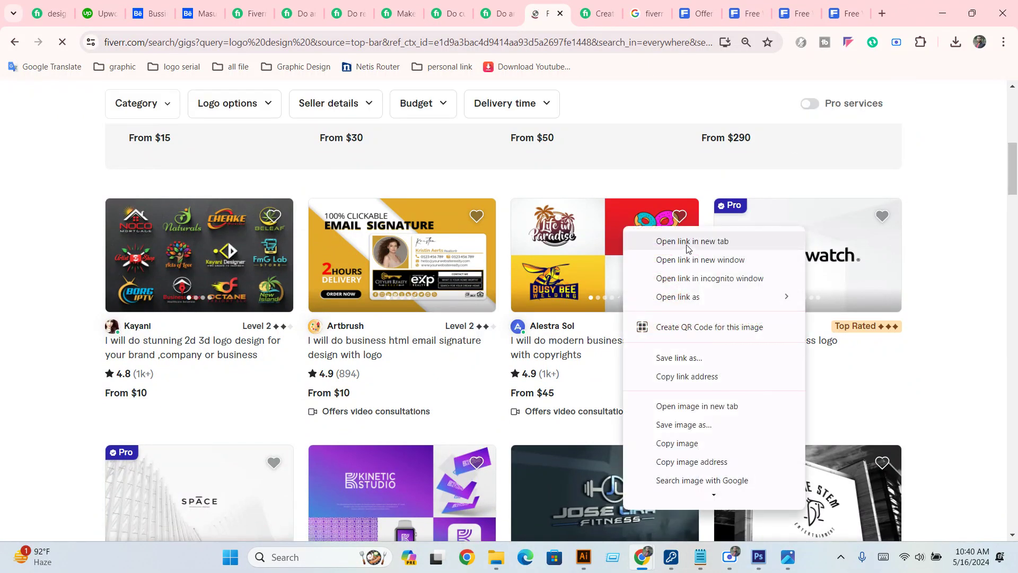
{"action": "left_click", "coordinate": [655, 237]}
Open the minimalist logo gig and the unique business logo gig in new tabs.
{"action": "scroll", "coordinate": [647, 369], "scroll_direction": "down", "scroll_amount": 4}
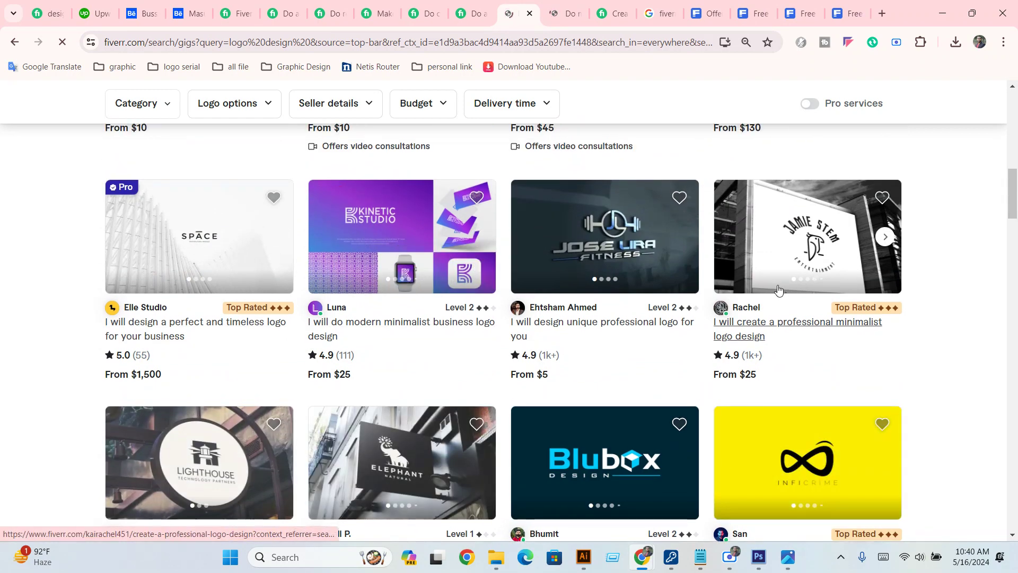
{"action": "scroll", "coordinate": [552, 368], "scroll_direction": "down", "scroll_amount": 3}
{"action": "scroll", "coordinate": [550, 371], "scroll_direction": "down", "scroll_amount": 3}
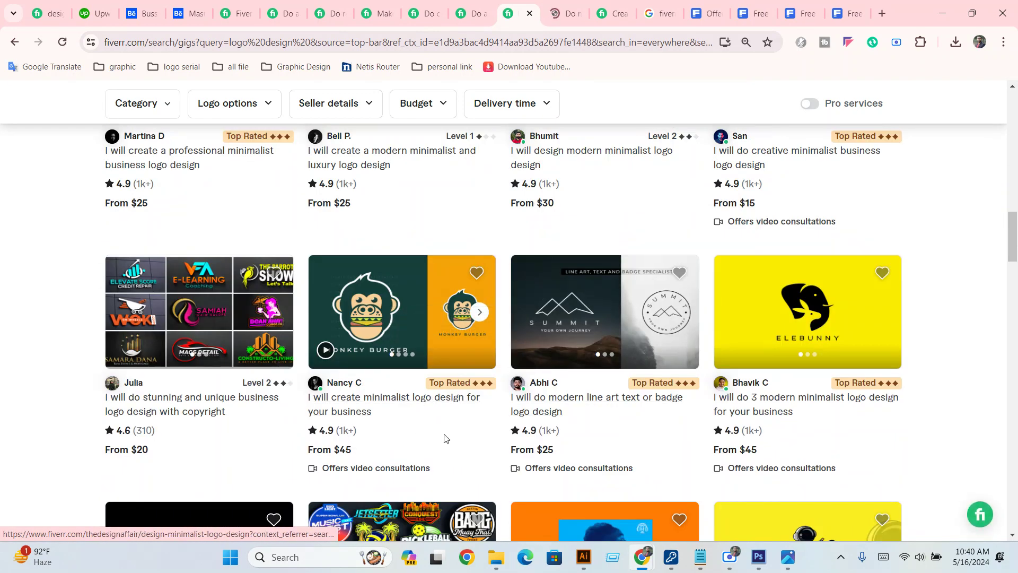
{"action": "scroll", "coordinate": [393, 389], "scroll_direction": "down", "scroll_amount": 1}
{"action": "right_click", "coordinate": [400, 229]}
{"action": "left_click", "coordinate": [426, 237]}
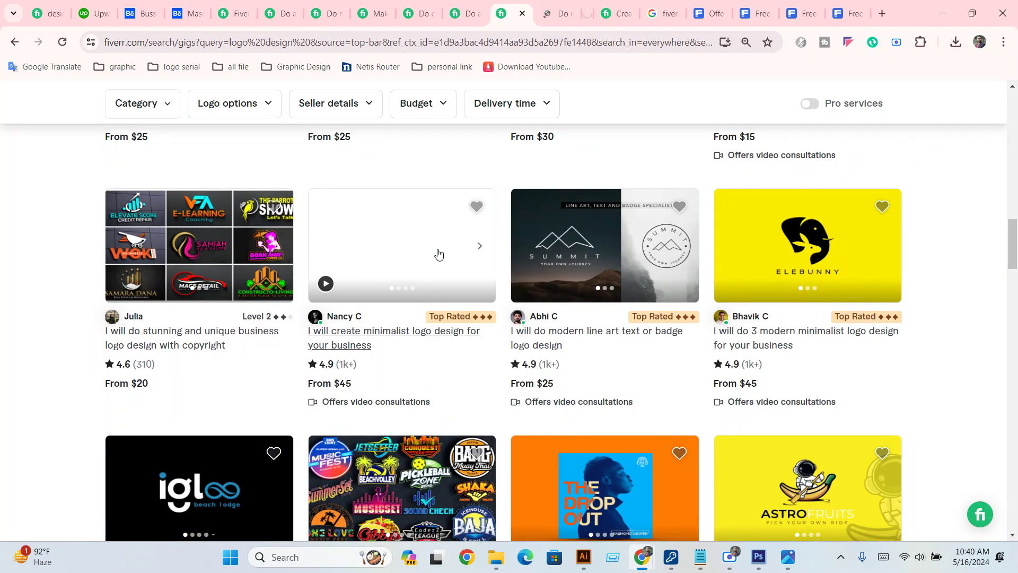
{"action": "right_click", "coordinate": [216, 258]}
{"action": "left_click", "coordinate": [254, 268]}
Browse the business logo gig's page, including its $45 Basic package and portfolio.
{"action": "scroll", "coordinate": [387, 337], "scroll_direction": "down", "scroll_amount": 4}
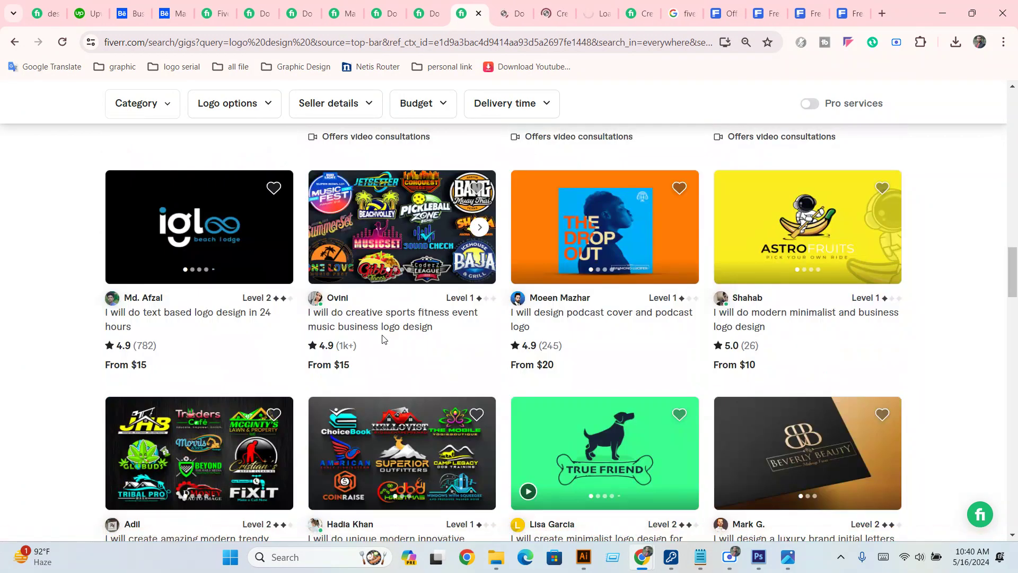
{"action": "scroll", "coordinate": [380, 344], "scroll_direction": "down", "scroll_amount": 3}
{"action": "scroll", "coordinate": [381, 344], "scroll_direction": "down", "scroll_amount": 2}
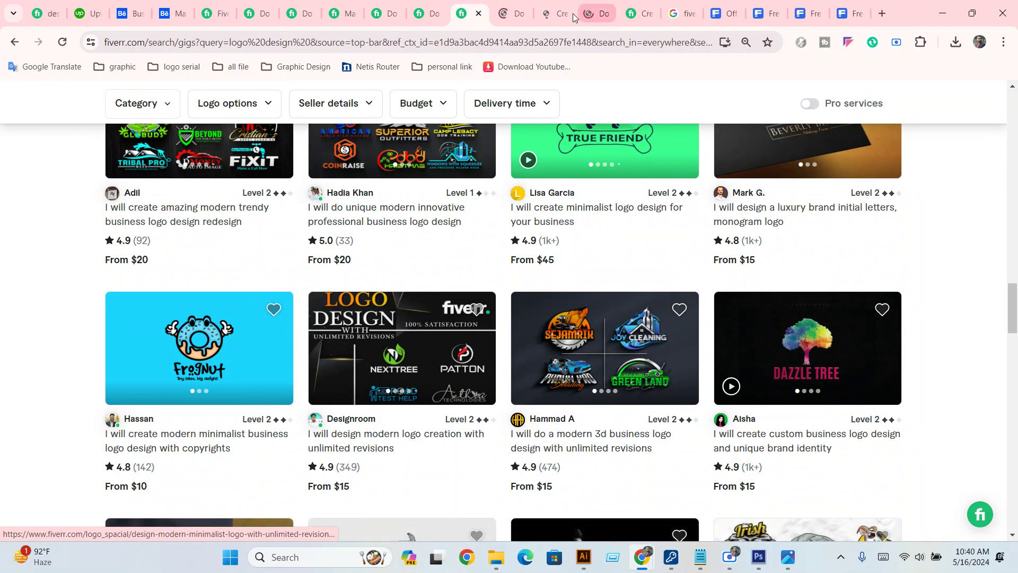
{"action": "left_click", "coordinate": [505, 8]}
{"action": "scroll", "coordinate": [440, 348], "scroll_direction": "down", "scroll_amount": 2}
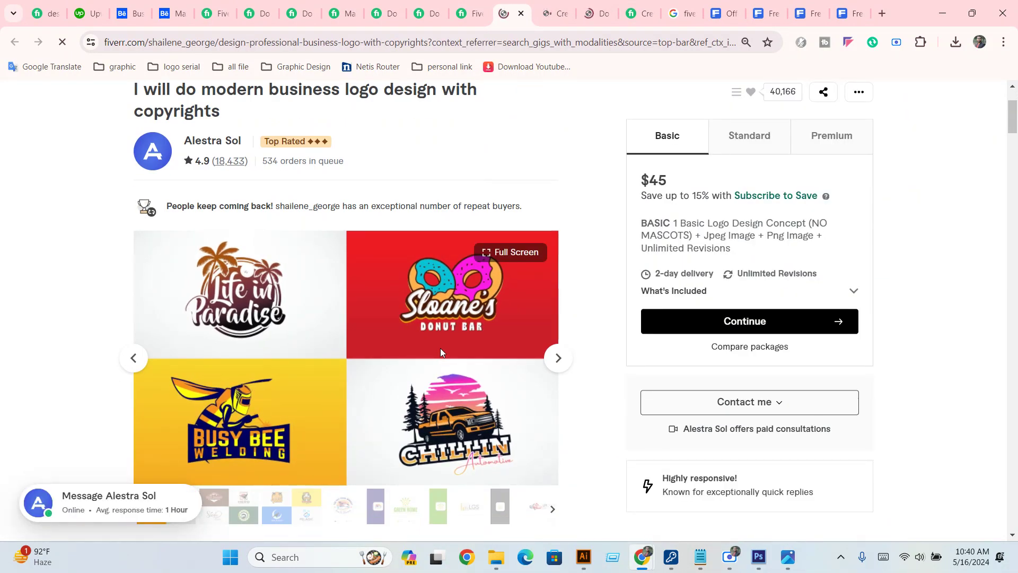
{"action": "scroll", "coordinate": [876, 213], "scroll_direction": "down", "scroll_amount": 3}
{"action": "scroll", "coordinate": [730, 213], "scroll_direction": "up", "scroll_amount": 2}
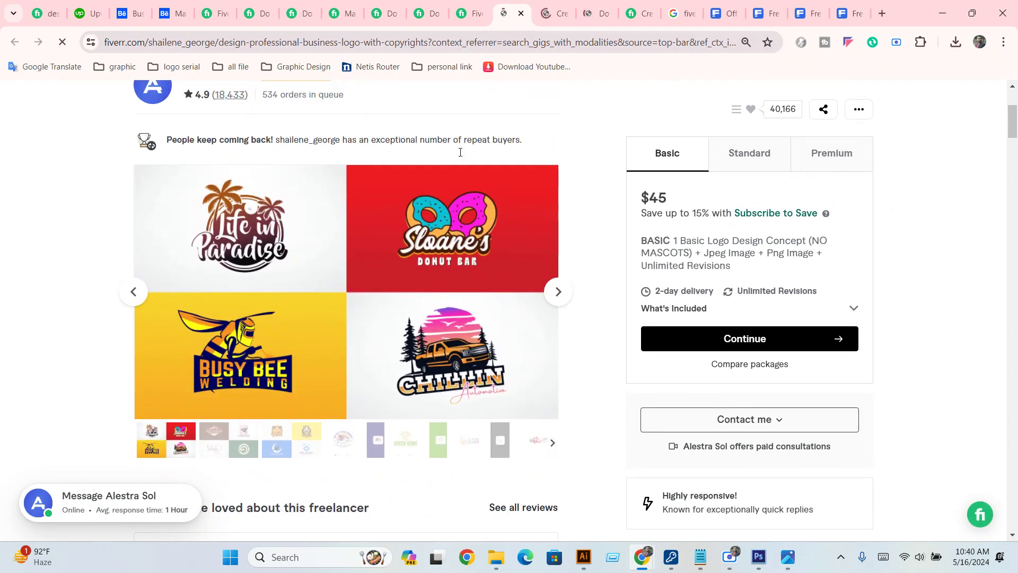
{"action": "scroll", "coordinate": [281, 353], "scroll_direction": "up", "scroll_amount": 1}
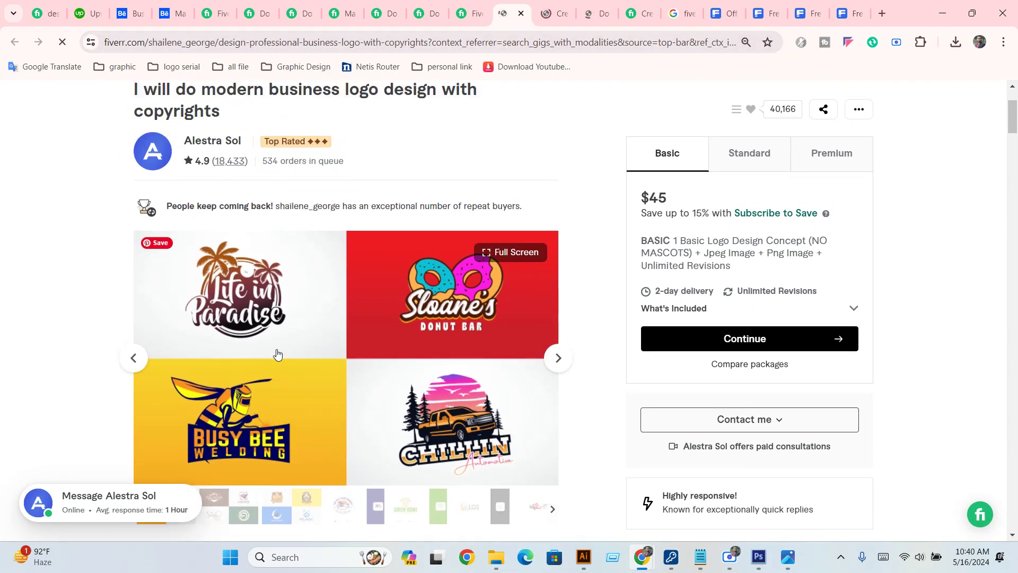
{"action": "scroll", "coordinate": [277, 354], "scroll_direction": "down", "scroll_amount": 1}
Page through the gig gallery's four-logo sample images, then return to Illustrator.
{"action": "left_click", "coordinate": [565, 298]}
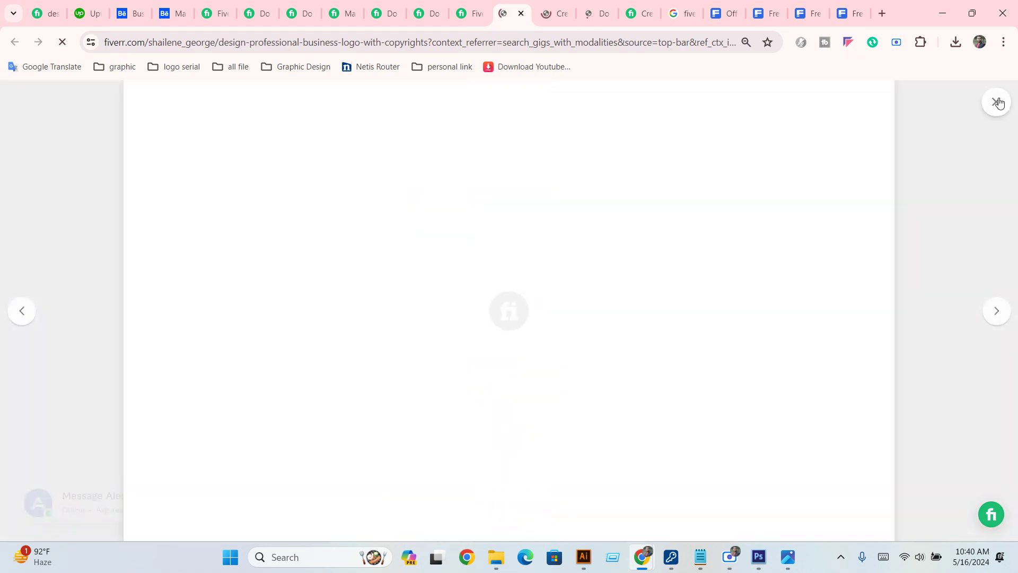
{"action": "left_click", "coordinate": [996, 101]}
{"action": "left_click", "coordinate": [566, 298]}
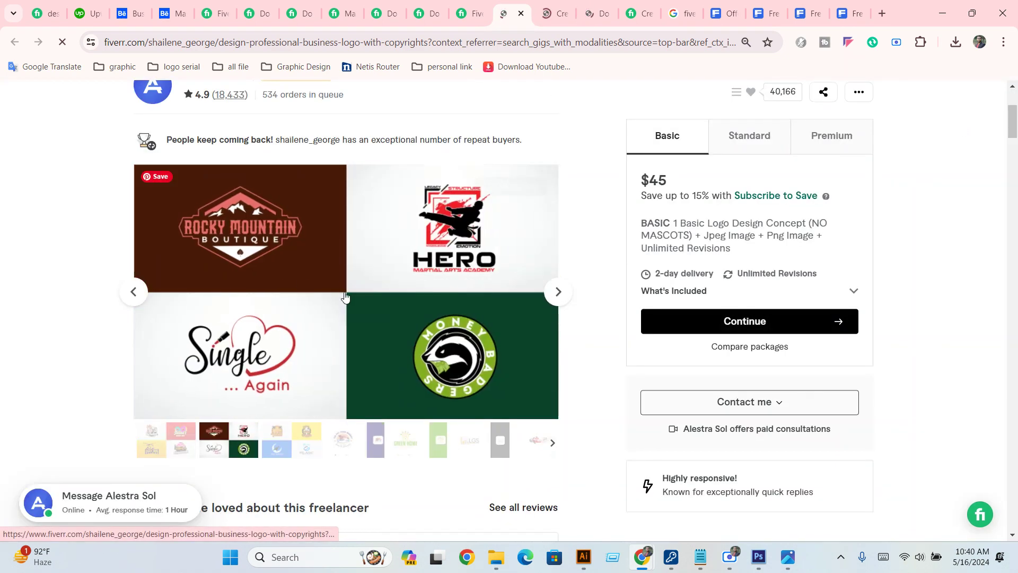
{"action": "left_click", "coordinate": [558, 294]}
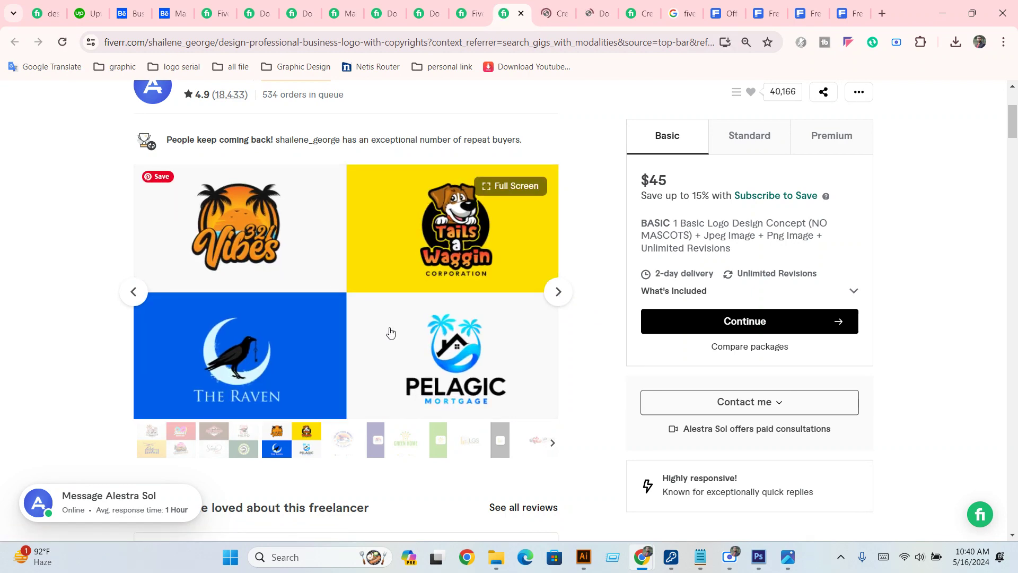
{"action": "left_click", "coordinate": [584, 557]}
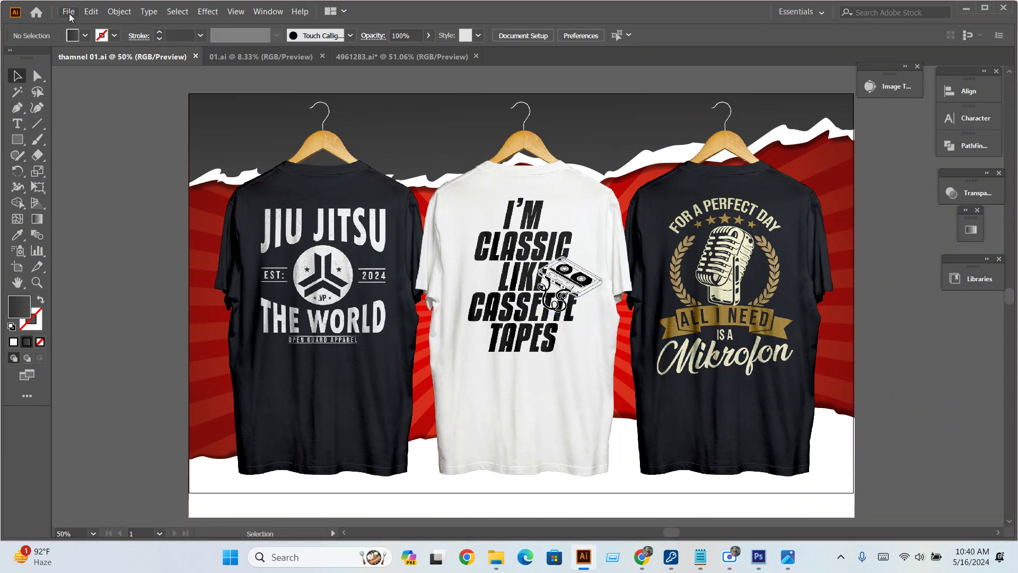
Save a copy as thamnel 02.ai with default options, then select the red rays background.
{"action": "left_click", "coordinate": [69, 12]}
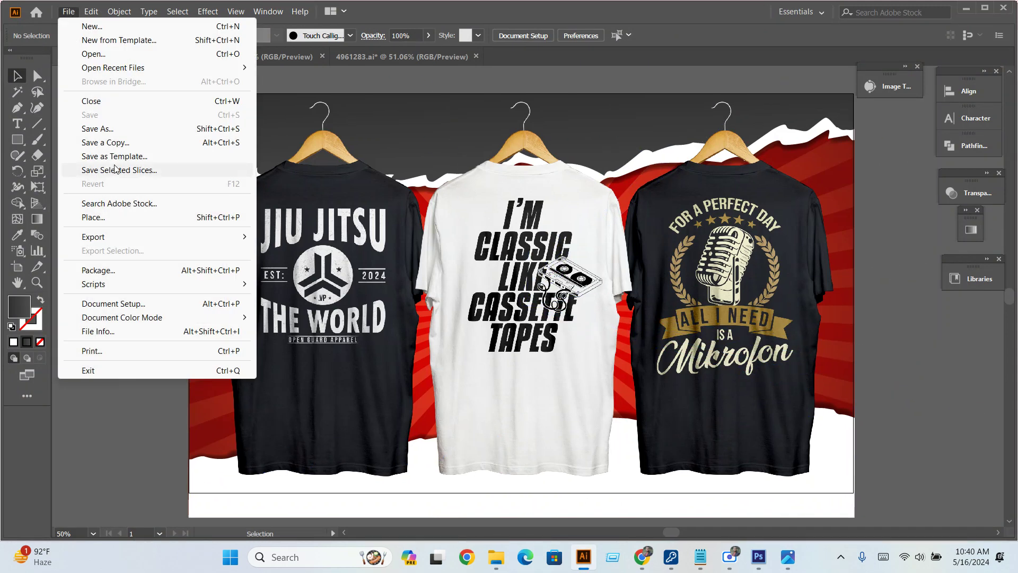
{"action": "left_click", "coordinate": [90, 131]}
{"action": "left_click", "coordinate": [168, 403]}
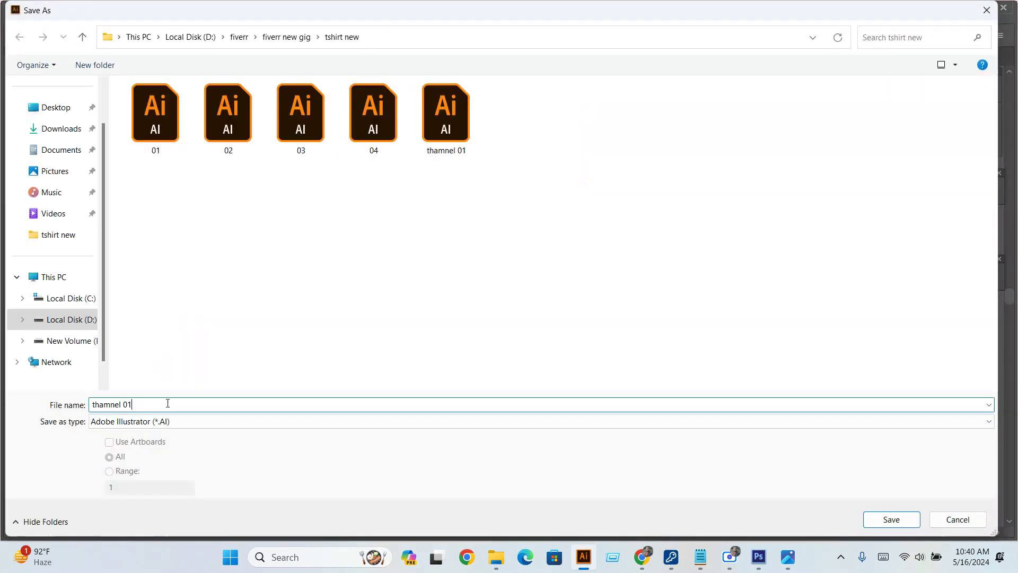
{"action": "key", "text": "BackSpace"}
{"action": "type", "text": "2"}
{"action": "key", "text": "Return"}
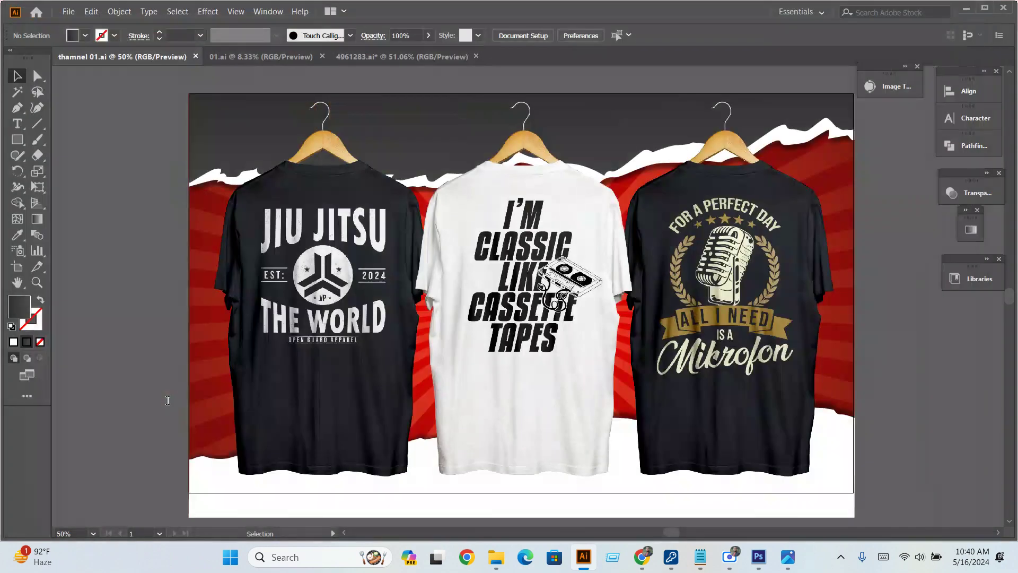
{"action": "key", "text": "Return"}
{"action": "scroll", "coordinate": [189, 360], "scroll_direction": "down", "scroll_amount": 1}
{"action": "left_click", "coordinate": [272, 338]}
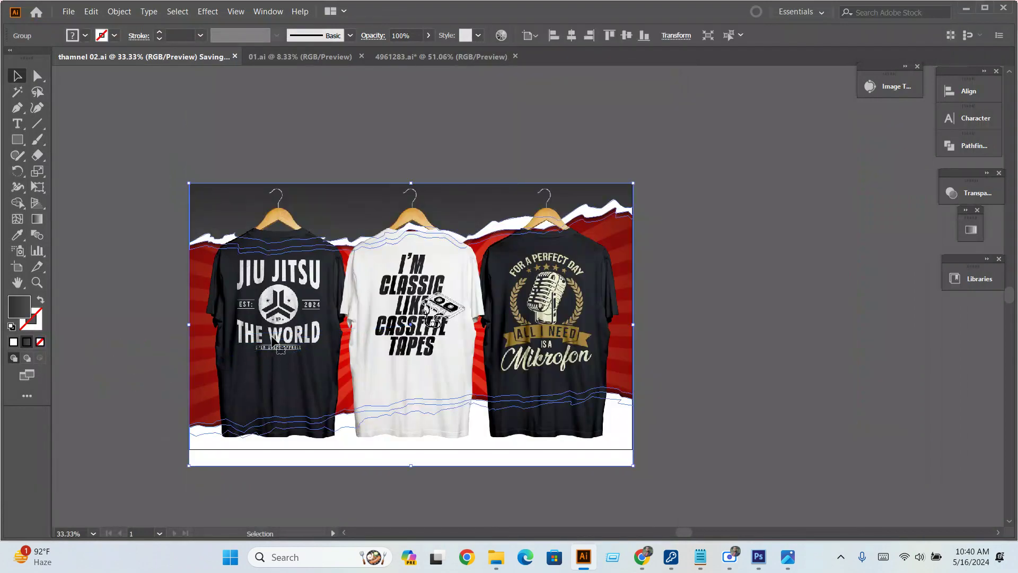
Delete the red rays background and the three T-shirt images.
{"action": "key", "text": "Delete"}
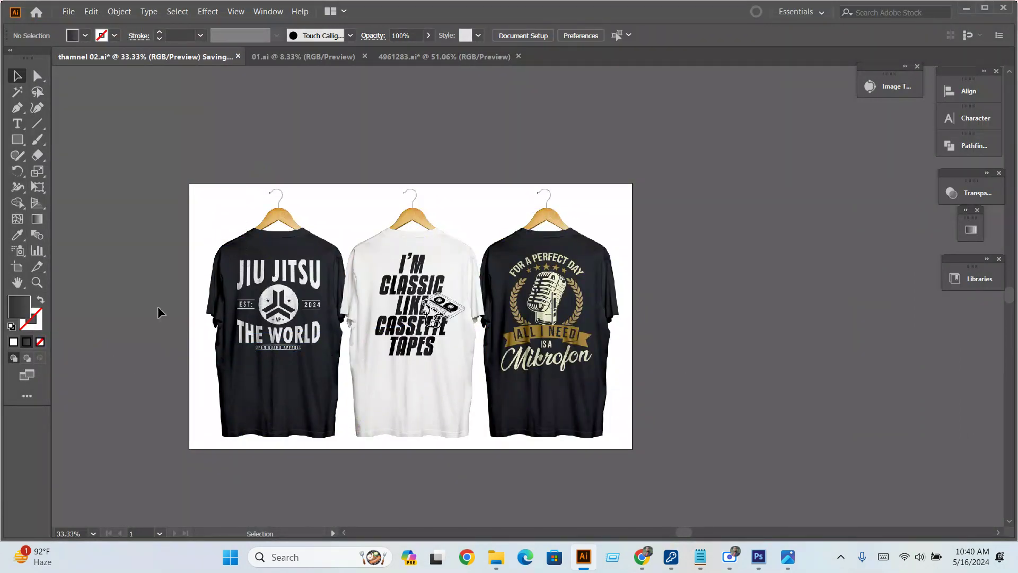
{"action": "left_click", "coordinate": [159, 313]}
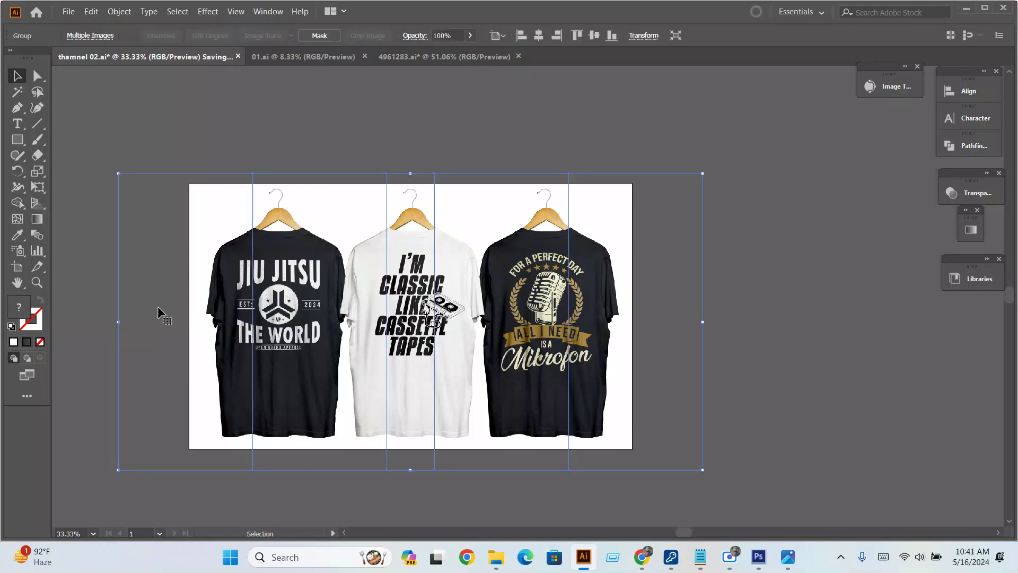
{"action": "key", "text": "Delete"}
{"action": "left_click_drag", "start_coordinate": [282, 214], "coordinate": [410, 320]}
Draw a rectangle covering the whole artboard and line it up with the artboard.
{"action": "key", "text": "m"}
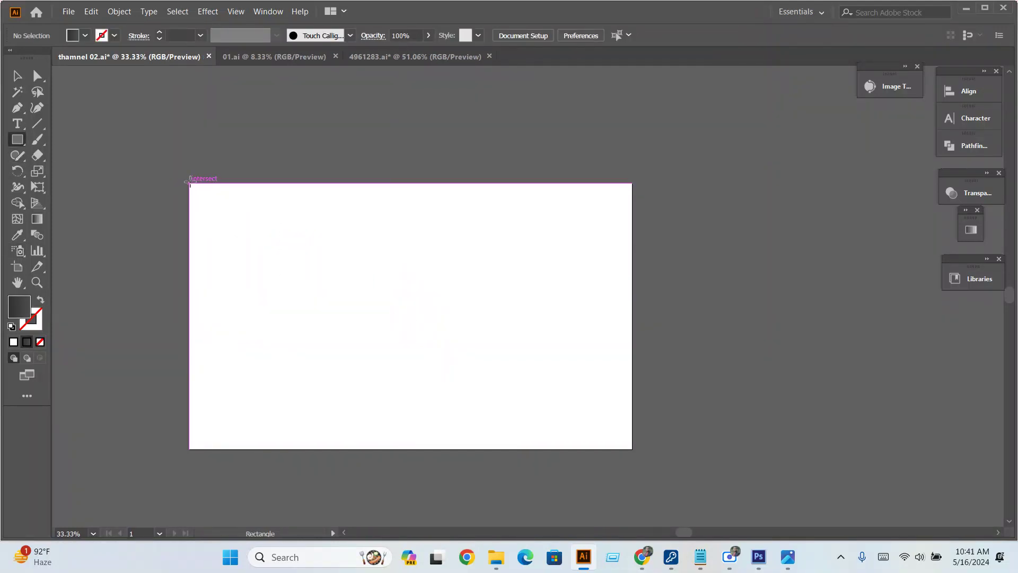
{"action": "mouse_move", "coordinate": [190, 183]}
{"action": "left_mouse_down"}
{"action": "mouse_move", "coordinate": [630, 438]}
{"action": "mouse_move", "coordinate": [631, 450]}
{"action": "left_mouse_up"}
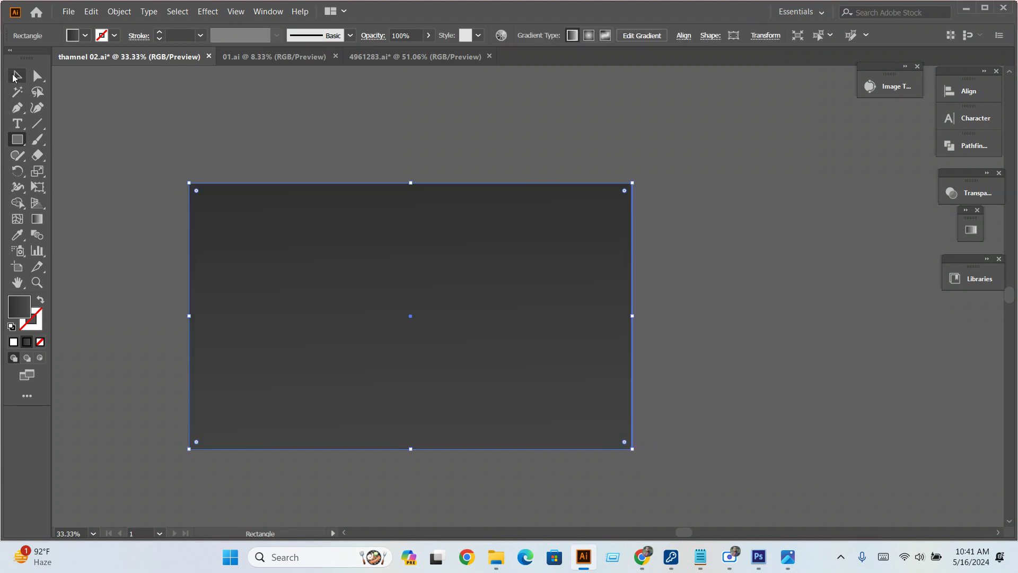
{"action": "key", "text": "v"}
{"action": "left_click", "coordinate": [409, 154]}
{"action": "left_click_drag", "start_coordinate": [510, 257], "coordinate": [513, 250]}
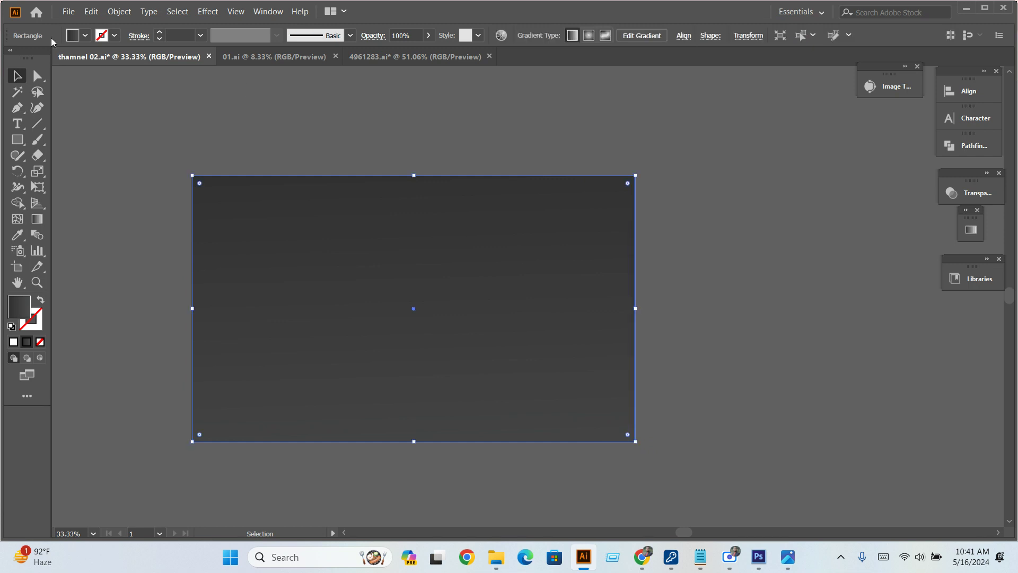
Give the artboard rectangle a white fill, after trying navy, dark grey and black.
{"action": "left_click", "coordinate": [85, 36]}
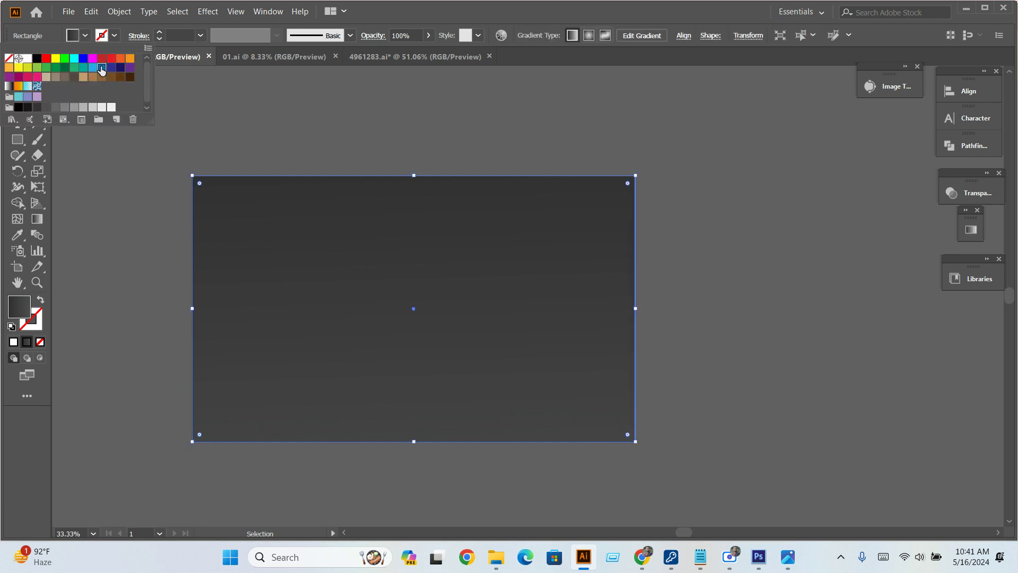
{"action": "left_click", "coordinate": [121, 68]}
{"action": "left_click", "coordinate": [36, 107]}
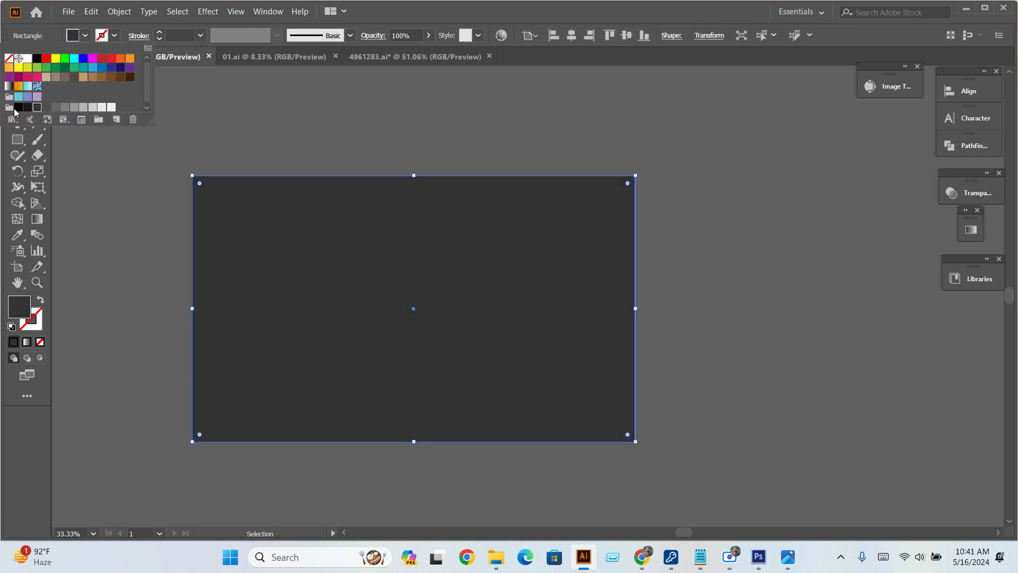
{"action": "left_click", "coordinate": [18, 107]}
{"action": "left_click", "coordinate": [112, 107]}
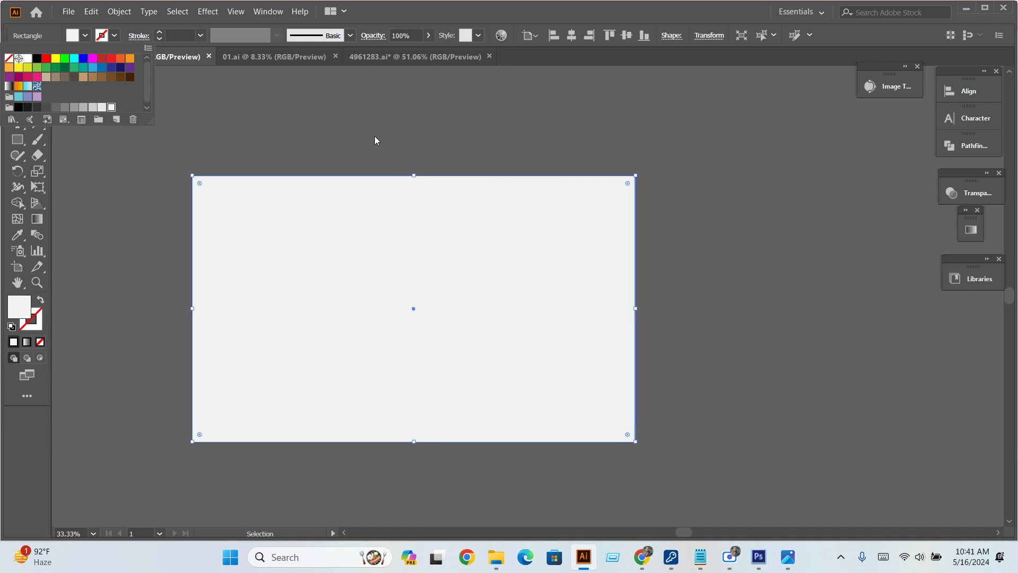
{"action": "left_click", "coordinate": [375, 141]}
{"action": "left_click", "coordinate": [541, 147]}
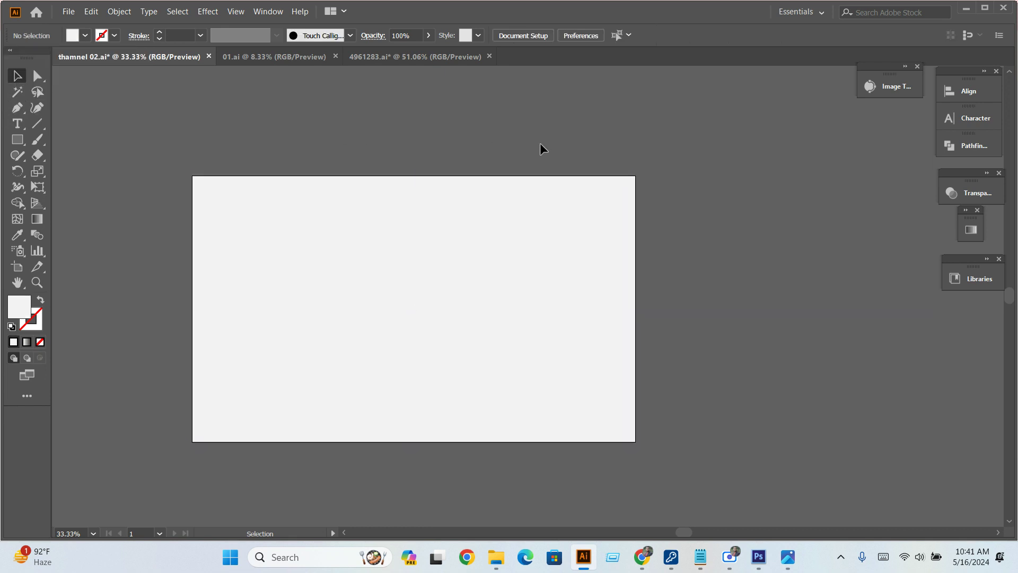
{"action": "left_click", "coordinate": [383, 307]}
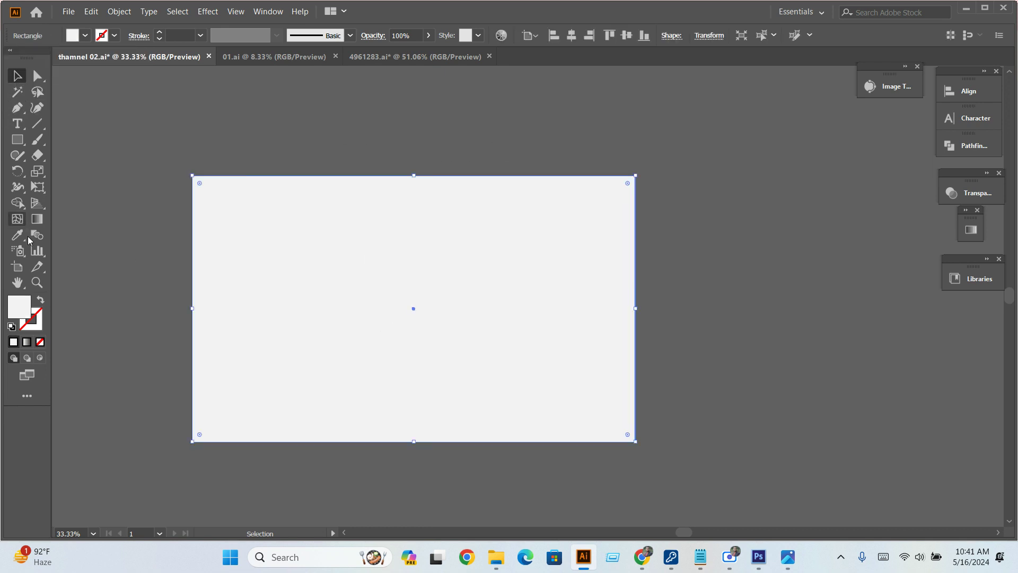
{"action": "left_click", "coordinate": [37, 123]}
Draw horizontal and vertical lines across the artboard and centre both on the rectangle.
{"action": "mouse_move", "coordinate": [121, 297]}
{"action": "left_mouse_down"}
{"action": "mouse_move", "coordinate": [171, 374]}
{"action": "mouse_move", "coordinate": [773, 296]}
{"action": "left_mouse_up"}
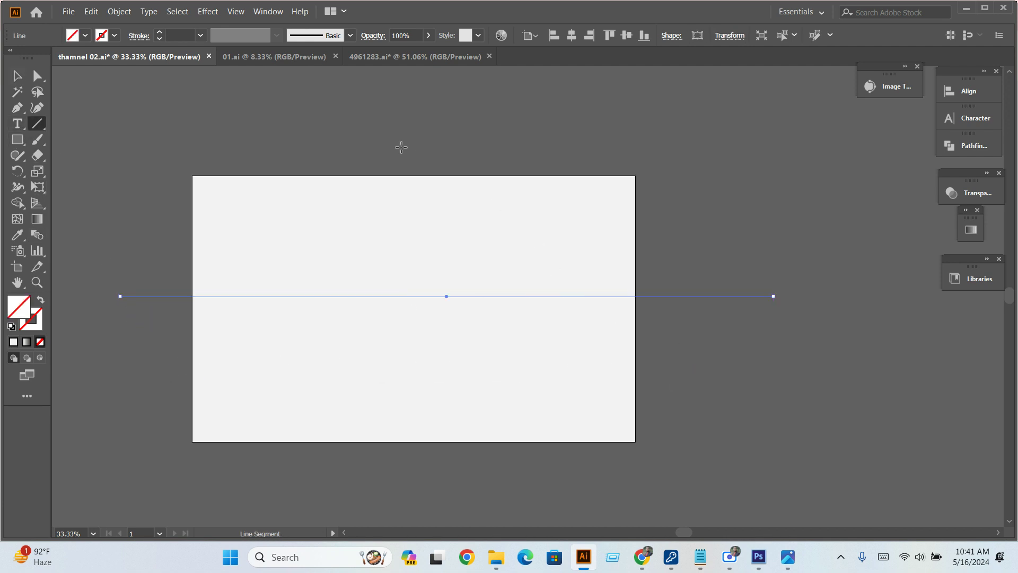
{"action": "left_click_drag", "start_coordinate": [401, 104], "coordinate": [402, 523]}
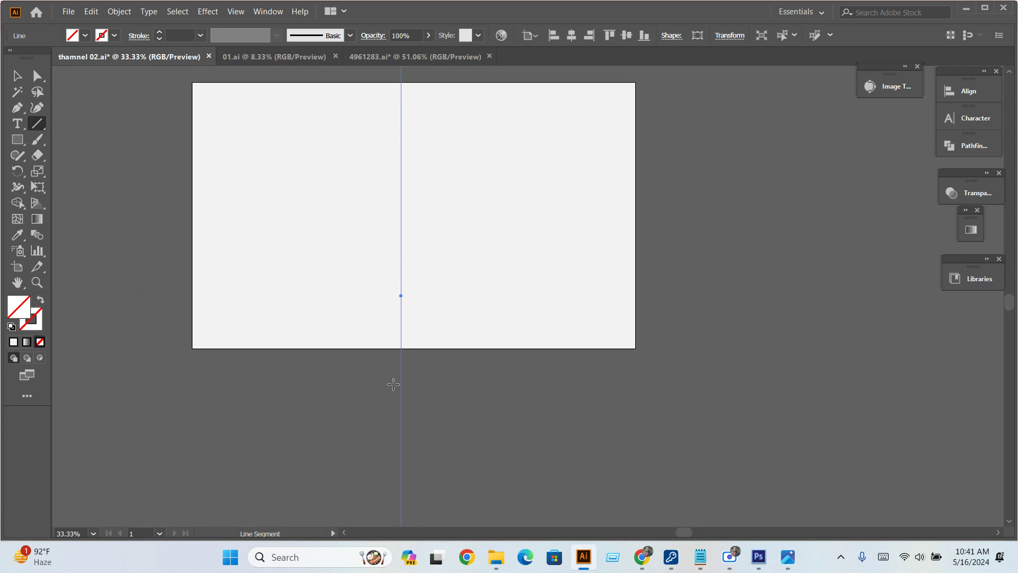
{"action": "key", "text": "v"}
{"action": "scroll", "coordinate": [338, 127], "scroll_direction": "up", "scroll_amount": 2}
{"action": "left_click_drag", "start_coordinate": [325, 113], "coordinate": [632, 469]}
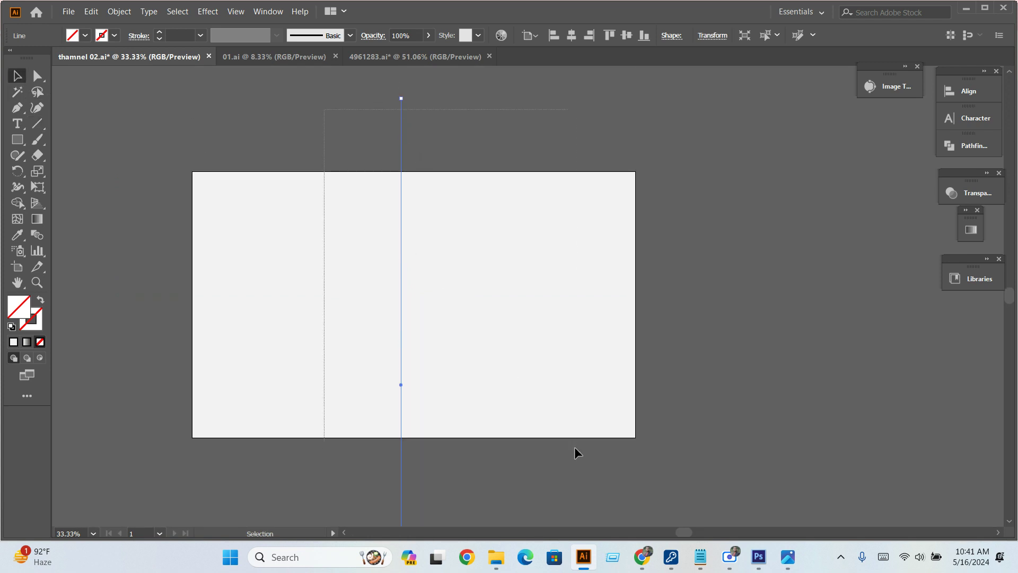
{"action": "left_click", "coordinate": [582, 401]}
{"action": "left_click", "coordinate": [572, 35]}
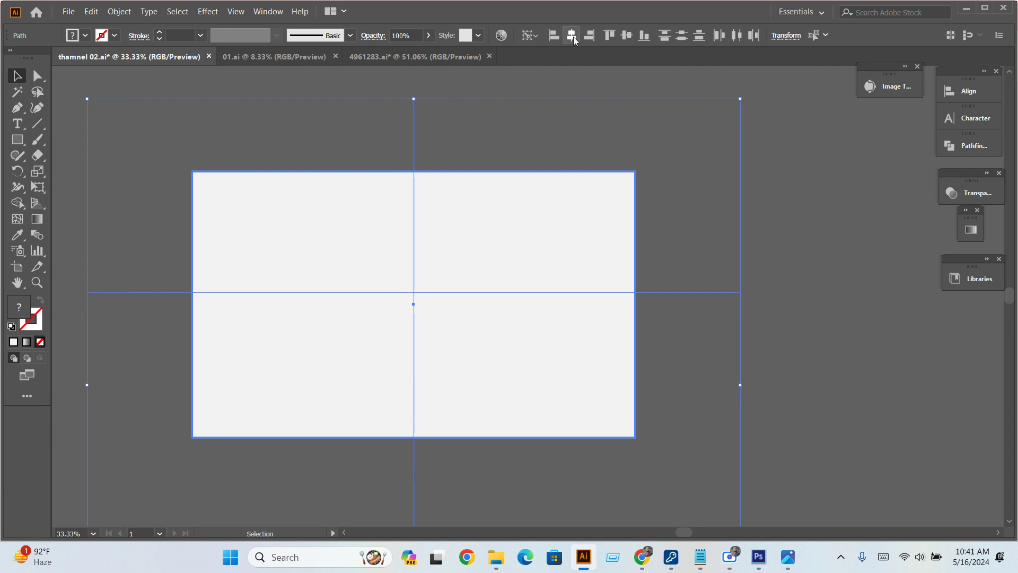
{"action": "left_click", "coordinate": [635, 38]}
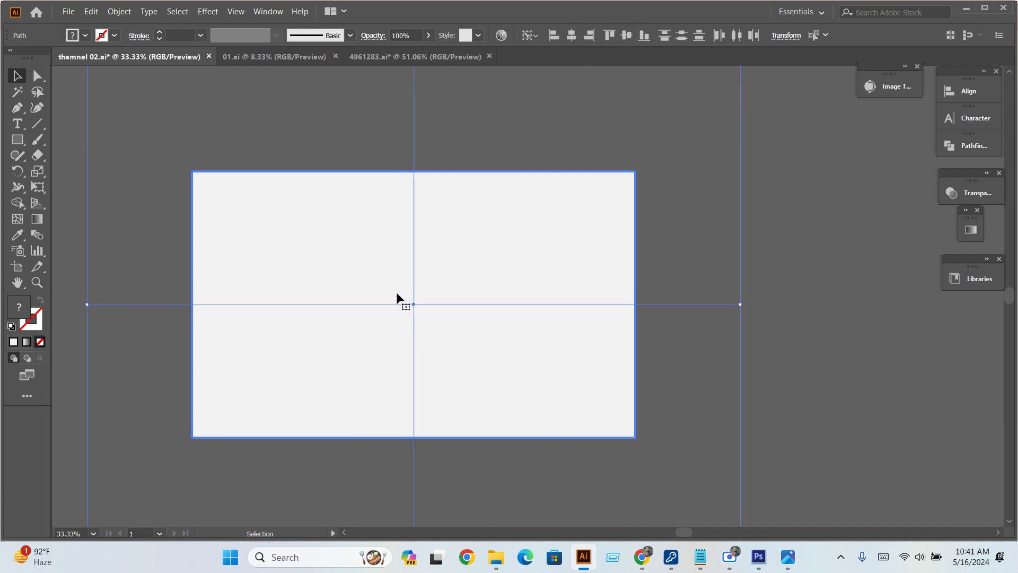
{"action": "left_click", "coordinate": [735, 419]}
Set the stroke weight of both crossing lines to 14 pt.
{"action": "left_click", "coordinate": [709, 305]}
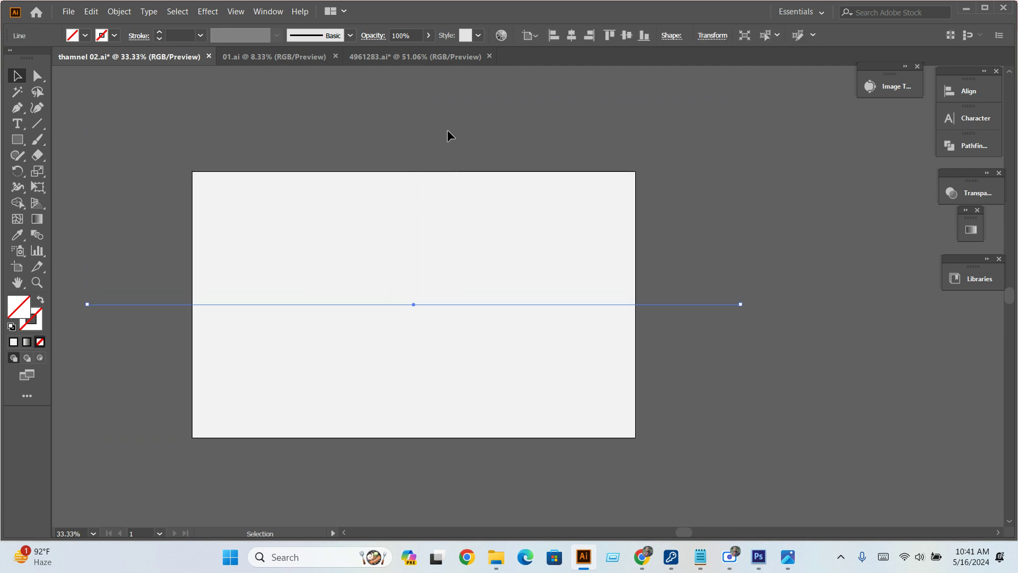
{"action": "left_click", "coordinate": [414, 116], "text": "shift"}
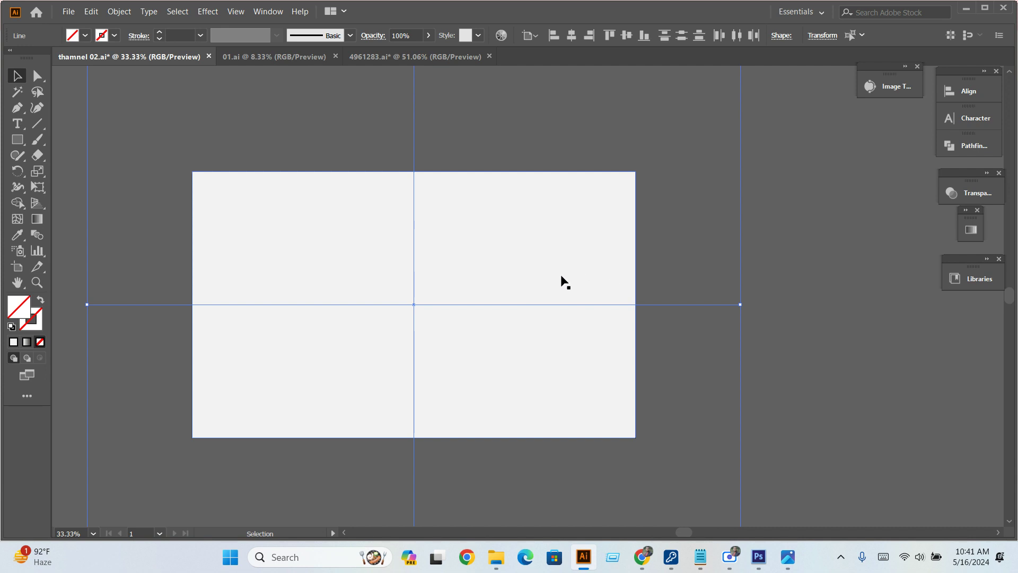
{"action": "left_click", "coordinate": [180, 35]}
{"action": "type", "text": "5"}
{"action": "key", "text": "Return"}
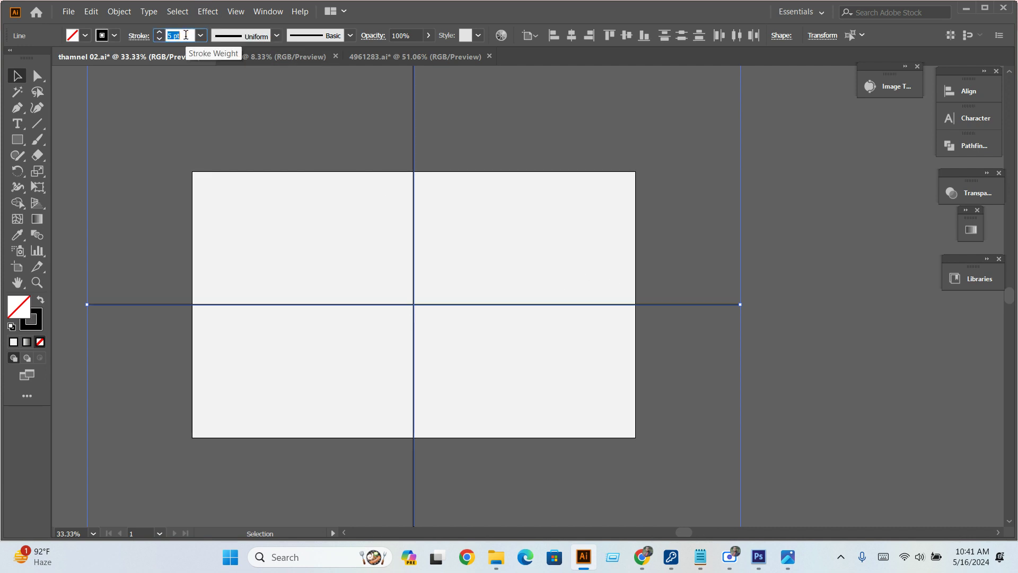
{"action": "key", "text": "Up"}
{"action": "key", "text": "Up"}
{"action": "key", "text": "Up"}
{"action": "key", "text": "Up"}
{"action": "key", "text": "Up"}
{"action": "key", "text": "Up"}
{"action": "key", "text": "Up"}
{"action": "key", "text": "Up"}
{"action": "key", "text": "Up"}
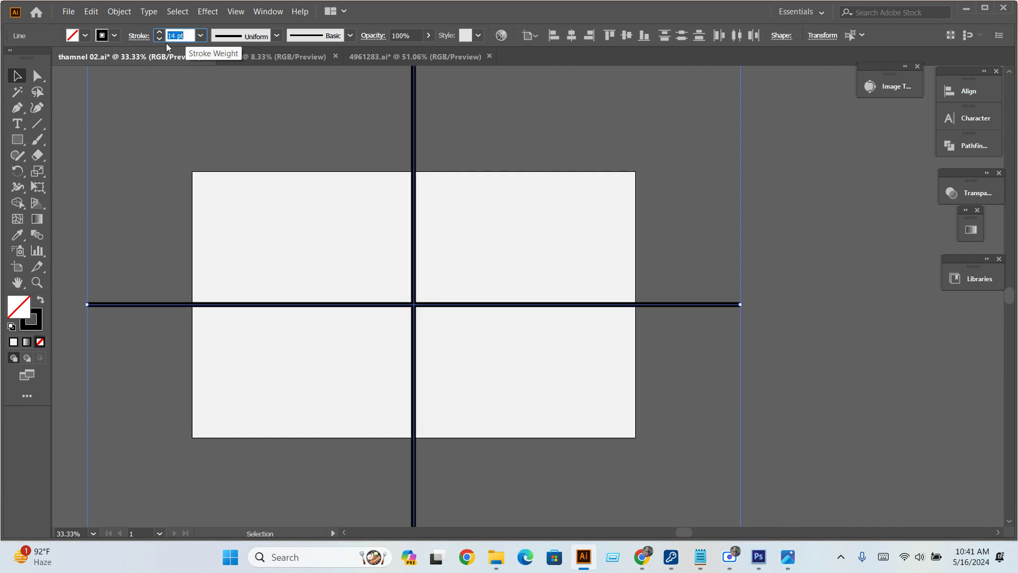
Expand both lines' fill and stroke into solid black shapes.
{"action": "left_click", "coordinate": [119, 11]}
{"action": "left_click", "coordinate": [152, 162]}
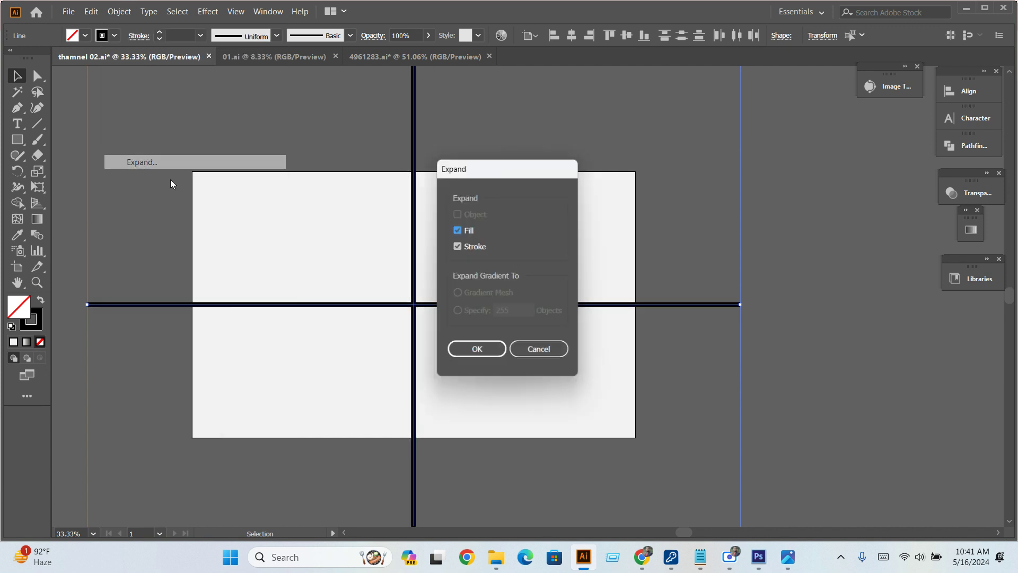
{"action": "left_click", "coordinate": [477, 349]}
{"action": "left_click_drag", "start_coordinate": [836, 459], "coordinate": [609, 392]}
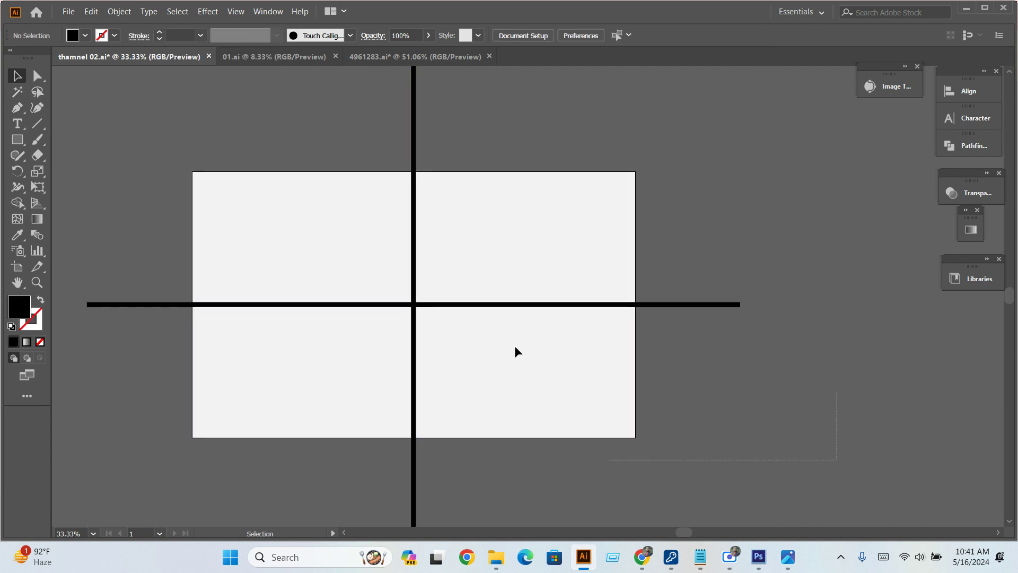
Divide the rectangle along the lines with Pathfinder, ungroup, and delete the black divider pieces.
{"action": "left_click_drag", "start_coordinate": [517, 351], "coordinate": [323, 211]}
{"action": "left_click", "coordinate": [958, 151]}
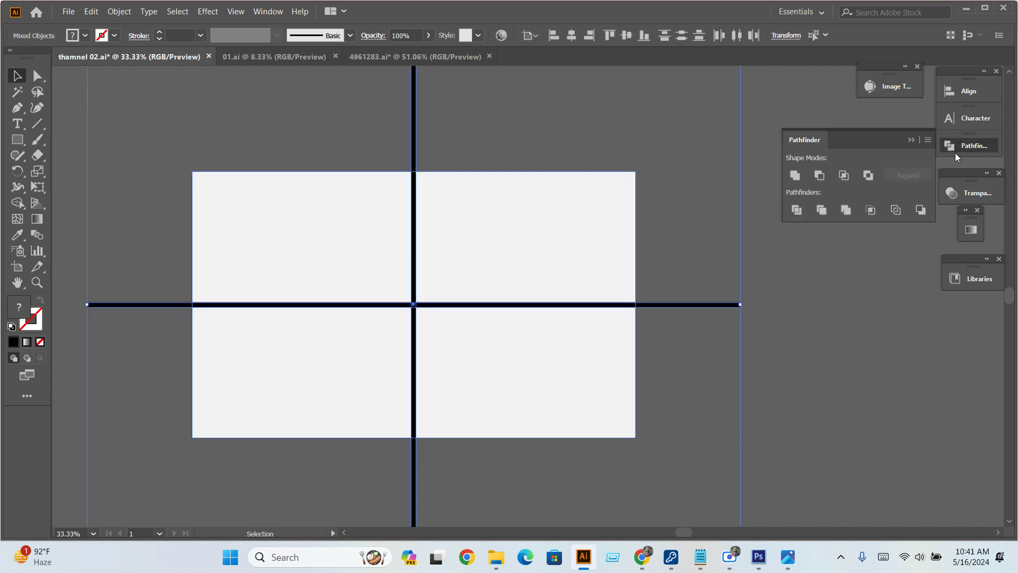
{"action": "left_click", "coordinate": [809, 209]}
{"action": "right_click", "coordinate": [605, 259]}
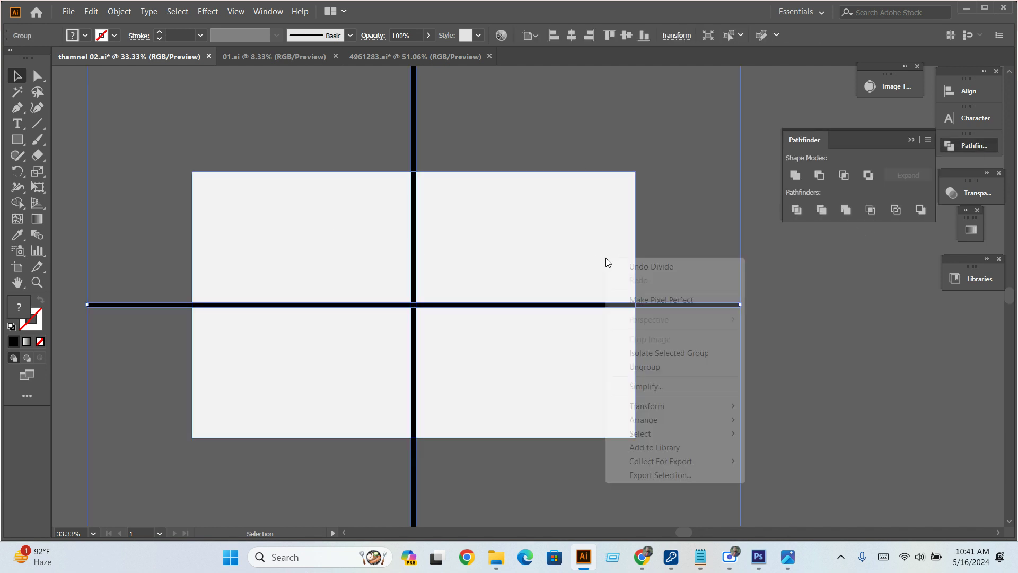
{"action": "left_click", "coordinate": [653, 367]}
{"action": "left_click", "coordinate": [742, 381]}
{"action": "left_click", "coordinate": [17, 91]}
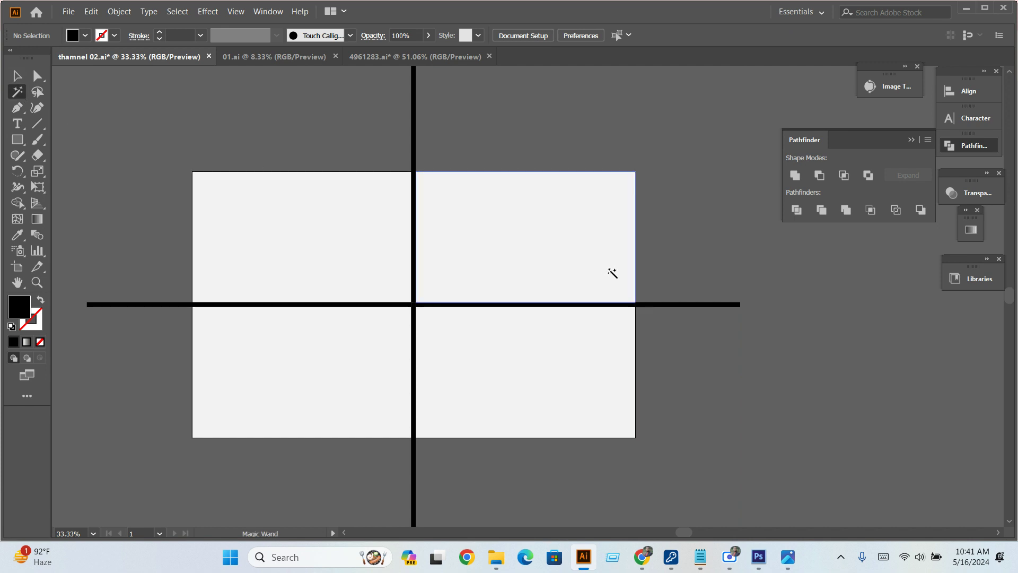
{"action": "left_click", "coordinate": [669, 306]}
{"action": "key", "text": "Delete"}
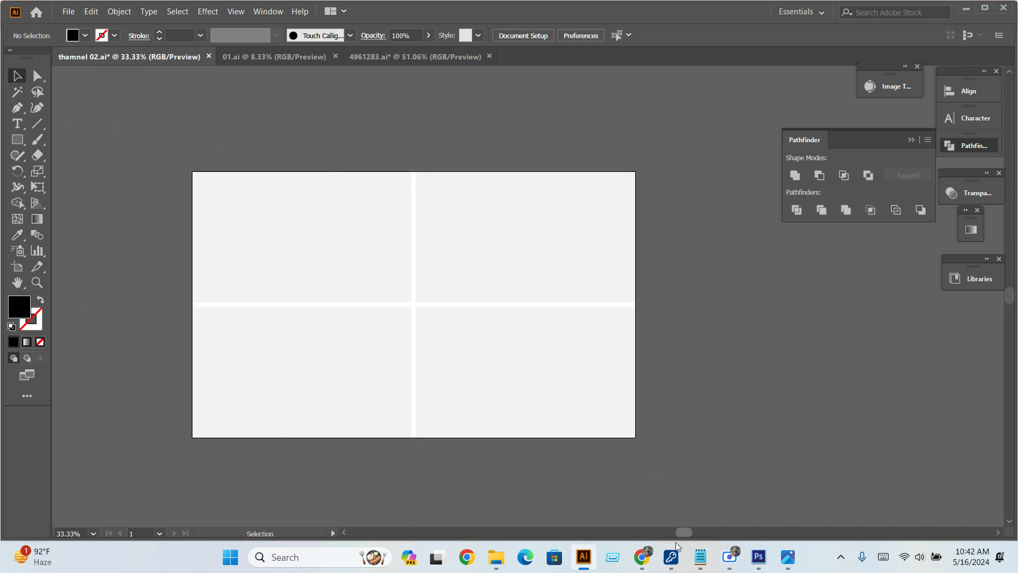
Copy the four-logo sample from the Fiverr gig and paste it beside the artboard.
{"action": "mouse_move", "coordinate": [642, 556]}
{"action": "left_click", "coordinate": [615, 521]}
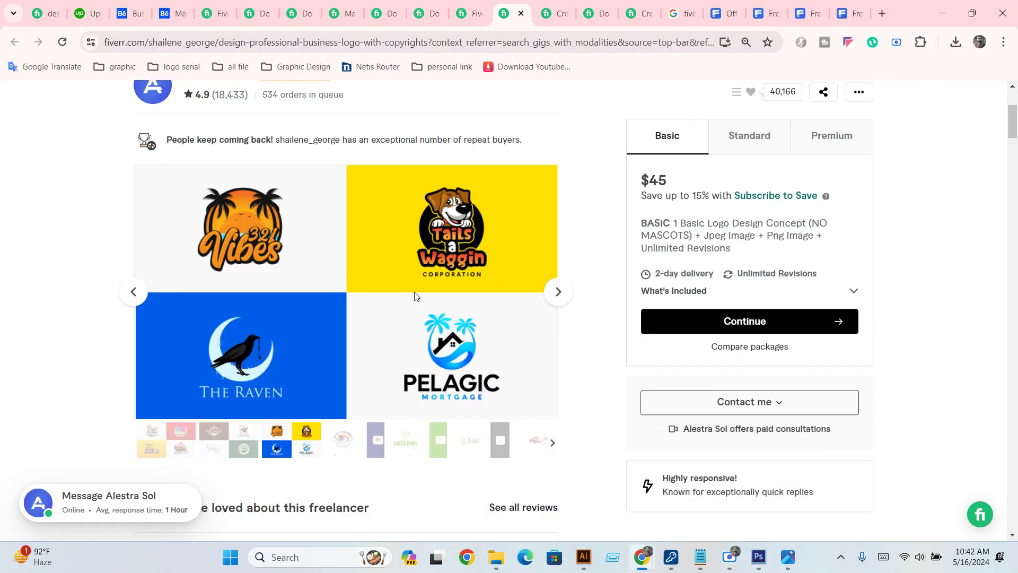
{"action": "right_click", "coordinate": [413, 280]}
{"action": "left_click", "coordinate": [437, 333]}
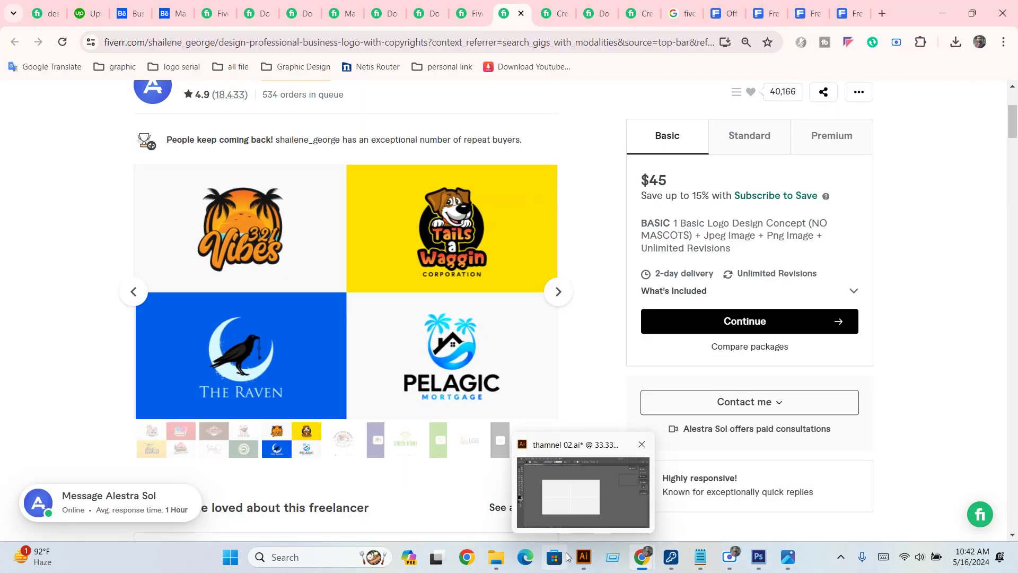
{"action": "left_click", "coordinate": [583, 557]}
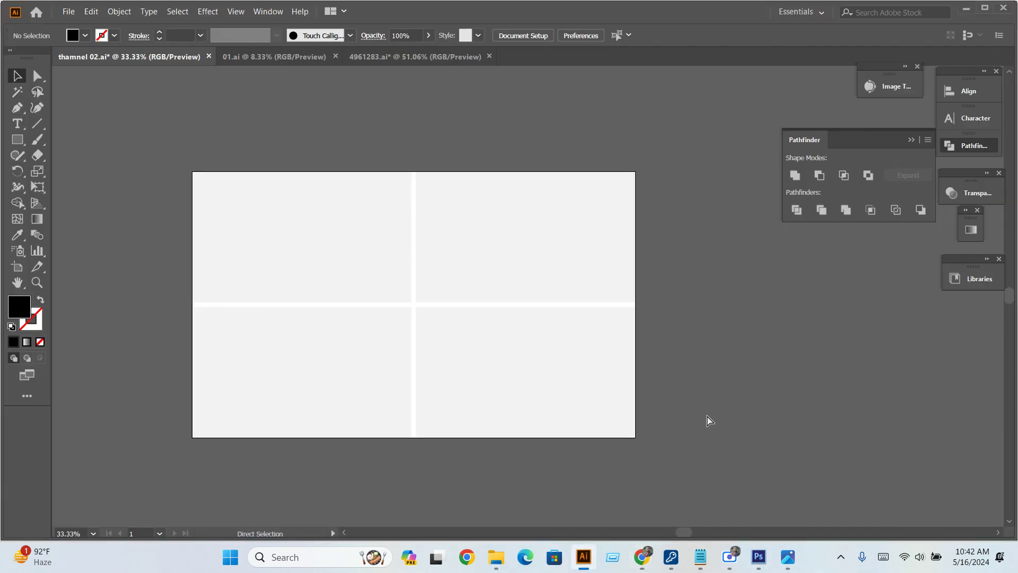
{"action": "key", "text": "ctrl+v"}
{"action": "left_click_drag", "start_coordinate": [496, 363], "coordinate": [722, 386]}
Make the top-left and bottom-right panels white using the sample's white.
{"action": "left_click", "coordinate": [343, 263]}
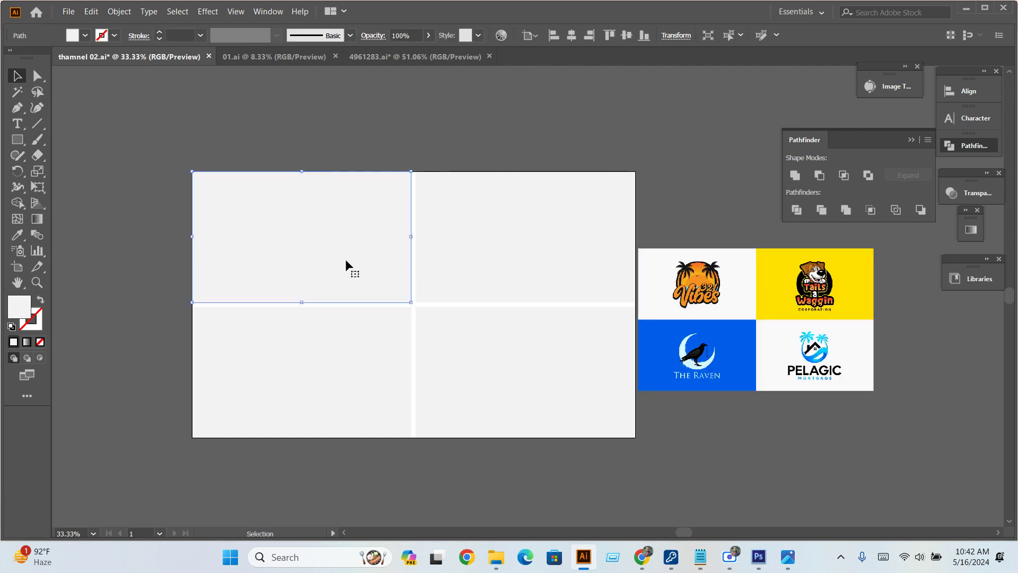
{"action": "key", "text": "i"}
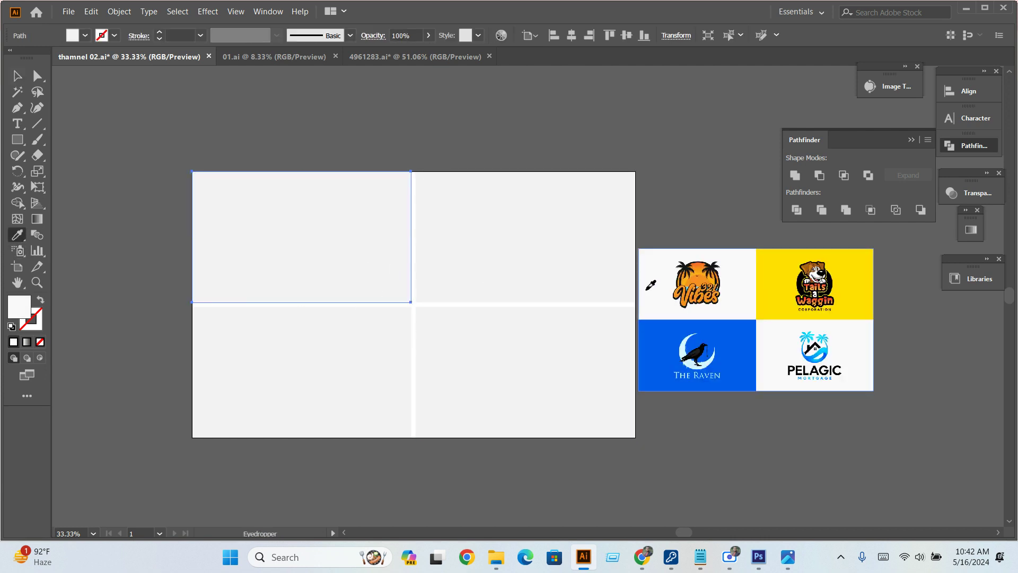
{"action": "left_click", "coordinate": [650, 284]}
{"action": "key", "text": "v"}
{"action": "left_click", "coordinate": [482, 368]}
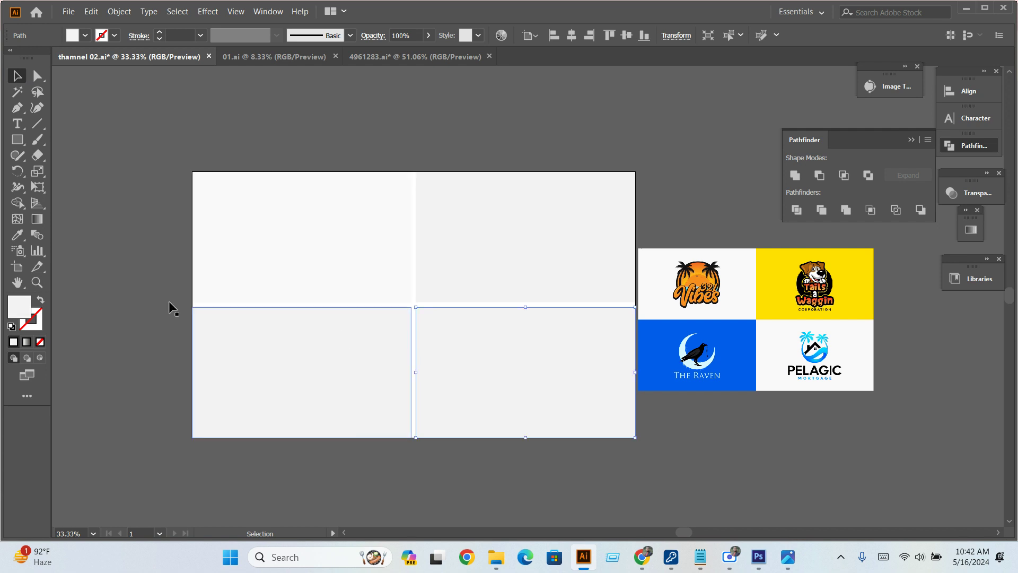
{"action": "key", "text": "i"}
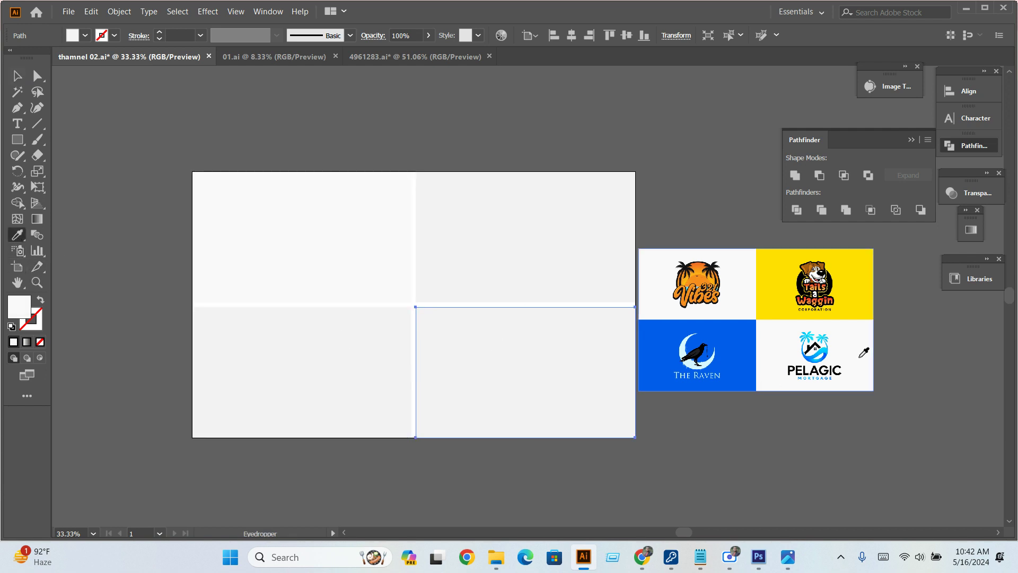
{"action": "left_click", "coordinate": [864, 353]}
{"action": "key", "text": "v"}
Fill the bottom-left panel with the sample's yellow and the top-right panel with its blue.
{"action": "left_click", "coordinate": [296, 366]}
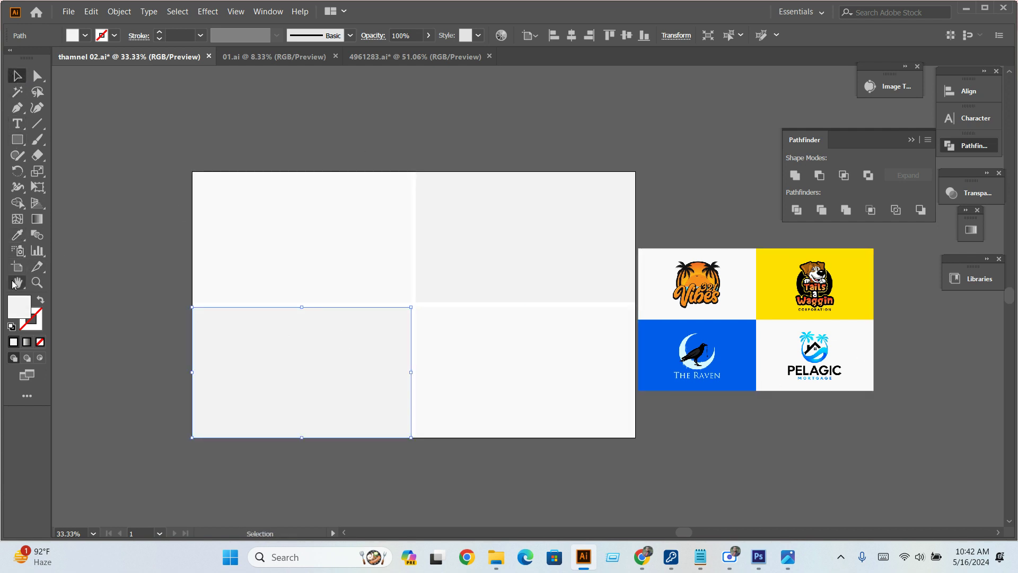
{"action": "key", "text": "i"}
{"action": "left_click", "coordinate": [784, 281]}
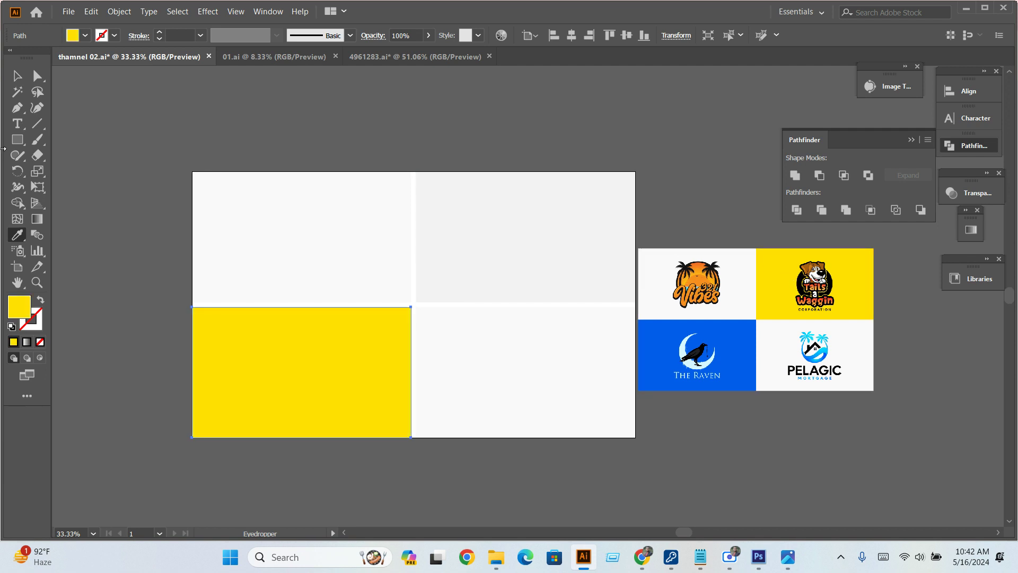
{"action": "left_click", "coordinate": [11, 78]}
{"action": "left_click", "coordinate": [566, 209]}
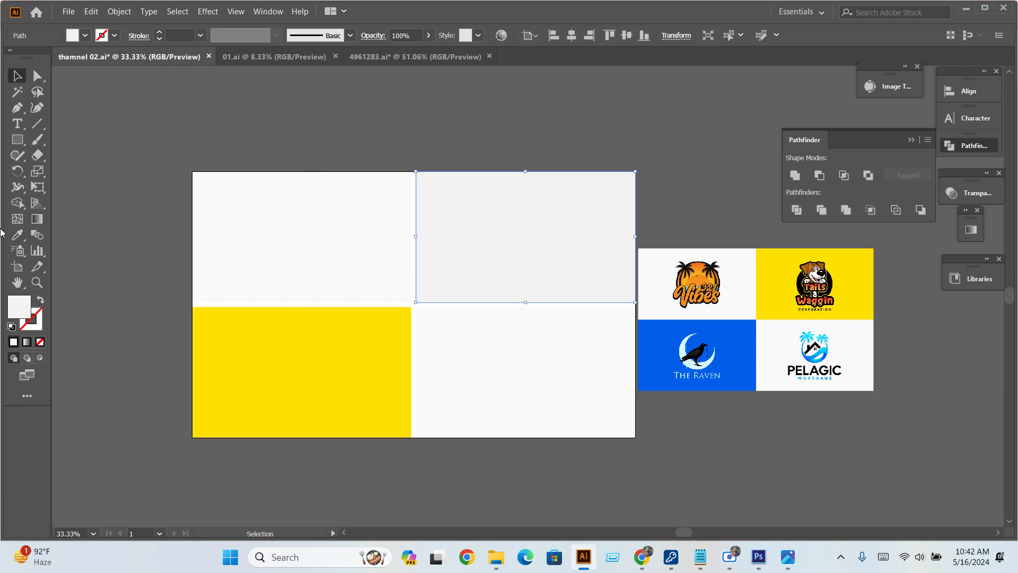
{"action": "left_click", "coordinate": [18, 239]}
{"action": "left_click", "coordinate": [750, 340]}
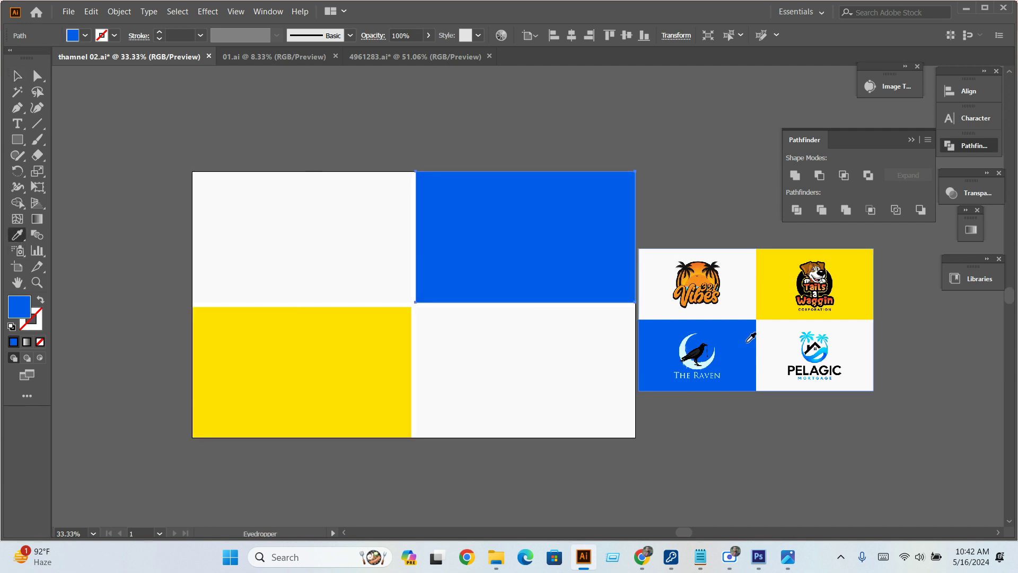
{"action": "key", "text": "v"}
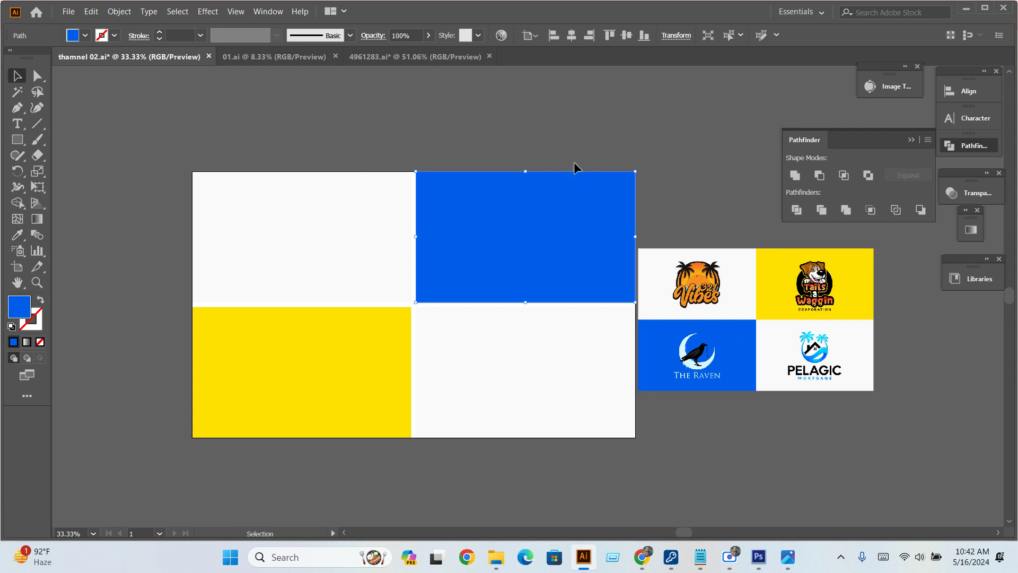
{"action": "left_click", "coordinate": [576, 167]}
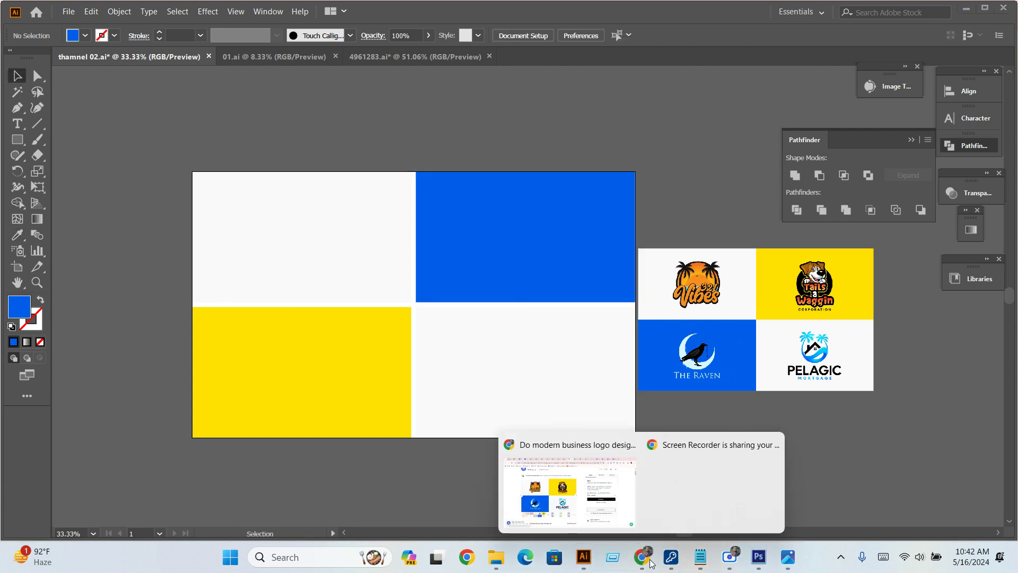
Copy the Life in Paradise four-logo collage image from the Fiverr gig's gallery.
{"action": "left_click", "coordinate": [602, 516]}
{"action": "left_click", "coordinate": [138, 306]}
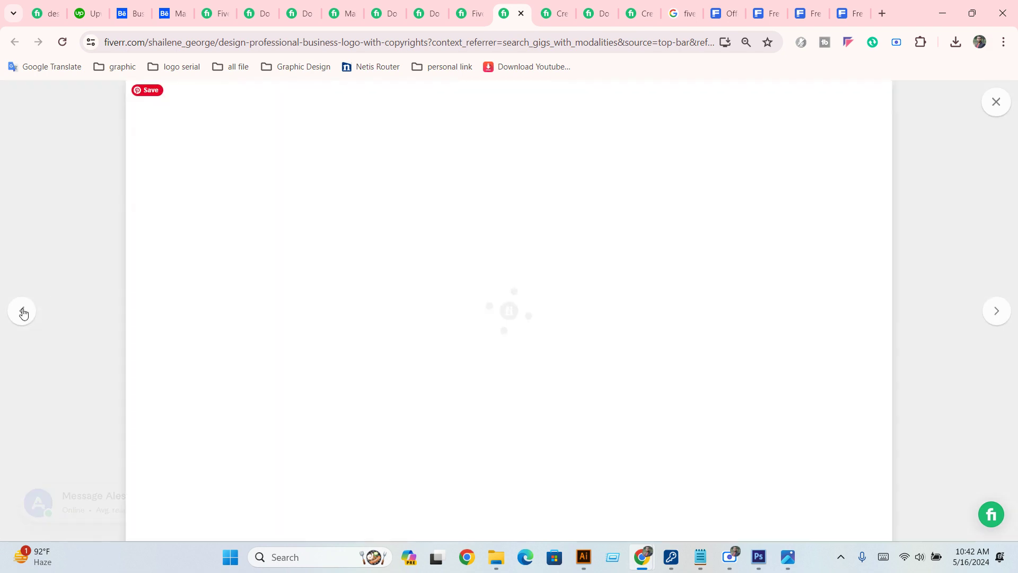
{"action": "left_click", "coordinate": [22, 310]}
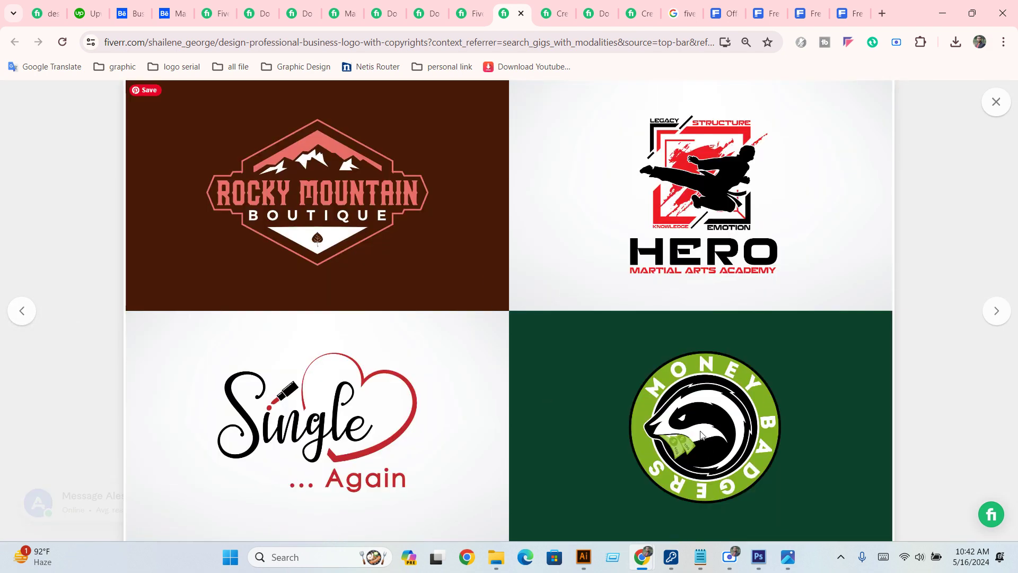
{"action": "left_click", "coordinate": [26, 313]}
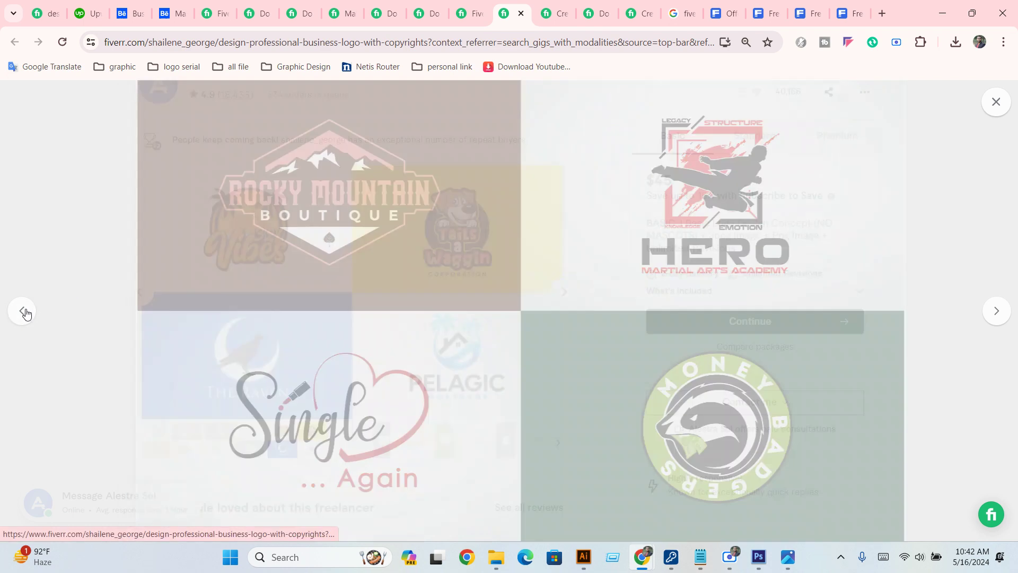
{"action": "right_click", "coordinate": [613, 175]}
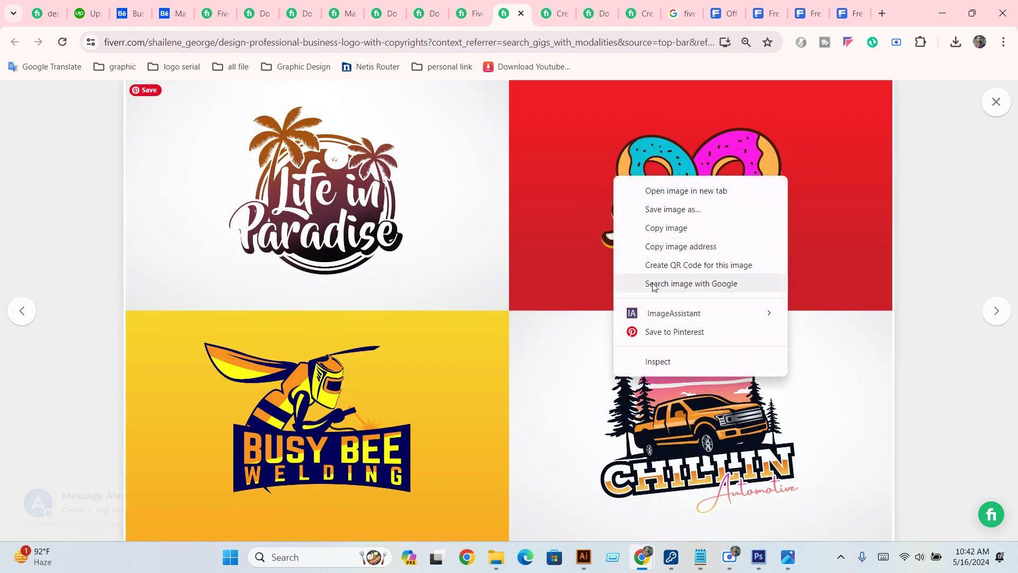
{"action": "left_click", "coordinate": [661, 228]}
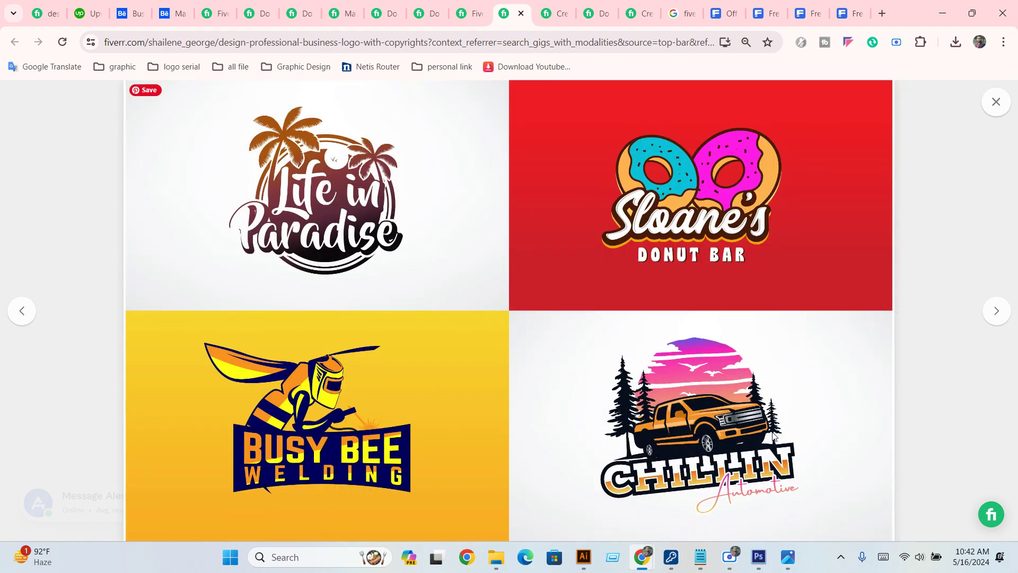
{"action": "left_click", "coordinate": [583, 557]}
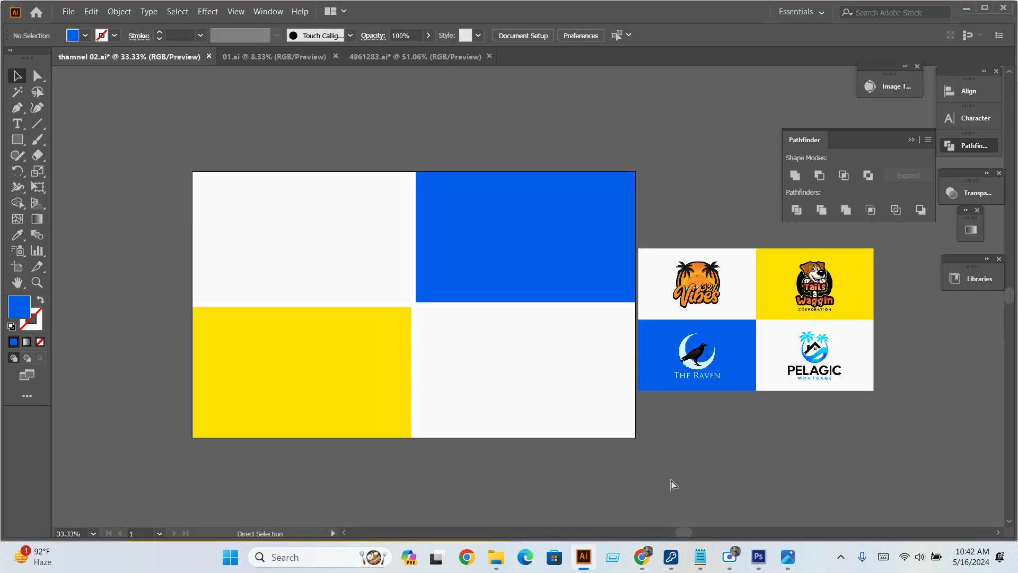
Paste the Life in Paradise collage and move it to the right of the coloured panels.
{"action": "key", "text": "ctrl+v"}
{"action": "scroll", "coordinate": [370, 343], "scroll_direction": "down", "scroll_amount": 3}
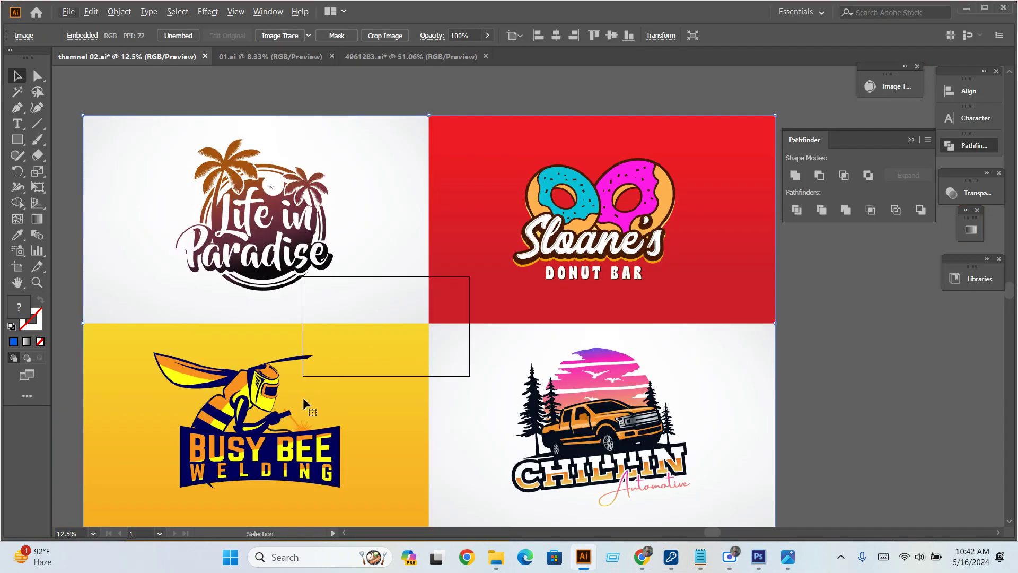
{"action": "mouse_move", "coordinate": [477, 404]}
{"action": "left_mouse_down"}
{"action": "mouse_move", "coordinate": [679, 398]}
{"action": "mouse_move", "coordinate": [656, 364]}
{"action": "left_mouse_up"}
{"action": "scroll", "coordinate": [494, 337], "scroll_direction": "right", "scroll_amount": 5}
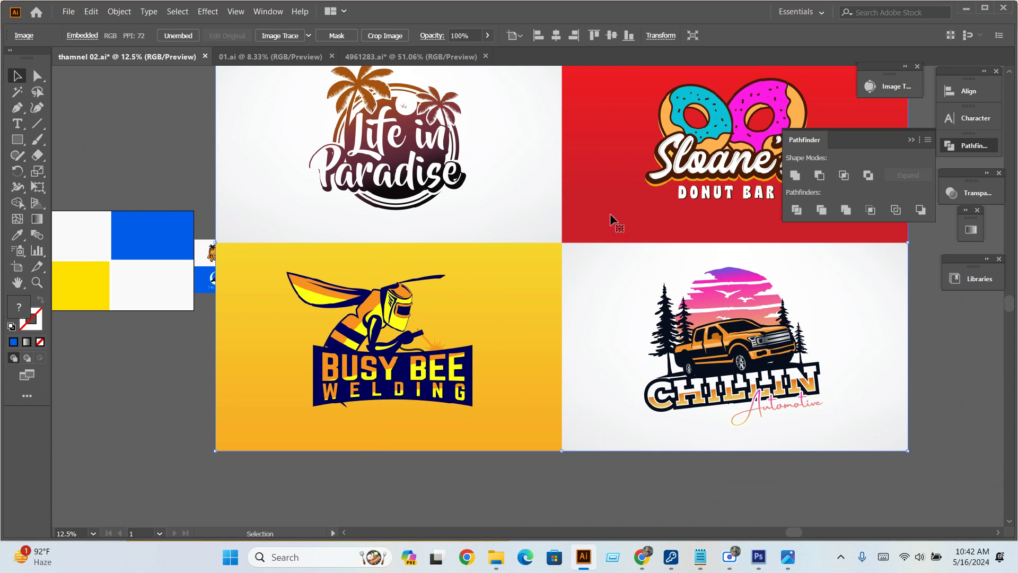
{"action": "scroll", "coordinate": [451, 397], "scroll_direction": "up", "scroll_amount": 1}
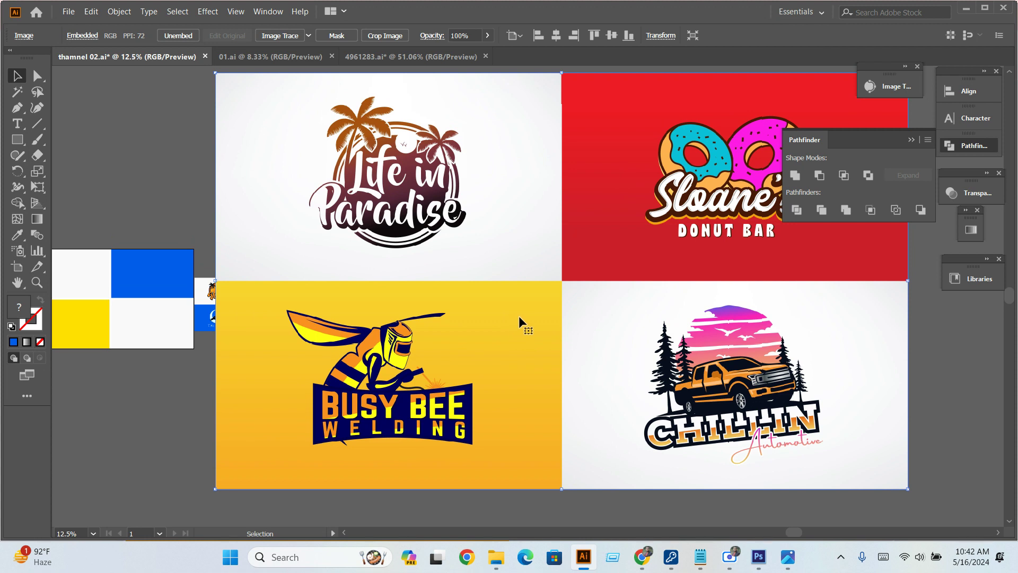
{"action": "scroll", "coordinate": [584, 392], "scroll_direction": "right", "scroll_amount": 3}
{"action": "scroll", "coordinate": [584, 393], "scroll_direction": "up", "scroll_amount": 1}
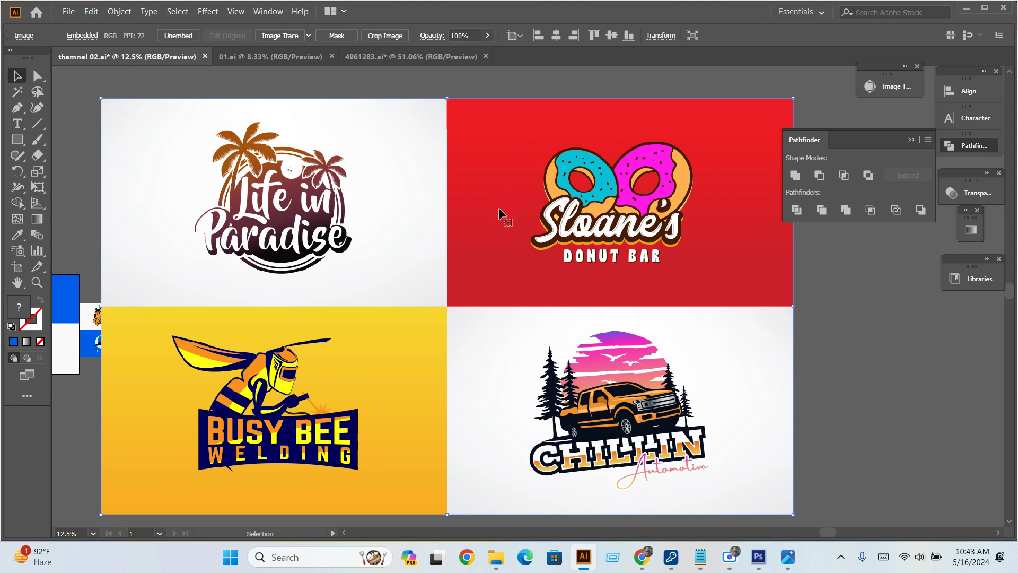
{"action": "scroll", "coordinate": [396, 333], "scroll_direction": "down", "scroll_amount": 1}
{"action": "scroll", "coordinate": [383, 355], "scroll_direction": "down", "scroll_amount": 1}
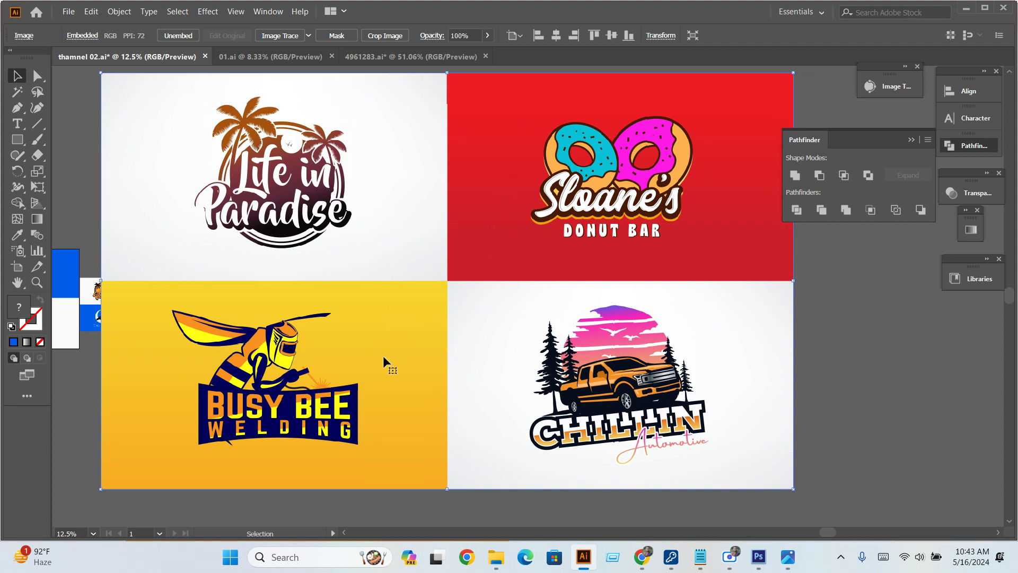
{"action": "scroll", "coordinate": [383, 380], "scroll_direction": "down", "scroll_amount": 1}
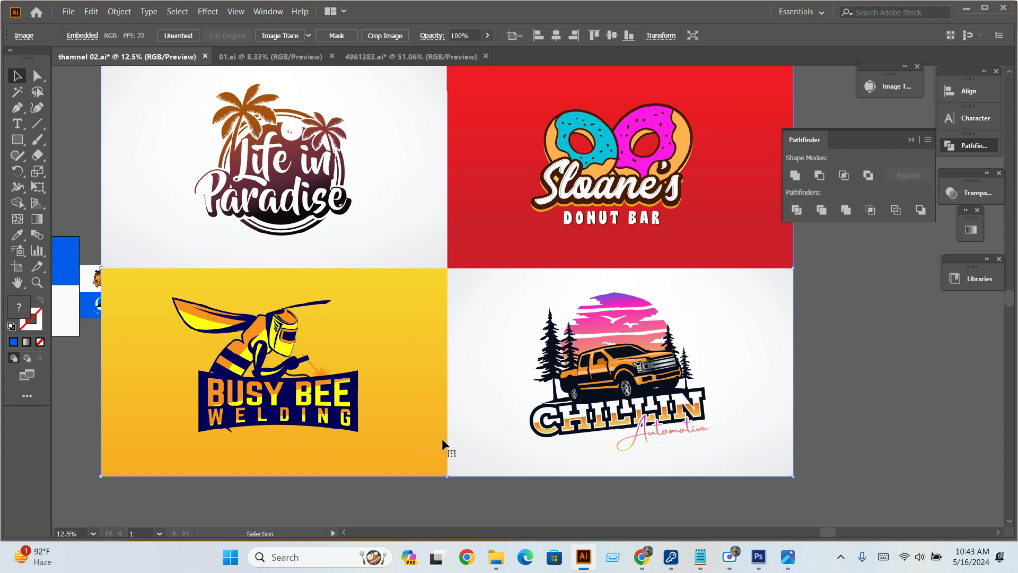
Fill the small layout's blue top-right block with a gradient.
{"action": "scroll", "coordinate": [354, 448], "scroll_direction": "up", "scroll_amount": 2}
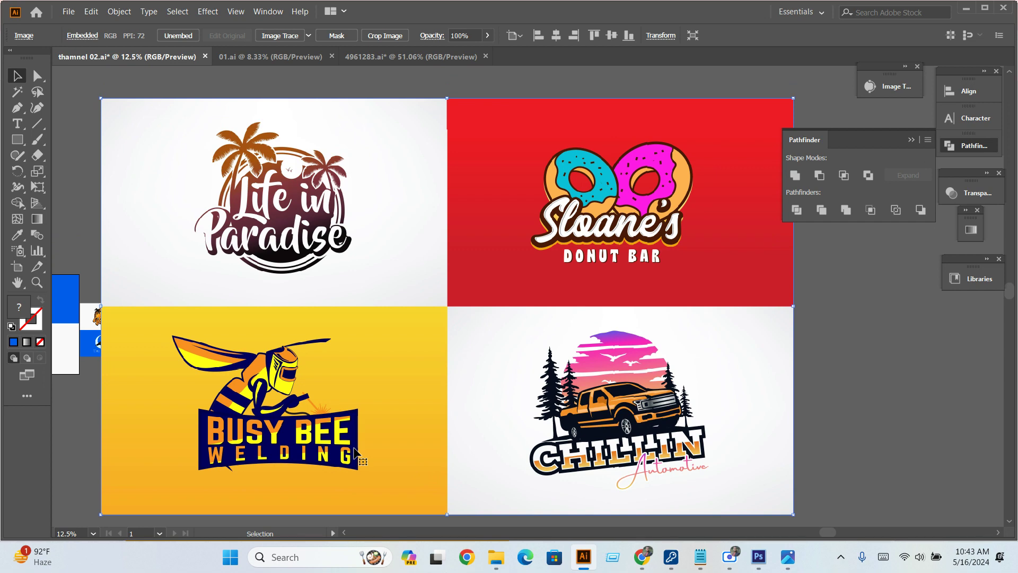
{"action": "scroll", "coordinate": [354, 454], "scroll_direction": "down", "scroll_amount": 2}
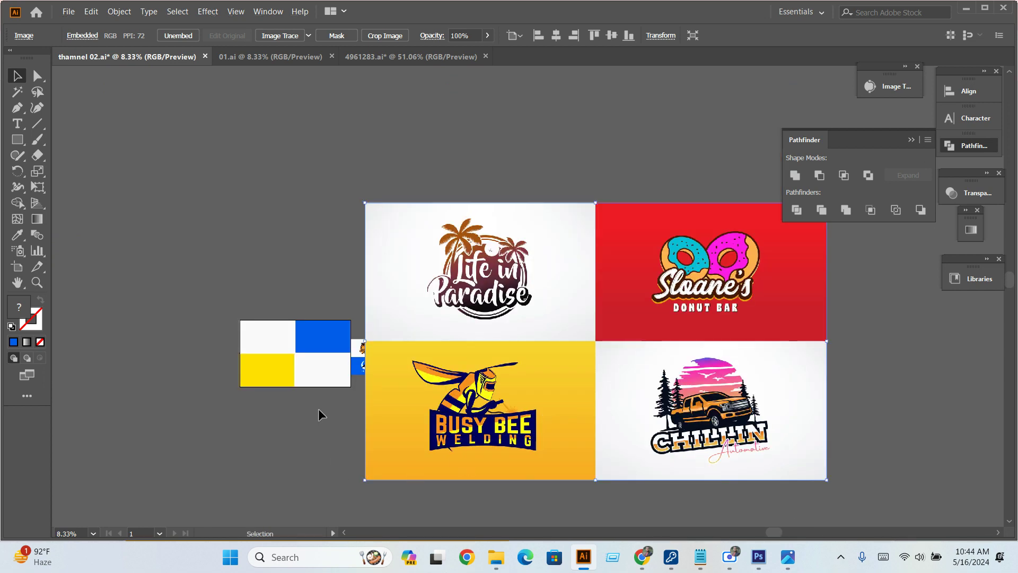
{"action": "scroll", "coordinate": [318, 409], "scroll_direction": "up", "scroll_amount": 3}
{"action": "left_click", "coordinate": [265, 318]}
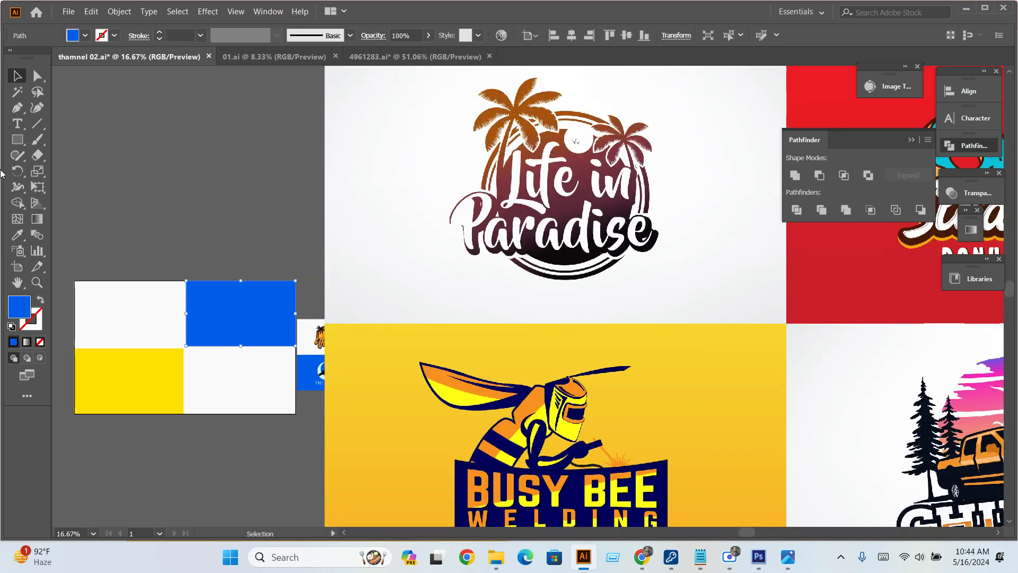
{"action": "double_click", "coordinate": [38, 218]}
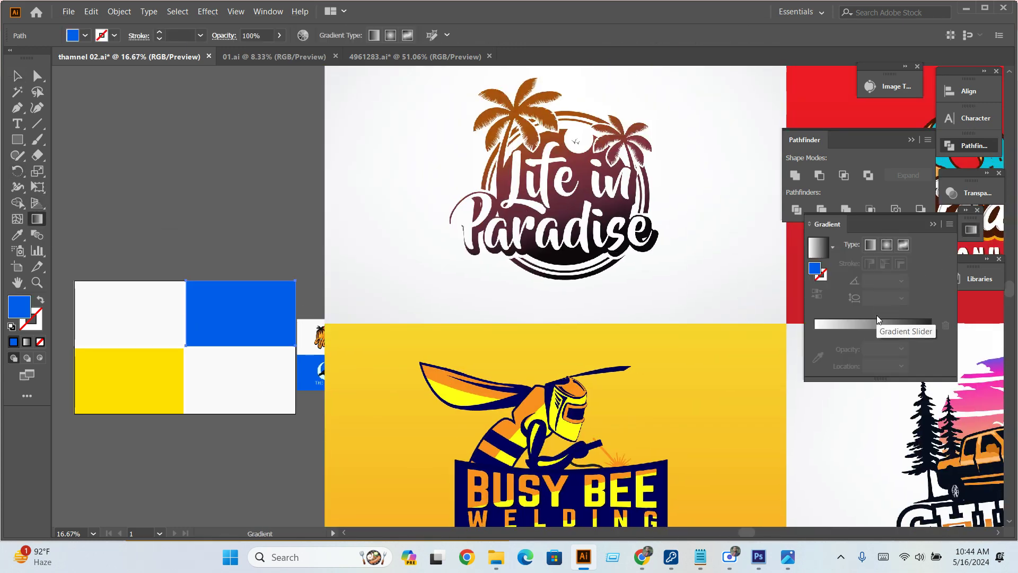
{"action": "left_click", "coordinate": [879, 326]}
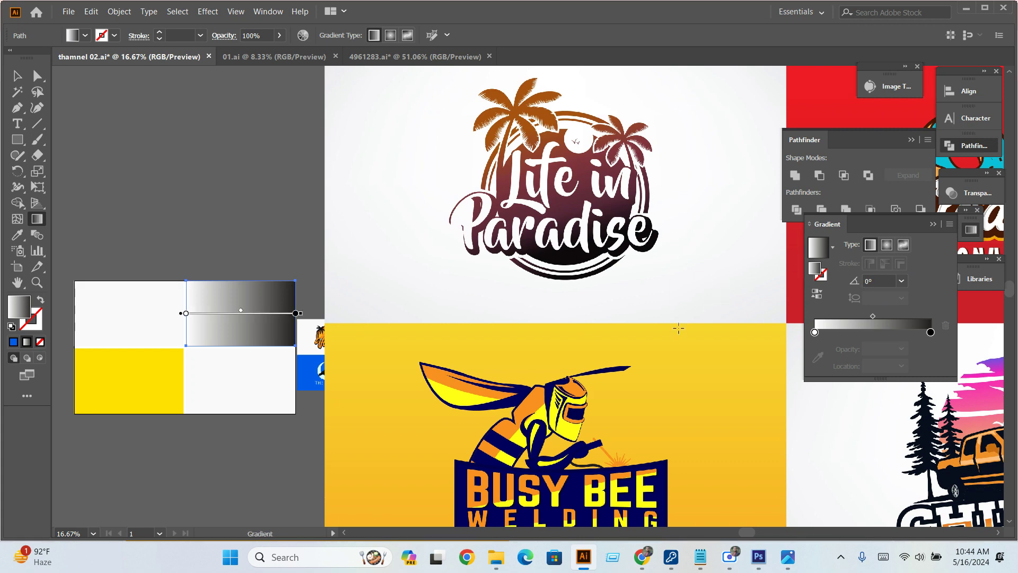
{"action": "scroll", "coordinate": [759, 318], "scroll_direction": "down", "scroll_amount": 1}
{"action": "scroll", "coordinate": [758, 318], "scroll_direction": "down", "scroll_amount": 1}
{"action": "scroll", "coordinate": [753, 312], "scroll_direction": "up", "scroll_amount": 3}
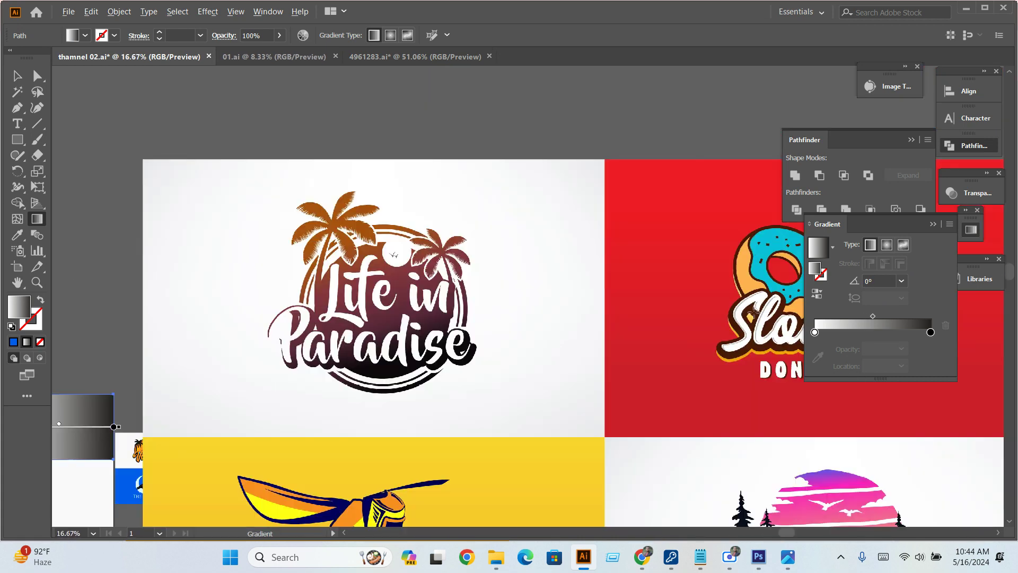
{"action": "scroll", "coordinate": [763, 313], "scroll_direction": "right", "scroll_amount": 2}
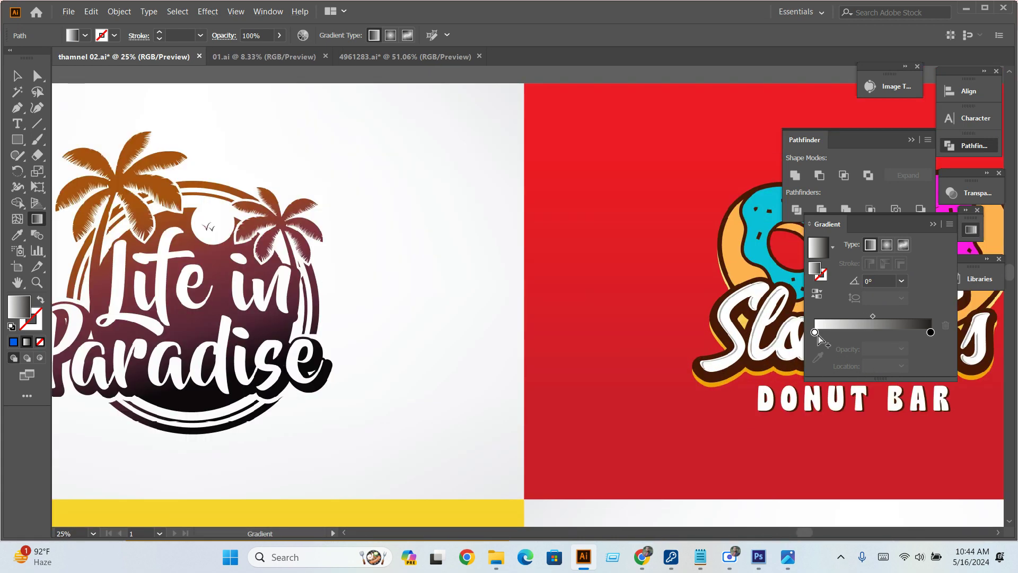
Eyedrop the donut design's red into both gradient colour stops.
{"action": "left_click", "coordinate": [815, 332]}
{"action": "left_click", "coordinate": [818, 357]}
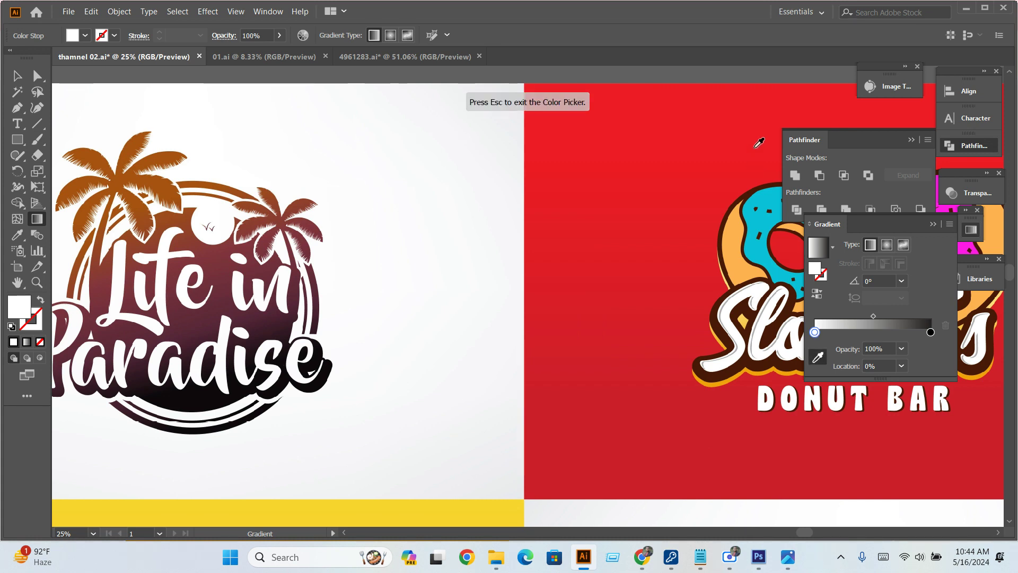
{"action": "left_click", "coordinate": [785, 94]}
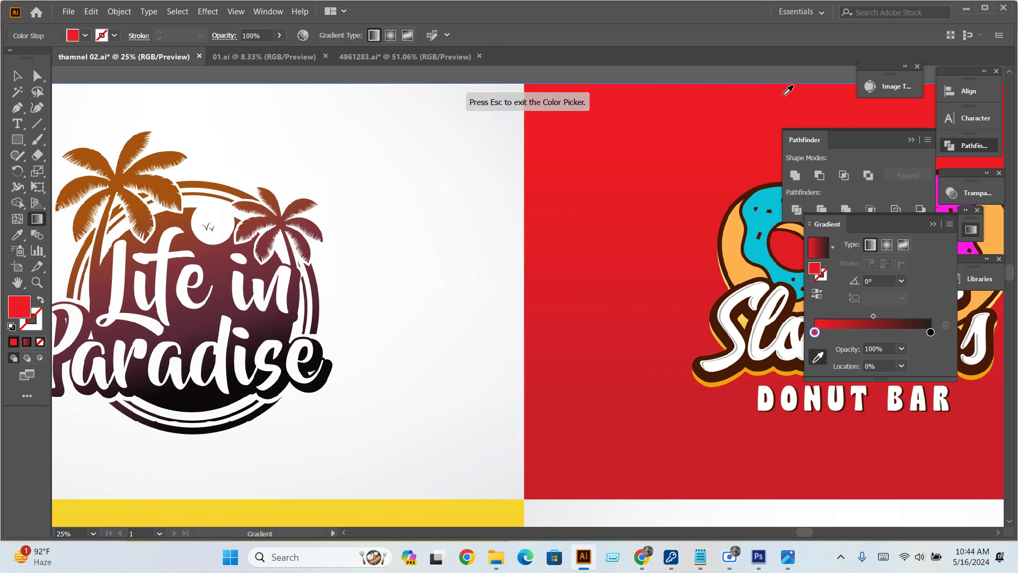
{"action": "left_click", "coordinate": [931, 333]}
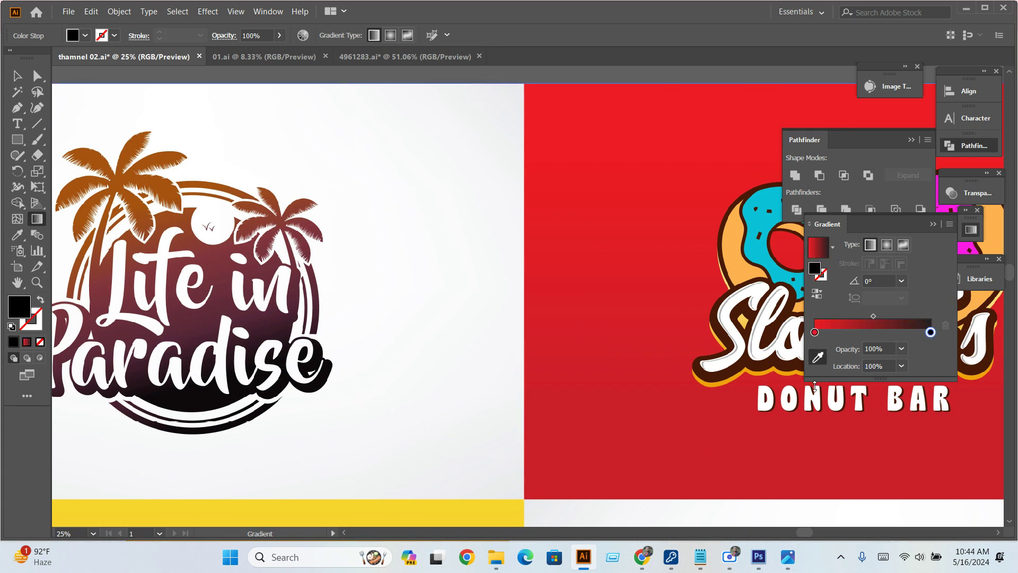
{"action": "left_click", "coordinate": [837, 456]}
{"action": "scroll", "coordinate": [790, 382], "scroll_direction": "down", "scroll_amount": 2}
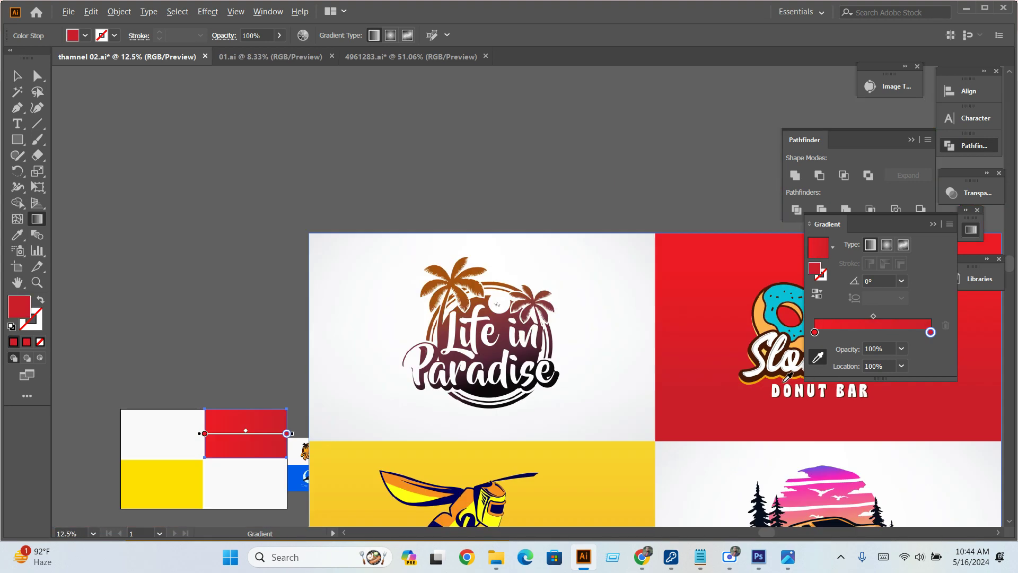
{"action": "scroll", "coordinate": [790, 382], "scroll_direction": "down", "scroll_amount": 1}
{"action": "scroll", "coordinate": [432, 449], "scroll_direction": "up", "scroll_amount": 3}
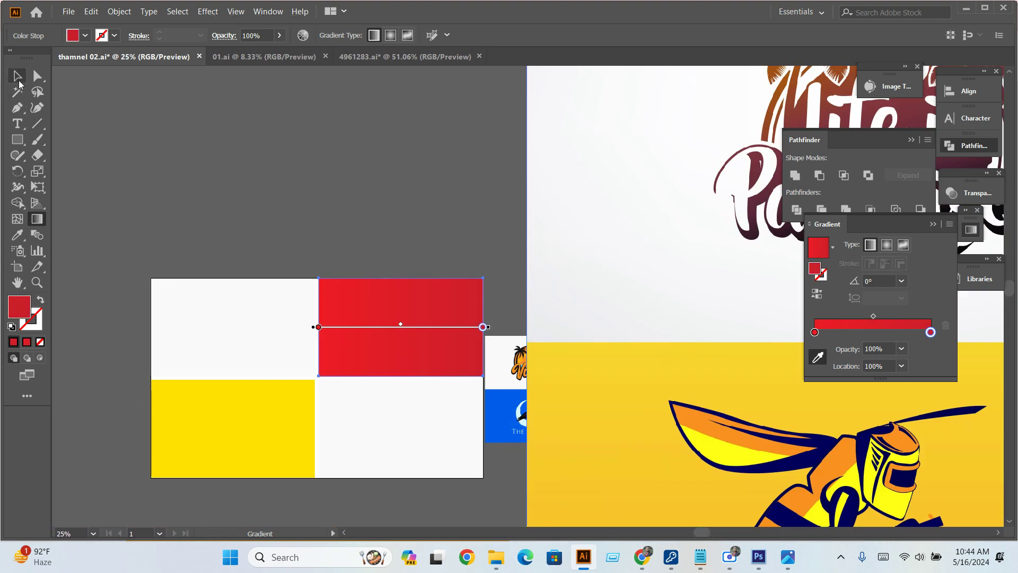
Run the red gradient vertically from the block's top to bottom, about -88.9°.
{"action": "key", "text": "v"}
{"action": "scroll", "coordinate": [430, 340], "scroll_direction": "up", "scroll_amount": 1}
{"action": "scroll", "coordinate": [485, 345], "scroll_direction": "right", "scroll_amount": 1}
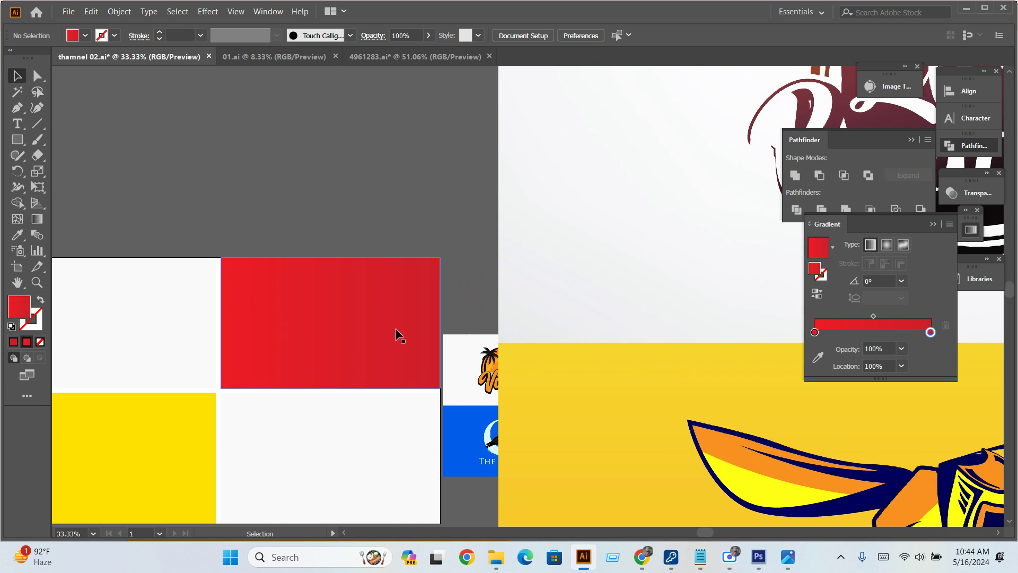
{"action": "left_click", "coordinate": [376, 324]}
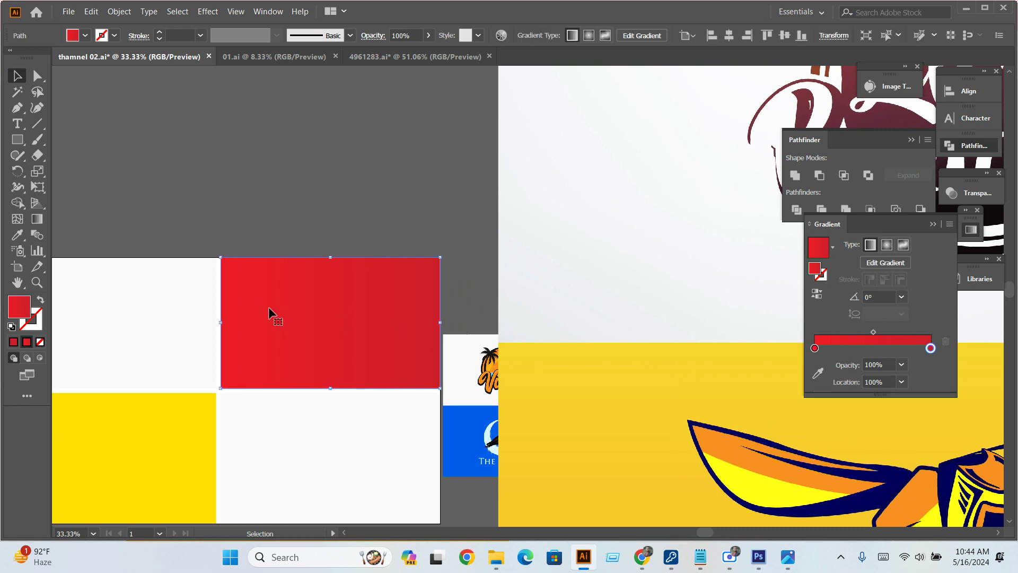
{"action": "scroll", "coordinate": [268, 306], "scroll_direction": "down", "scroll_amount": 2}
{"action": "scroll", "coordinate": [567, 298], "scroll_direction": "right", "scroll_amount": 3}
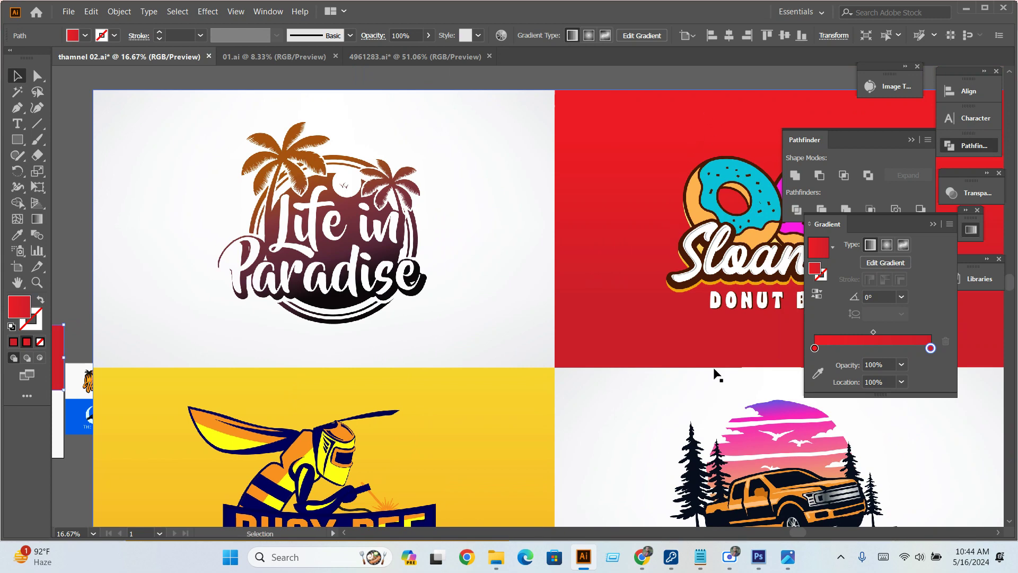
{"action": "scroll", "coordinate": [647, 301], "scroll_direction": "down", "scroll_amount": 2}
{"action": "scroll", "coordinate": [311, 348], "scroll_direction": "up", "scroll_amount": 4}
{"action": "scroll", "coordinate": [433, 298], "scroll_direction": "left", "scroll_amount": 2}
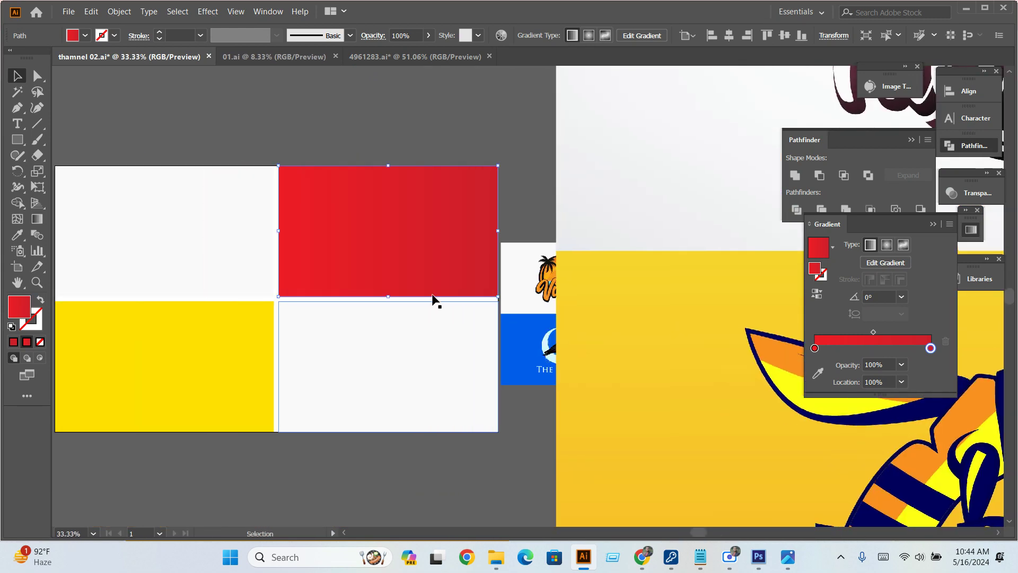
{"action": "scroll", "coordinate": [434, 193], "scroll_direction": "up", "scroll_amount": 2}
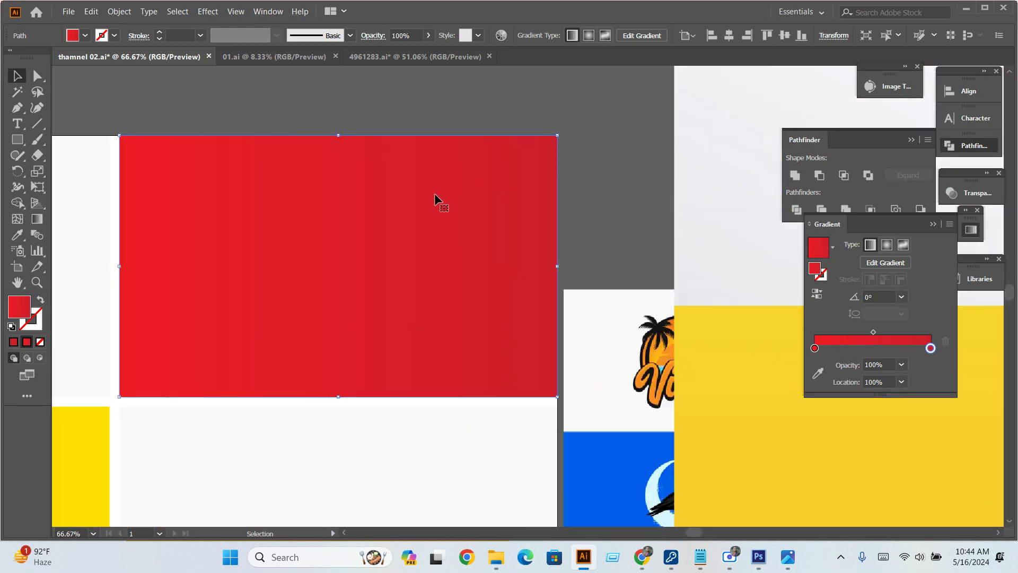
{"action": "left_click", "coordinate": [38, 225]}
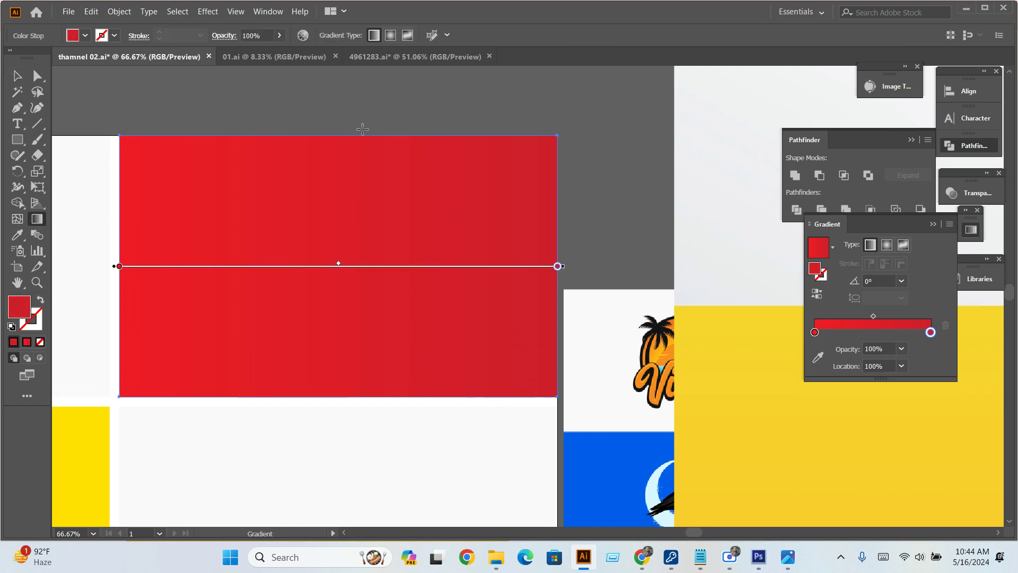
{"action": "left_click_drag", "start_coordinate": [348, 107], "coordinate": [336, 433]}
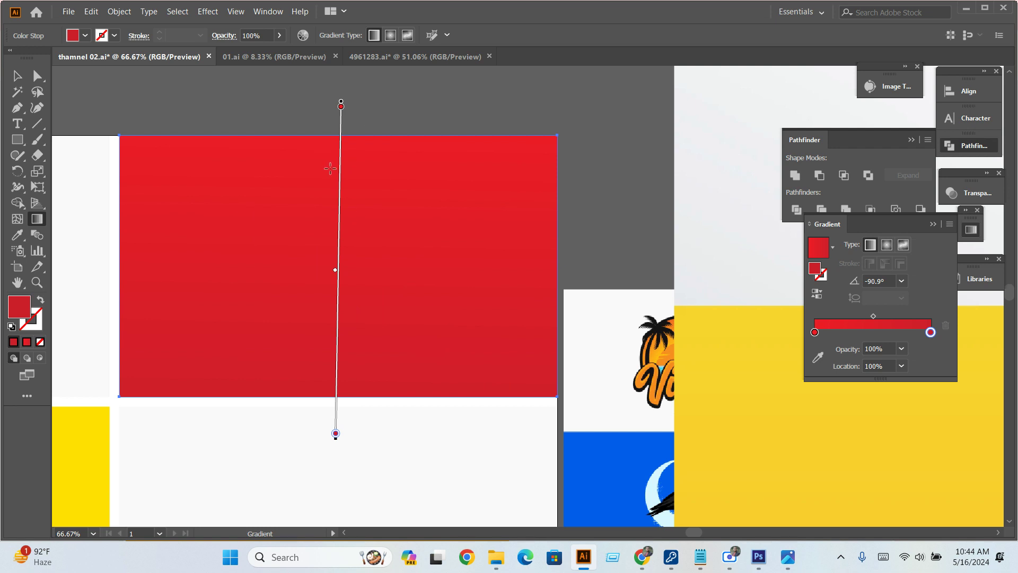
{"action": "left_click_drag", "start_coordinate": [327, 155], "coordinate": [319, 474]}
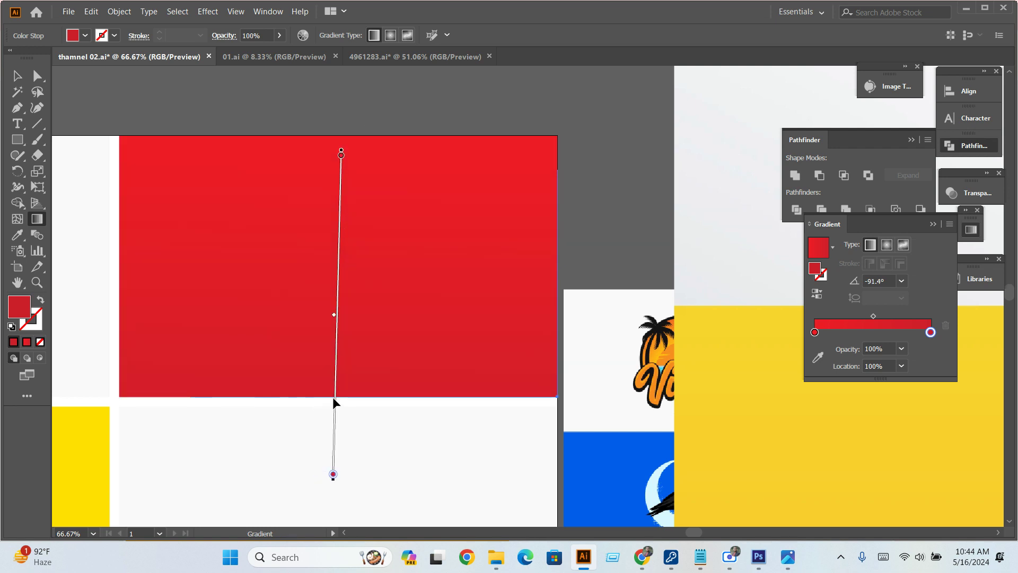
{"action": "left_click_drag", "start_coordinate": [336, 94], "coordinate": [340, 378]}
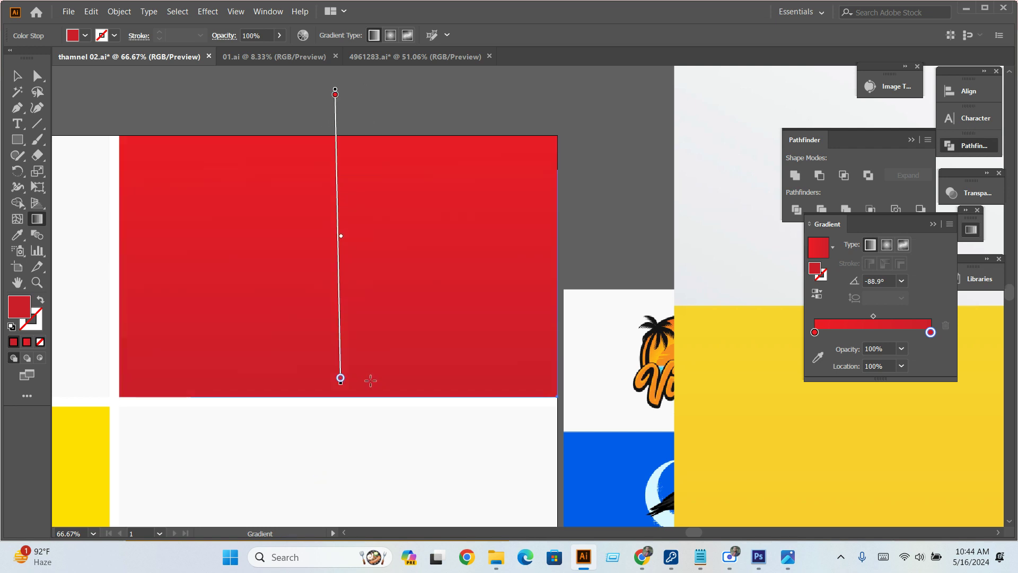
Deselect the block and pan to view the whole small layout.
{"action": "left_click", "coordinate": [17, 76]}
{"action": "left_click", "coordinate": [233, 110]}
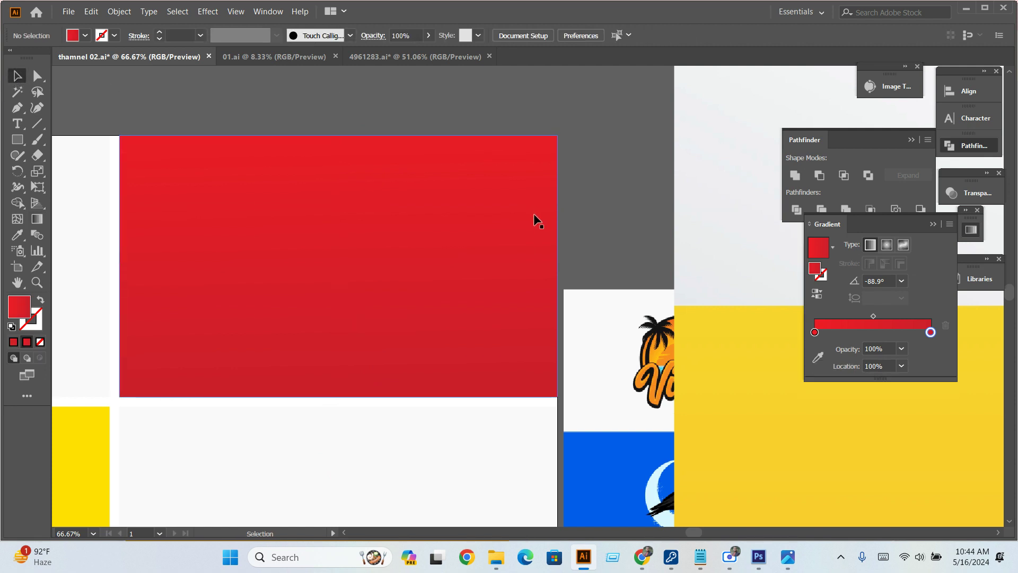
{"action": "scroll", "coordinate": [534, 213], "scroll_direction": "down", "scroll_amount": 2}
{"action": "left_click_drag", "start_coordinate": [470, 318], "coordinate": [406, 311]}
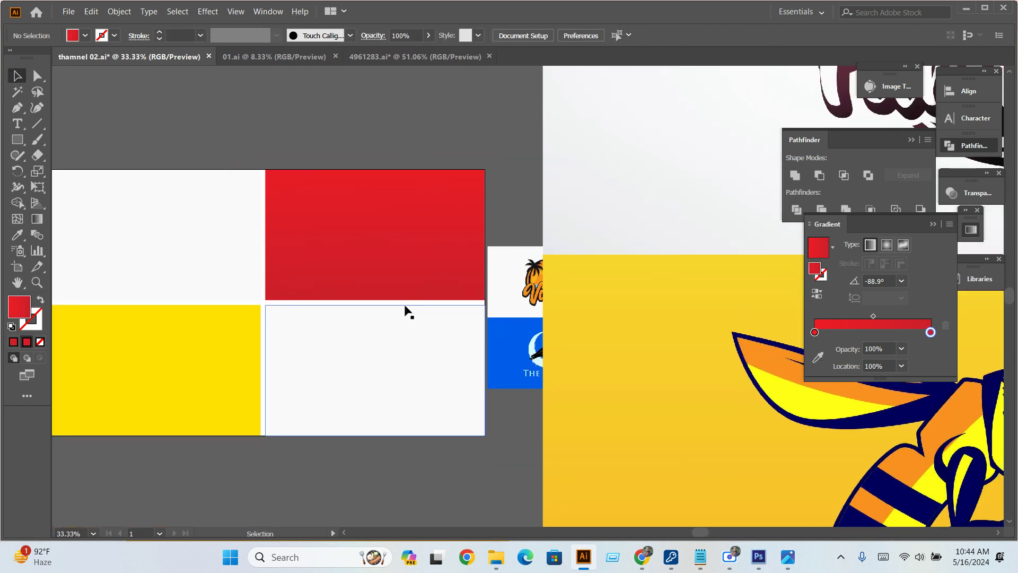
Apply a gradient fill to the lower-left yellow block.
{"action": "left_click_drag", "start_coordinate": [377, 412], "coordinate": [383, 410]}
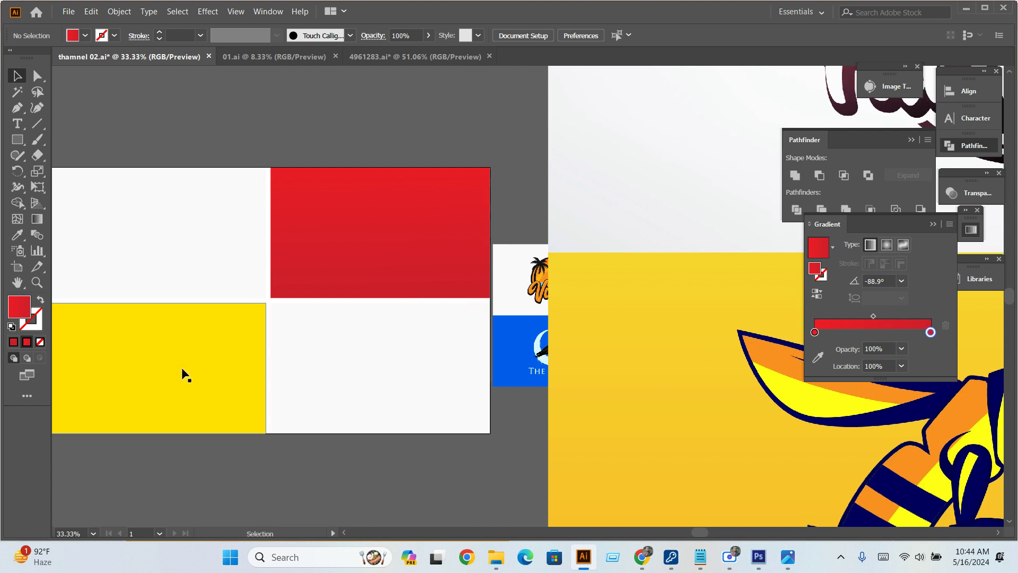
{"action": "left_click", "coordinate": [186, 375]}
{"action": "left_click_drag", "start_coordinate": [445, 410], "coordinate": [280, 334]}
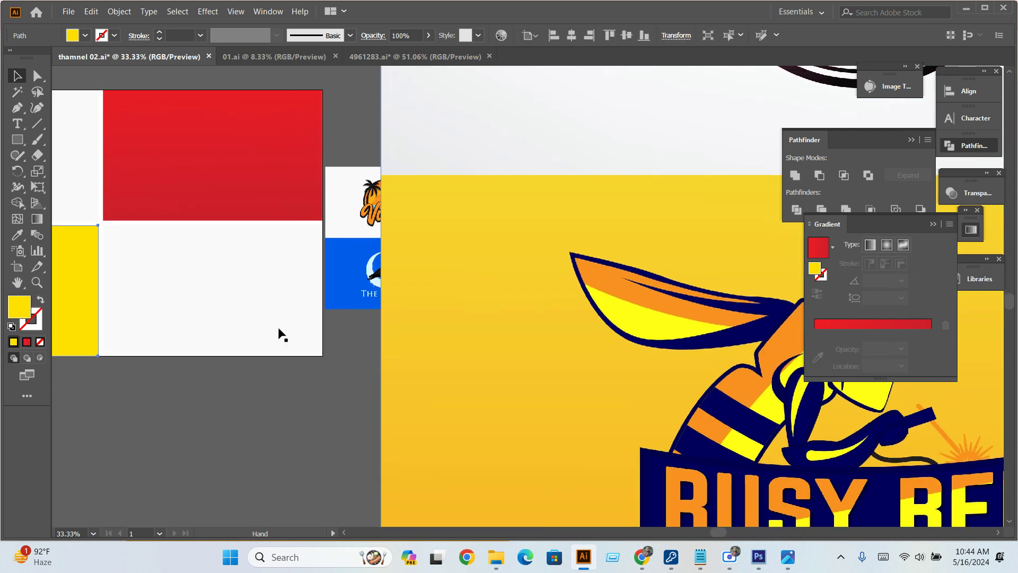
{"action": "left_click", "coordinate": [869, 325]}
{"action": "left_click", "coordinate": [18, 234]}
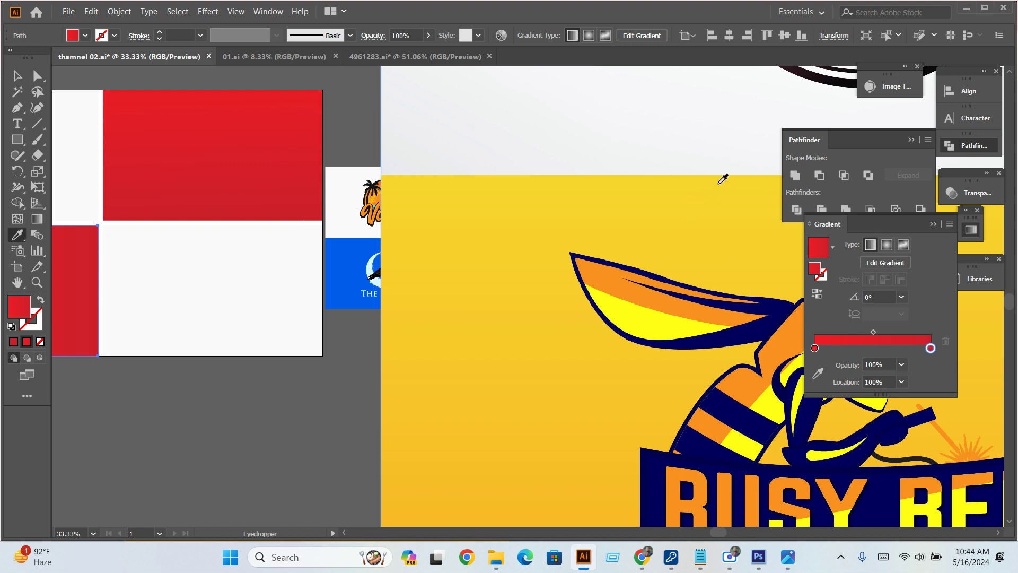
{"action": "left_click", "coordinate": [736, 180]}
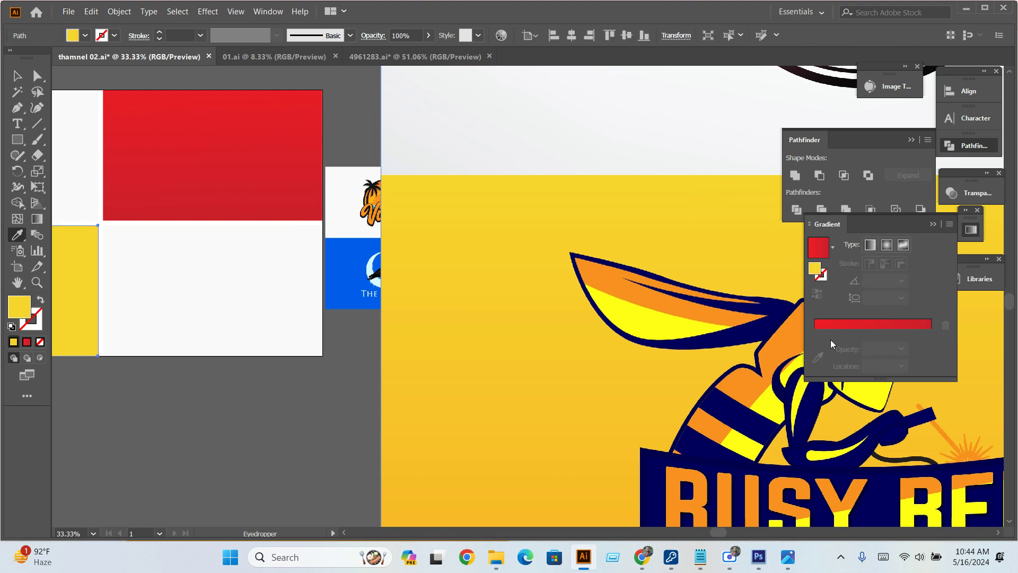
{"action": "key", "text": "v"}
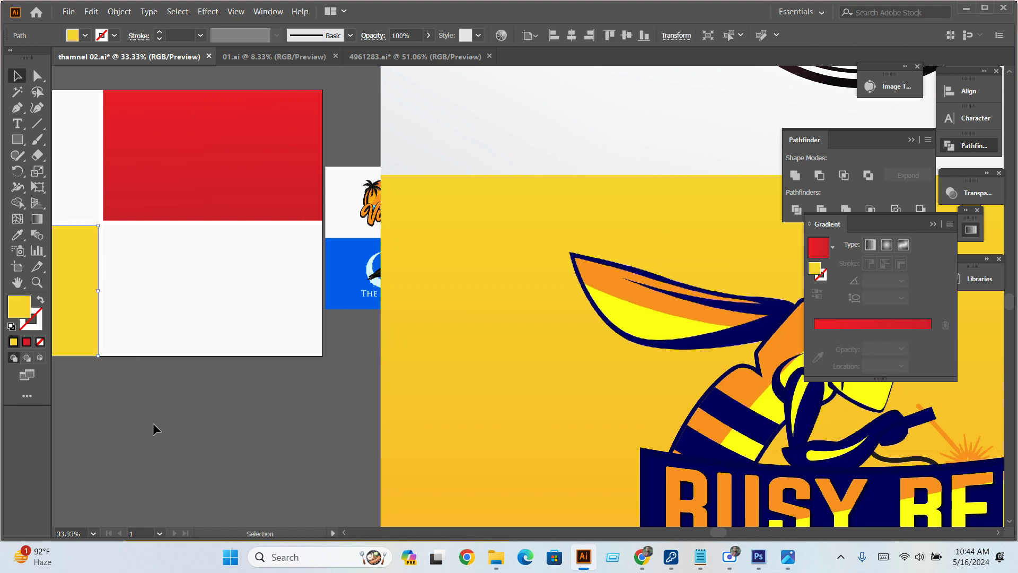
{"action": "left_click", "coordinate": [870, 324]}
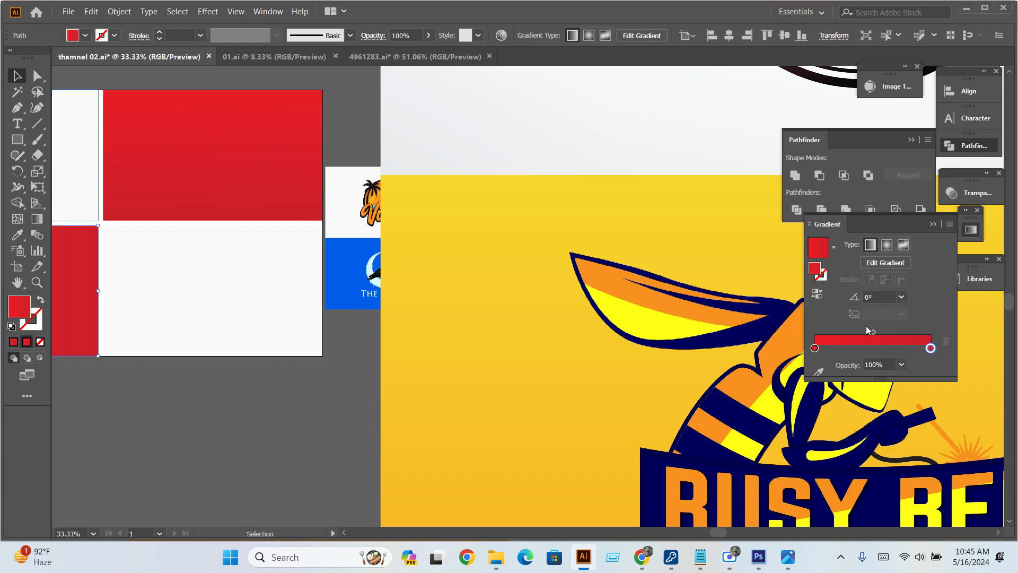
Set the gradient stops to yellow and the Busy Bee background's orange.
{"action": "left_click", "coordinate": [815, 348]}
{"action": "left_click", "coordinate": [818, 372]}
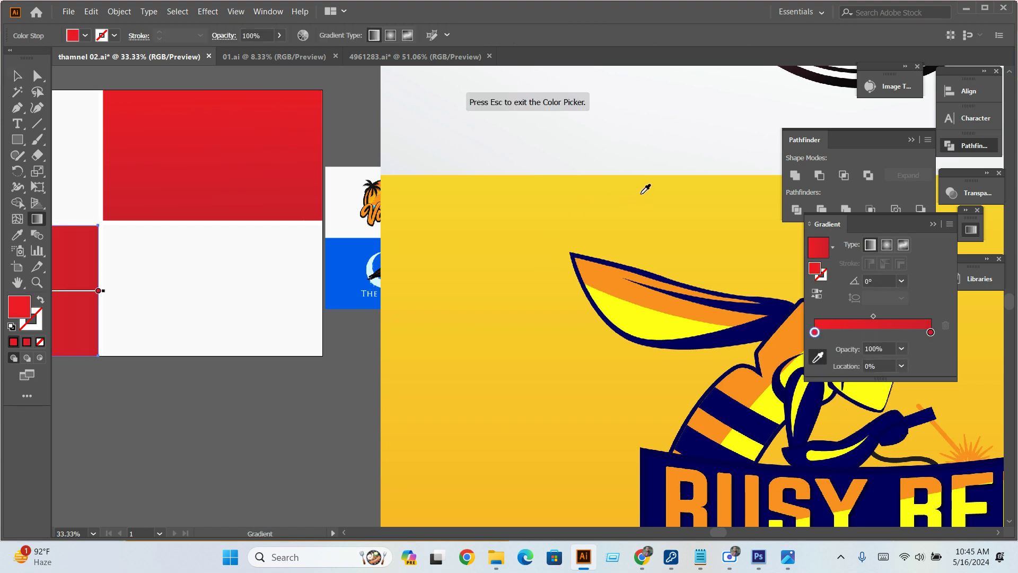
{"action": "left_click", "coordinate": [931, 333]}
{"action": "left_click_drag", "start_coordinate": [596, 439], "coordinate": [549, 402]}
{"action": "left_click", "coordinate": [931, 333]}
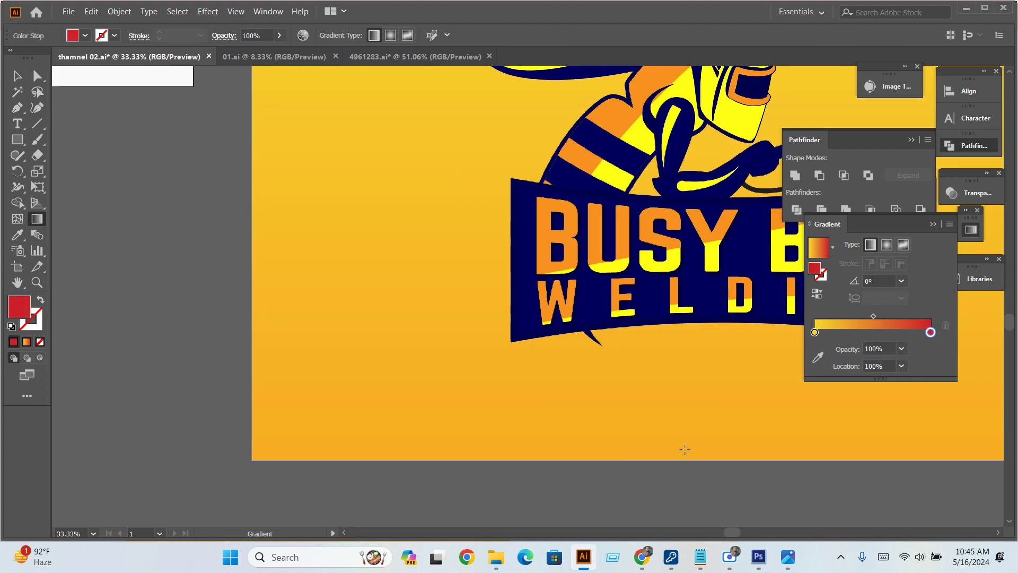
{"action": "left_click", "coordinate": [819, 358]}
{"action": "left_click", "coordinate": [812, 444]}
{"action": "scroll", "coordinate": [856, 446], "scroll_direction": "down", "scroll_amount": 3}
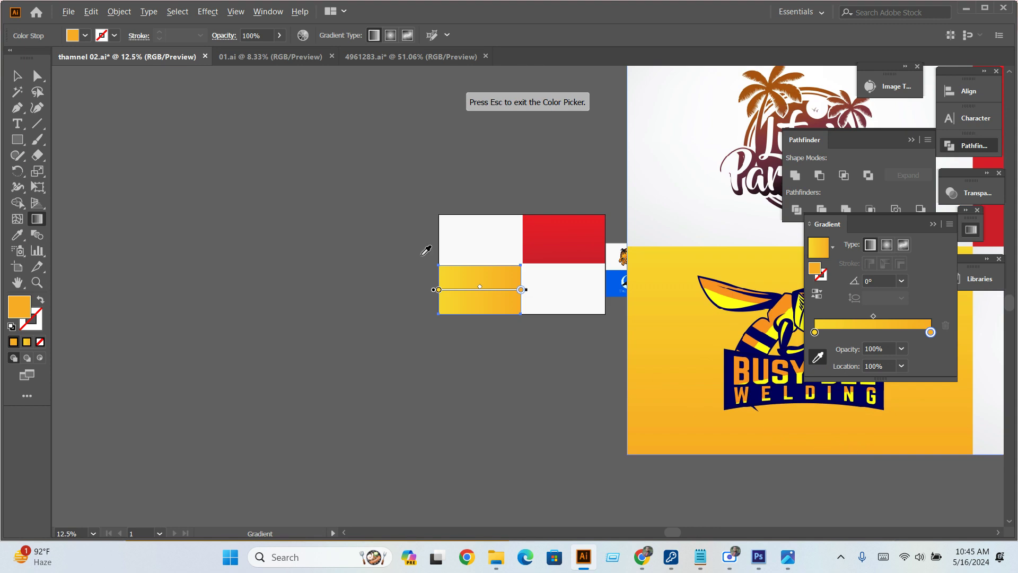
{"action": "key", "text": "Escape"}
{"action": "key", "text": "v"}
Make the yellow-to-orange gradient run vertically at 90.7°.
{"action": "key", "text": "ctrl+plus"}
{"action": "key", "text": "ctrl+plus"}
{"action": "key", "text": "ctrl+plus"}
{"action": "left_click", "coordinate": [496, 391]}
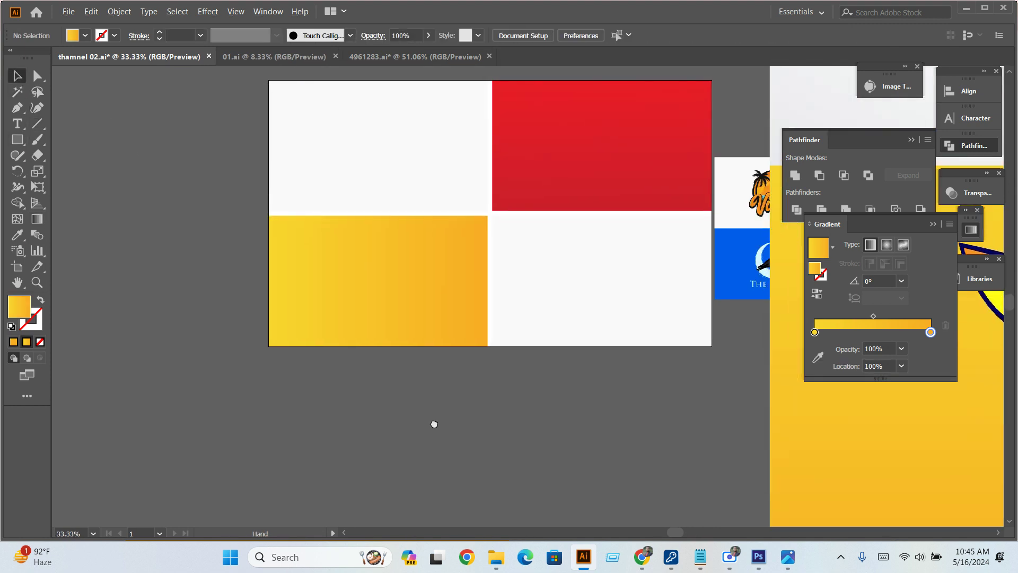
{"action": "key", "text": "g"}
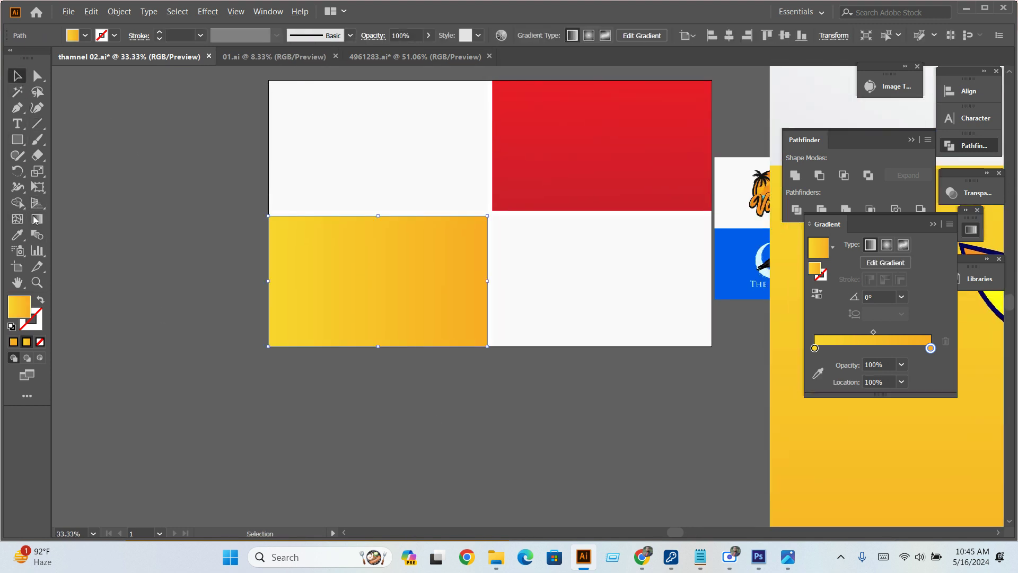
{"action": "left_click", "coordinate": [434, 257]}
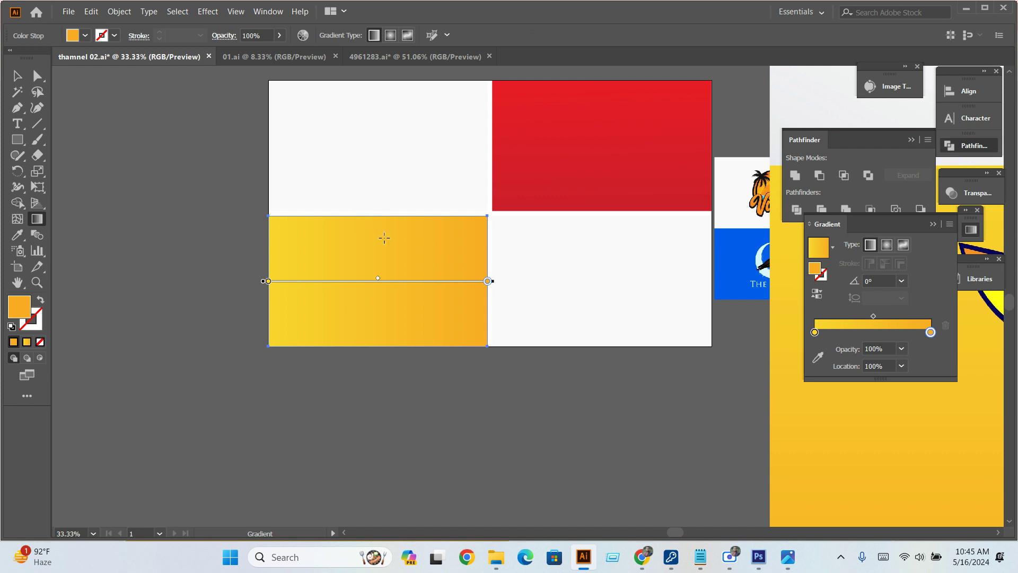
{"action": "mouse_move", "coordinate": [376, 239]}
{"action": "left_mouse_down"}
{"action": "mouse_move", "coordinate": [384, 394]}
{"action": "mouse_move", "coordinate": [377, 233]}
{"action": "left_mouse_up"}
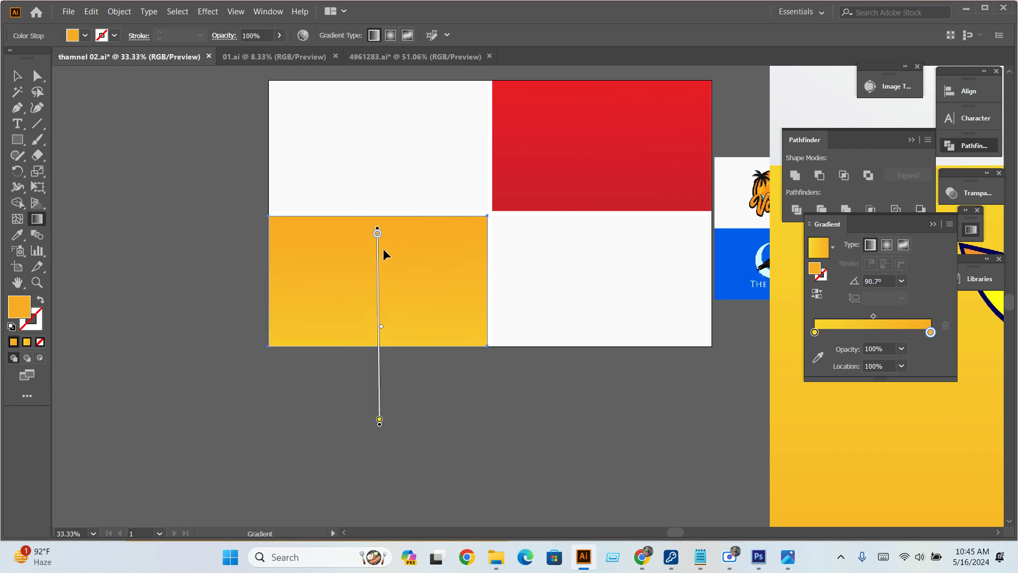
{"action": "left_click", "coordinate": [17, 75]}
{"action": "left_click", "coordinate": [169, 162]}
{"action": "scroll", "coordinate": [266, 175], "scroll_direction": "right", "scroll_amount": 5}
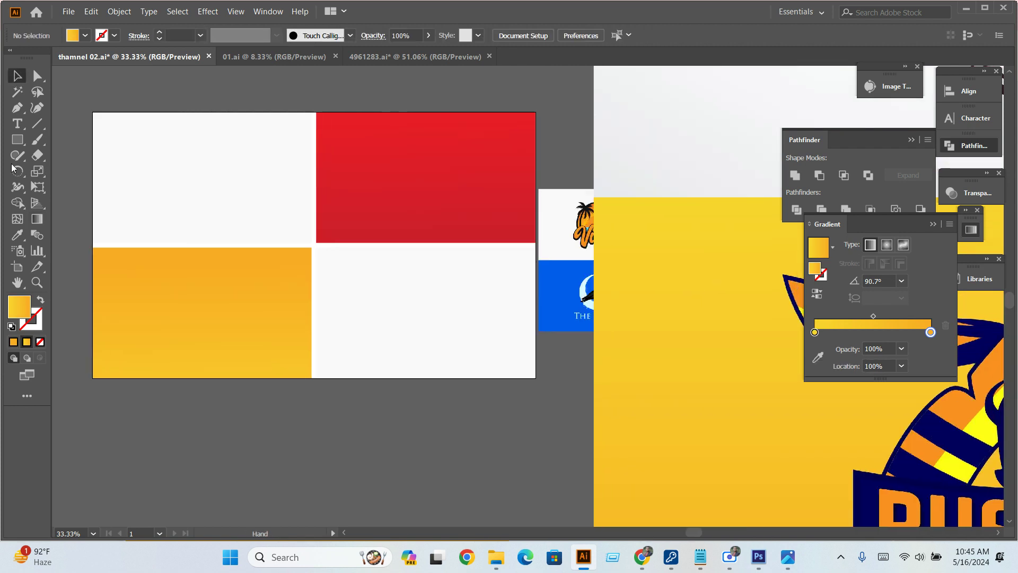
{"action": "scroll", "coordinate": [346, 186], "scroll_direction": "down", "scroll_amount": 2}
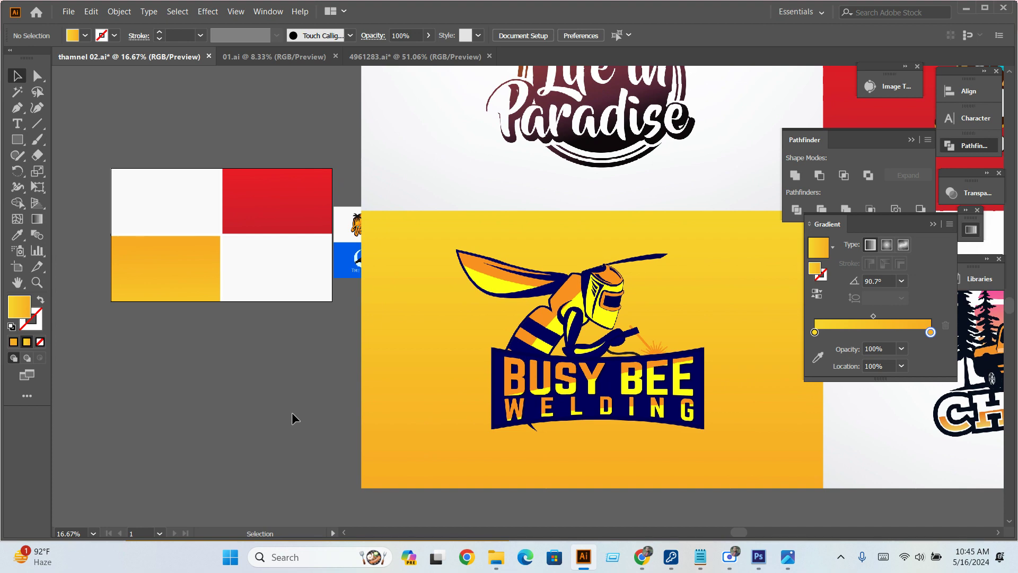
{"action": "scroll", "coordinate": [291, 415], "scroll_direction": "down", "scroll_amount": 1}
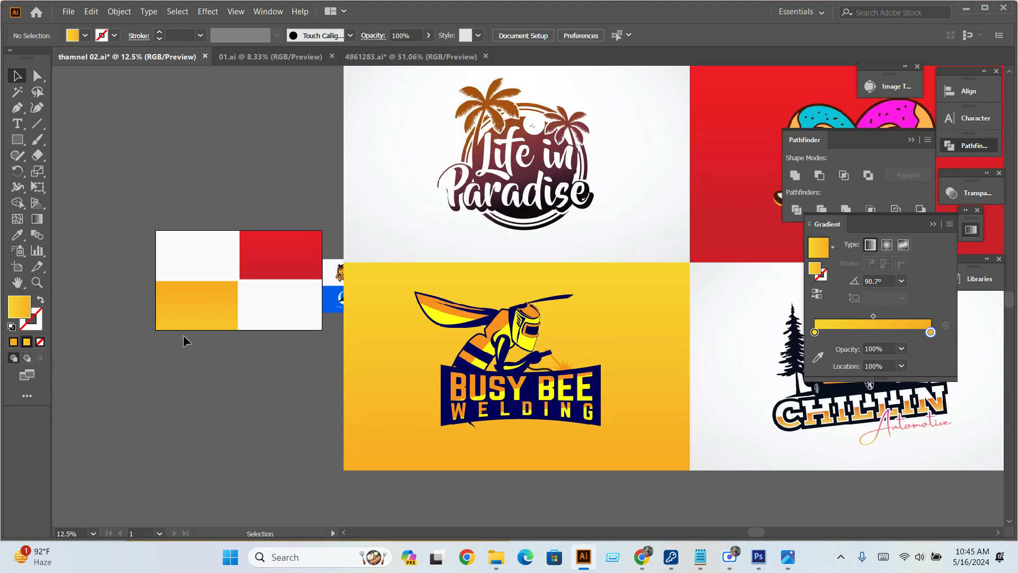
{"action": "scroll", "coordinate": [182, 329], "scroll_direction": "right", "scroll_amount": 3}
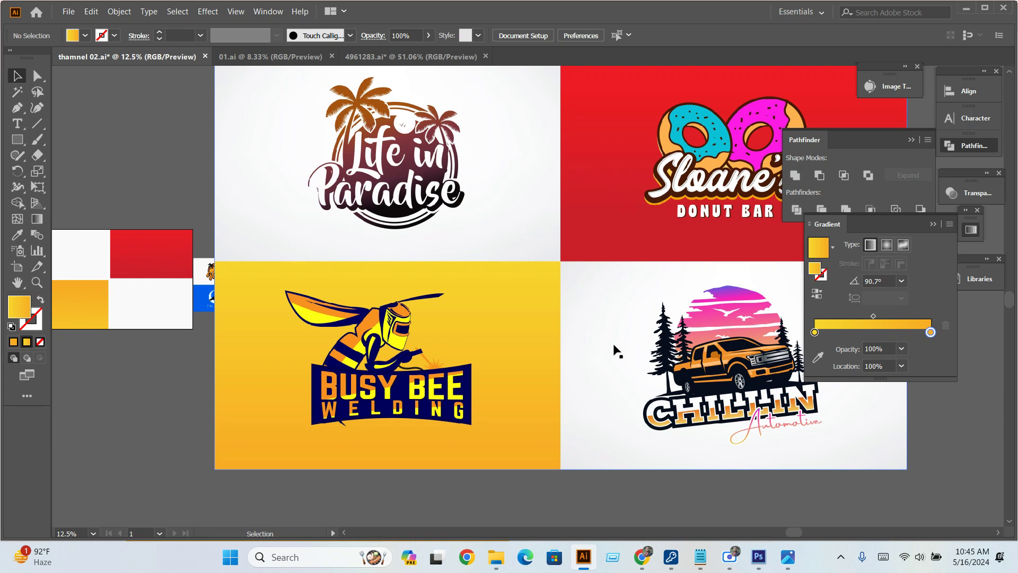
{"action": "scroll", "coordinate": [486, 275], "scroll_direction": "up", "scroll_amount": 1}
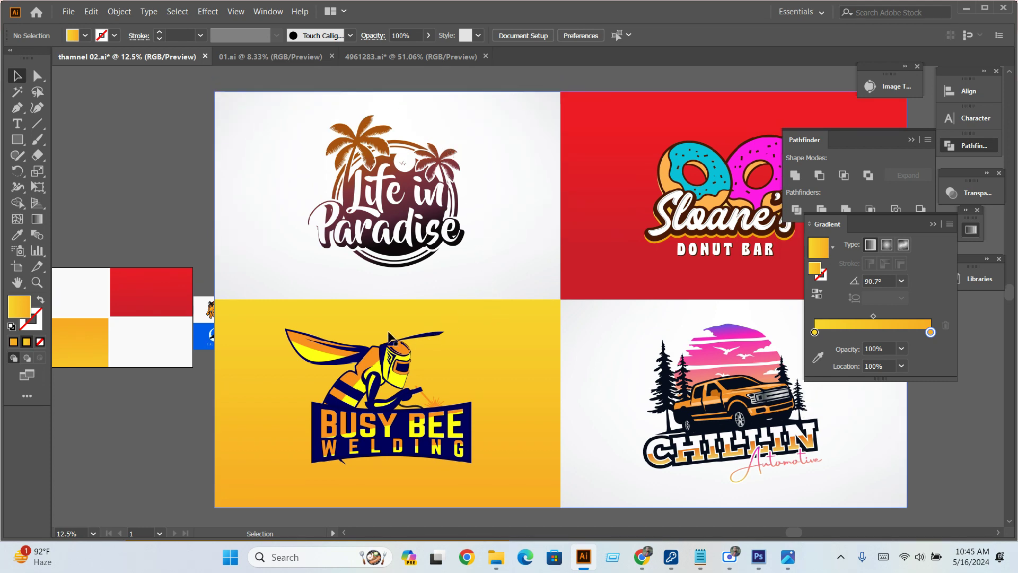
{"action": "scroll", "coordinate": [393, 340], "scroll_direction": "up", "scroll_amount": 1}
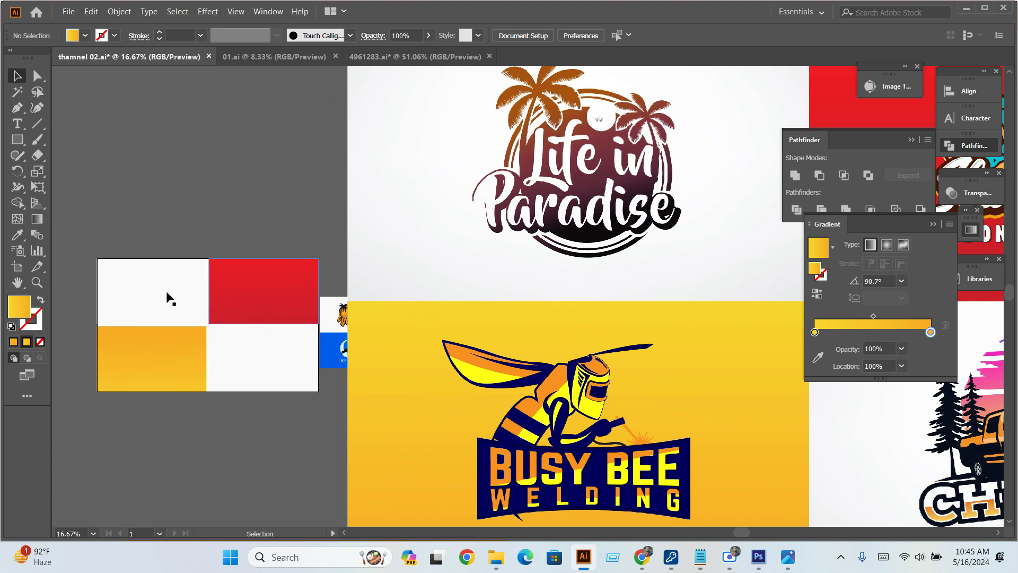
Give the top-left rectangle a gradient fill, sampling white into a stop.
{"action": "left_click", "coordinate": [169, 299]}
{"action": "left_click", "coordinate": [871, 244]}
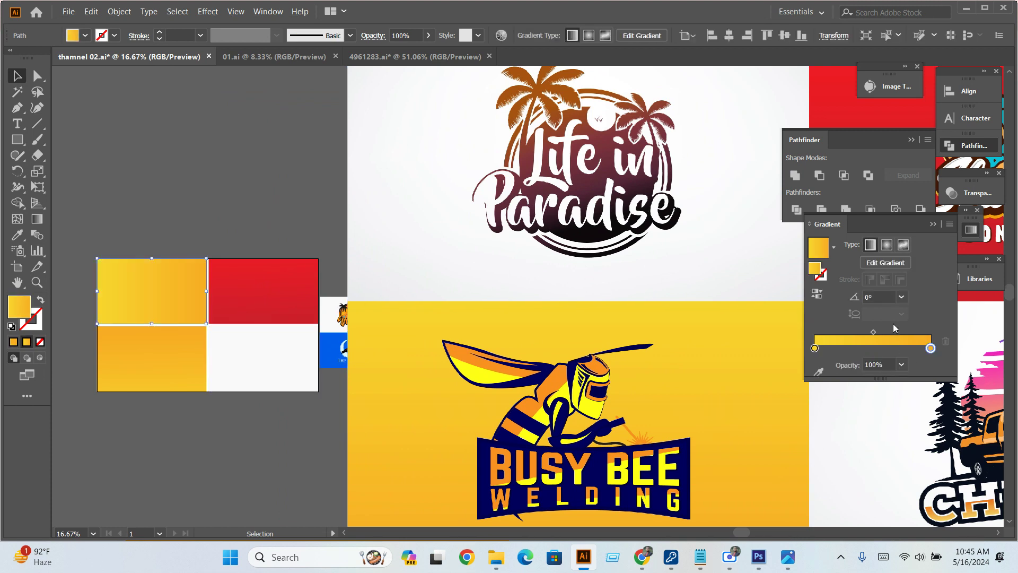
{"action": "left_click", "coordinate": [818, 371]}
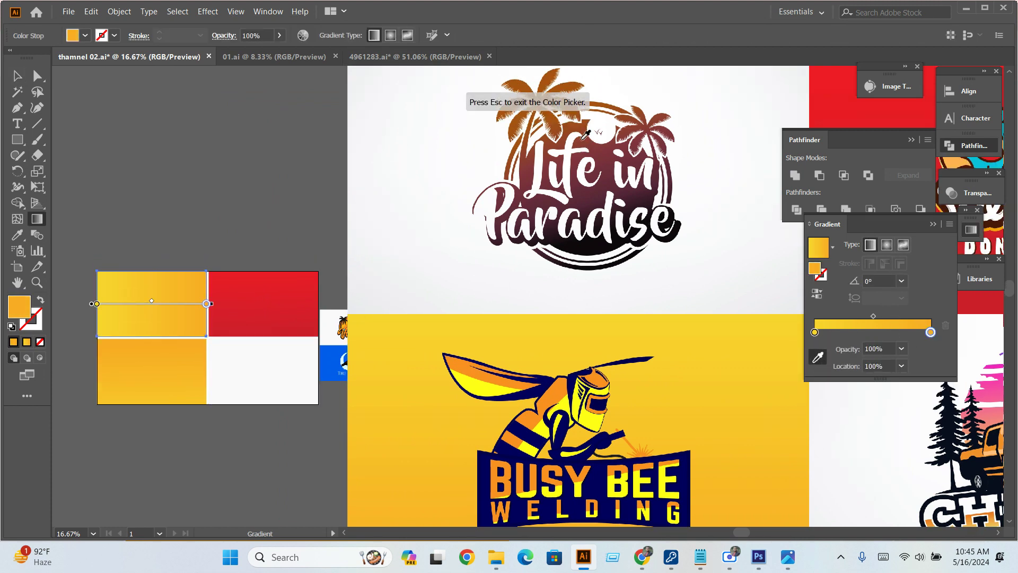
{"action": "scroll", "coordinate": [602, 122], "scroll_direction": "up", "scroll_amount": 1}
{"action": "left_click", "coordinate": [766, 207]}
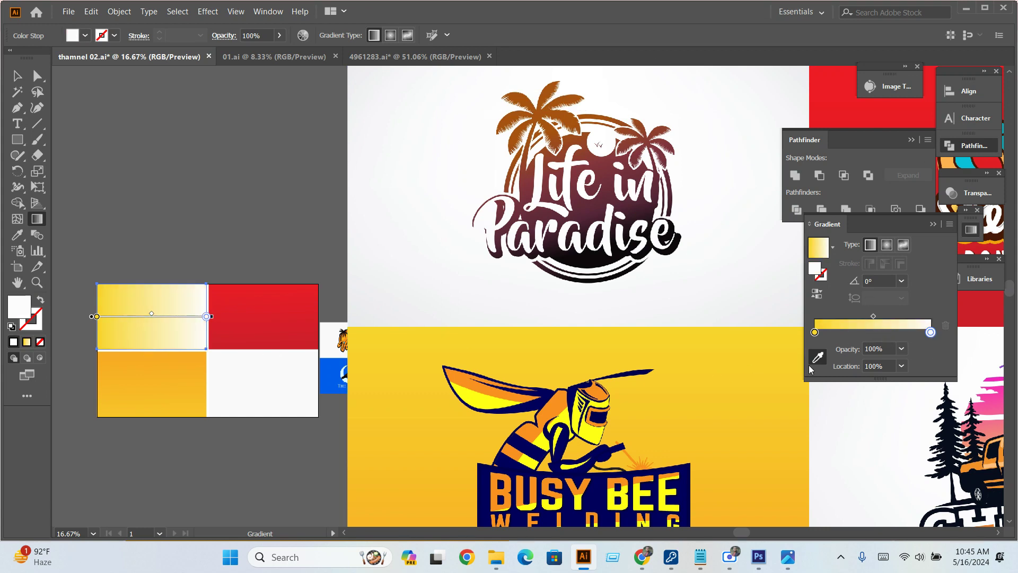
Set the gradient's left stop to white and right stop to light grey.
{"action": "left_click", "coordinate": [814, 332]}
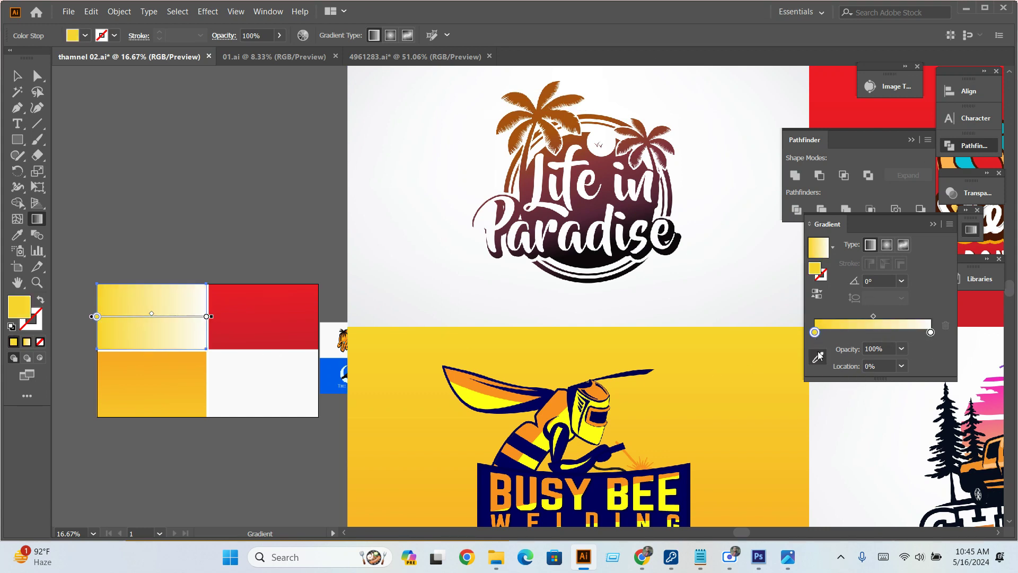
{"action": "left_click", "coordinate": [818, 357]}
{"action": "left_click", "coordinate": [660, 70]}
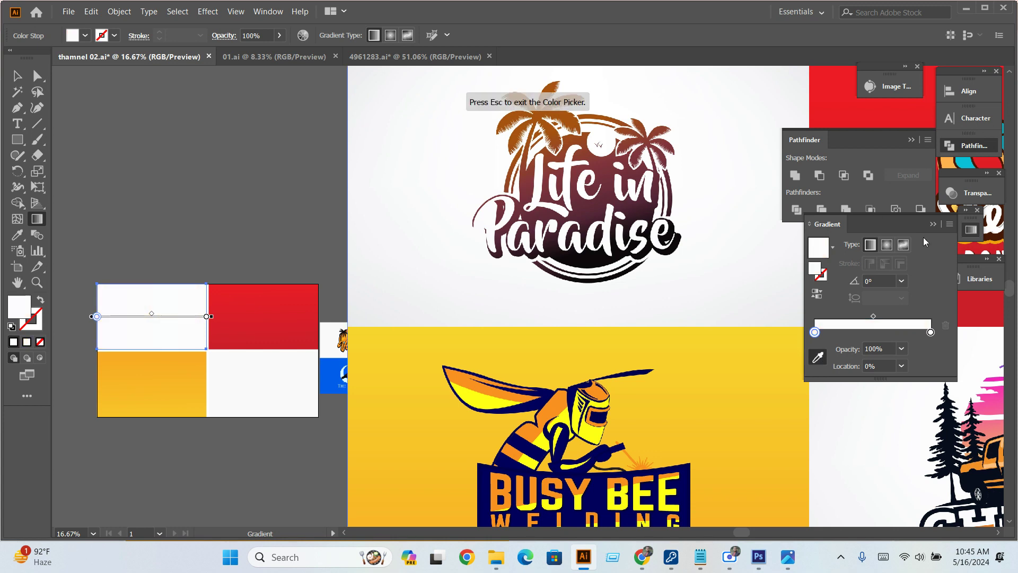
{"action": "left_click", "coordinate": [931, 332]}
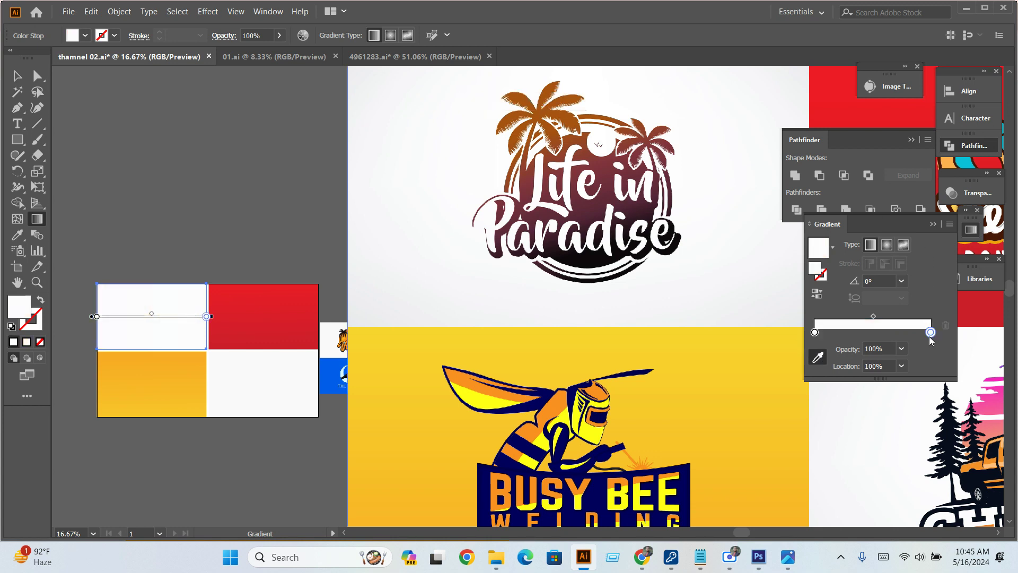
{"action": "left_click", "coordinate": [728, 316]}
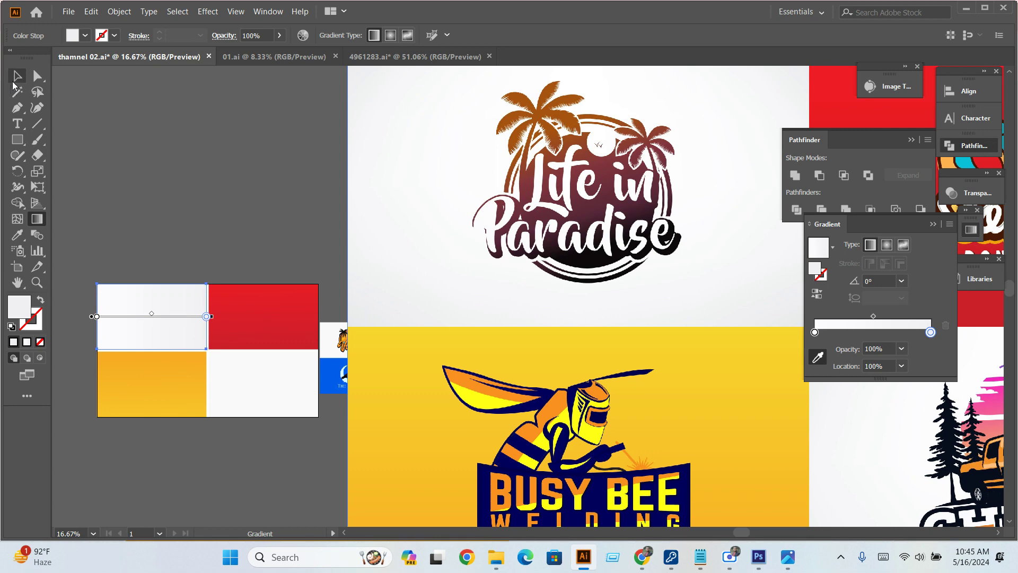
Run the white gradient vertically, about -90.3°.
{"action": "left_click", "coordinate": [18, 78]}
{"action": "scroll", "coordinate": [164, 358], "scroll_direction": "up", "scroll_amount": 2, "text": "alt"}
{"action": "scroll", "coordinate": [172, 340], "scroll_direction": "up", "scroll_amount": 1, "text": "alt"}
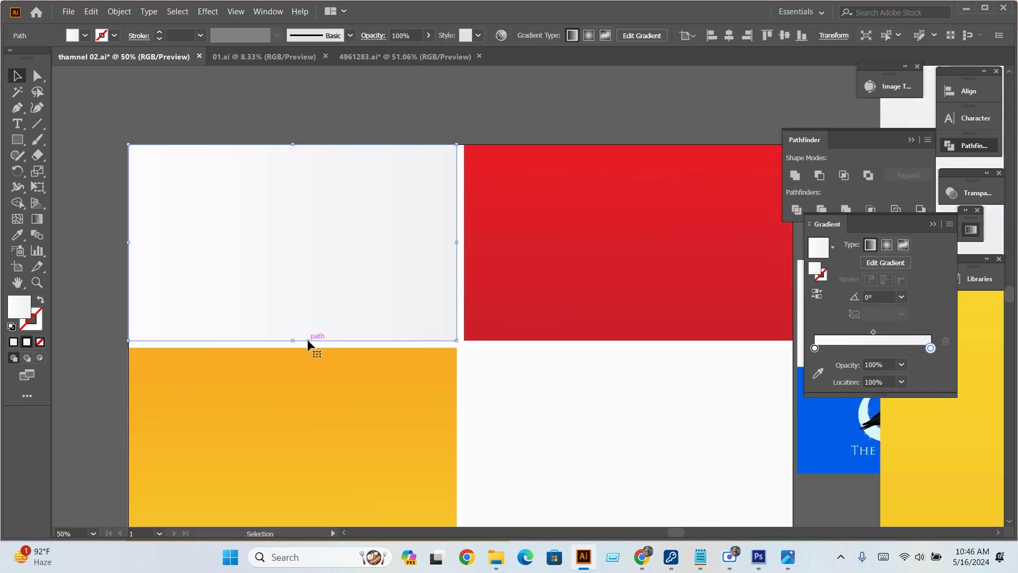
{"action": "left_click", "coordinate": [36, 218]}
{"action": "left_click_drag", "start_coordinate": [334, 112], "coordinate": [316, 477]}
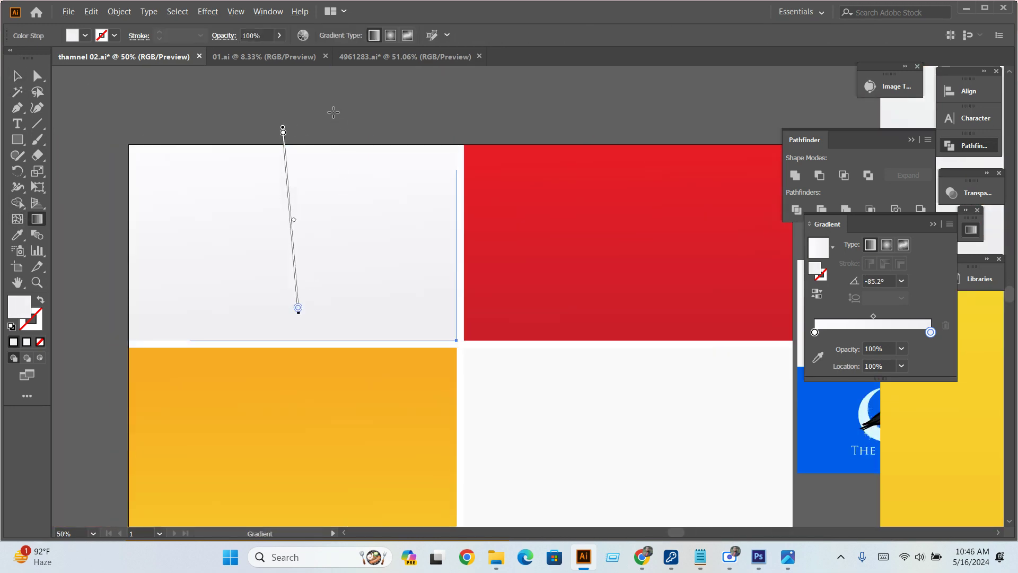
{"action": "left_click_drag", "start_coordinate": [293, 112], "coordinate": [291, 526]}
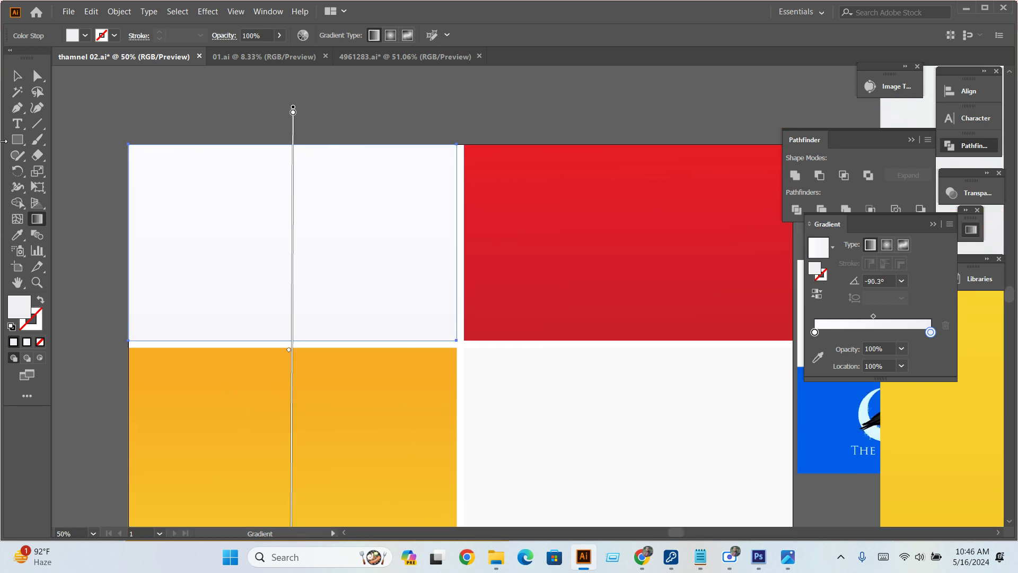
{"action": "left_click", "coordinate": [16, 78]}
Delete the large four-logo reference image.
{"action": "scroll", "coordinate": [252, 155], "scroll_direction": "down", "scroll_amount": 1, "text": "alt"}
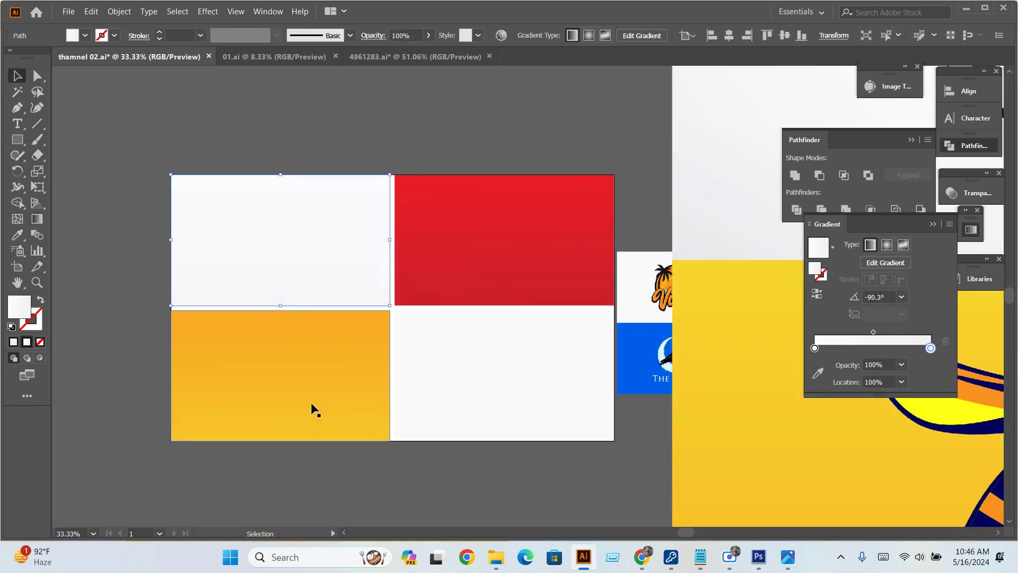
{"action": "left_click_drag", "start_coordinate": [514, 450], "coordinate": [330, 424]}
{"action": "scroll", "coordinate": [259, 387], "scroll_direction": "down", "scroll_amount": 3, "text": "alt"}
{"action": "left_click_drag", "start_coordinate": [397, 458], "coordinate": [476, 450]}
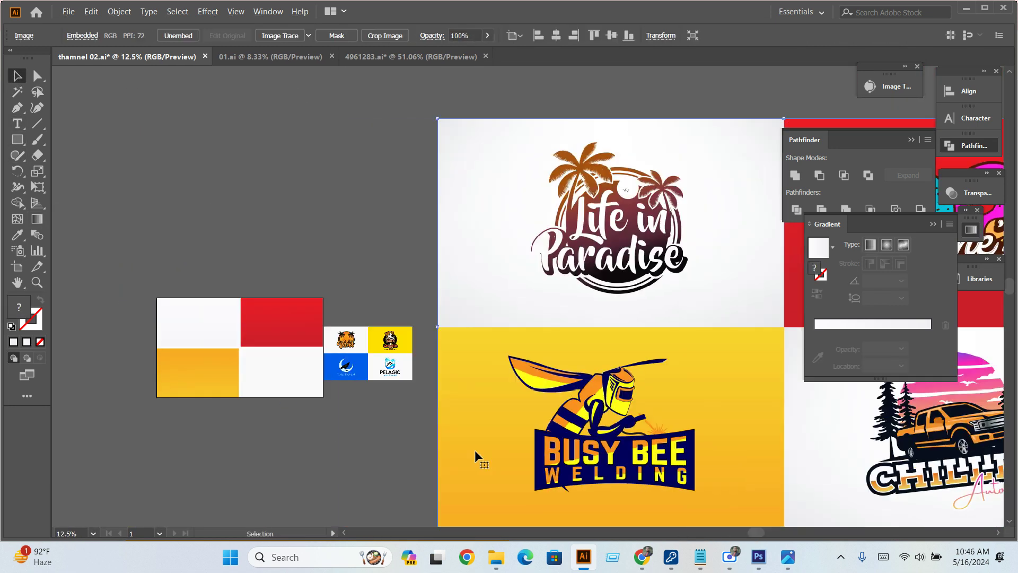
{"action": "key", "text": "Delete"}
{"action": "scroll", "coordinate": [204, 432], "scroll_direction": "up", "scroll_amount": 2, "text": "alt"}
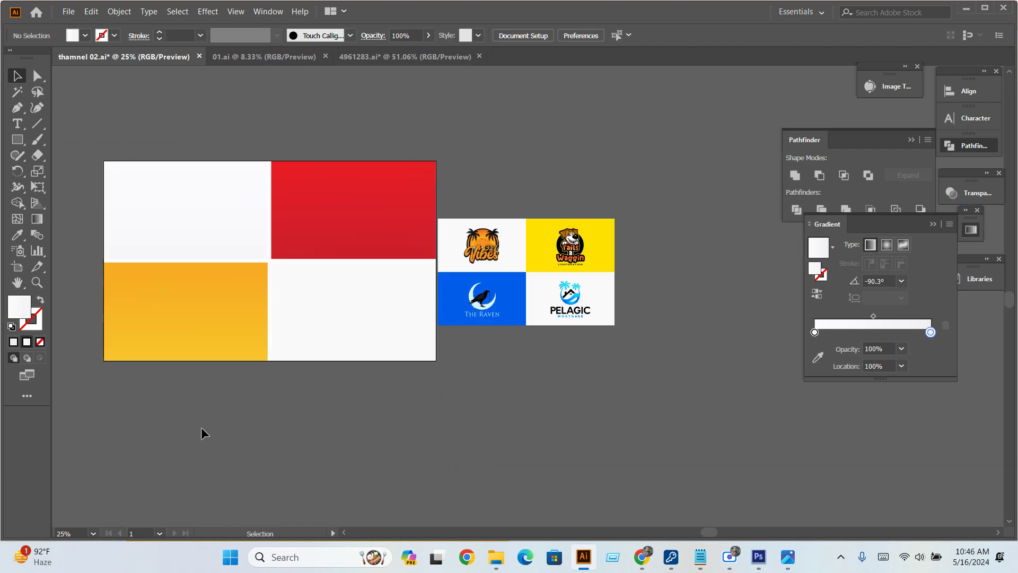
{"action": "left_click_drag", "start_coordinate": [247, 405], "coordinate": [277, 415]}
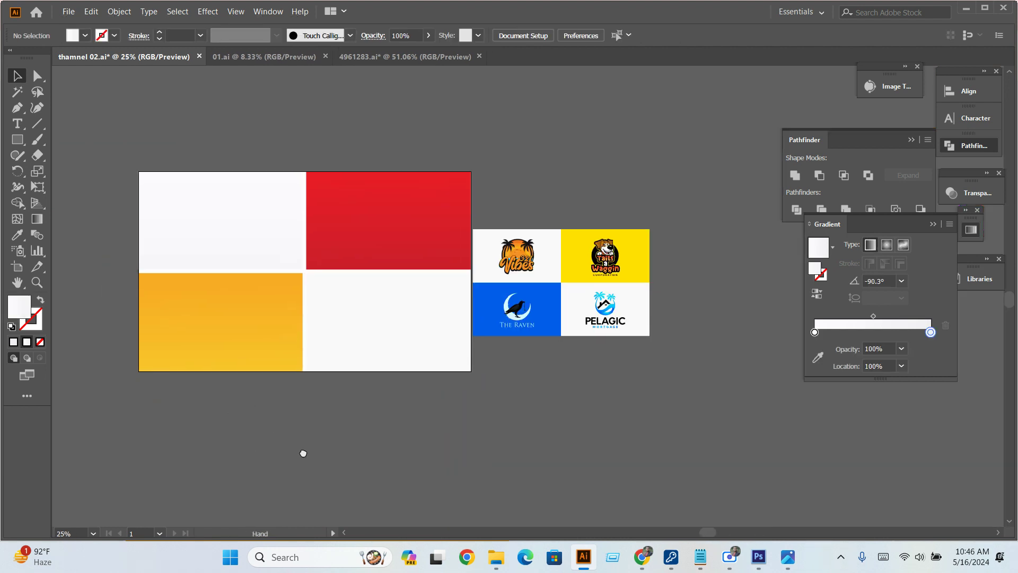
{"action": "scroll", "coordinate": [246, 305], "scroll_direction": "up", "scroll_amount": 2, "text": "alt"}
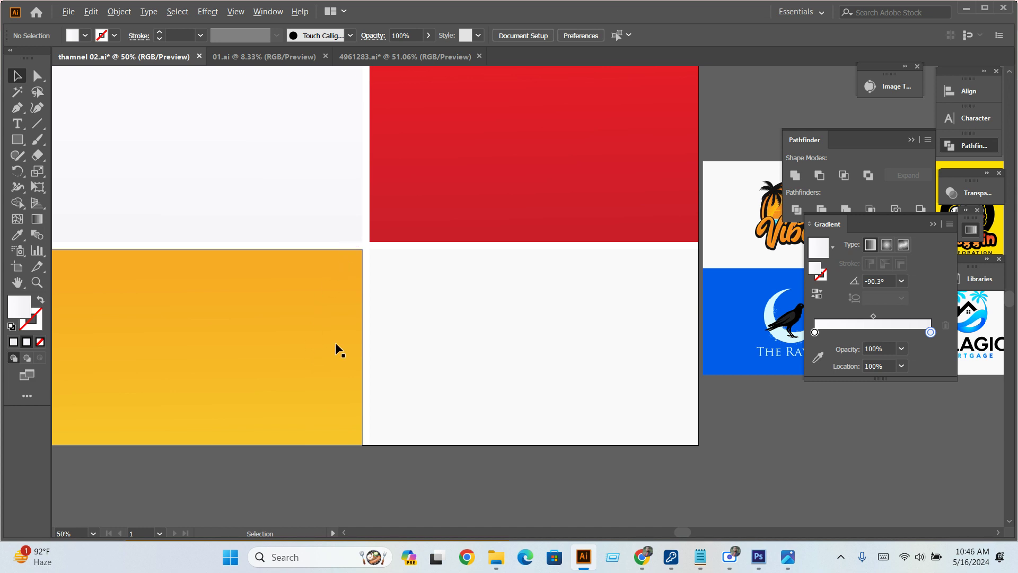
Switch to Chrome and open another Fiverr logo gig tab.
{"action": "left_click", "coordinate": [642, 557]}
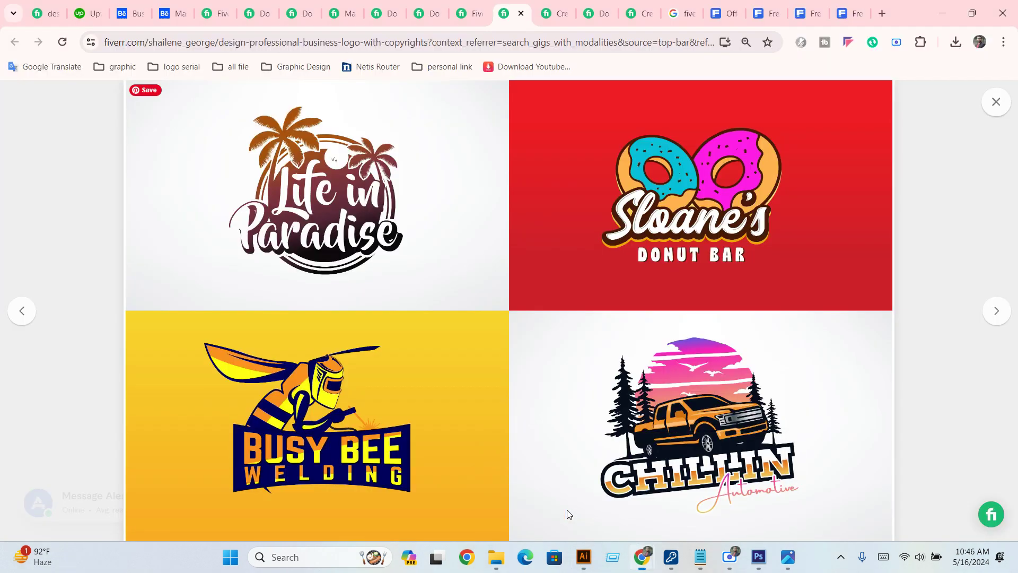
{"action": "left_click", "coordinate": [466, 13]}
{"action": "left_click", "coordinate": [546, 13]}
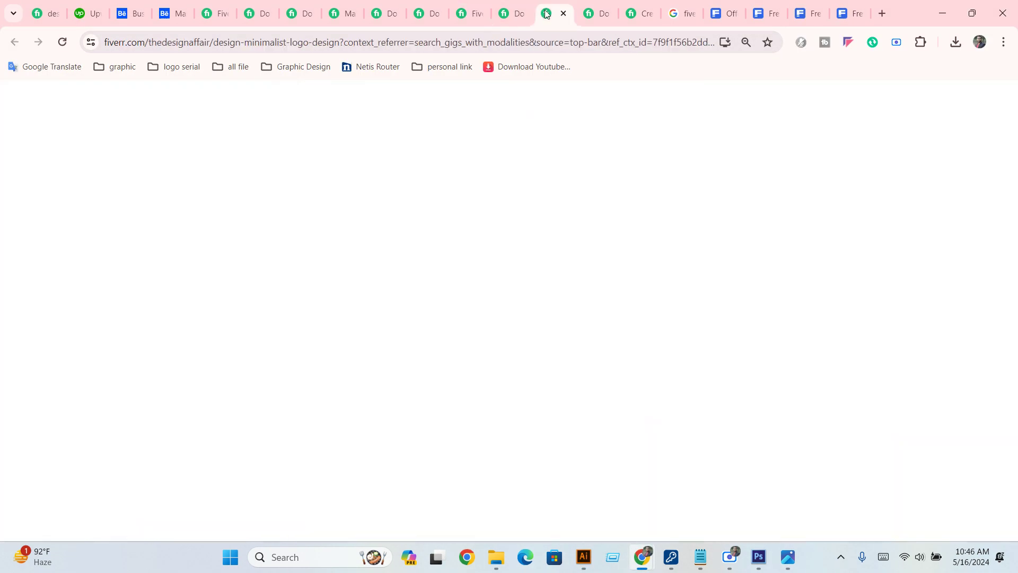
{"action": "scroll", "coordinate": [527, 245], "scroll_direction": "down", "scroll_amount": 5}
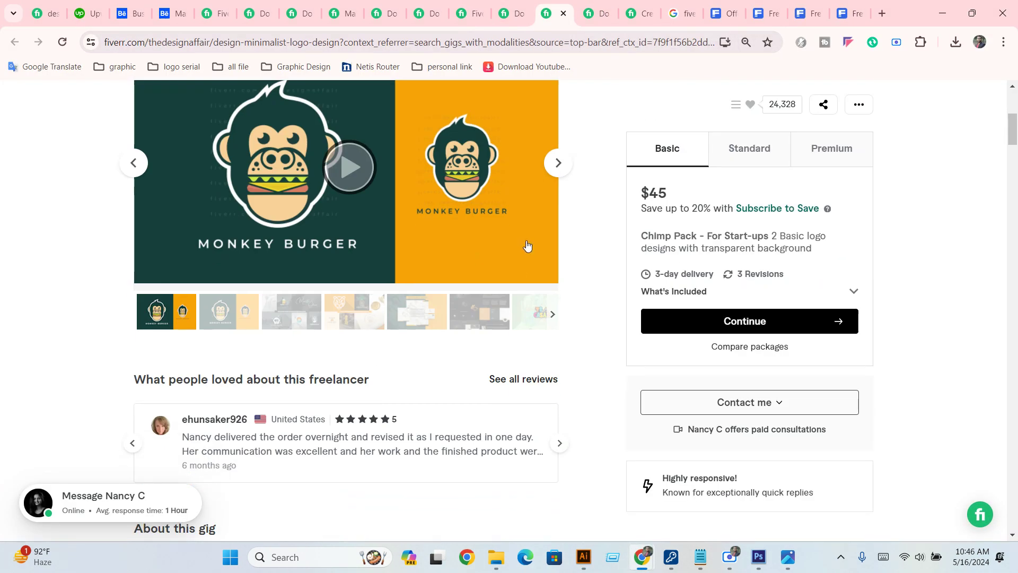
Page through the minimalist logo gig's gallery full-screen, then close it.
{"action": "left_click", "coordinate": [556, 169]}
{"action": "left_click", "coordinate": [377, 205]}
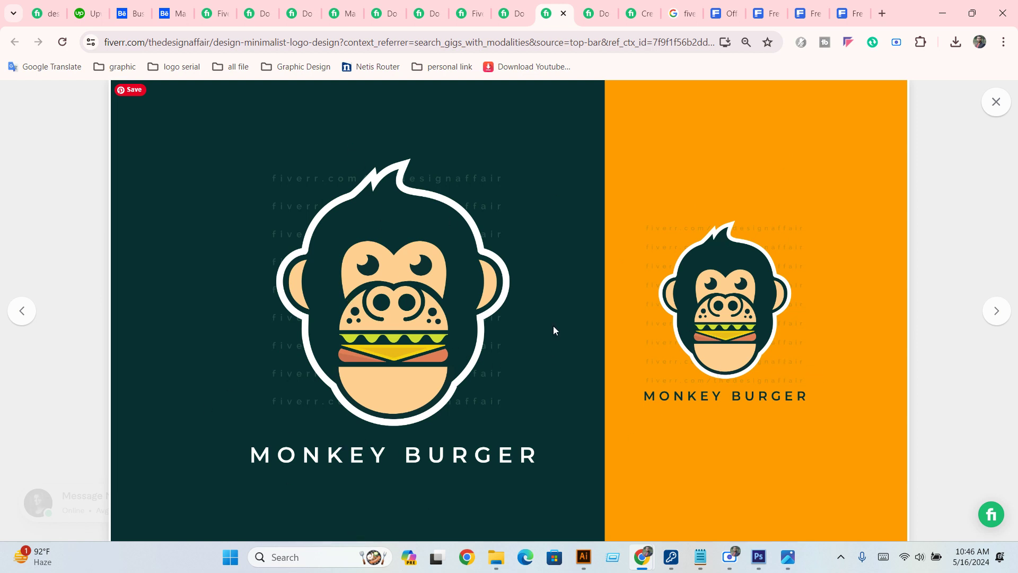
{"action": "left_click", "coordinate": [982, 316]}
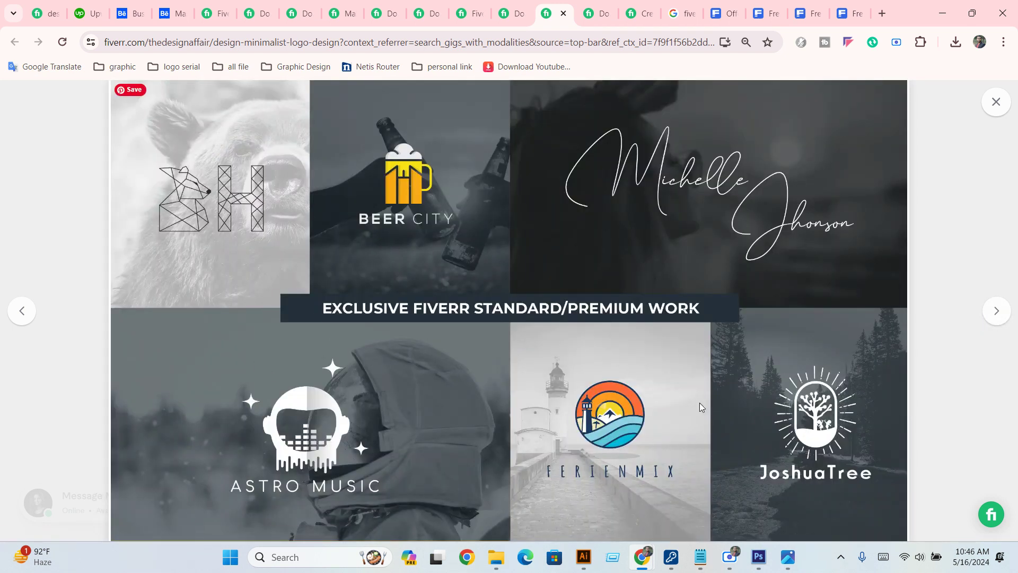
{"action": "left_click", "coordinate": [994, 313]}
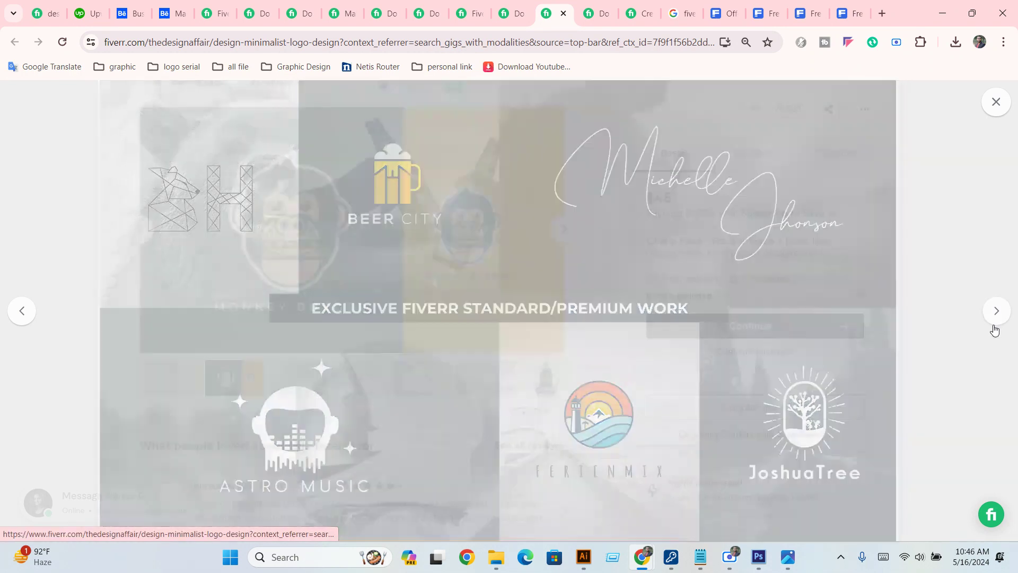
{"action": "left_click", "coordinate": [993, 326]}
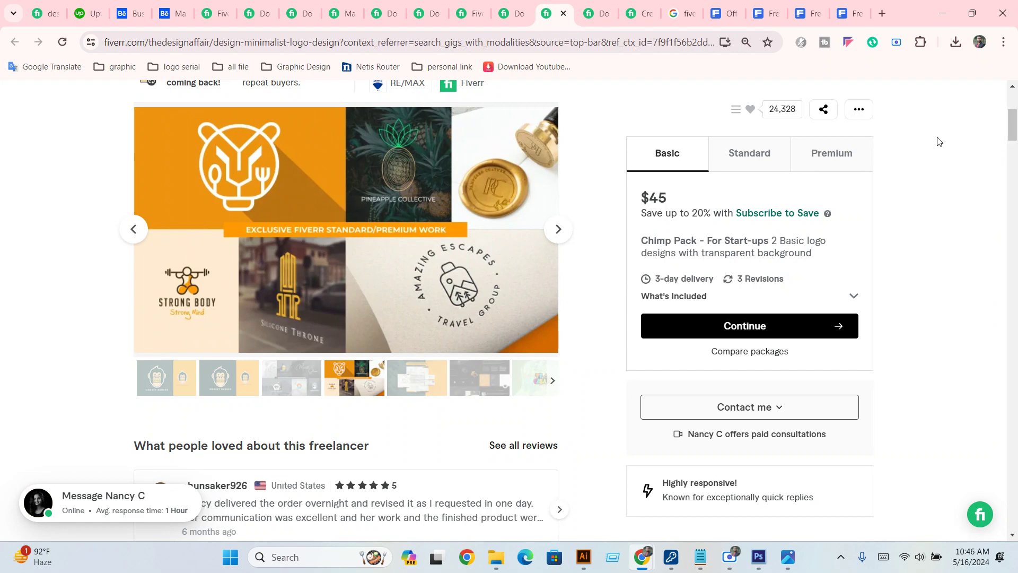
{"action": "scroll", "coordinate": [938, 139], "scroll_direction": "up", "scroll_amount": 4}
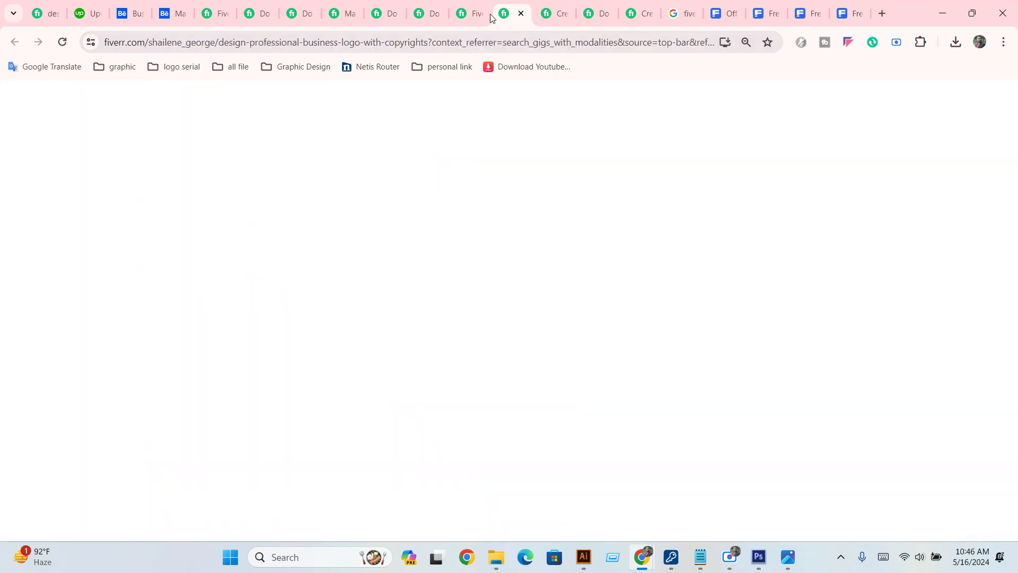
Scroll the logo design results to the end of page 1 and advance the Browsing History carousel.
{"action": "left_click", "coordinate": [465, 14]}
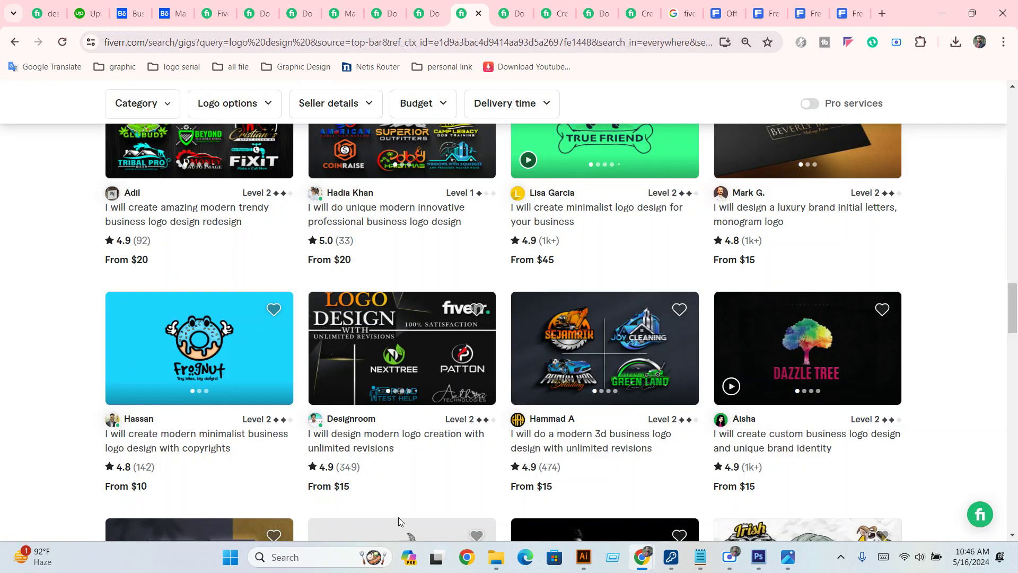
{"action": "scroll", "coordinate": [399, 517], "scroll_direction": "down", "scroll_amount": 1}
{"action": "scroll", "coordinate": [520, 336], "scroll_direction": "down", "scroll_amount": 3}
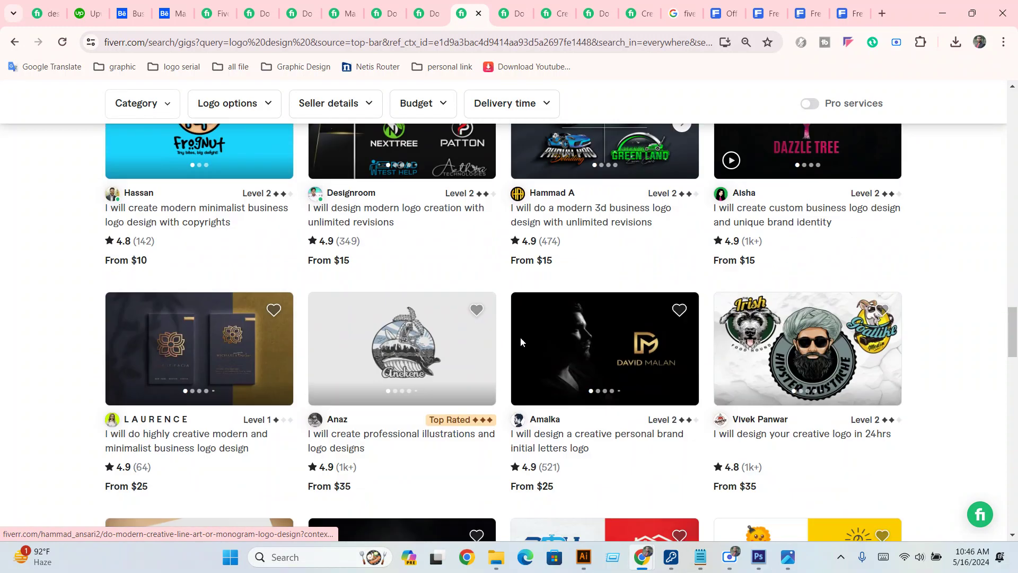
{"action": "scroll", "coordinate": [518, 383], "scroll_direction": "down", "scroll_amount": 4}
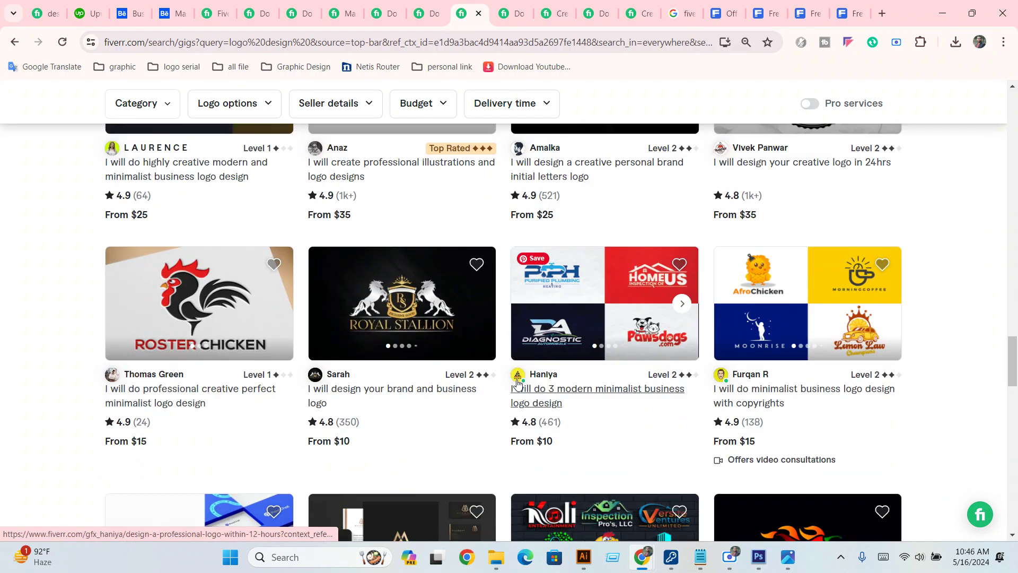
{"action": "scroll", "coordinate": [519, 383], "scroll_direction": "down", "scroll_amount": 1}
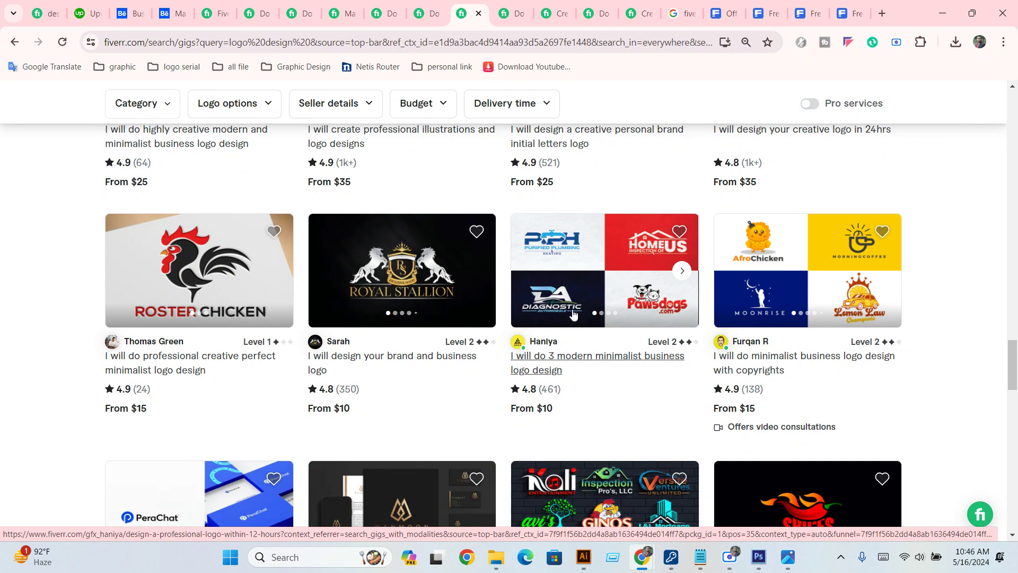
{"action": "scroll", "coordinate": [773, 269], "scroll_direction": "down", "scroll_amount": 1}
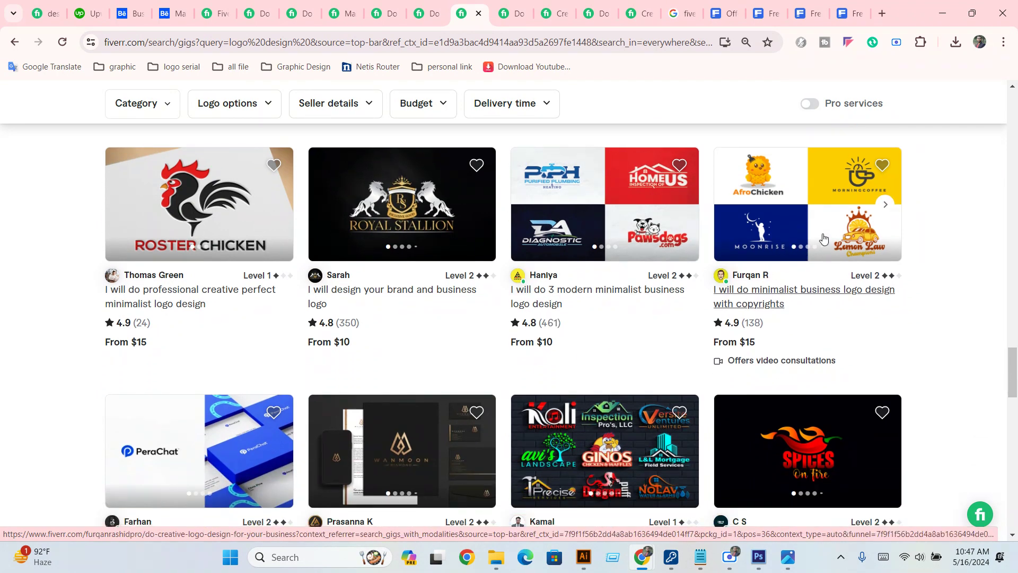
{"action": "mouse_move", "coordinate": [807, 270]}
{"action": "scroll", "coordinate": [626, 300], "scroll_direction": "down", "scroll_amount": 1}
{"action": "scroll", "coordinate": [626, 300], "scroll_direction": "down", "scroll_amount": 2}
{"action": "scroll", "coordinate": [626, 301], "scroll_direction": "down", "scroll_amount": 2}
{"action": "scroll", "coordinate": [624, 305], "scroll_direction": "down", "scroll_amount": 2}
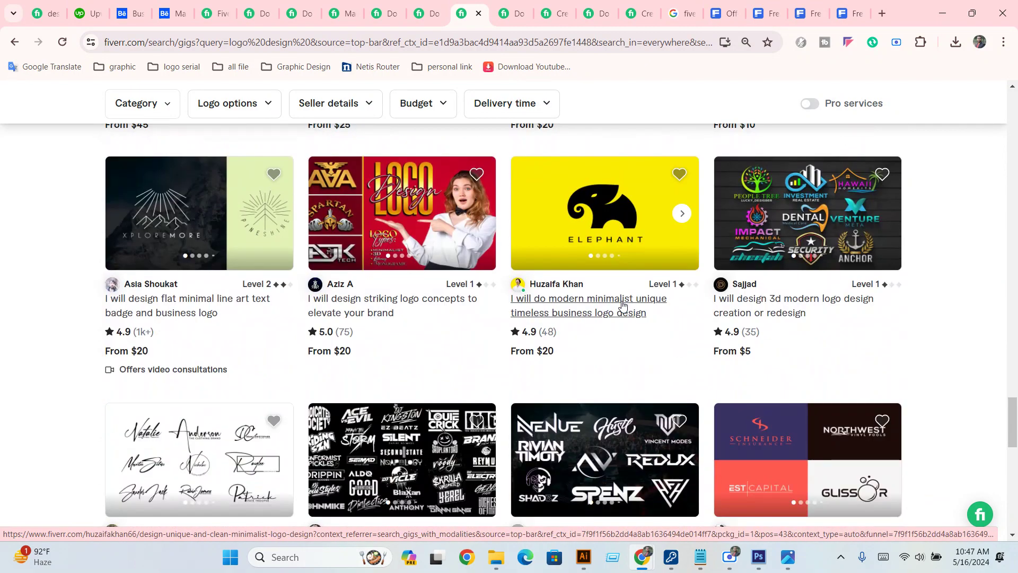
{"action": "scroll", "coordinate": [623, 305], "scroll_direction": "down", "scroll_amount": 1}
{"action": "scroll", "coordinate": [610, 329], "scroll_direction": "down", "scroll_amount": 2}
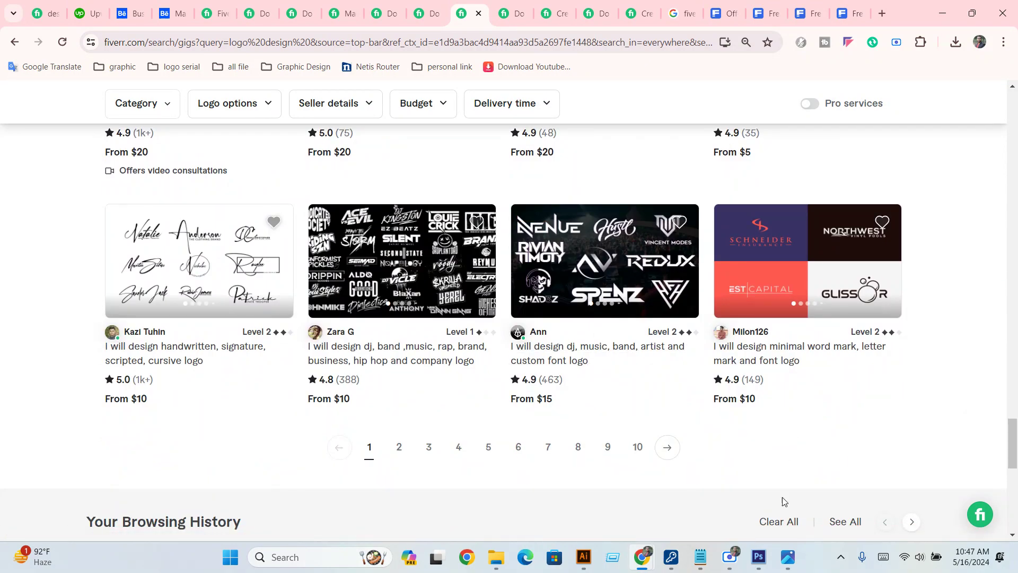
{"action": "left_click", "coordinate": [911, 521]}
{"action": "scroll", "coordinate": [562, 440], "scroll_direction": "down", "scroll_amount": 2}
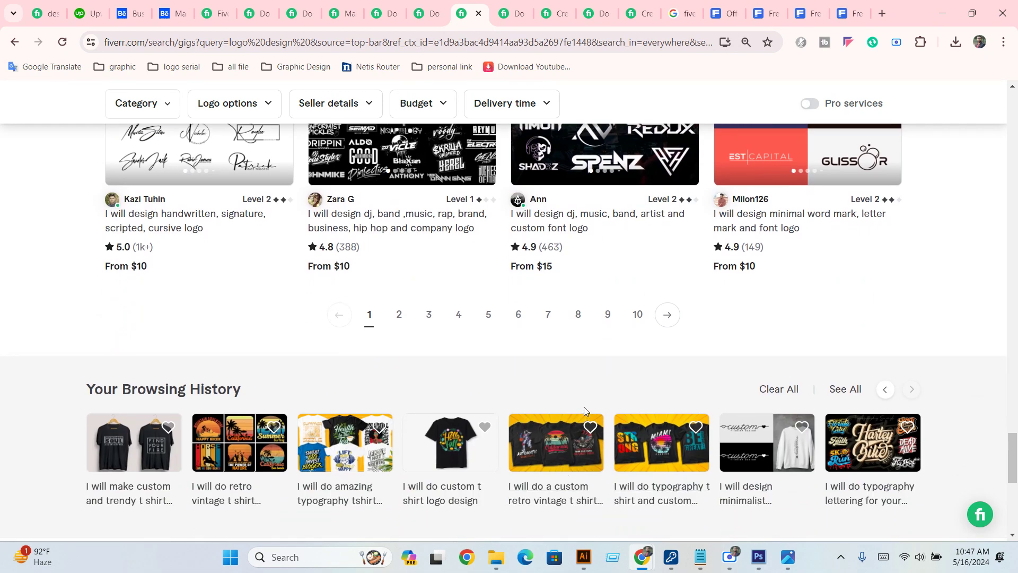
Open the 'I will do a custom retro vintage t shirt' gig and scroll its page.
{"action": "left_click", "coordinate": [552, 470]}
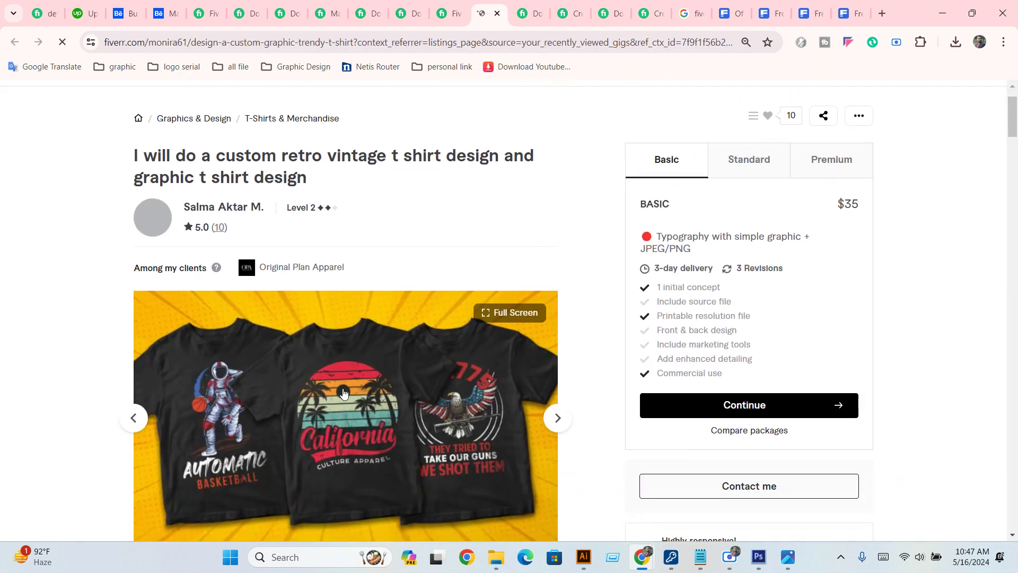
{"action": "scroll", "coordinate": [318, 318], "scroll_direction": "down", "scroll_amount": 2}
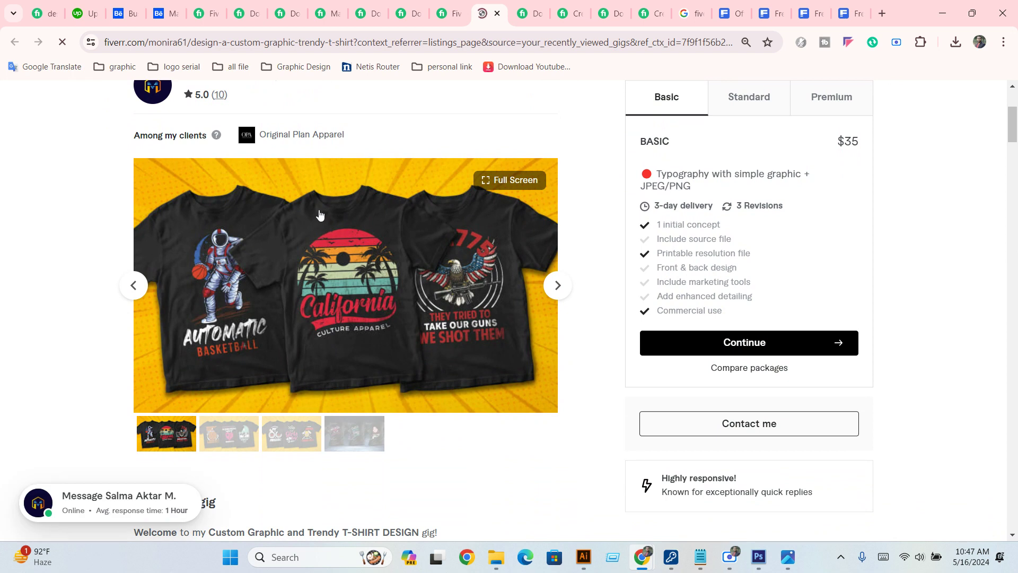
{"action": "scroll", "coordinate": [395, 336], "scroll_direction": "up", "scroll_amount": 1}
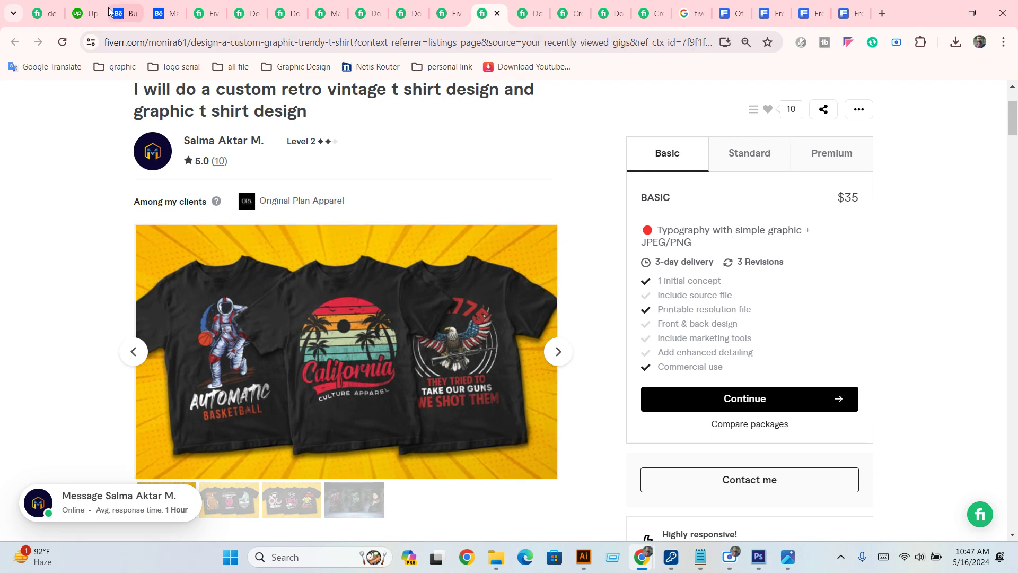
Open the typography and custom graphic t-shirt gig from the seller dashboard.
{"action": "left_click", "coordinate": [40, 16]}
{"action": "scroll", "coordinate": [808, 318], "scroll_direction": "down", "scroll_amount": 2}
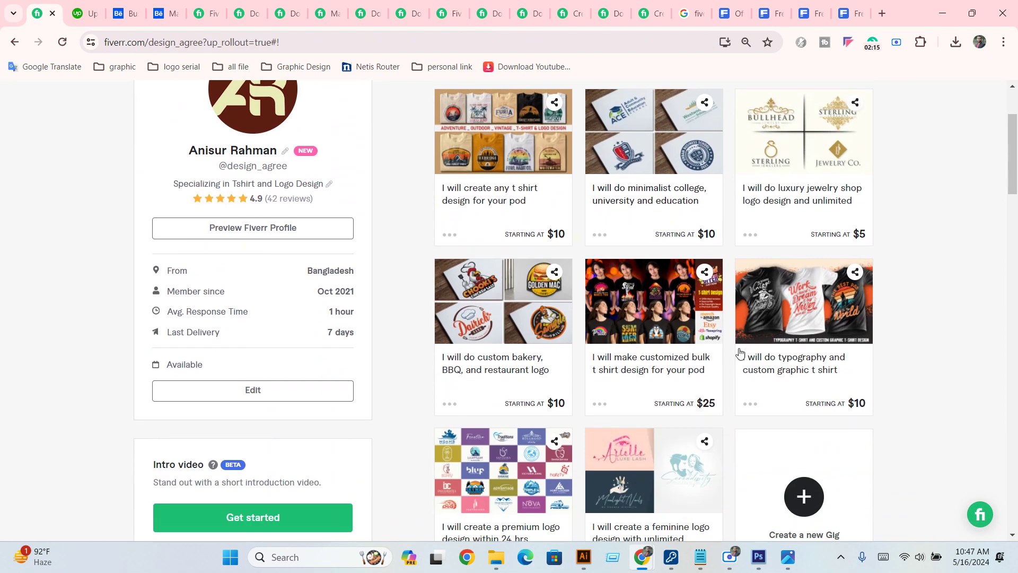
{"action": "left_click", "coordinate": [808, 321]}
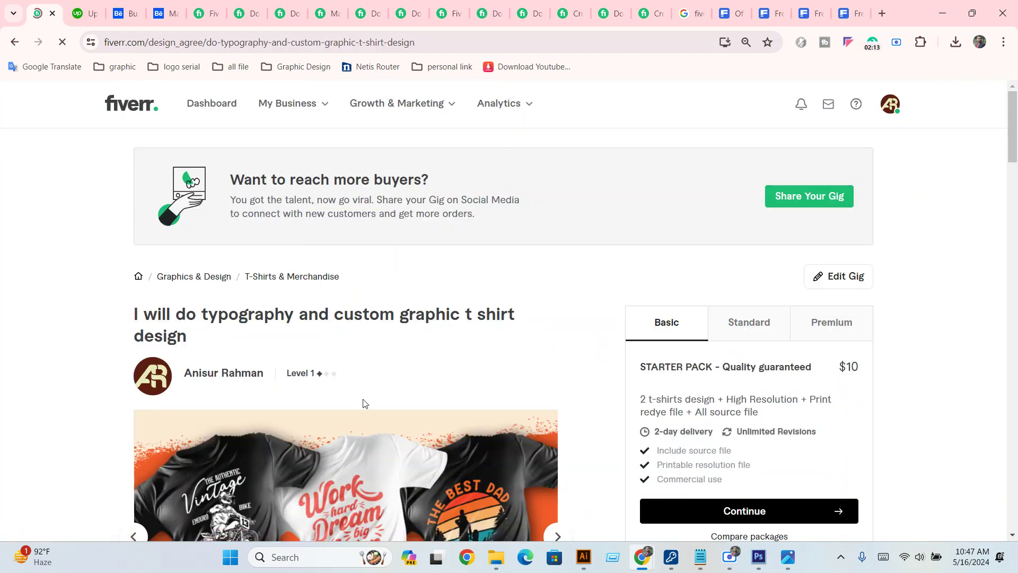
{"action": "scroll", "coordinate": [572, 286], "scroll_direction": "down", "scroll_amount": 5}
View the gig's hanging t-shirt mockup gallery full screen and step through its slides.
{"action": "left_click", "coordinate": [560, 273]}
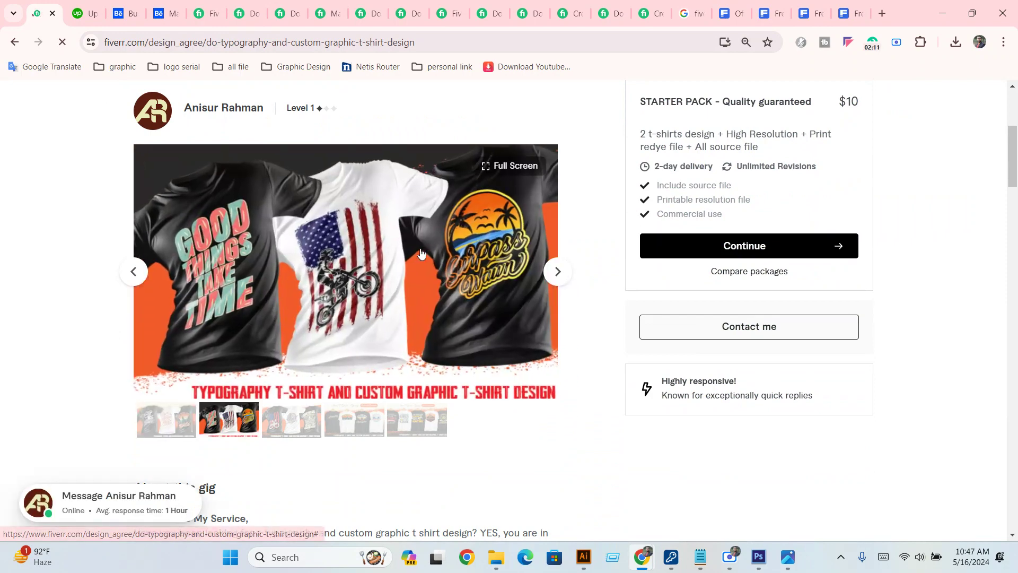
{"action": "left_click", "coordinate": [509, 300]}
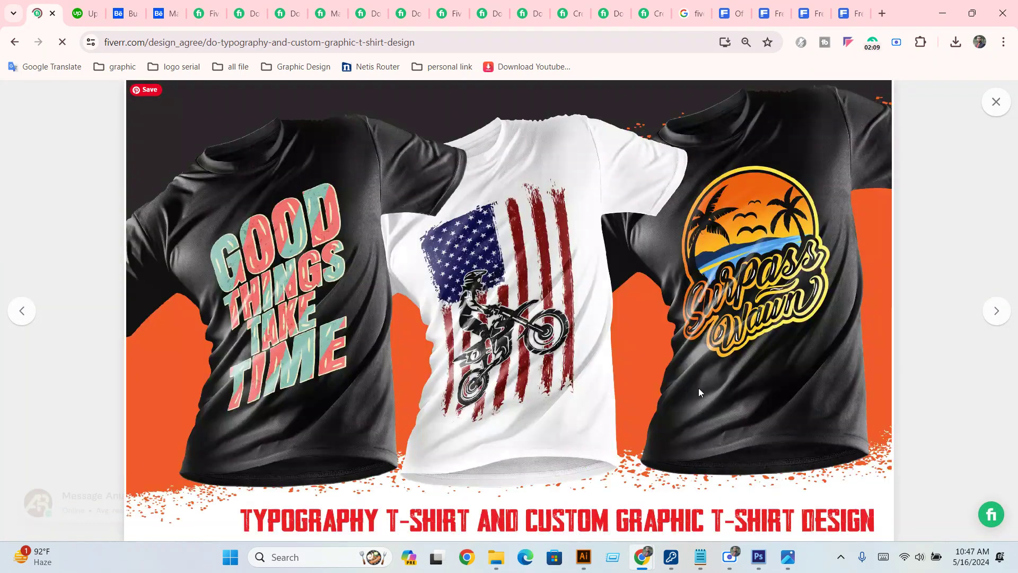
{"action": "left_click", "coordinate": [997, 313]}
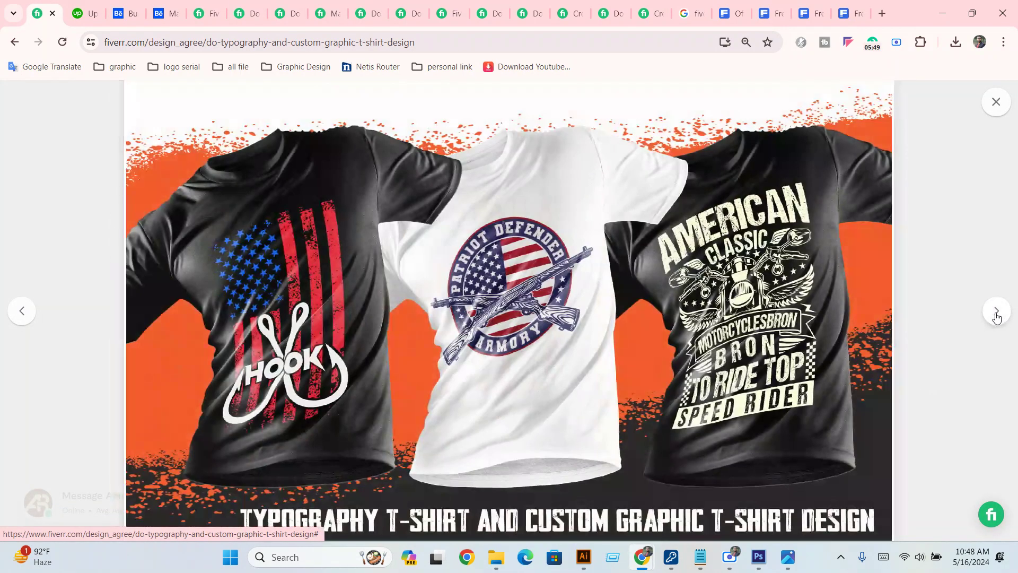
{"action": "left_click", "coordinate": [996, 315]}
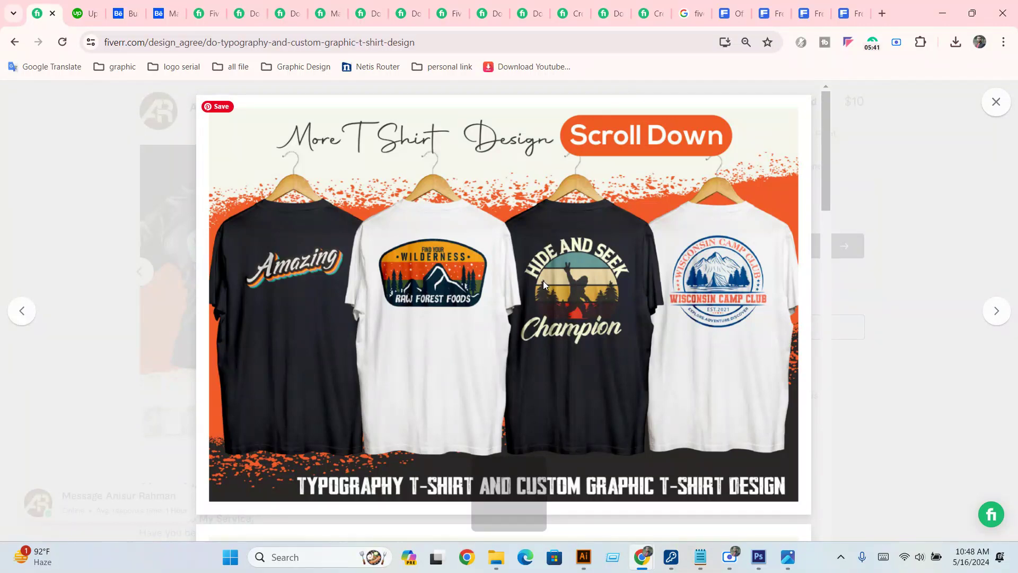
{"action": "scroll", "coordinate": [530, 391], "scroll_direction": "down", "scroll_amount": 2}
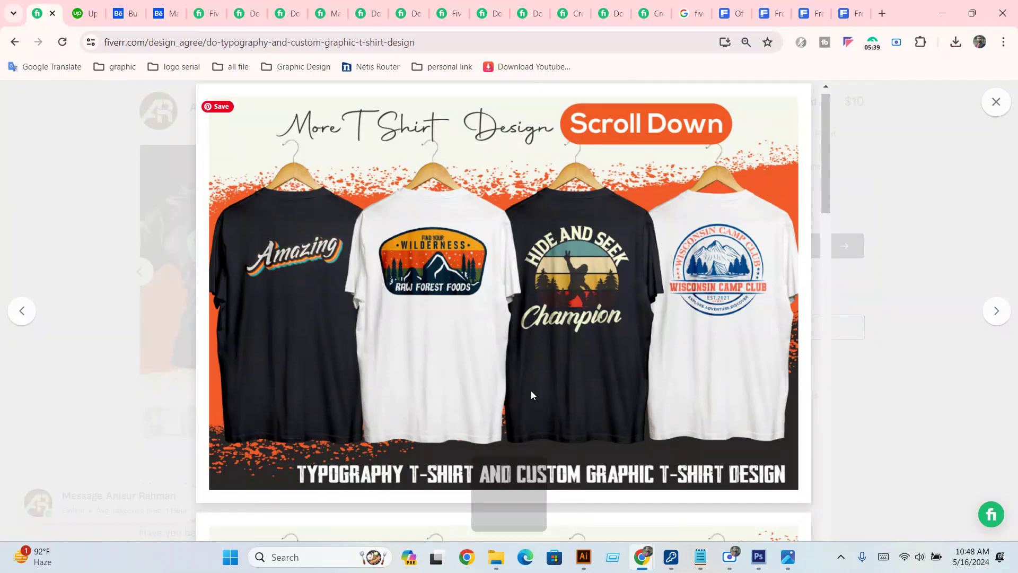
{"action": "scroll", "coordinate": [530, 391], "scroll_direction": "down", "scroll_amount": 3}
{"action": "scroll", "coordinate": [530, 390], "scroll_direction": "down", "scroll_amount": 2}
{"action": "scroll", "coordinate": [532, 395], "scroll_direction": "down", "scroll_amount": 4}
{"action": "scroll", "coordinate": [532, 395], "scroll_direction": "down", "scroll_amount": 2}
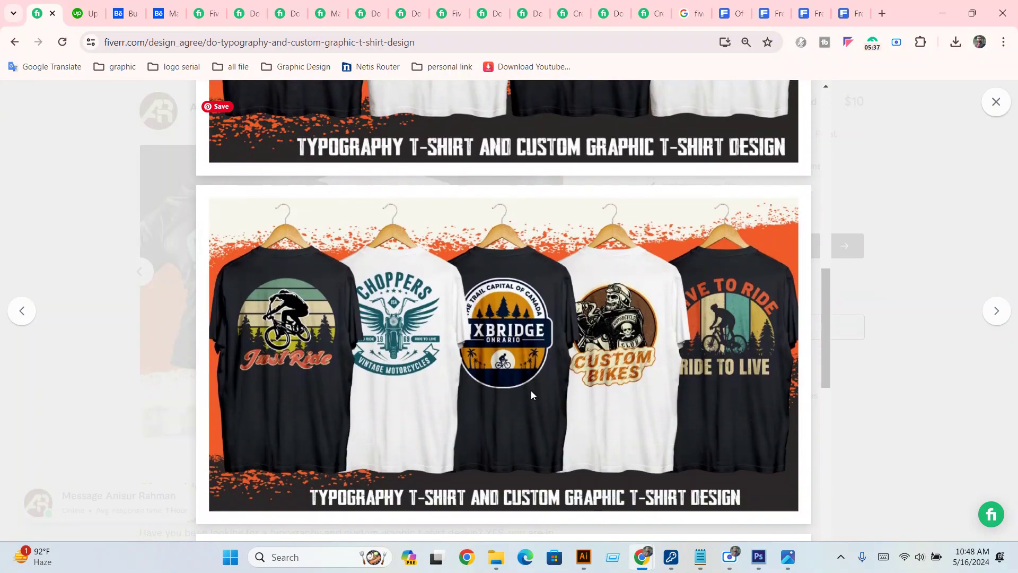
{"action": "scroll", "coordinate": [532, 395], "scroll_direction": "down", "scroll_amount": 3}
{"action": "scroll", "coordinate": [532, 395], "scroll_direction": "down", "scroll_amount": 6}
{"action": "scroll", "coordinate": [531, 391], "scroll_direction": "down", "scroll_amount": 3}
{"action": "scroll", "coordinate": [531, 390], "scroll_direction": "down", "scroll_amount": 2}
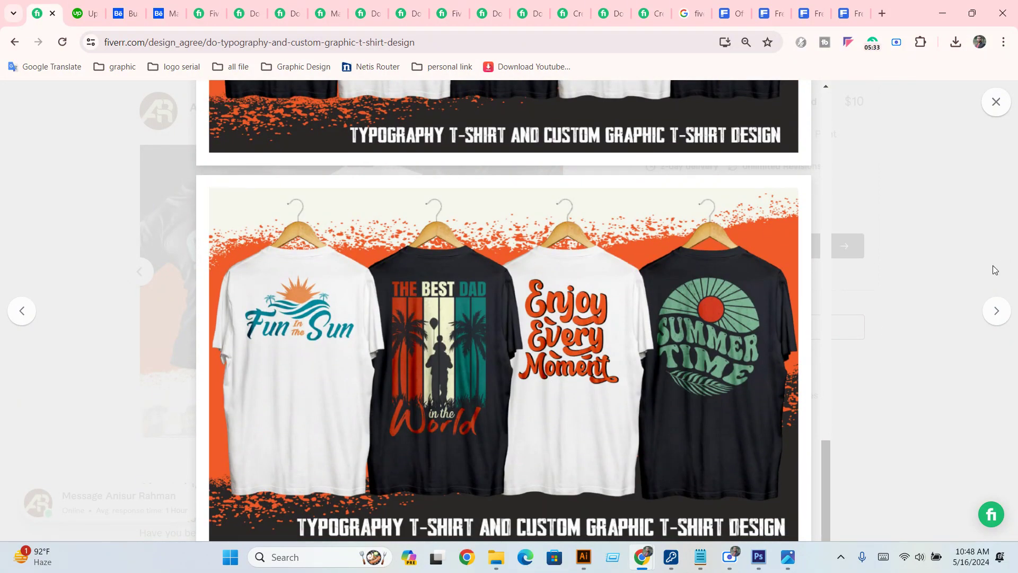
Advance the gallery and scroll through to the Christmas and road-trip tee mockups.
{"action": "left_click", "coordinate": [996, 311]}
{"action": "scroll", "coordinate": [526, 369], "scroll_direction": "down", "scroll_amount": 1}
{"action": "scroll", "coordinate": [518, 370], "scroll_direction": "down", "scroll_amount": 5}
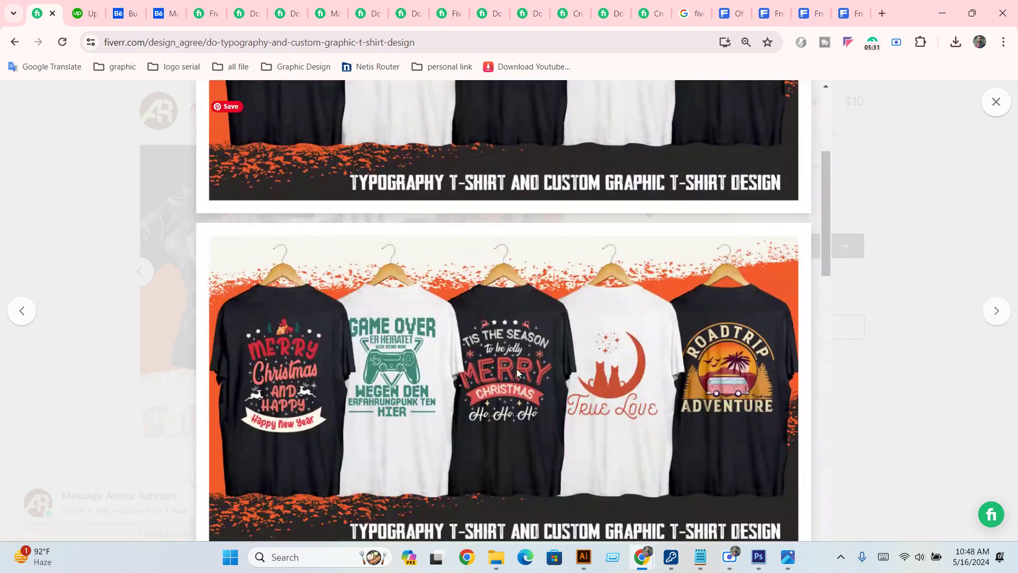
{"action": "scroll", "coordinate": [518, 370], "scroll_direction": "down", "scroll_amount": 4}
{"action": "scroll", "coordinate": [517, 371], "scroll_direction": "down", "scroll_amount": 4}
{"action": "scroll", "coordinate": [518, 373], "scroll_direction": "down", "scroll_amount": 4}
{"action": "scroll", "coordinate": [518, 373], "scroll_direction": "down", "scroll_amount": 7}
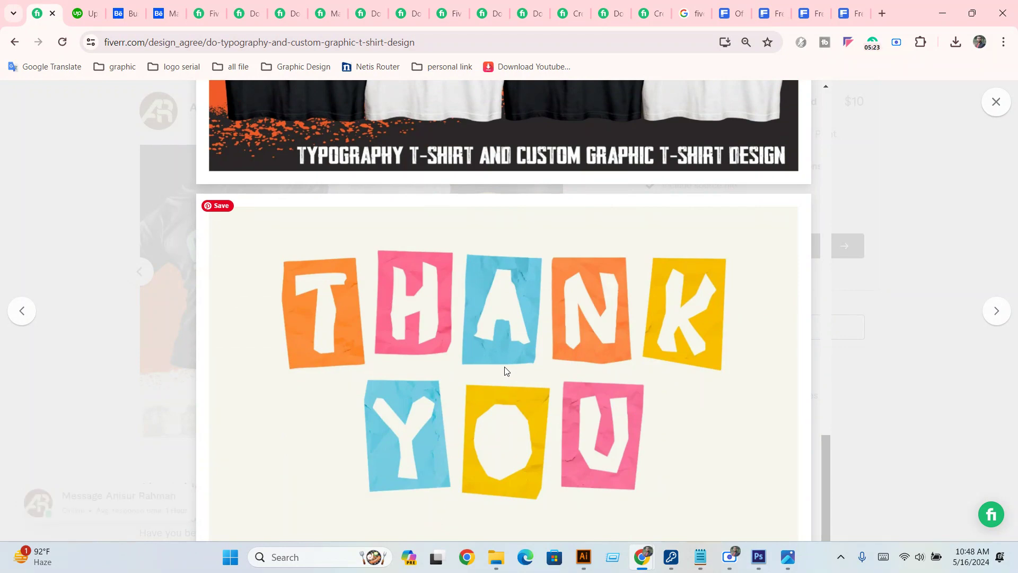
{"action": "scroll", "coordinate": [459, 352], "scroll_direction": "up", "scroll_amount": 5}
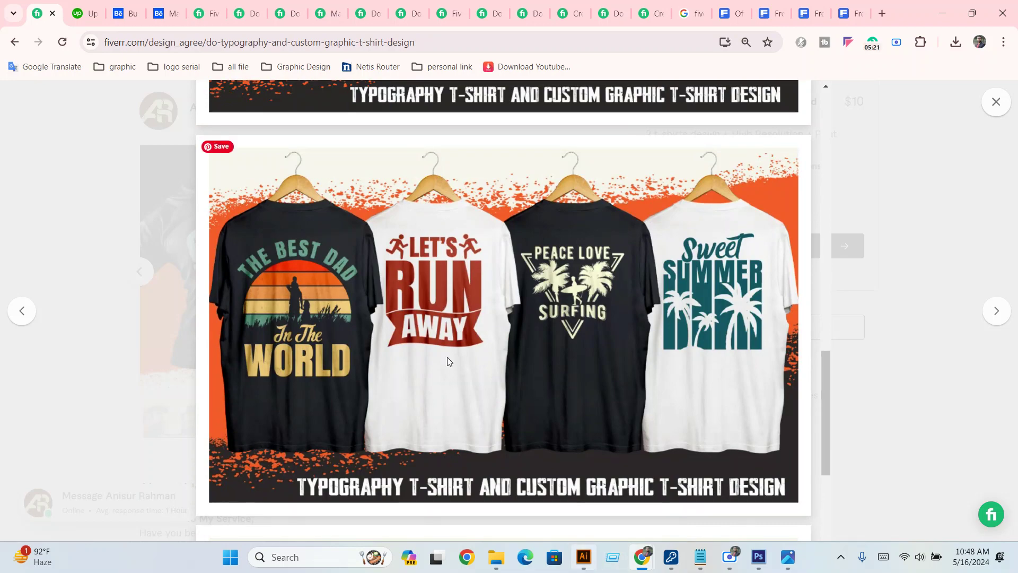
{"action": "scroll", "coordinate": [447, 357], "scroll_direction": "up", "scroll_amount": 10}
{"action": "scroll", "coordinate": [414, 329], "scroll_direction": "up", "scroll_amount": 5}
{"action": "scroll", "coordinate": [354, 416], "scroll_direction": "down", "scroll_amount": 2}
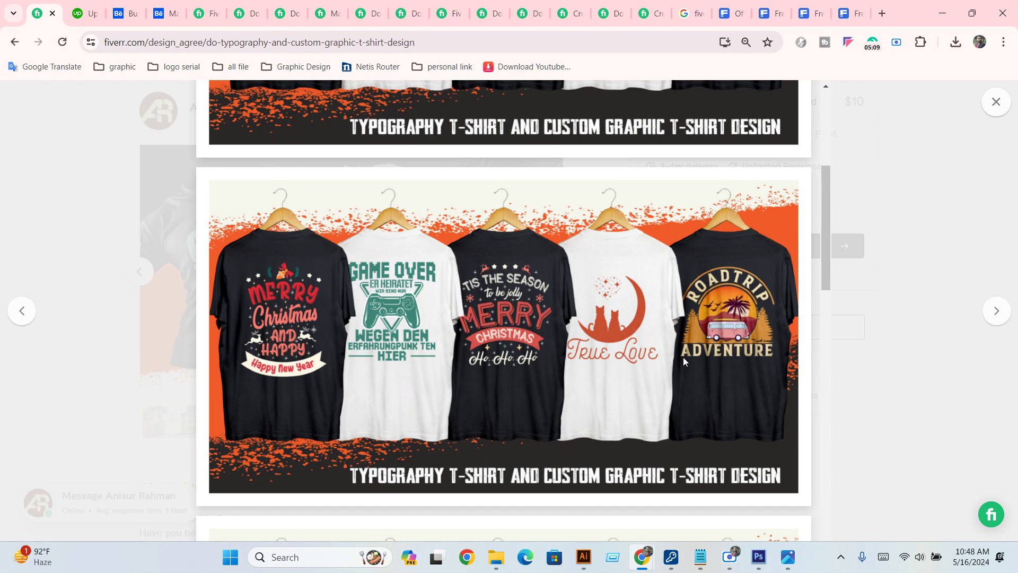
{"action": "left_click", "coordinate": [943, 12]}
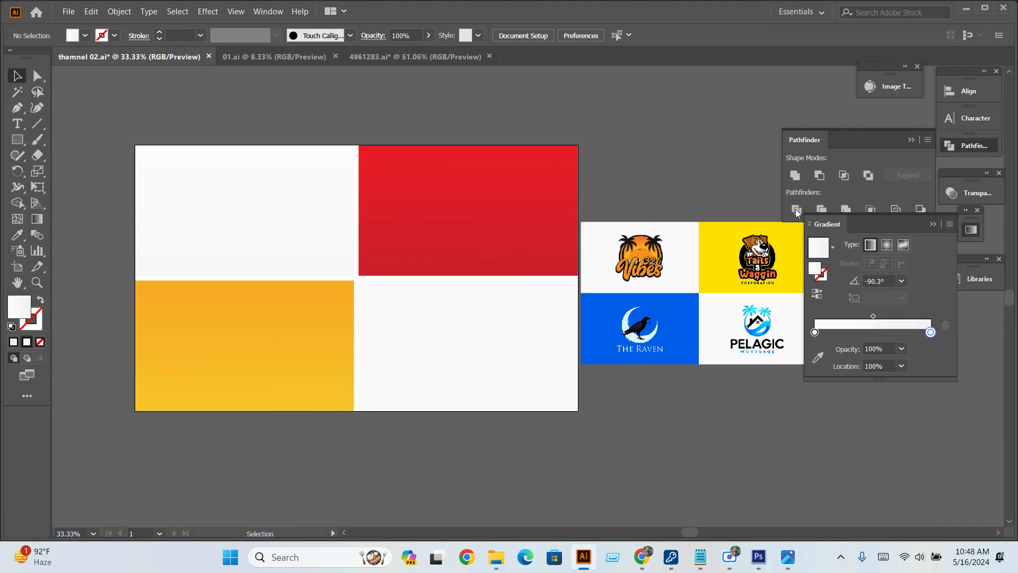
{"action": "mouse_move", "coordinate": [496, 556]}
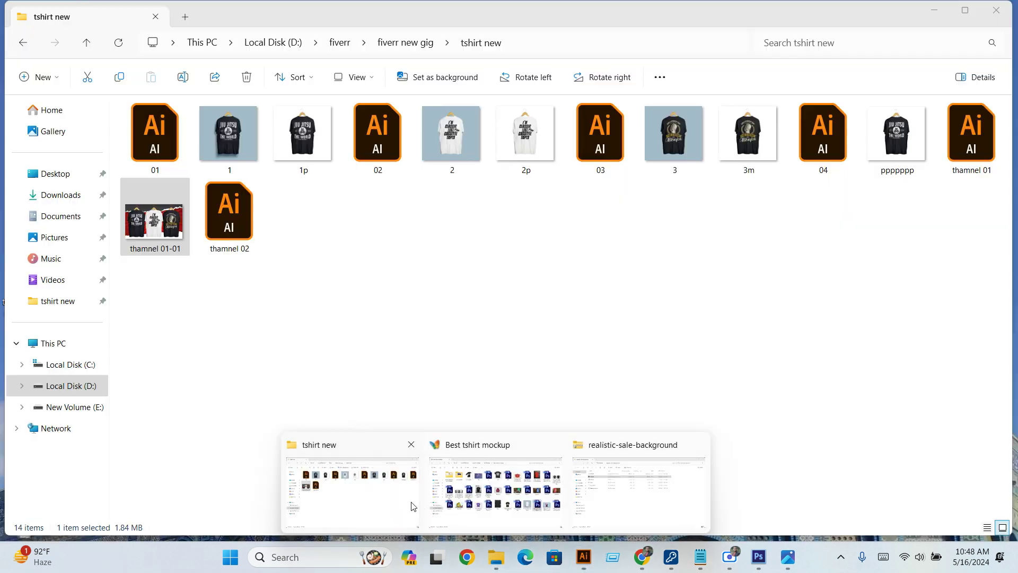
{"action": "left_click", "coordinate": [413, 506]}
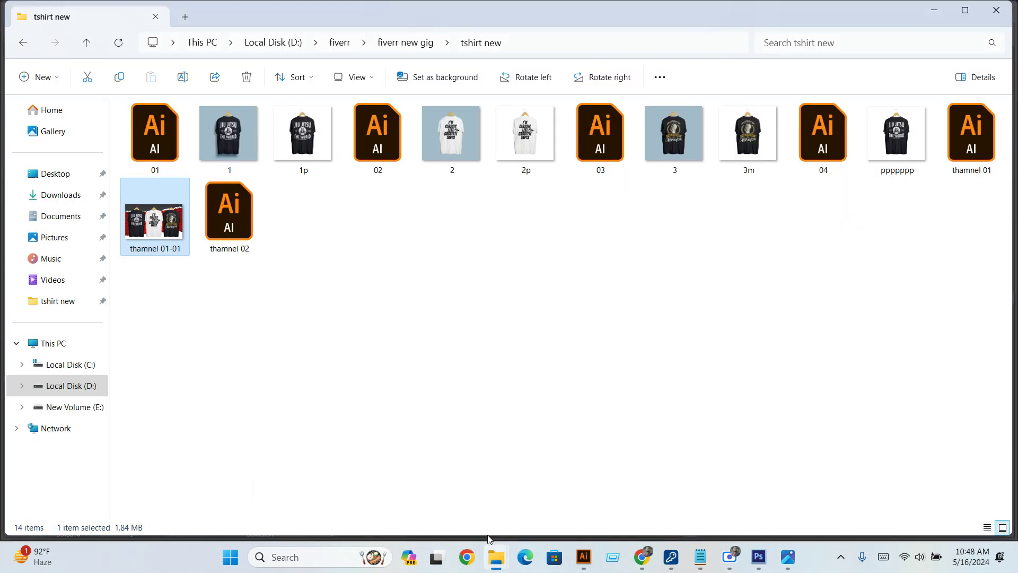
{"action": "mouse_move", "coordinate": [641, 556]}
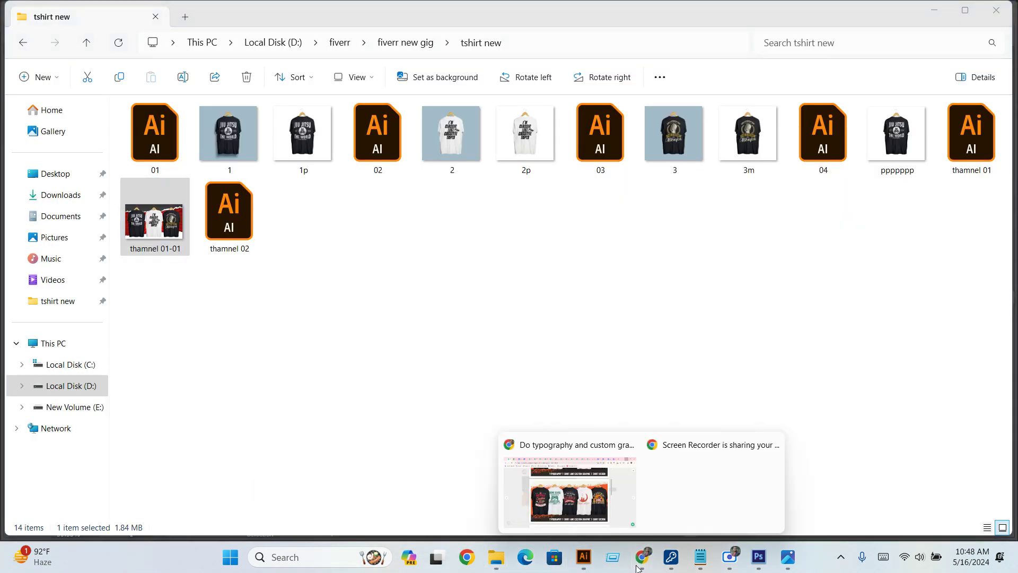
{"action": "left_click", "coordinate": [573, 485]}
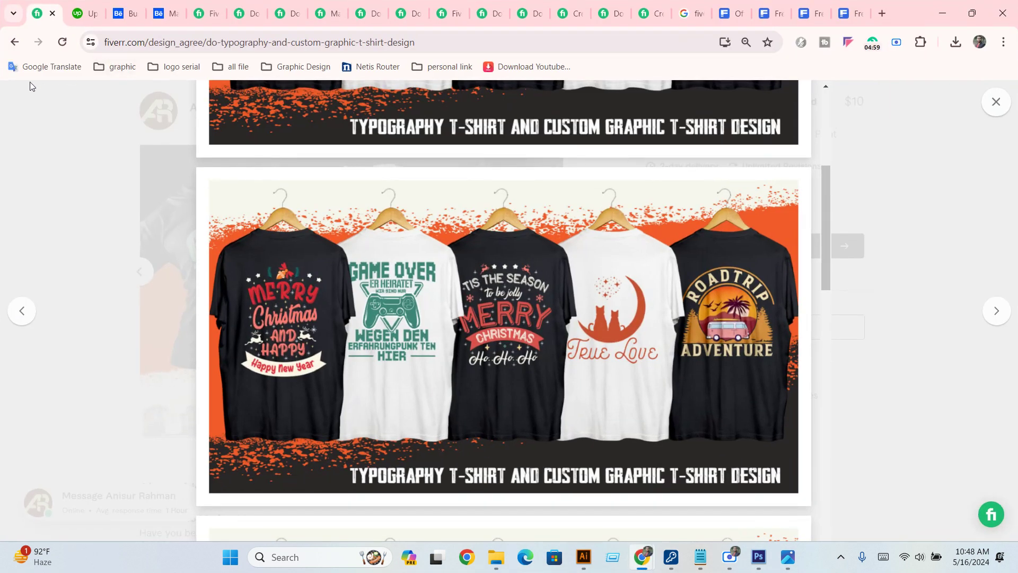
From the seller's profile, open the feminine logo gig and page through its enlarged gallery.
{"action": "left_click", "coordinate": [15, 47]}
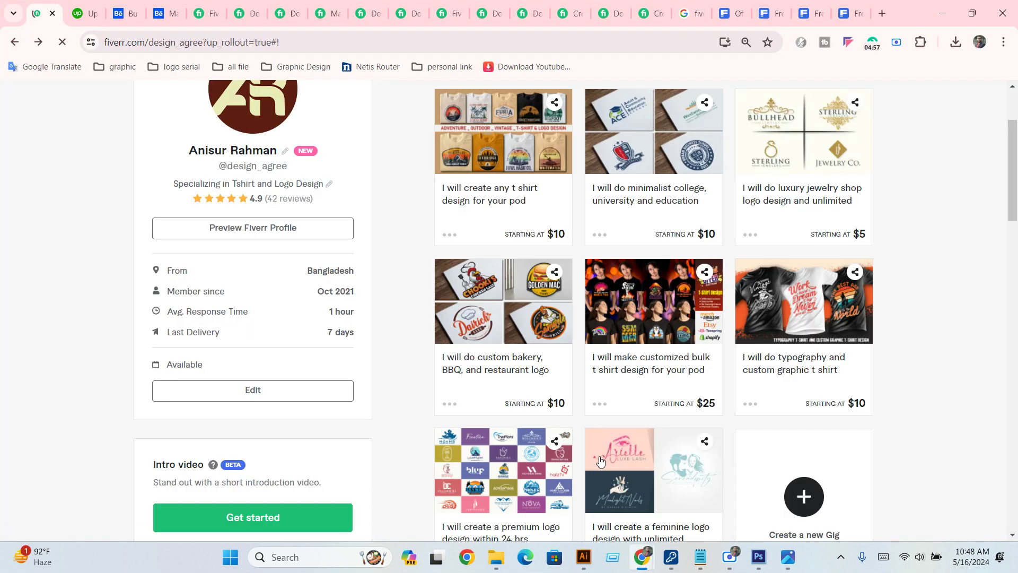
{"action": "left_click", "coordinate": [607, 454]}
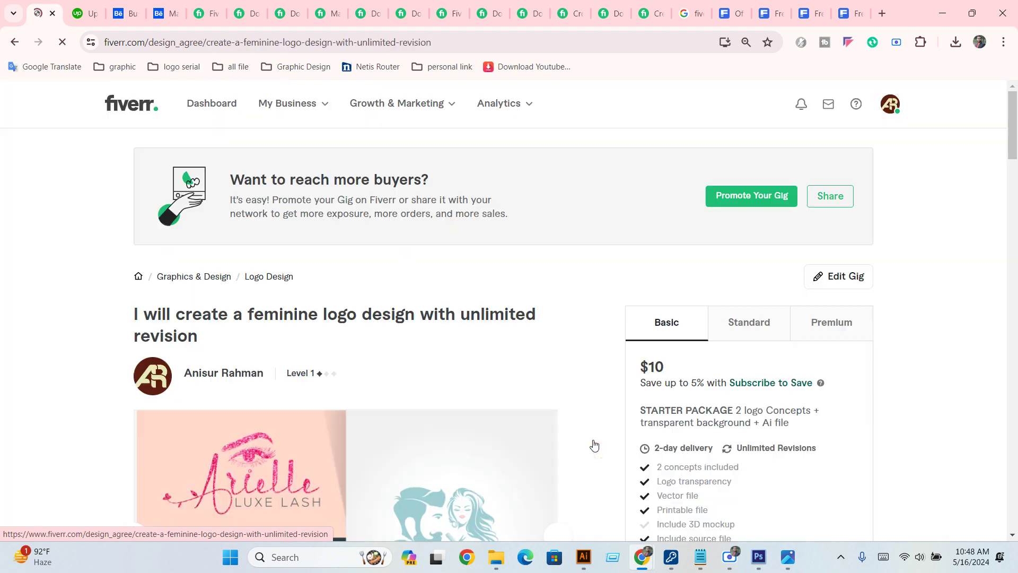
{"action": "scroll", "coordinate": [607, 381], "scroll_direction": "down", "scroll_amount": 3}
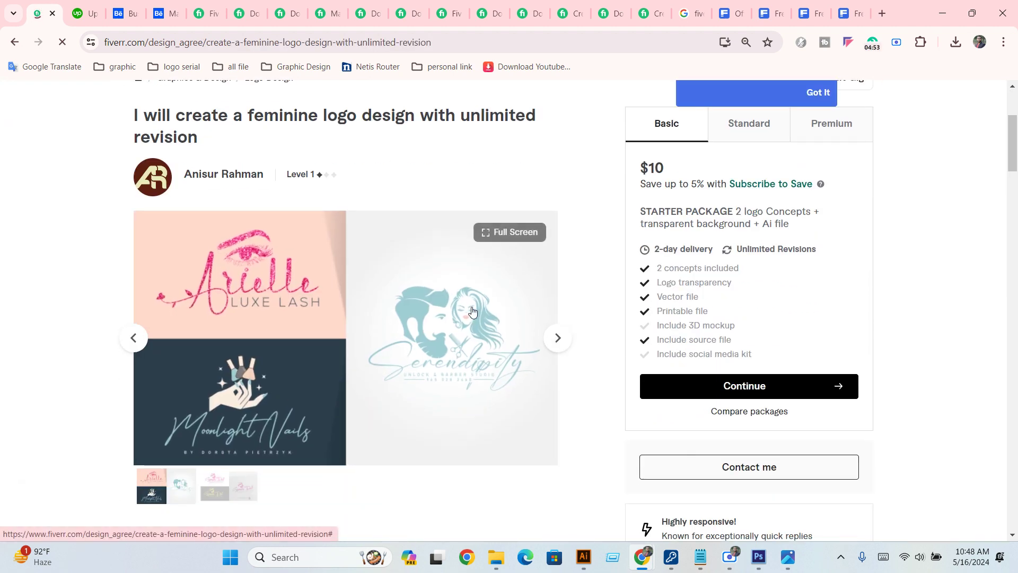
{"action": "left_click", "coordinate": [536, 366]}
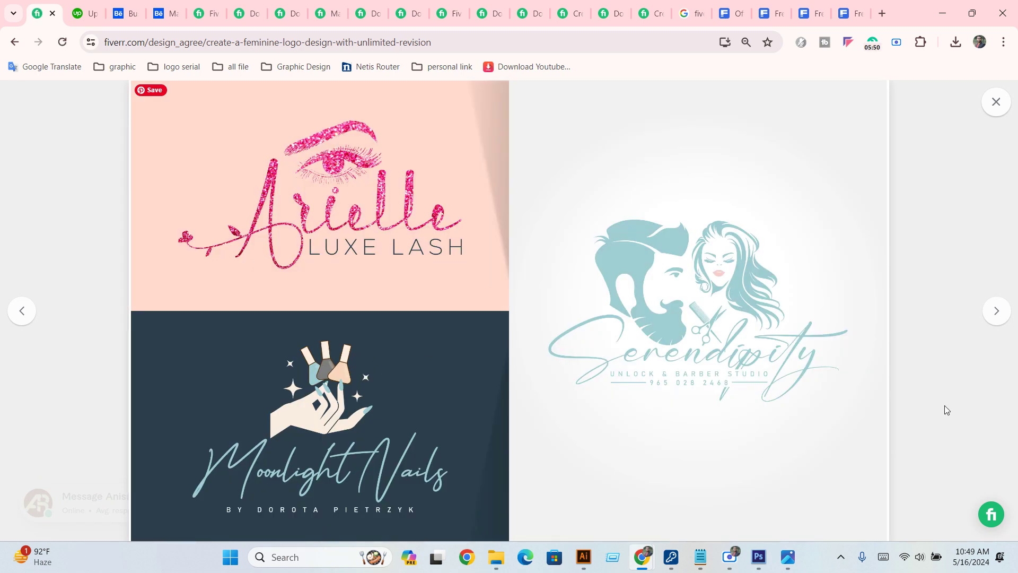
{"action": "left_click", "coordinate": [999, 311]}
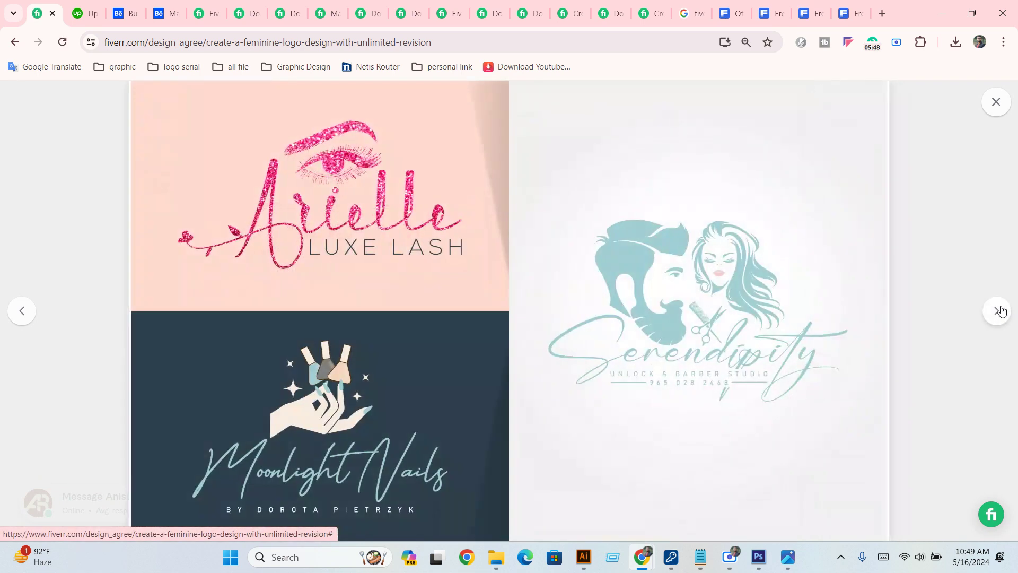
{"action": "left_click", "coordinate": [998, 312]}
{"action": "left_click", "coordinate": [18, 325]}
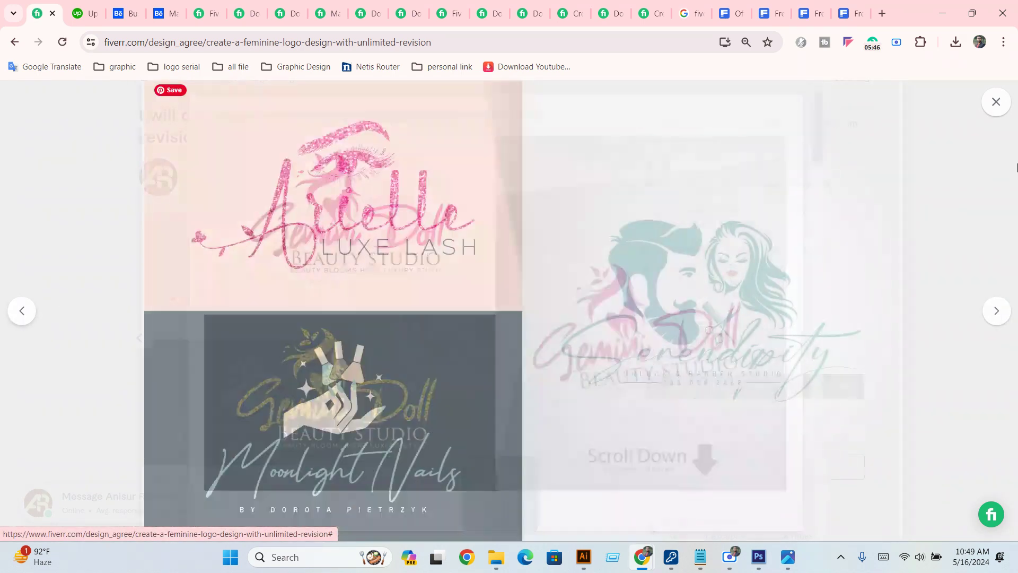
Enlarge the Gemini Doll logo sample, scroll through it, and close the viewer.
{"action": "scroll", "coordinate": [425, 361], "scroll_direction": "down", "scroll_amount": 1}
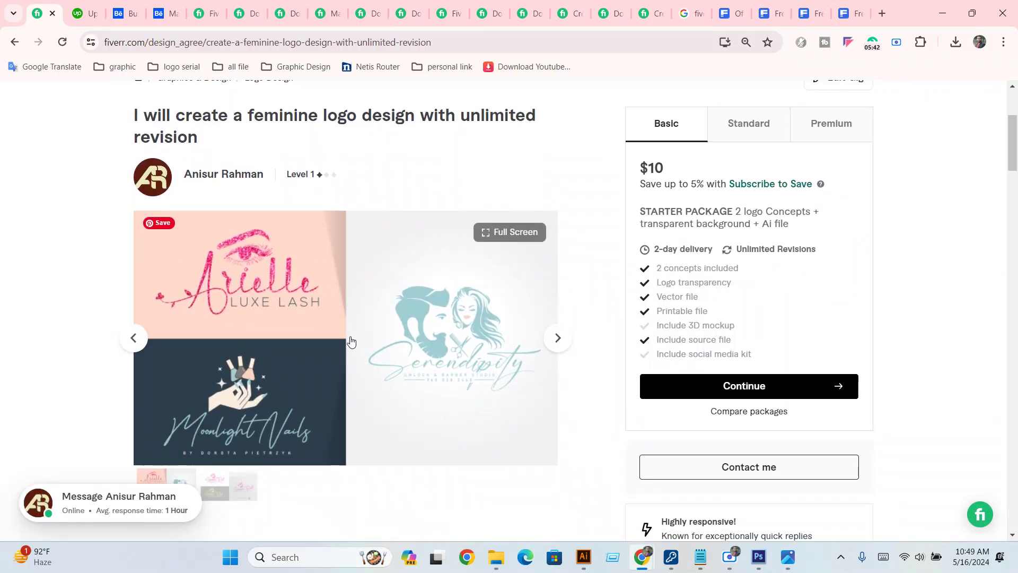
{"action": "left_click", "coordinate": [553, 346]}
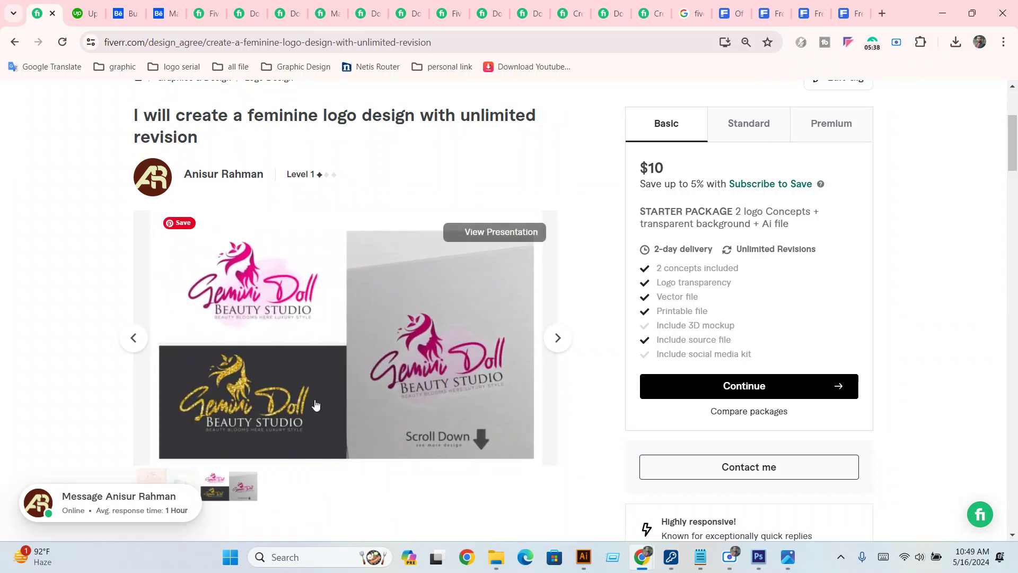
{"action": "left_click", "coordinate": [335, 361]}
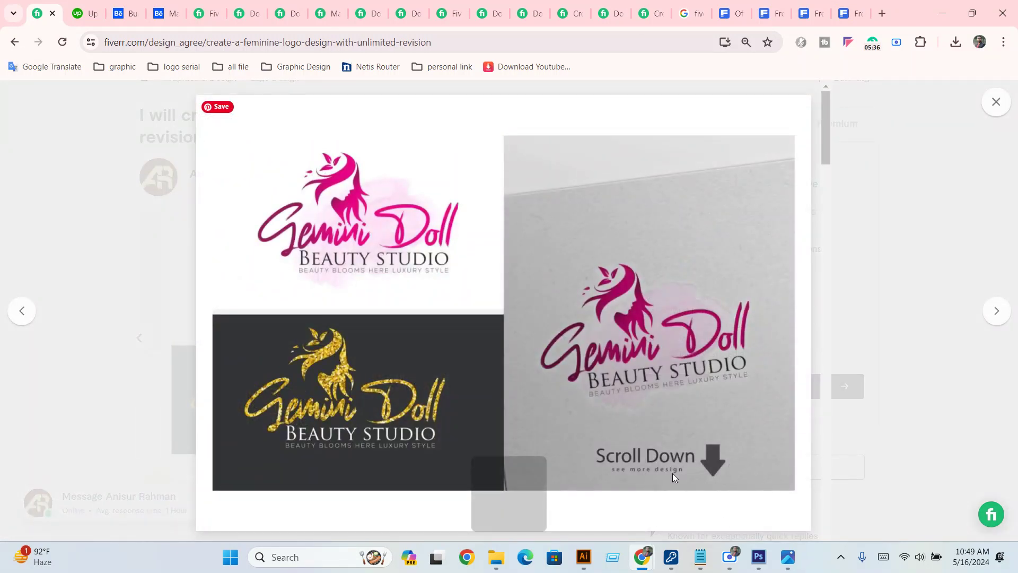
{"action": "scroll", "coordinate": [679, 473], "scroll_direction": "down", "scroll_amount": 5}
{"action": "scroll", "coordinate": [683, 470], "scroll_direction": "down", "scroll_amount": 5}
{"action": "scroll", "coordinate": [683, 471], "scroll_direction": "down", "scroll_amount": 5}
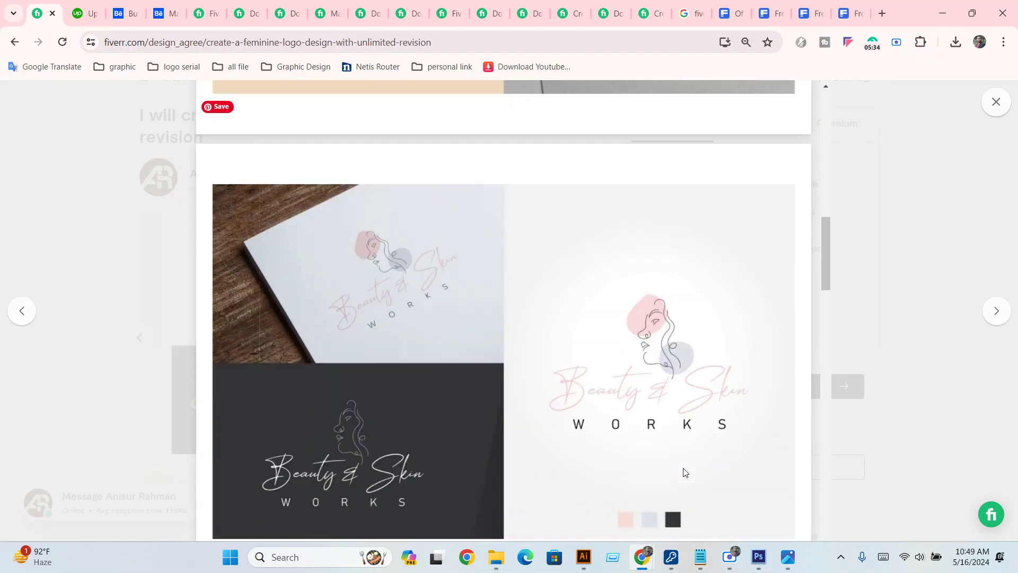
{"action": "scroll", "coordinate": [684, 472], "scroll_direction": "down", "scroll_amount": 5}
{"action": "scroll", "coordinate": [684, 472], "scroll_direction": "down", "scroll_amount": 5}
{"action": "scroll", "coordinate": [683, 472], "scroll_direction": "down", "scroll_amount": 4}
{"action": "scroll", "coordinate": [683, 472], "scroll_direction": "down", "scroll_amount": 5}
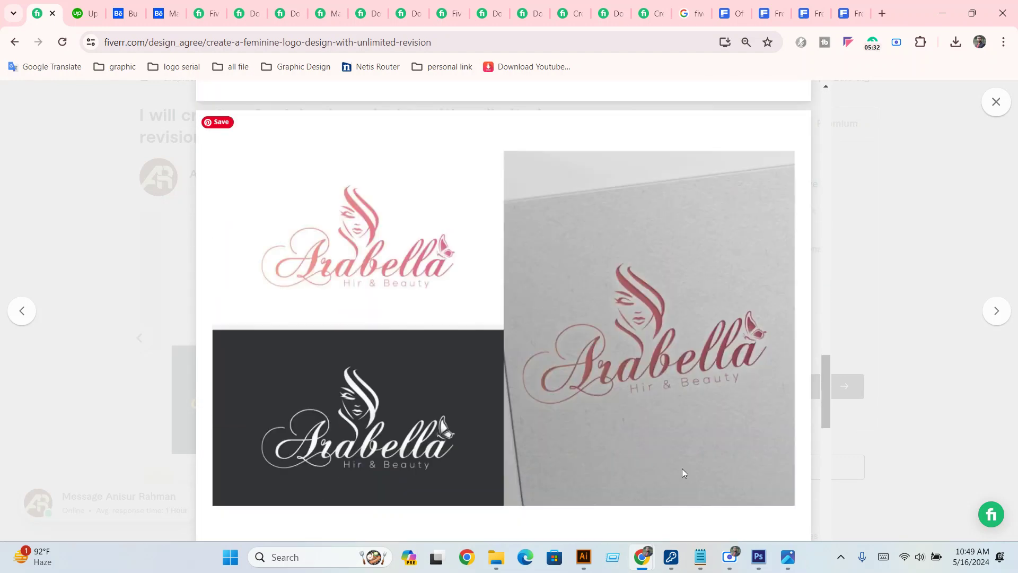
{"action": "scroll", "coordinate": [683, 472], "scroll_direction": "down", "scroll_amount": 7}
{"action": "scroll", "coordinate": [682, 469], "scroll_direction": "down", "scroll_amount": 4}
{"action": "scroll", "coordinate": [683, 471], "scroll_direction": "down", "scroll_amount": 5}
{"action": "scroll", "coordinate": [683, 472], "scroll_direction": "down", "scroll_amount": 2}
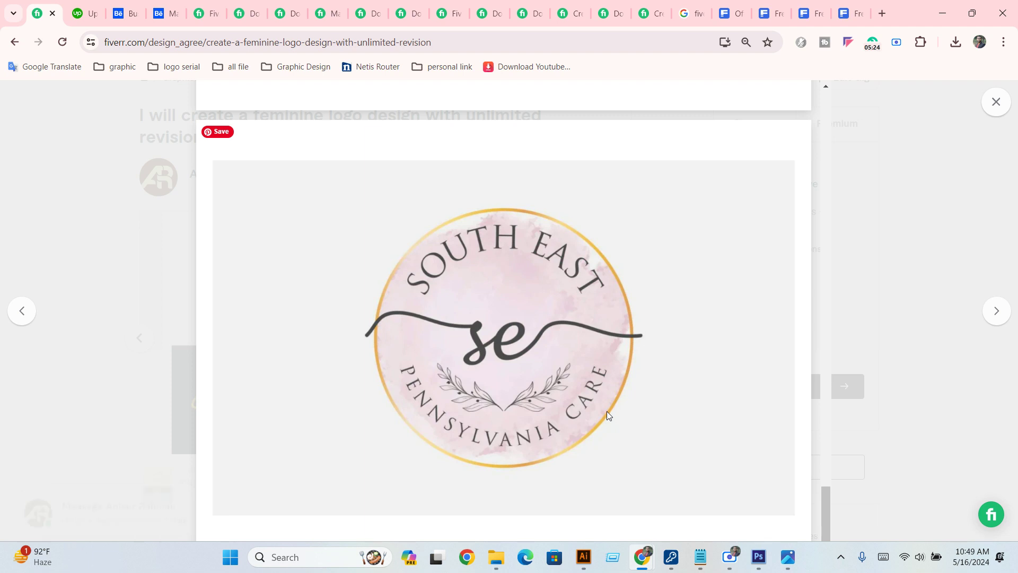
{"action": "left_click", "coordinate": [995, 102]}
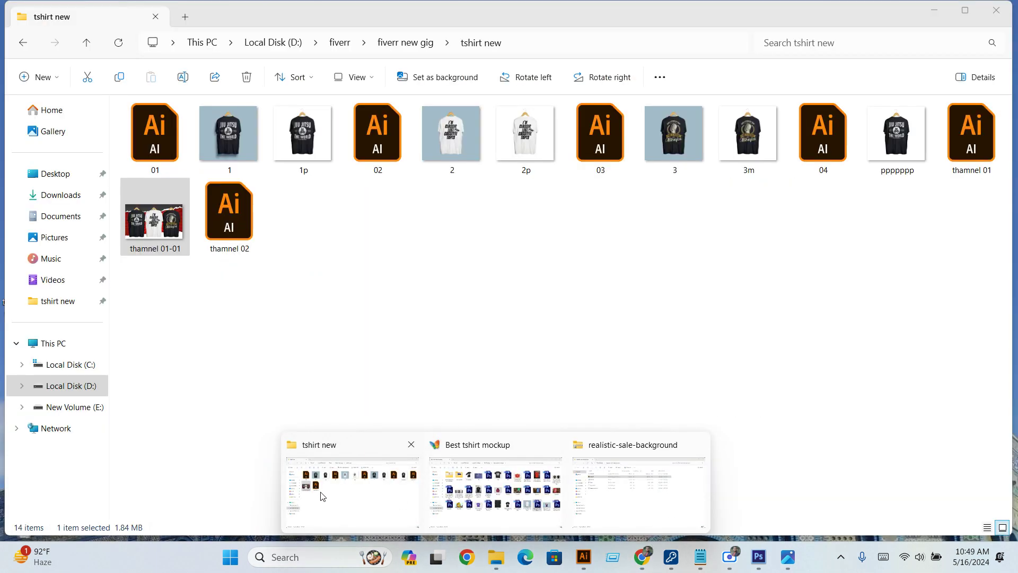
{"action": "left_click", "coordinate": [322, 497]}
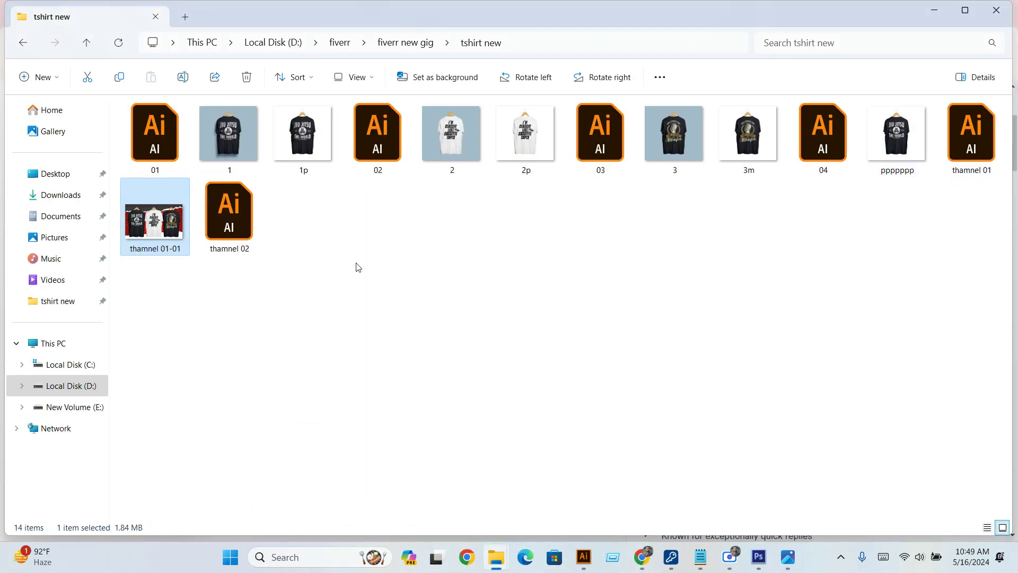
{"action": "double_click", "coordinate": [147, 243]}
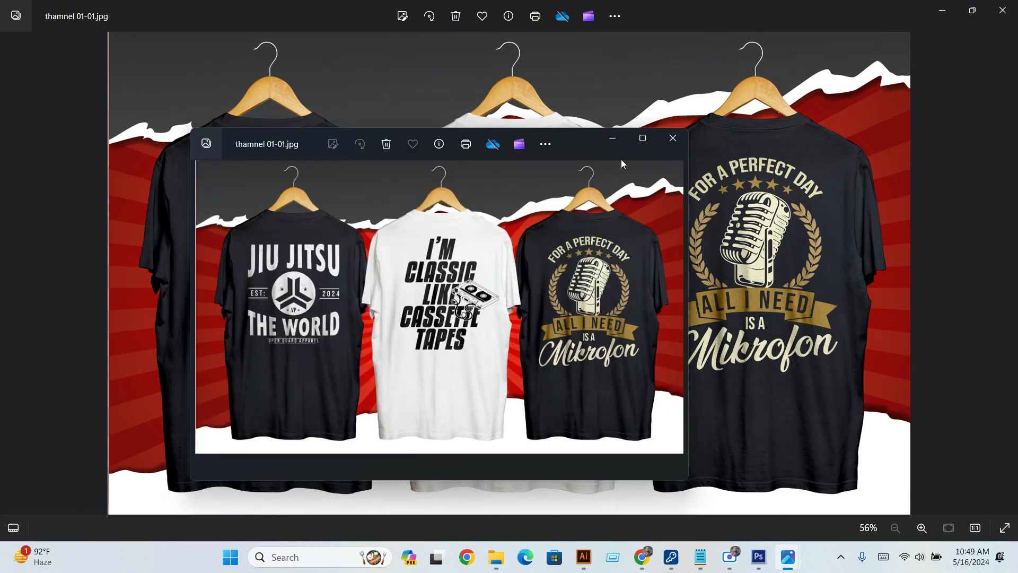
{"action": "left_click", "coordinate": [645, 139]}
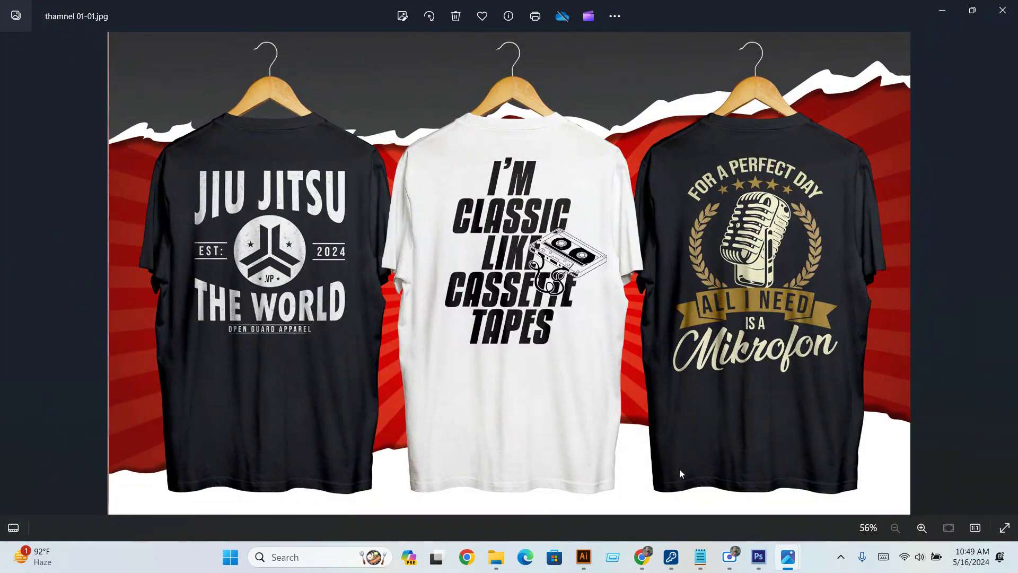
{"action": "mouse_move", "coordinate": [641, 557]}
{"action": "left_click", "coordinate": [568, 485]}
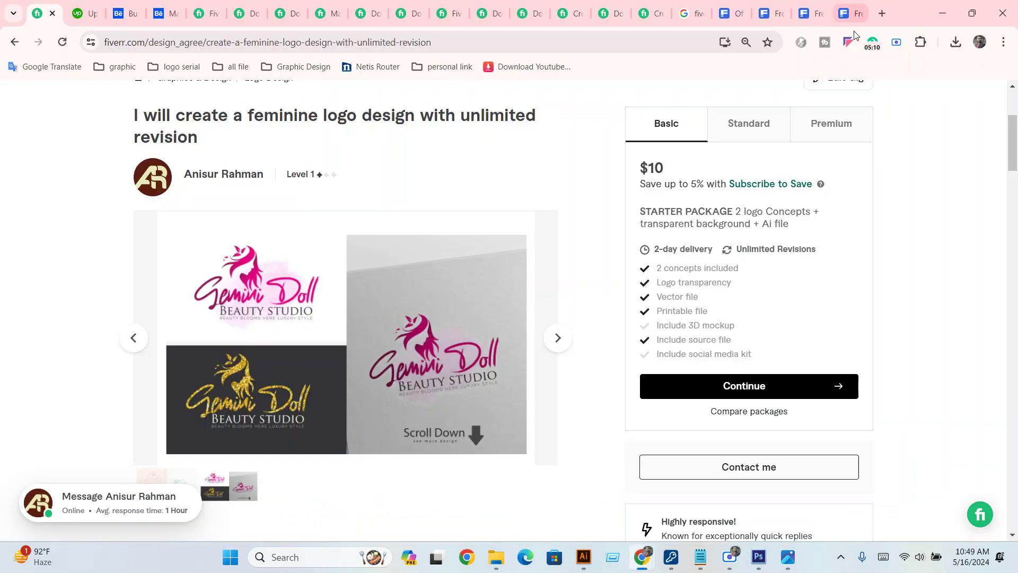
In a new tab, search Google for 'image to pdf converter'.
{"action": "left_click", "coordinate": [879, 15]}
{"action": "left_click", "coordinate": [416, 292]}
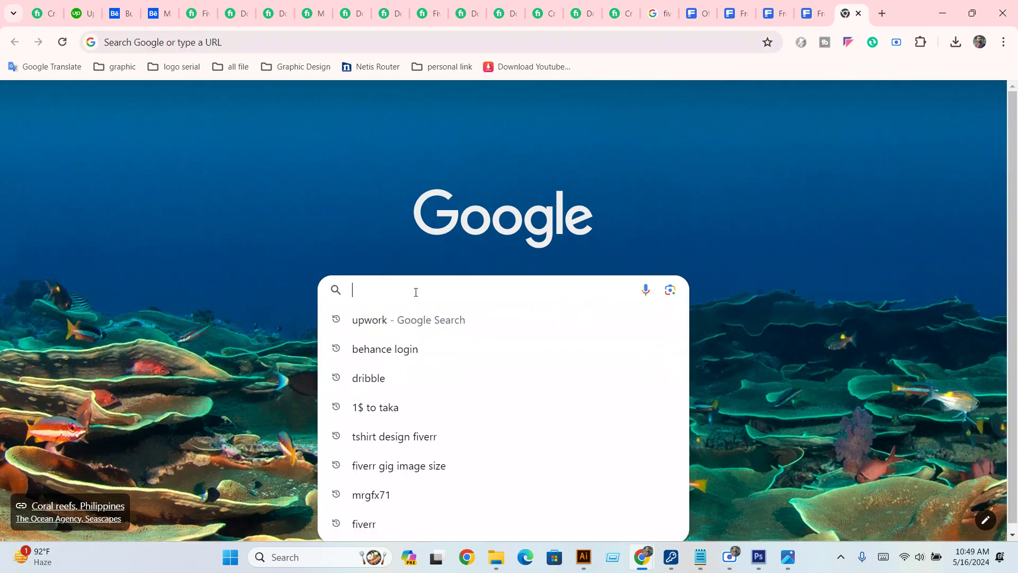
{"action": "type", "text": "im"}
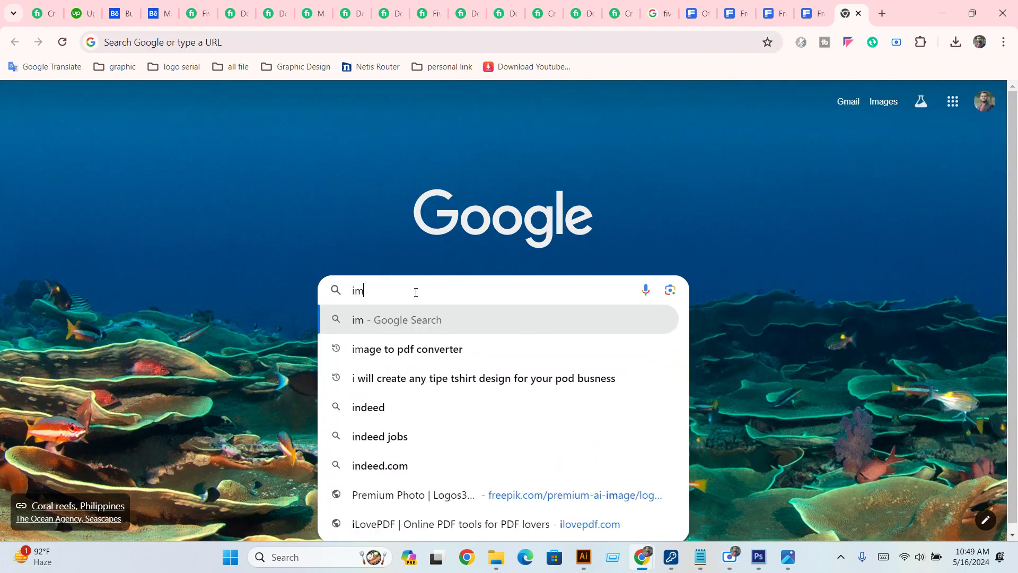
{"action": "type", "text": "age to"}
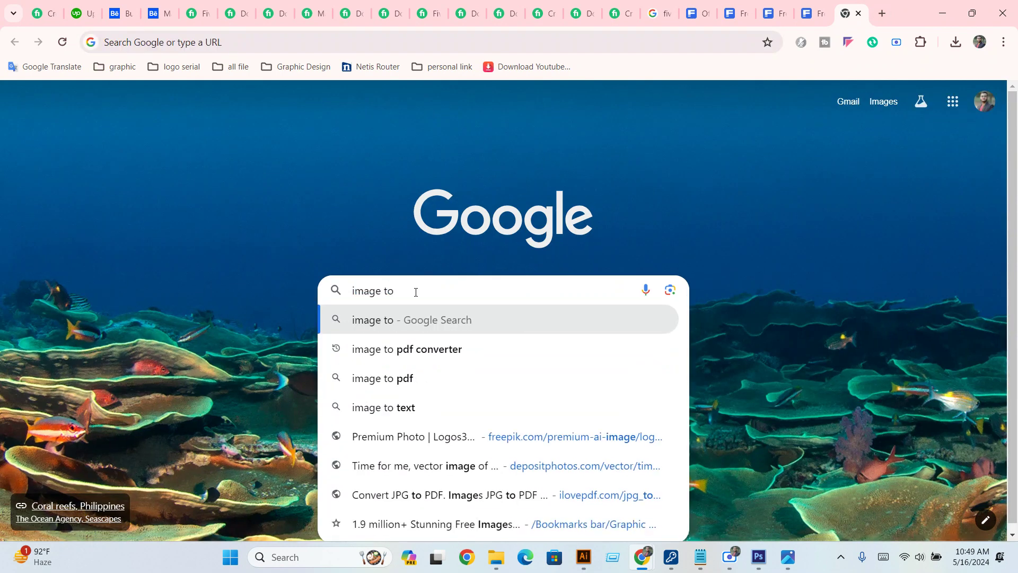
{"action": "left_click", "coordinate": [448, 345]}
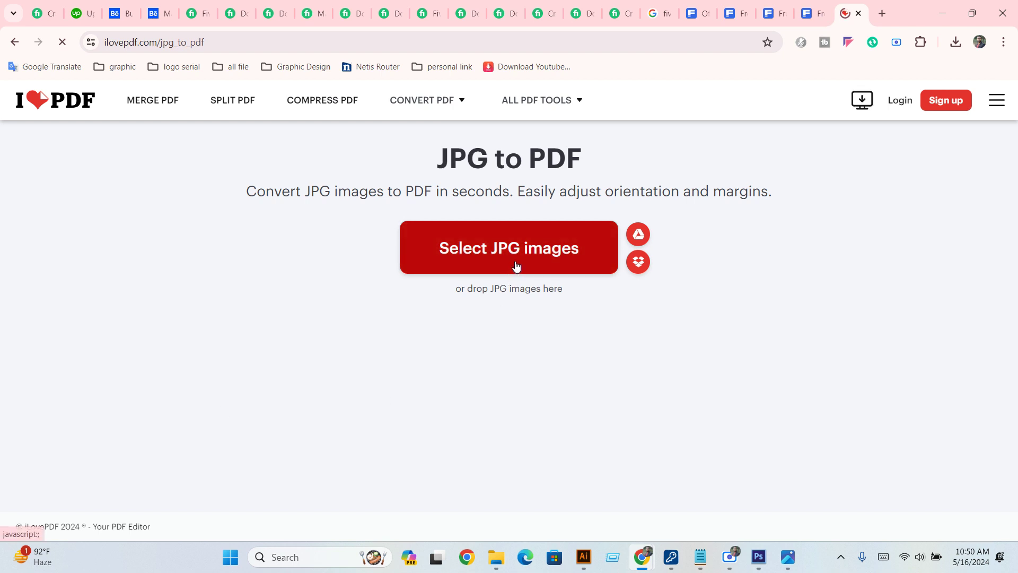
Move between Illustrator, iLovePDF and Fiverr tabs, enlarging the feminine logo gig's Gemini Doll image.
{"action": "left_click", "coordinate": [584, 557]}
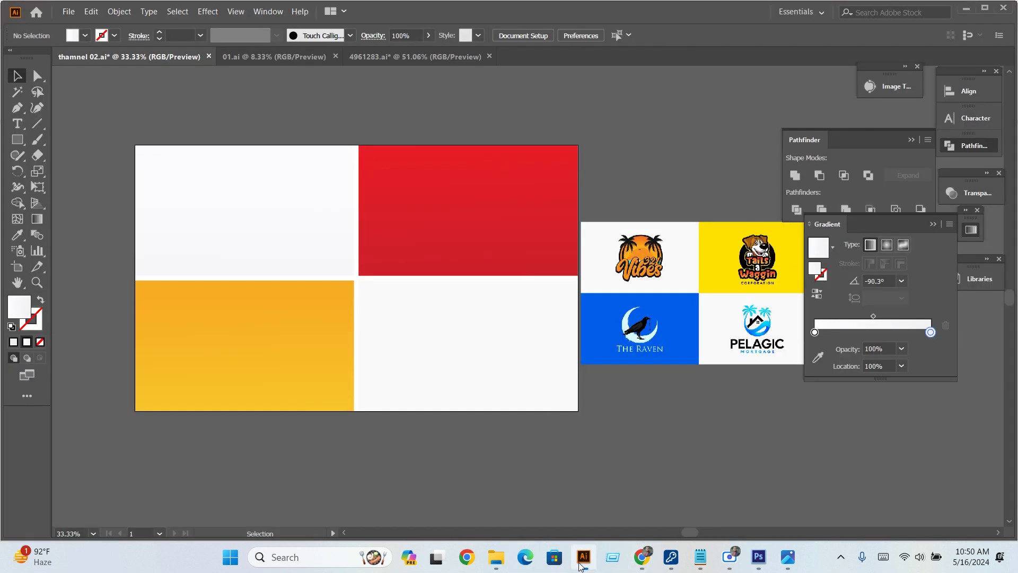
{"action": "mouse_move", "coordinate": [641, 557]}
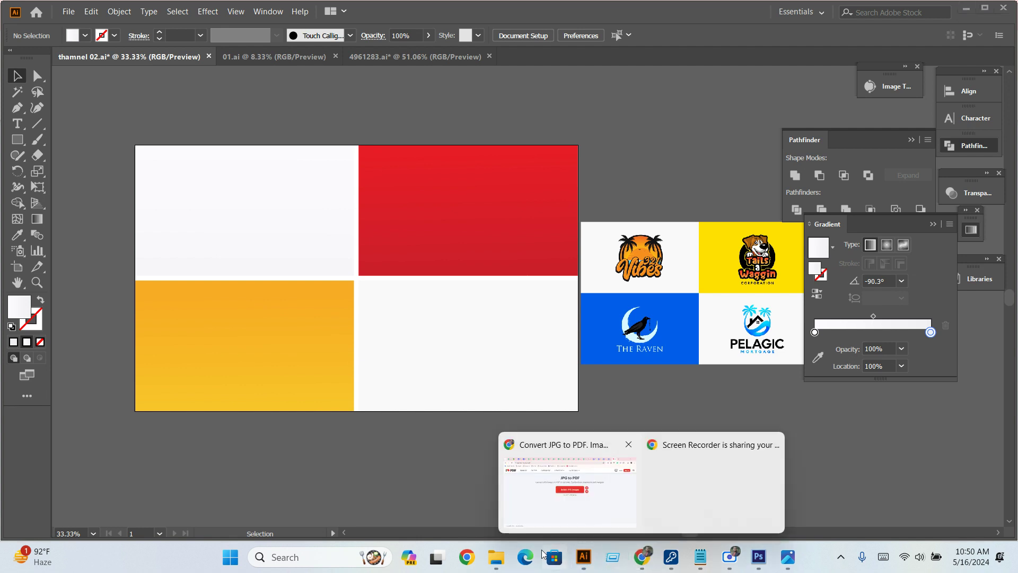
{"action": "left_click", "coordinate": [611, 496]}
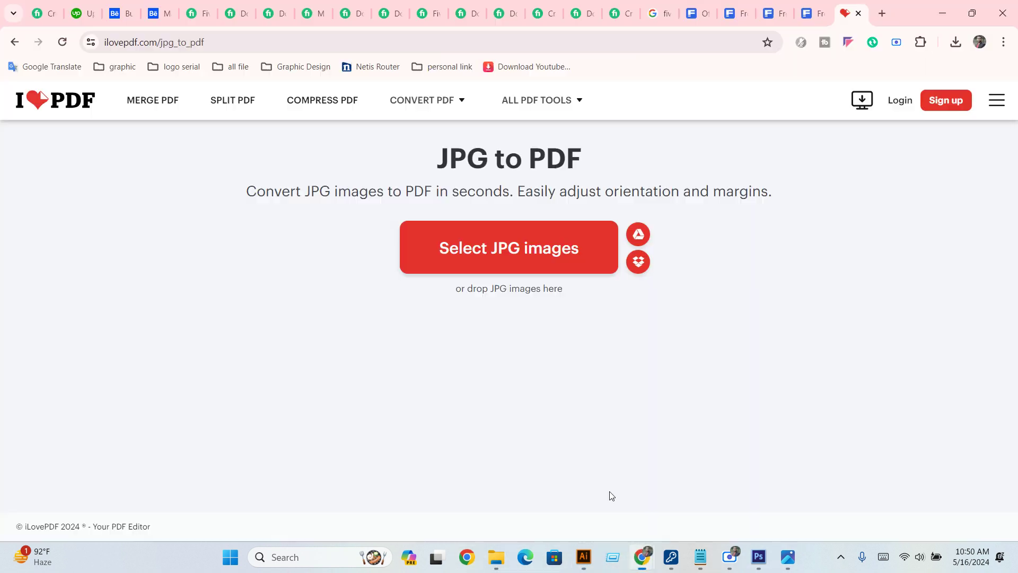
{"action": "left_click", "coordinate": [233, 13]}
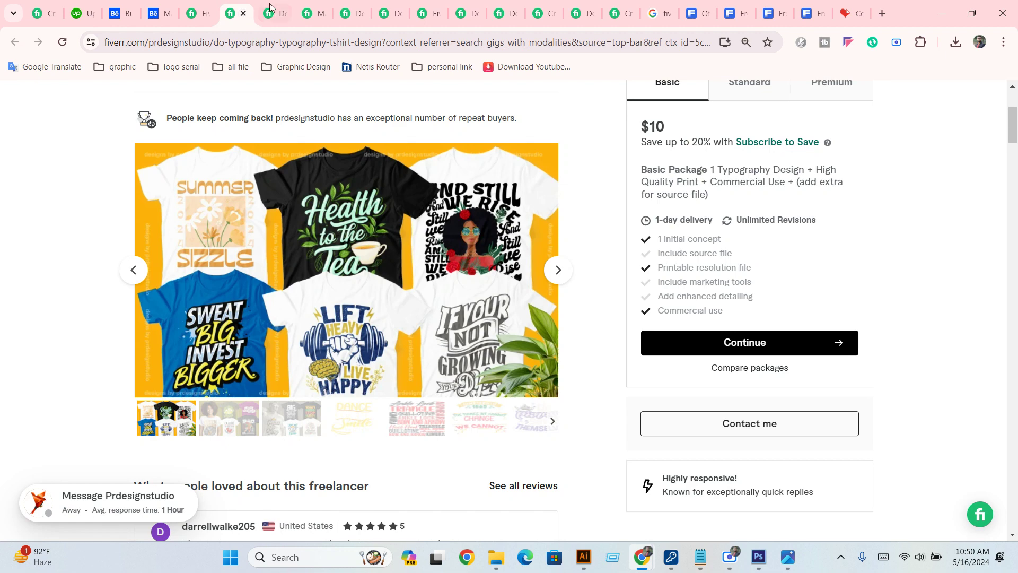
{"action": "left_click", "coordinate": [37, 13]}
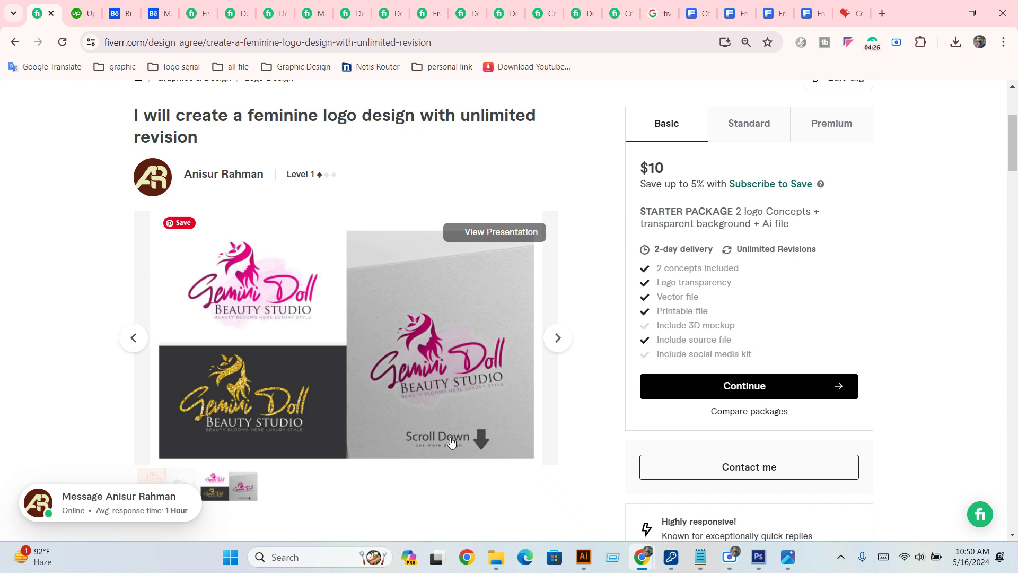
{"action": "left_click", "coordinate": [396, 371]}
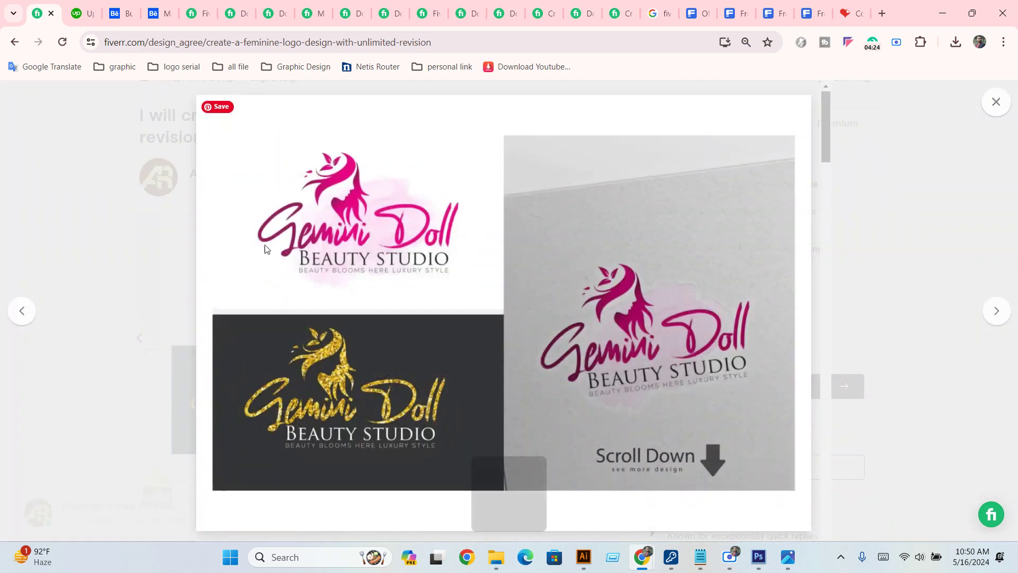
Hide Illustrator and scroll the Fiverr gallery down to the Sacred Putrescence sample.
{"action": "left_click", "coordinate": [584, 557]}
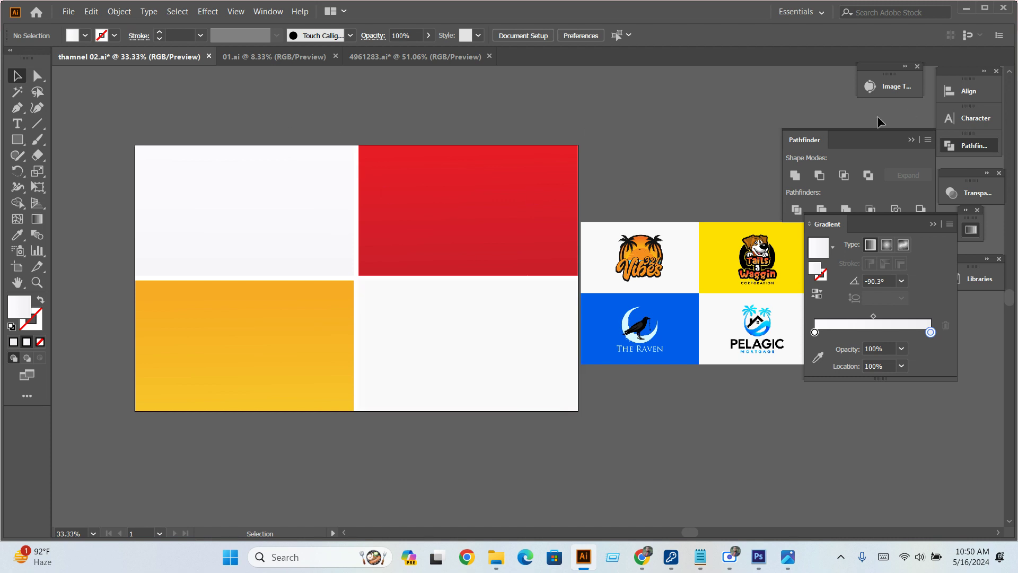
{"action": "left_click", "coordinate": [966, 9]}
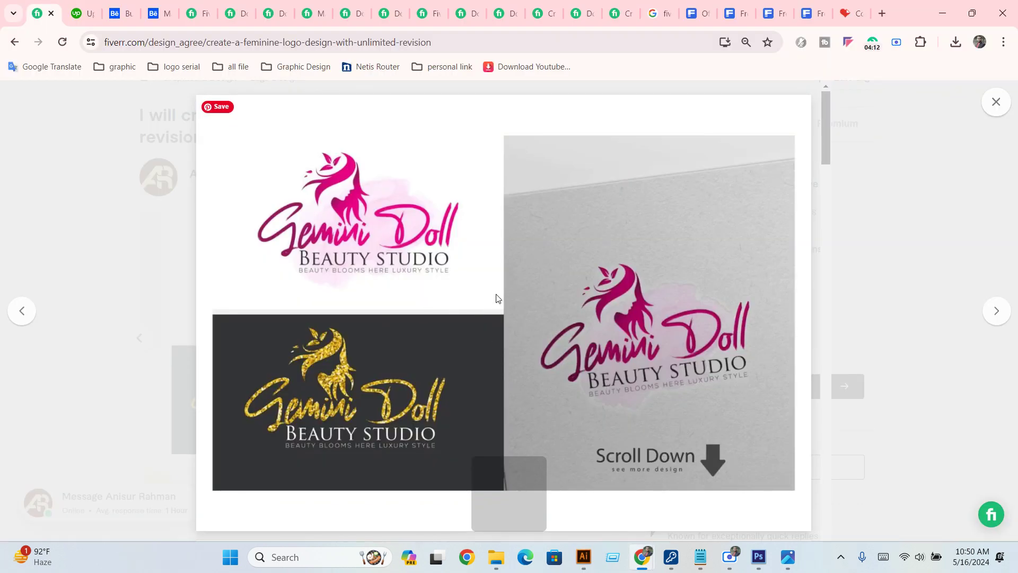
{"action": "scroll", "coordinate": [680, 403], "scroll_direction": "down", "scroll_amount": 4}
{"action": "scroll", "coordinate": [679, 403], "scroll_direction": "down", "scroll_amount": 5}
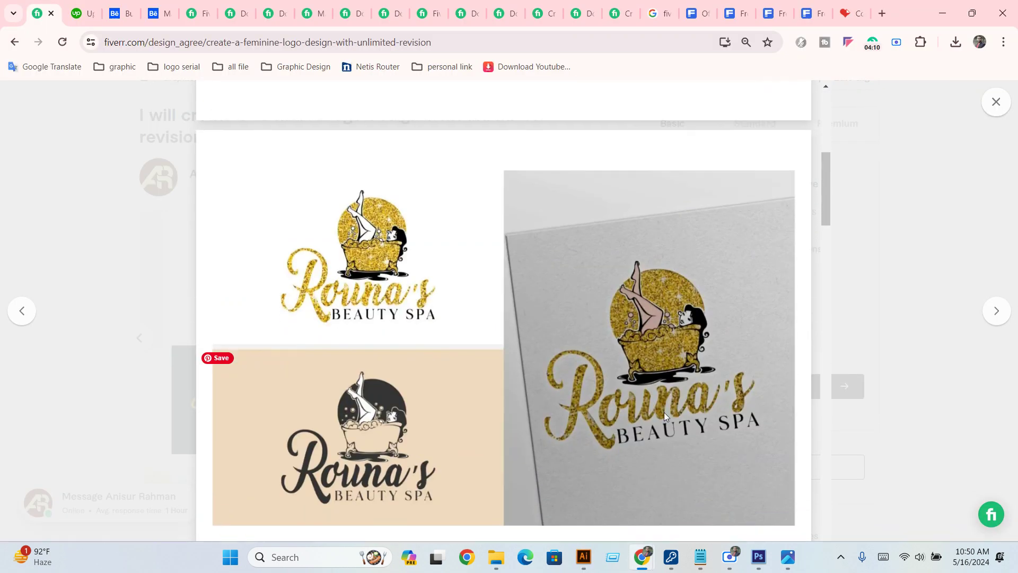
{"action": "scroll", "coordinate": [664, 412], "scroll_direction": "down", "scroll_amount": 5}
{"action": "scroll", "coordinate": [657, 418], "scroll_direction": "down", "scroll_amount": 4}
{"action": "scroll", "coordinate": [655, 417], "scroll_direction": "down", "scroll_amount": 5}
{"action": "scroll", "coordinate": [653, 417], "scroll_direction": "down", "scroll_amount": 3}
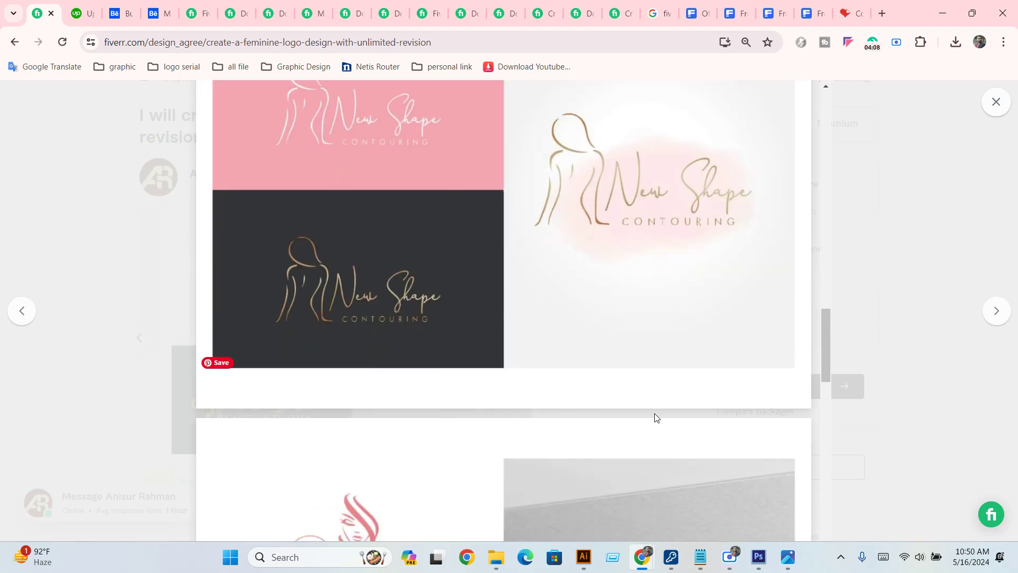
{"action": "scroll", "coordinate": [653, 417], "scroll_direction": "down", "scroll_amount": 3}
{"action": "scroll", "coordinate": [653, 417], "scroll_direction": "down", "scroll_amount": 5}
{"action": "scroll", "coordinate": [651, 415], "scroll_direction": "down", "scroll_amount": 4}
{"action": "scroll", "coordinate": [649, 414], "scroll_direction": "down", "scroll_amount": 3}
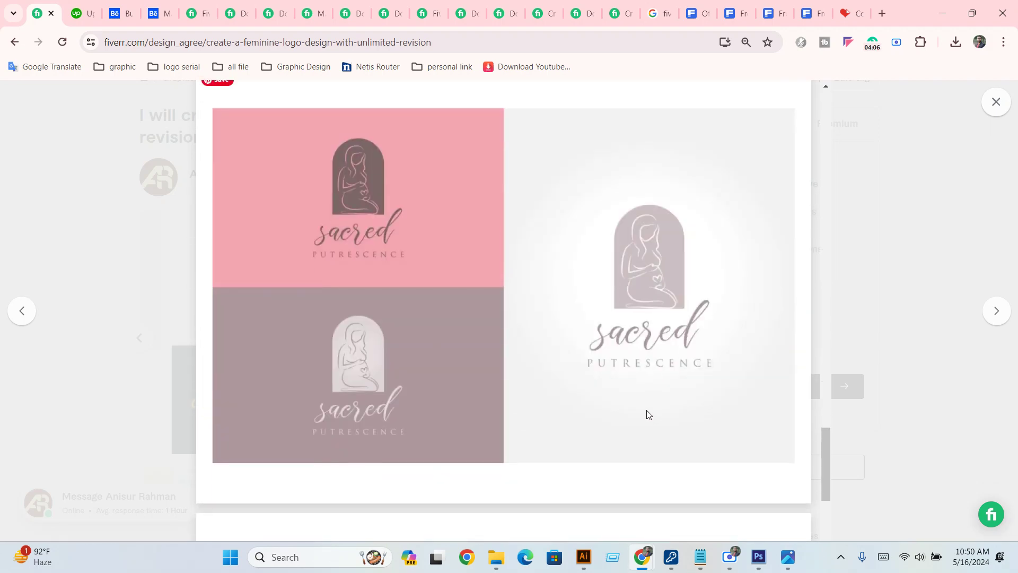
Bring the browser back and switch to the iLovePDF JPG to PDF tab.
{"action": "left_click", "coordinate": [583, 557]}
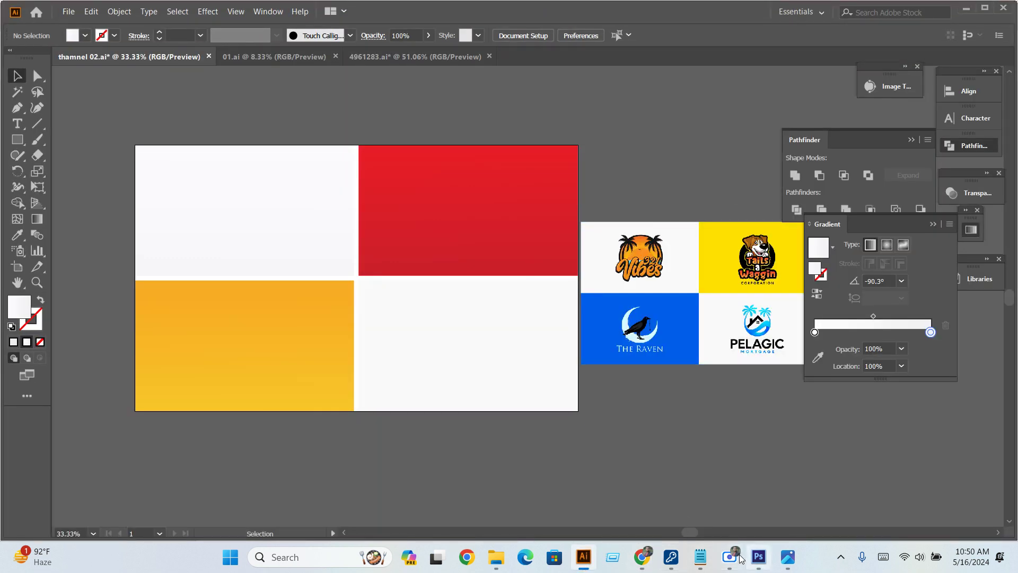
{"action": "mouse_move", "coordinate": [641, 557]}
{"action": "left_click", "coordinate": [573, 483]}
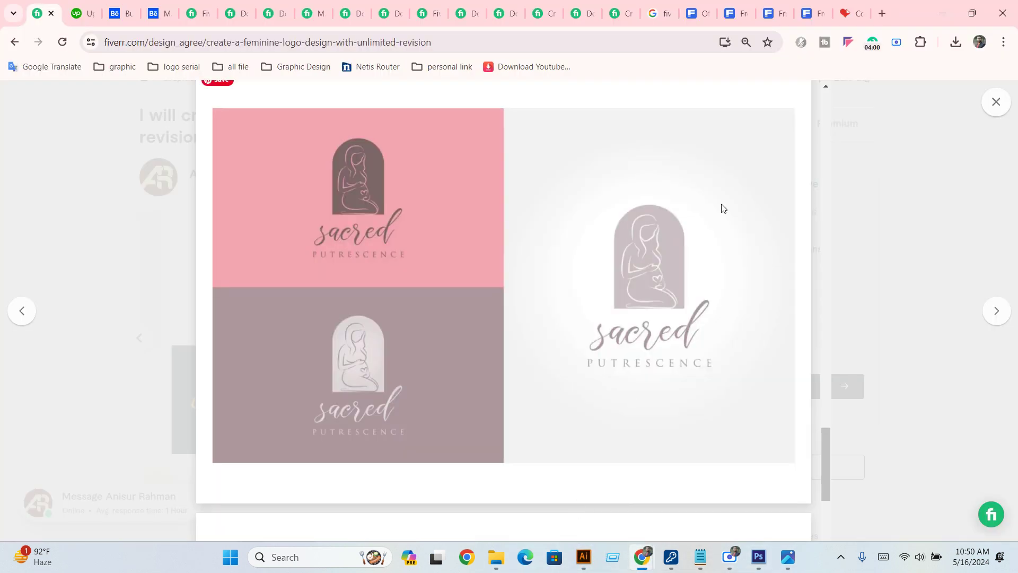
{"action": "left_click", "coordinate": [848, 13]}
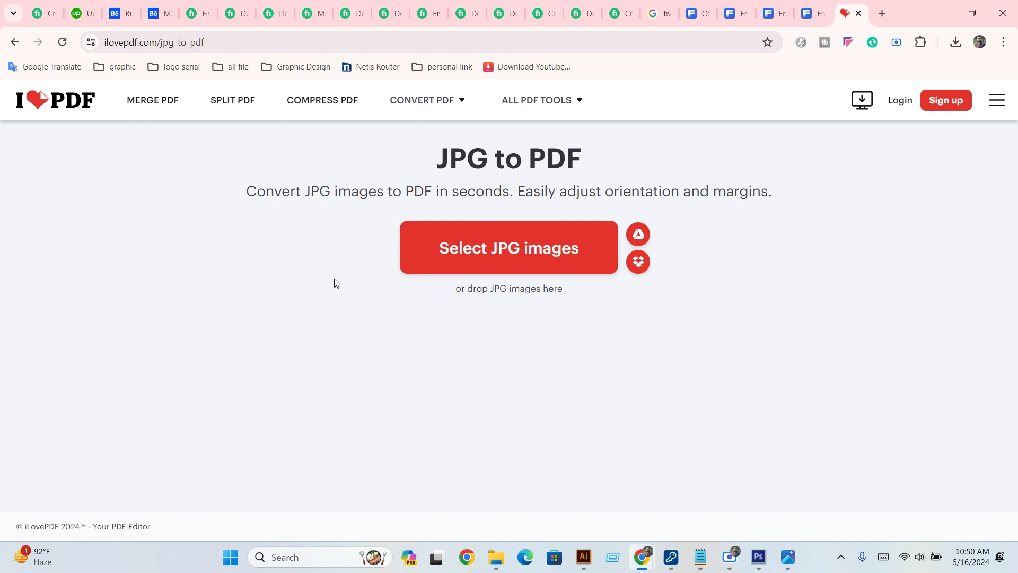
Upload thamnel 01-01.jpg from the tshirt new folder into iLovePDF's JPG to PDF tool.
{"action": "left_click", "coordinate": [498, 260]}
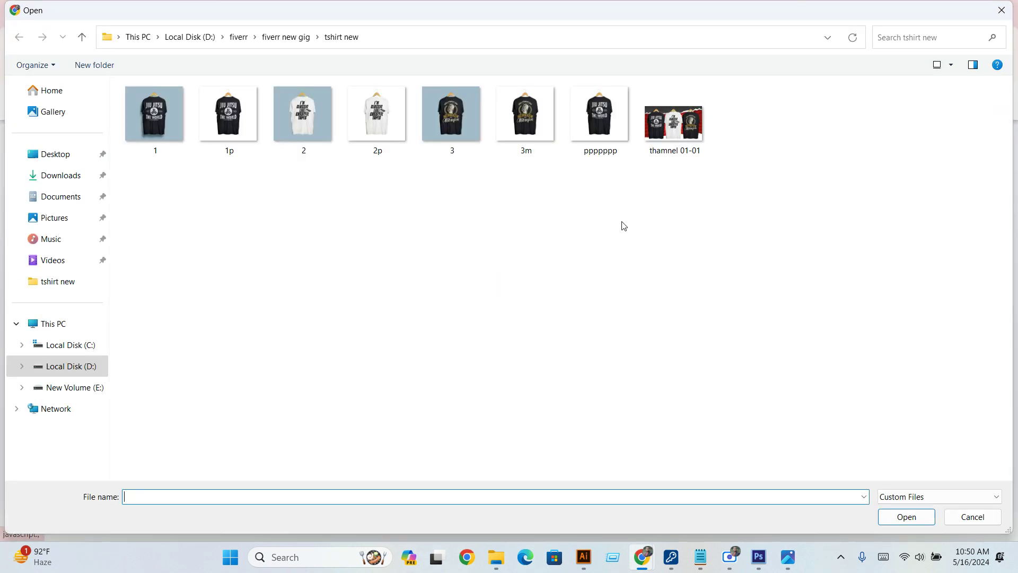
{"action": "left_click", "coordinate": [690, 129]}
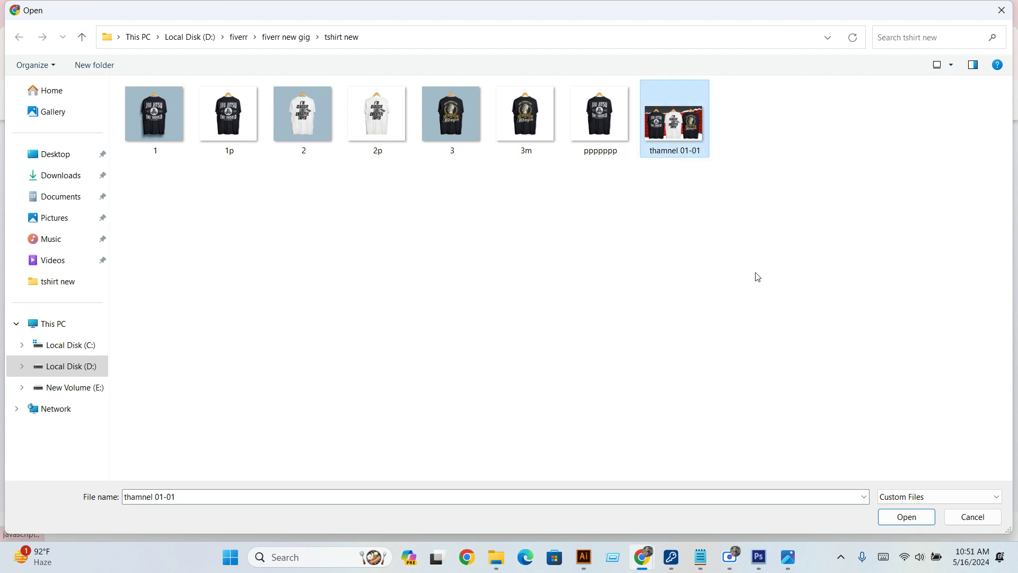
{"action": "left_click", "coordinate": [912, 517]}
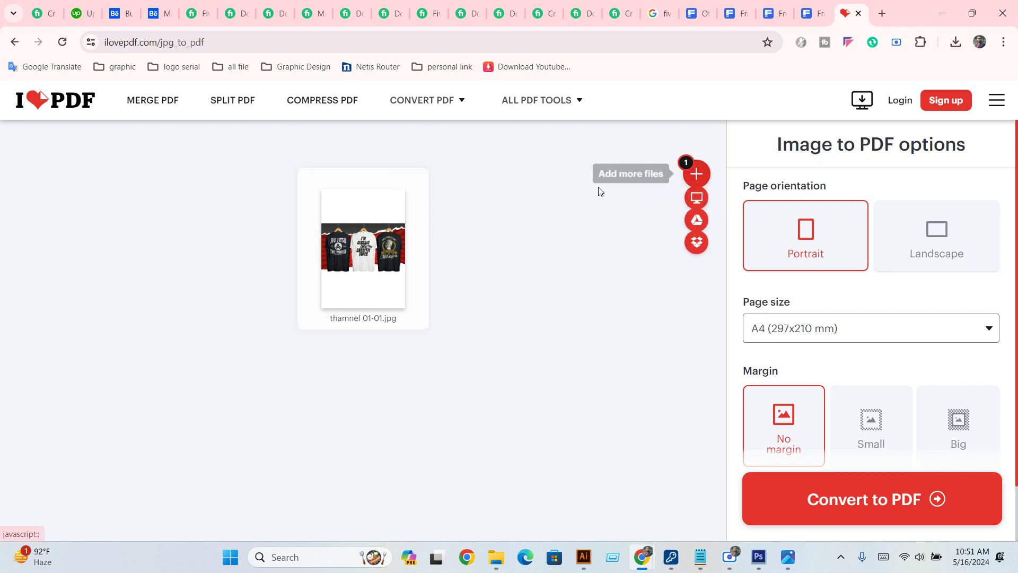
Add six more copies of thamnel 01-01.jpg, making seven images in the converter.
{"action": "left_click", "coordinate": [696, 174]}
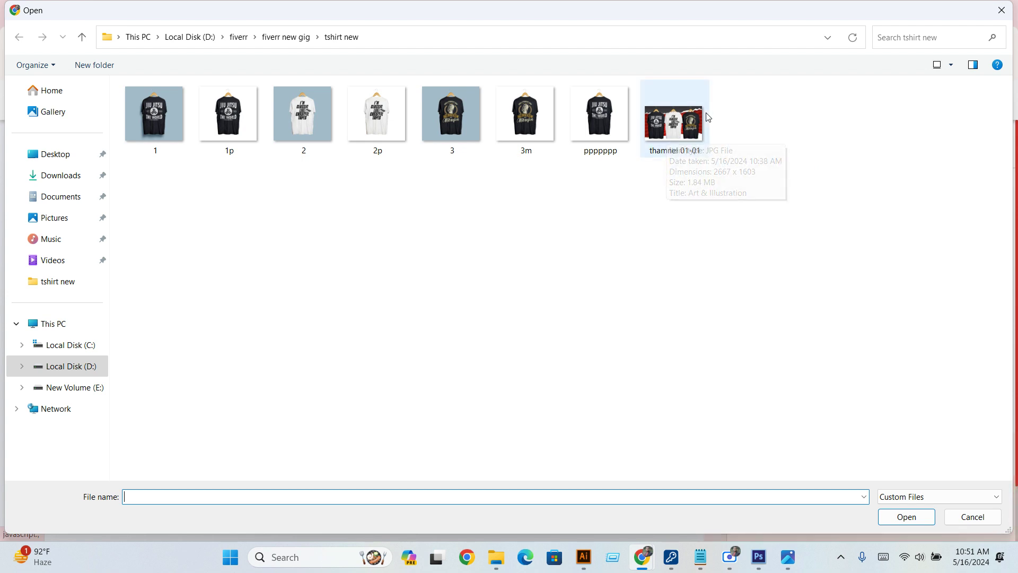
{"action": "left_click", "coordinate": [675, 133]}
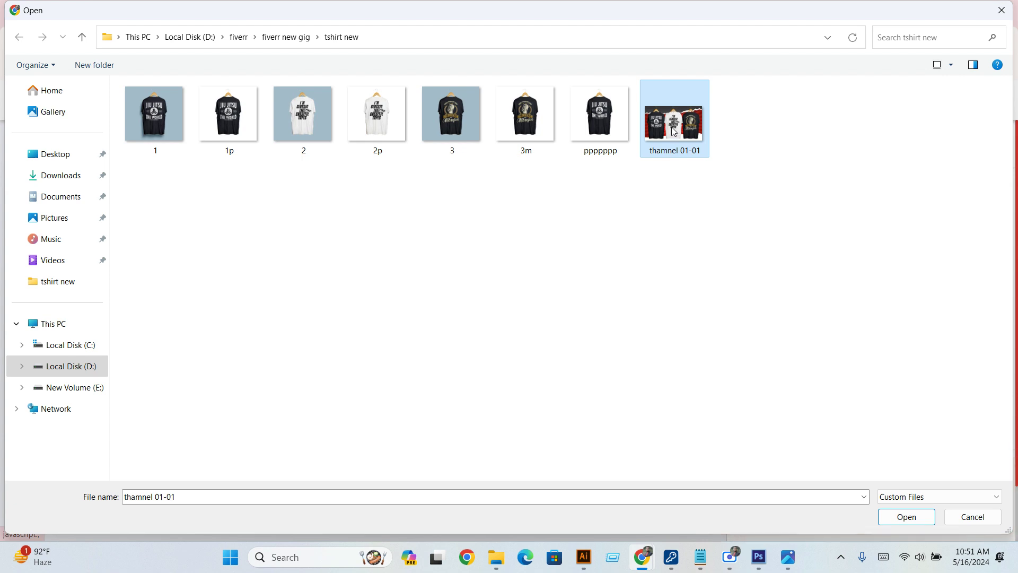
{"action": "double_click", "coordinate": [674, 131]}
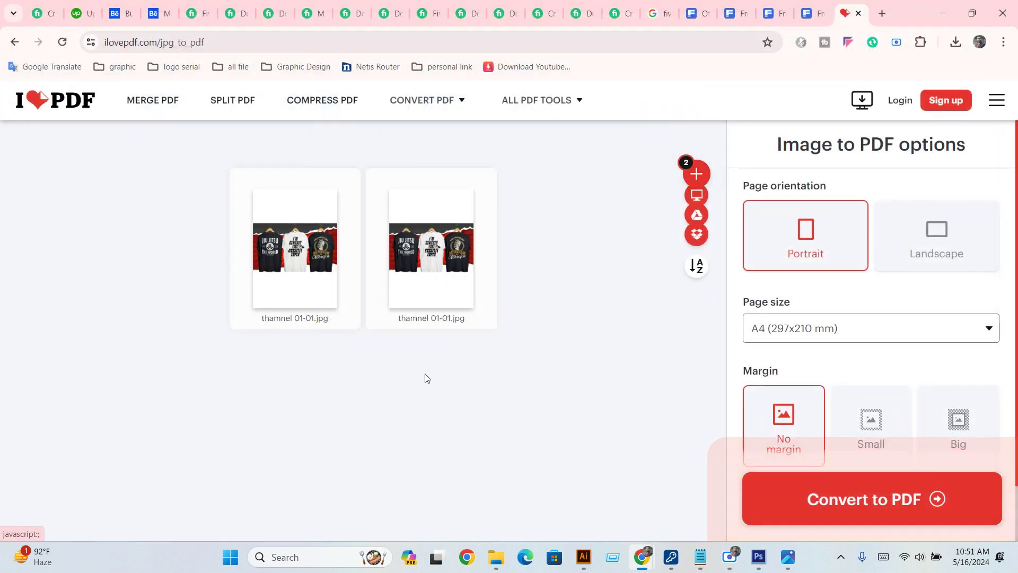
{"action": "left_click", "coordinate": [688, 175]}
{"action": "double_click", "coordinate": [673, 127]}
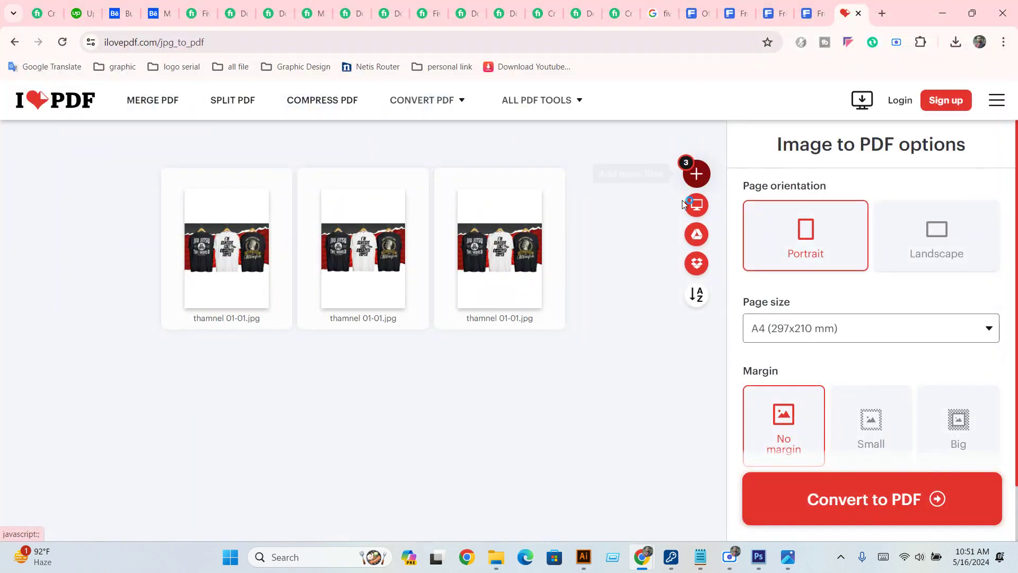
{"action": "left_click", "coordinate": [684, 204]}
{"action": "double_click", "coordinate": [688, 154]}
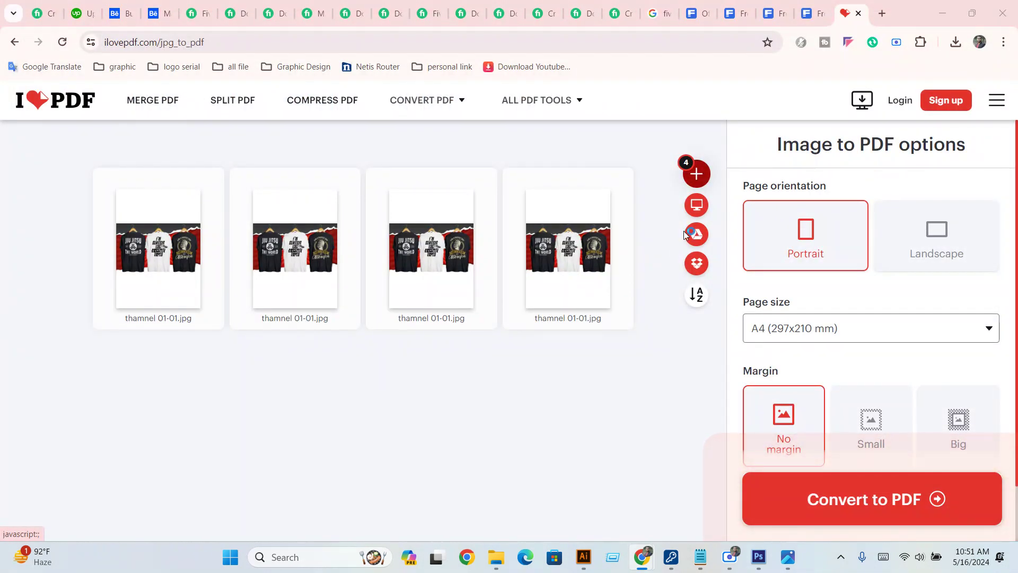
{"action": "left_click", "coordinate": [689, 204]}
{"action": "double_click", "coordinate": [630, 121]}
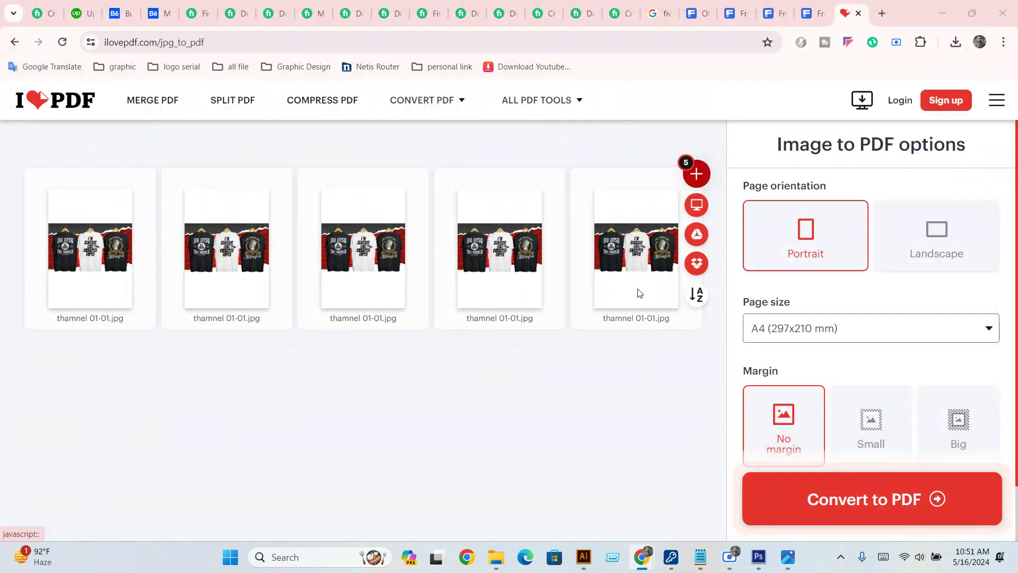
{"action": "left_click", "coordinate": [696, 205]}
{"action": "double_click", "coordinate": [672, 116]}
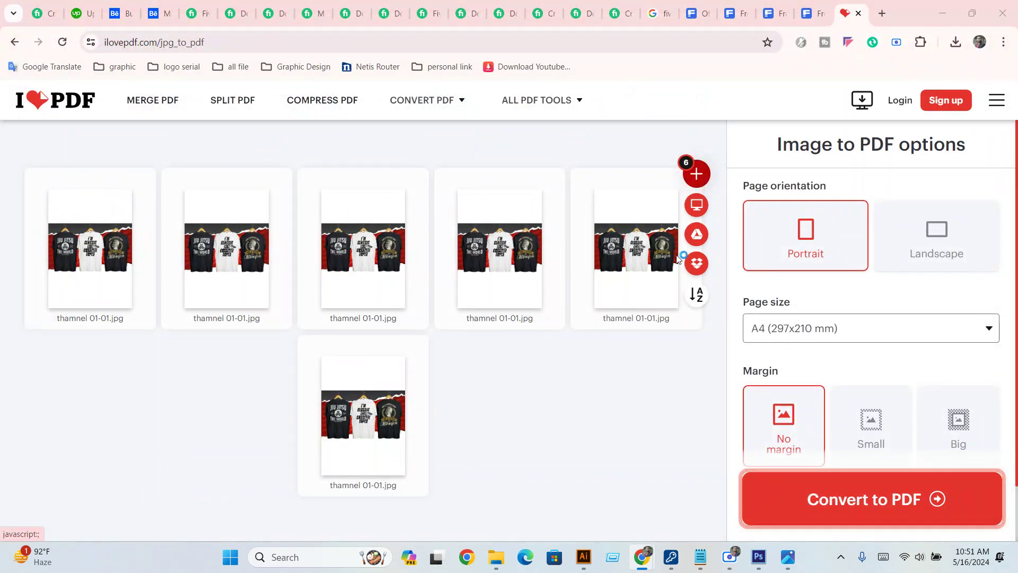
{"action": "left_click", "coordinate": [696, 204]}
{"action": "double_click", "coordinate": [672, 117]}
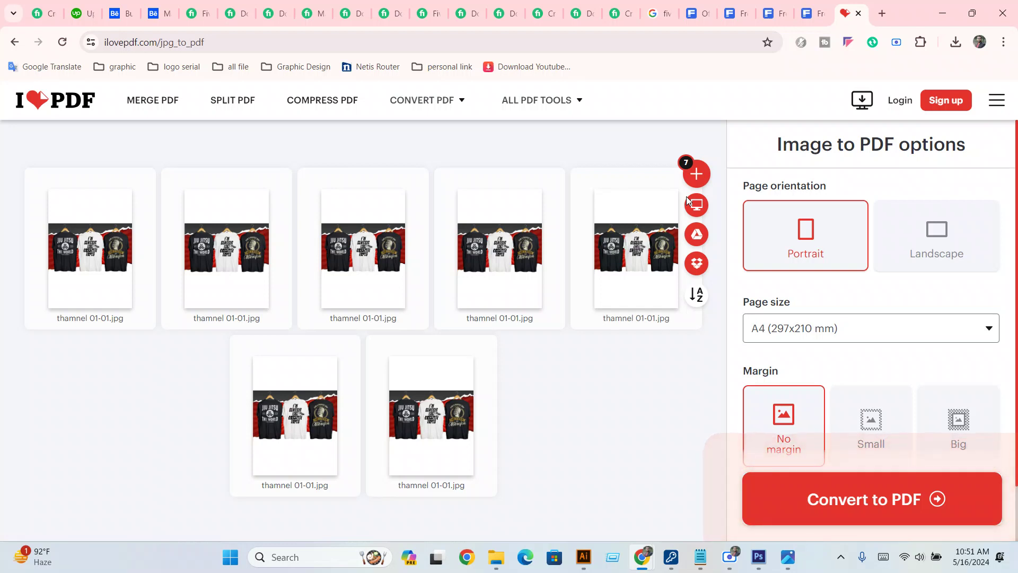
Set Landscape orientation and Small margin, then convert the seven images to one PDF.
{"action": "scroll", "coordinate": [934, 307], "scroll_direction": "down", "scroll_amount": 1}
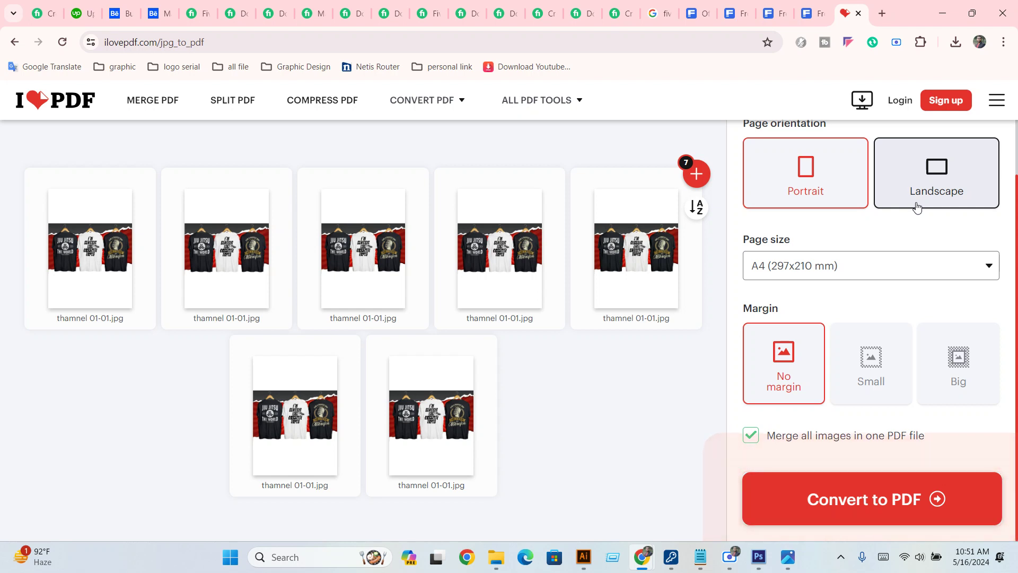
{"action": "left_click", "coordinate": [917, 206]}
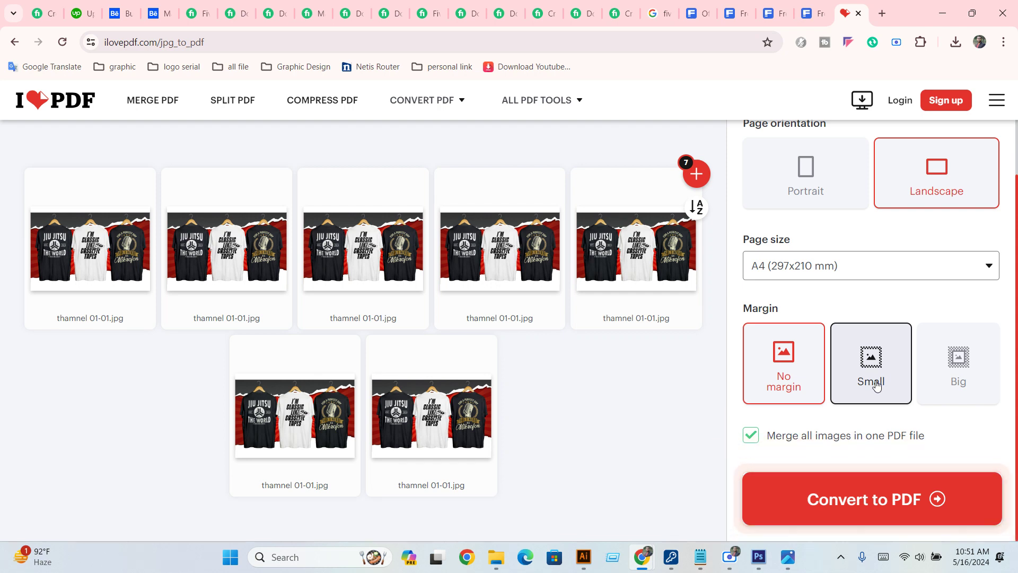
{"action": "left_click", "coordinate": [877, 386]}
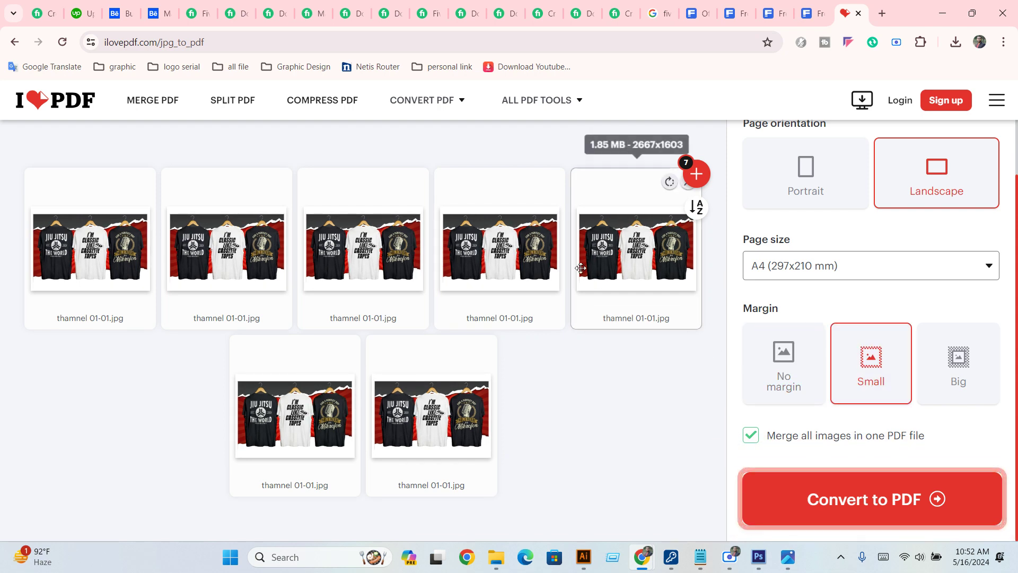
{"action": "left_click", "coordinate": [868, 508]}
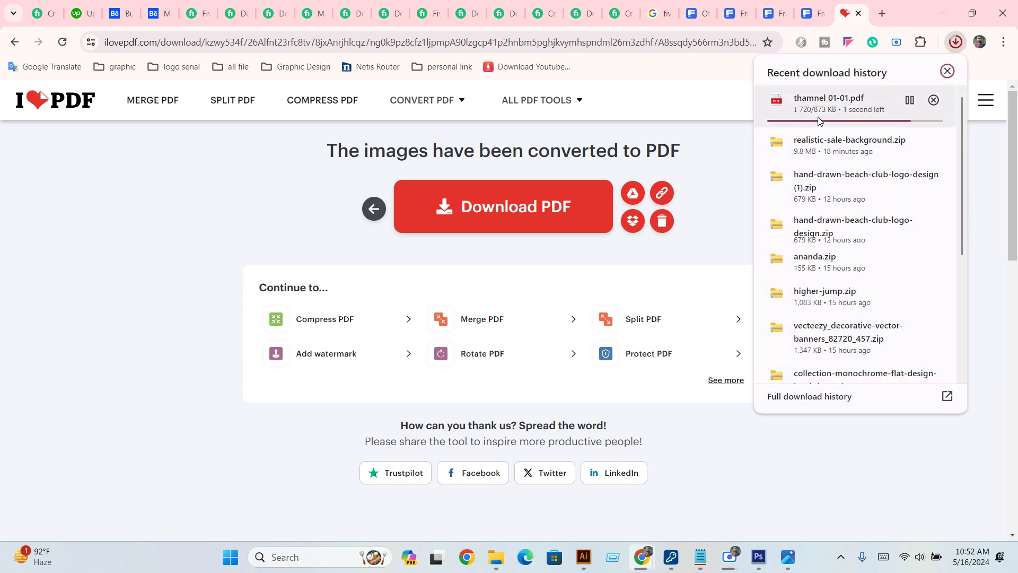
Confirm Fiverr's 50MB PDF upload limit via Google, then open the downloaded thamnel 01-01.pdf.
{"action": "left_click", "coordinate": [883, 14]}
{"action": "left_click", "coordinate": [471, 296]}
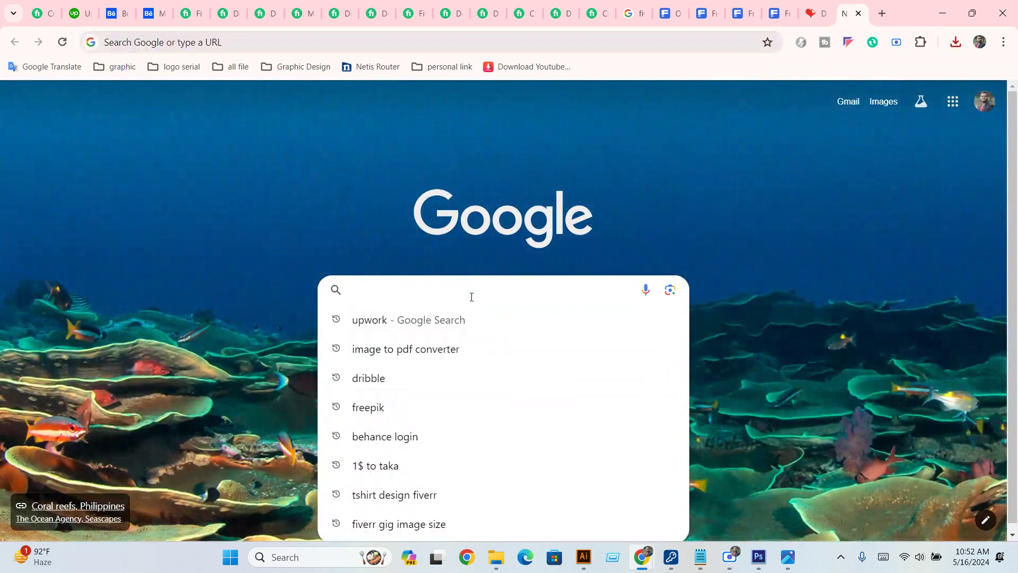
{"action": "type", "text": "fiverr "}
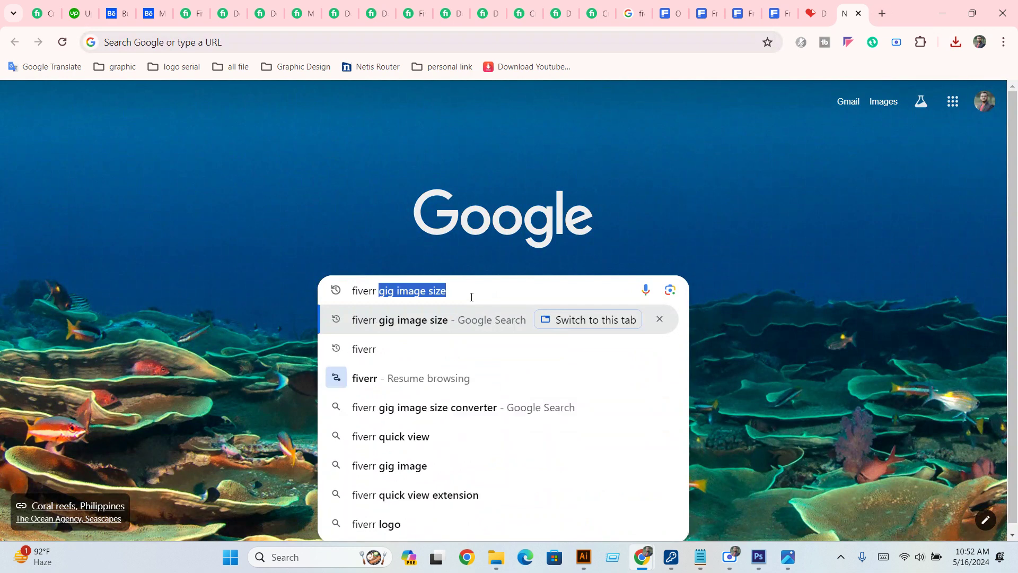
{"action": "type", "text": "pdf"}
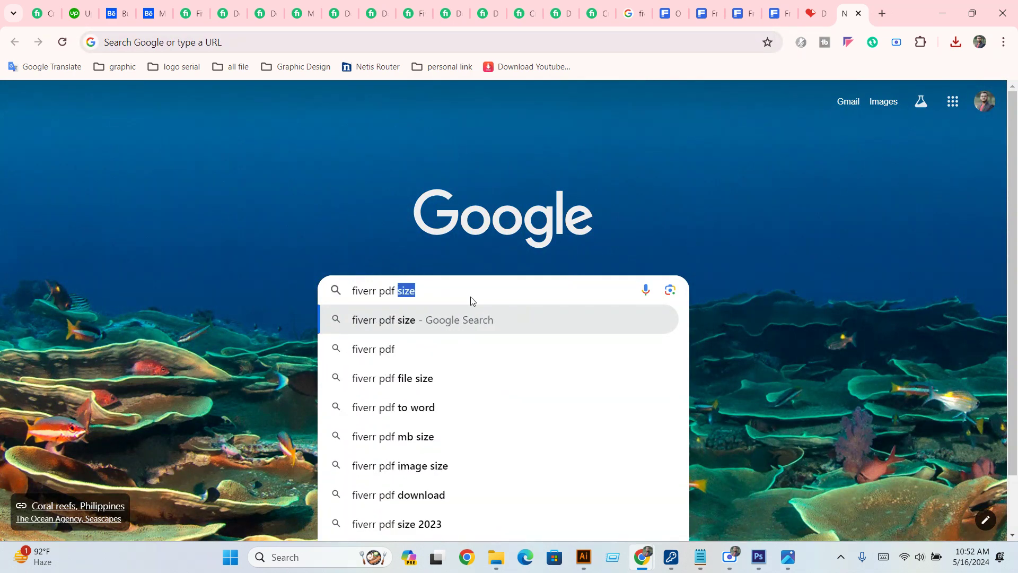
{"action": "key", "text": "BackSpace"}
{"action": "left_click", "coordinate": [404, 377]}
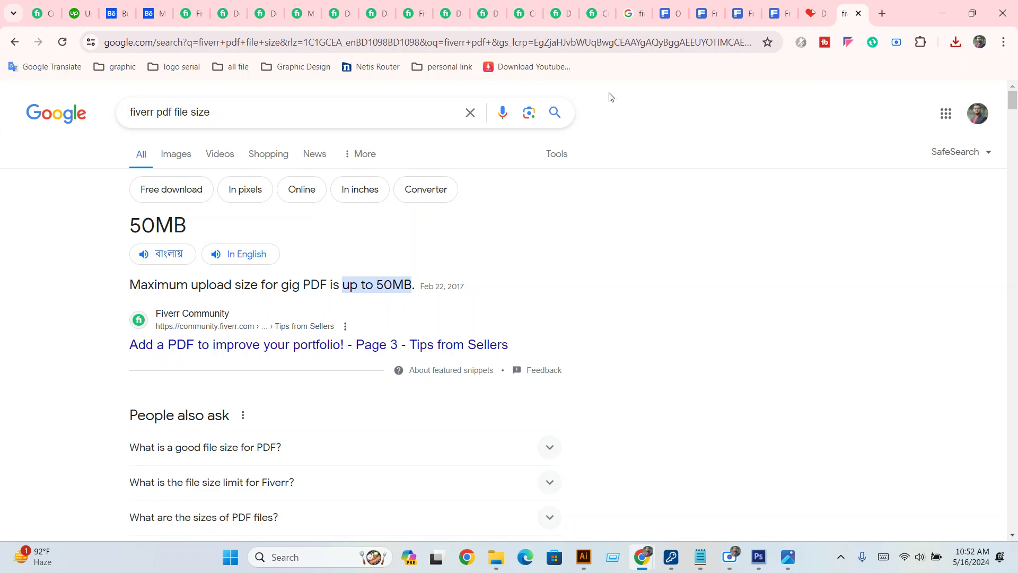
{"action": "left_click", "coordinate": [955, 41]}
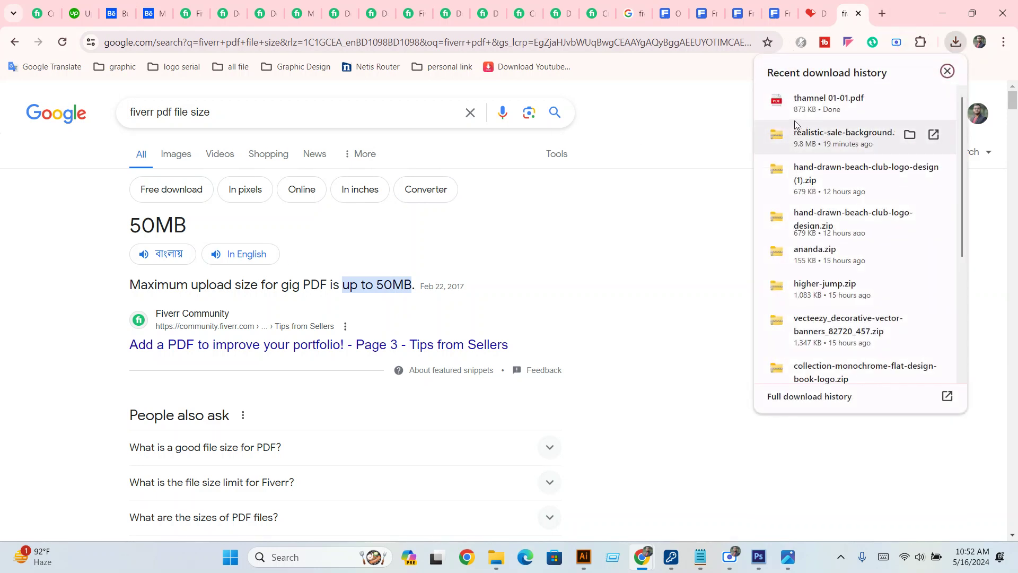
{"action": "mouse_move", "coordinate": [844, 103]}
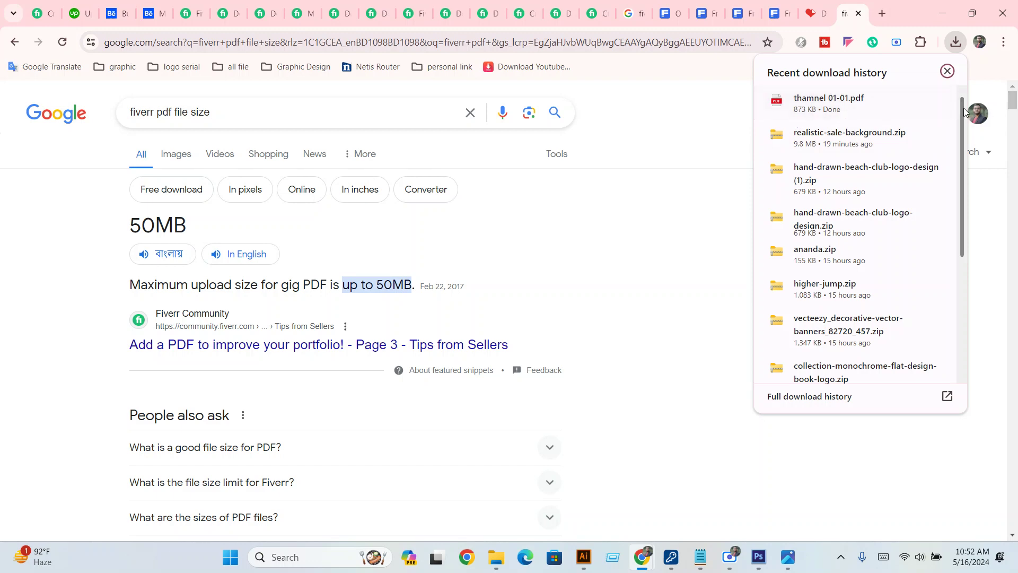
{"action": "left_click", "coordinate": [857, 104]}
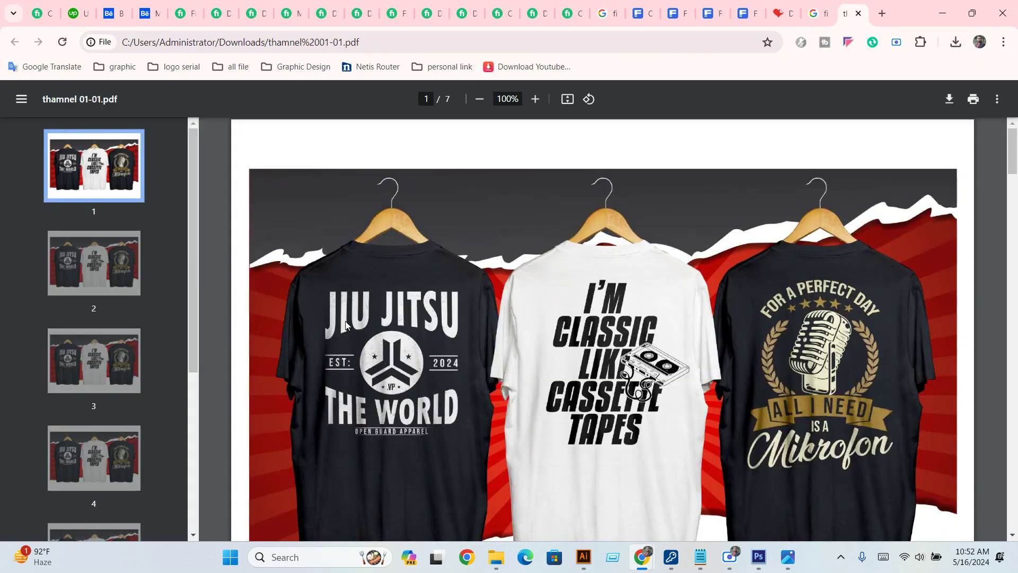
Scroll through all 7 pages of thamnel 01-01.pdf, then return to the Illustrator artwork.
{"action": "scroll", "coordinate": [347, 324], "scroll_direction": "down", "scroll_amount": 4}
{"action": "scroll", "coordinate": [348, 324], "scroll_direction": "down", "scroll_amount": 3}
{"action": "scroll", "coordinate": [329, 320], "scroll_direction": "down", "scroll_amount": 2}
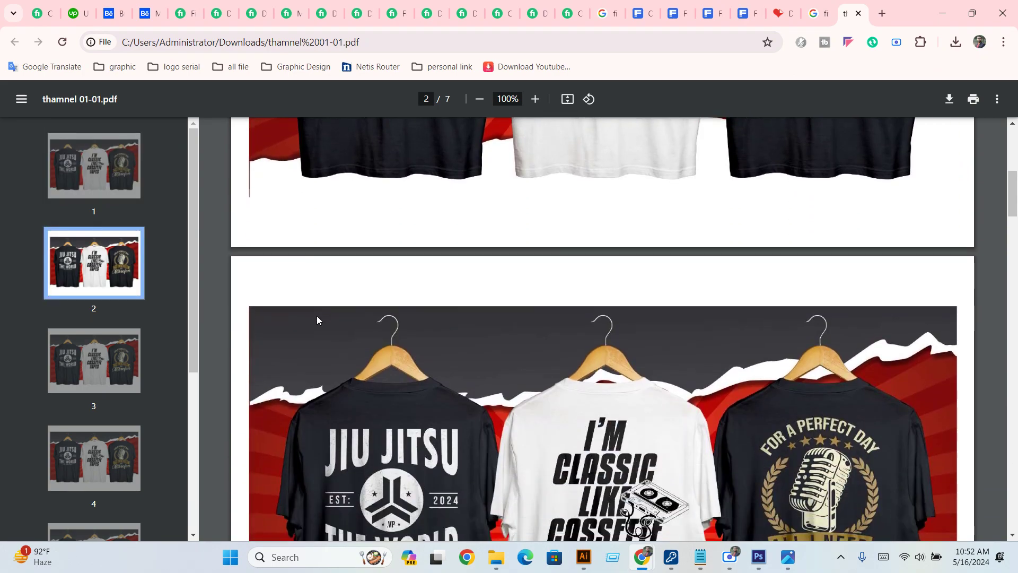
{"action": "scroll", "coordinate": [731, 287], "scroll_direction": "down", "scroll_amount": 5}
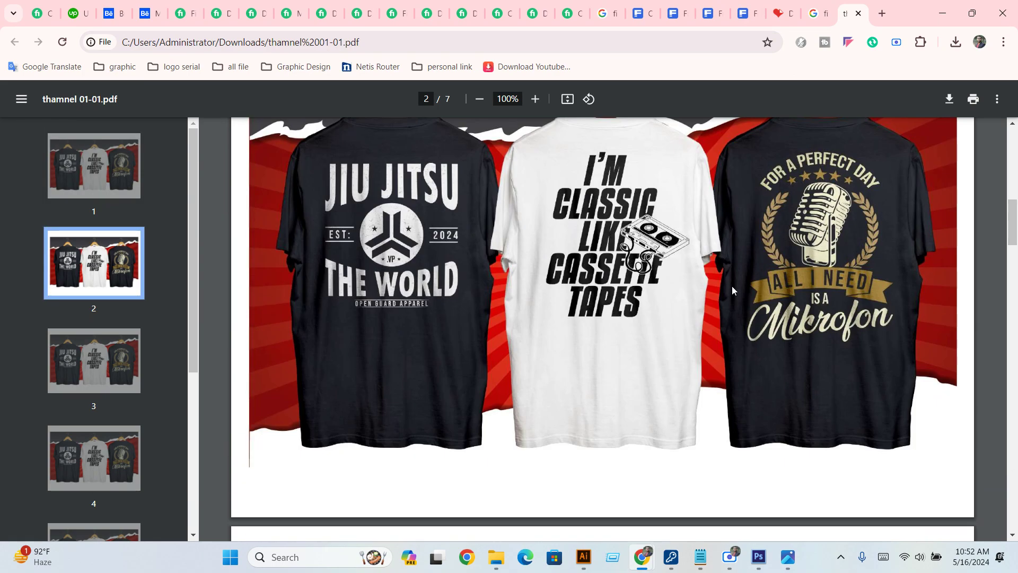
{"action": "scroll", "coordinate": [731, 286], "scroll_direction": "down", "scroll_amount": 5}
{"action": "scroll", "coordinate": [732, 287], "scroll_direction": "down", "scroll_amount": 5}
{"action": "scroll", "coordinate": [734, 290], "scroll_direction": "down", "scroll_amount": 5}
{"action": "scroll", "coordinate": [734, 290], "scroll_direction": "down", "scroll_amount": 7}
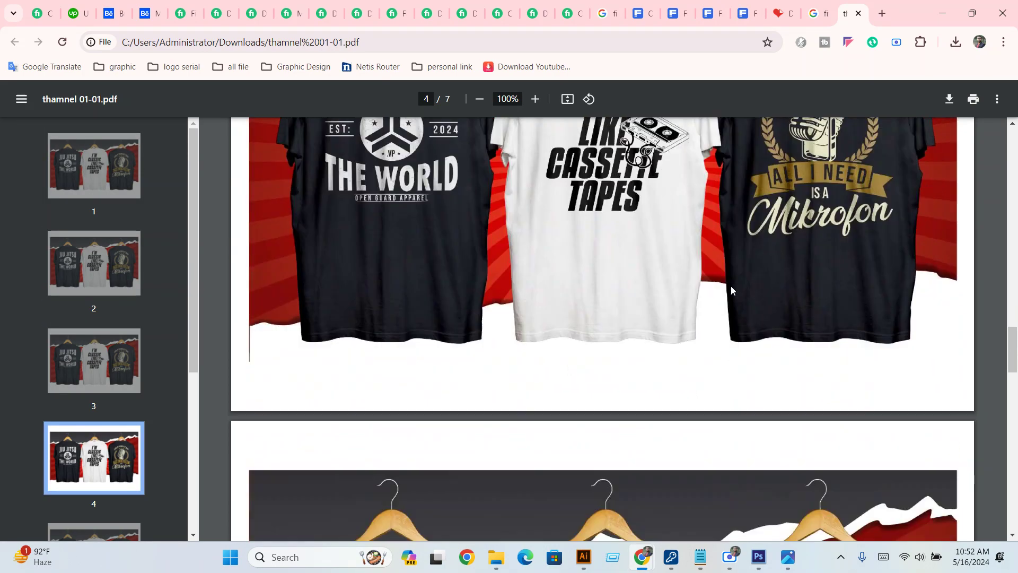
{"action": "scroll", "coordinate": [732, 286], "scroll_direction": "down", "scroll_amount": 4}
{"action": "scroll", "coordinate": [731, 287], "scroll_direction": "up", "scroll_amount": 1}
{"action": "scroll", "coordinate": [731, 286], "scroll_direction": "down", "scroll_amount": 6}
{"action": "scroll", "coordinate": [731, 286], "scroll_direction": "down", "scroll_amount": 7}
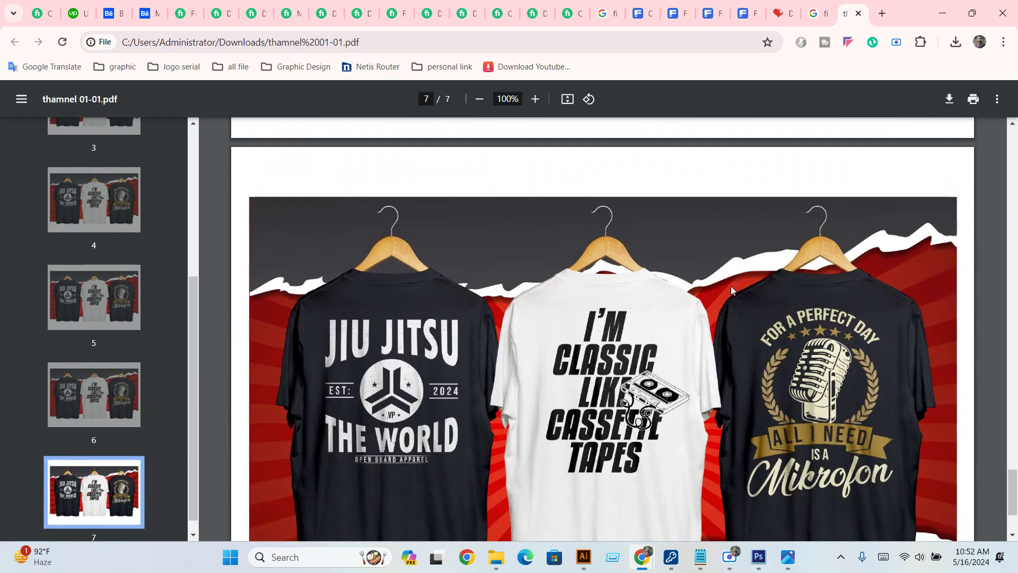
{"action": "scroll", "coordinate": [729, 287], "scroll_direction": "down", "scroll_amount": 1}
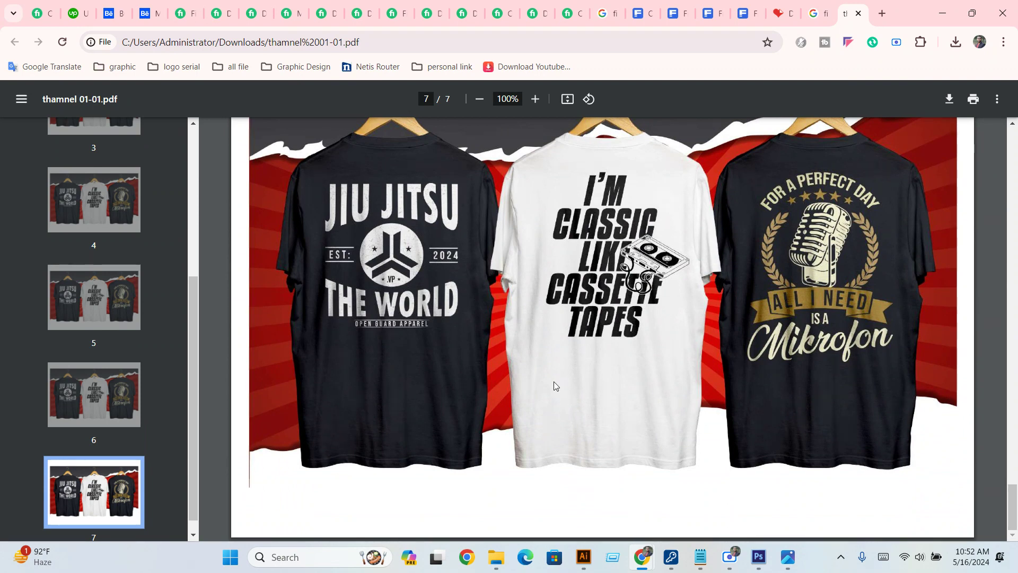
{"action": "left_click", "coordinate": [583, 557]}
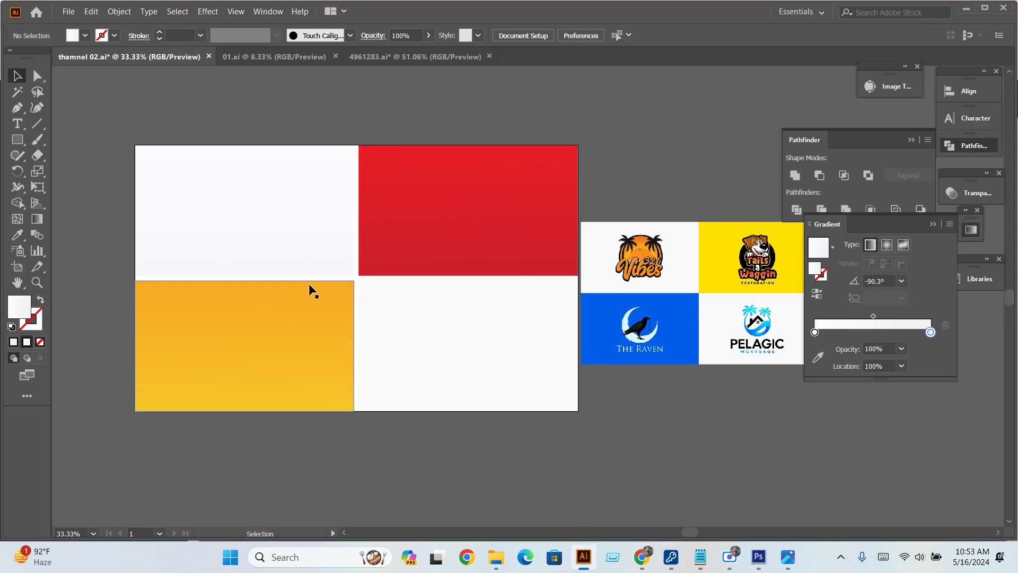
{"action": "mouse_move", "coordinate": [641, 557]}
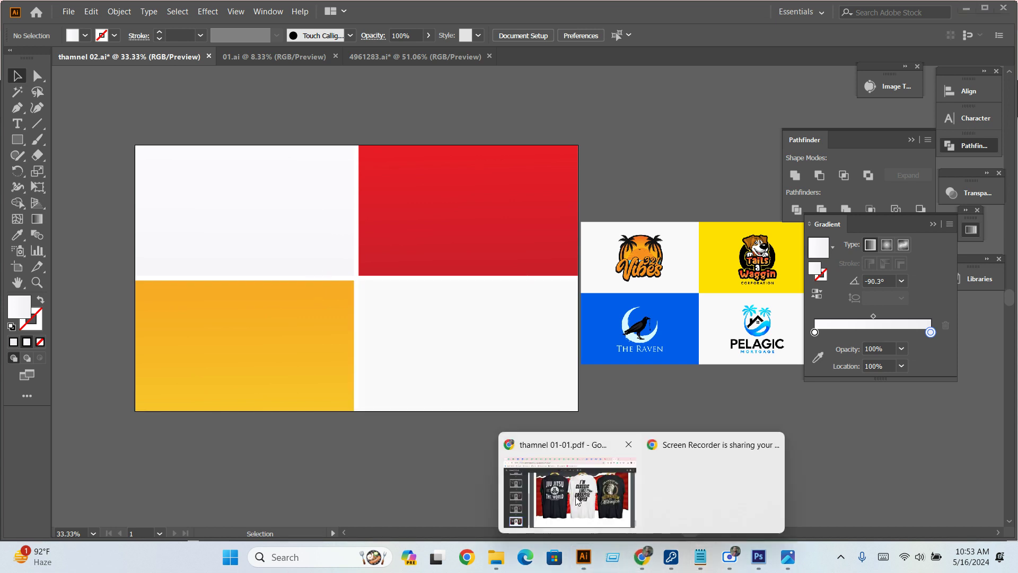
Search Freepik for 'thank you card design', filtered to free vector assets.
{"action": "left_click", "coordinate": [583, 466]}
{"action": "left_click", "coordinate": [727, 4]}
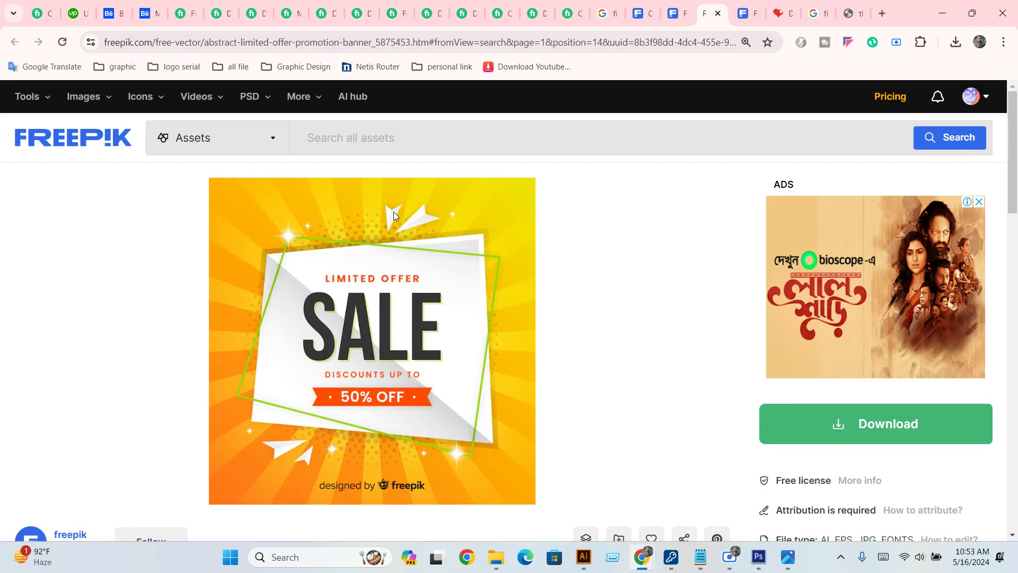
{"action": "left_click", "coordinate": [367, 139]}
{"action": "type", "text": "tha"}
{"action": "type", "text": "nk"}
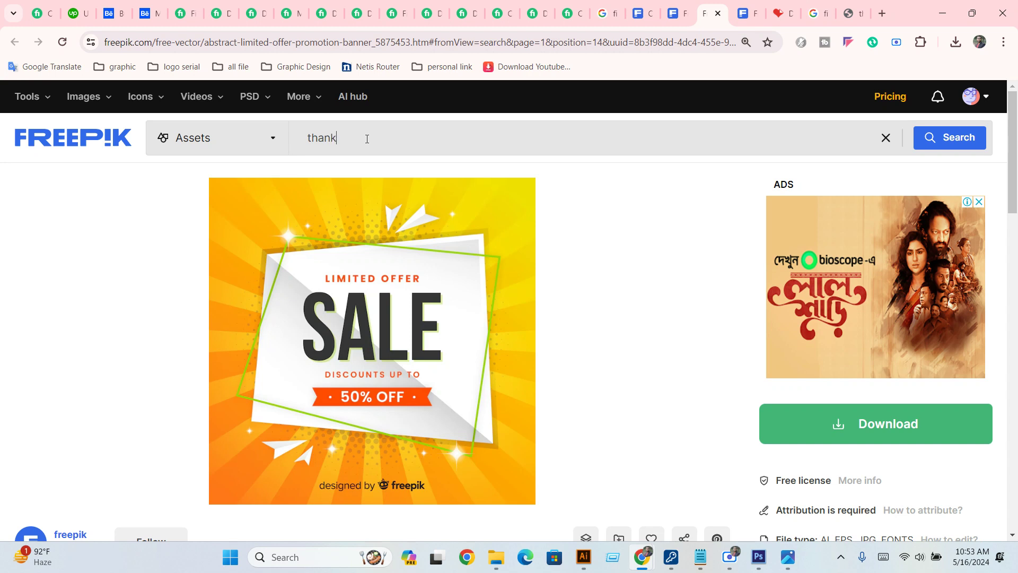
{"action": "type", "text": " you "}
{"action": "type", "text": "car"}
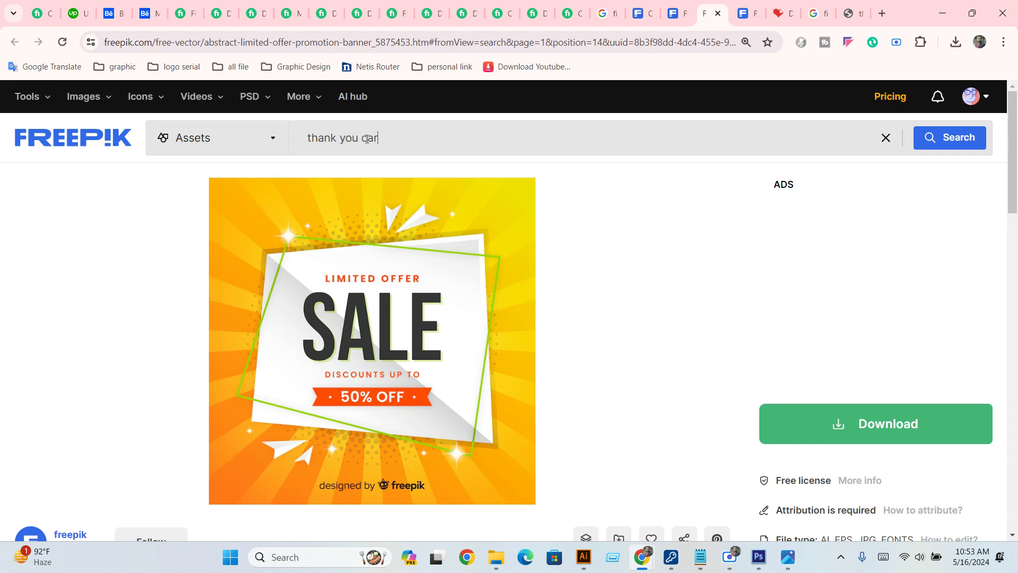
{"action": "type", "text": "d design"}
{"action": "left_click", "coordinate": [239, 139]}
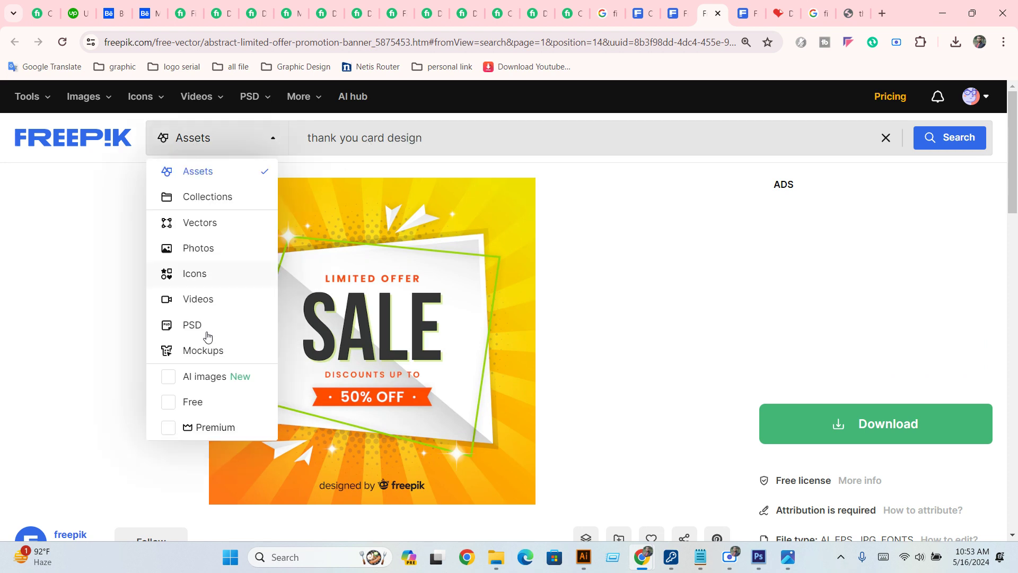
{"action": "left_click", "coordinate": [197, 410]}
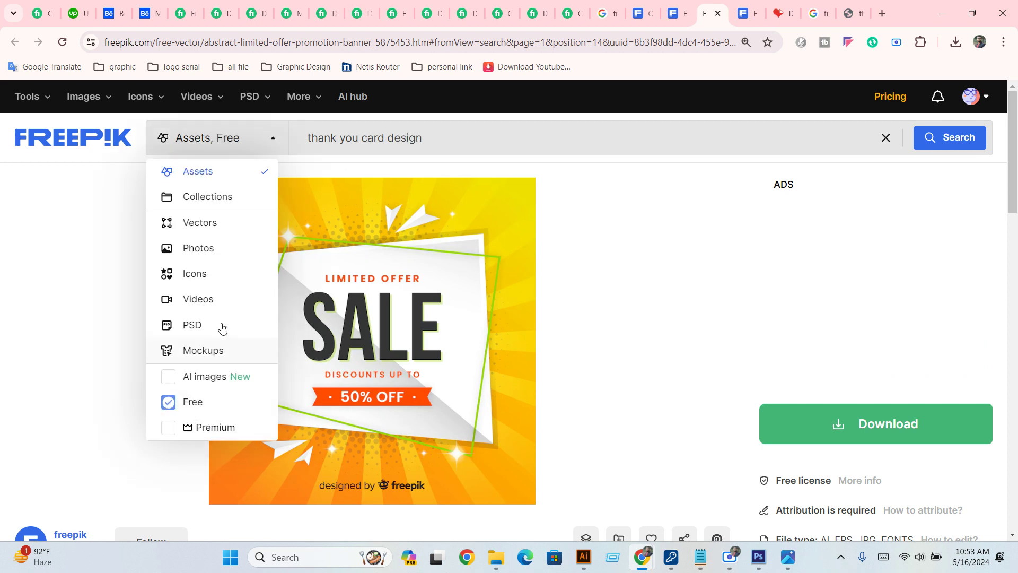
{"action": "left_click", "coordinate": [211, 227]}
{"action": "left_click", "coordinate": [952, 147]}
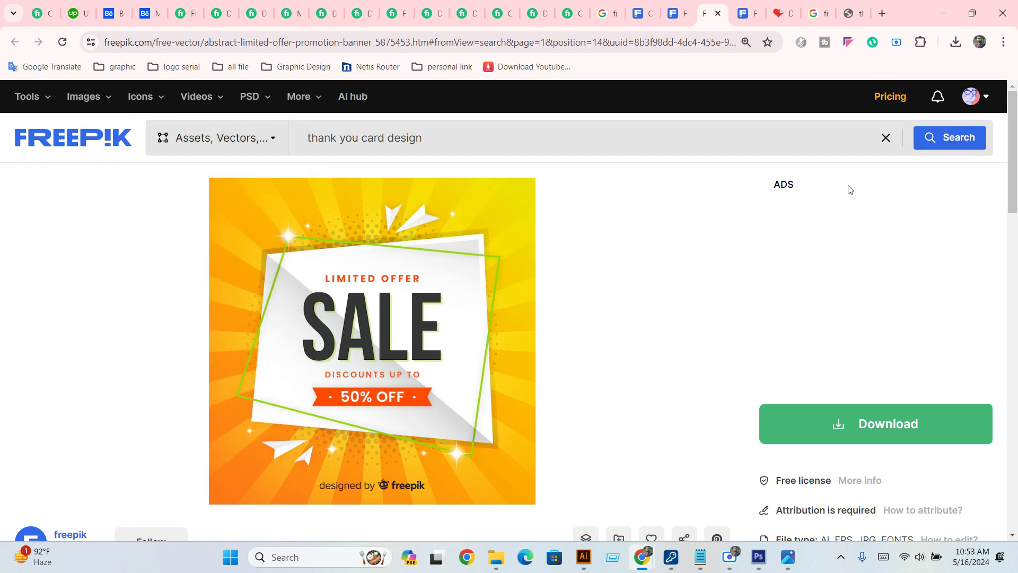
{"action": "left_click", "coordinate": [943, 140]}
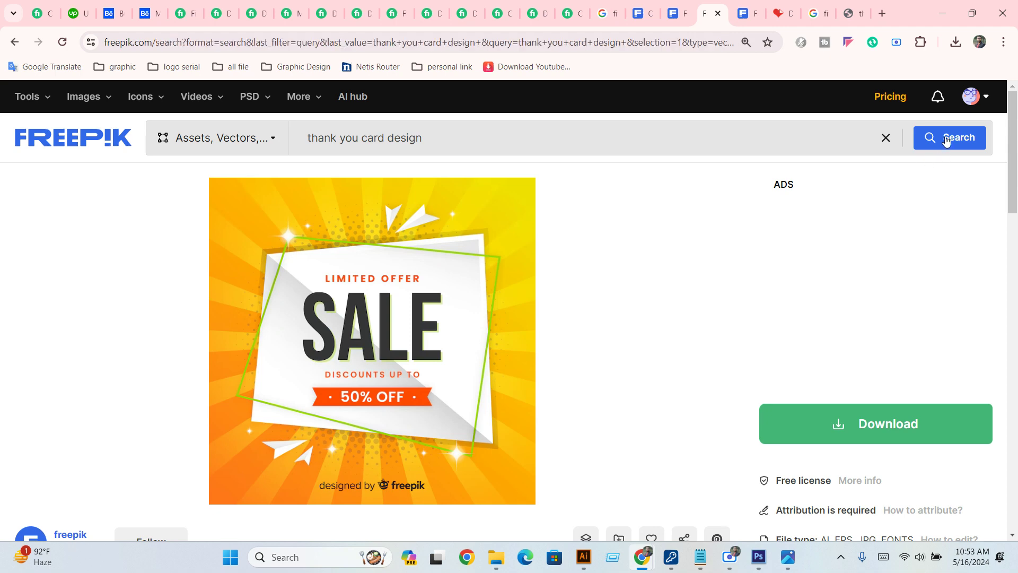
Scroll the results and open the Boho frame wedding thank you note template.
{"action": "scroll", "coordinate": [553, 359], "scroll_direction": "down", "scroll_amount": 3}
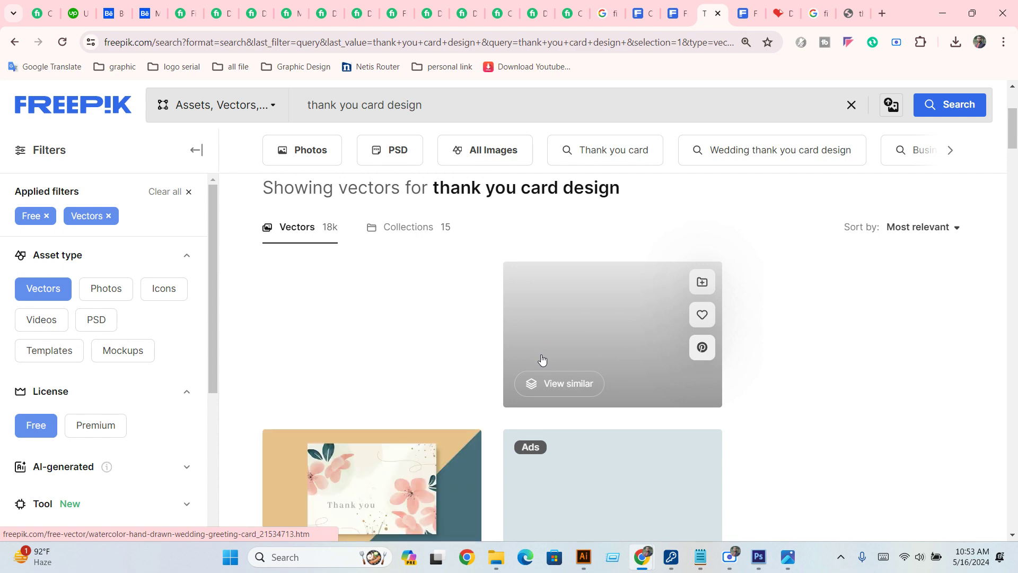
{"action": "scroll", "coordinate": [541, 359], "scroll_direction": "down", "scroll_amount": 4}
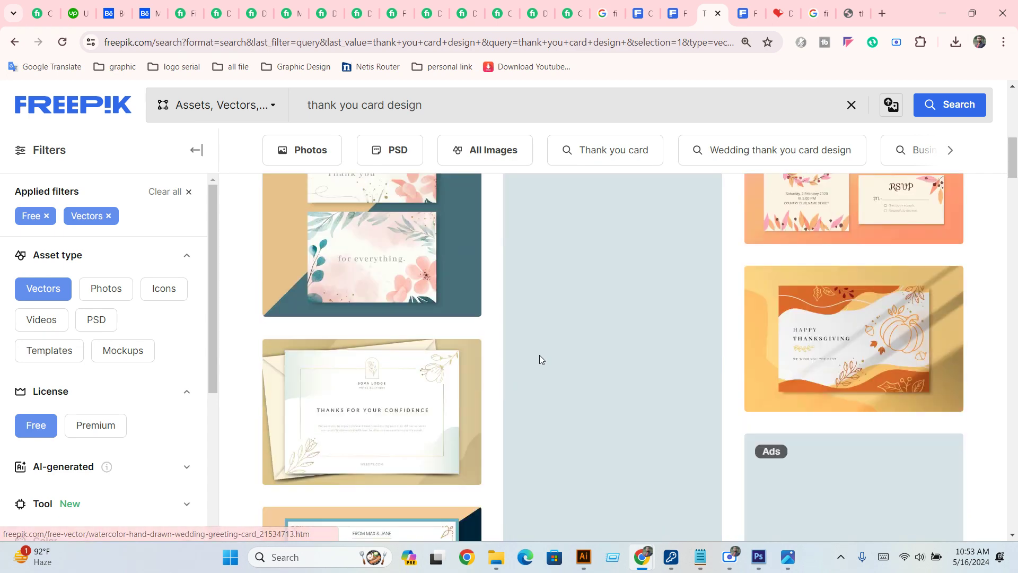
{"action": "scroll", "coordinate": [535, 358], "scroll_direction": "down", "scroll_amount": 1}
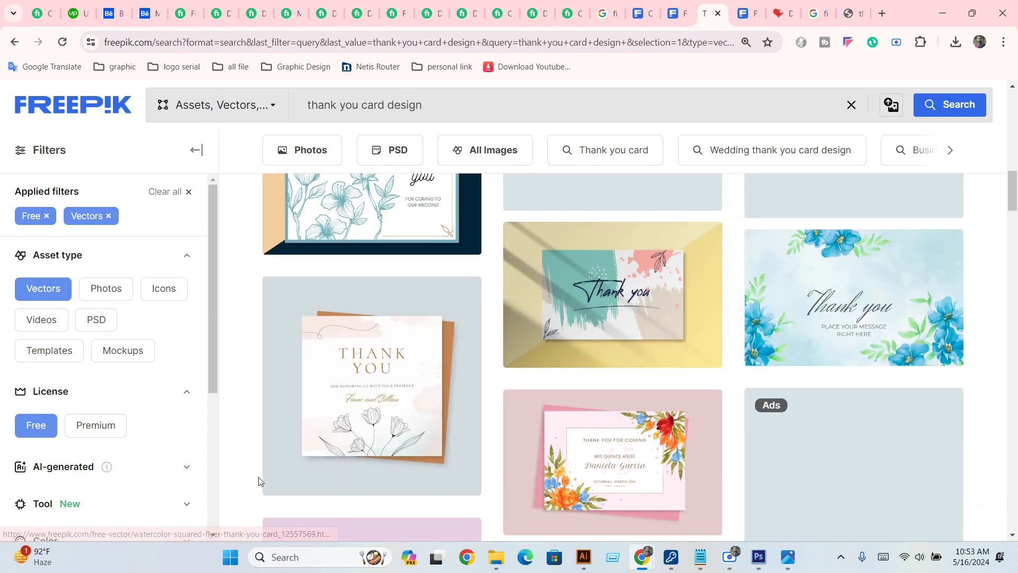
{"action": "scroll", "coordinate": [260, 473], "scroll_direction": "down", "scroll_amount": 3}
{"action": "scroll", "coordinate": [259, 473], "scroll_direction": "down", "scroll_amount": 2}
{"action": "scroll", "coordinate": [259, 473], "scroll_direction": "down", "scroll_amount": 3}
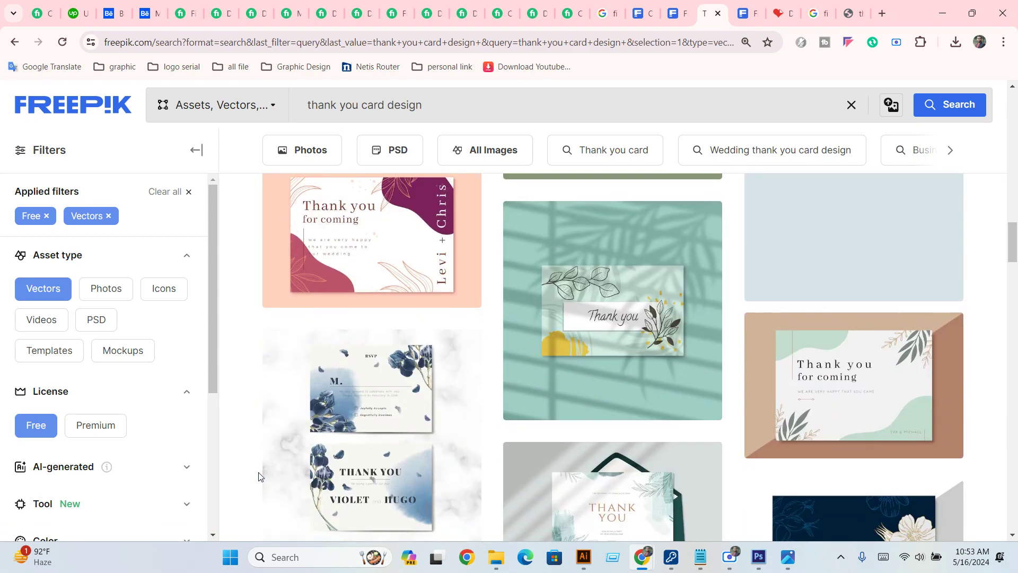
{"action": "scroll", "coordinate": [259, 477], "scroll_direction": "down", "scroll_amount": 1}
{"action": "scroll", "coordinate": [259, 476], "scroll_direction": "down", "scroll_amount": 1}
{"action": "scroll", "coordinate": [259, 476], "scroll_direction": "down", "scroll_amount": 4}
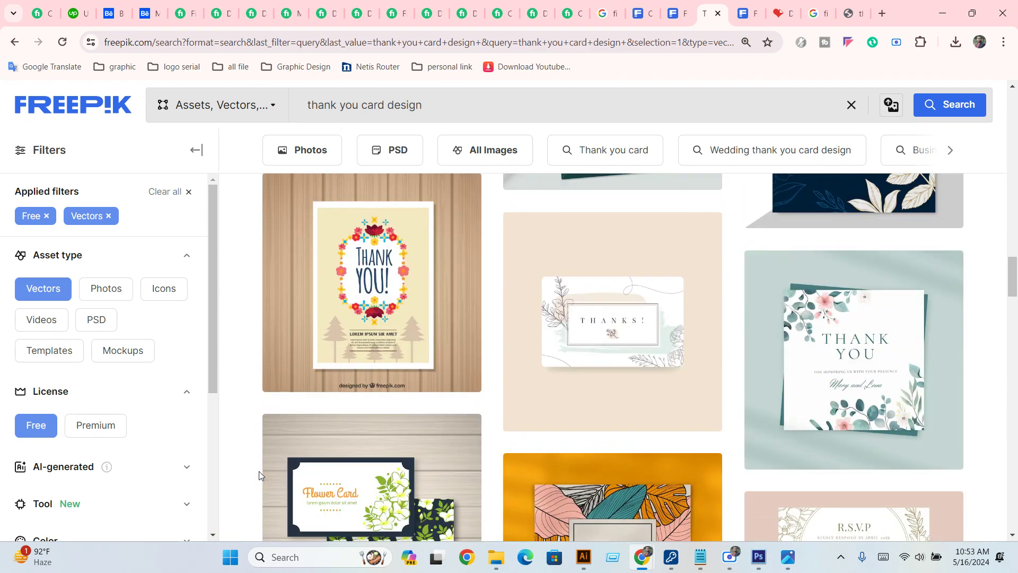
{"action": "scroll", "coordinate": [259, 476], "scroll_direction": "down", "scroll_amount": 4}
{"action": "scroll", "coordinate": [259, 476], "scroll_direction": "down", "scroll_amount": 1}
{"action": "scroll", "coordinate": [263, 475], "scroll_direction": "down", "scroll_amount": 4}
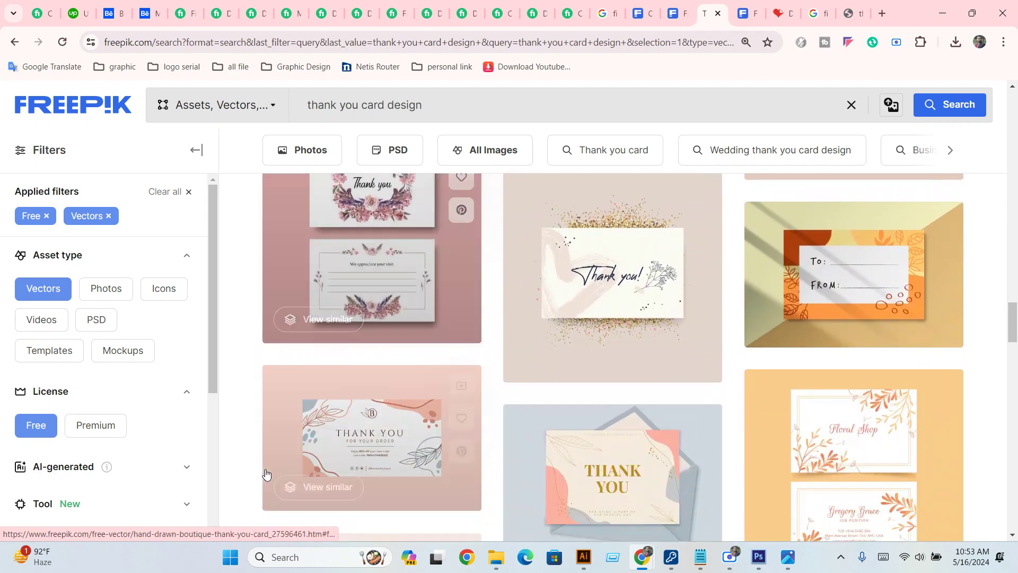
{"action": "scroll", "coordinate": [334, 443], "scroll_direction": "down", "scroll_amount": 1}
{"action": "scroll", "coordinate": [336, 418], "scroll_direction": "down", "scroll_amount": 2}
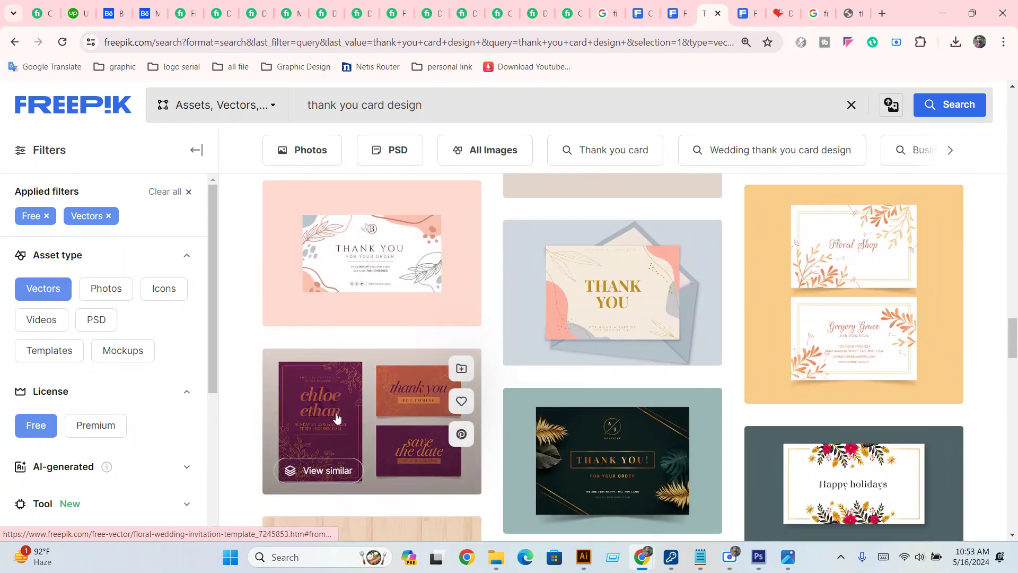
{"action": "scroll", "coordinate": [336, 418], "scroll_direction": "down", "scroll_amount": 2}
{"action": "scroll", "coordinate": [337, 418], "scroll_direction": "down", "scroll_amount": 3}
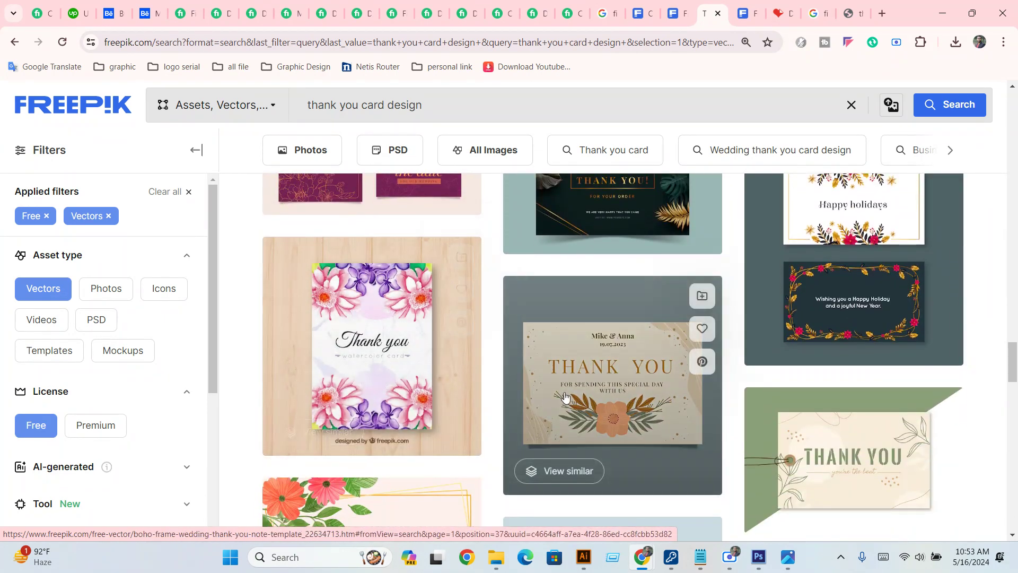
{"action": "left_click", "coordinate": [590, 380]}
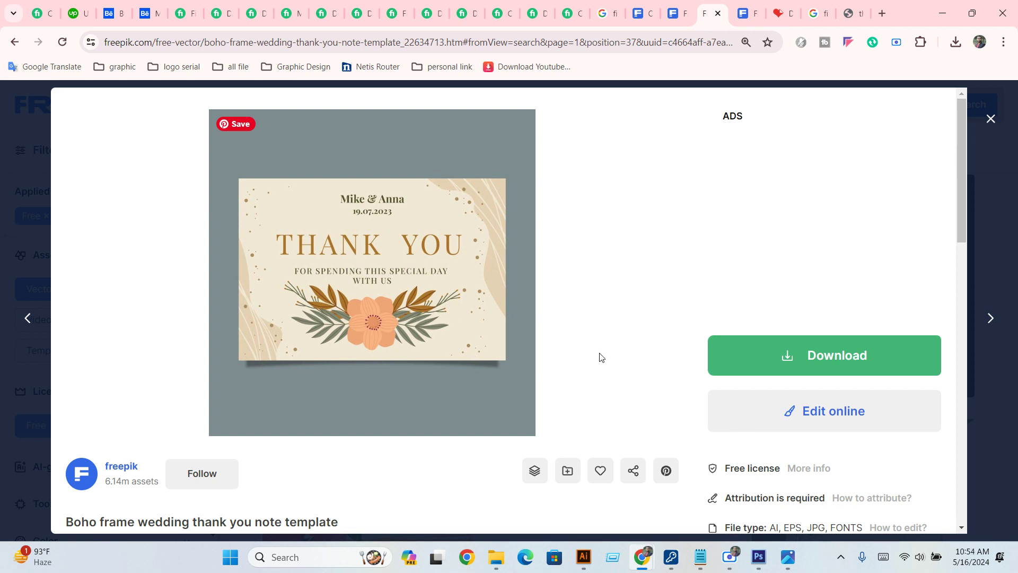
Open the downloaded thamnel 01-01.pdf from Chrome's recent downloads list.
{"action": "left_click", "coordinate": [780, 5]}
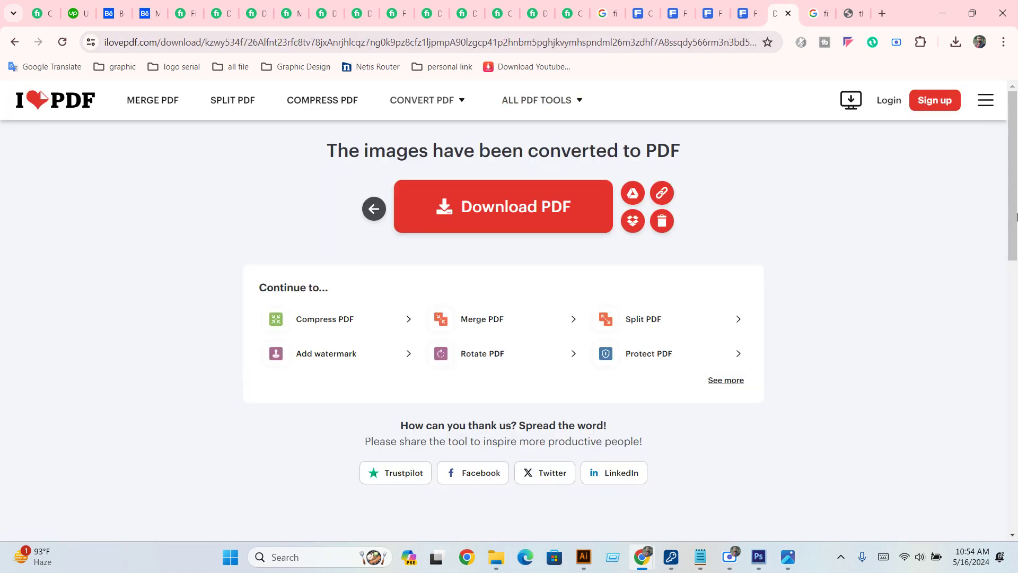
{"action": "left_click", "coordinate": [954, 44]}
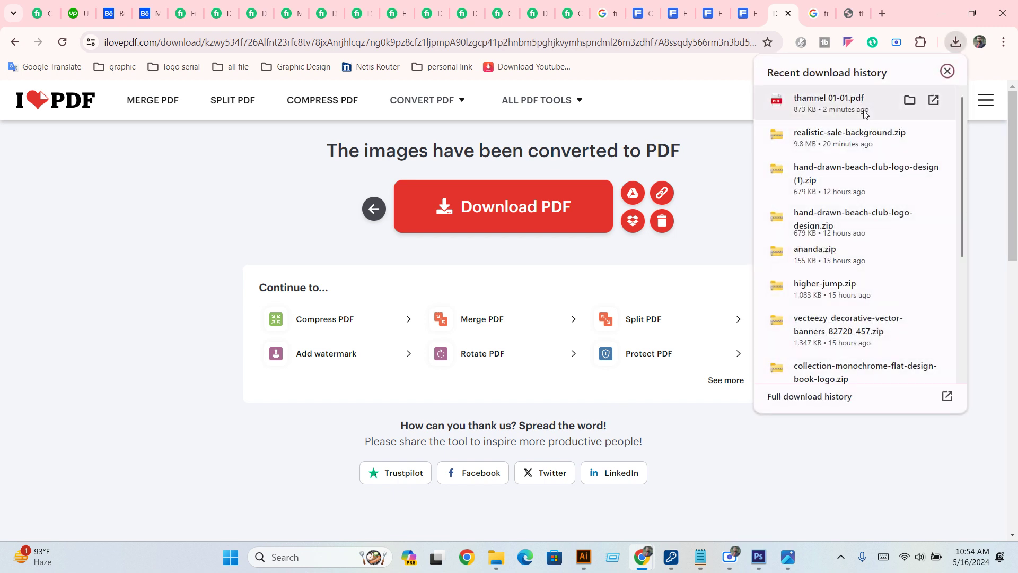
{"action": "left_click", "coordinate": [865, 113]}
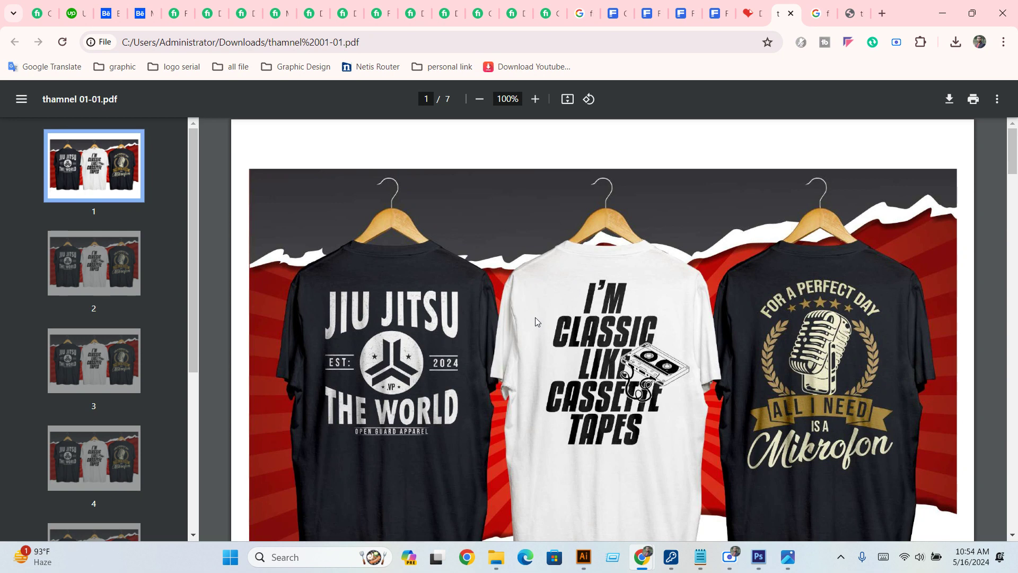
Scroll through the PDF's T-shirt thumbnail pages down to page 7 of 7.
{"action": "scroll", "coordinate": [495, 453], "scroll_direction": "down", "scroll_amount": 5}
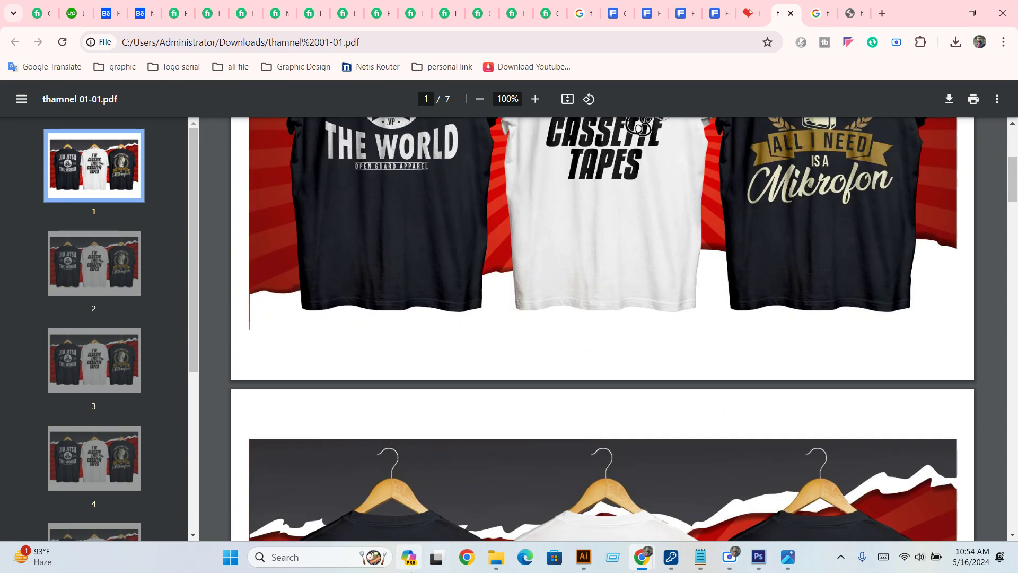
{"action": "scroll", "coordinate": [629, 505], "scroll_direction": "down", "scroll_amount": 5}
{"action": "scroll", "coordinate": [629, 505], "scroll_direction": "down", "scroll_amount": 5}
{"action": "scroll", "coordinate": [635, 508], "scroll_direction": "down", "scroll_amount": 5}
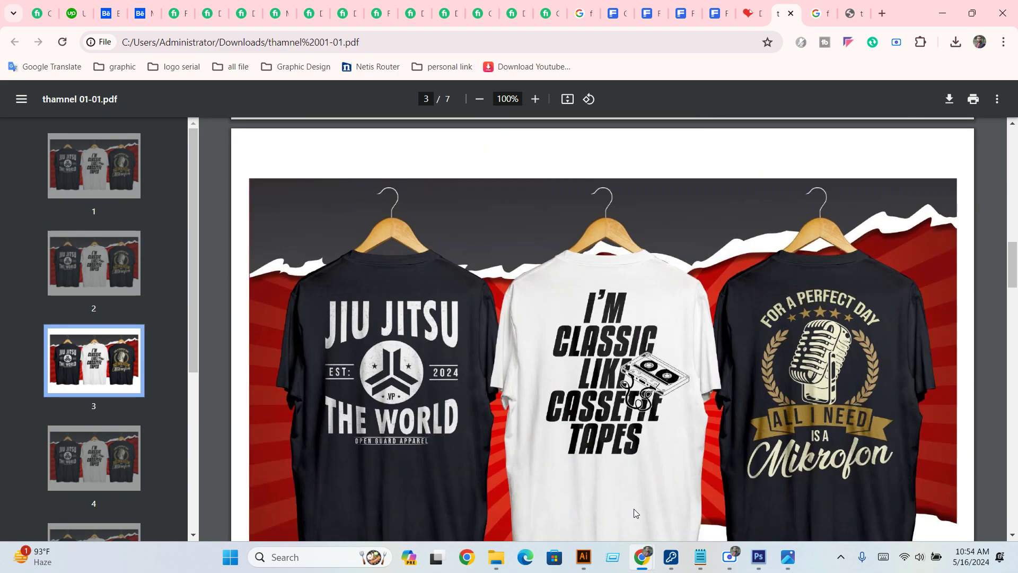
{"action": "scroll", "coordinate": [639, 507], "scroll_direction": "down", "scroll_amount": 5}
{"action": "scroll", "coordinate": [639, 511], "scroll_direction": "down", "scroll_amount": 5}
{"action": "scroll", "coordinate": [641, 498], "scroll_direction": "down", "scroll_amount": 8}
{"action": "scroll", "coordinate": [642, 502], "scroll_direction": "down", "scroll_amount": 6}
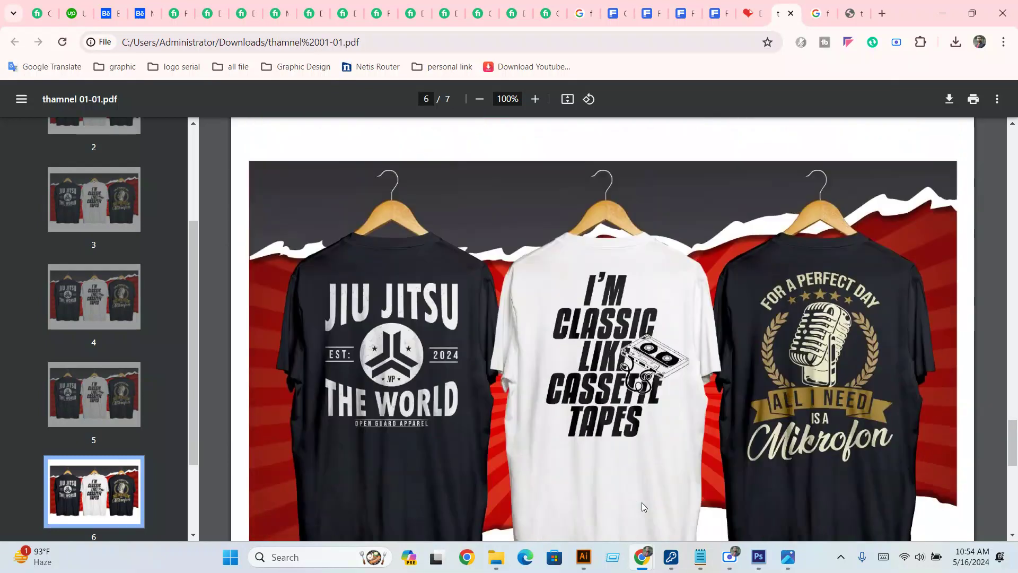
{"action": "scroll", "coordinate": [644, 509], "scroll_direction": "down", "scroll_amount": 7}
{"action": "scroll", "coordinate": [645, 509], "scroll_direction": "down", "scroll_amount": 4}
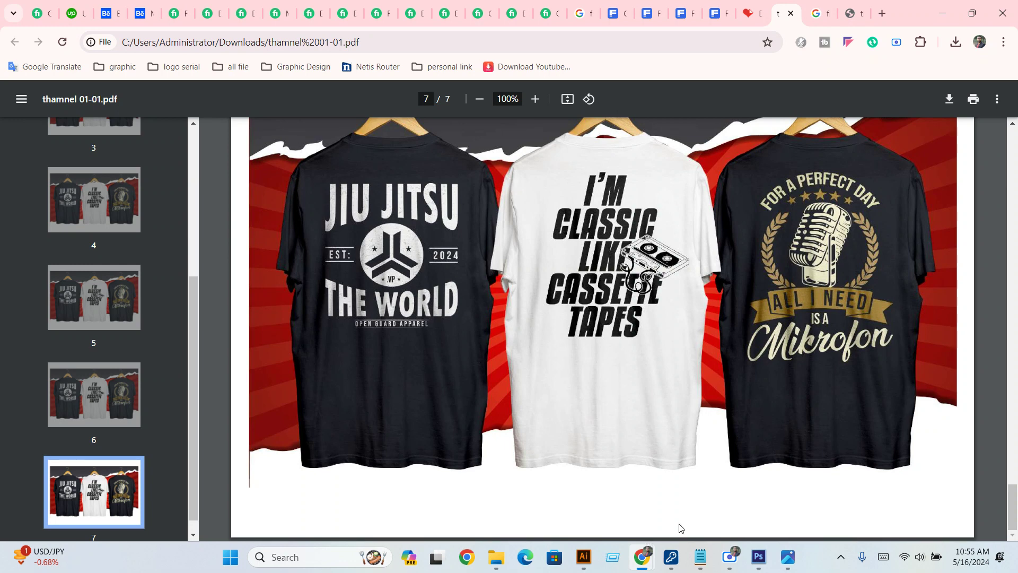
Minimize the browser and Illustrator, close Photos and the tshirt folders, minimize Best tshirt mockup.
{"action": "left_click", "coordinate": [942, 13]}
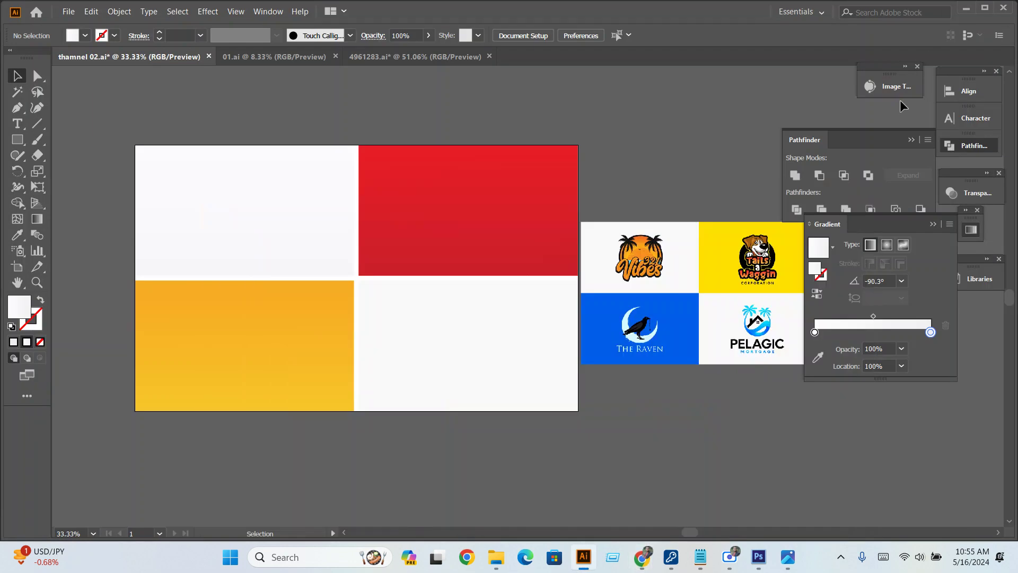
{"action": "left_click", "coordinate": [965, 9]}
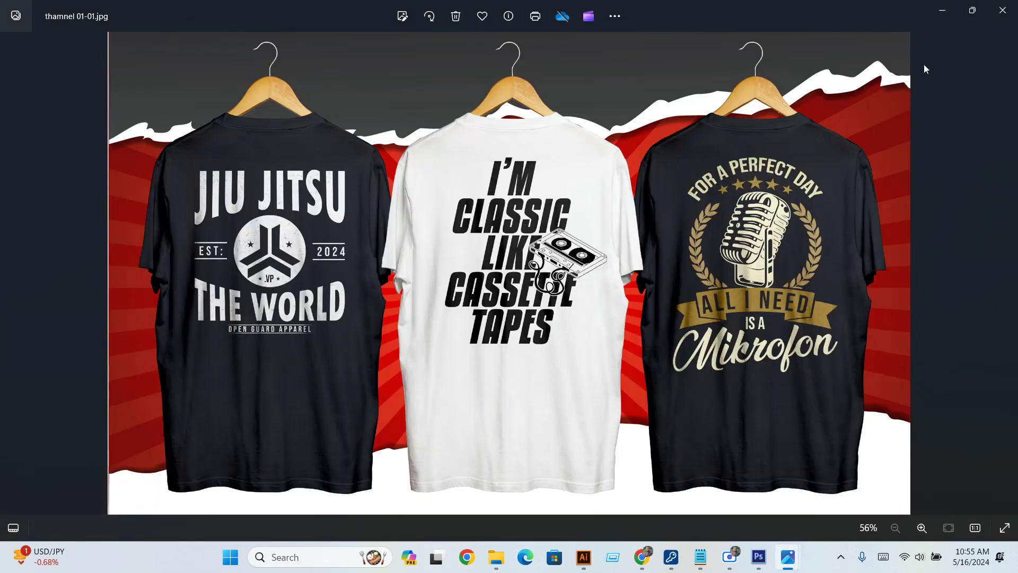
{"action": "left_click", "coordinate": [1003, 11]}
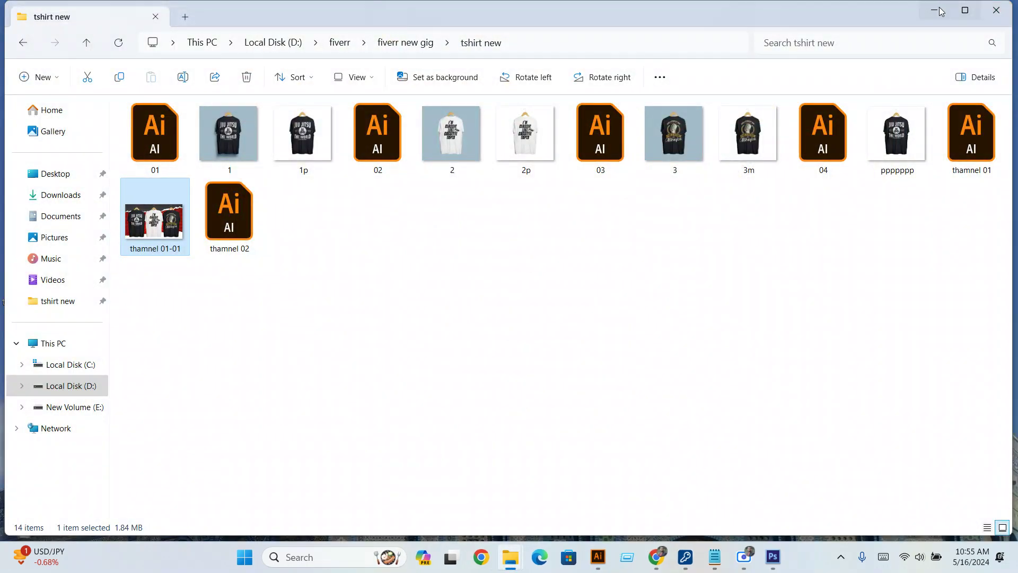
{"action": "left_click", "coordinate": [997, 10]}
{"action": "left_click", "coordinate": [997, 9]}
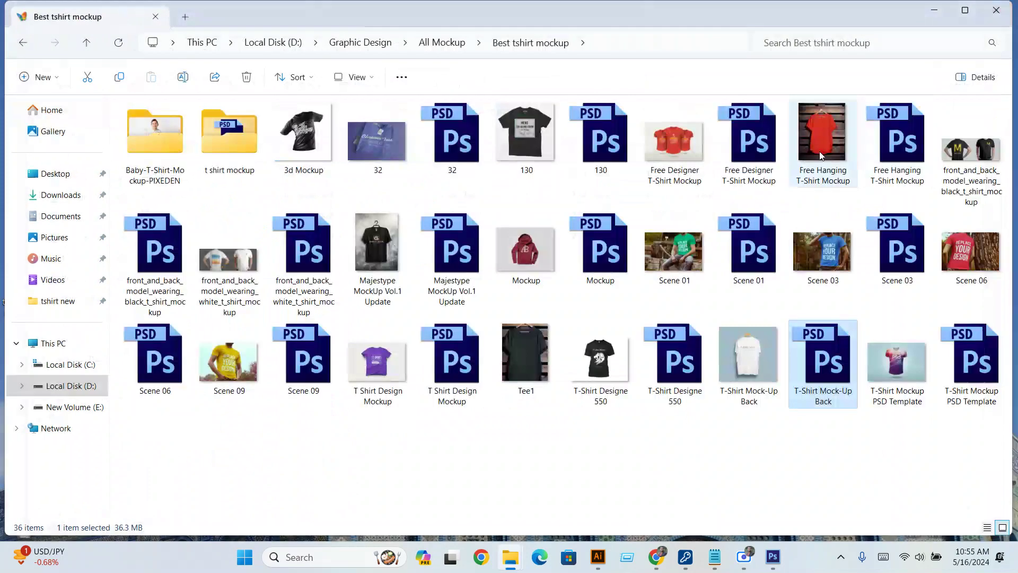
{"action": "left_click", "coordinate": [934, 12]}
{"action": "left_click", "coordinate": [913, 36]}
Refresh the empty desktop and show the hidden system tray icons.
{"action": "right_click", "coordinate": [769, 179]}
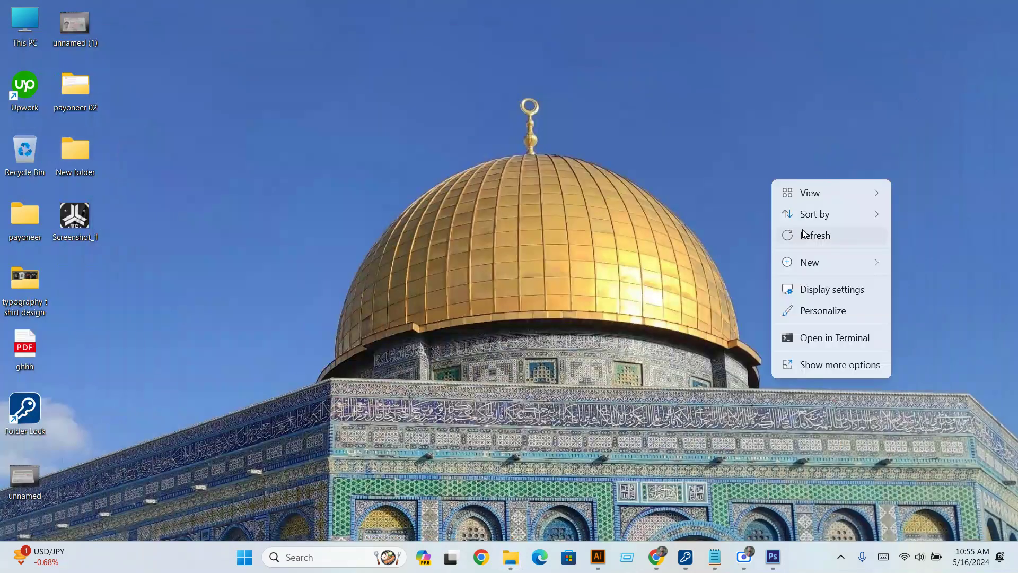
{"action": "left_click", "coordinate": [807, 233]}
{"action": "right_click", "coordinate": [807, 233]}
{"action": "left_click", "coordinate": [844, 284]}
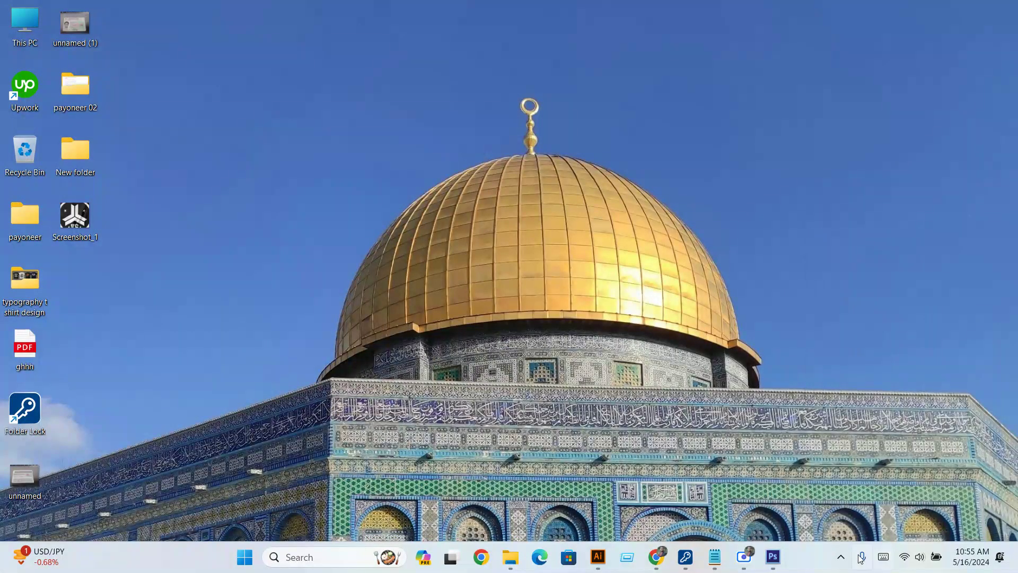
{"action": "left_click", "coordinate": [841, 557]}
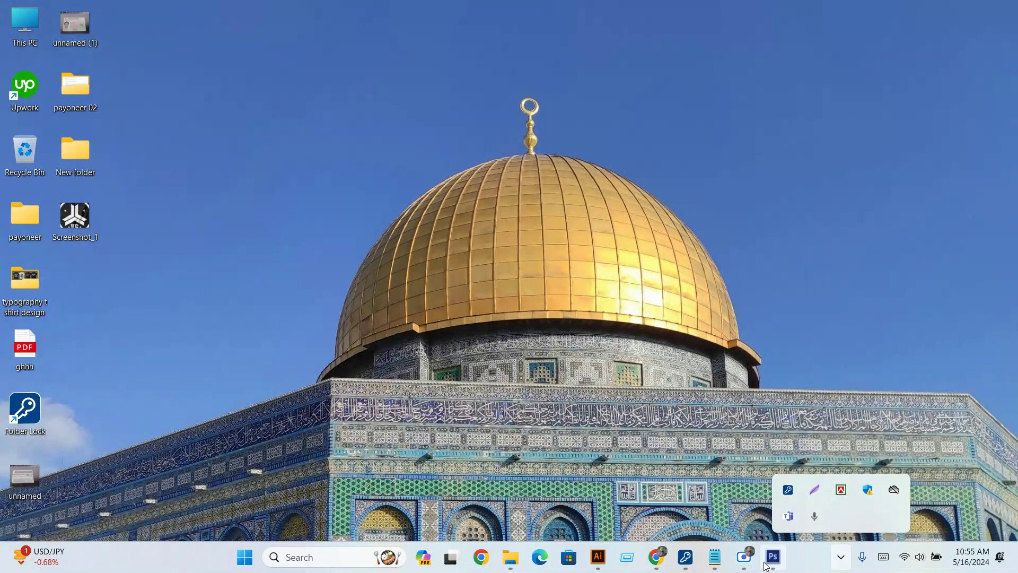